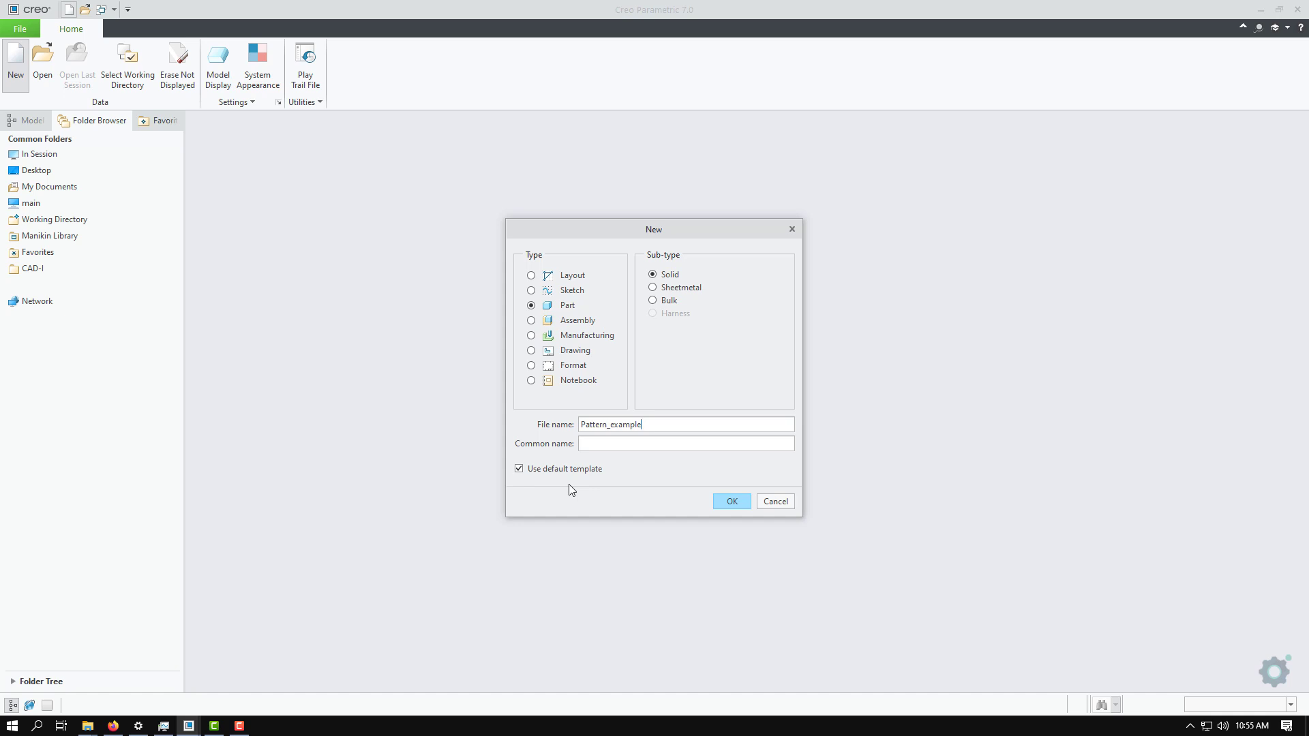
Create the solid part Pattern_example with the default template and start a sketch on the FRONT plane
left_click(742, 501)
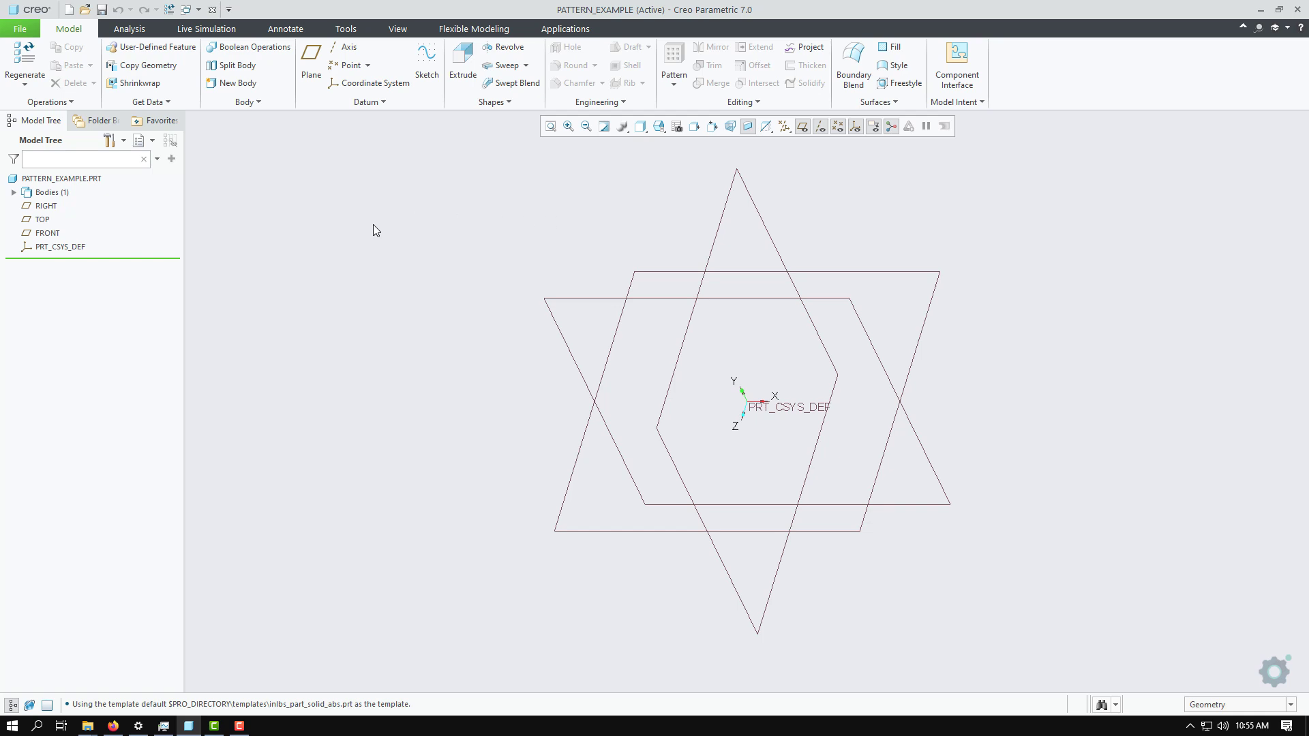
left_click(42, 233)
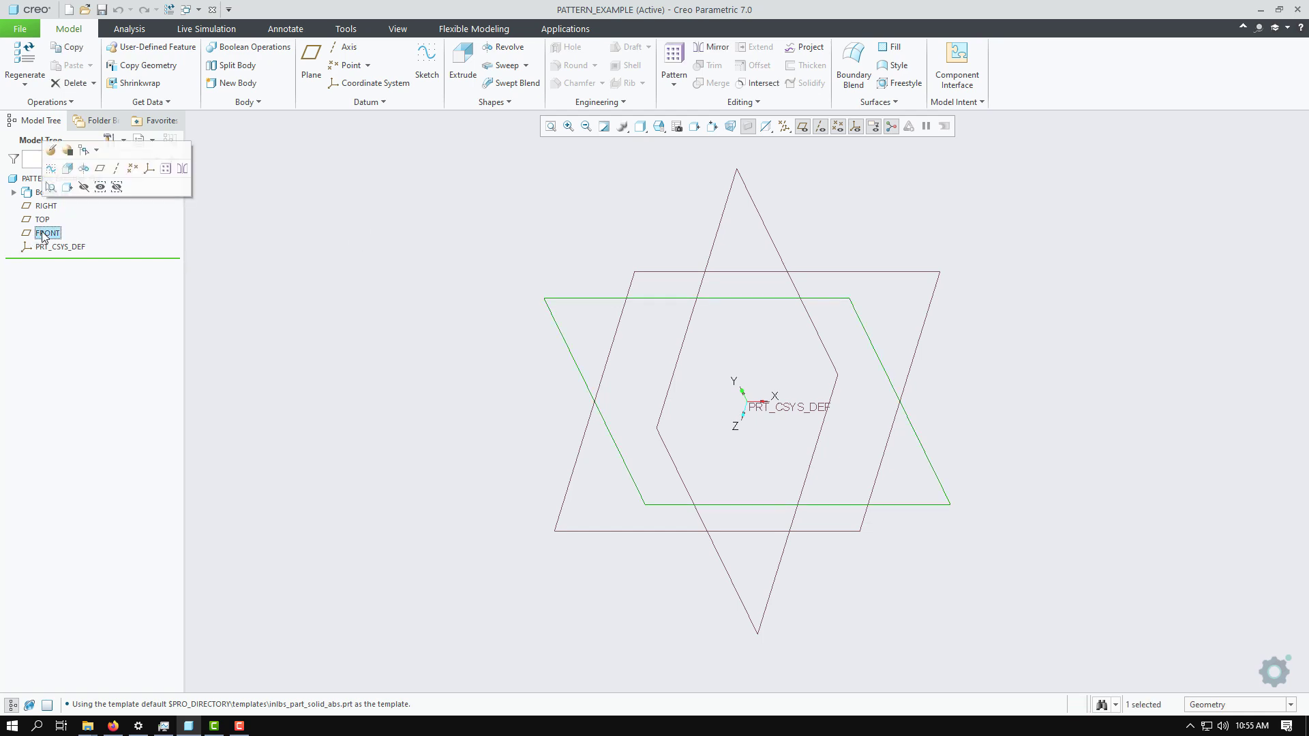
left_click(52, 169)
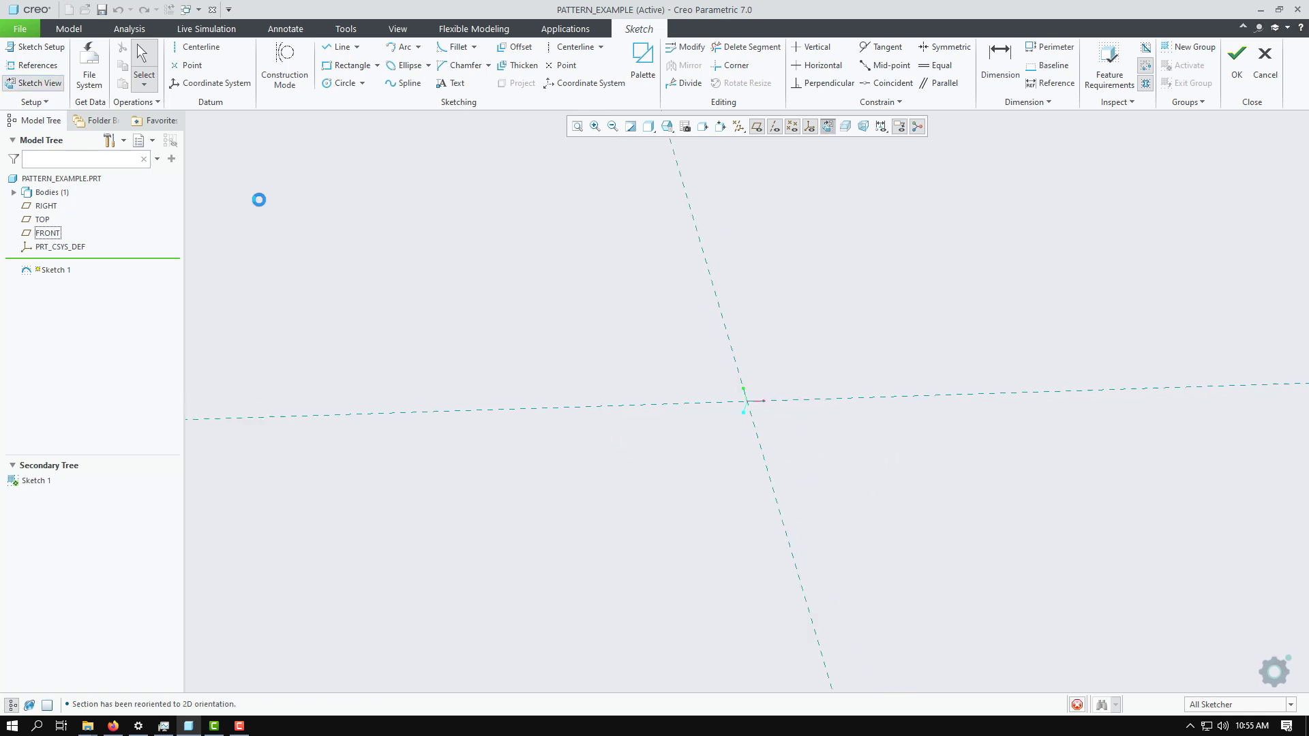
Sketch a center rectangle at the origin, about 590 wide and 325 high
left_click(376, 64)
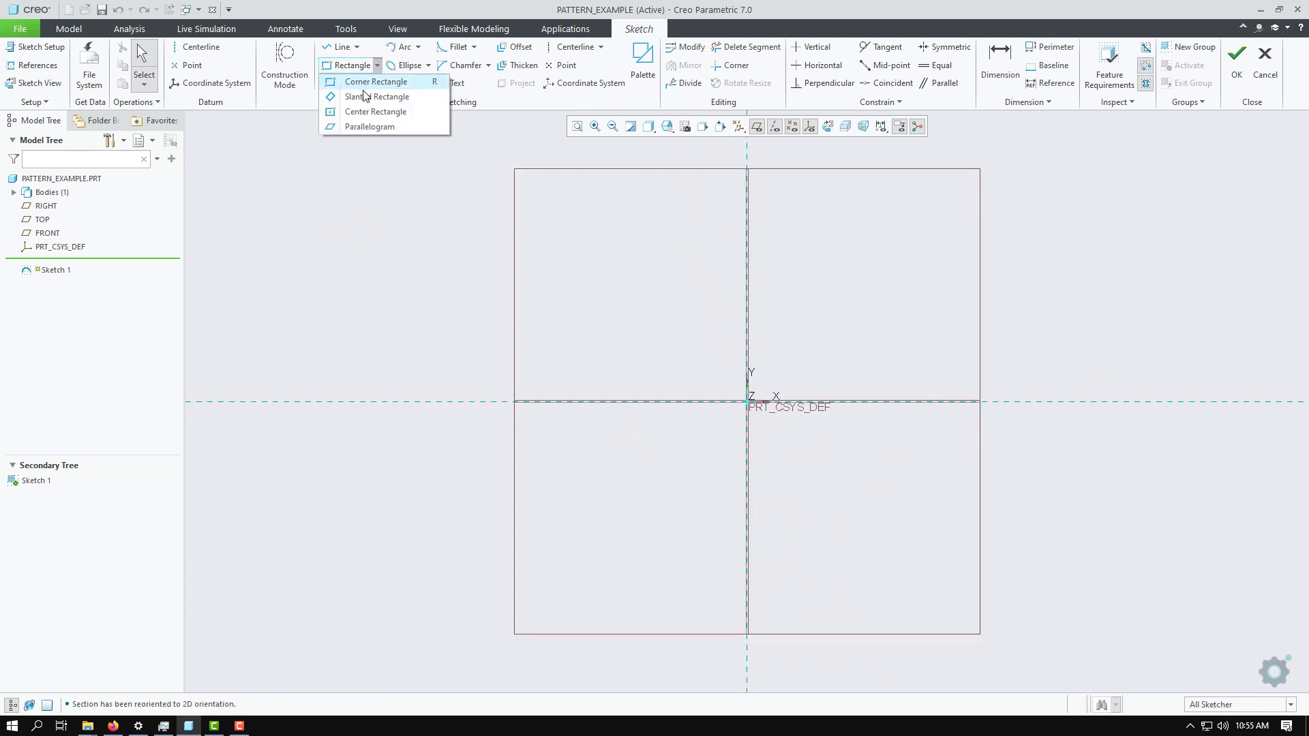
left_click(355, 113)
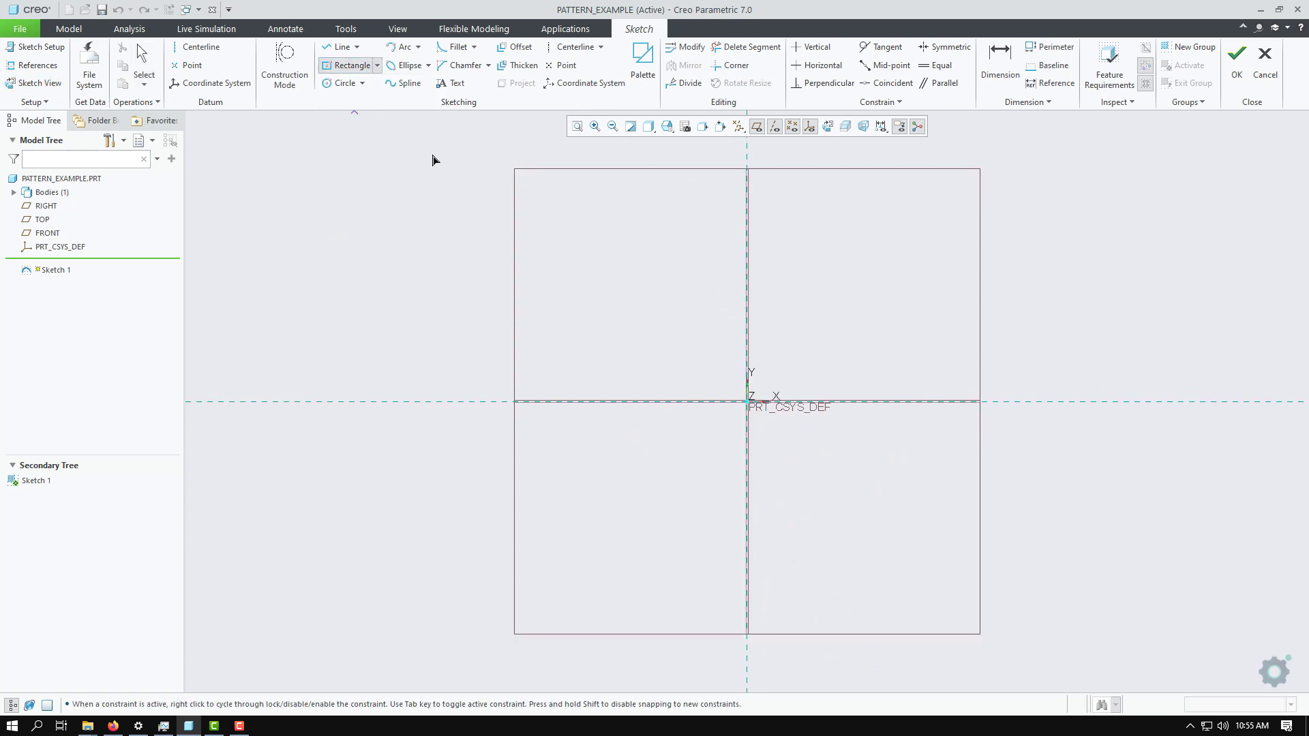
left_click(748, 402)
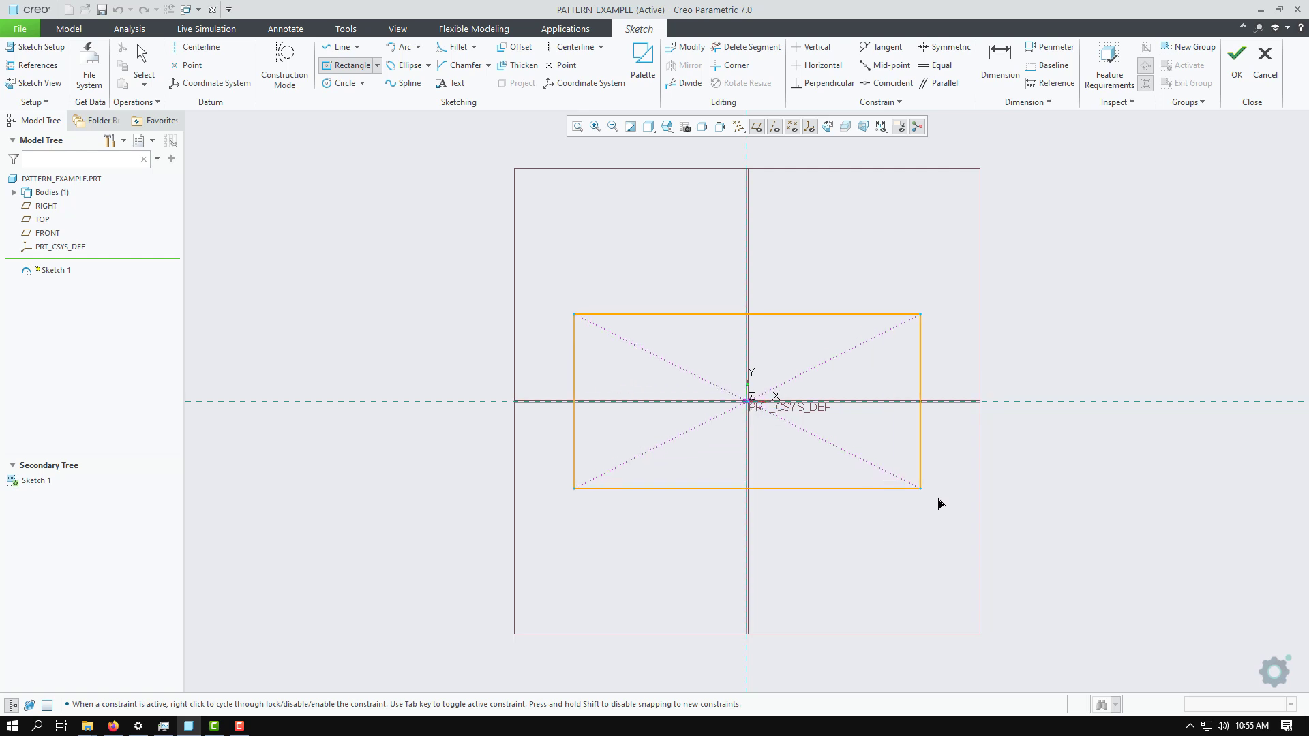
left_click(1016, 550)
middle_click(1058, 473)
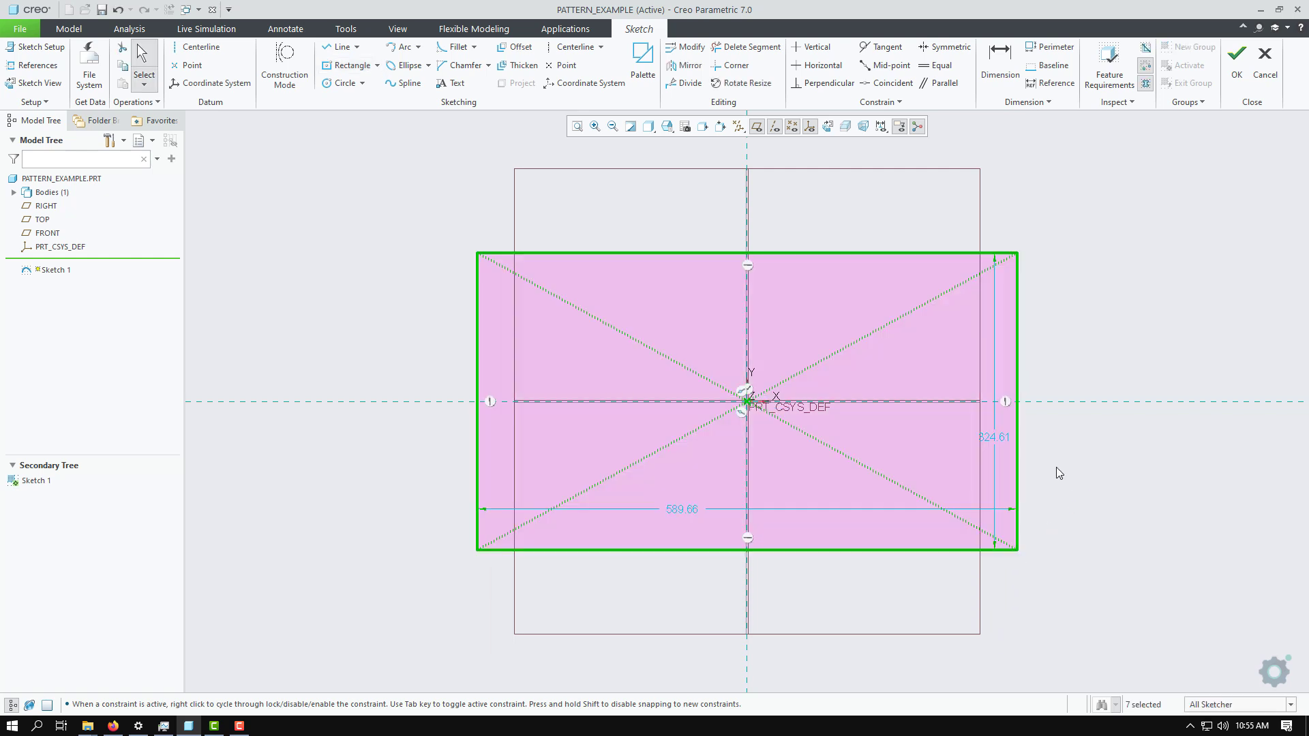
Set the rectangle's height to 400 and its width to 700, and finish the sketch
double_click(993, 436)
type("400")
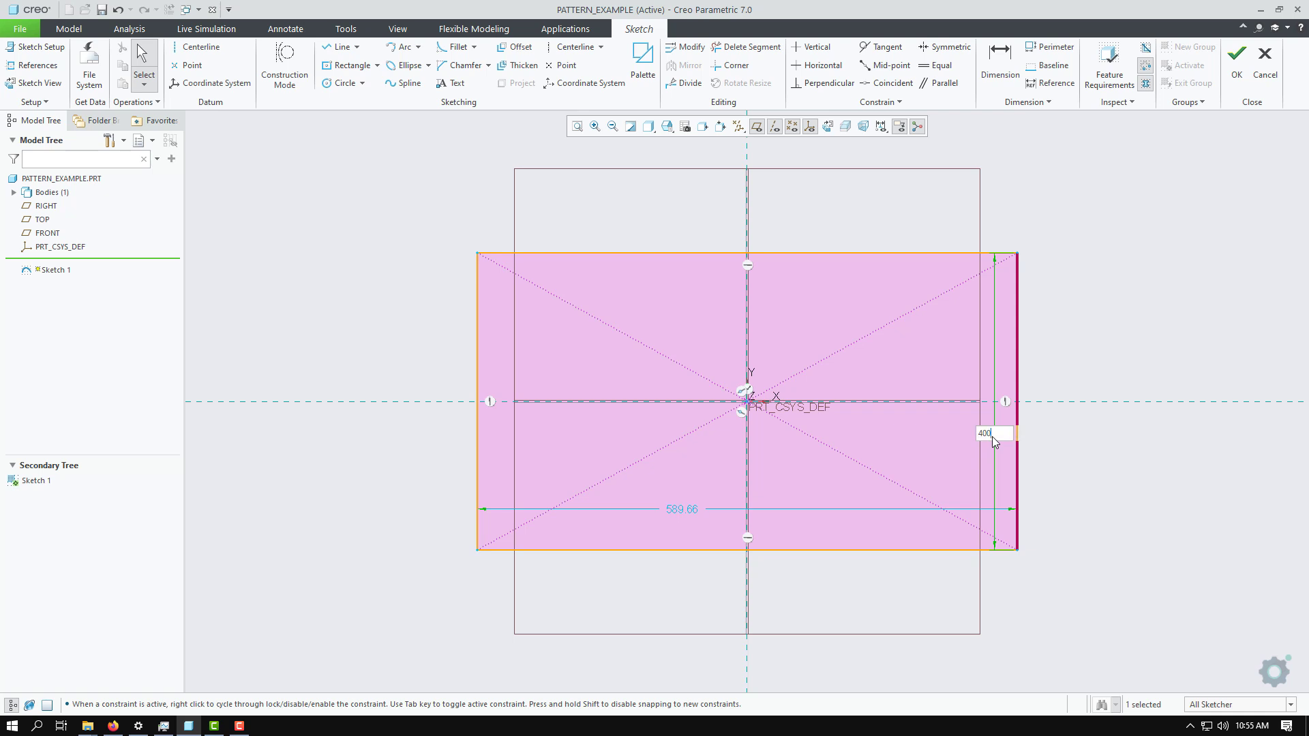
key("Return")
left_click(691, 547)
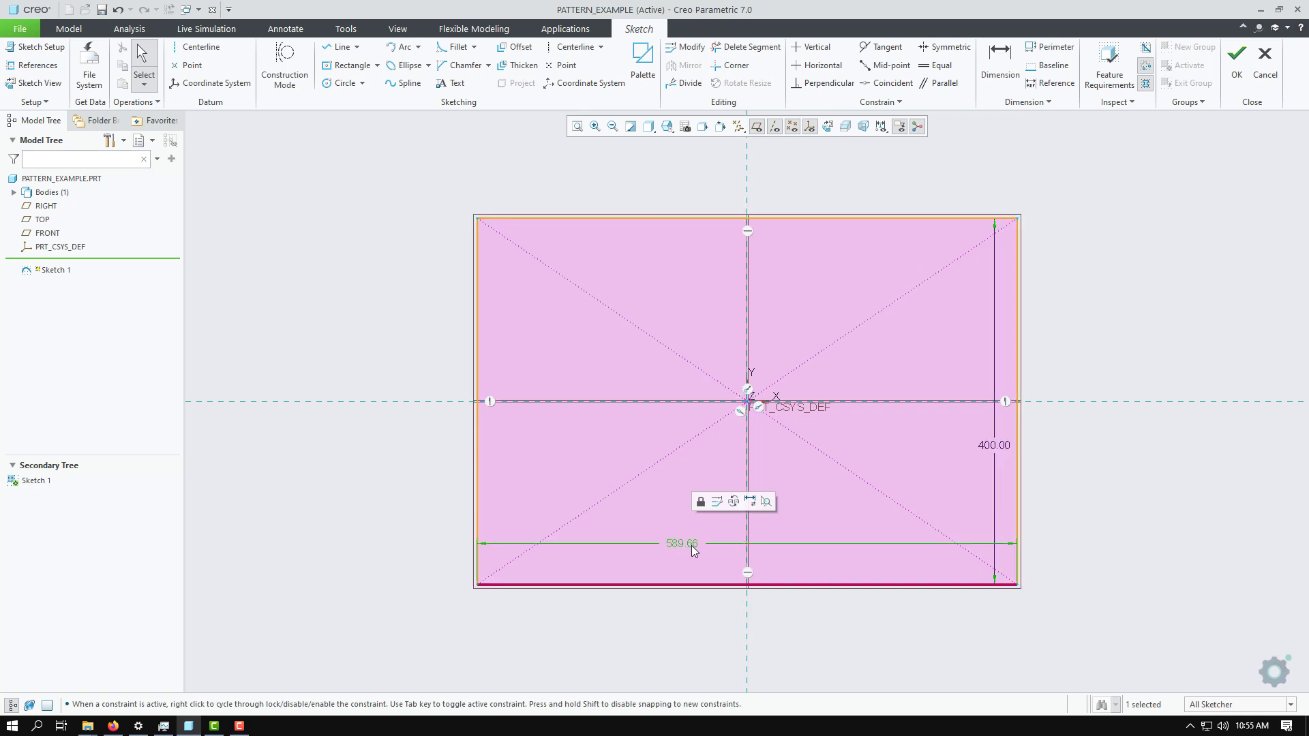
double_click(692, 546)
type("7")
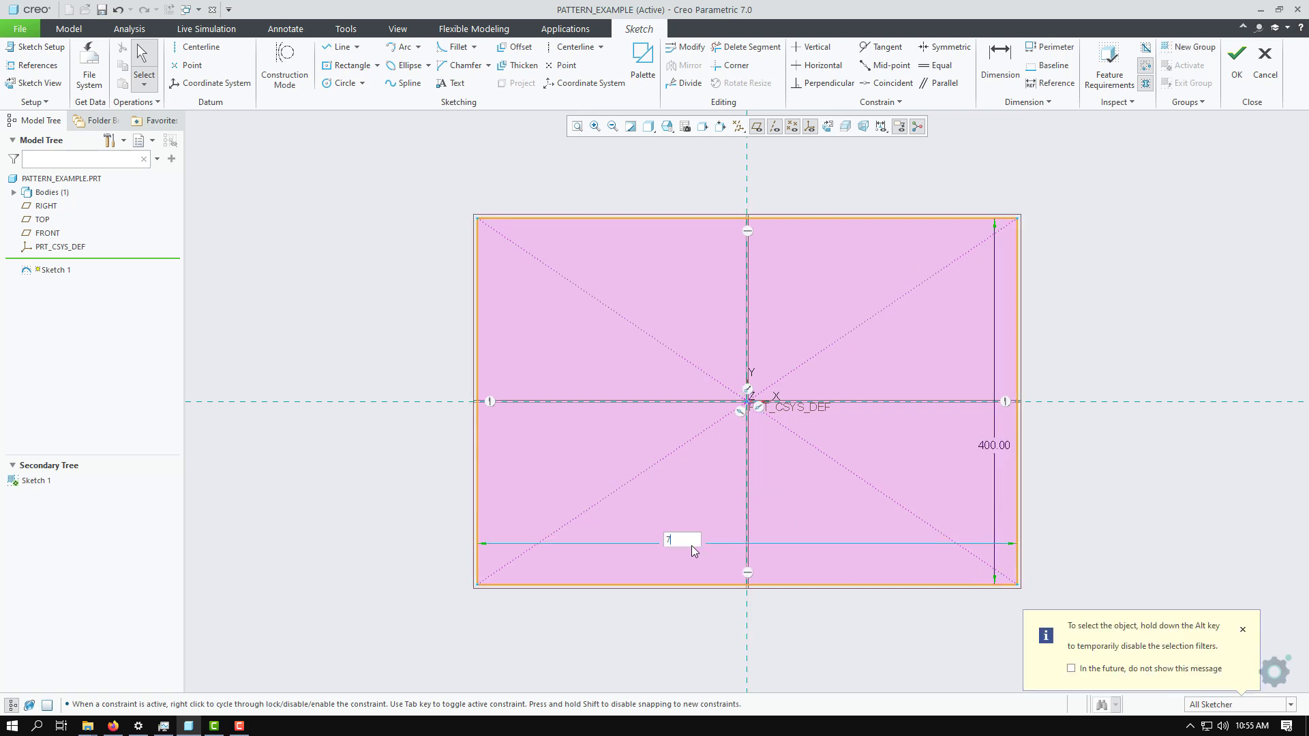
type("00")
key("Return")
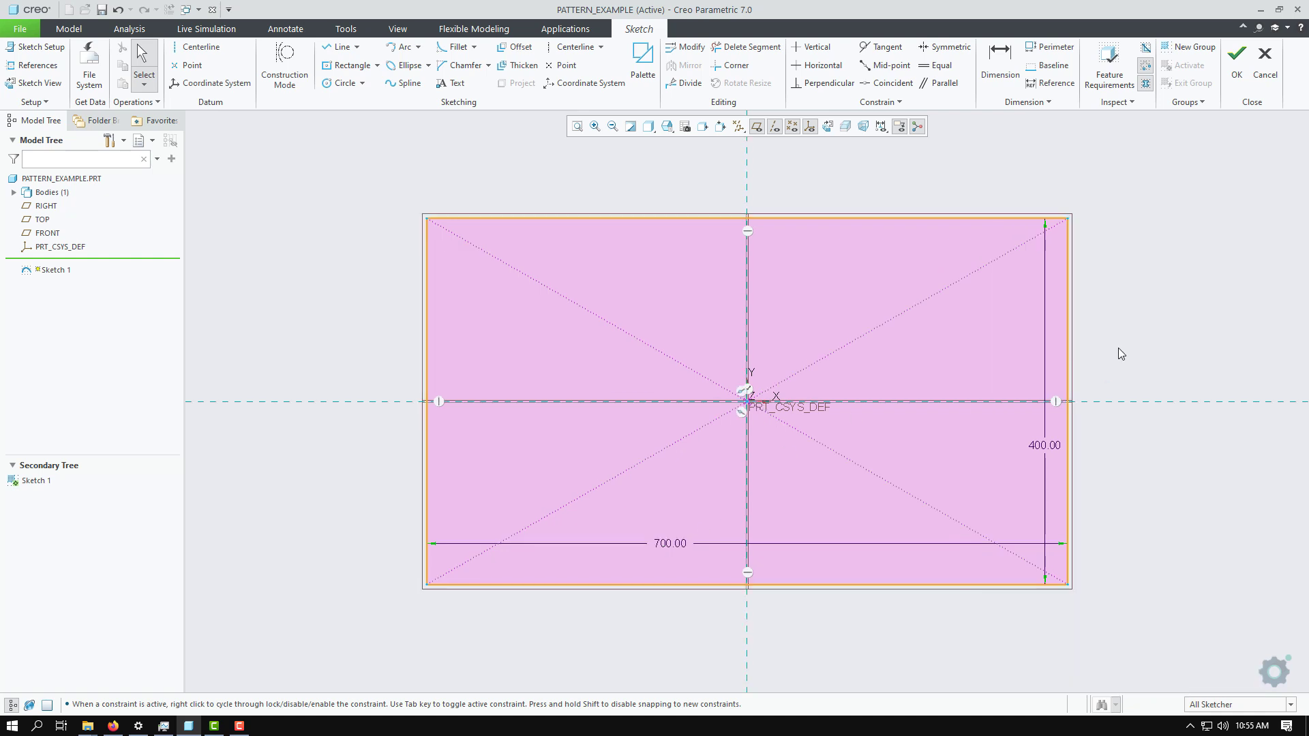
left_click(1236, 62)
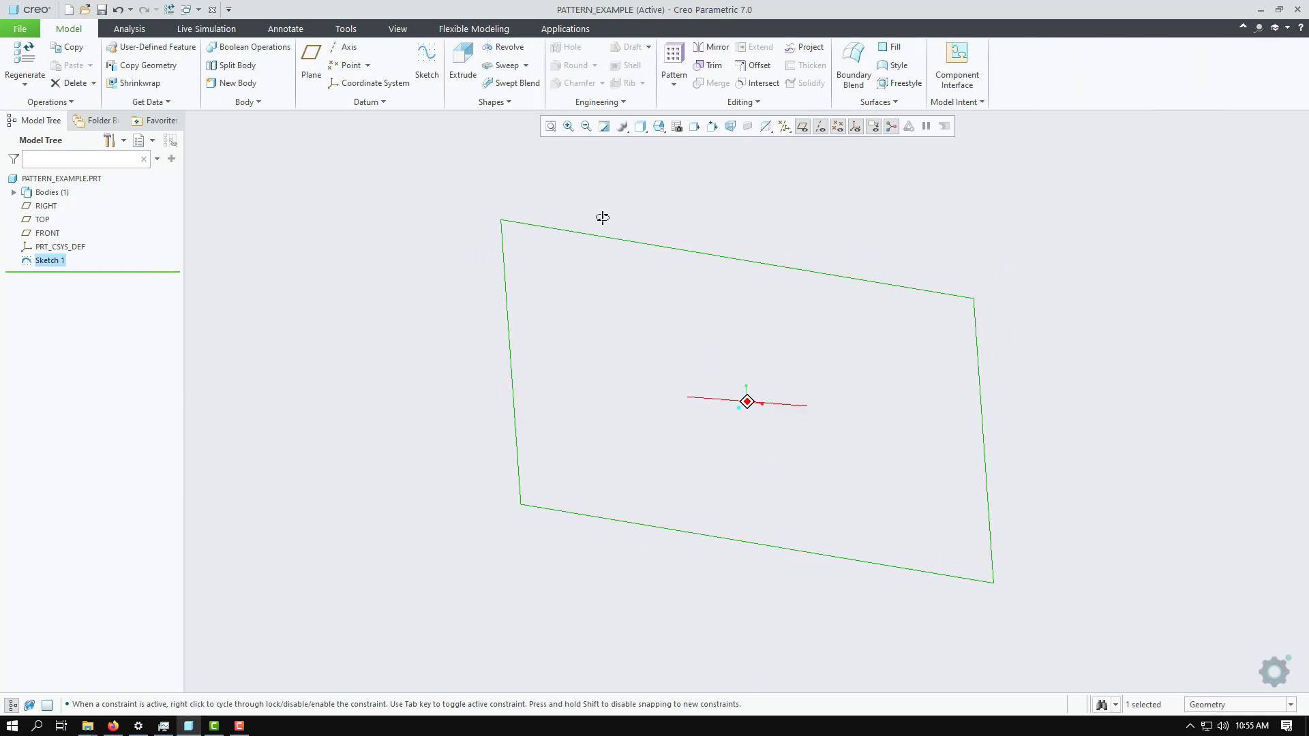
Extrude the rectangle sketch as a solid with a depth of 50
left_click(462, 62)
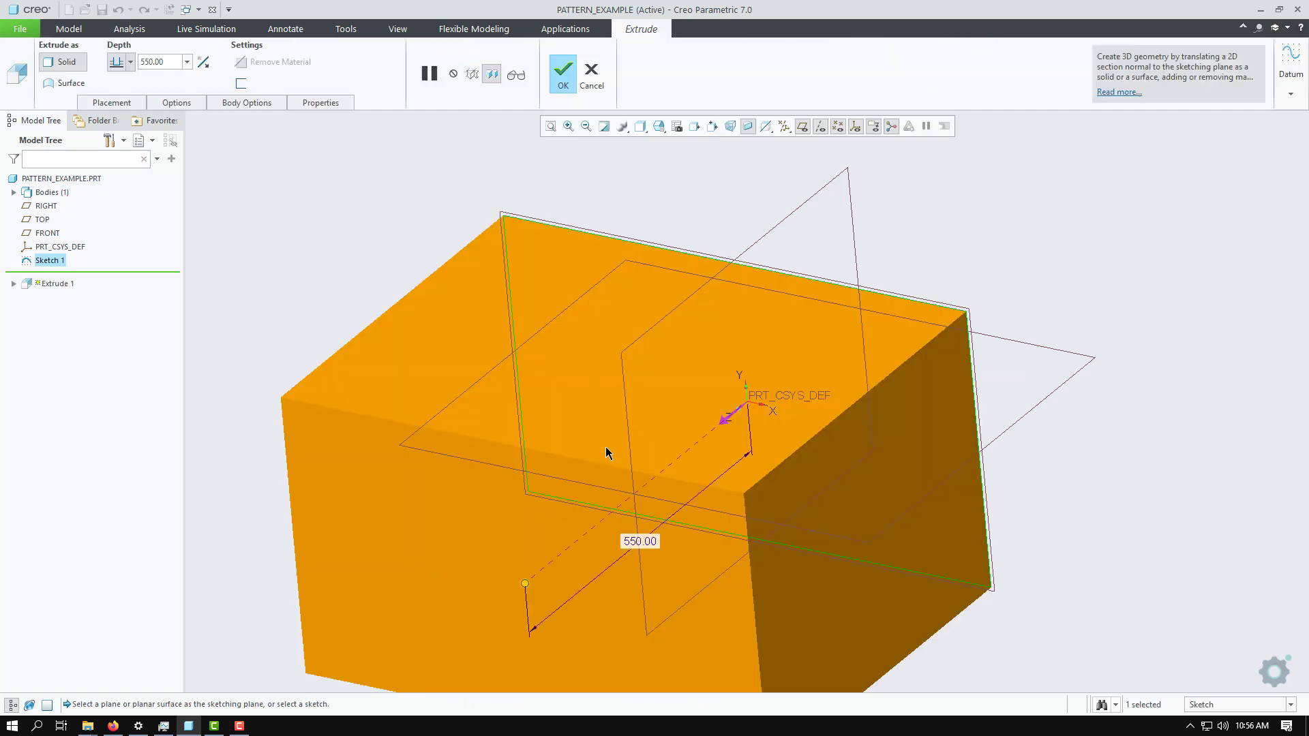
left_click_drag(525, 583, 695, 371)
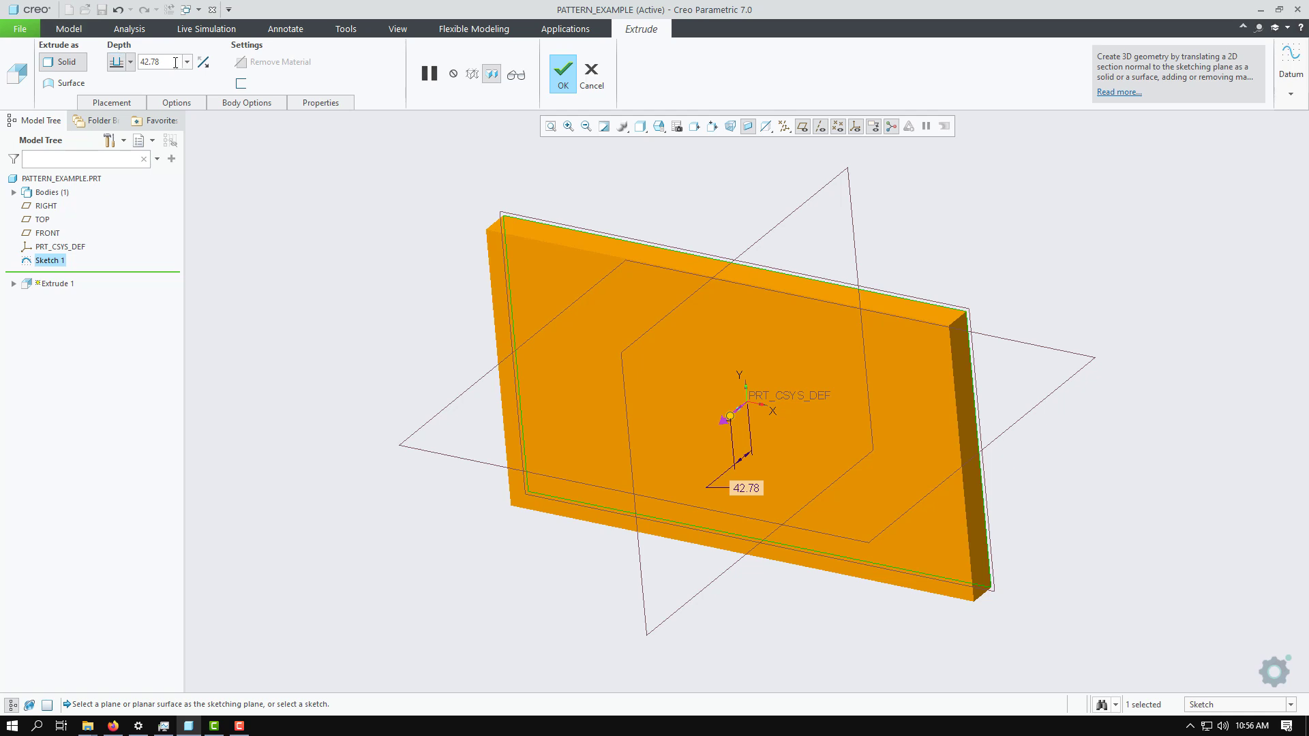
left_click(170, 62)
double_click(170, 62)
type("50")
key("Return")
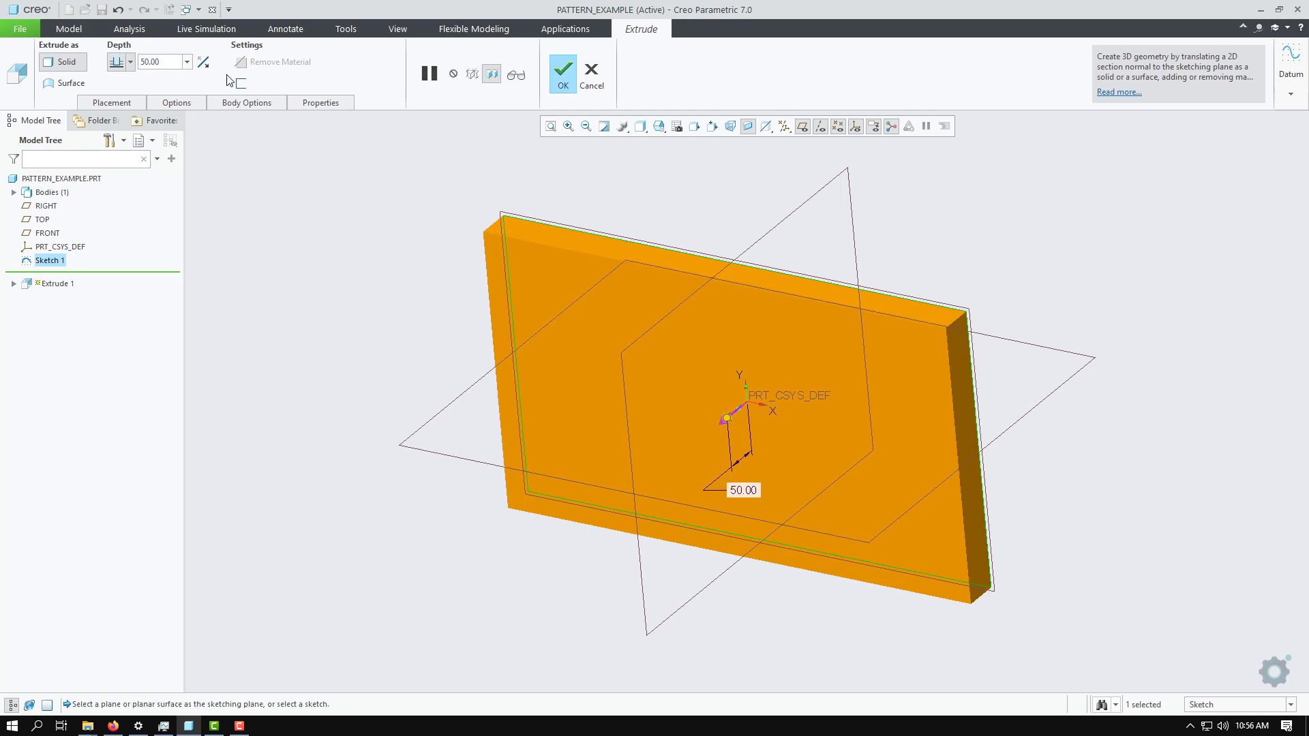
left_click(563, 74)
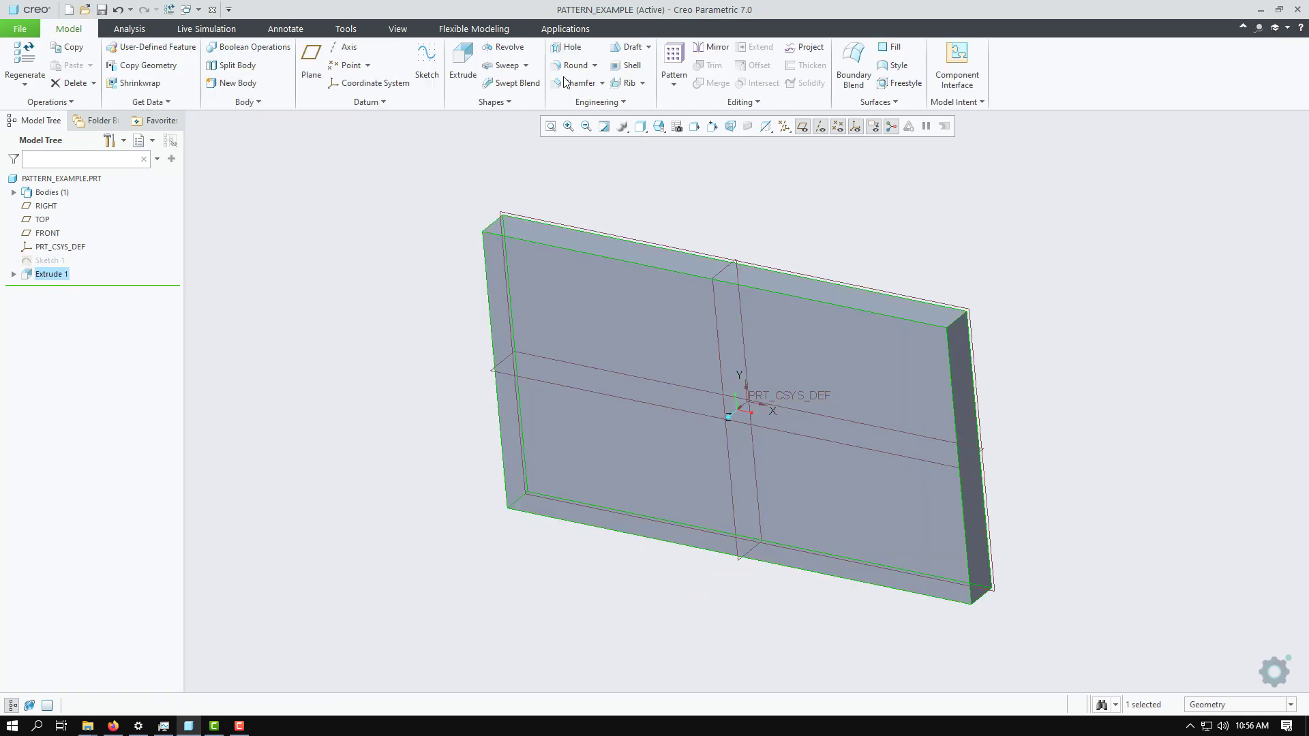
Start a new sketch on the plate's large front face and orient the view parallel to the sketch plane
middle_click_drag(576, 211, 606, 270)
middle_click_drag(997, 311, 879, 322)
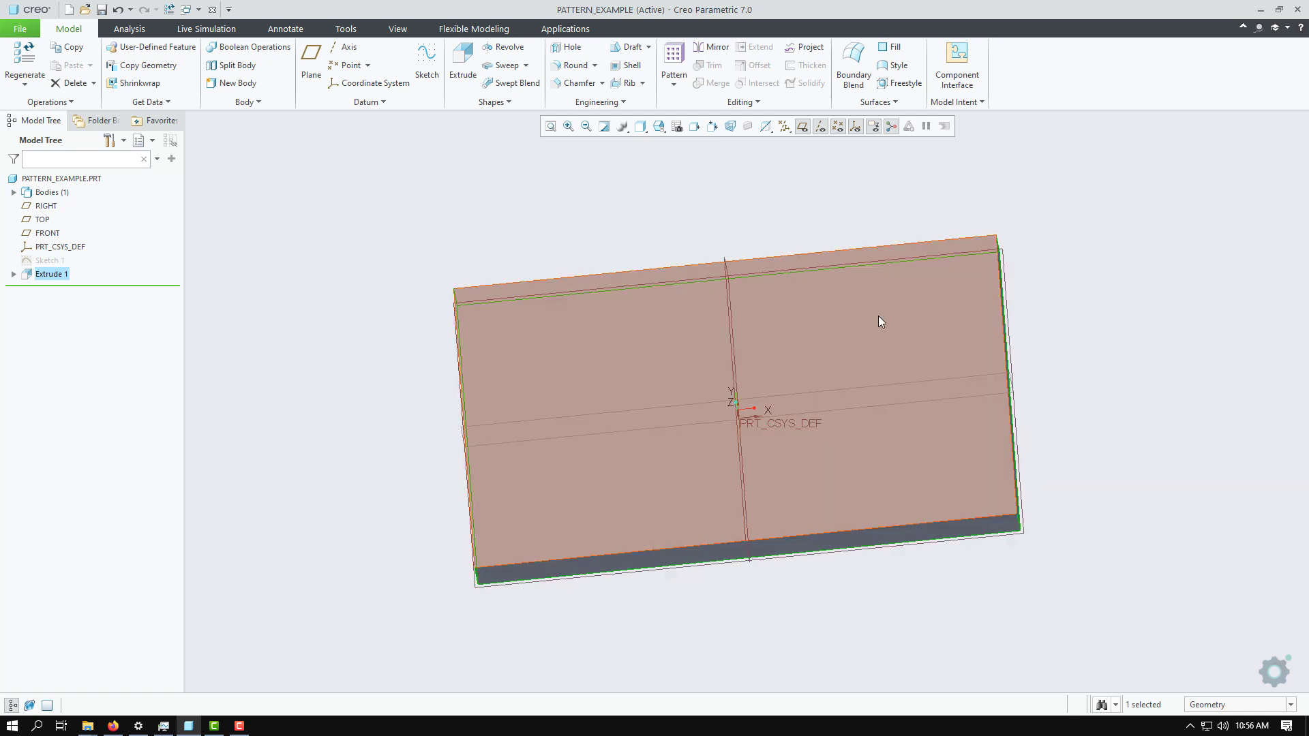
left_click(564, 338)
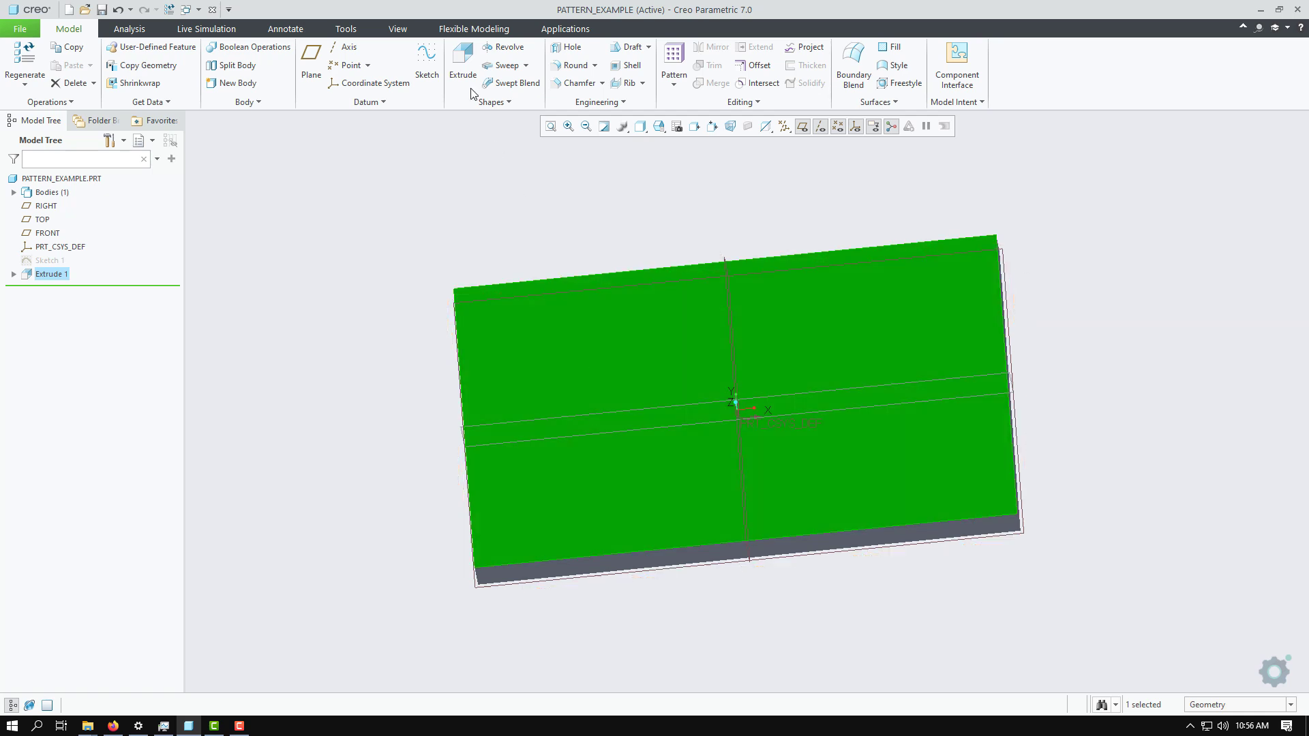
left_click(417, 60)
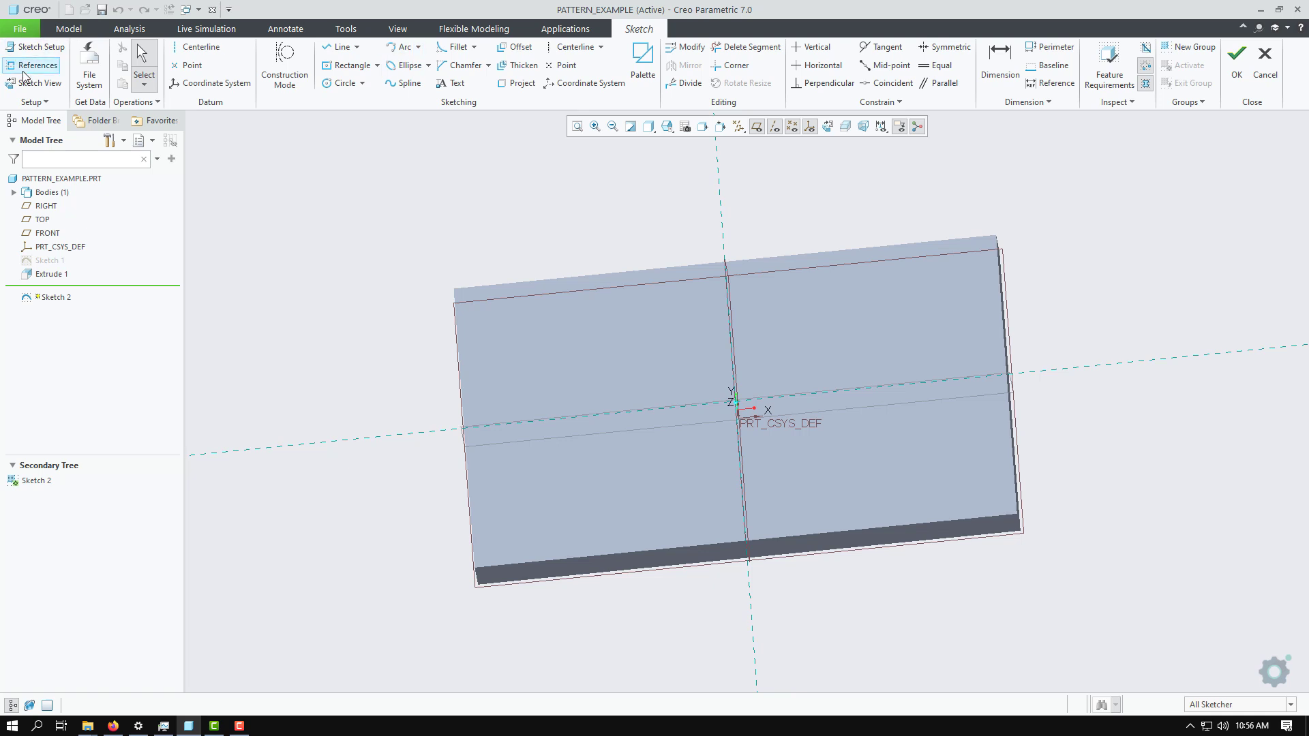
left_click(55, 78)
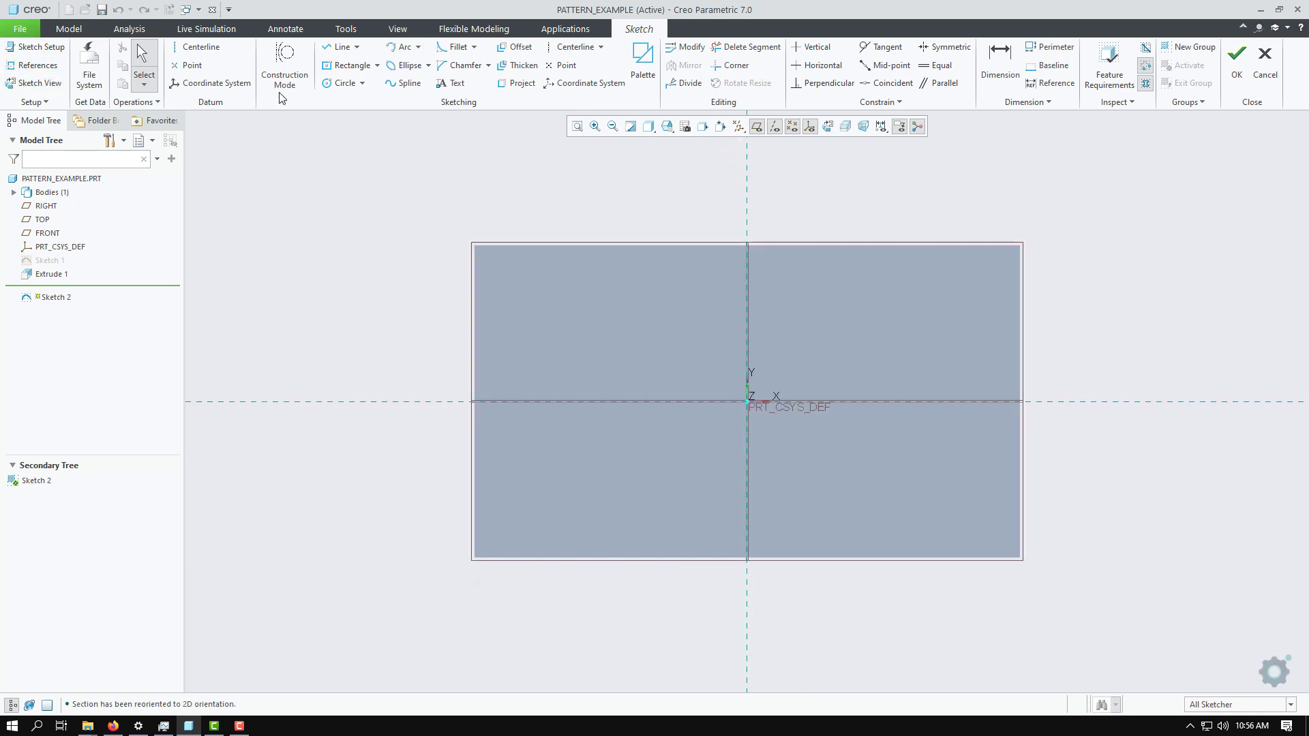
Sketch a circle about 52 in diameter near the plate's lower-left corner
left_click(341, 83)
left_click(511, 516)
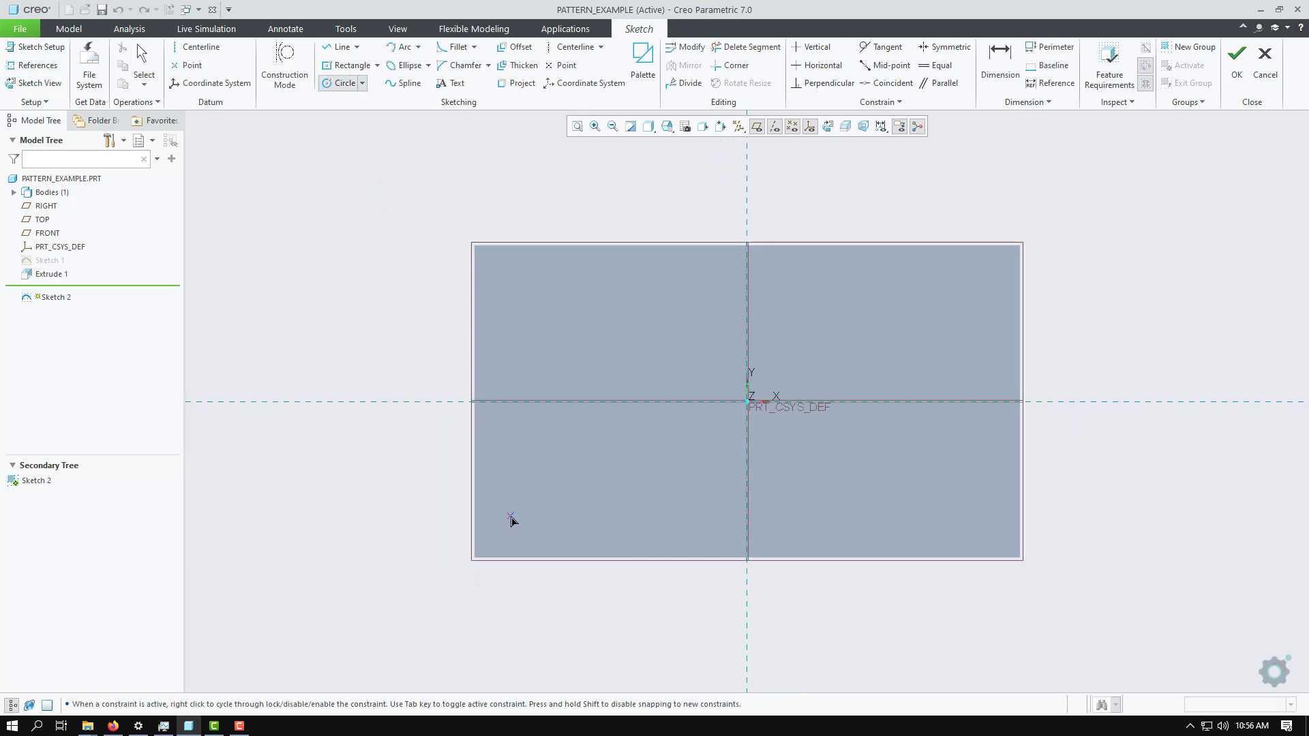
left_click(528, 528)
middle_click(320, 446)
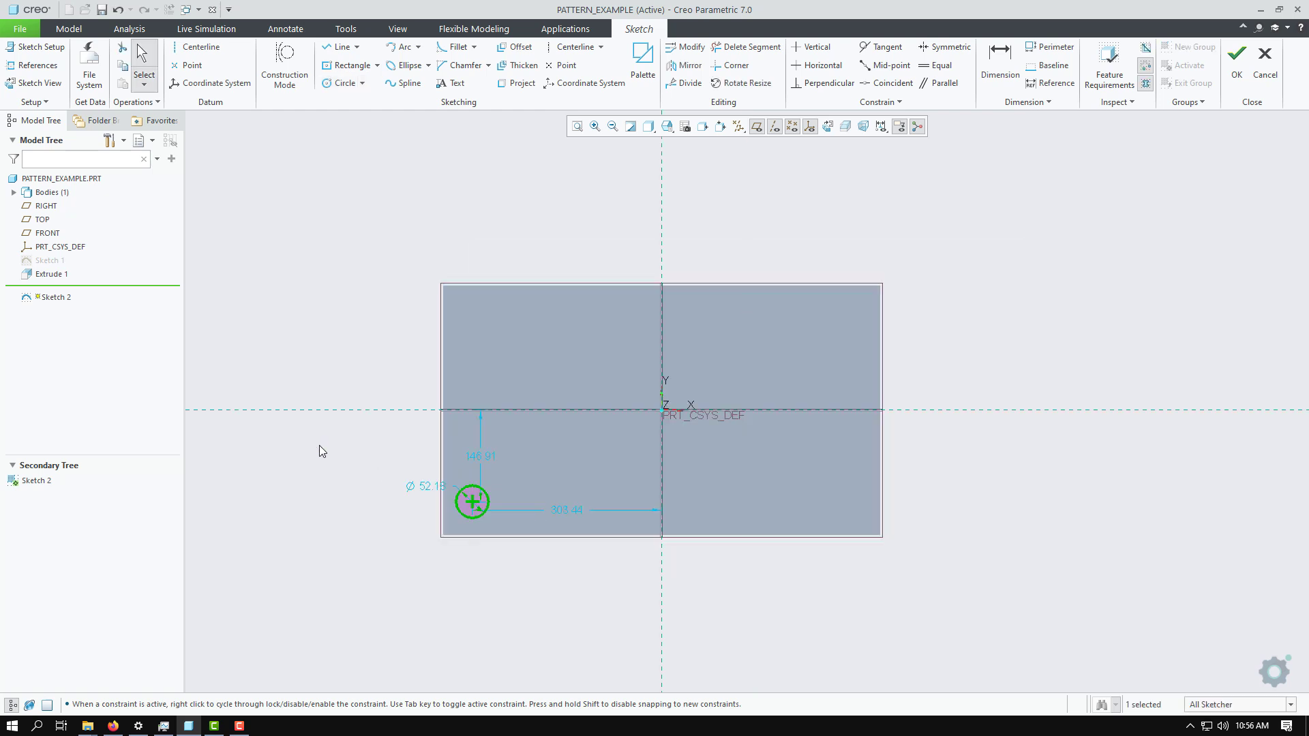
Dimension the circle's center from the plate's left edge and from its bottom edge
scroll(369, 510, "down", 1)
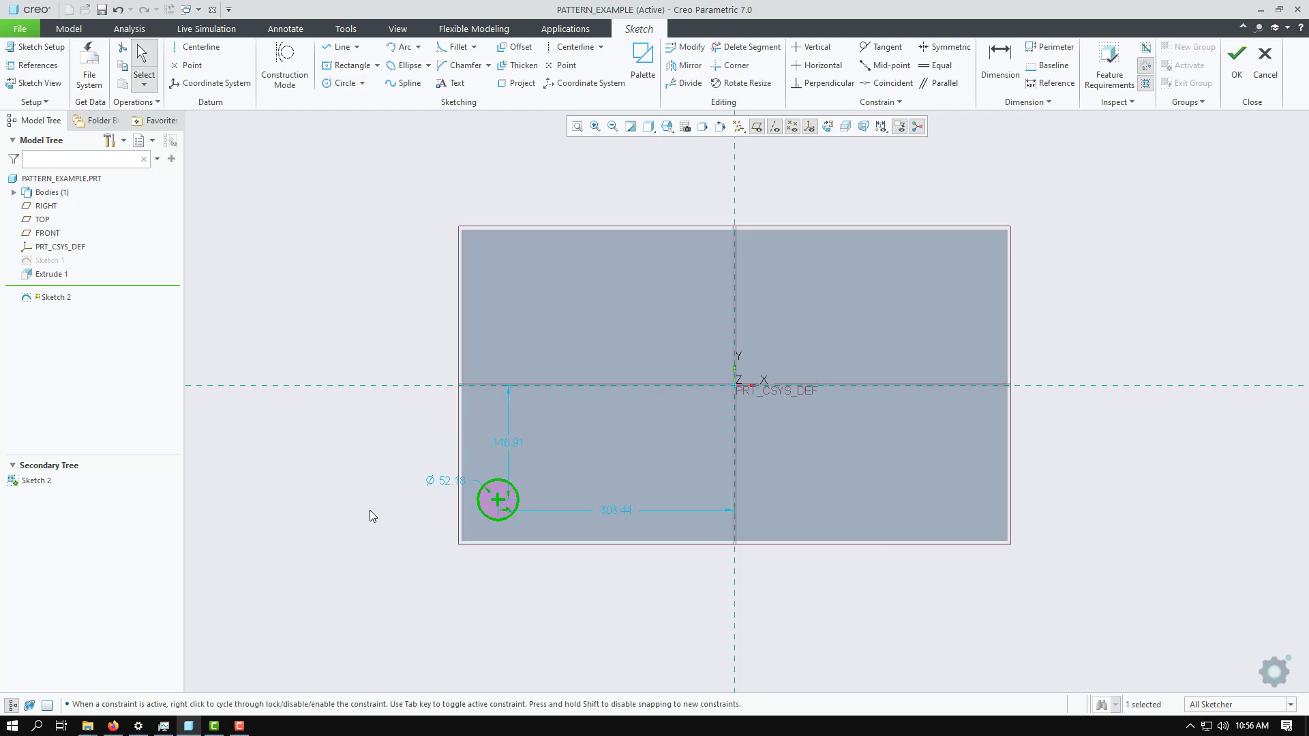
scroll(369, 510, "down", 2)
scroll(350, 506, "up", 2)
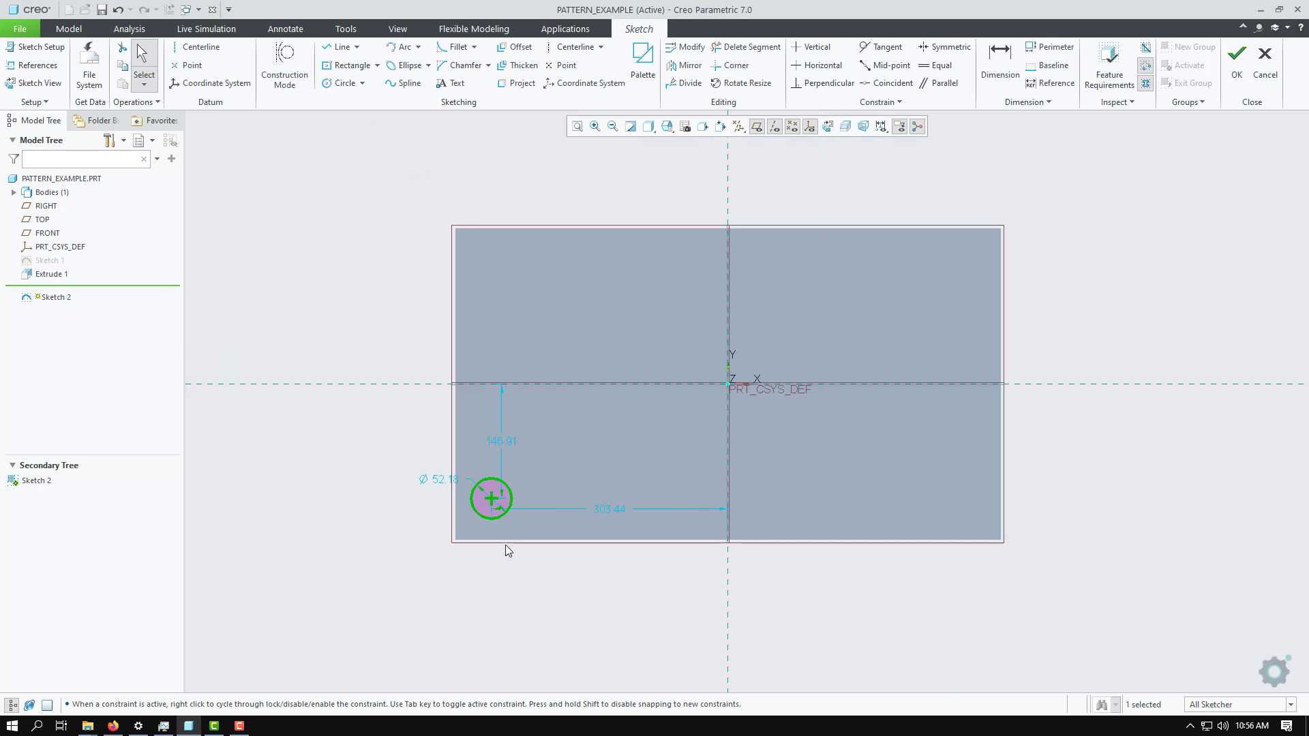
left_click(1004, 63)
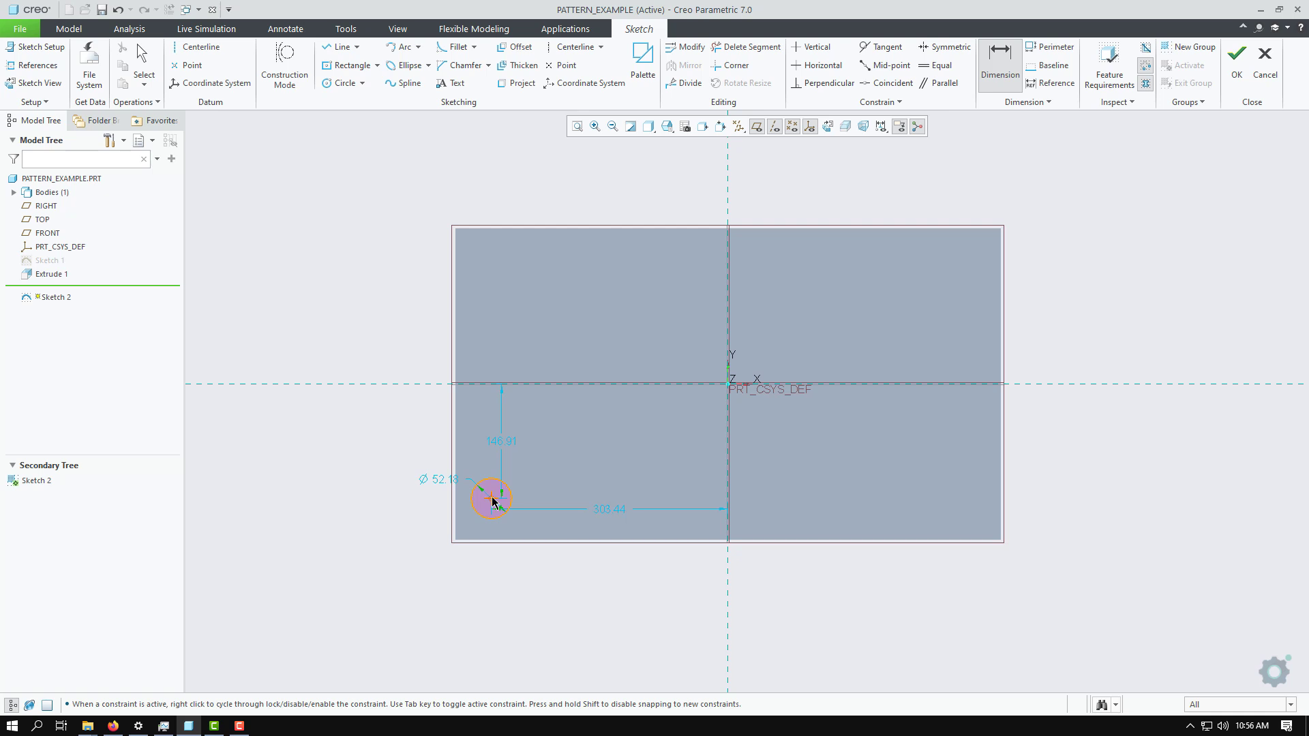
left_click(456, 494)
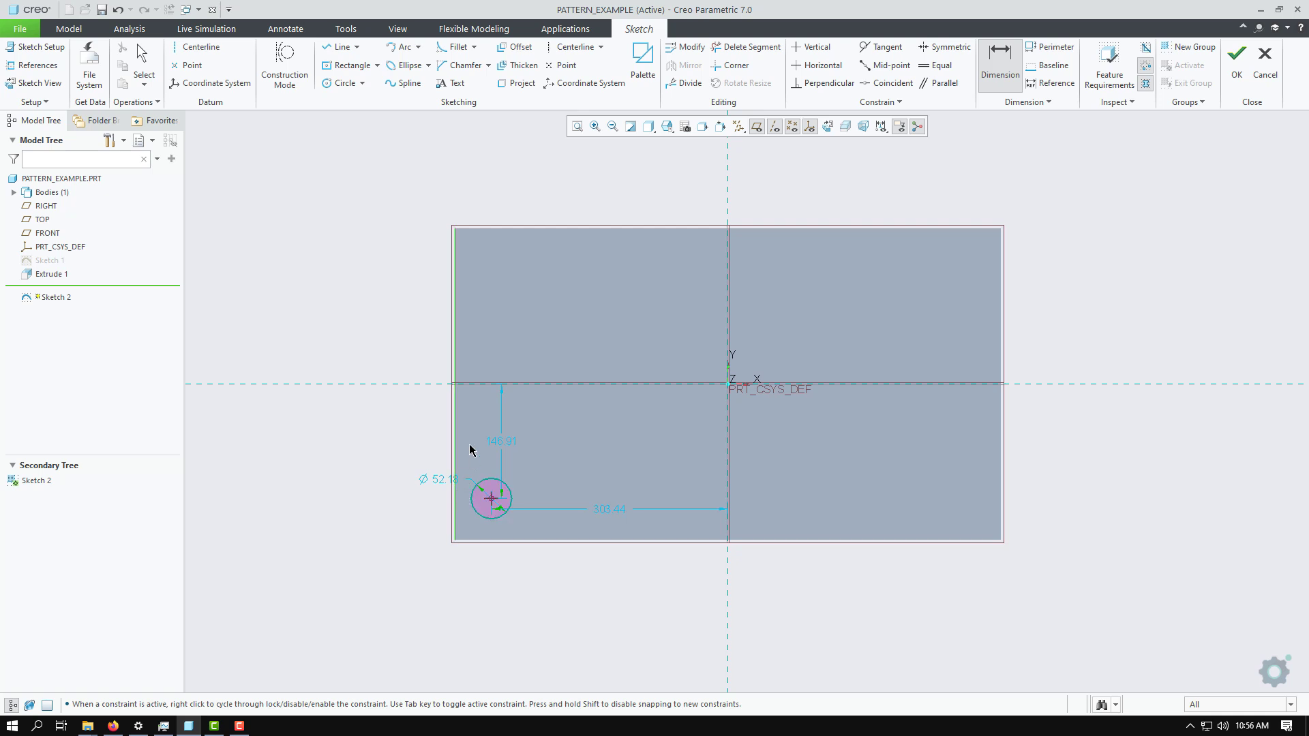
middle_click(469, 445)
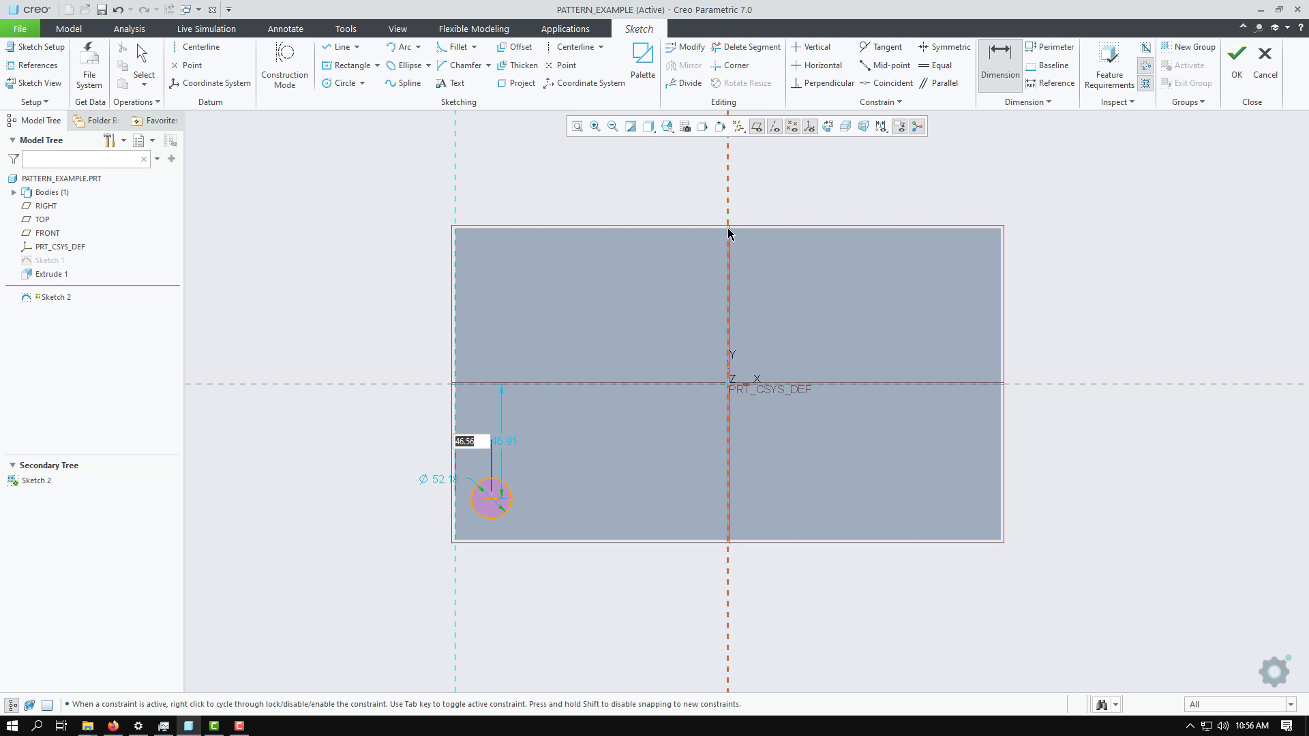
left_click(490, 499)
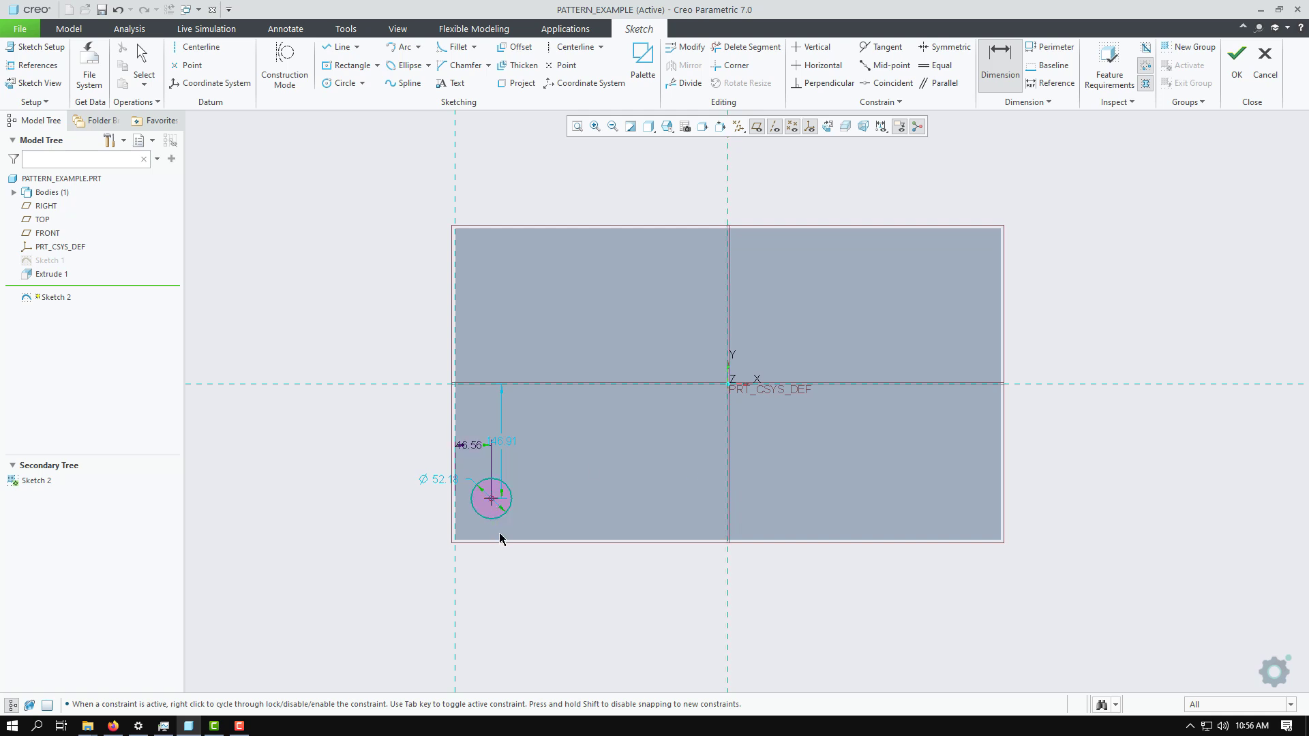
left_click(501, 540)
middle_click(528, 523)
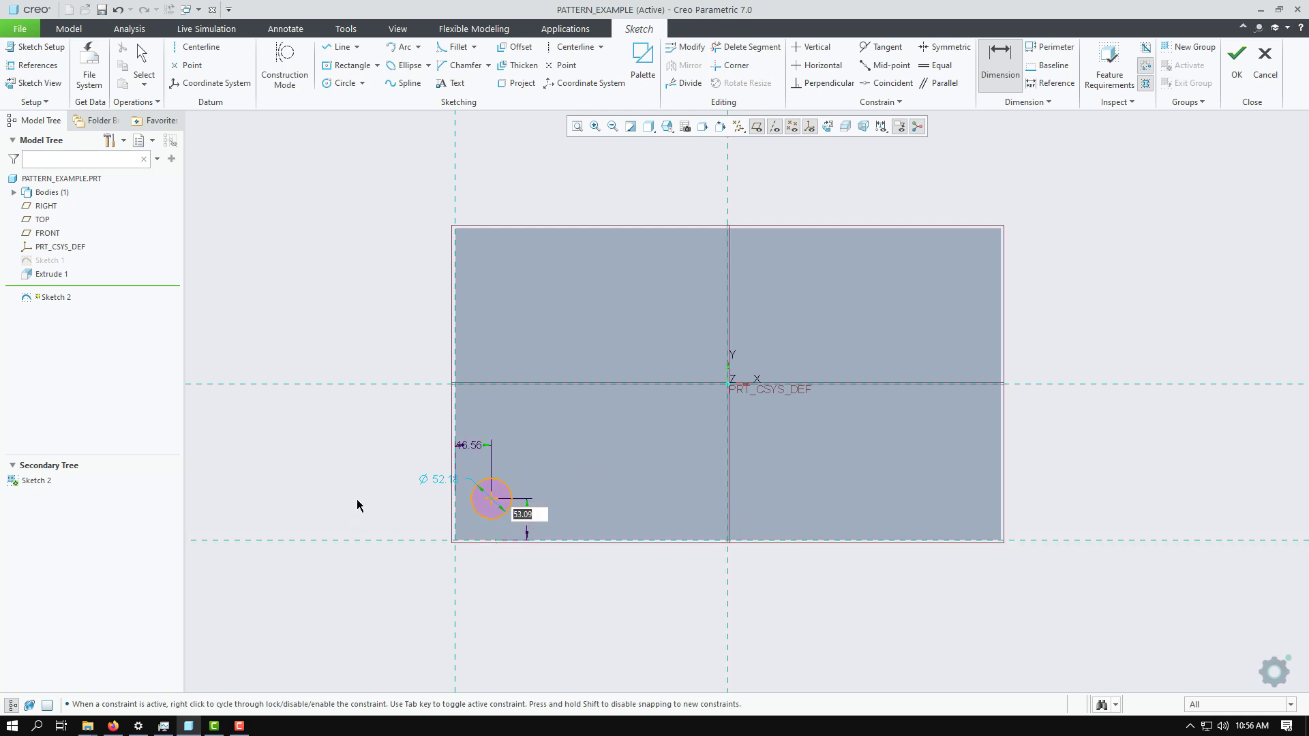
Move the circle's diameter dimension clear outside the plate and set the diameter to 30
scroll(415, 477, "up", 5)
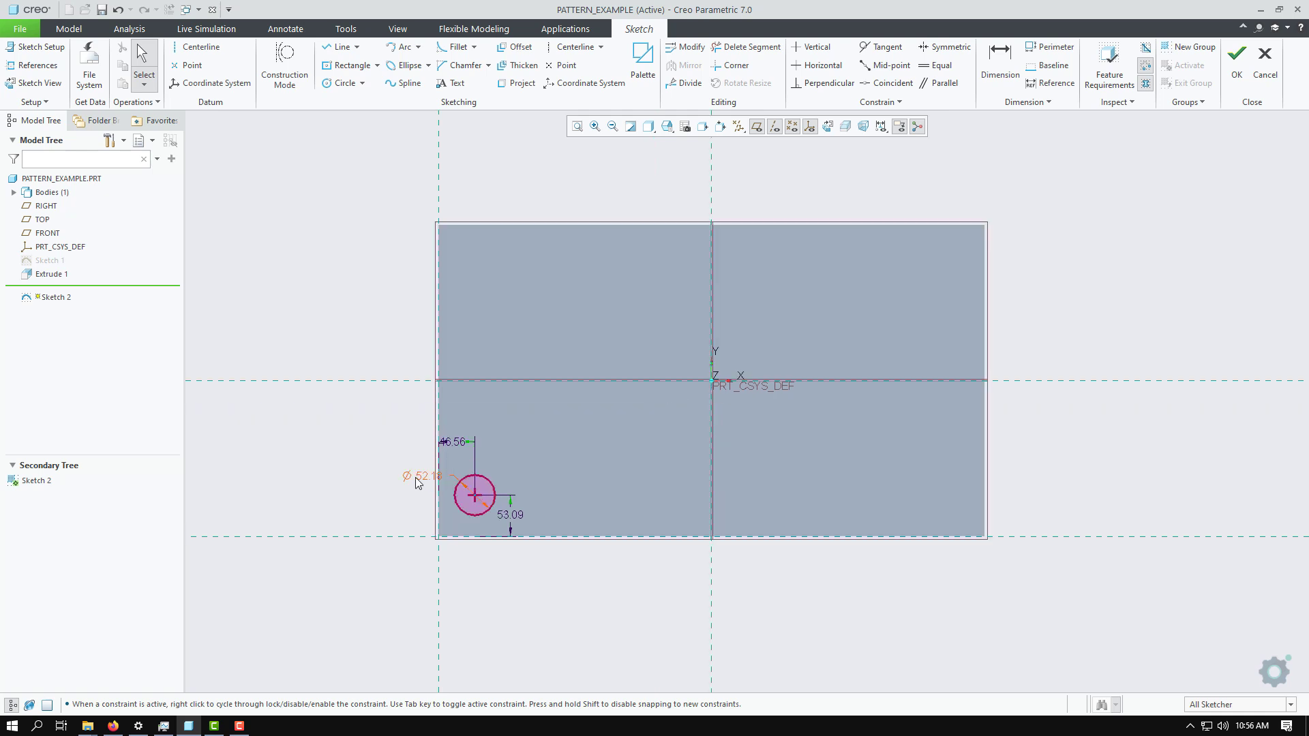
left_click_drag(488, 493, 362, 501)
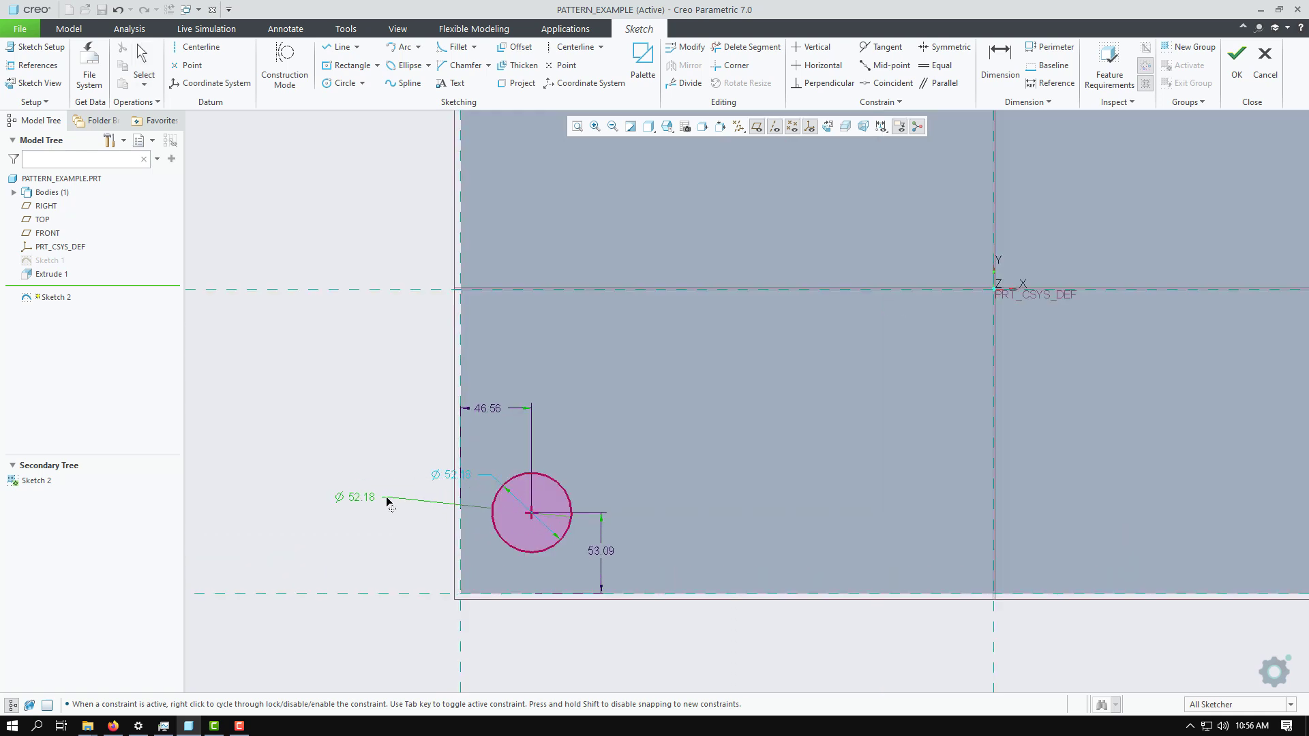
double_click(363, 499)
type("30")
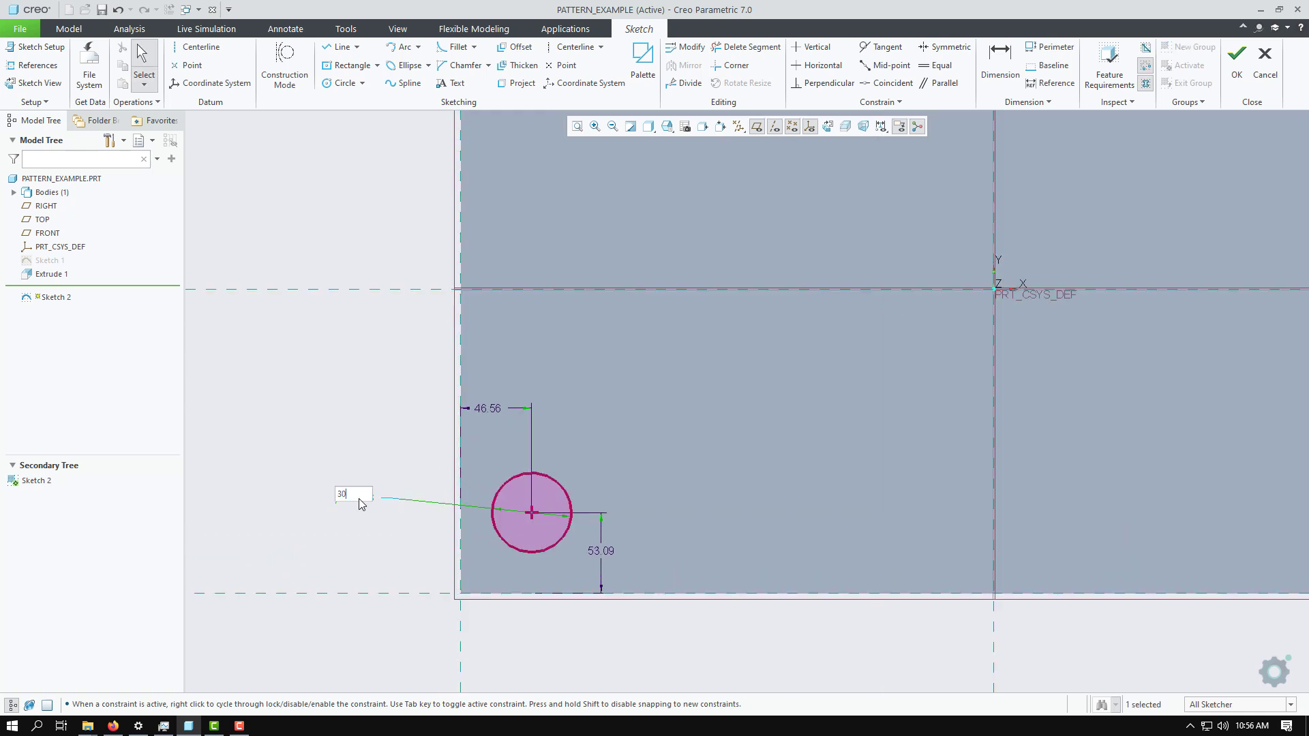
key("Return")
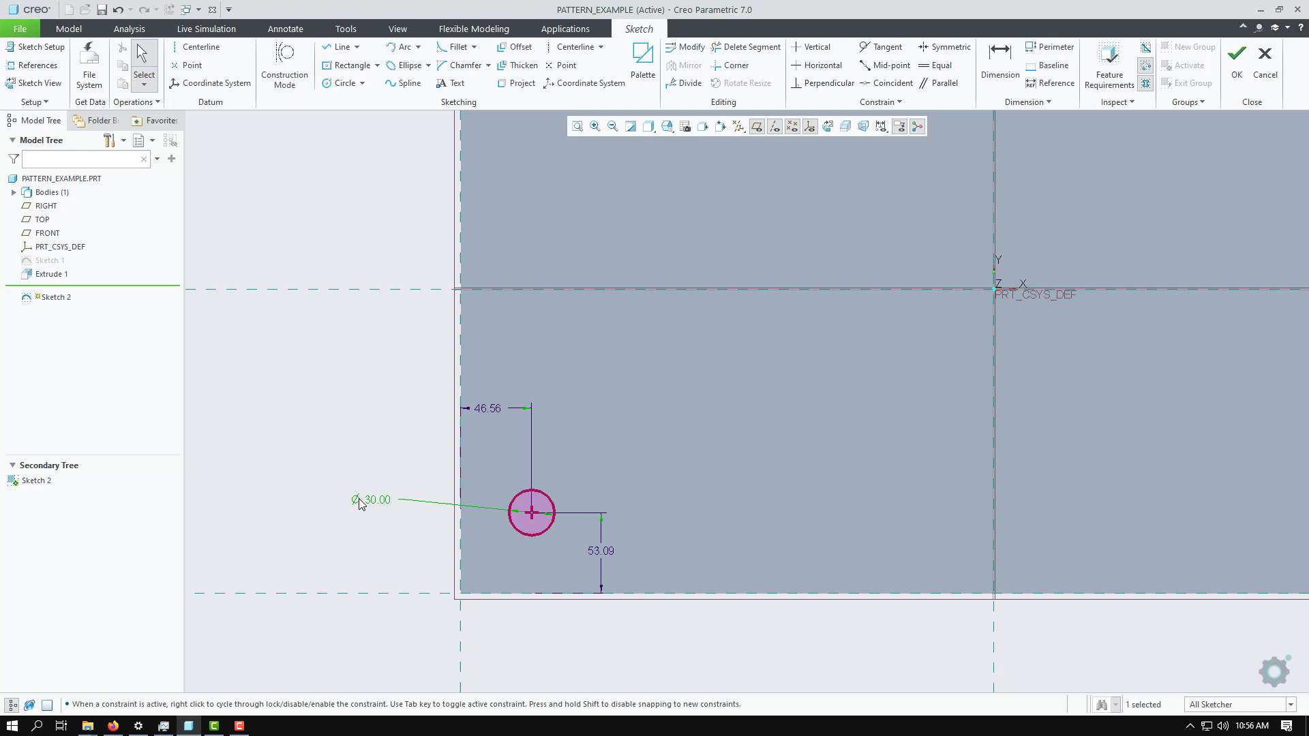
Set the distance from the plate's left edge to the circle's center to 50
double_click(493, 411)
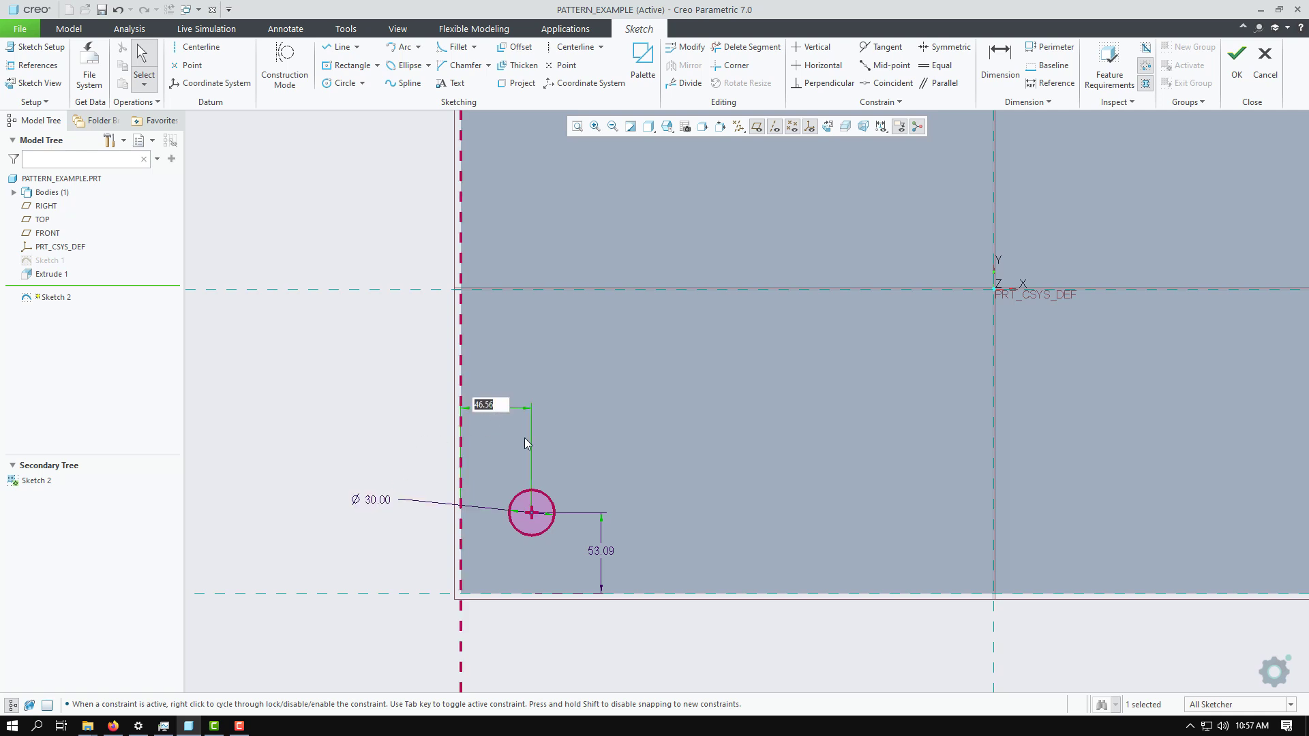
type("50")
key("Return")
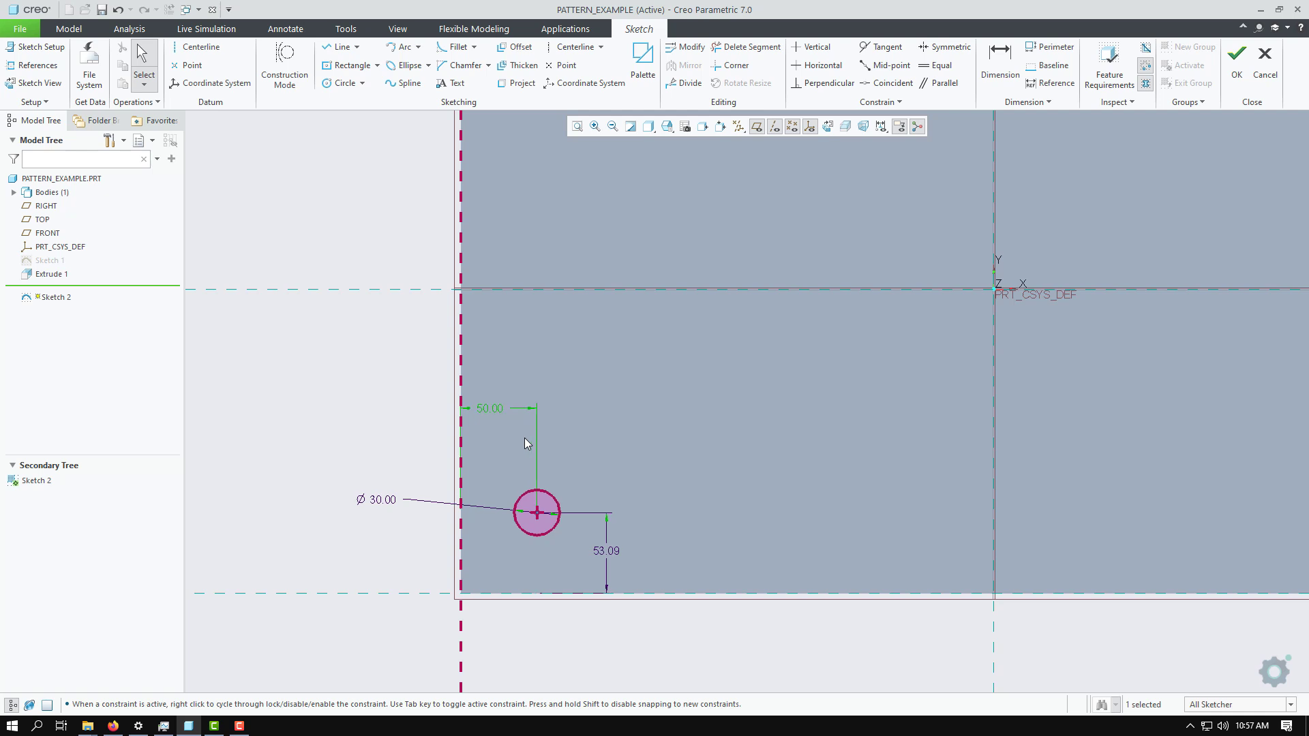
Set the distance from the plate's bottom edge to the circle's center to 40
double_click(610, 554)
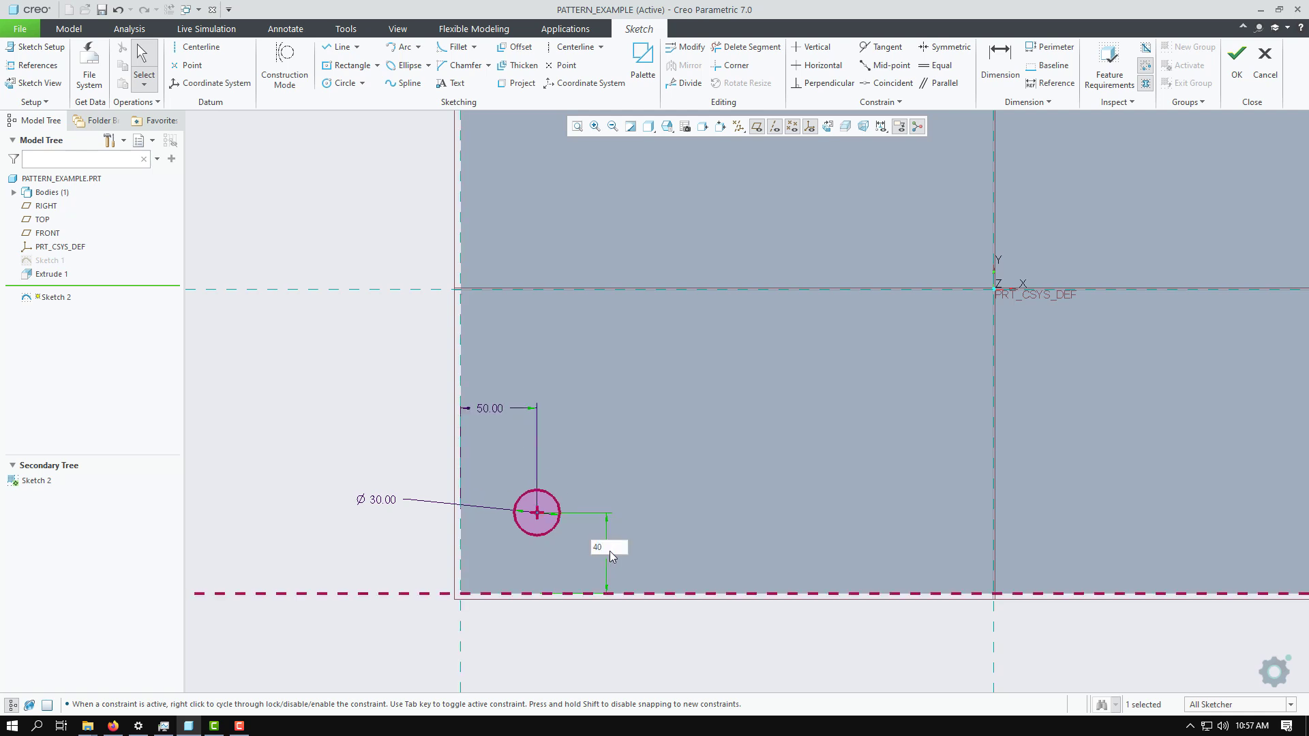
key("Return")
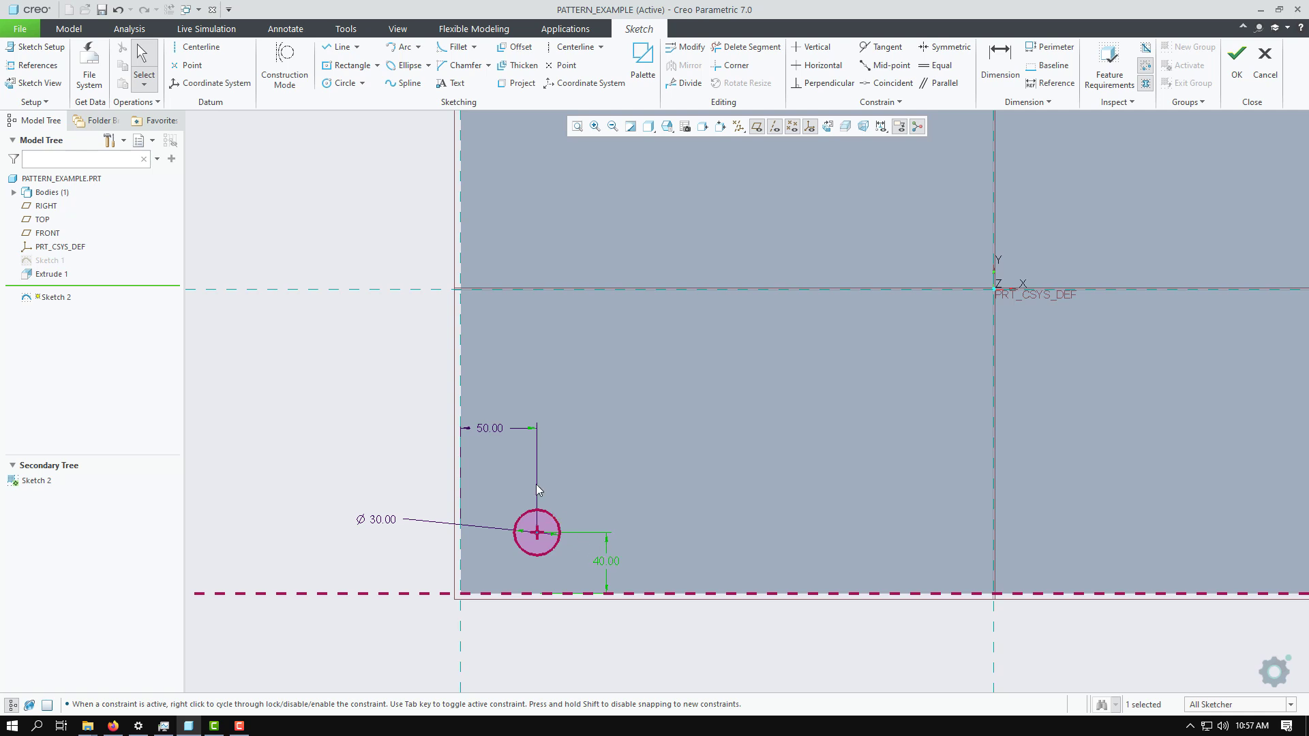
left_click(347, 456)
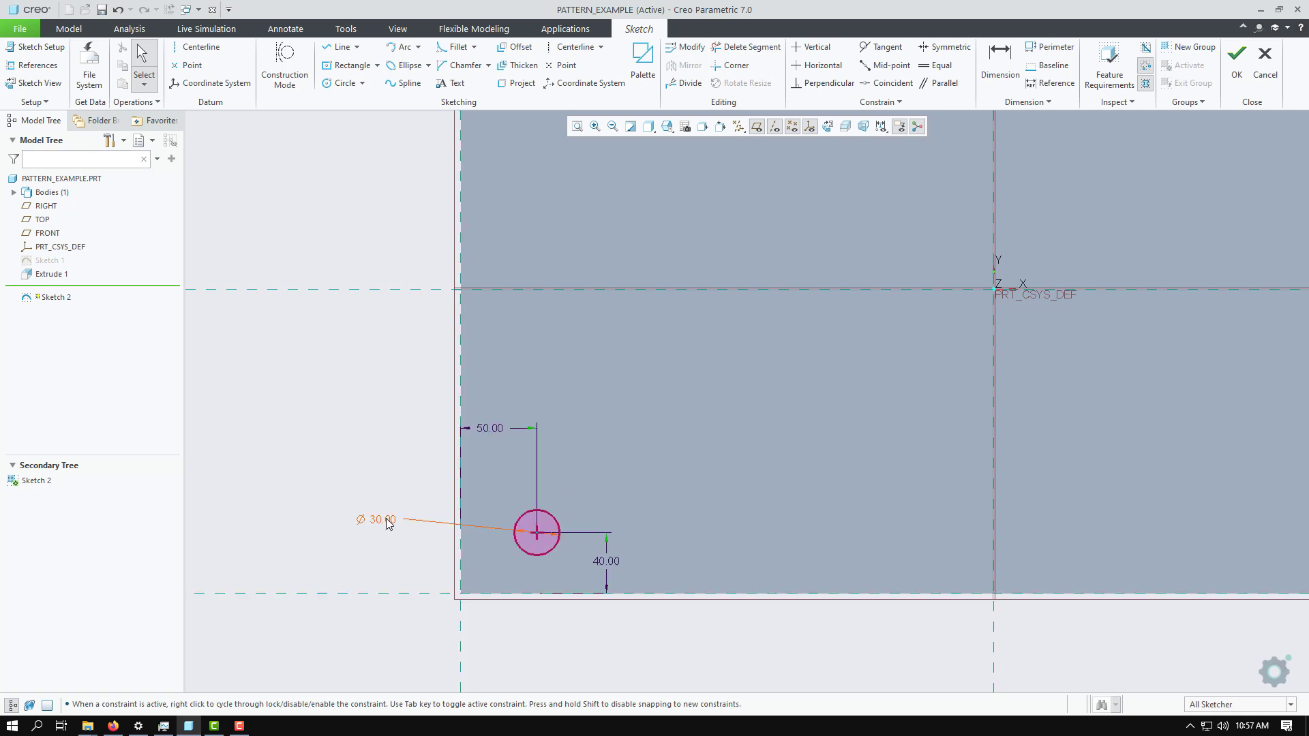
Move the circle's diameter dimension closer to the circle and finish the sketch
left_click_drag(387, 524, 451, 546)
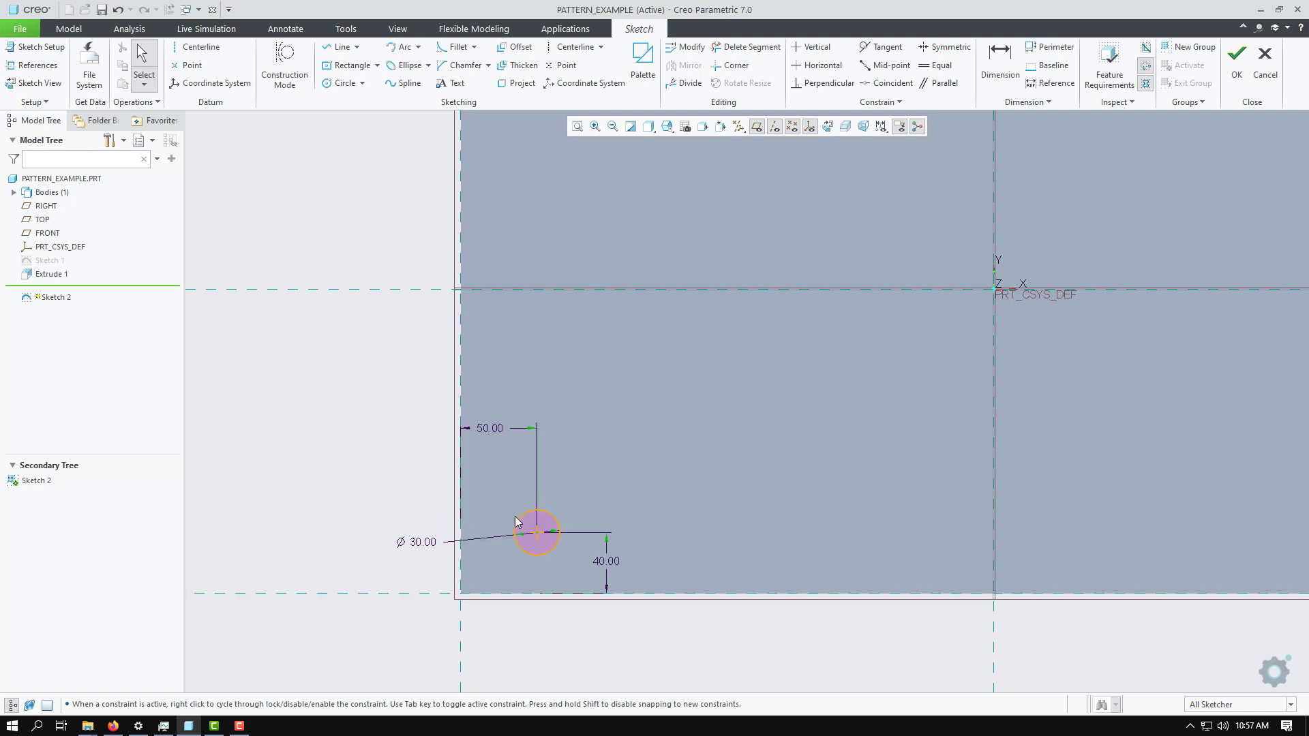
scroll(301, 490, "down", 1)
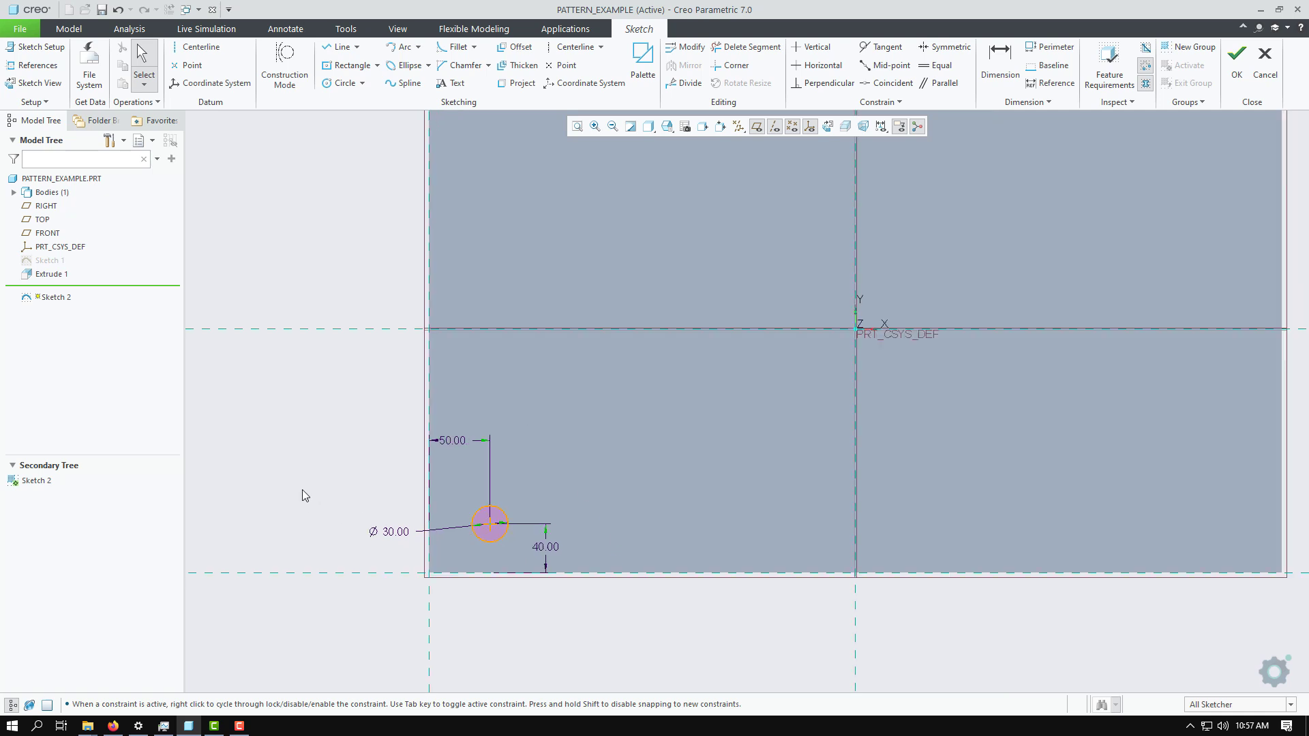
scroll(301, 490, "down", 2)
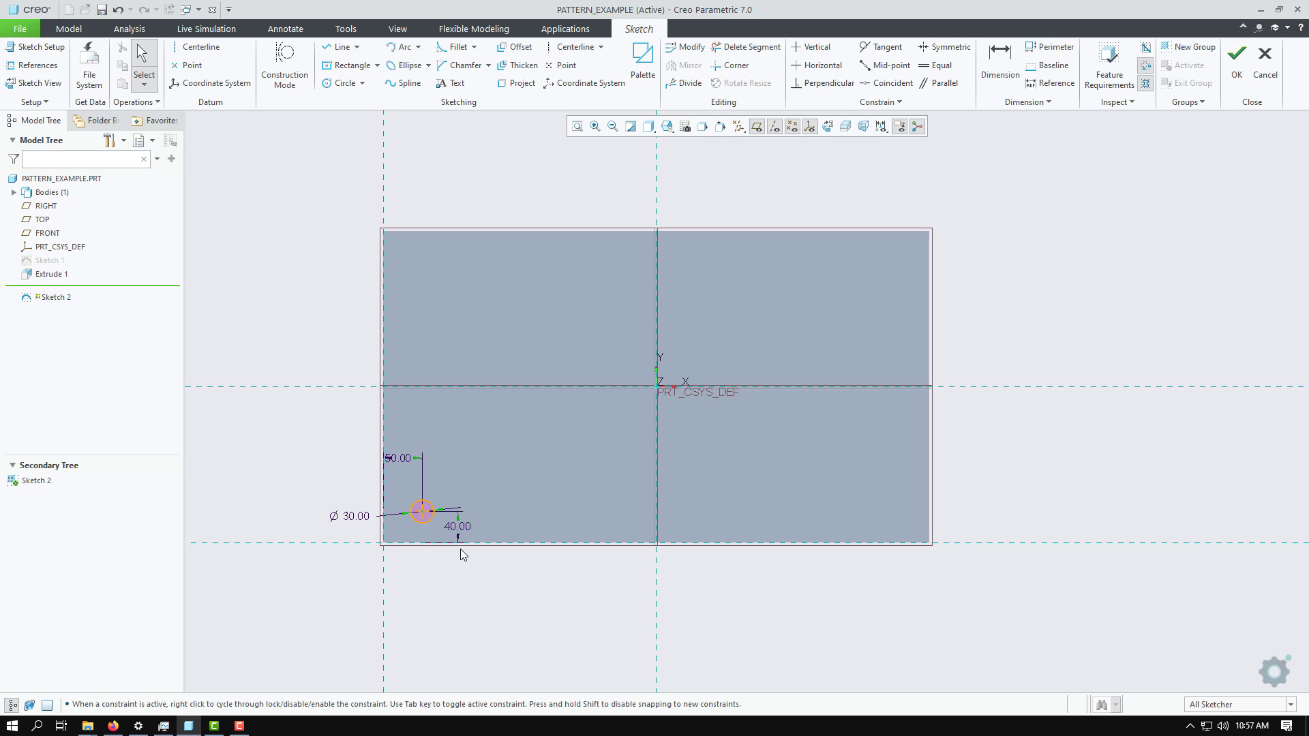
left_click(1237, 60)
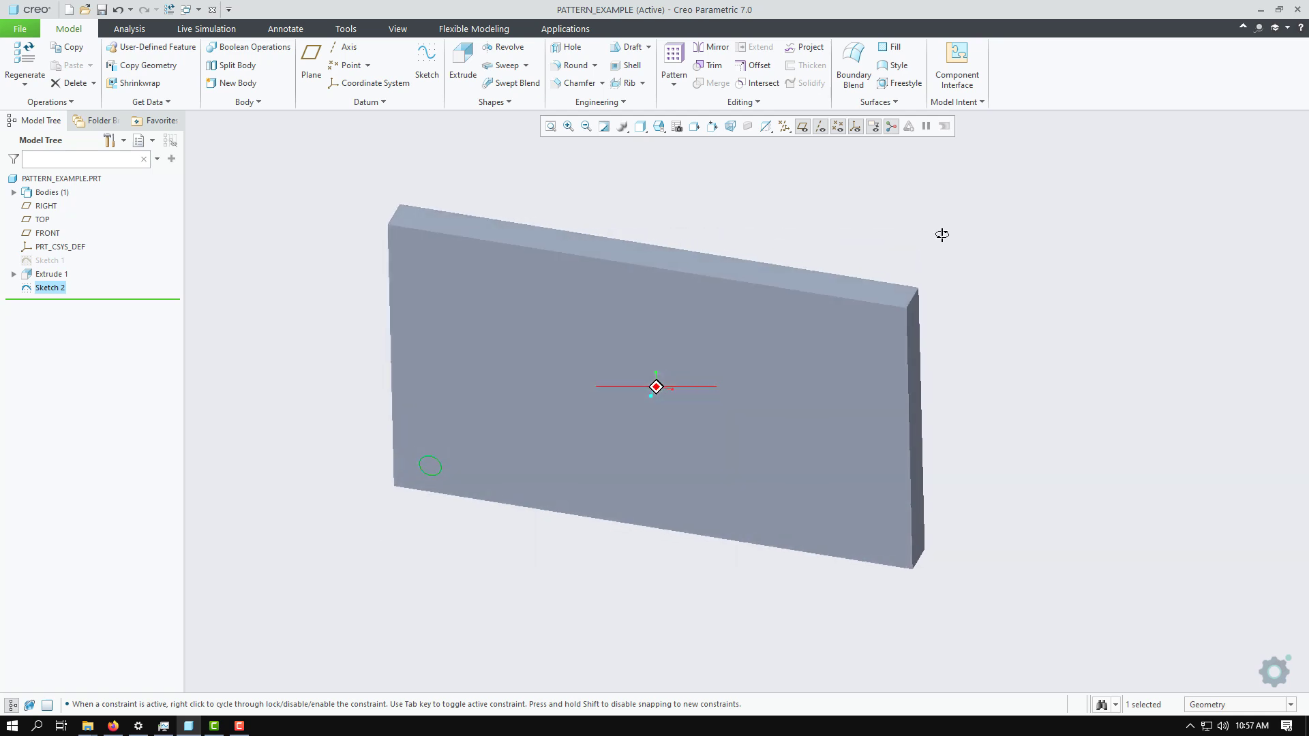
Extrude the circle as a Remove Material cut, flipping its direction into the plate and ending it at the plate's opposite face
left_click(462, 63)
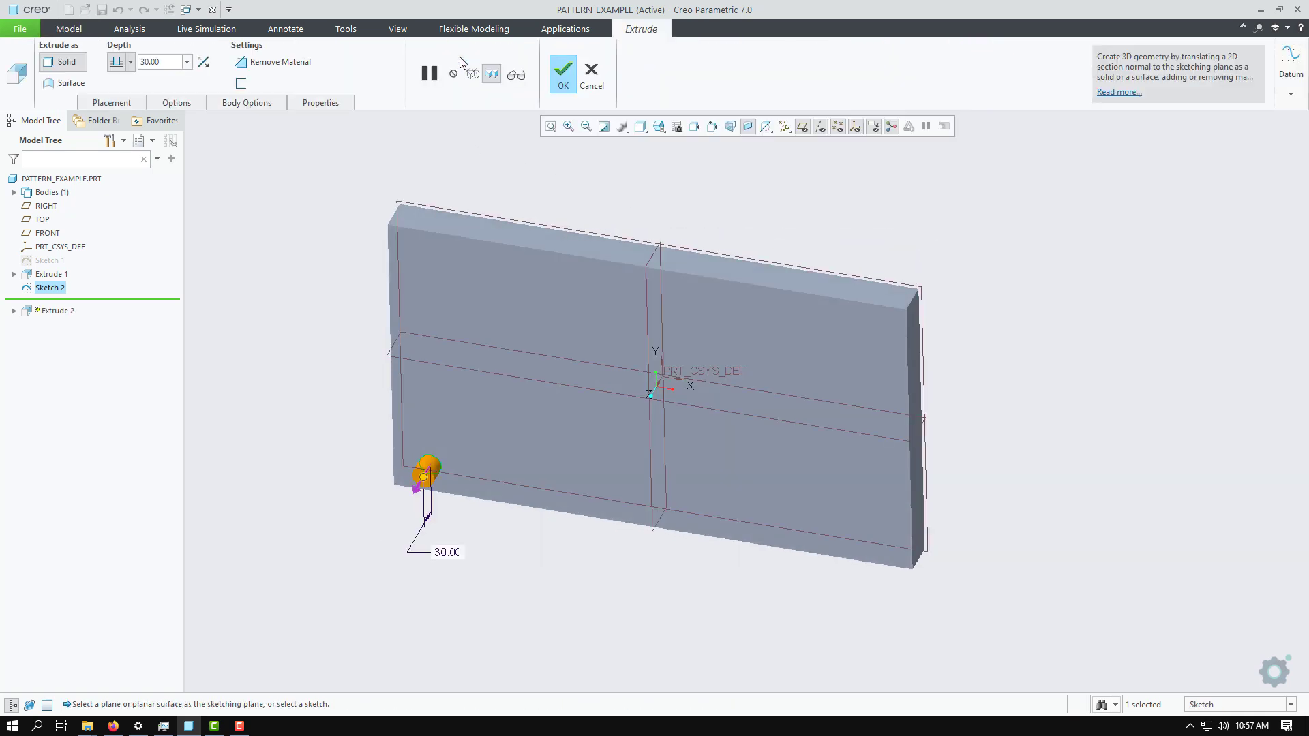
left_click(203, 64)
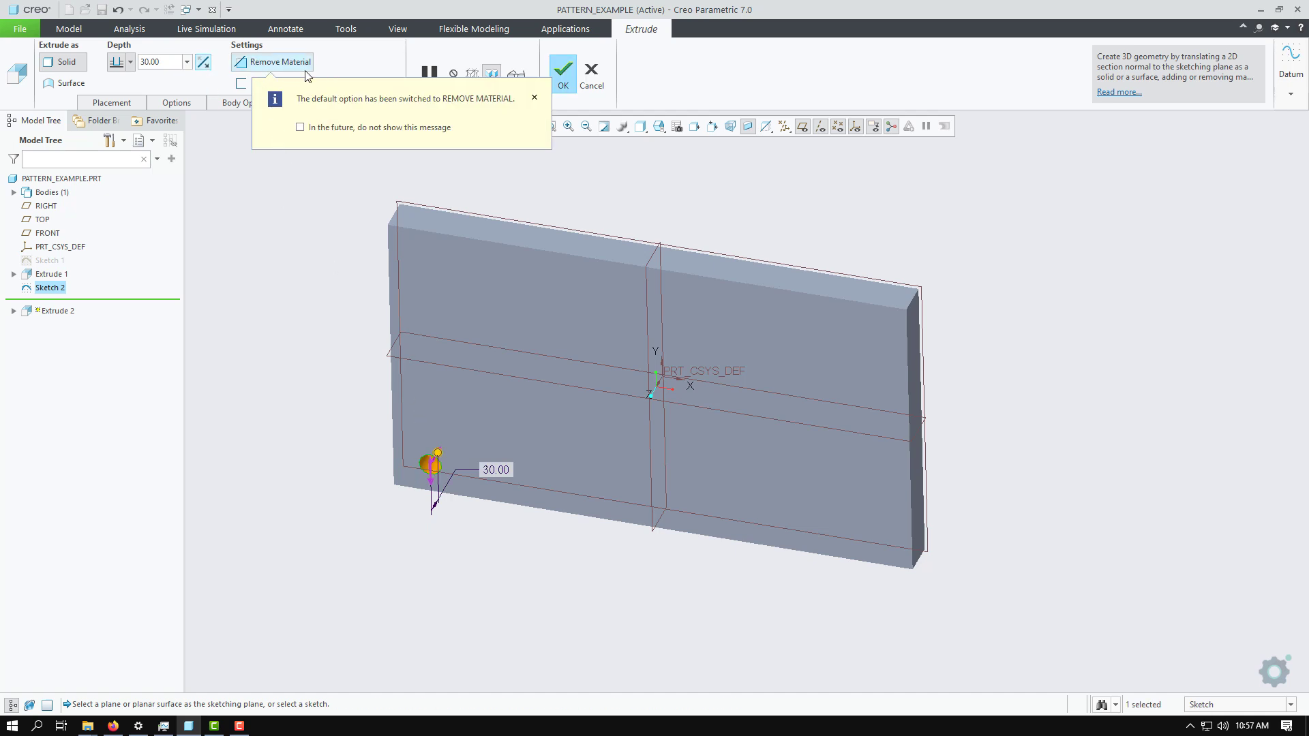
middle_click_drag(382, 234, 308, 289)
left_click(130, 62)
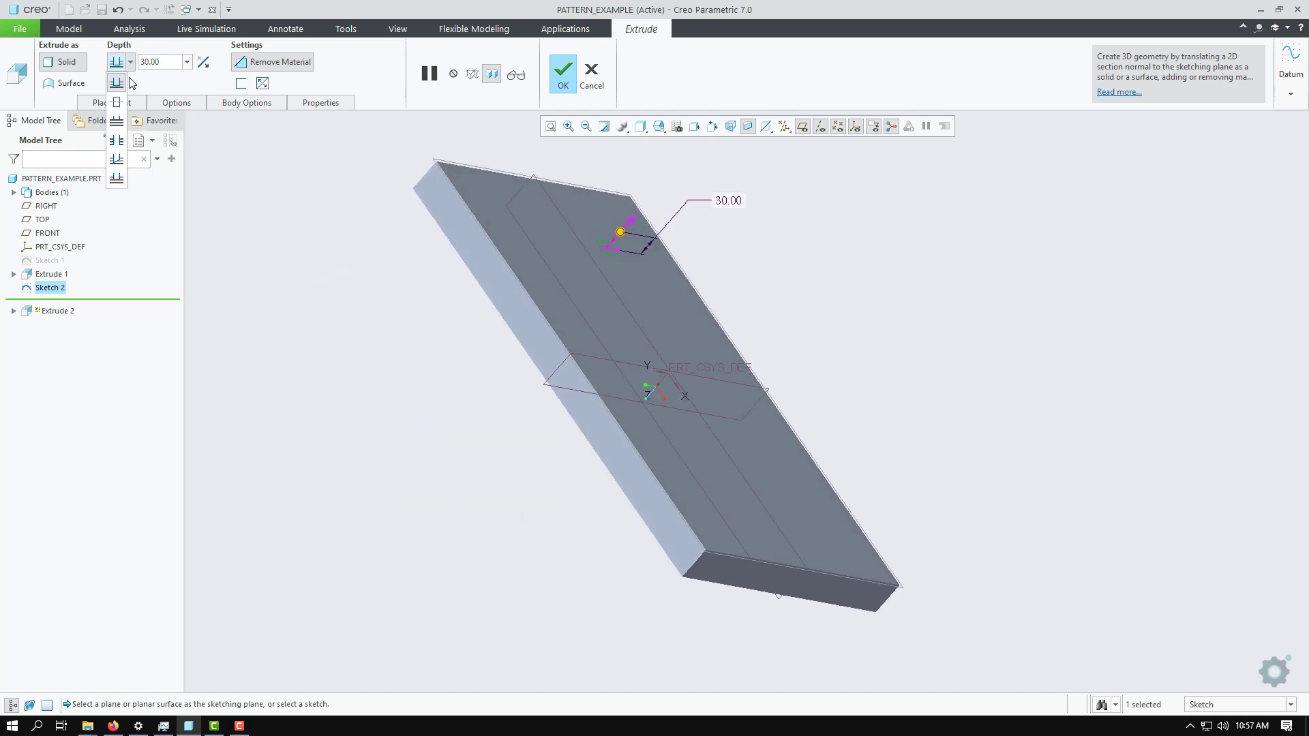
left_click(621, 215)
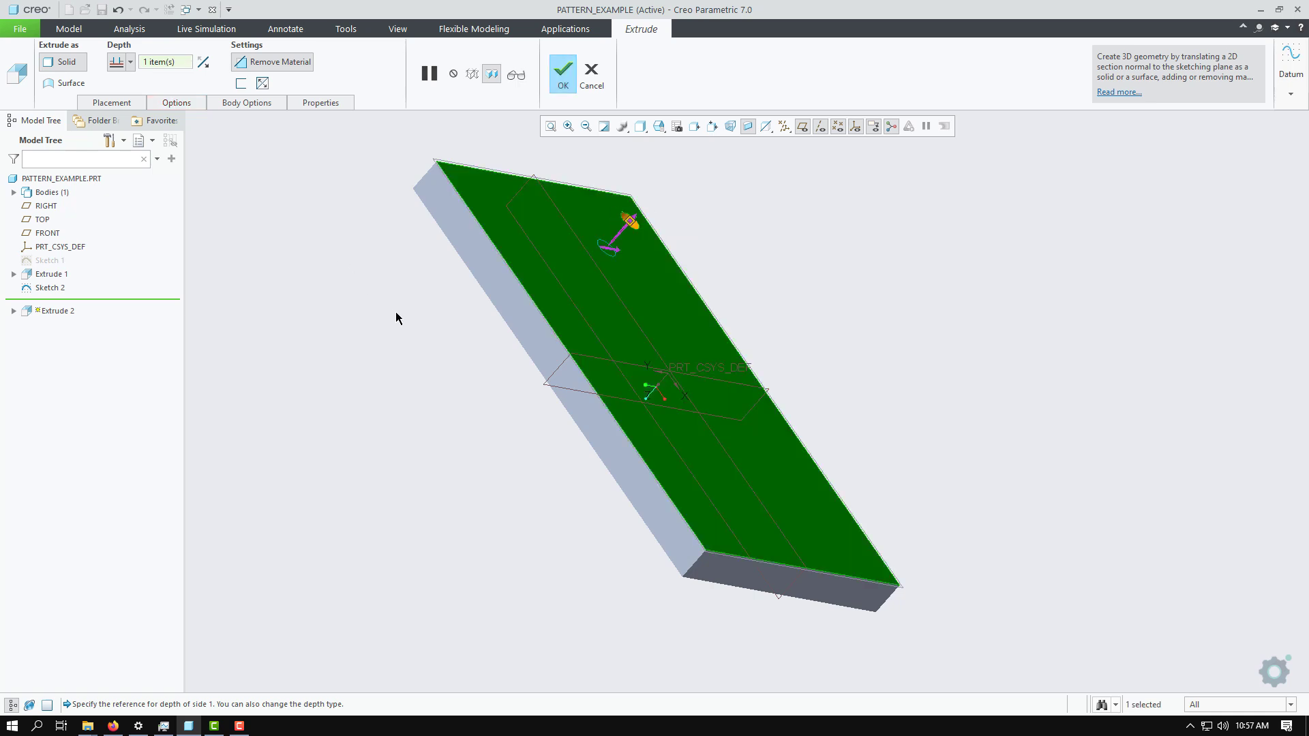
mouse_move(395, 316)
middle_mouse_down()
mouse_move(461, 229)
mouse_move(483, 230)
mouse_move(464, 218)
mouse_move(473, 204)
mouse_move(419, 310)
middle_mouse_up()
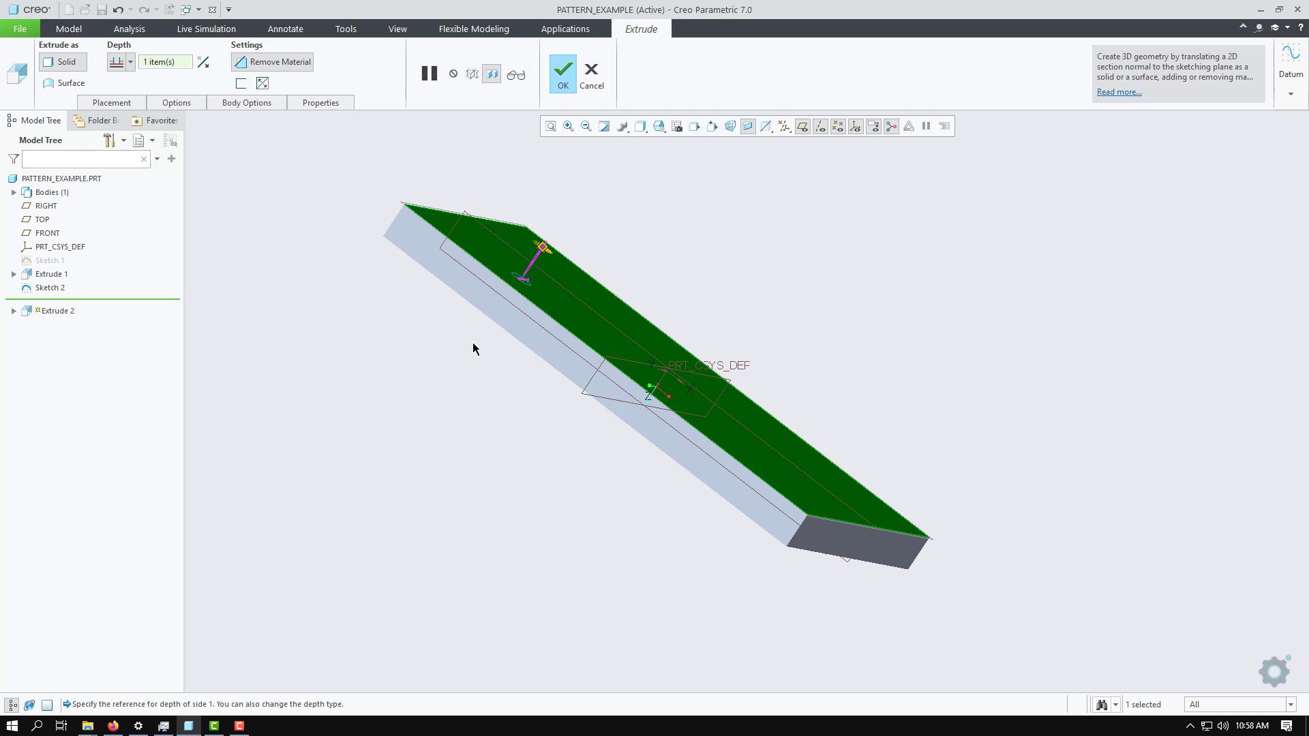
middle_click_drag(473, 348, 537, 372)
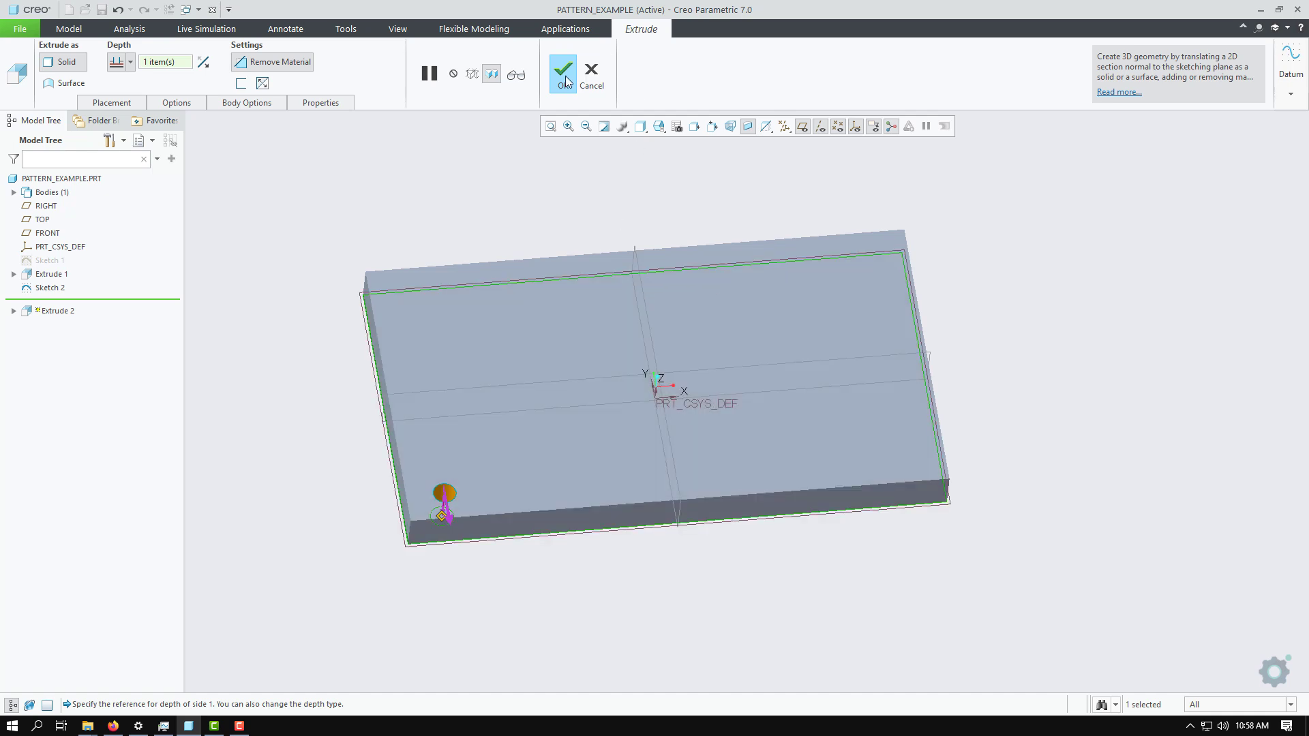
left_click(563, 73)
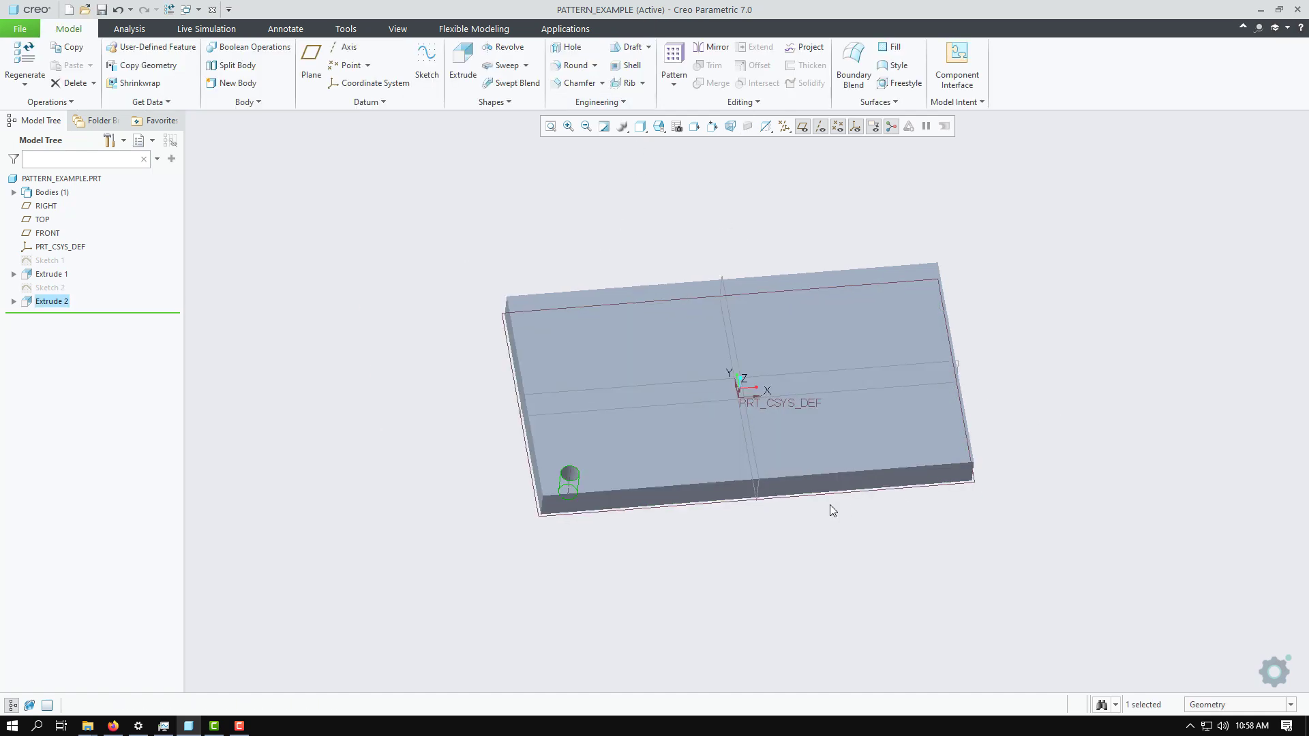
scroll(829, 504, "up", 2)
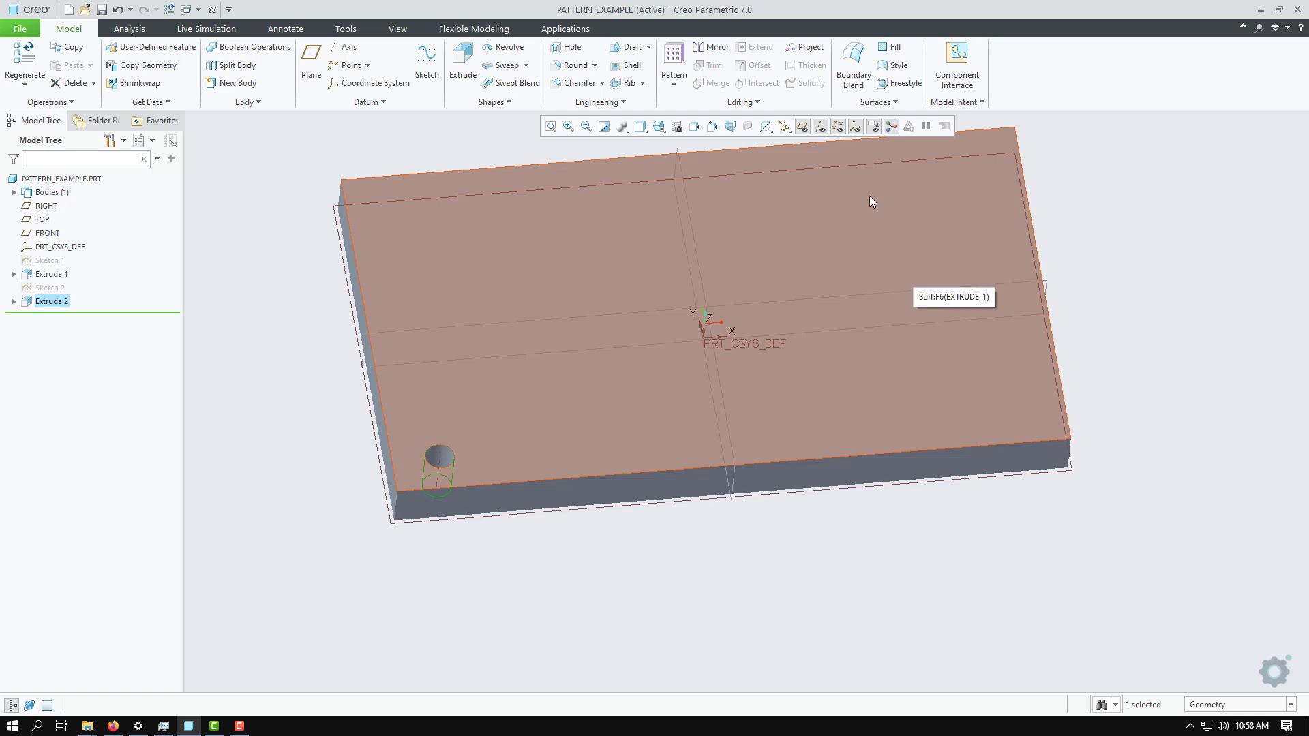
left_click(673, 55)
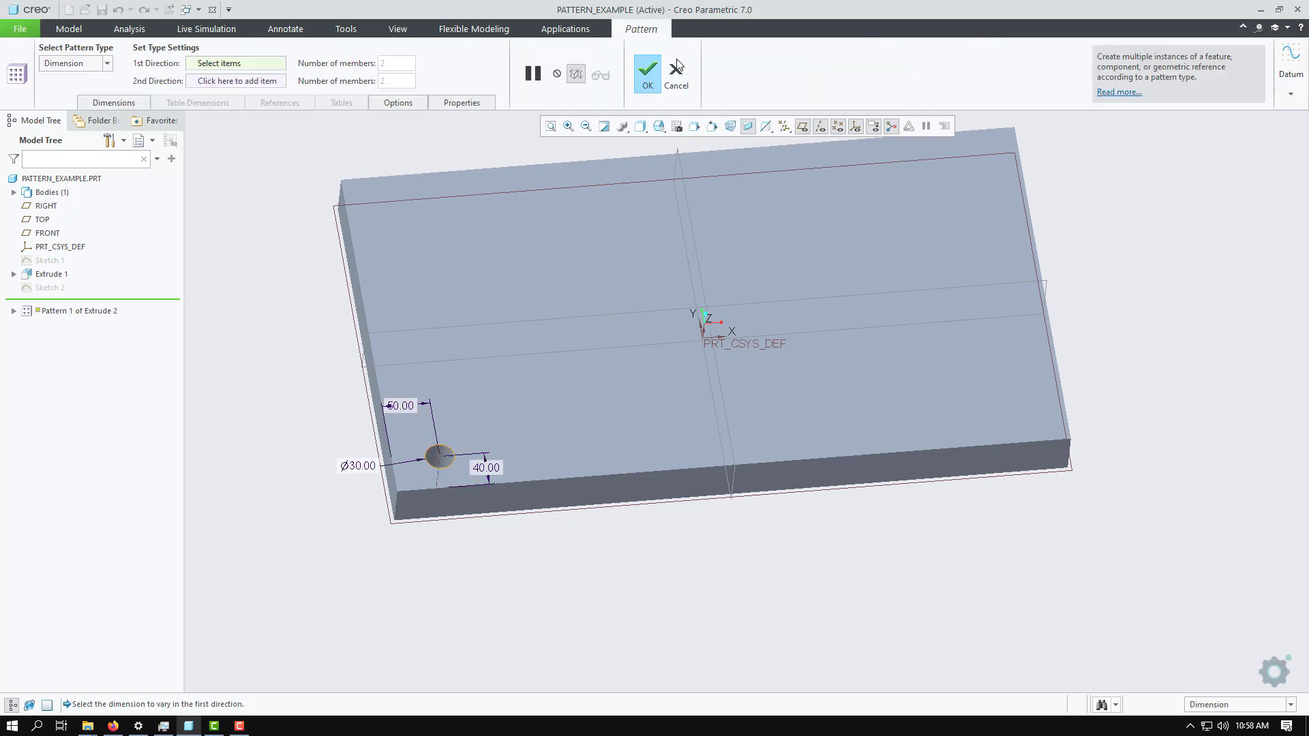
left_click(676, 60)
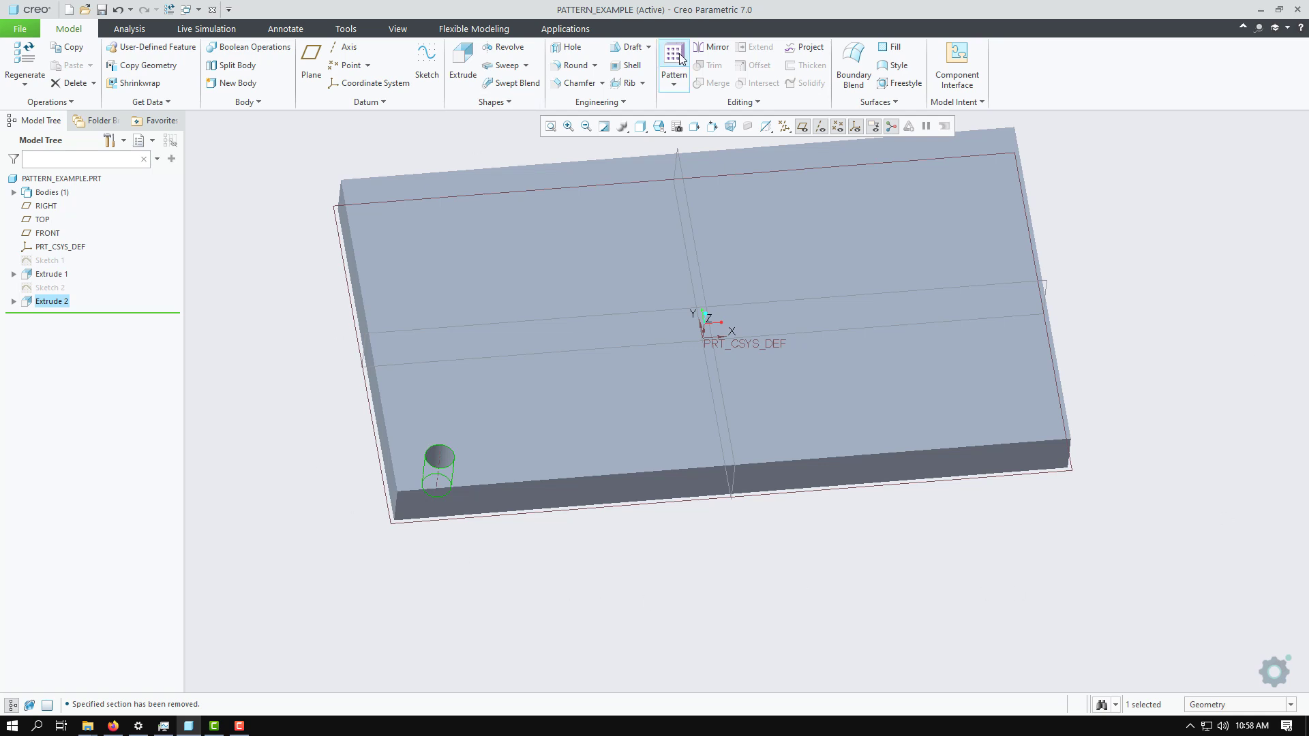
left_click(673, 84)
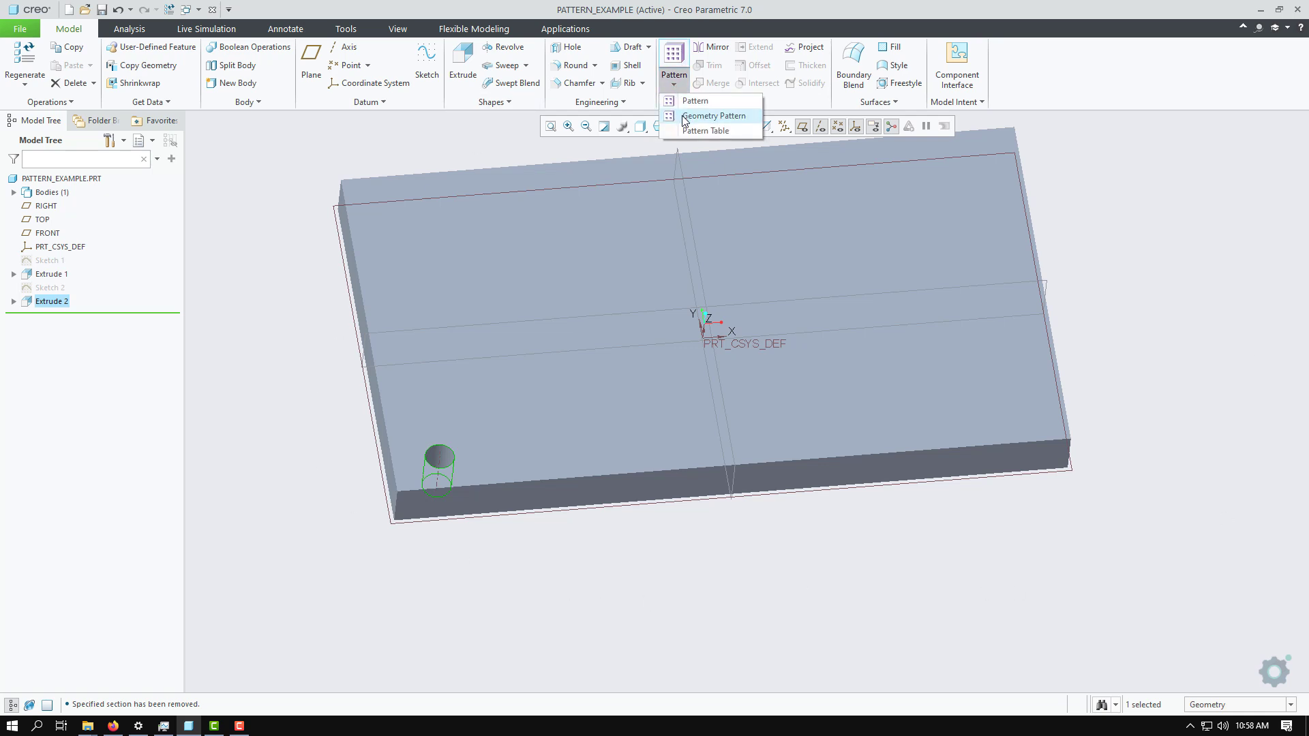
Start a pattern of the hole cut using the Dimension pattern type
left_click(675, 53)
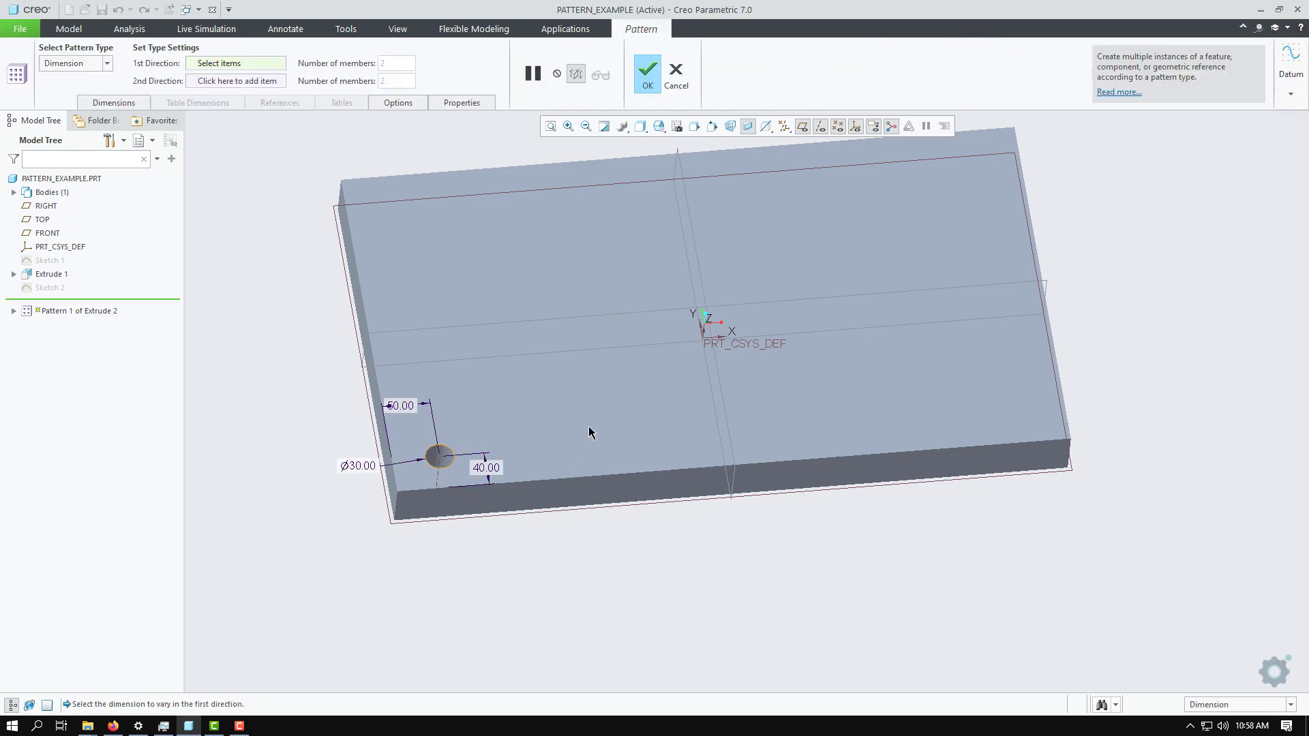
mouse_move(589, 428)
middle_mouse_down()
mouse_move(584, 402)
mouse_move(593, 418)
mouse_move(580, 427)
middle_mouse_up()
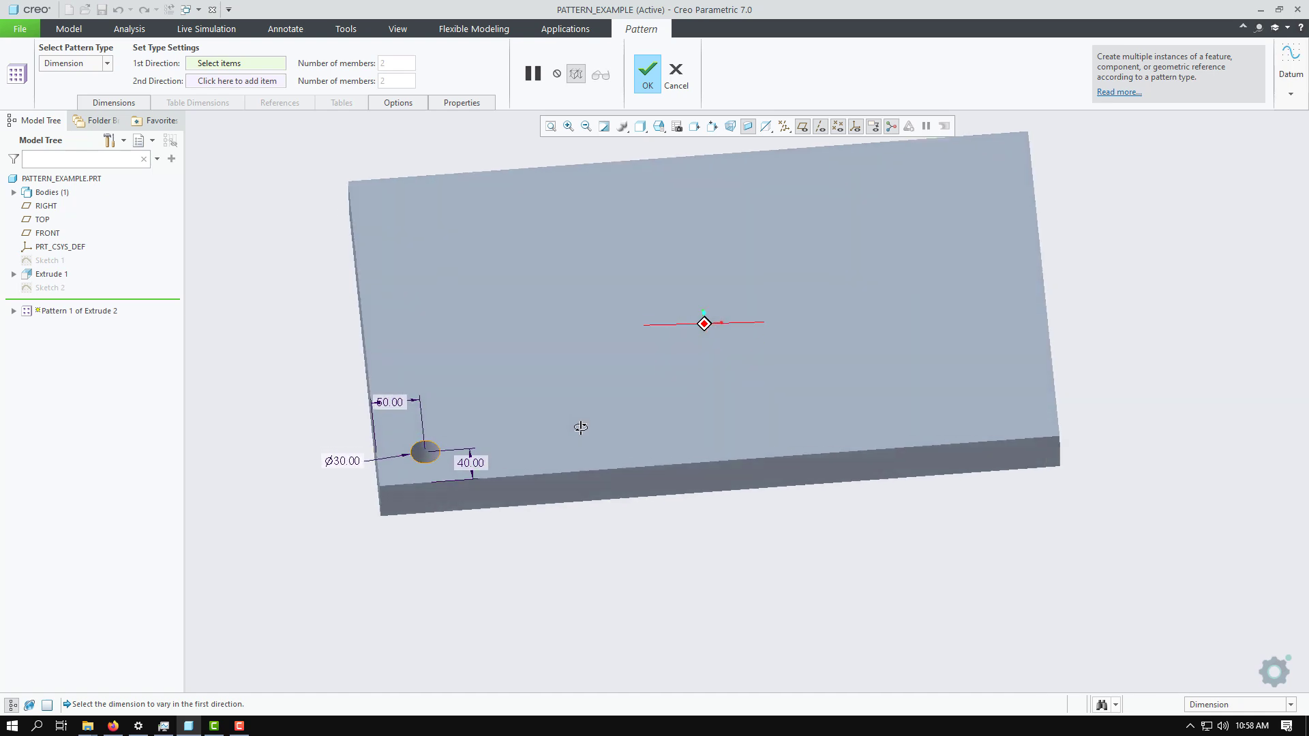
left_click(107, 63)
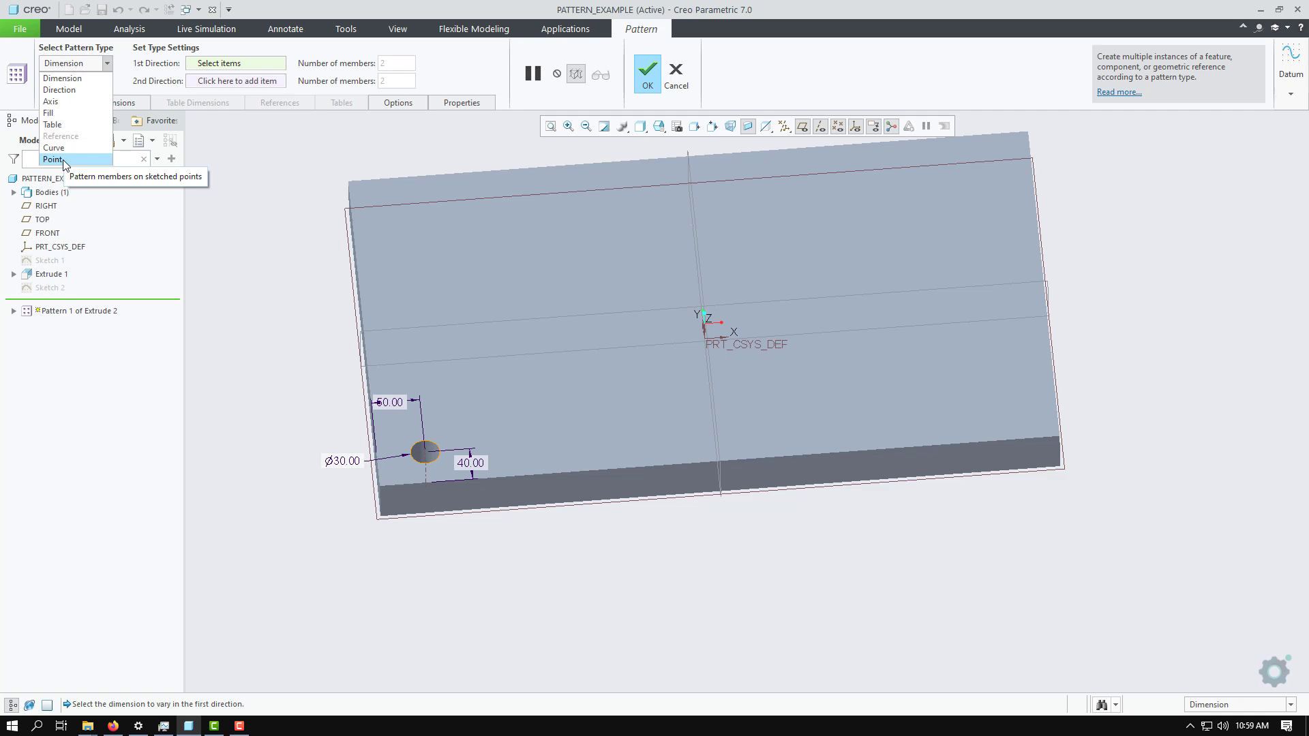
left_click(76, 82)
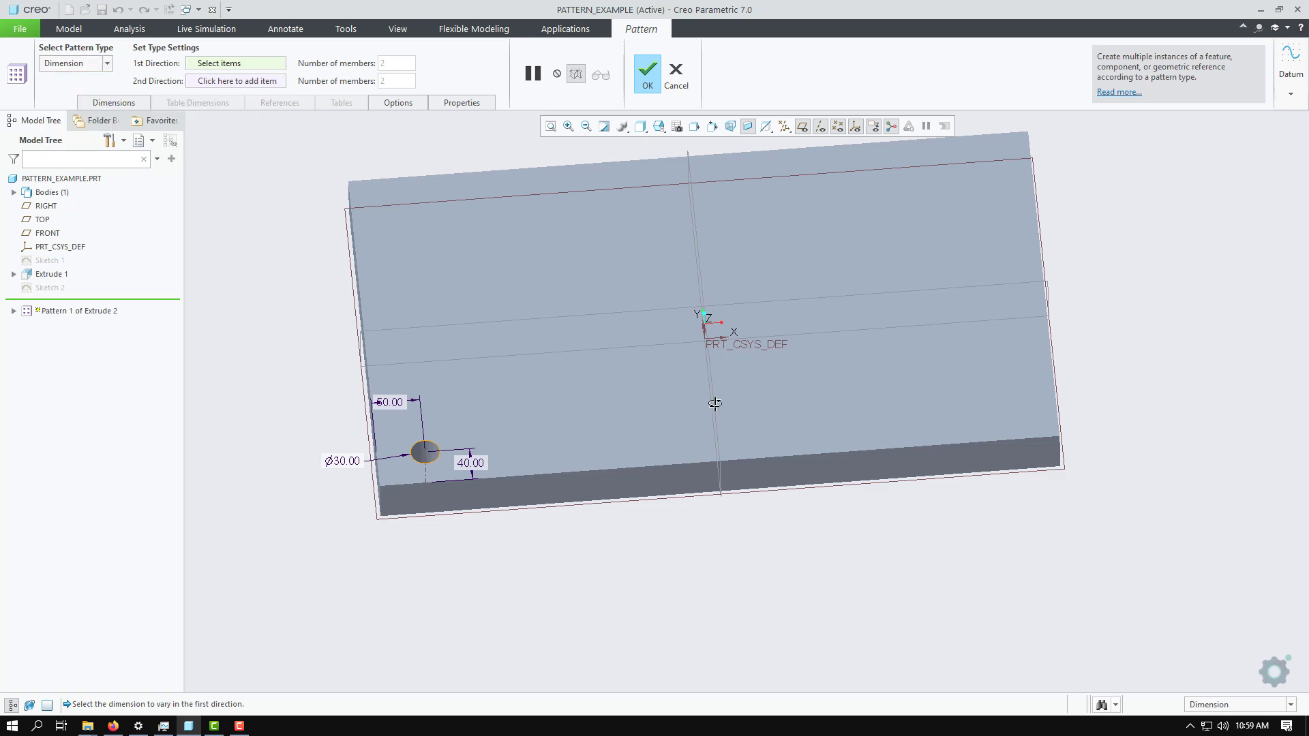
middle_click_drag(715, 403, 724, 400)
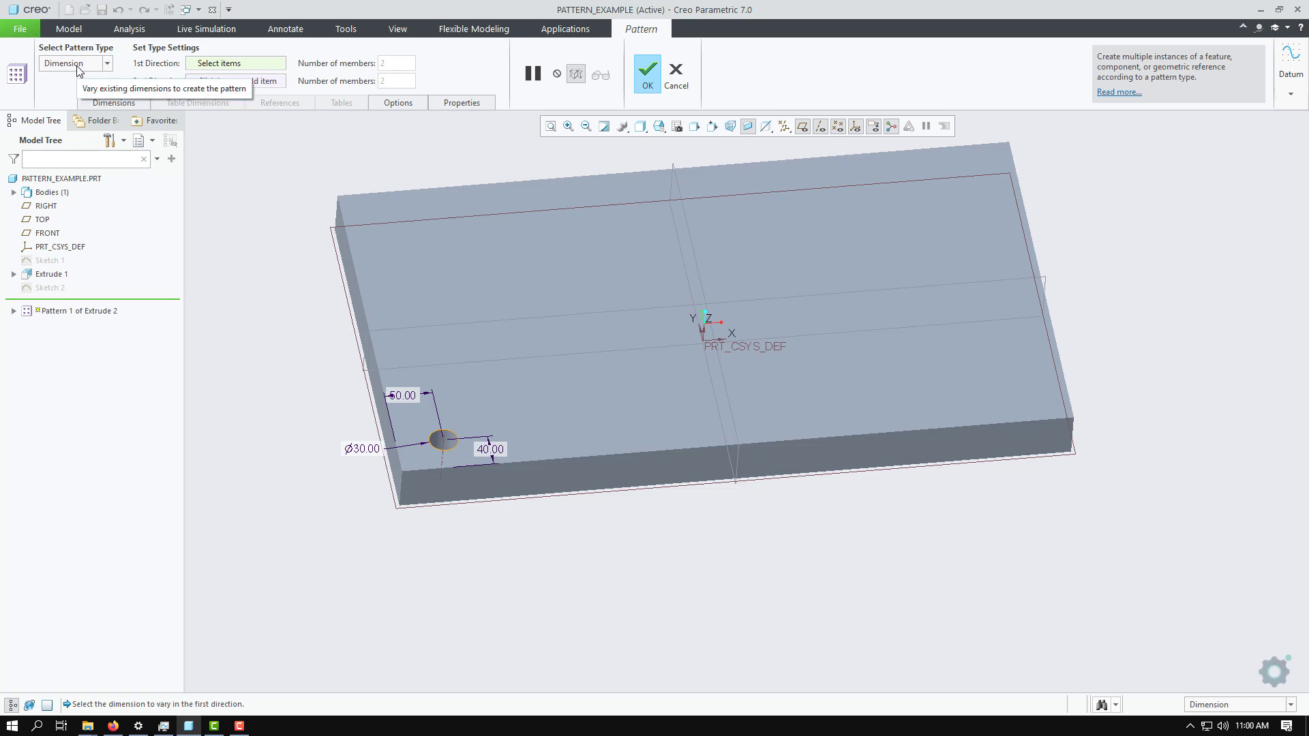
Add the hole's diameter and its distance from the left edge as the varying dimensions of the pattern's first direction
left_click(114, 103)
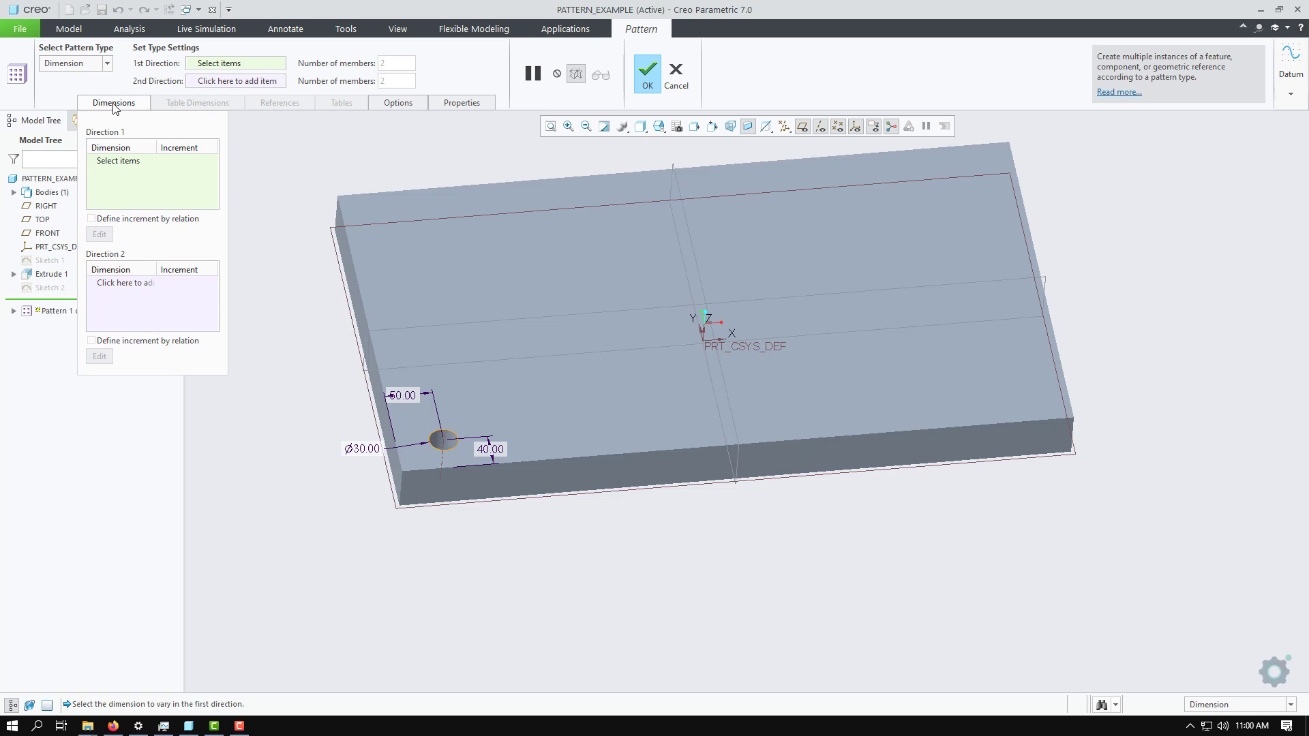
left_click(118, 162)
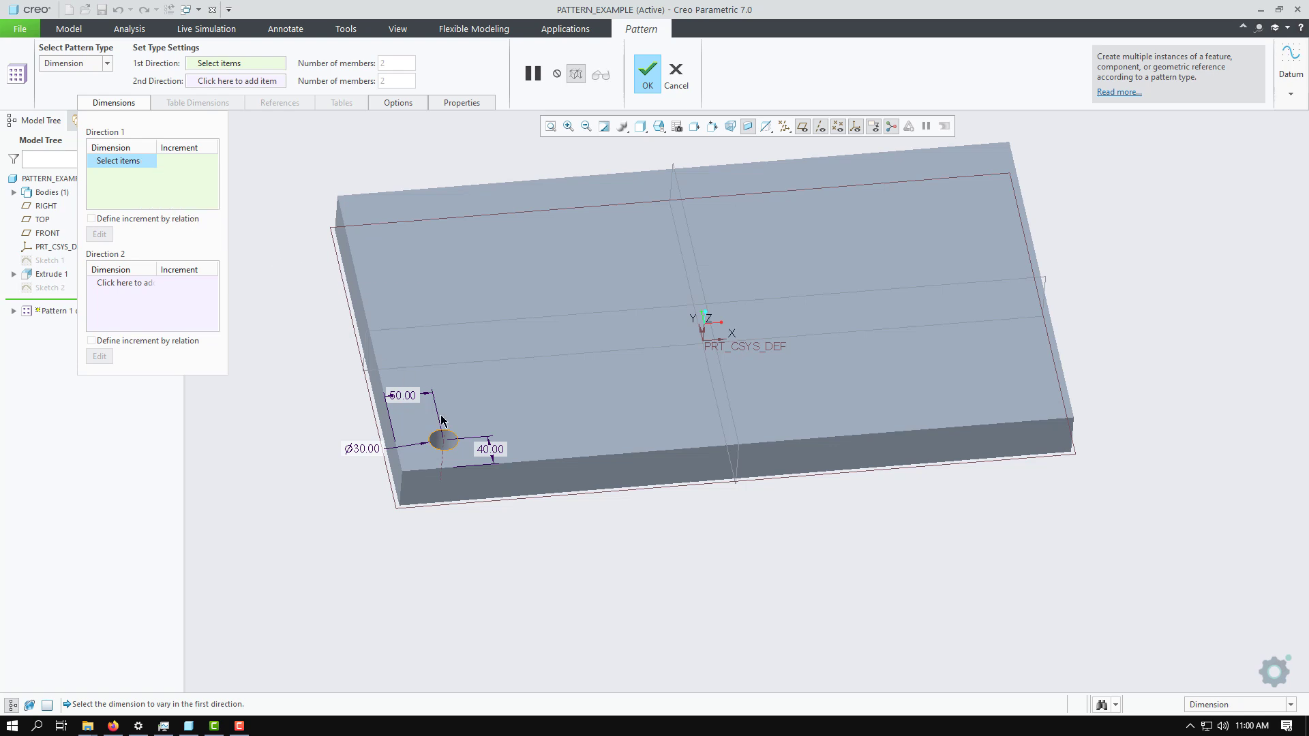
left_click(359, 450)
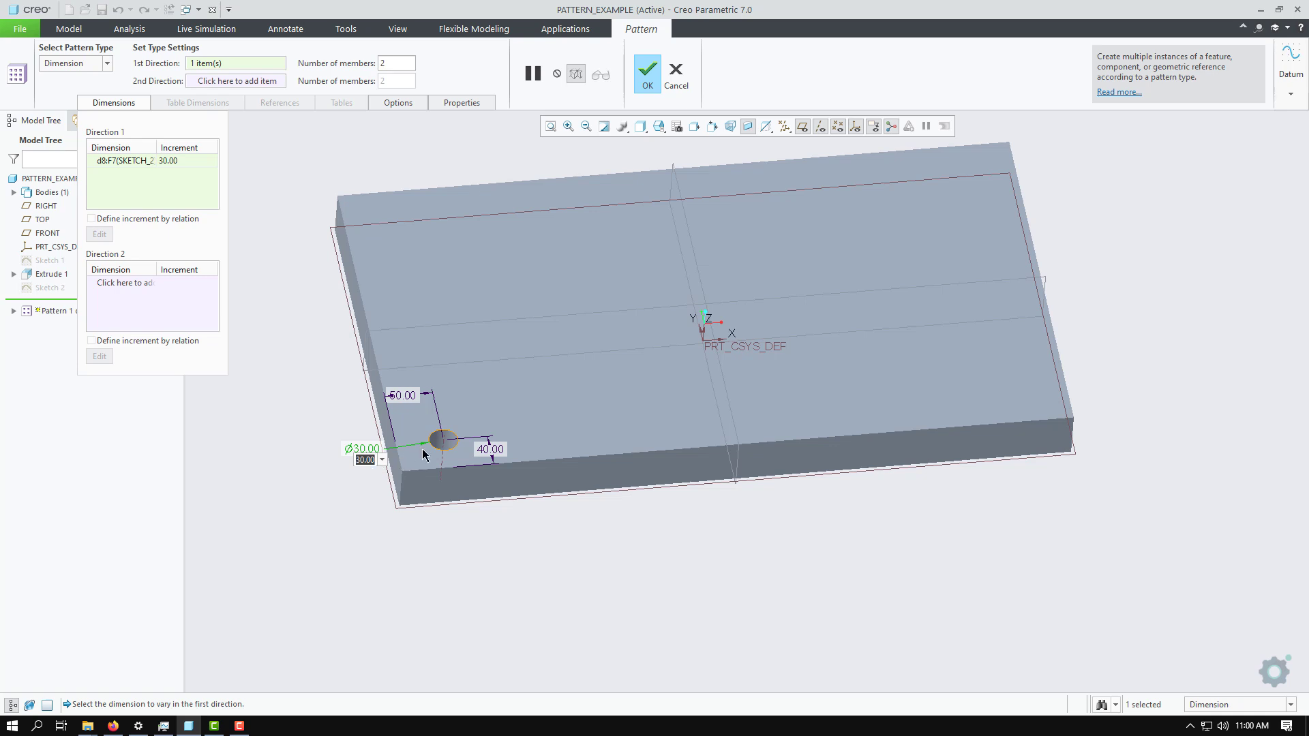
left_click(404, 398)
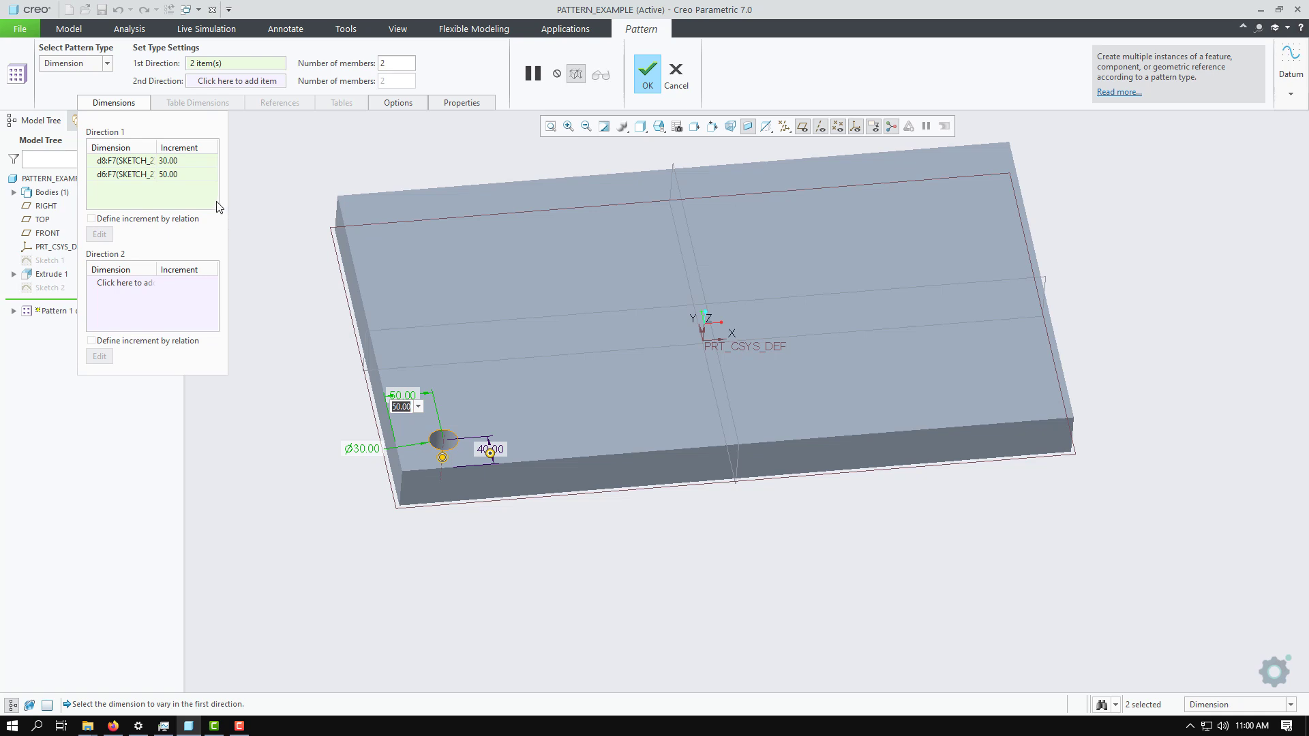
Set the first-direction increments to 2 for the hole's diameter and 75 for its distance from the left edge
left_click(191, 162)
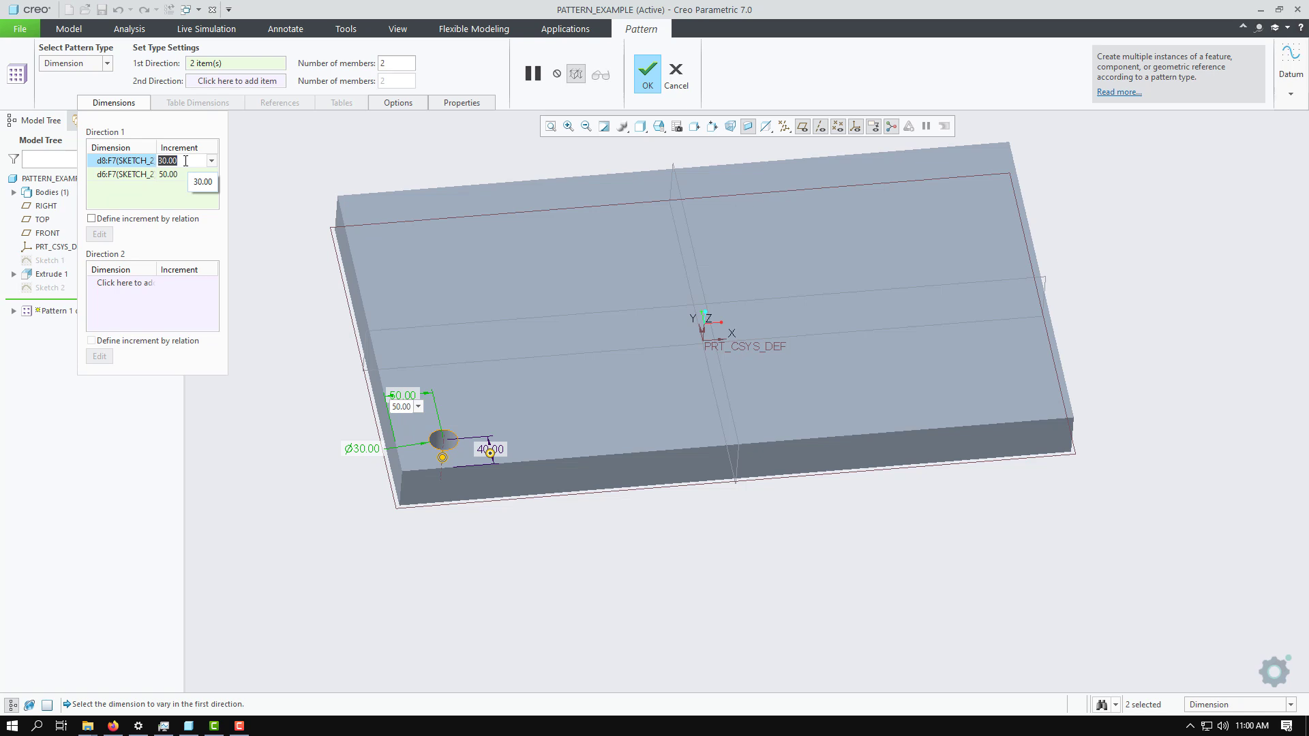
type("2")
key("Return")
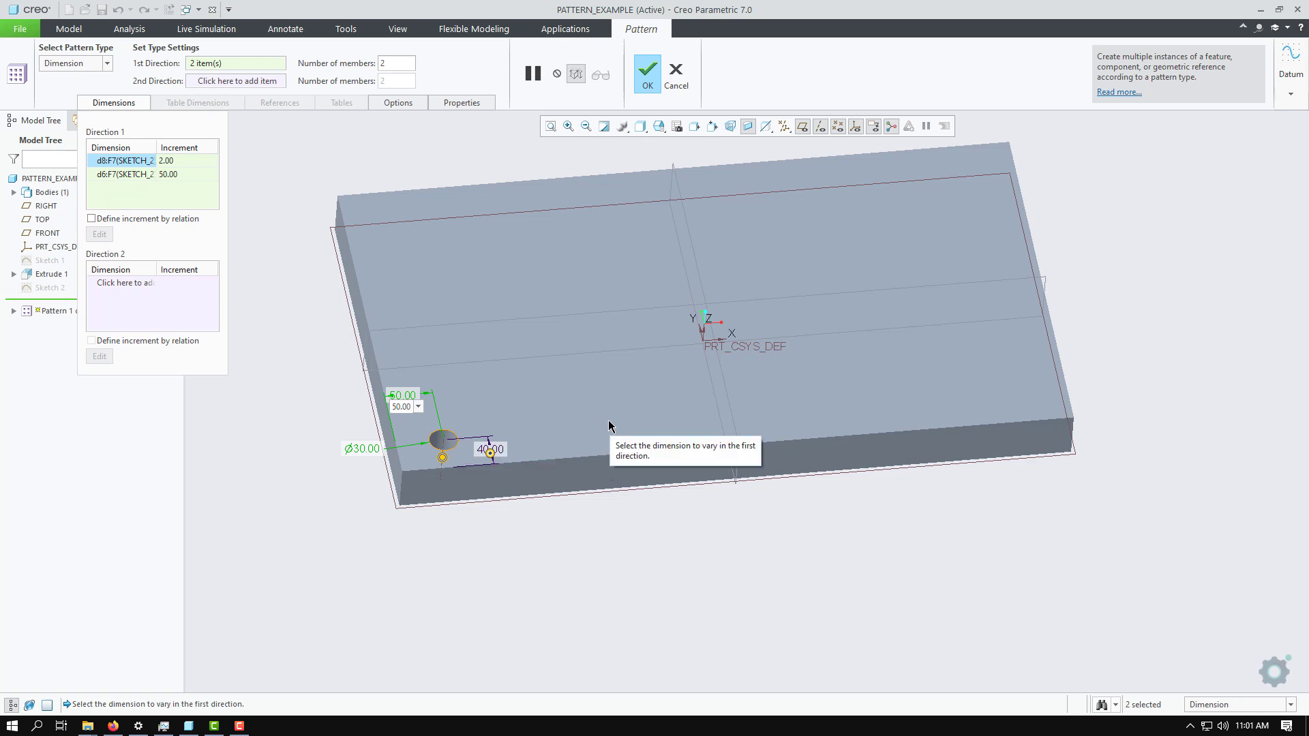
left_click(191, 178)
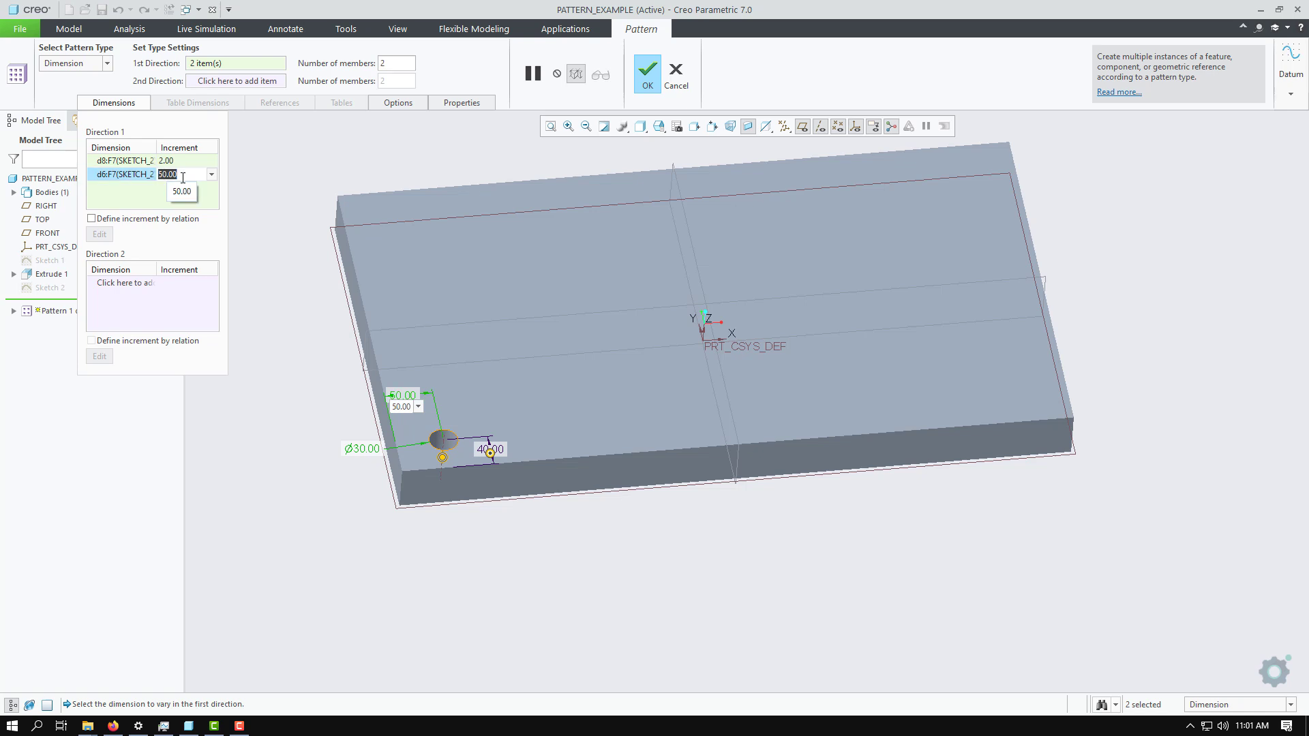
type("75")
key("Return")
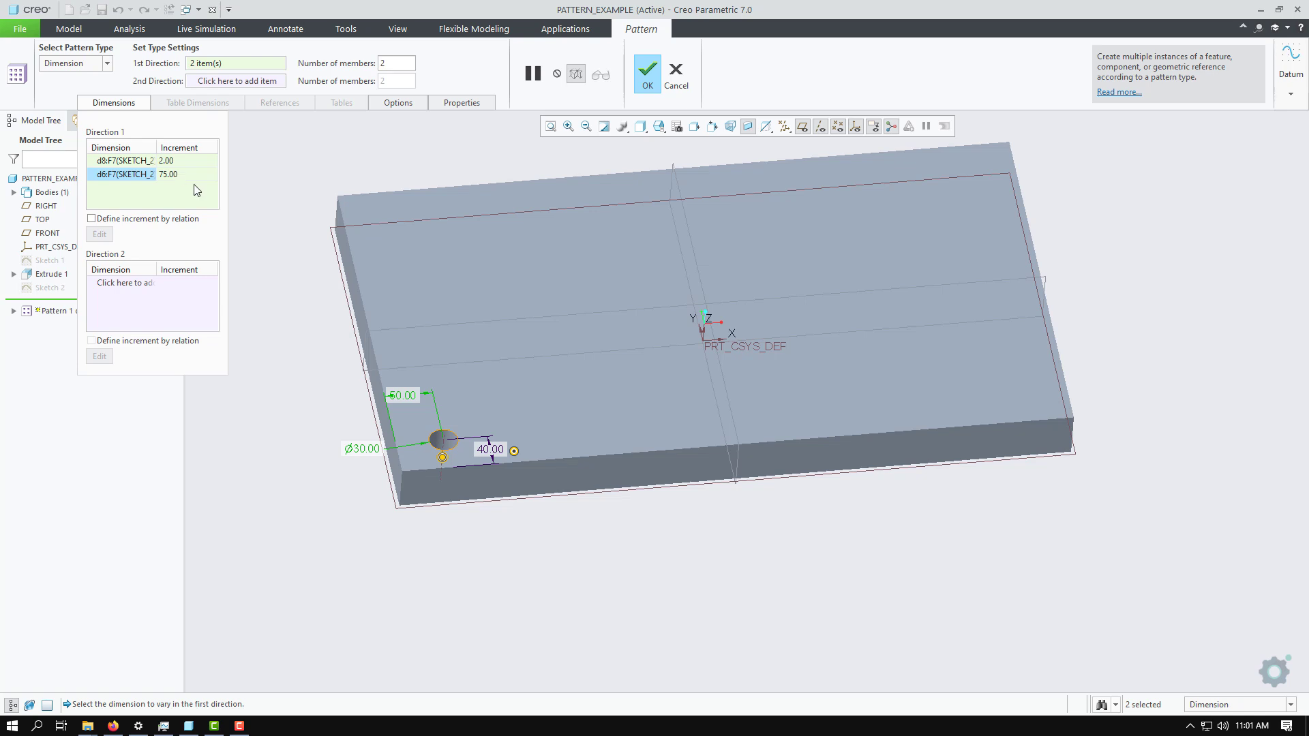
middle_click_drag(651, 471, 637, 458)
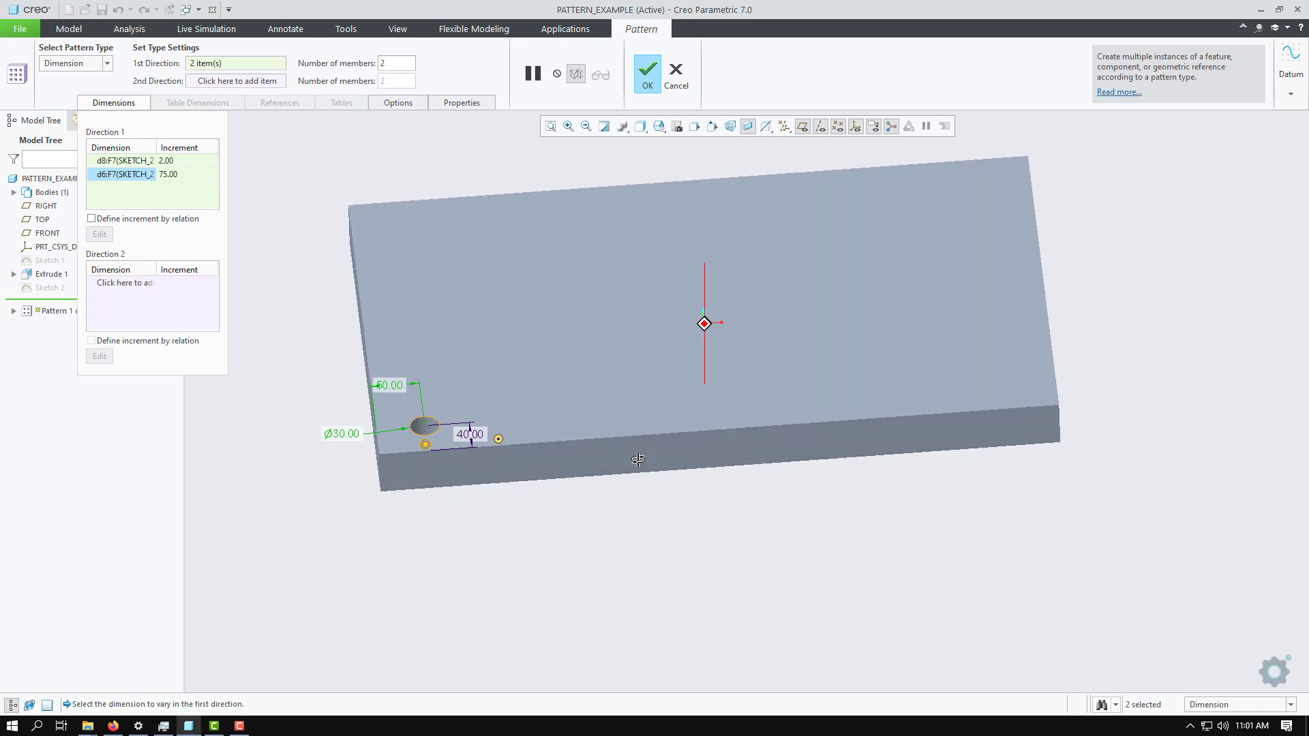
Set the number of members in the pattern's first direction to 8
left_click(106, 104)
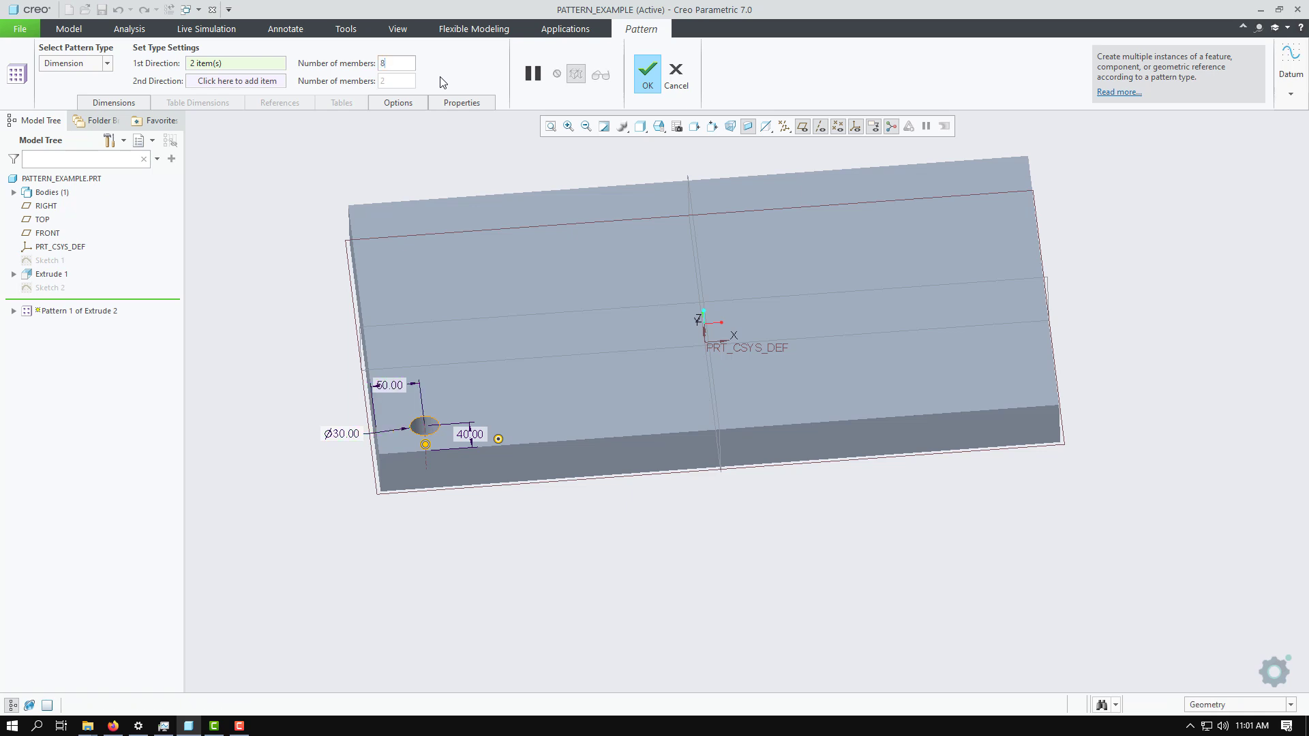
type("8")
middle_click_drag(763, 175, 758, 229)
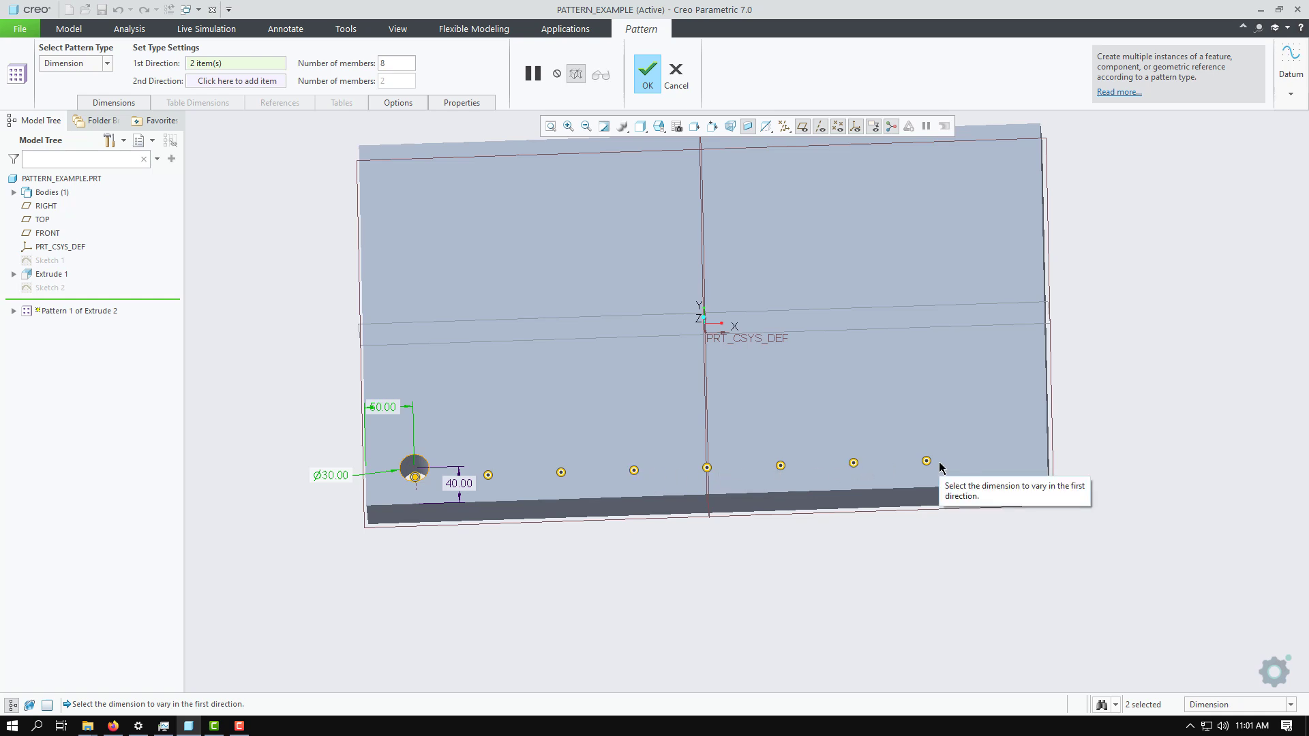
Remove the hole's diameter from the first direction's varying dimensions and complete the pattern
left_click(116, 103)
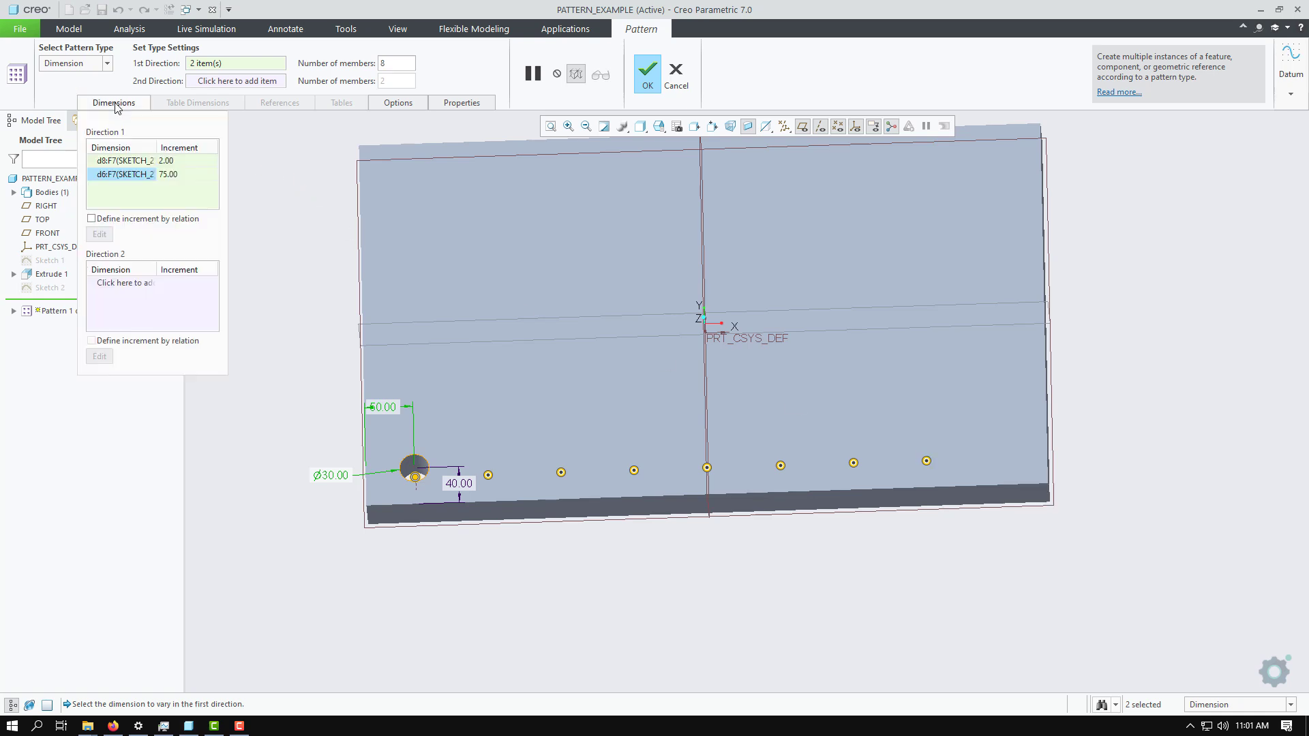
left_click(116, 162)
right_click(119, 166)
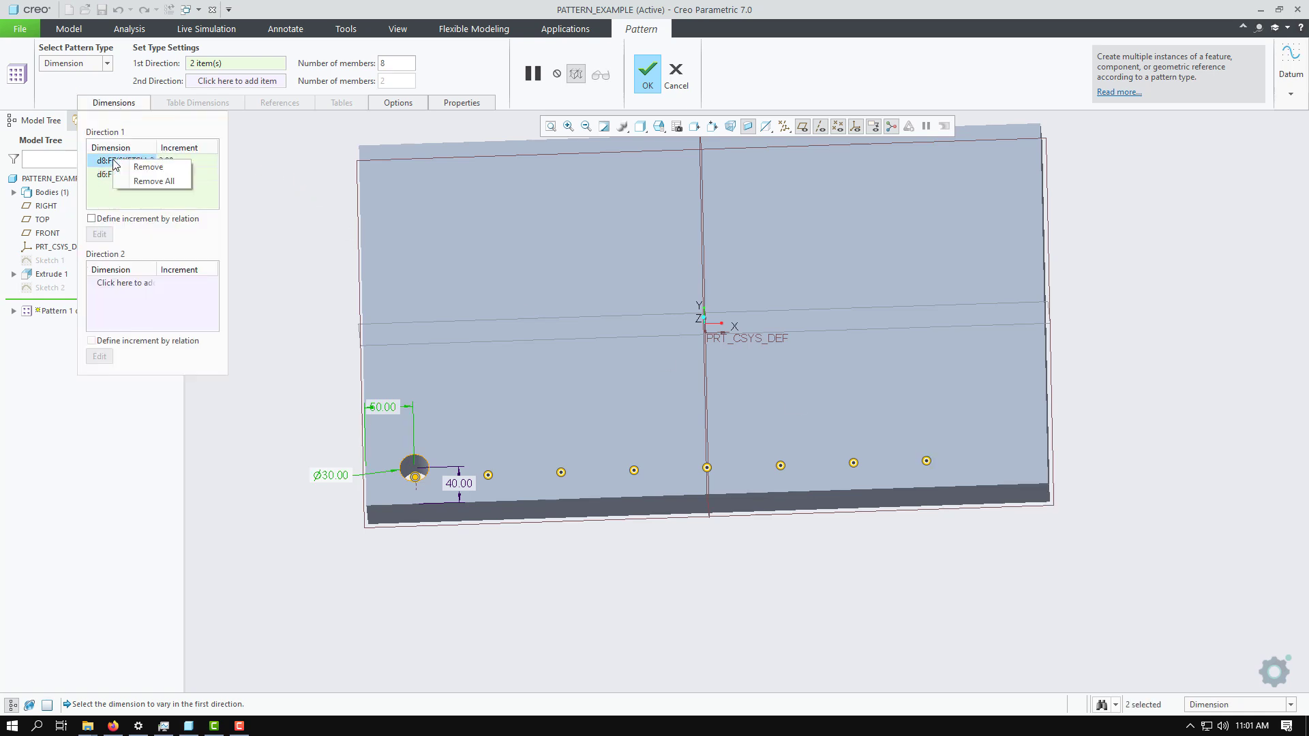
left_click(123, 167)
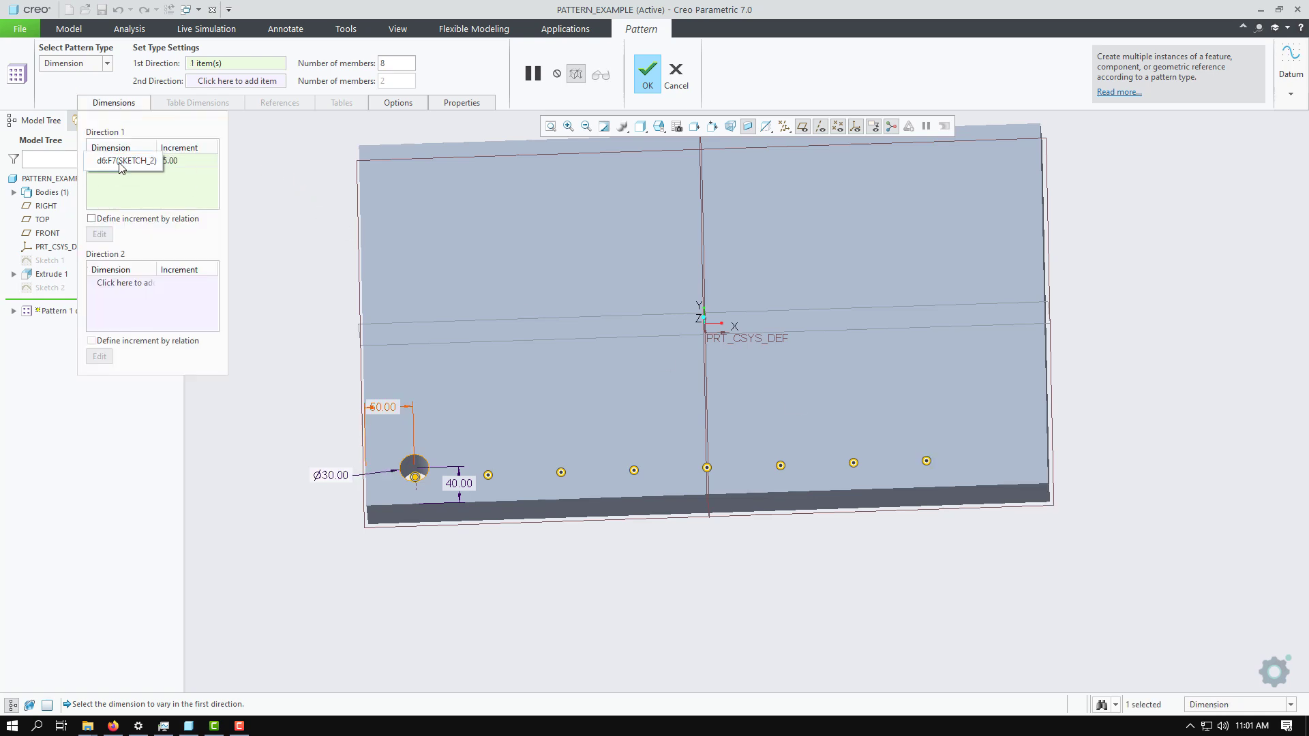
left_click(112, 103)
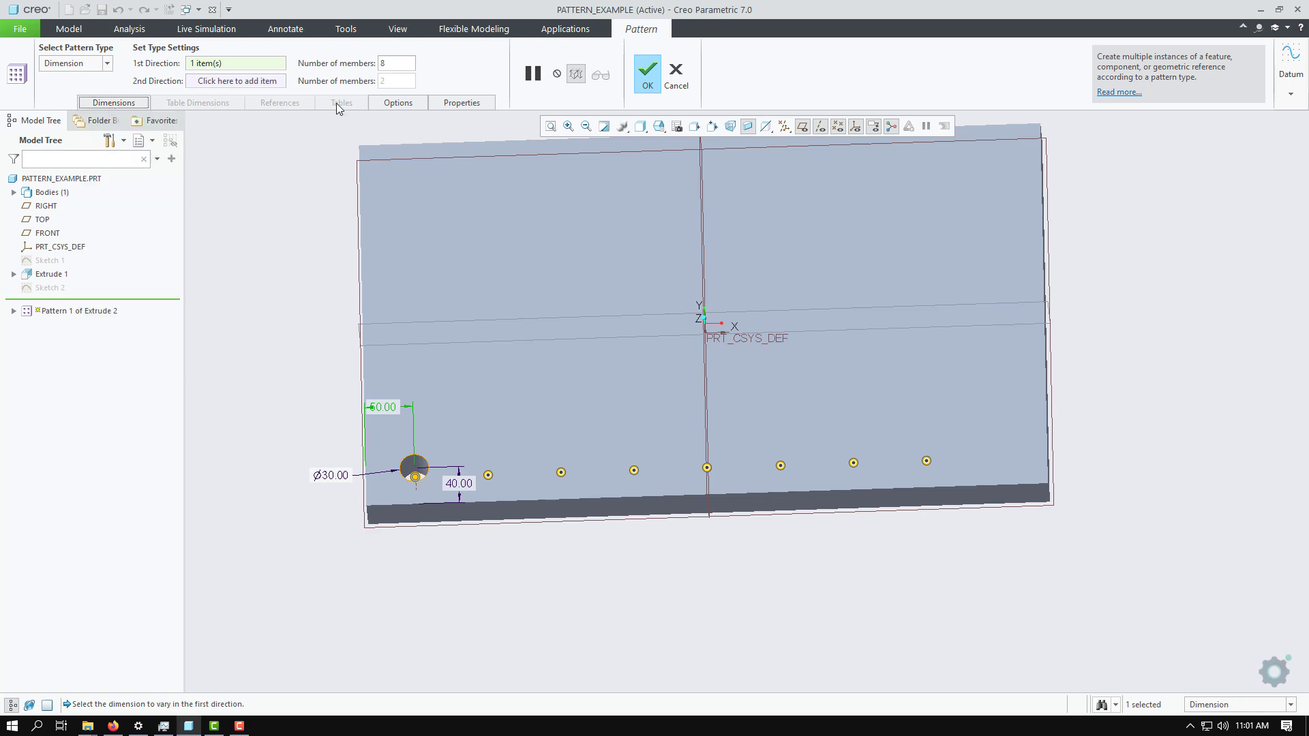
left_click(653, 79)
middle_click_drag(287, 162, 290, 179)
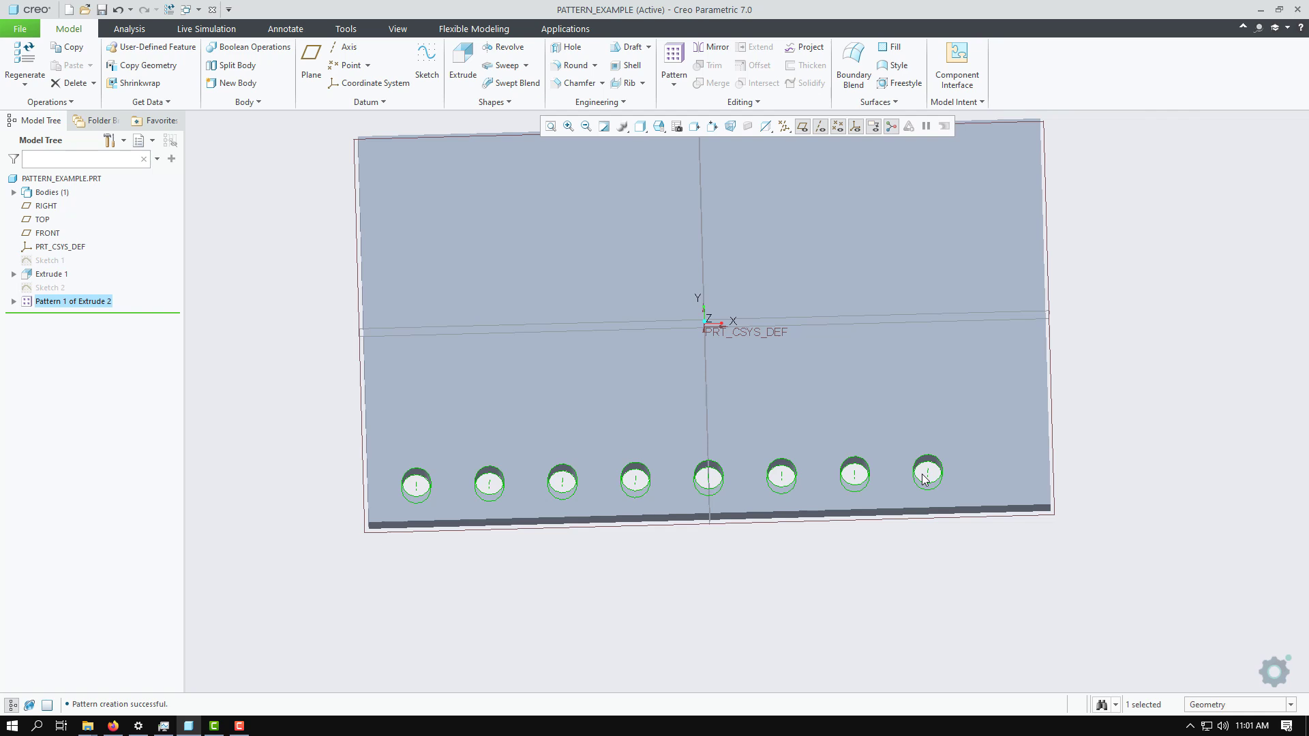
middle_click_drag(931, 569, 930, 519)
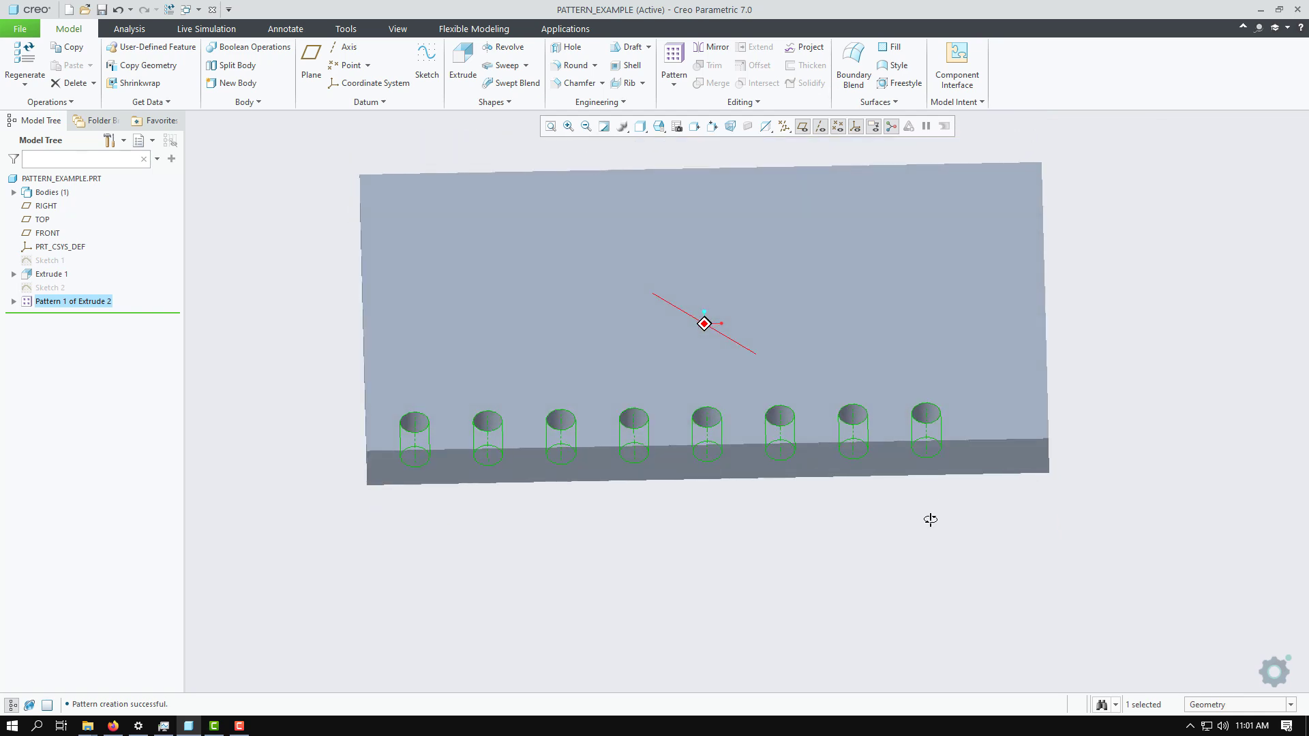
Edit the hole's sketch and set the circle's diameter to 40
left_click(45, 288)
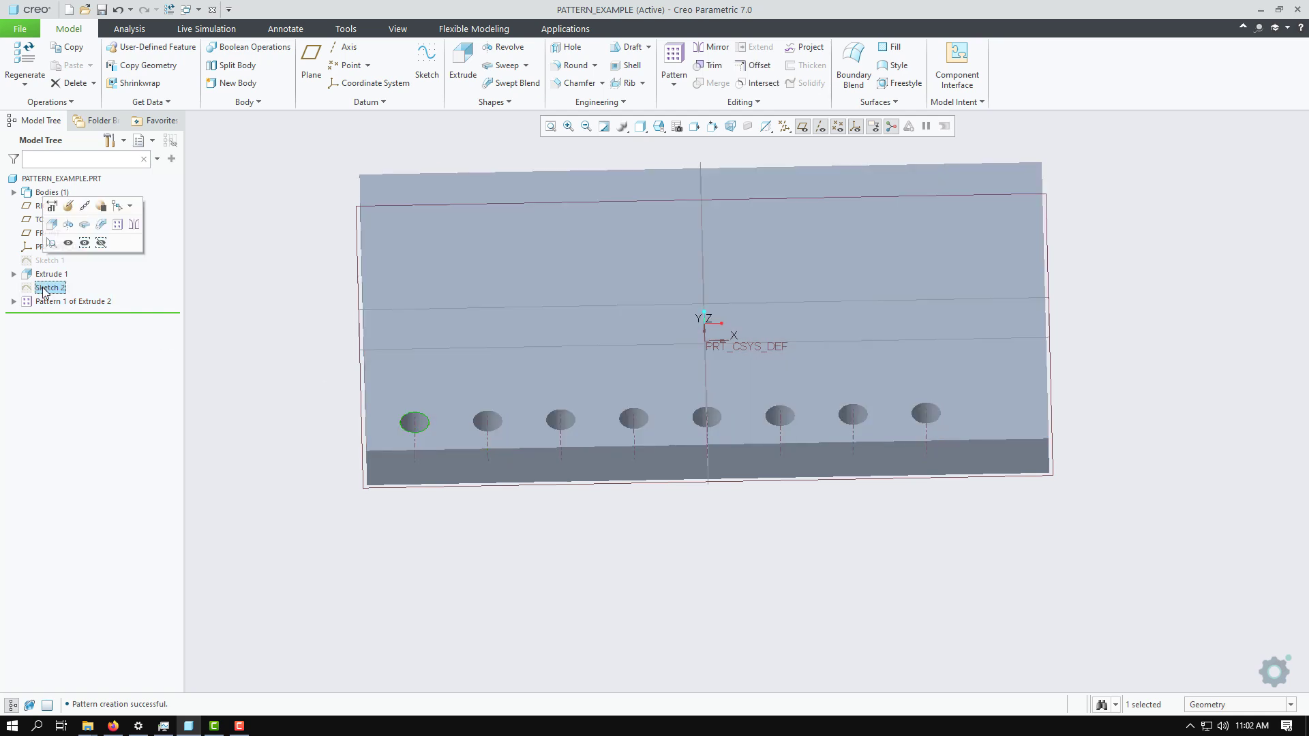
left_click(69, 206)
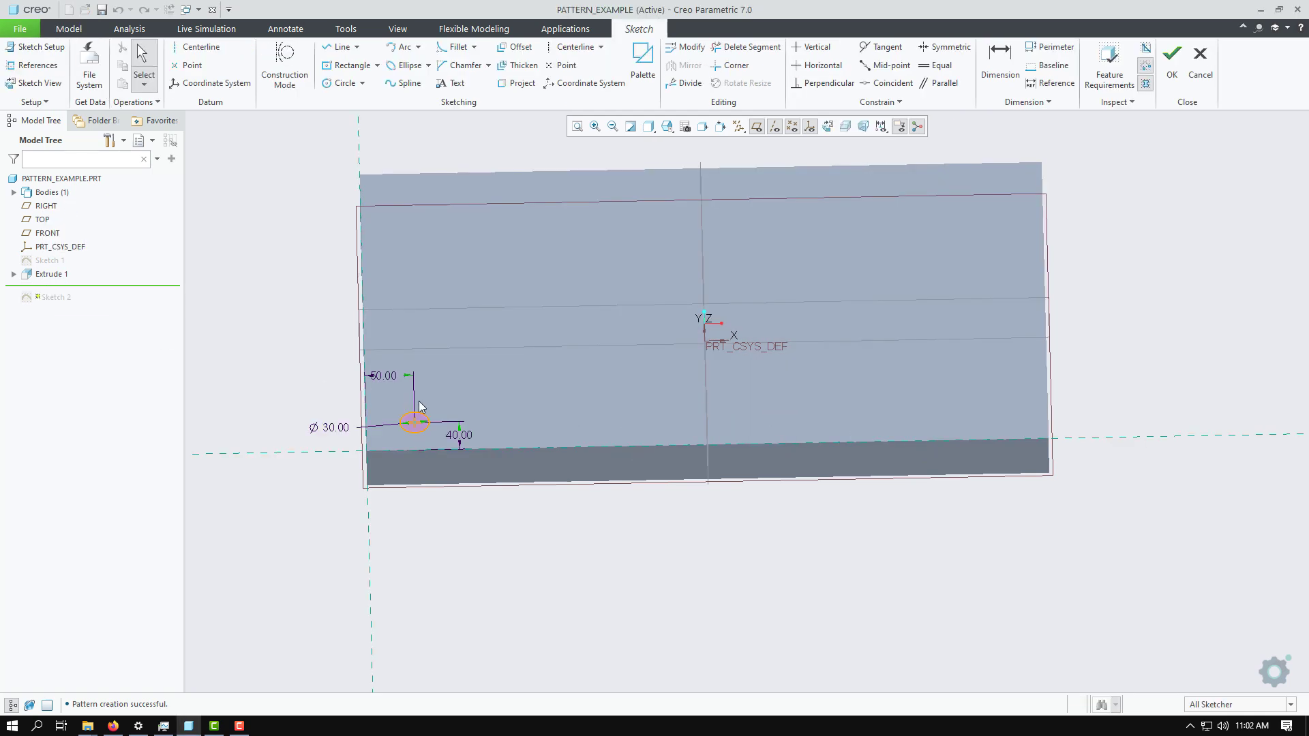
double_click(336, 428)
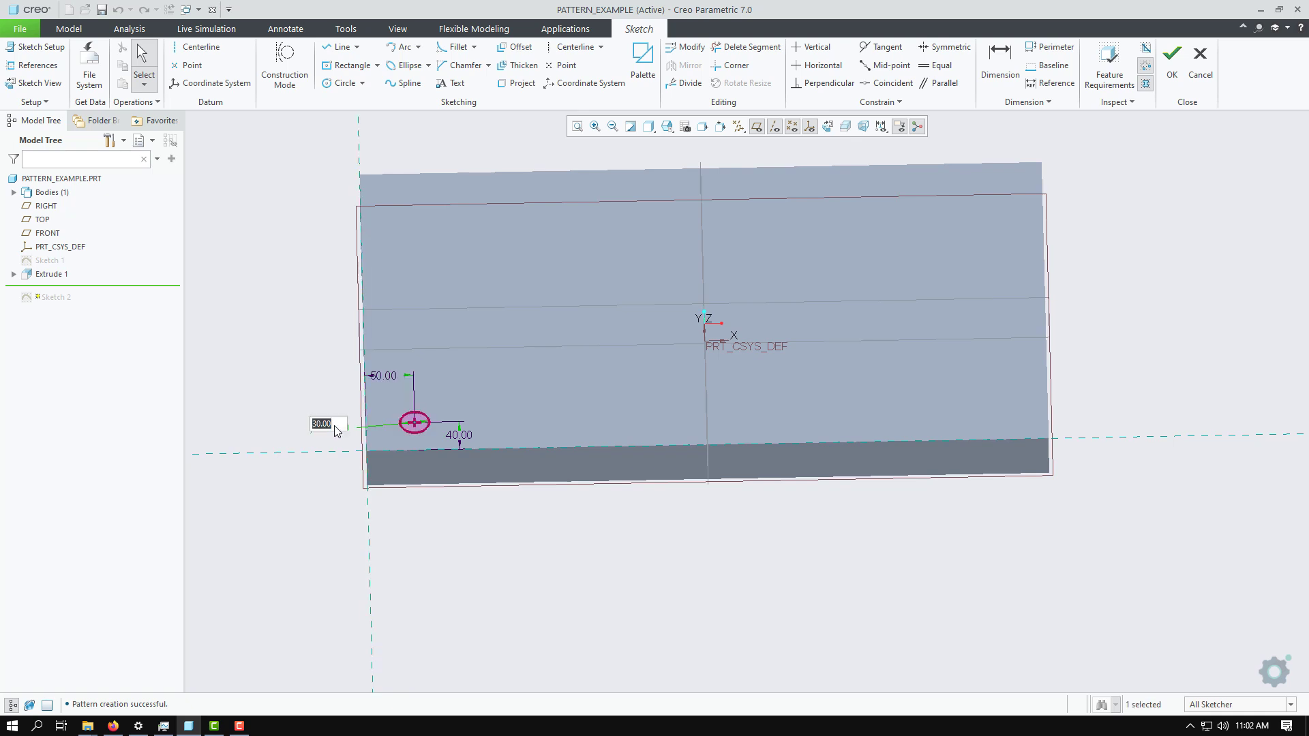
type("40")
key("Return")
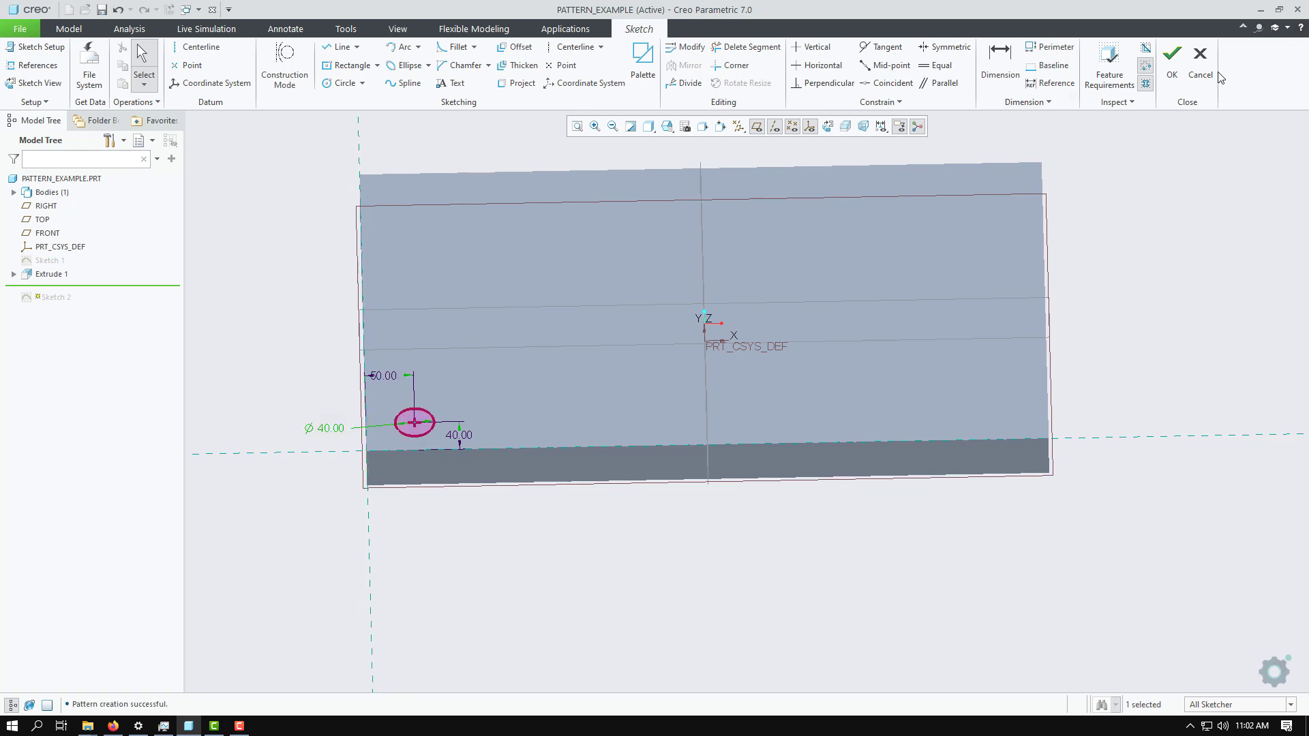
left_click(1172, 63)
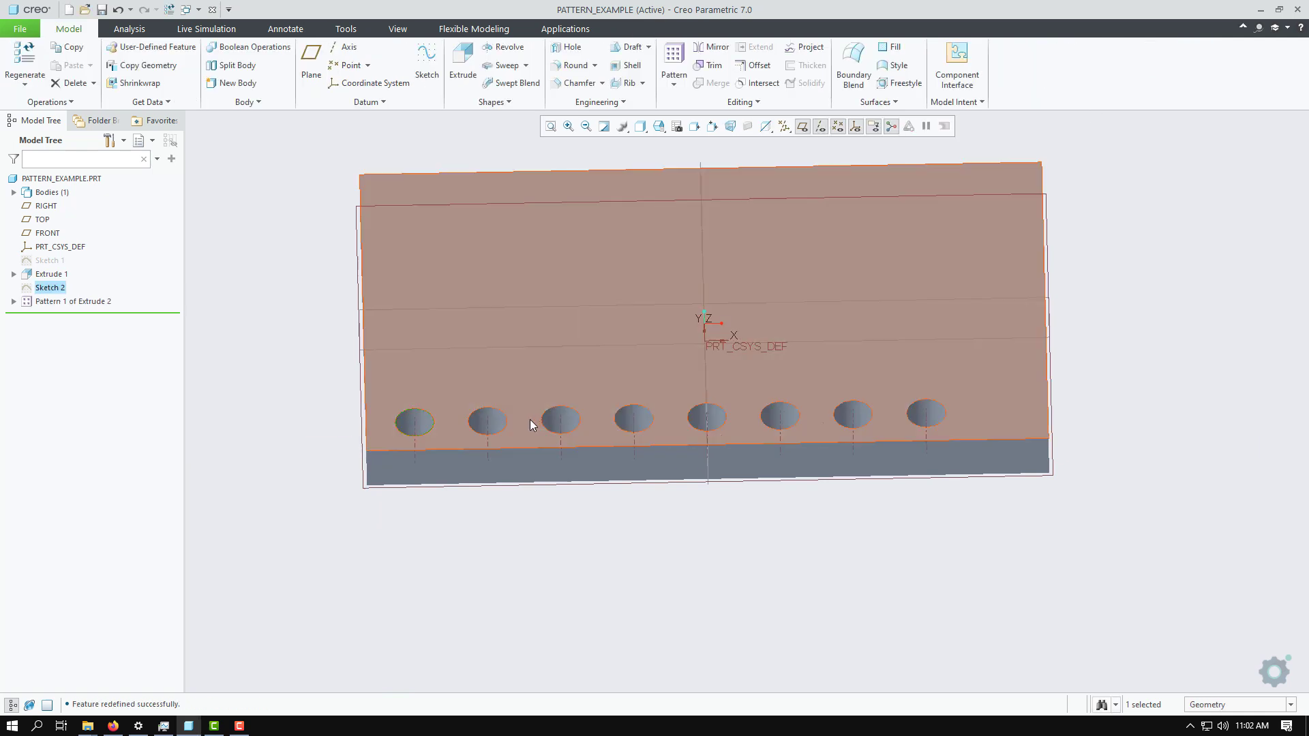
mouse_move(756, 520)
middle_mouse_down()
mouse_move(754, 573)
mouse_move(754, 482)
middle_mouse_up()
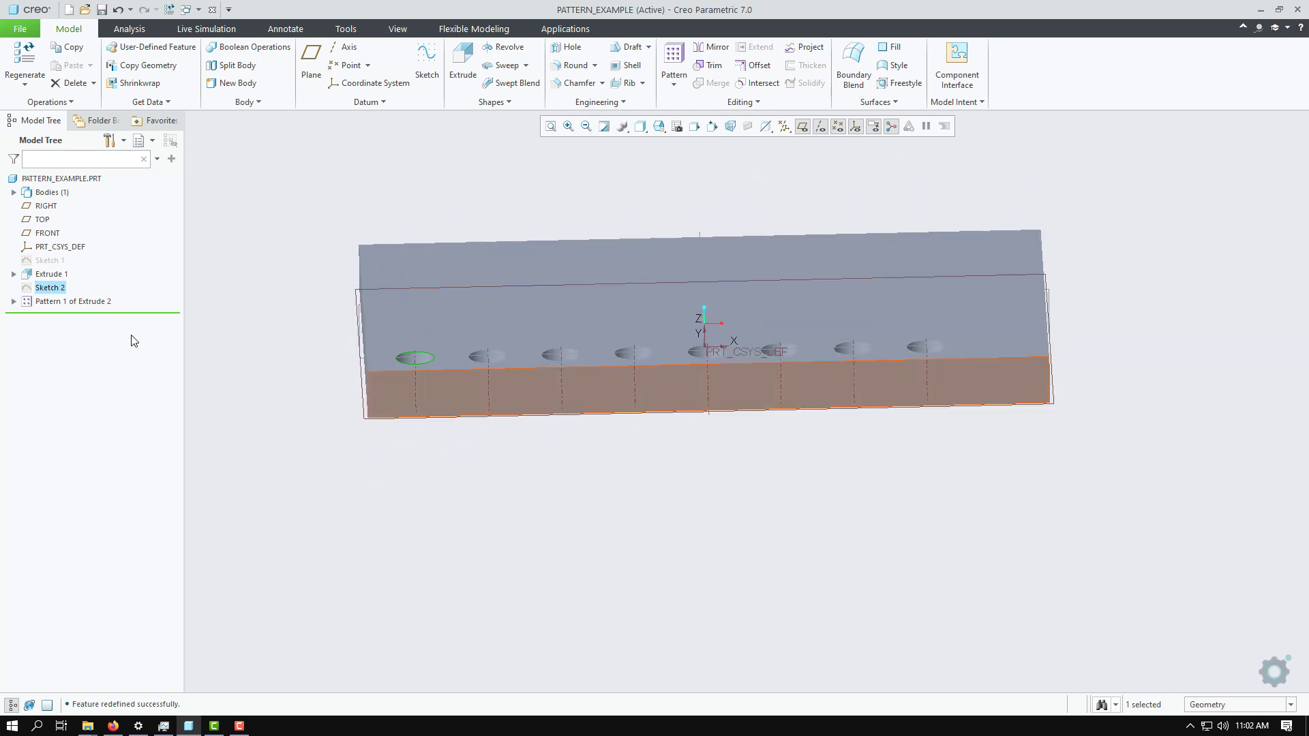
Reopen the hole's sketch and set the circle's diameter back to 30
right_click(48, 293)
left_click(71, 219)
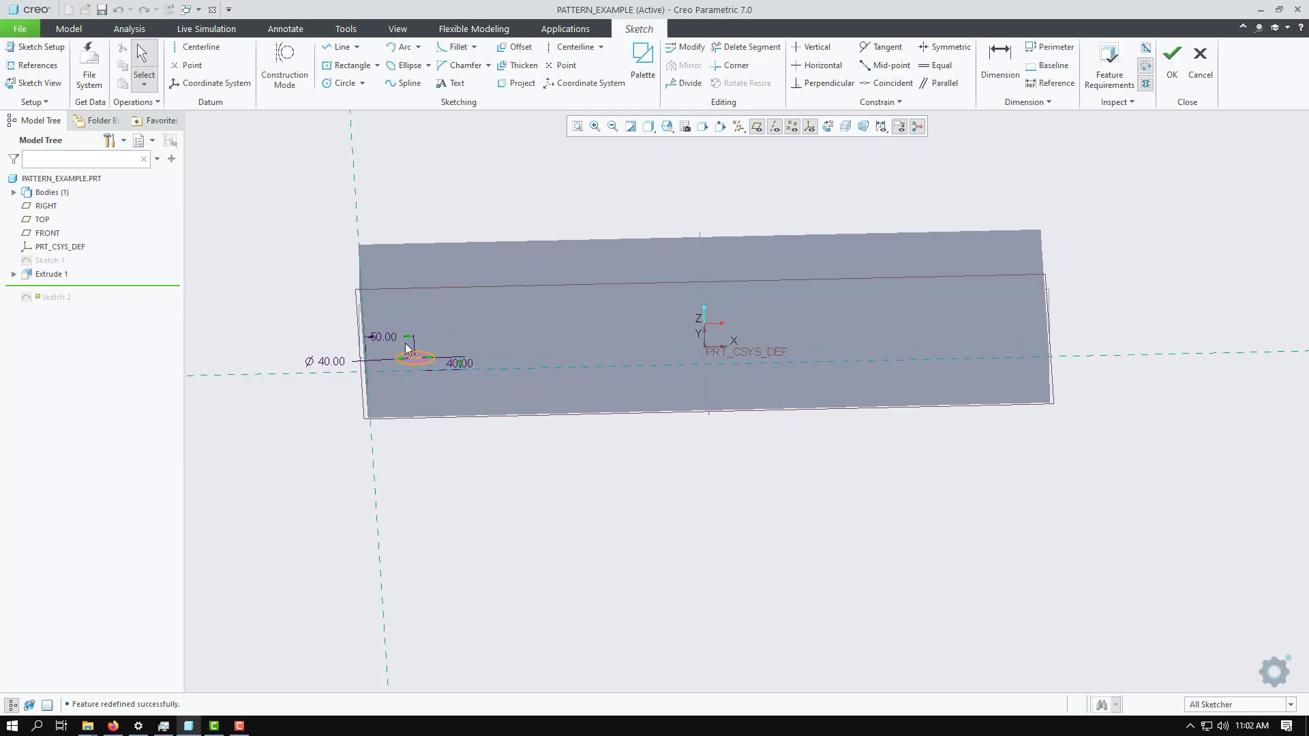
double_click(327, 362)
type("30")
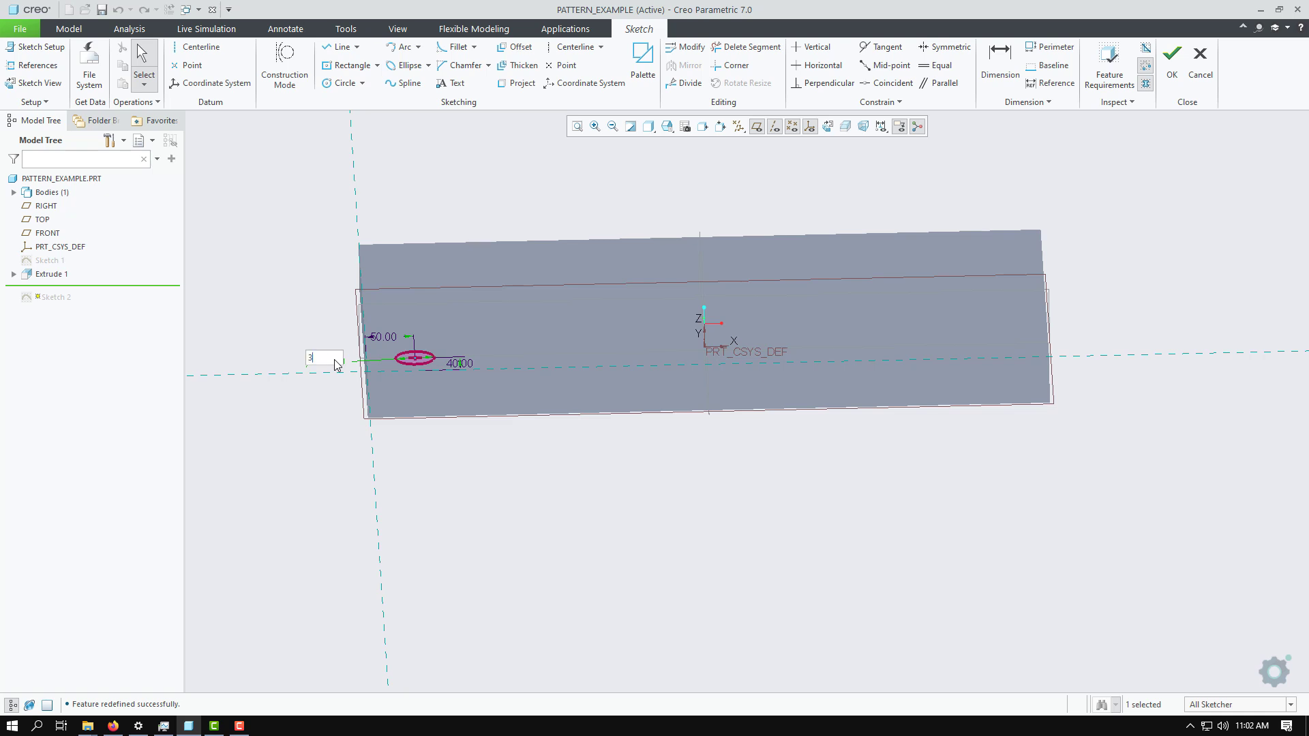
key("Return")
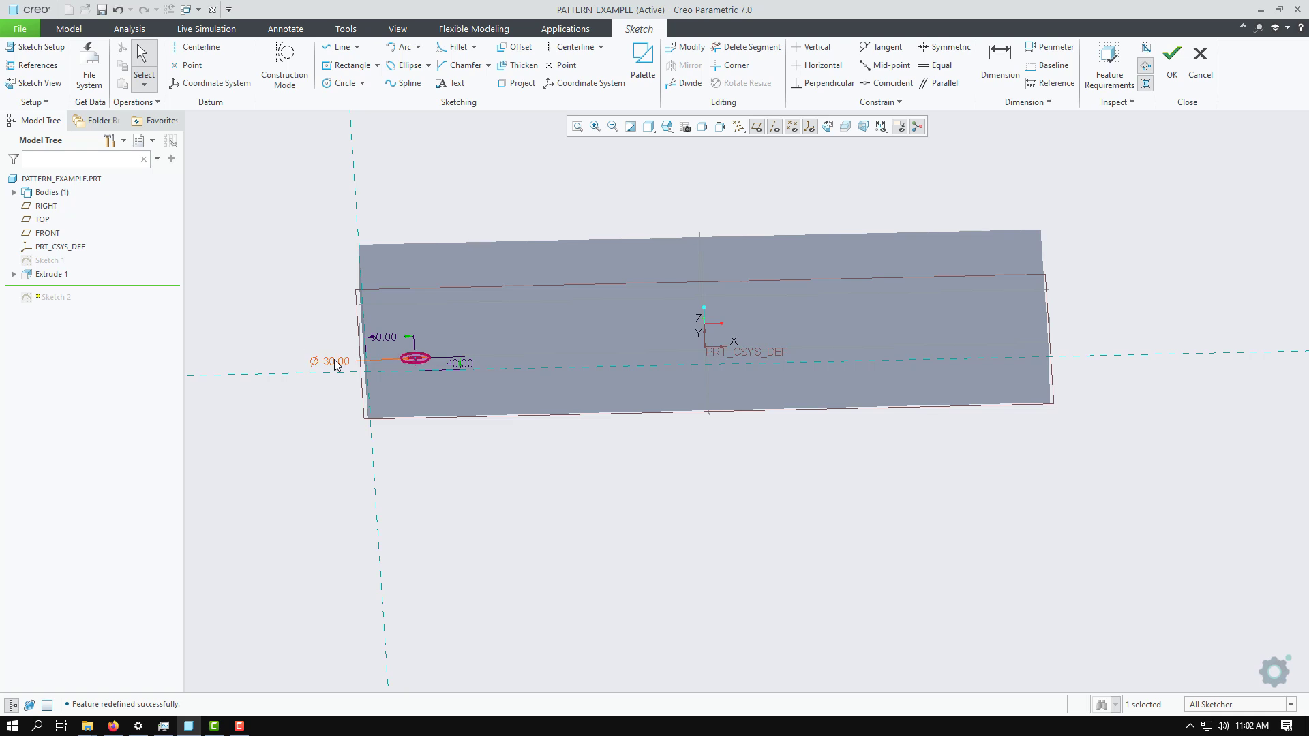
left_click(1170, 65)
middle_click_drag(748, 400, 545, 260)
Edit the hole pattern's definition and add the hole's diameter as a varying dimension in the first direction
left_click(89, 304)
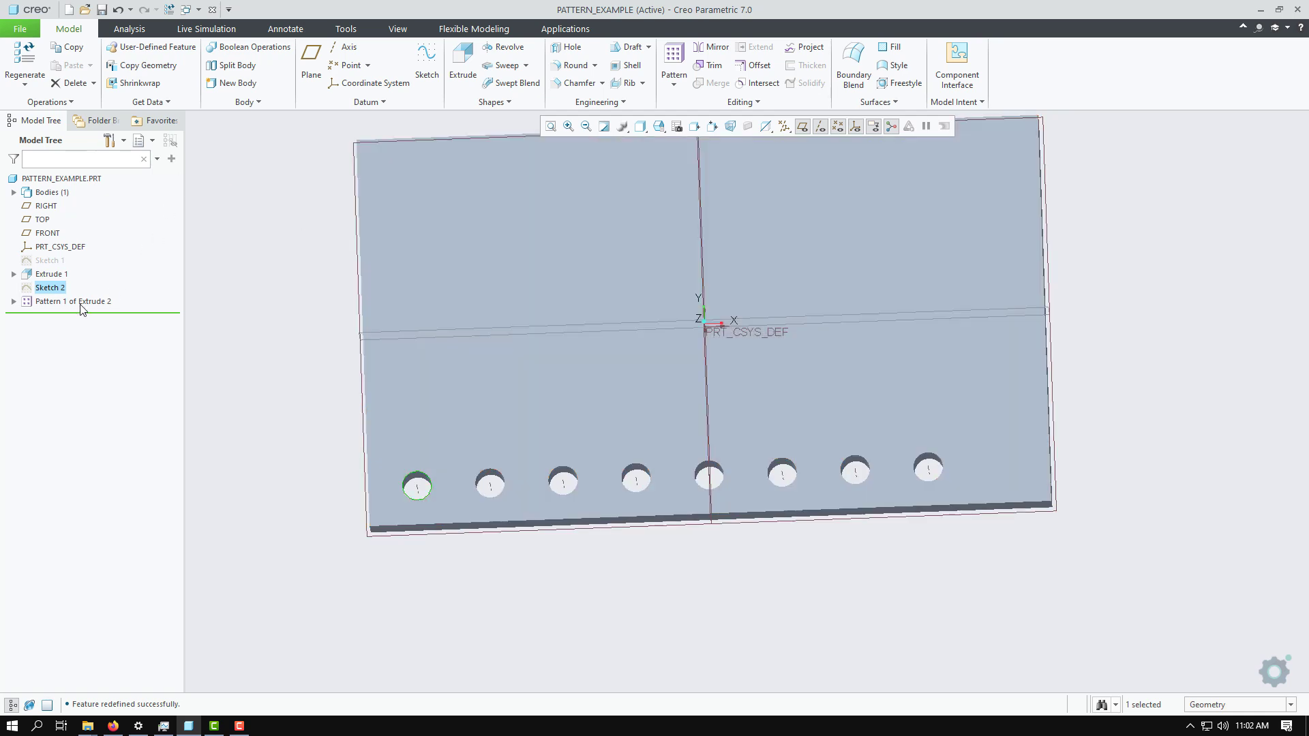
left_click(82, 305)
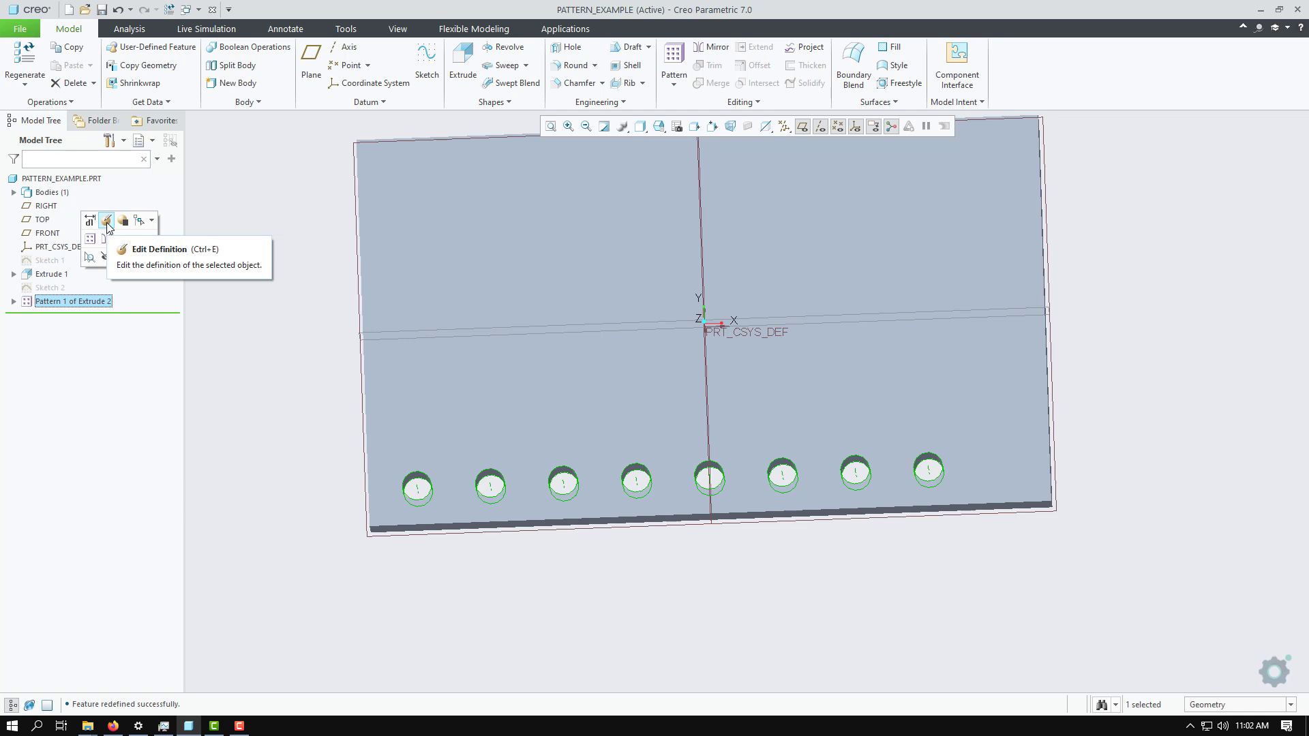
right_click(54, 308)
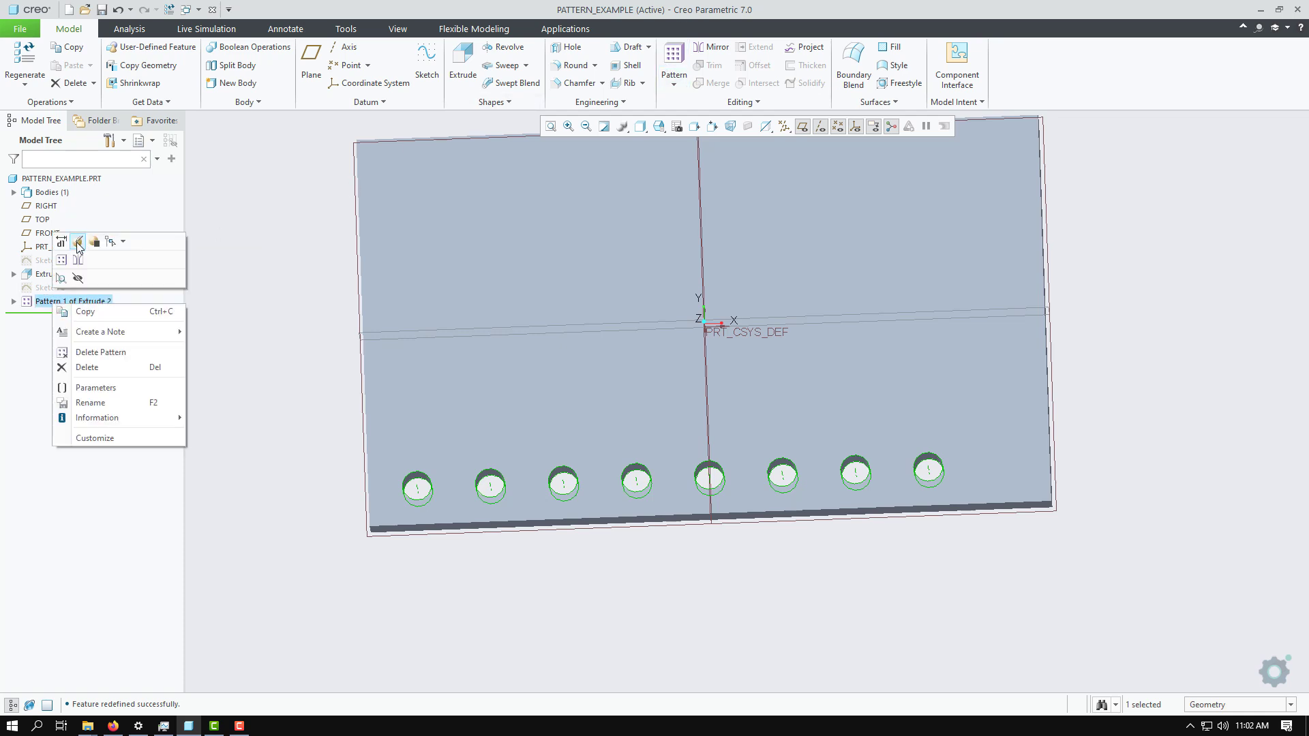
left_click(77, 243)
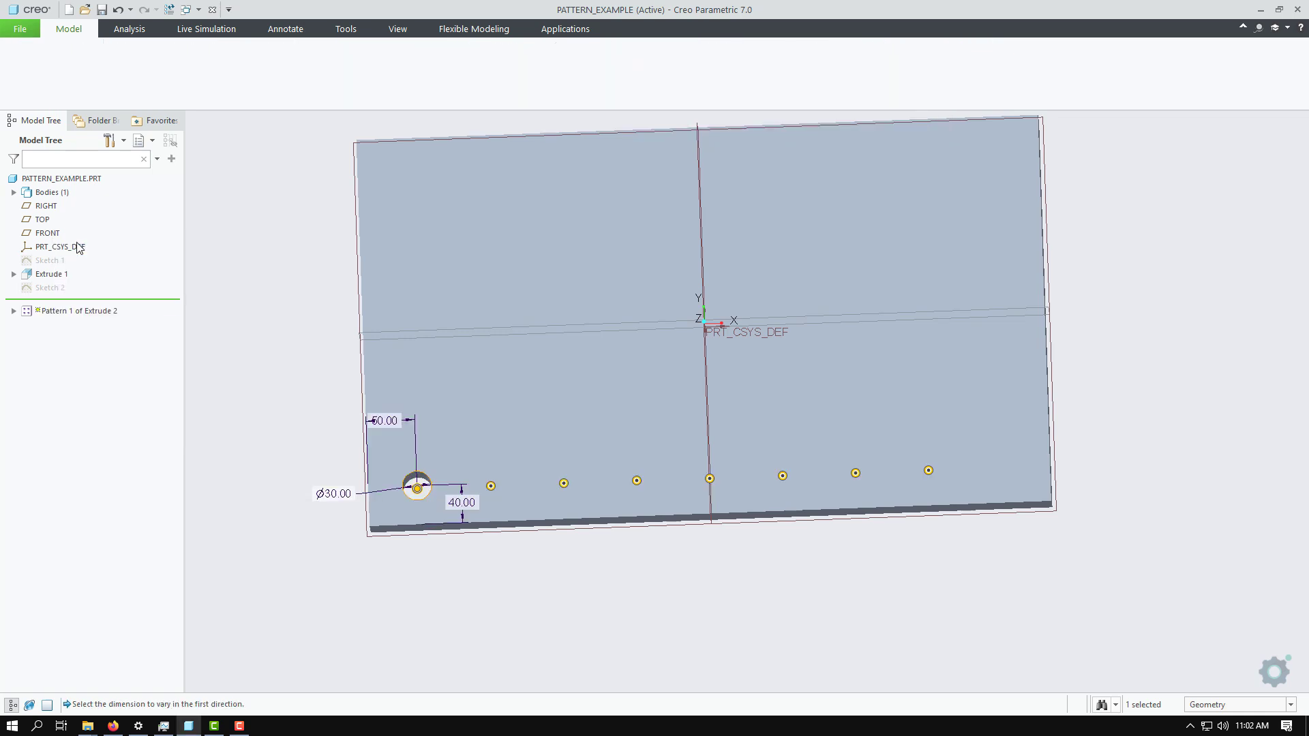
left_click(113, 102)
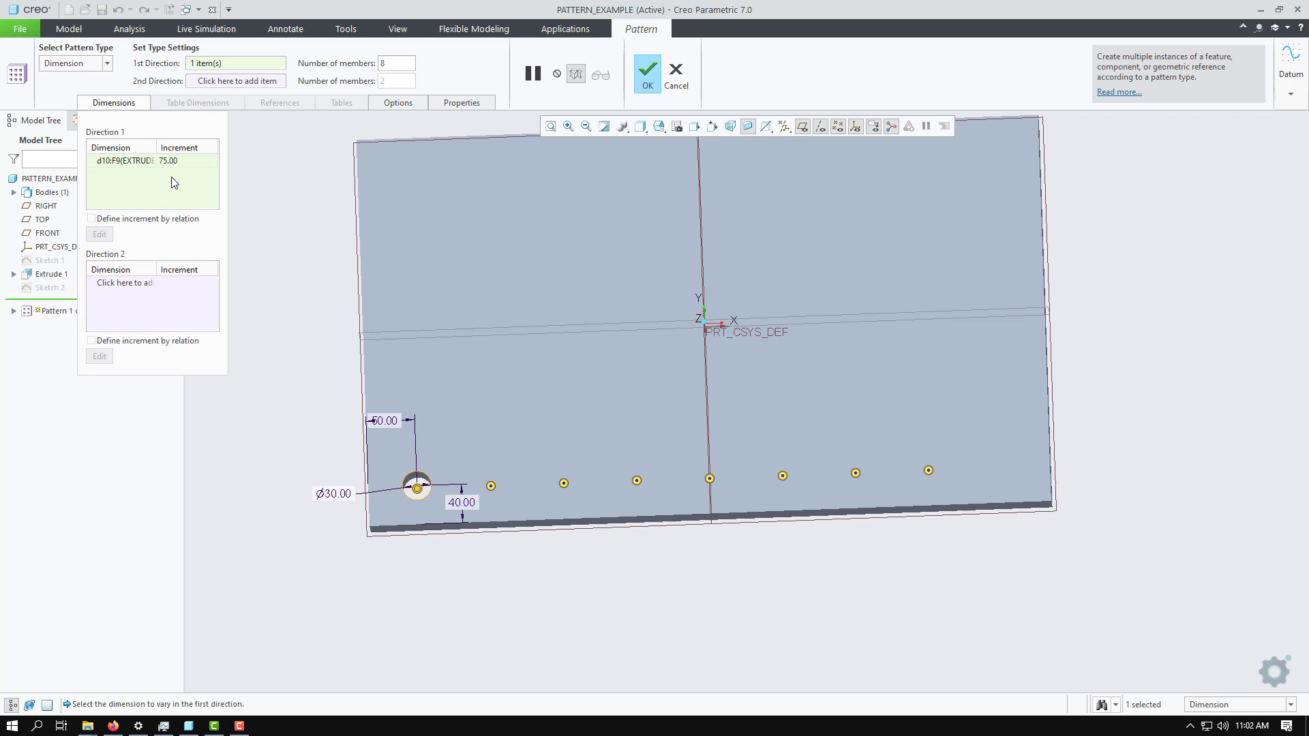
left_click(334, 493)
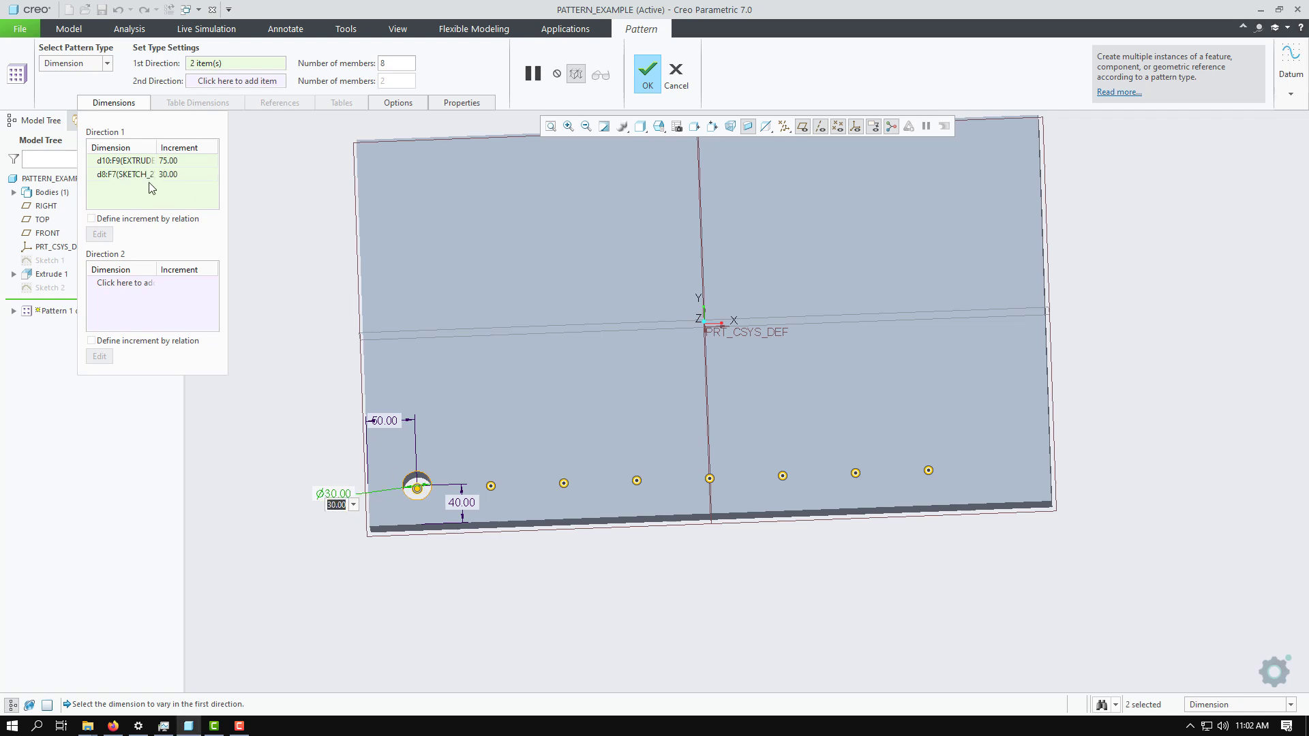
Set the diameter's first-direction increment to 2 and apply the redefined pattern
left_click(170, 176)
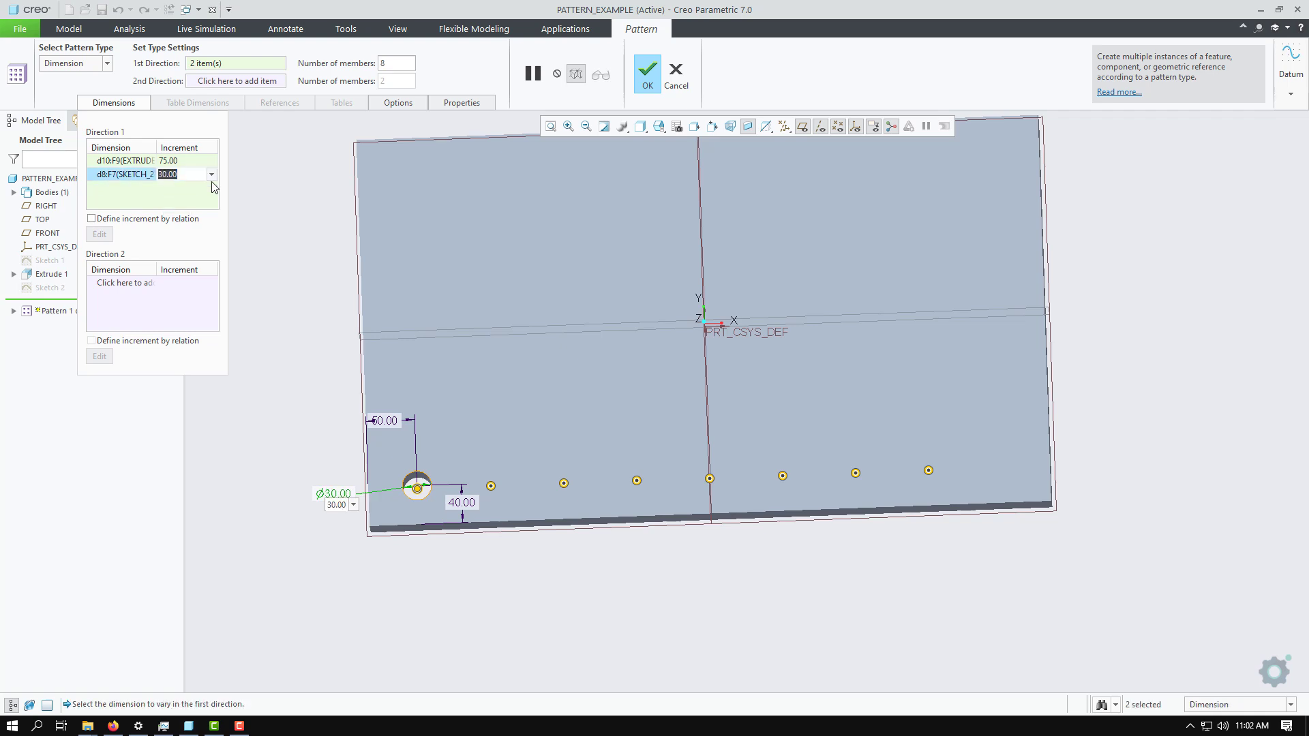
type("2")
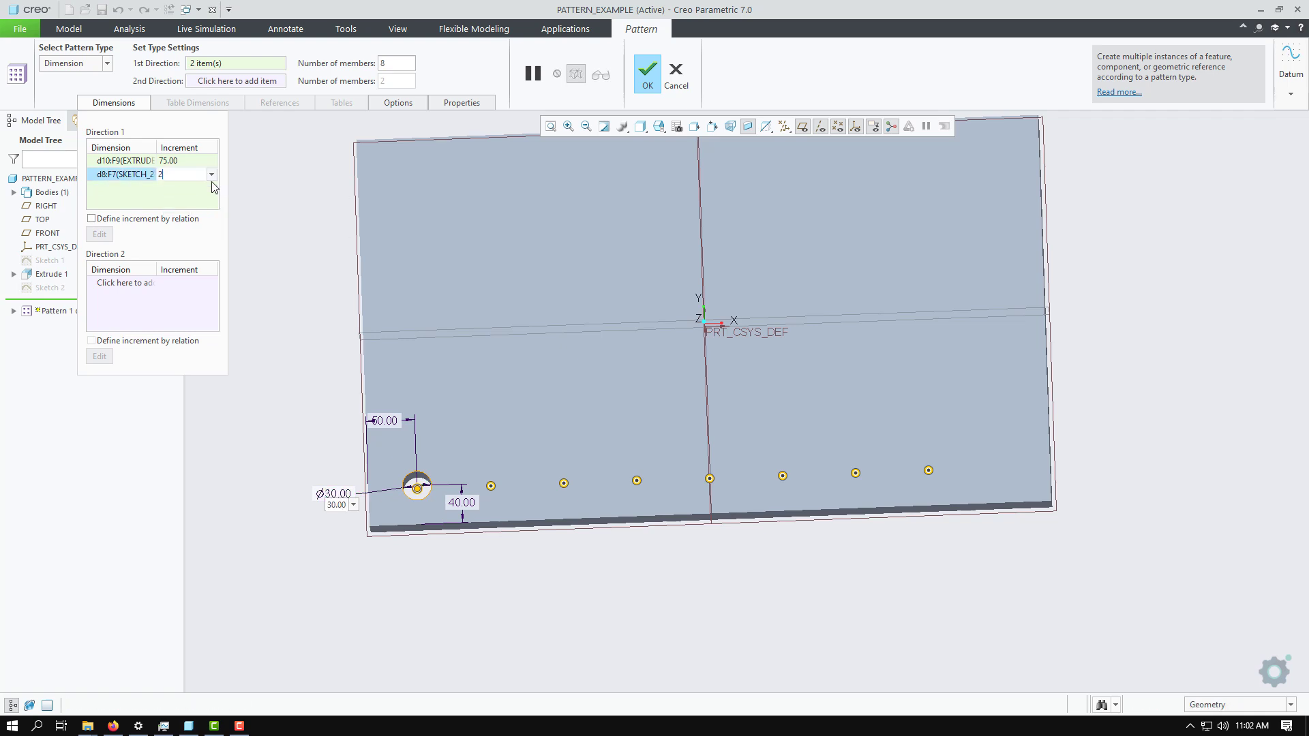
key("Return")
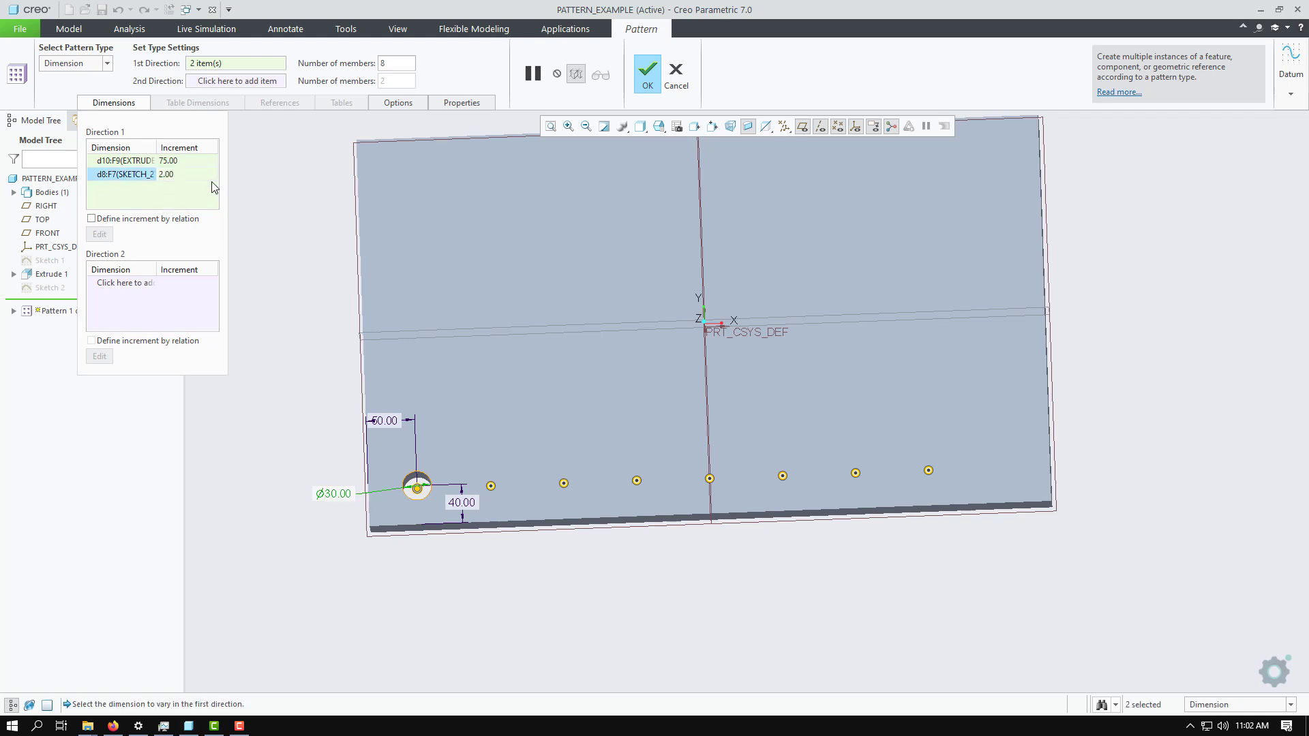
left_click(651, 77)
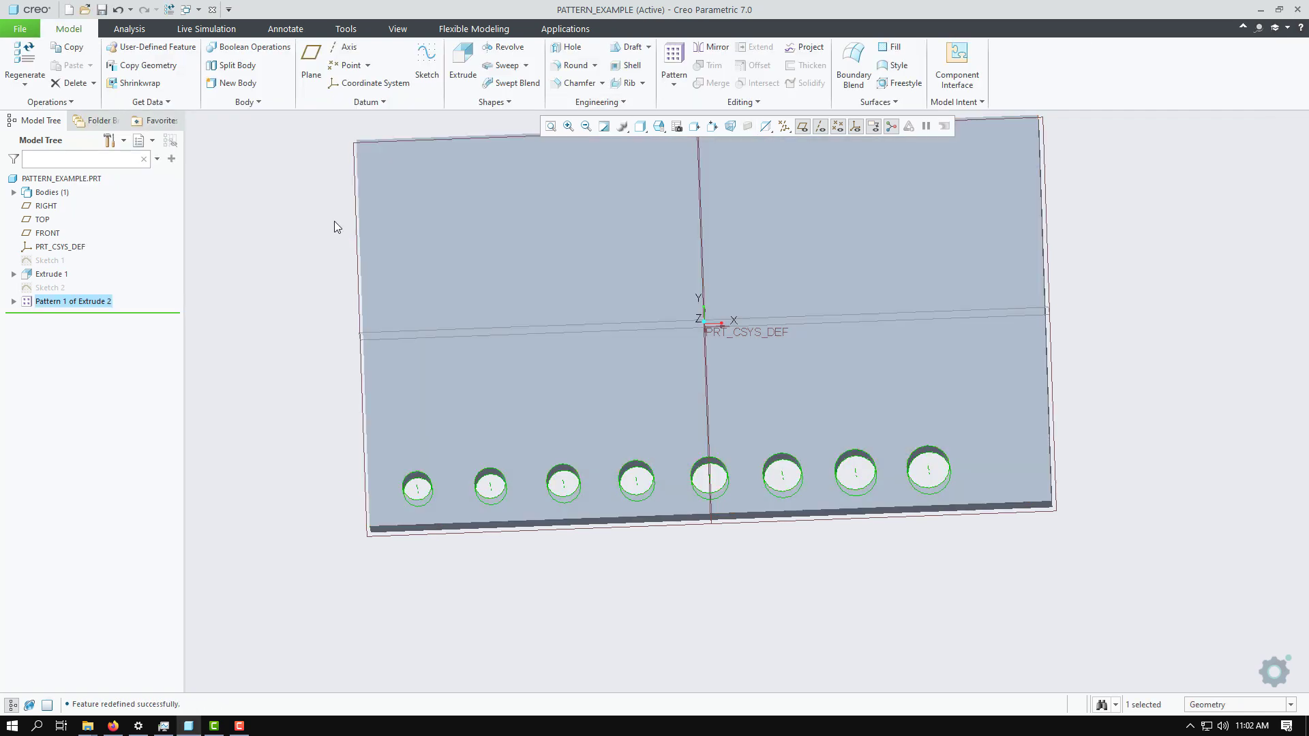
Measure the diameters of the first four holes and the last hole in the patterned row
middle_click_drag(278, 208, 281, 223)
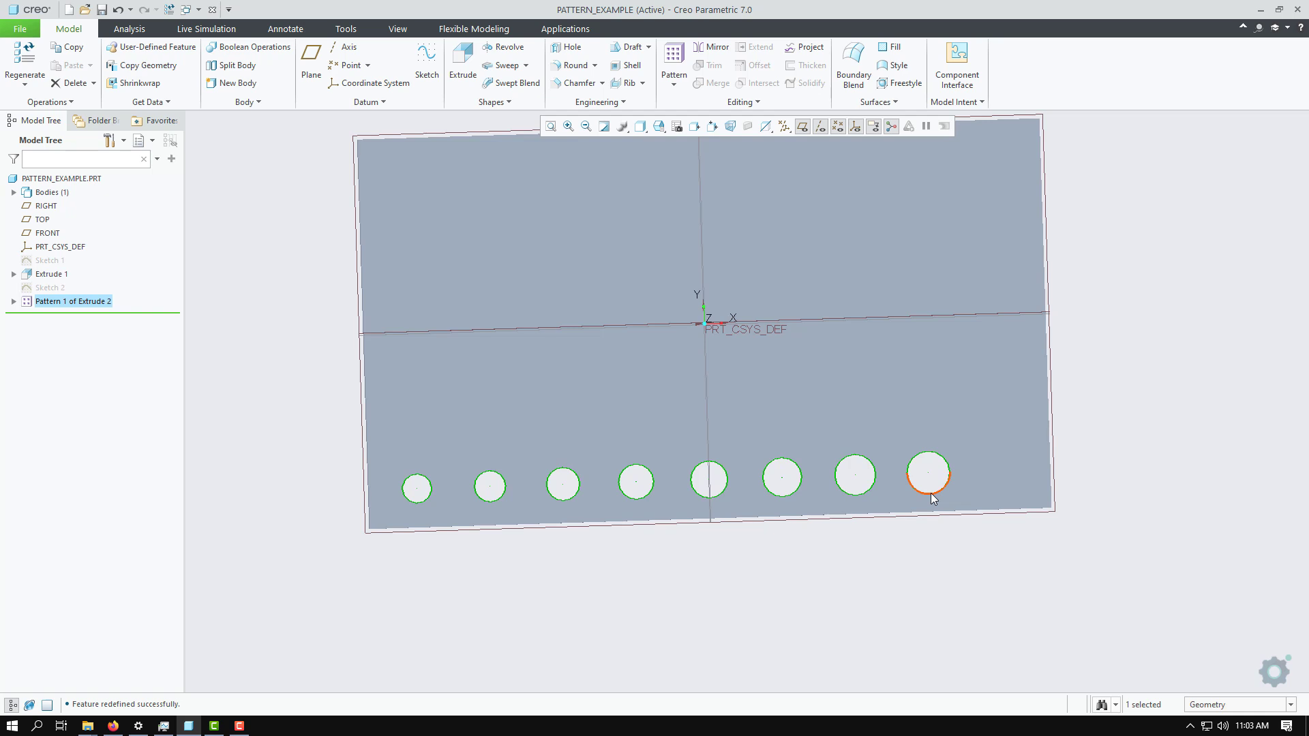
left_click(149, 30)
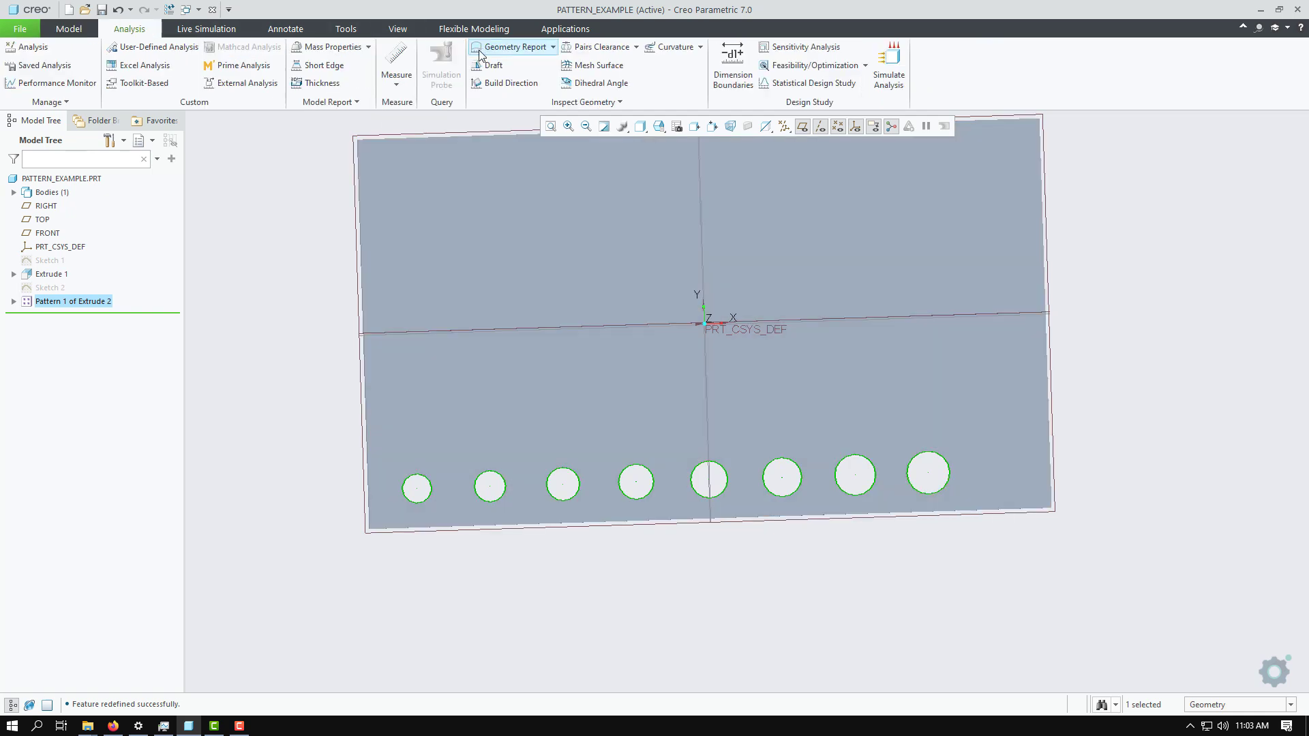
left_click(401, 60)
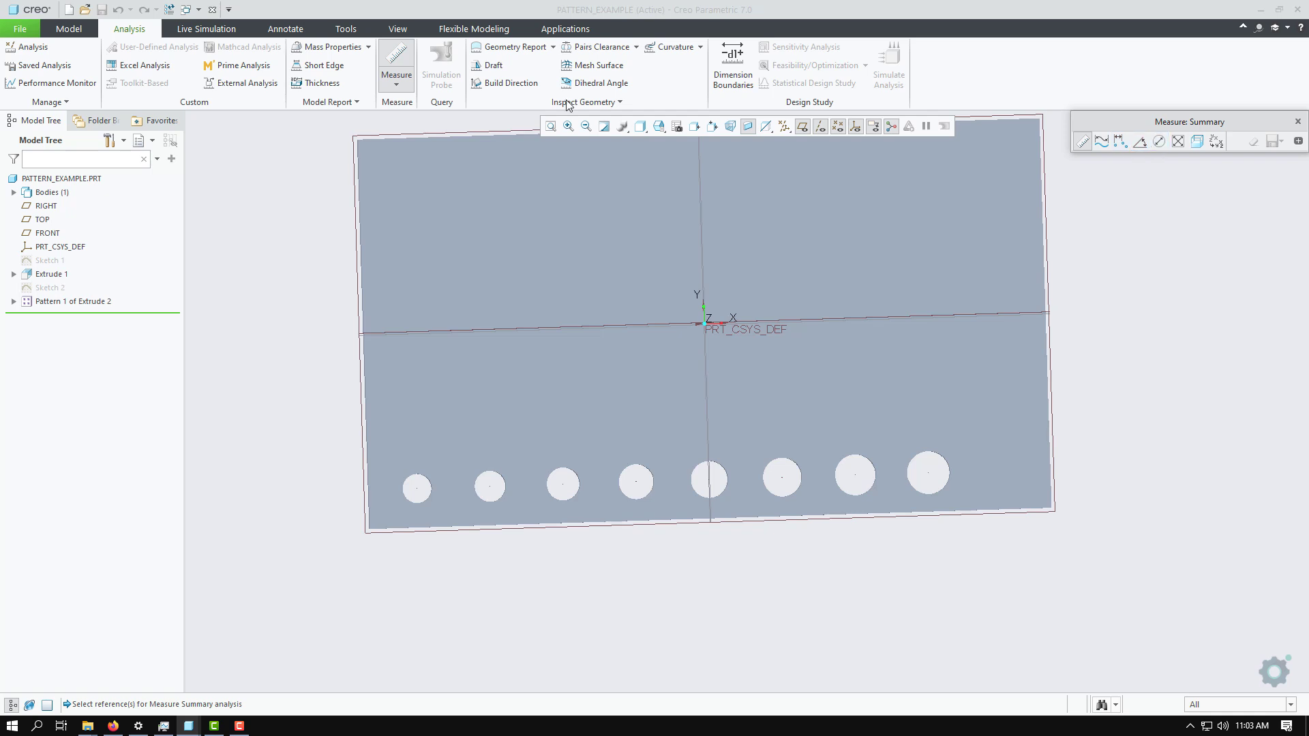
left_click(1158, 142)
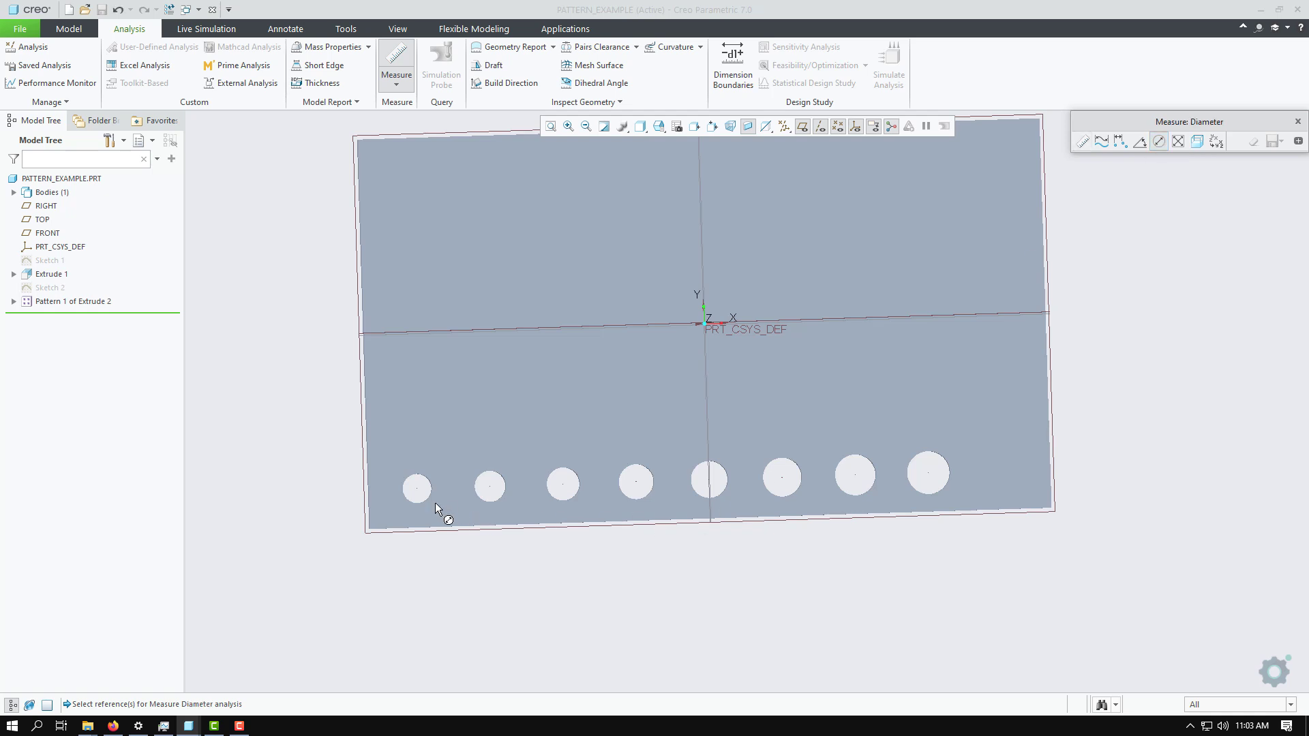
left_click(411, 502)
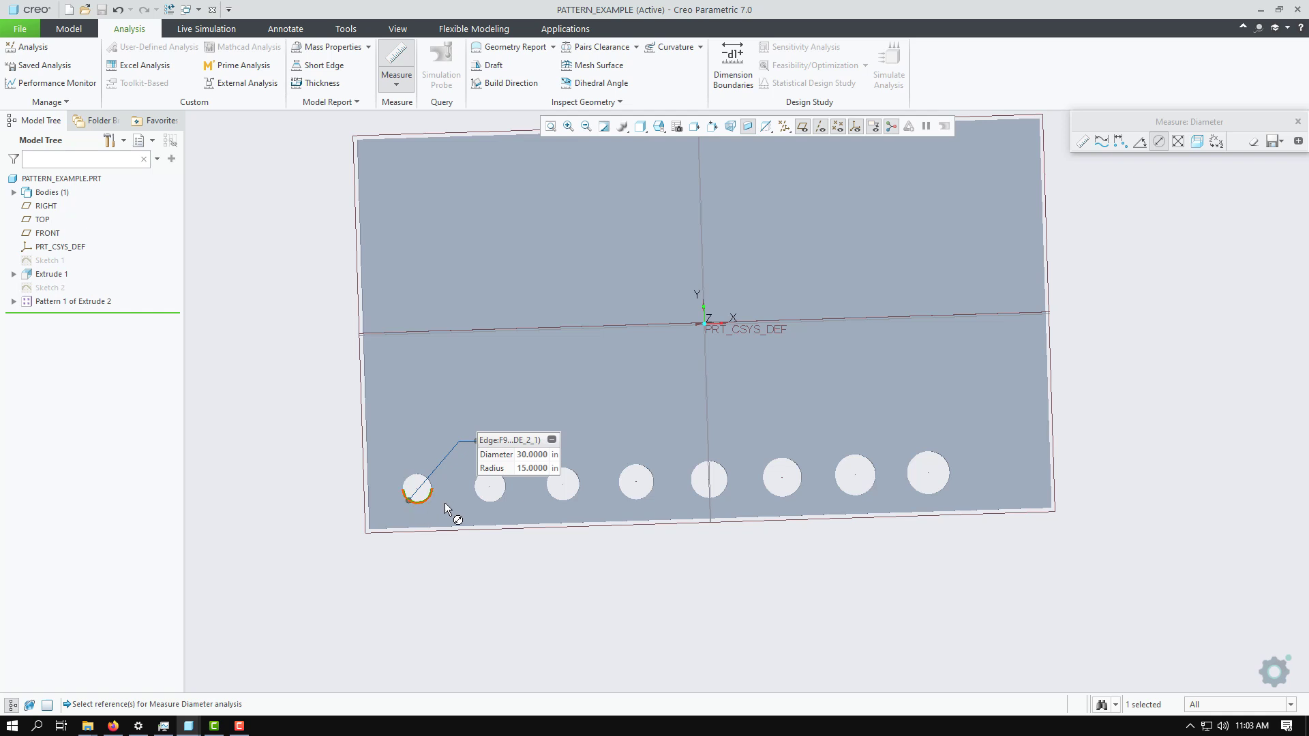
left_click(498, 500)
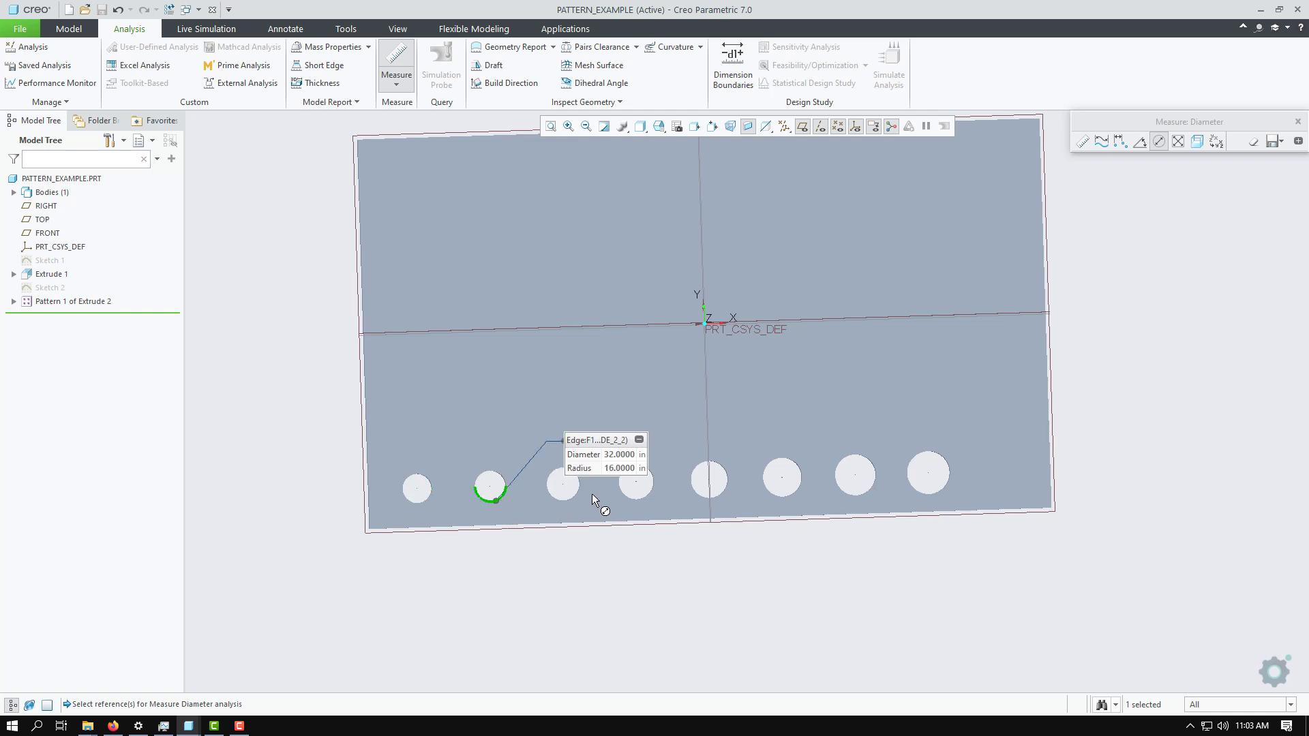
left_click(575, 492)
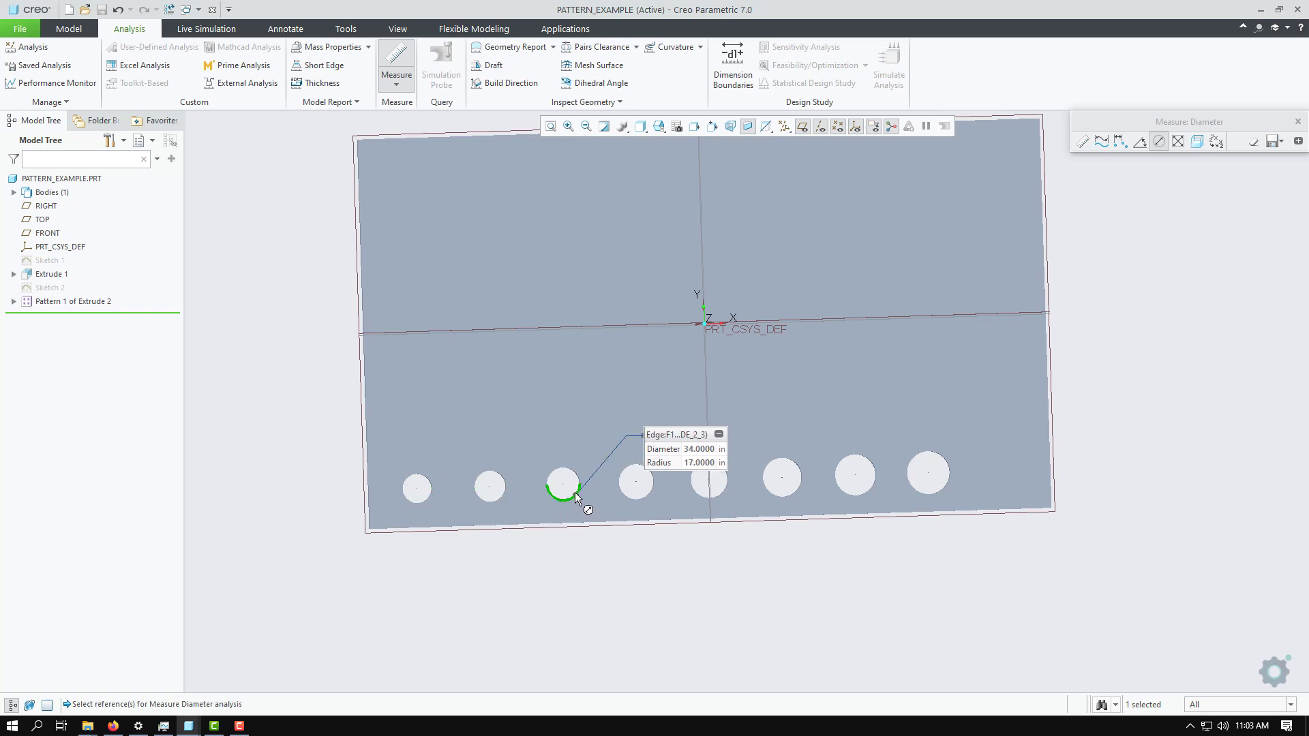
left_click(650, 500)
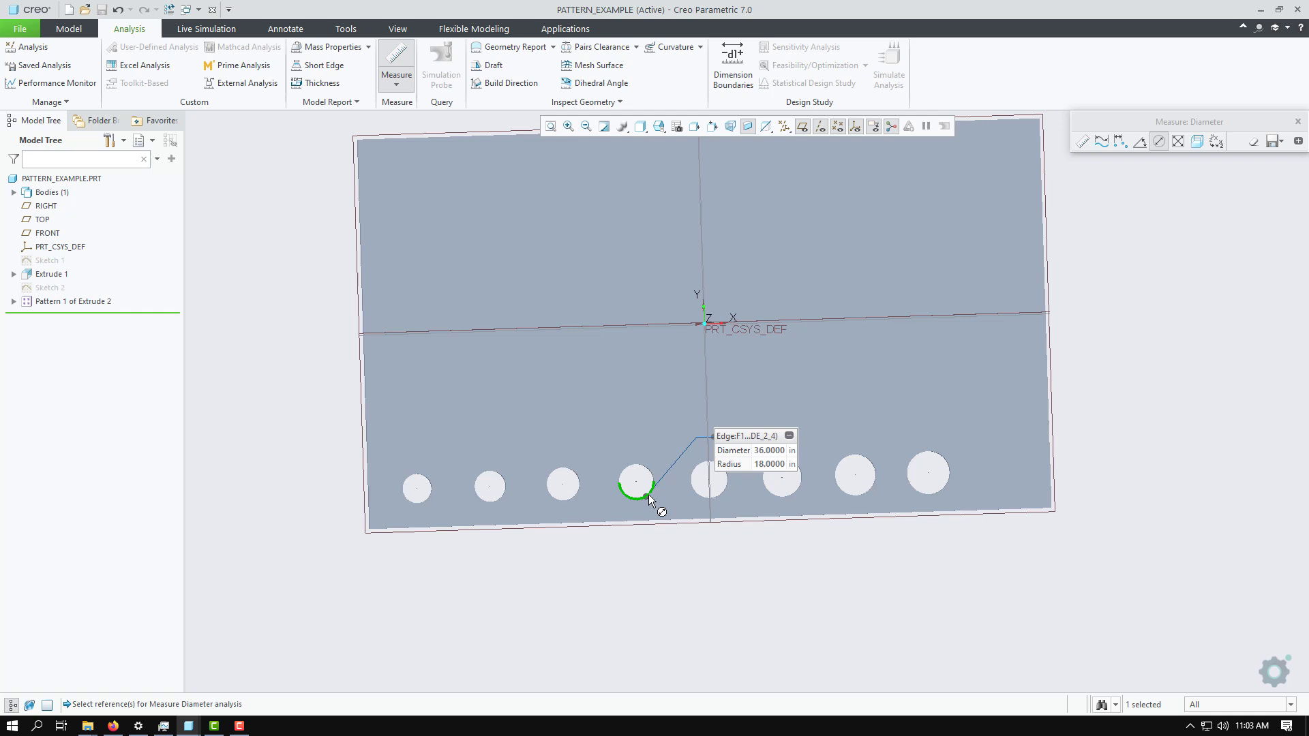
left_click(913, 488)
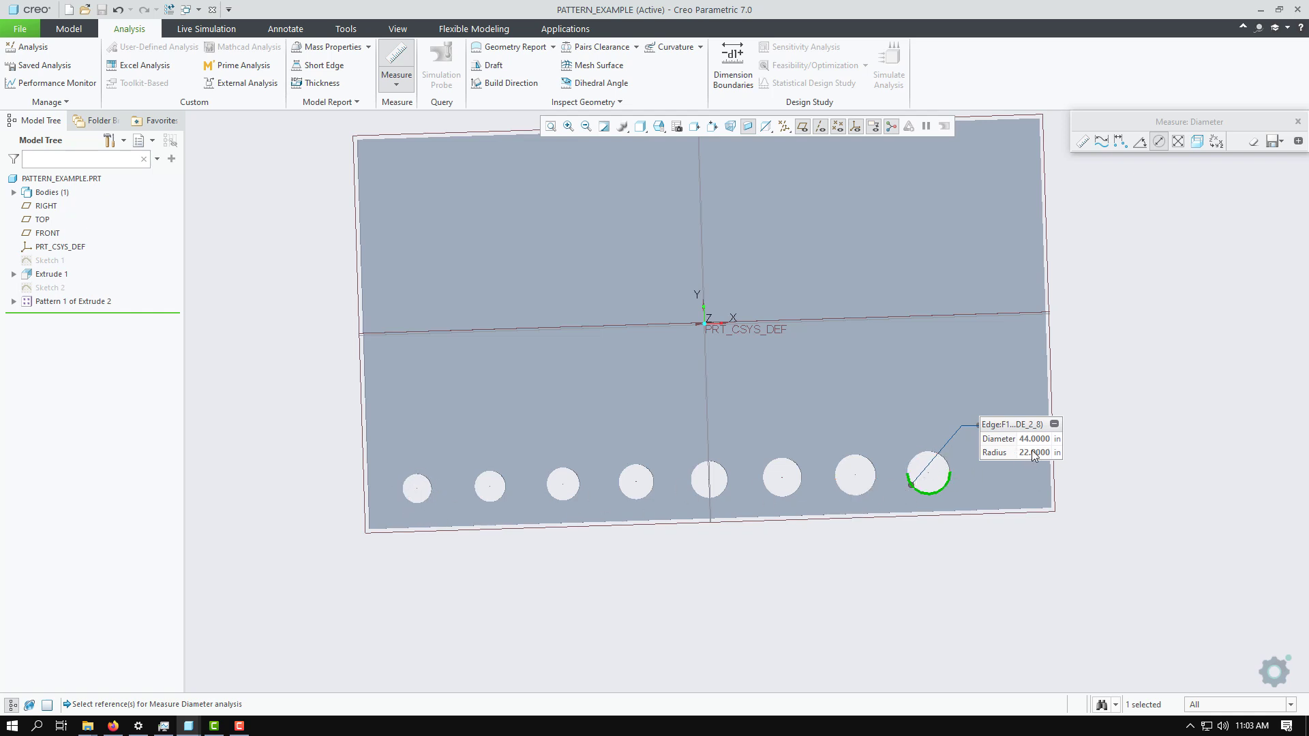
left_click(1297, 122)
left_click(62, 31)
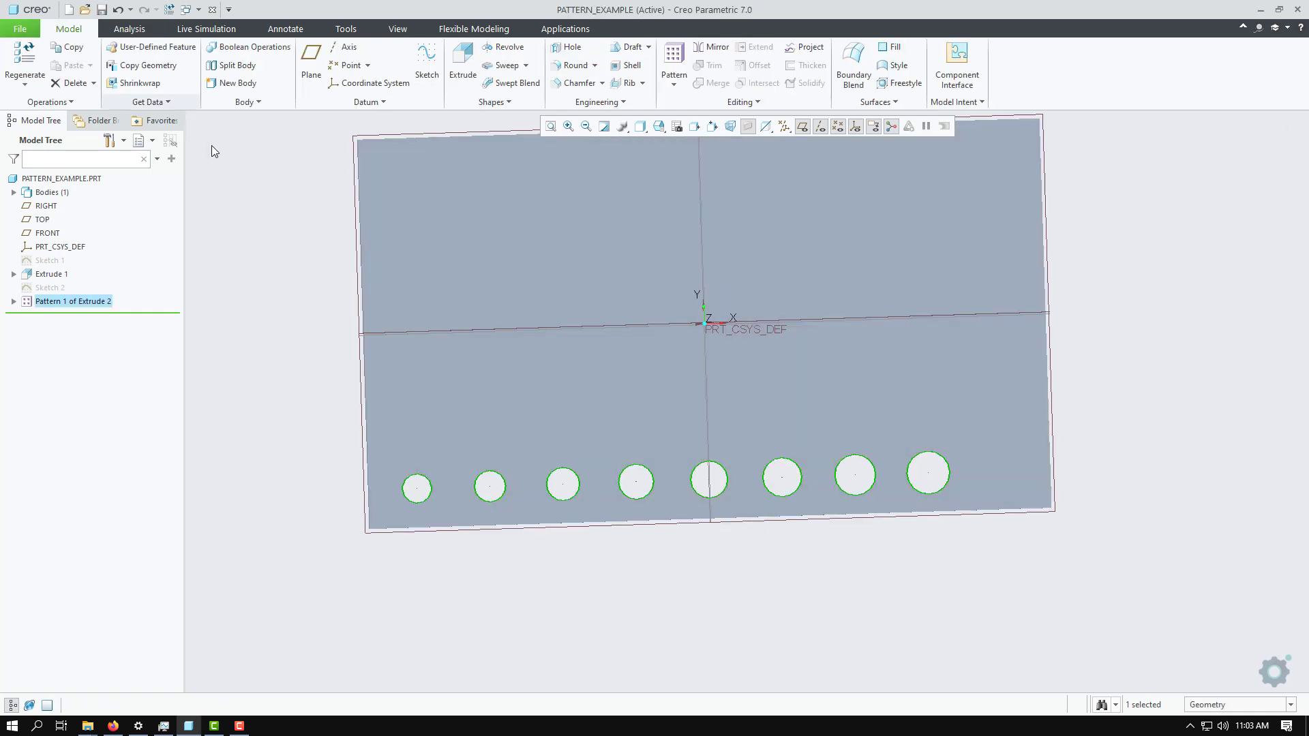
Edit the hole pattern's definition and add the hole's 40 vertical position dimension and its diameter as varying dimensions in the second direction
right_click(75, 305)
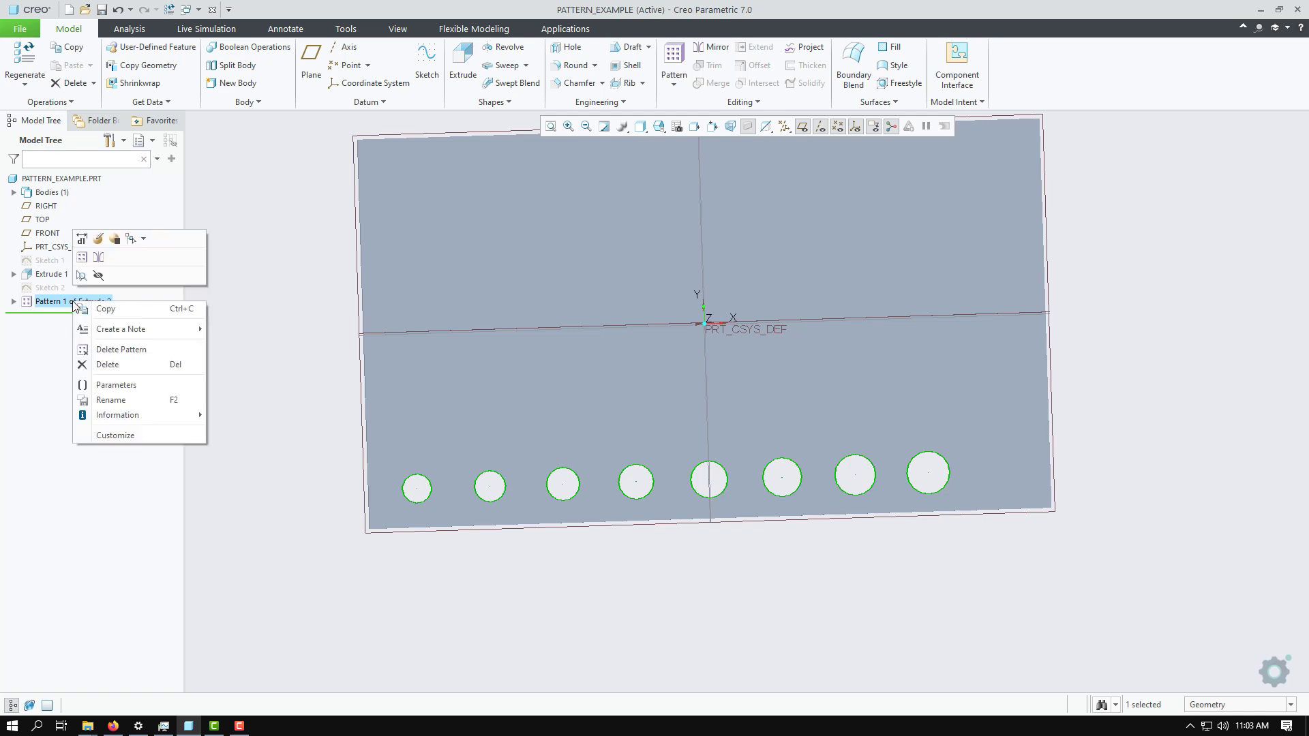
left_click(99, 239)
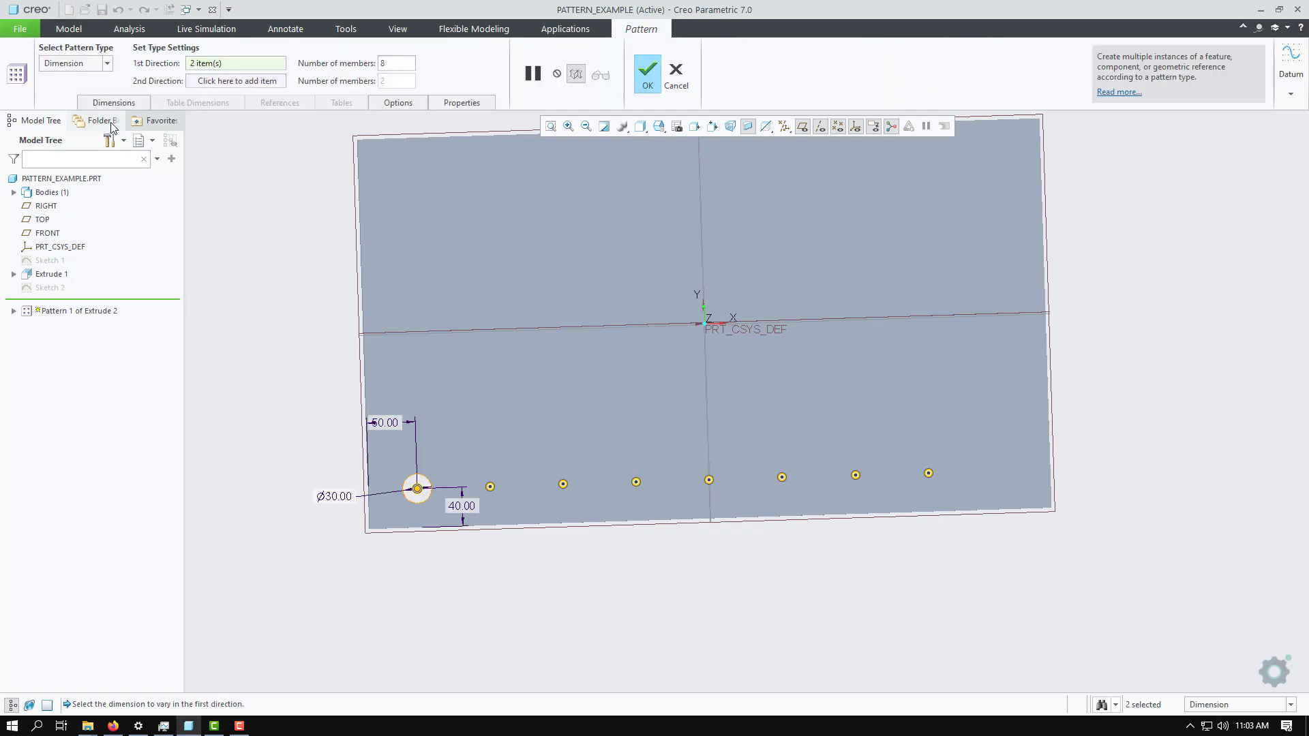
left_click(115, 103)
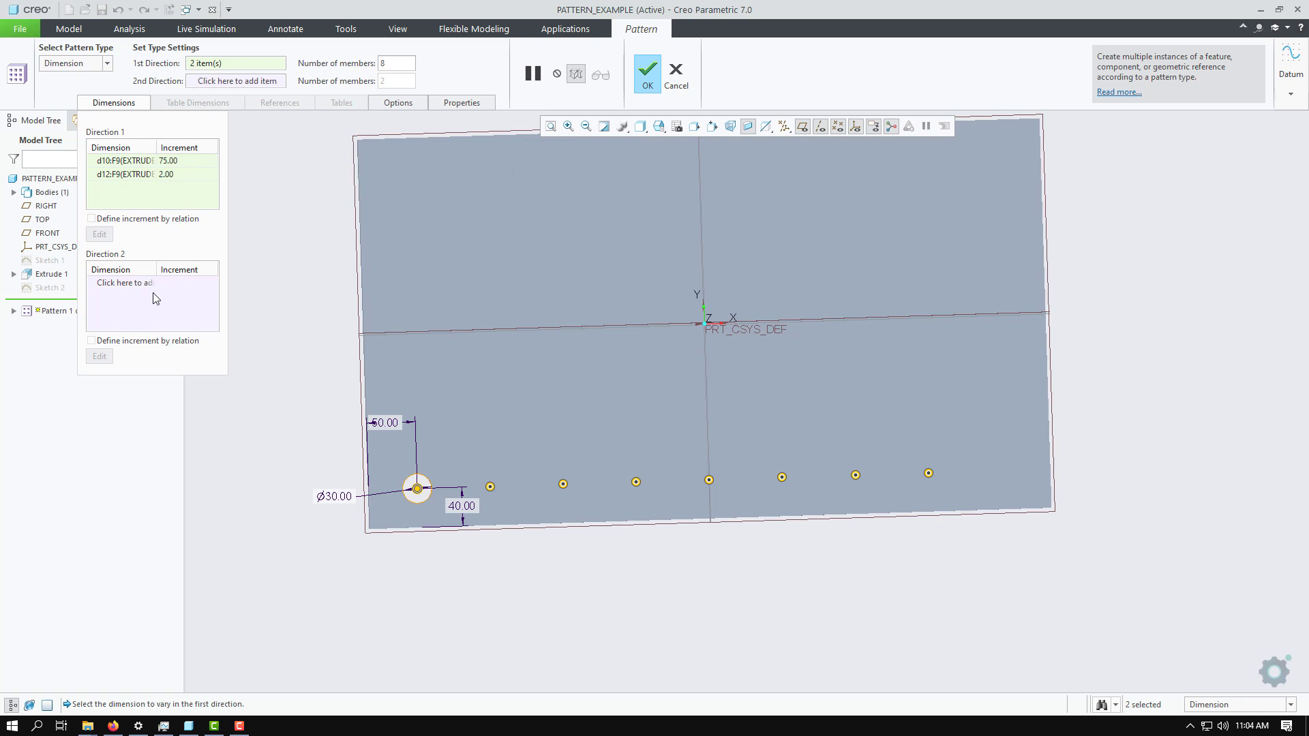
left_click(127, 285)
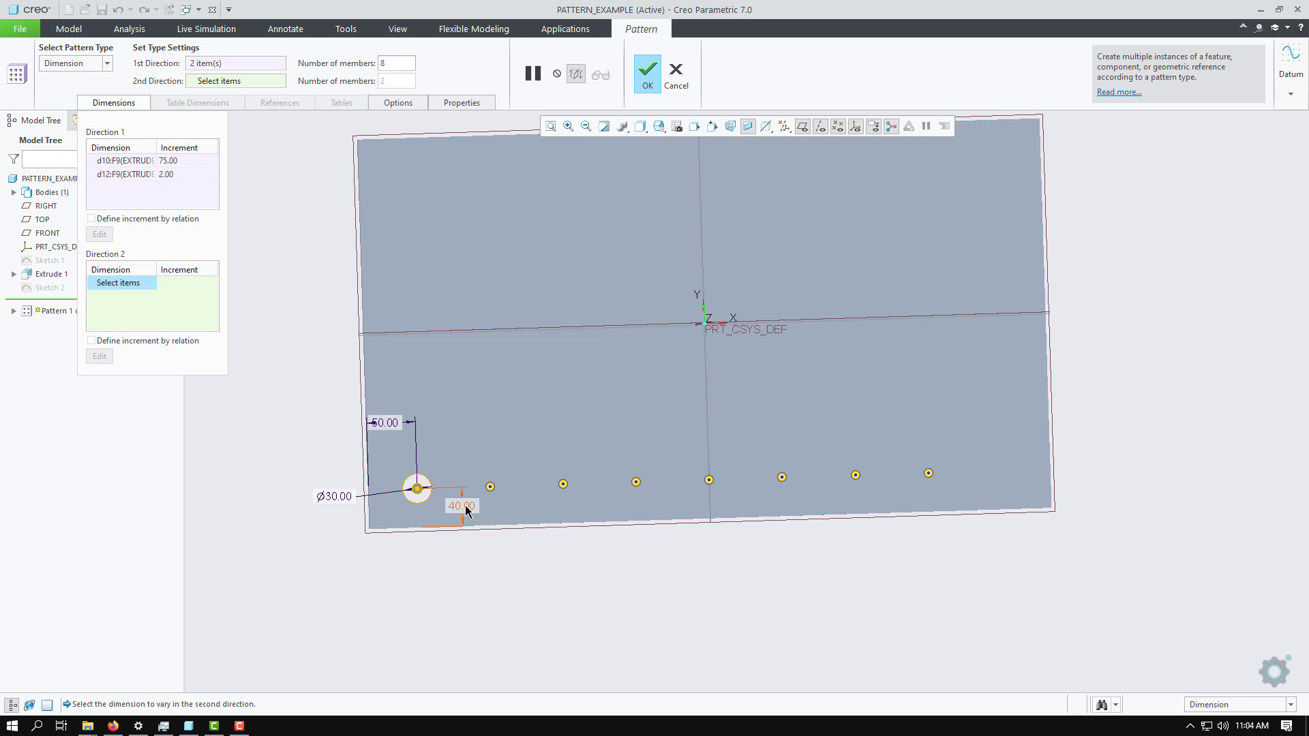
left_click(339, 497)
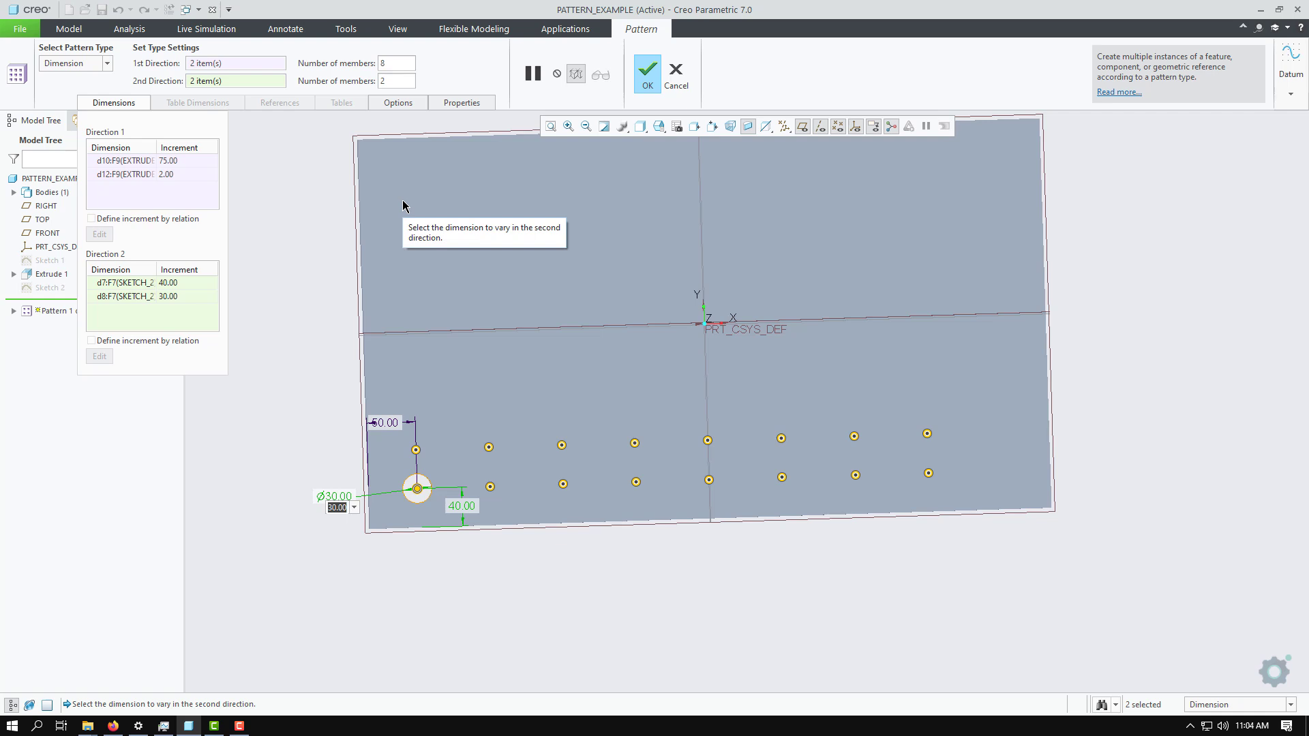
Set the second-direction increments to 60 for the vertical position and 1 for the diameter
left_click(186, 286)
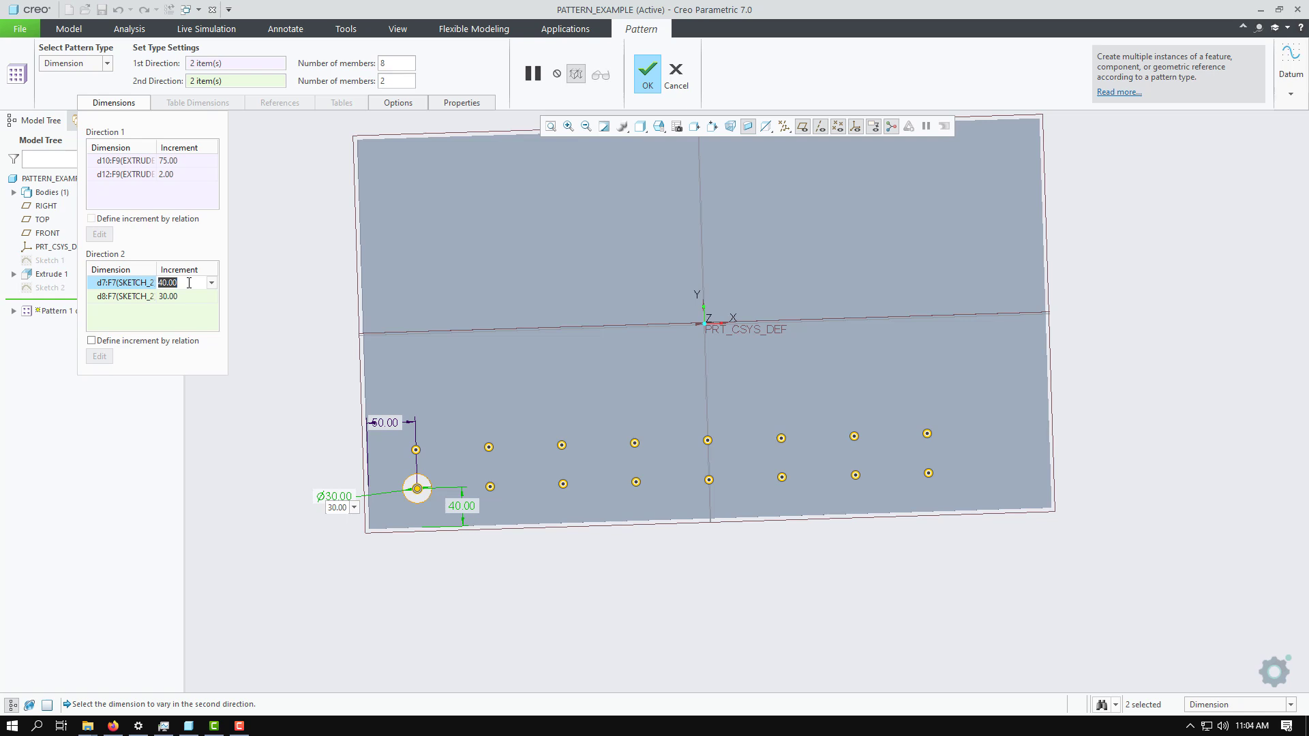
type("0")
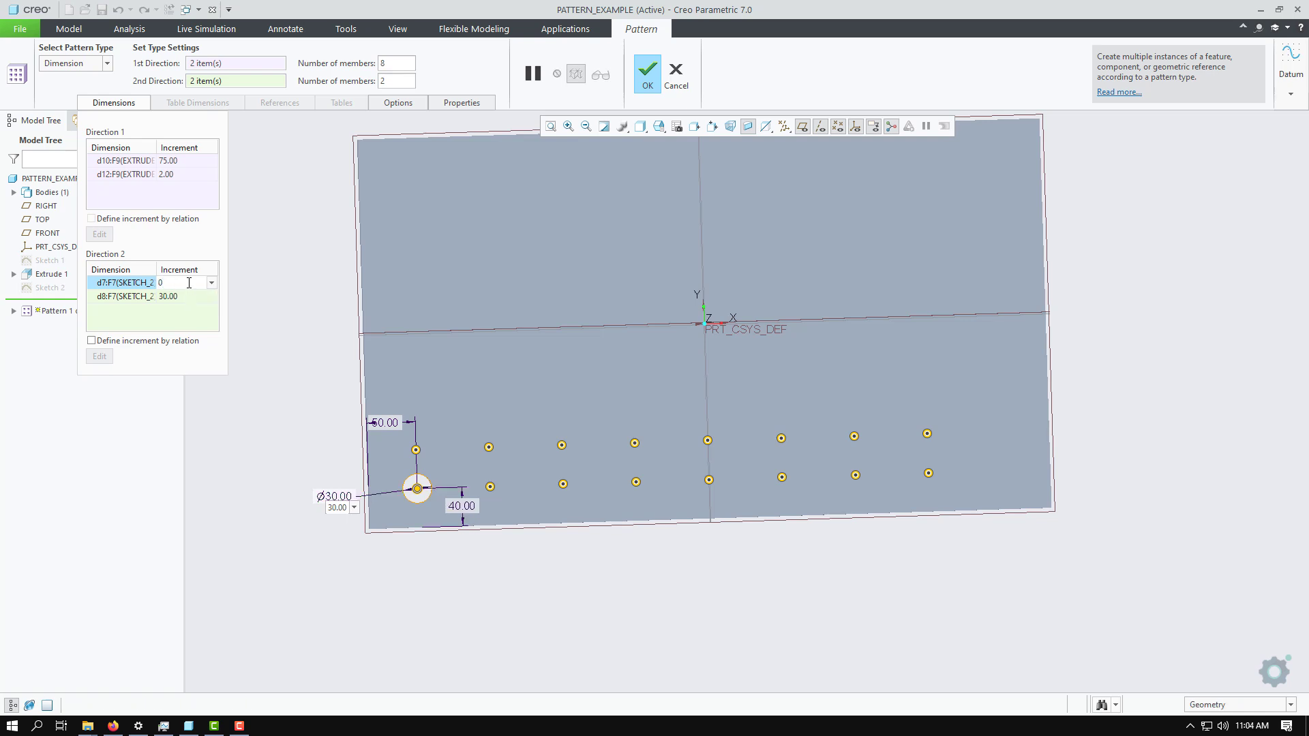
type("0")
key("Return")
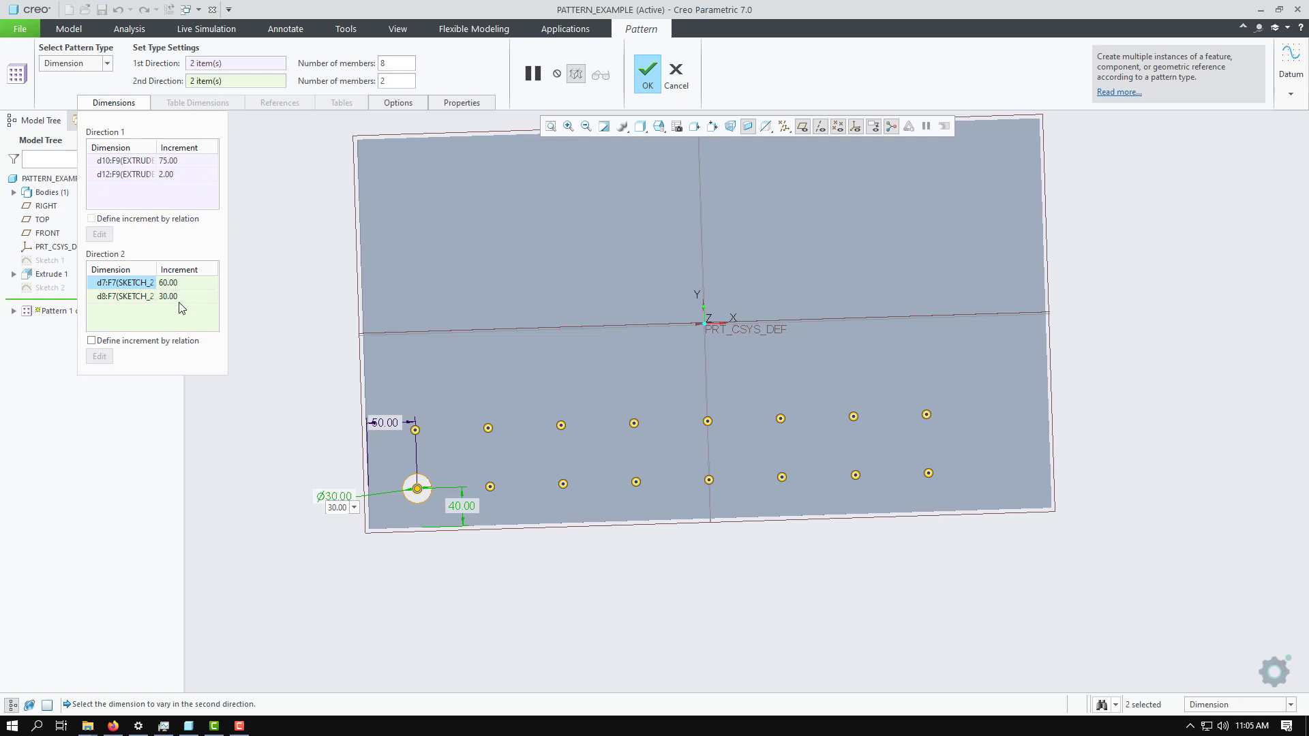
left_click(179, 297)
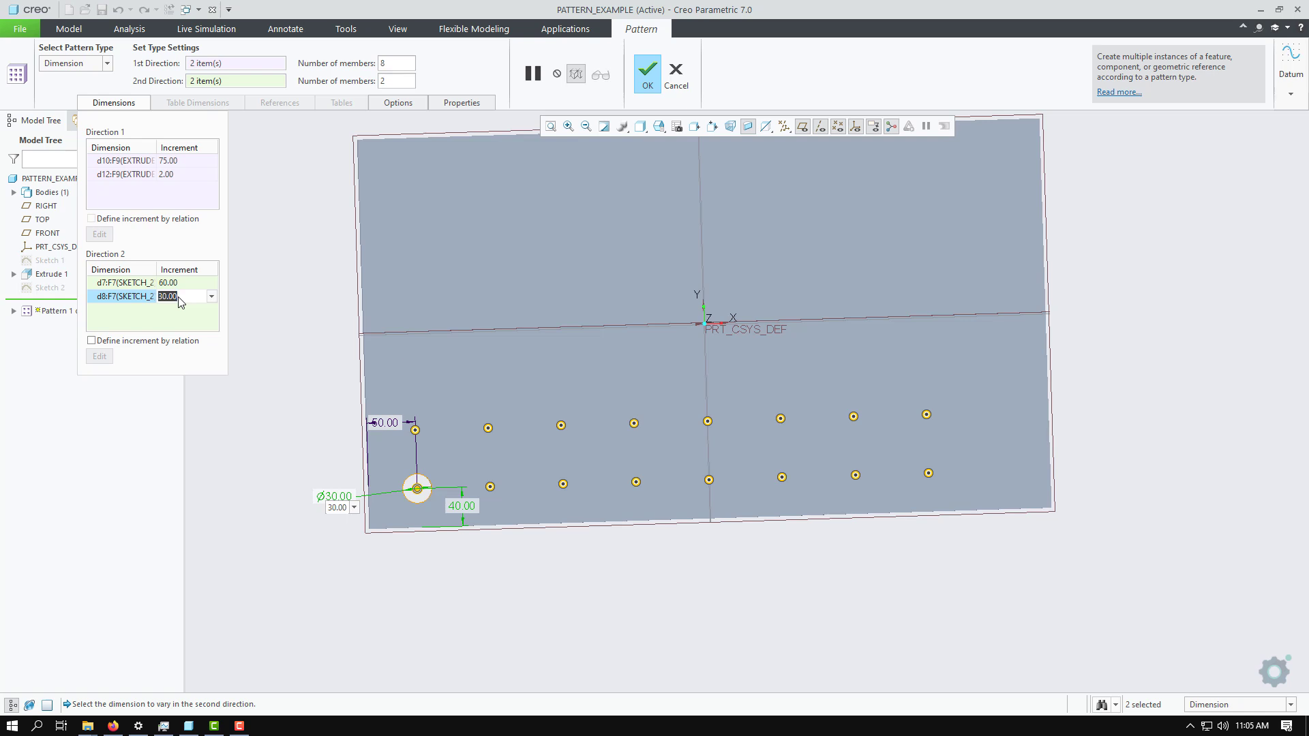
type("1")
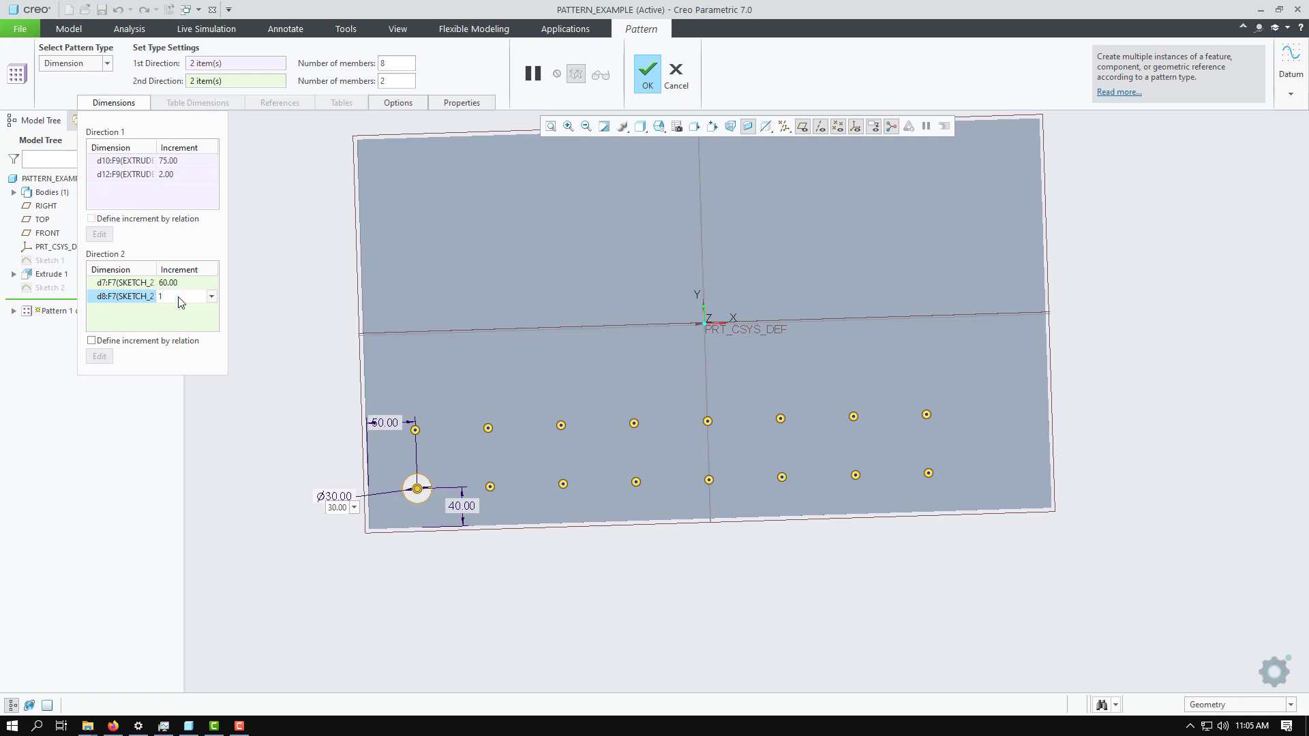
key("Return")
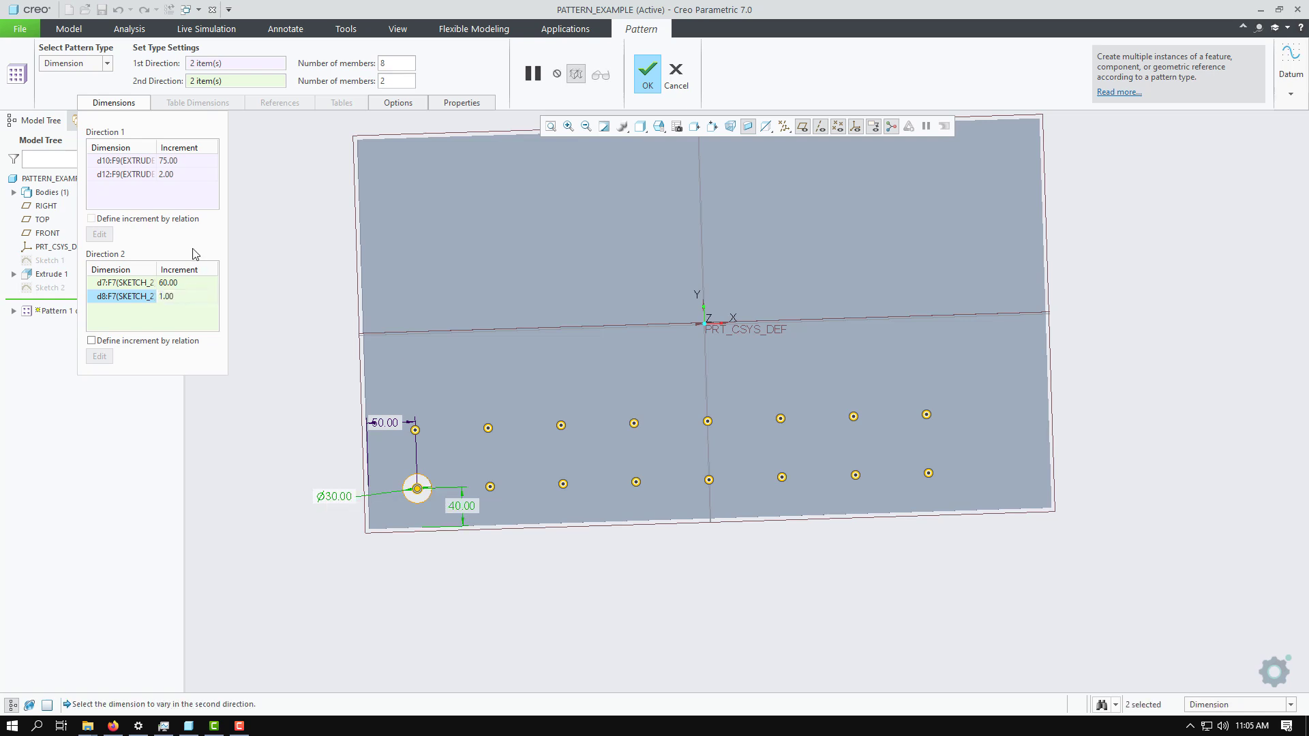
Set the number of pattern members in the second direction to 4
double_click(381, 81)
type("4")
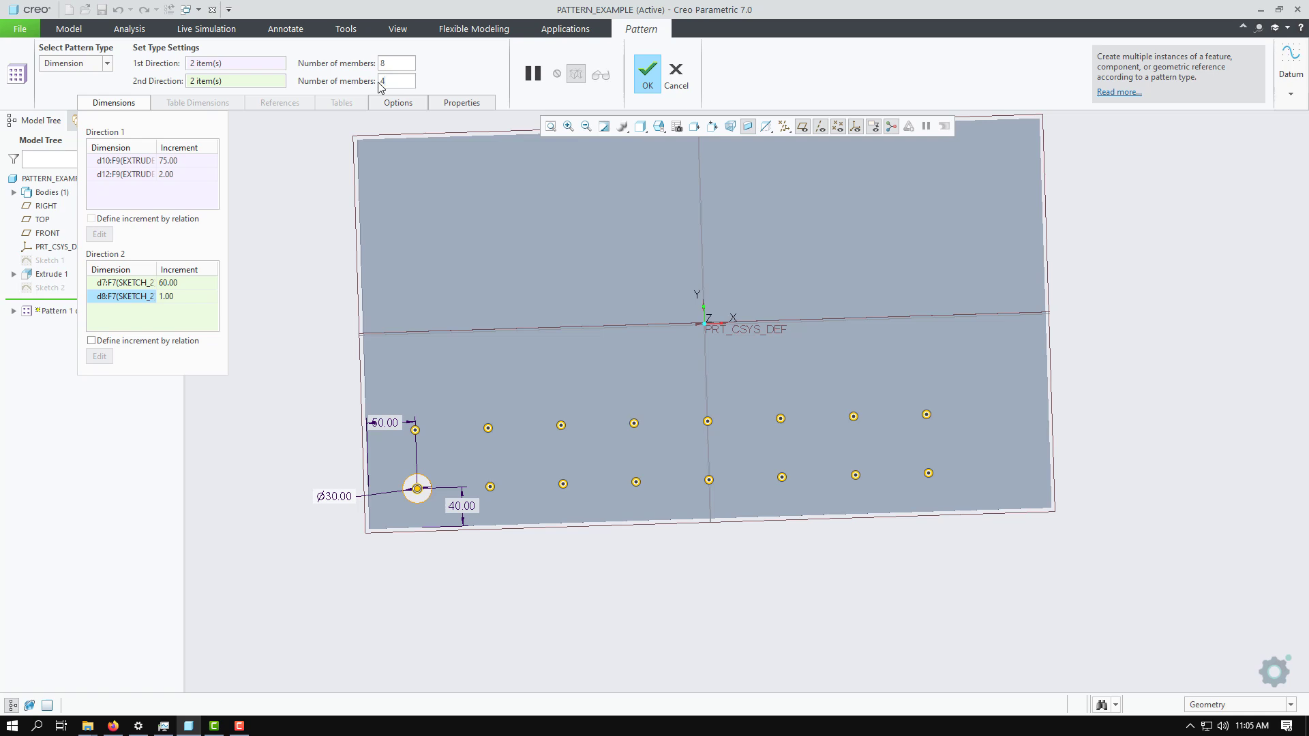
key("Return")
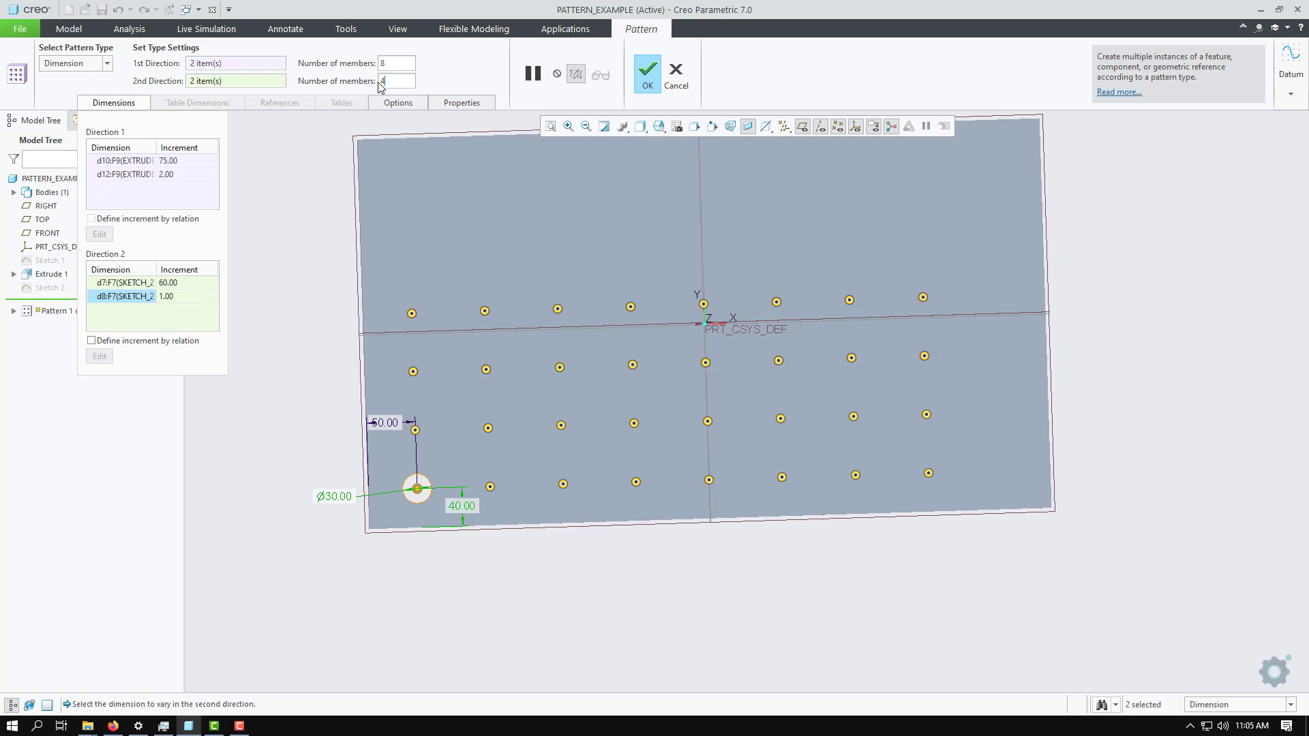
Change the second-direction increments to 75 for the vertical position and 3 for the diameter
mouse_move(359, 301)
middle_mouse_down()
mouse_move(362, 315)
mouse_move(360, 304)
middle_mouse_up()
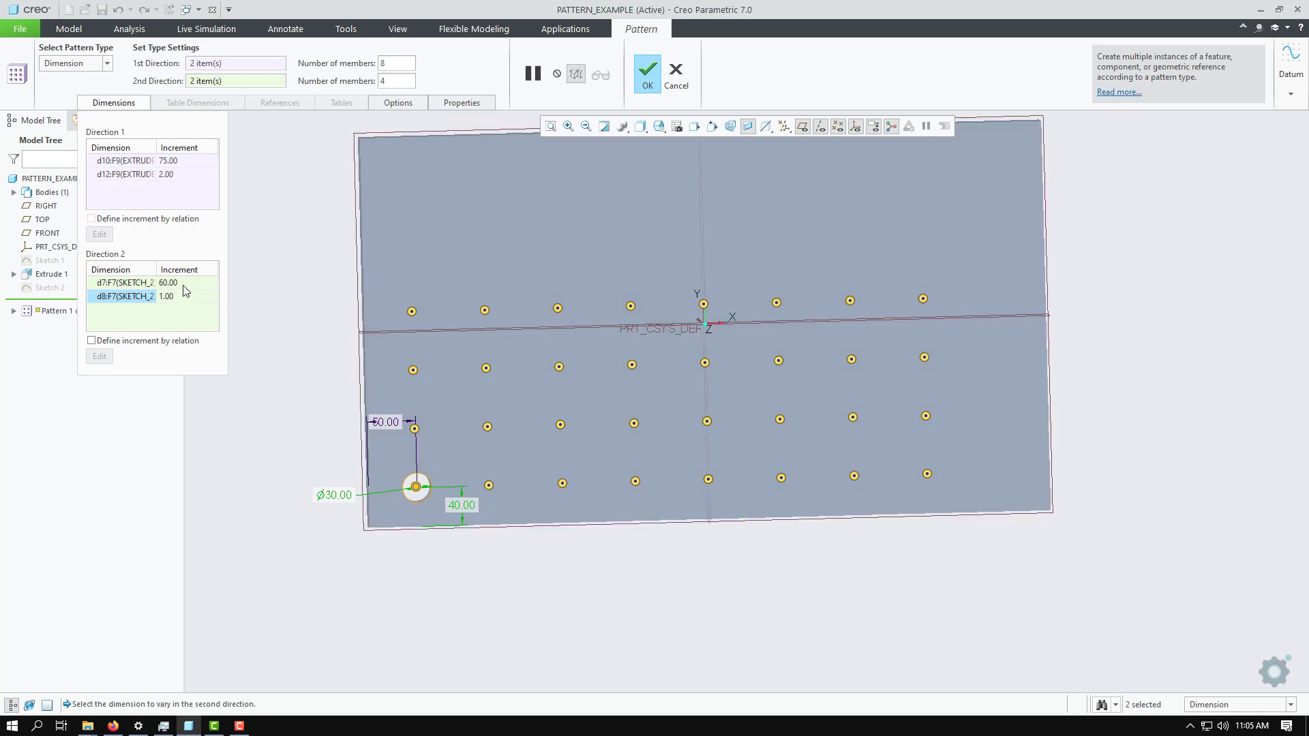
left_click(183, 284)
type("75")
key("Return")
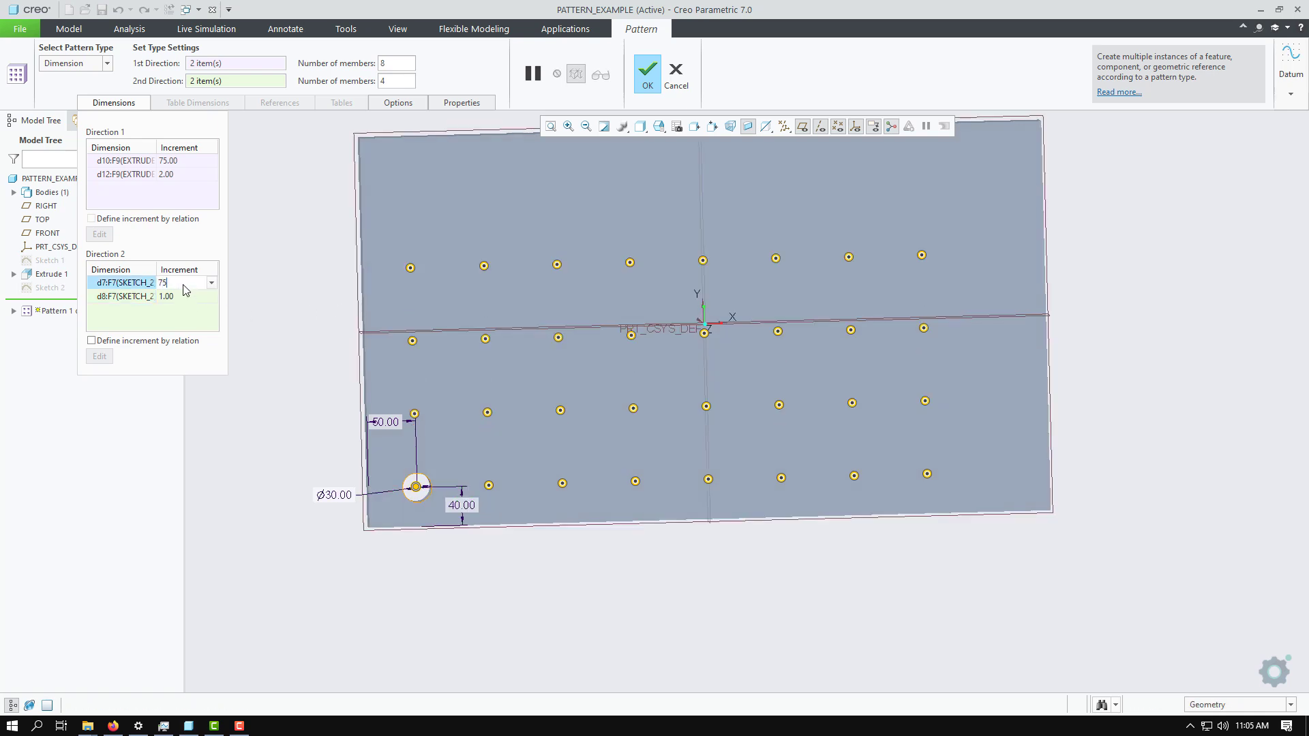
left_click(172, 296)
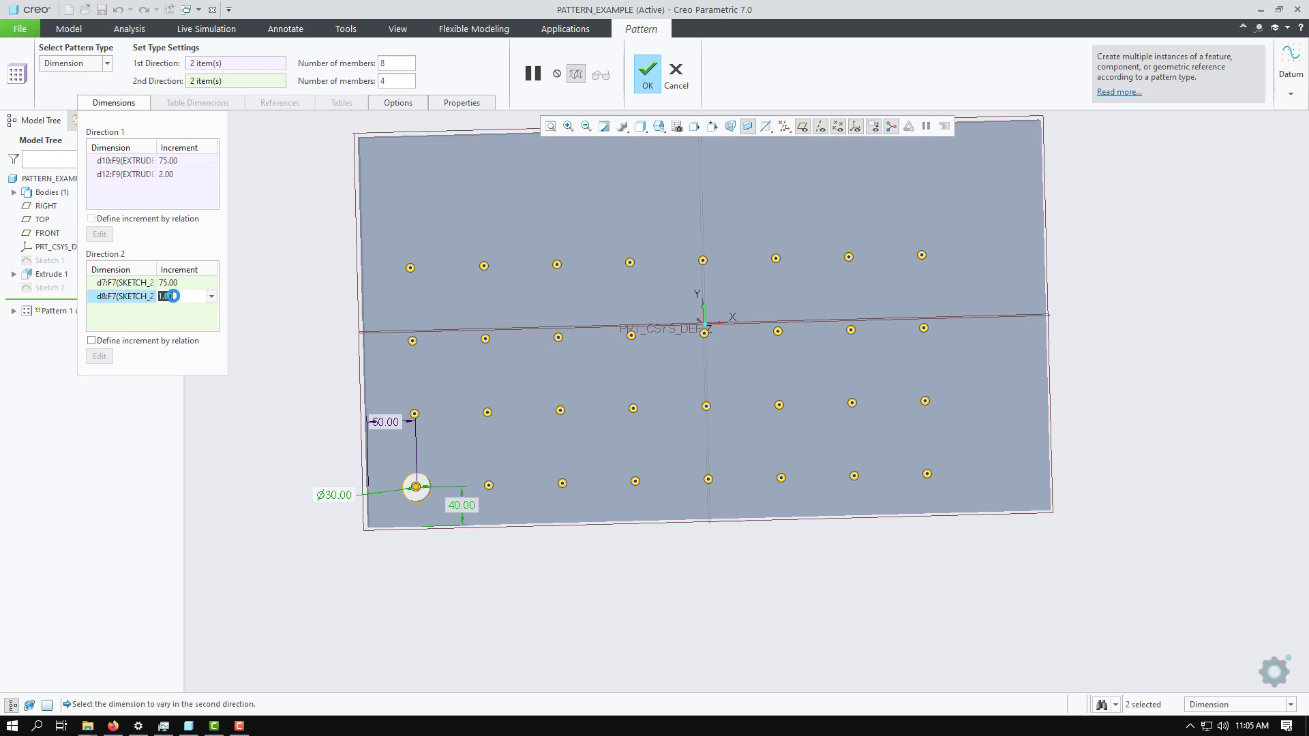
type("3")
key("Return")
Try a vertical position increment of 80 in the second direction, and settle on 100
left_click(186, 283)
type("80")
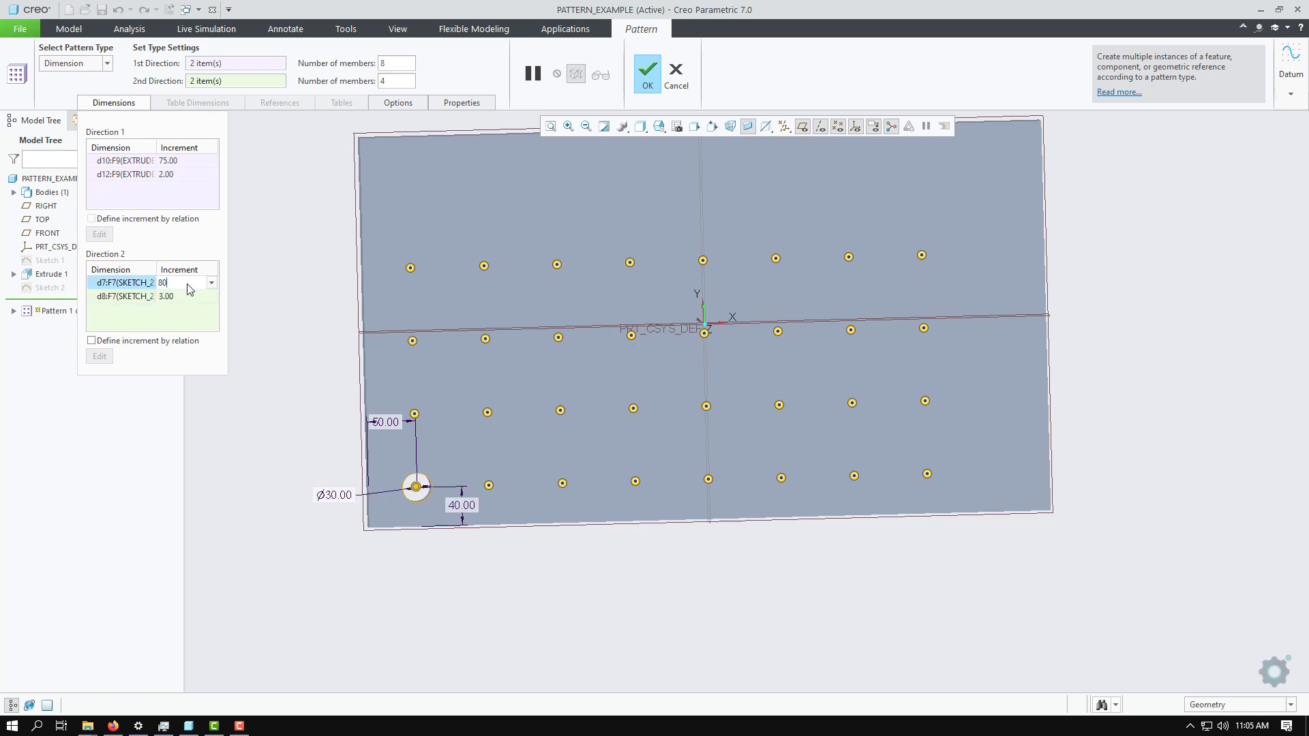
key("Return")
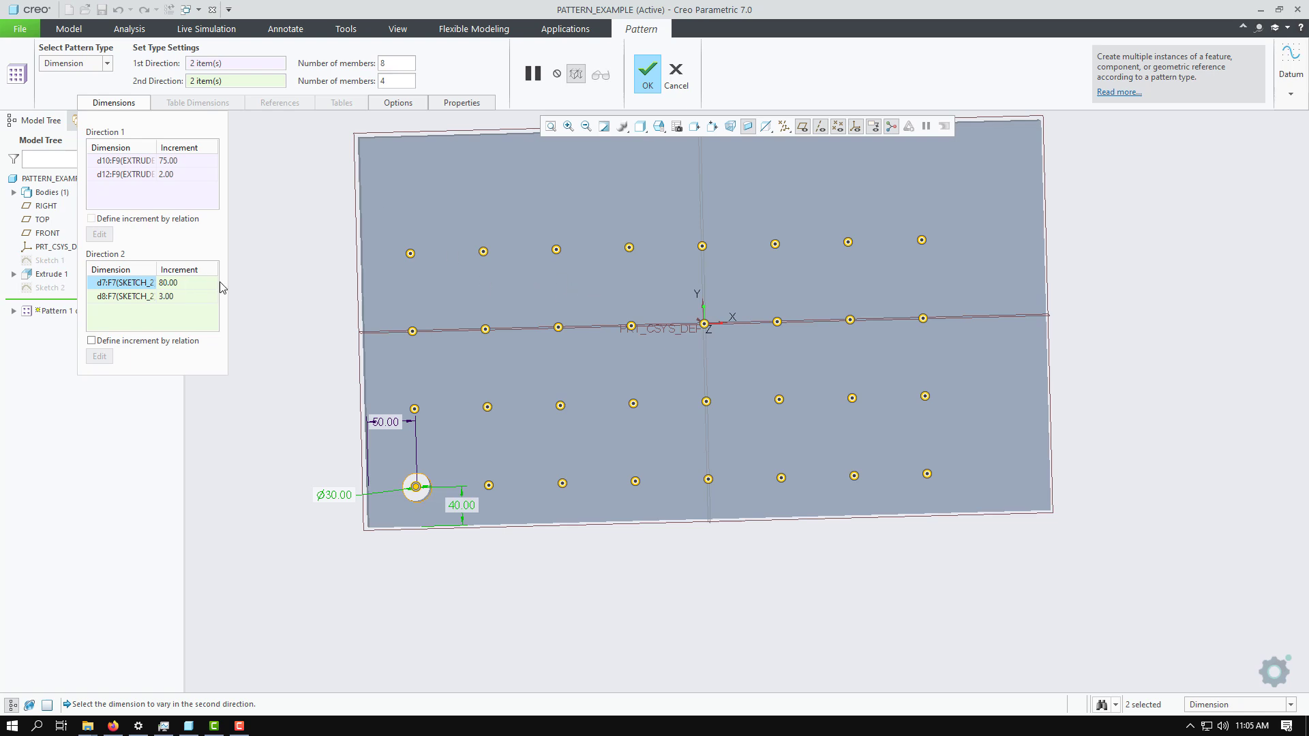
left_click(197, 290)
type("1")
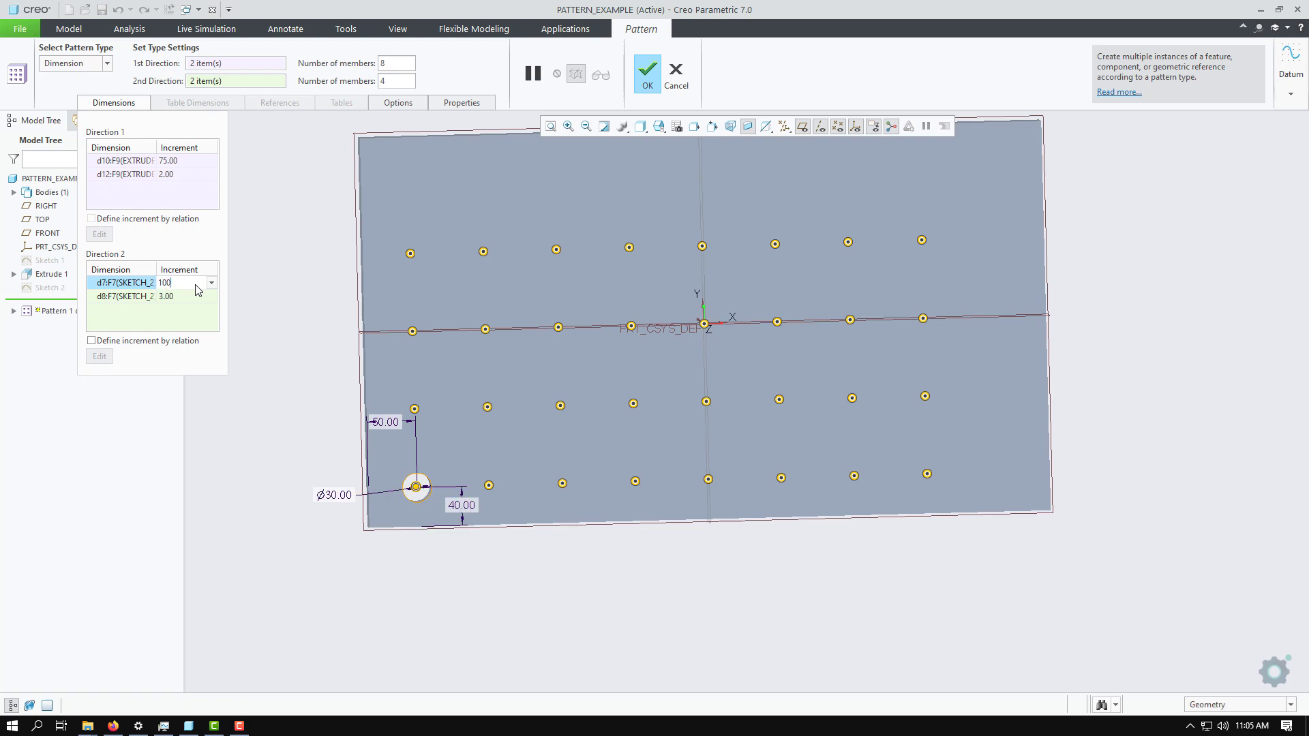
key("Return")
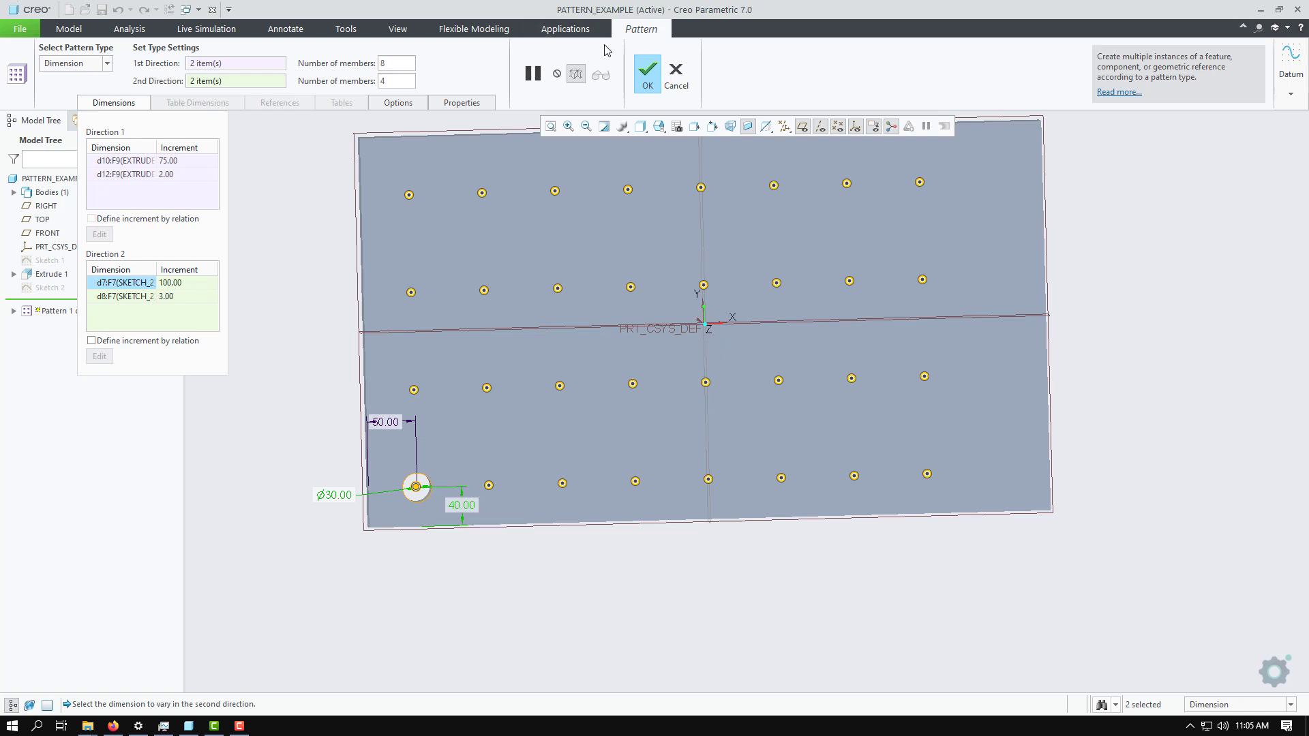
Review the varying dimensions of both directions and apply the redefined two-direction hole pattern
left_click(123, 104)
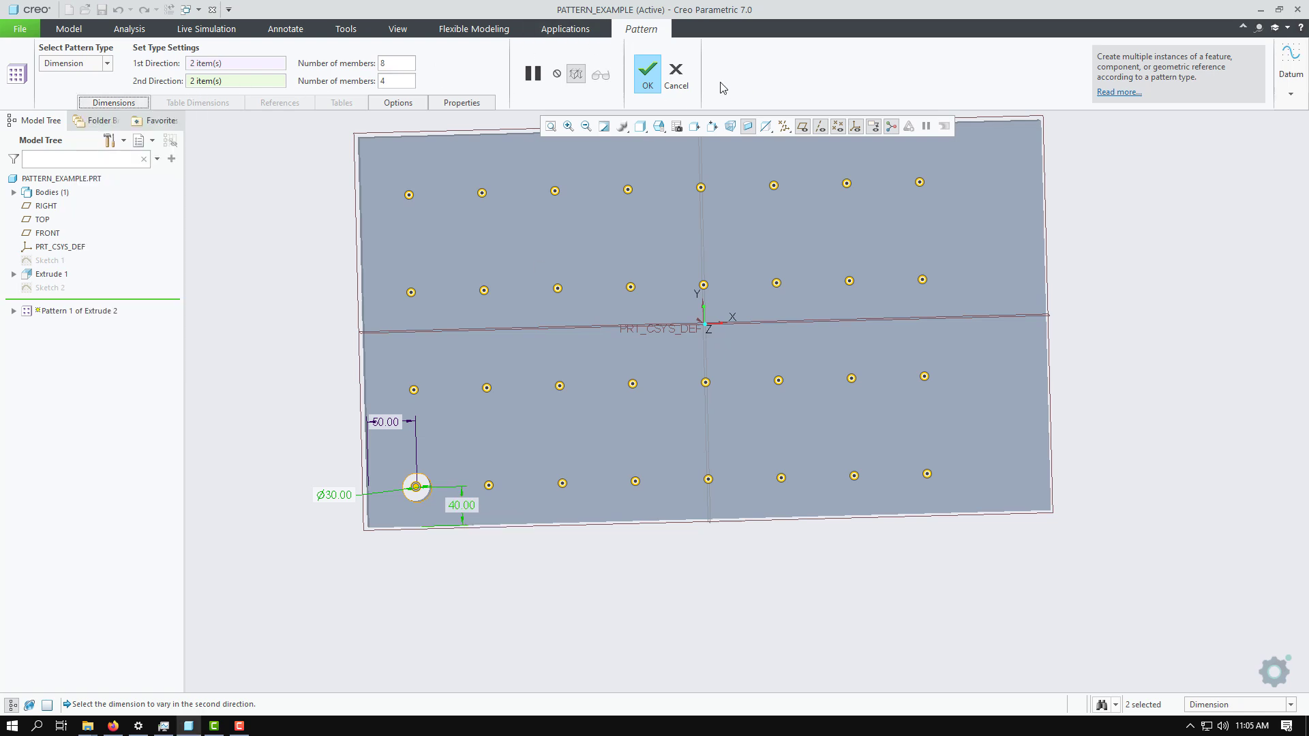
left_click(113, 104)
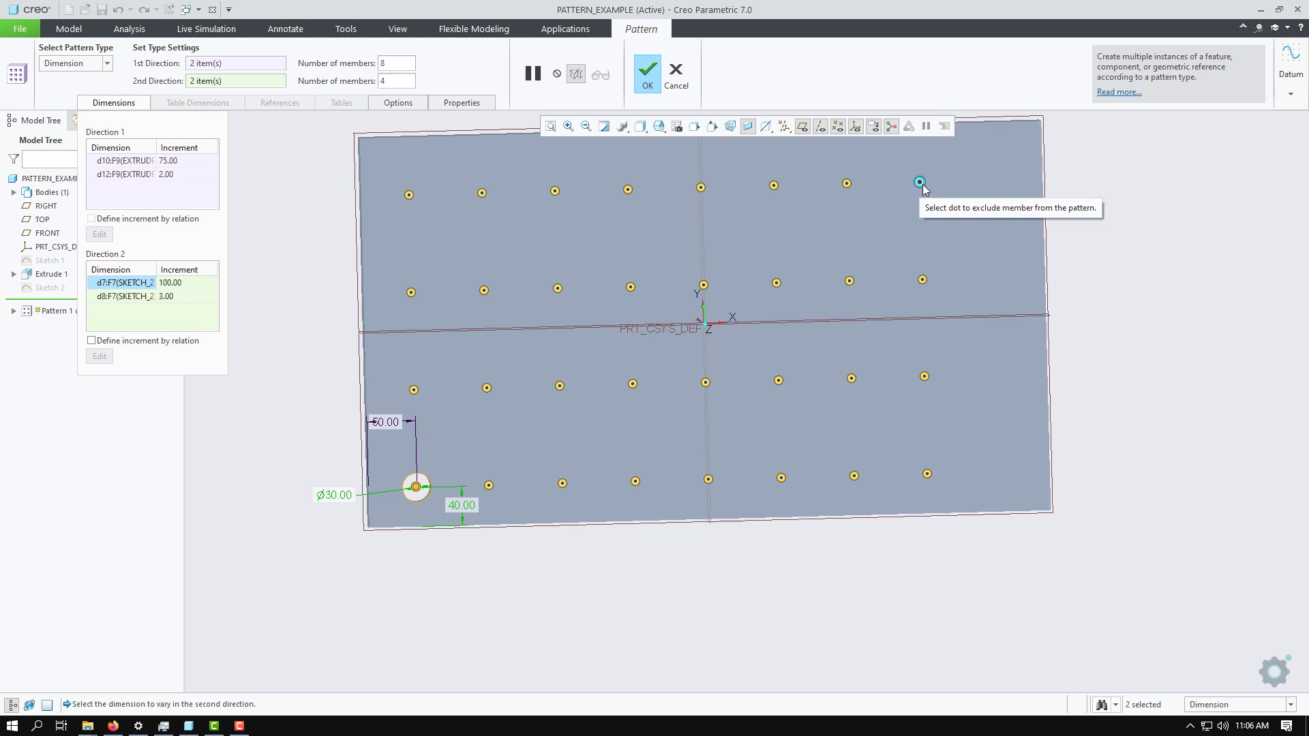
left_click(96, 102)
left_click(648, 73)
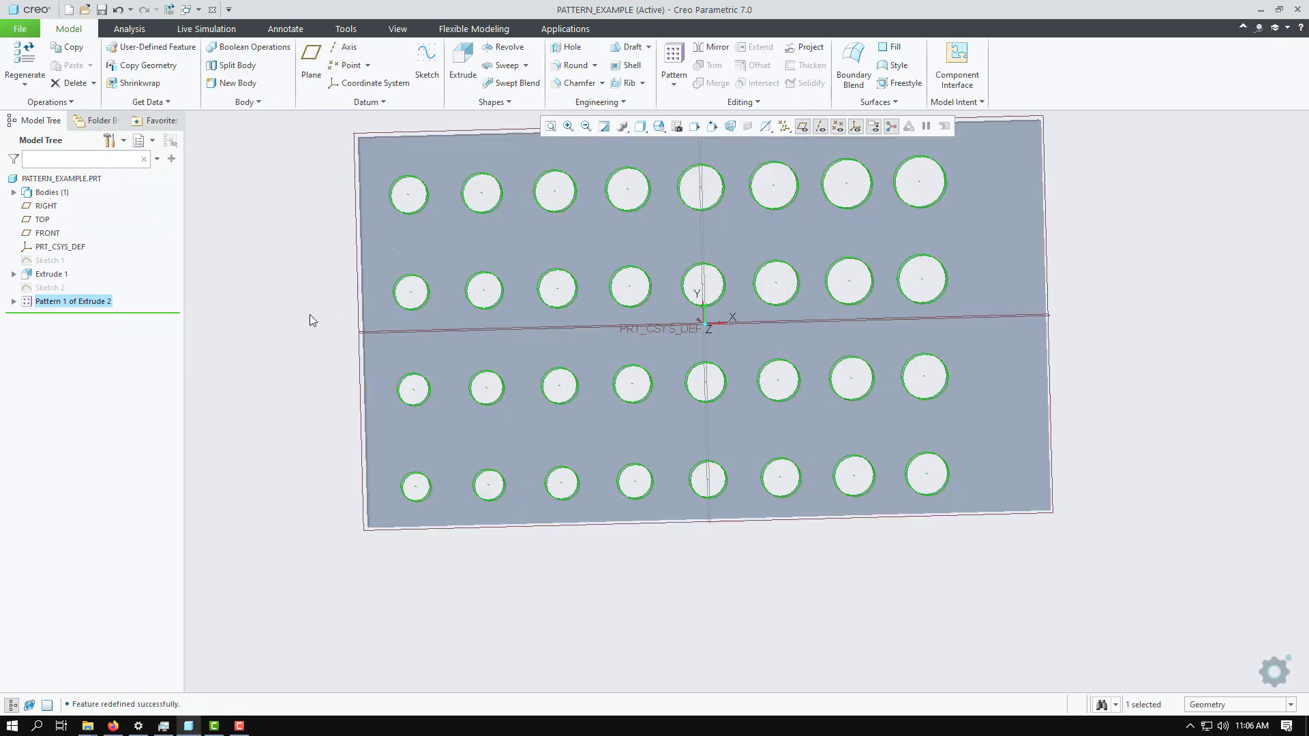
mouse_move(310, 315)
middle_mouse_down()
mouse_move(287, 302)
mouse_move(307, 311)
middle_mouse_up()
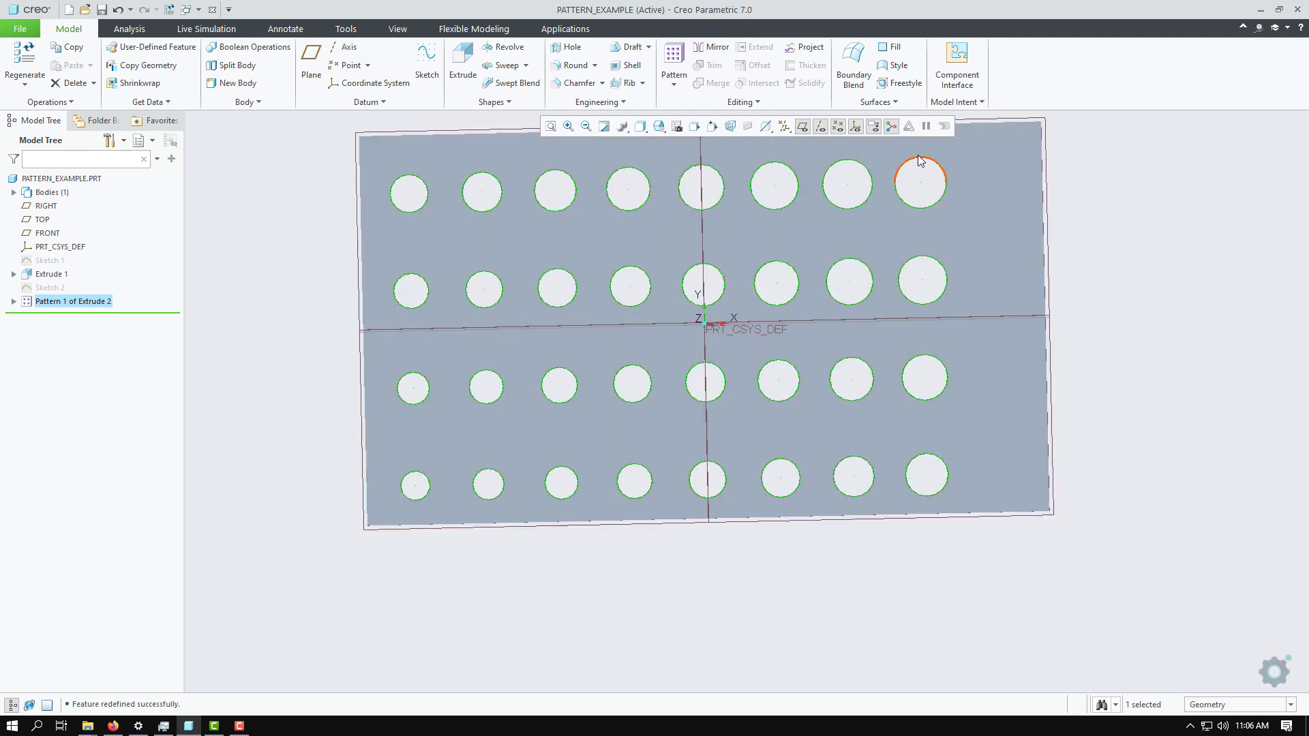
Reopen the pattern's definition, set the diameter's second-direction increment to -2 and apply the pattern
double_click(90, 303)
left_click(116, 218)
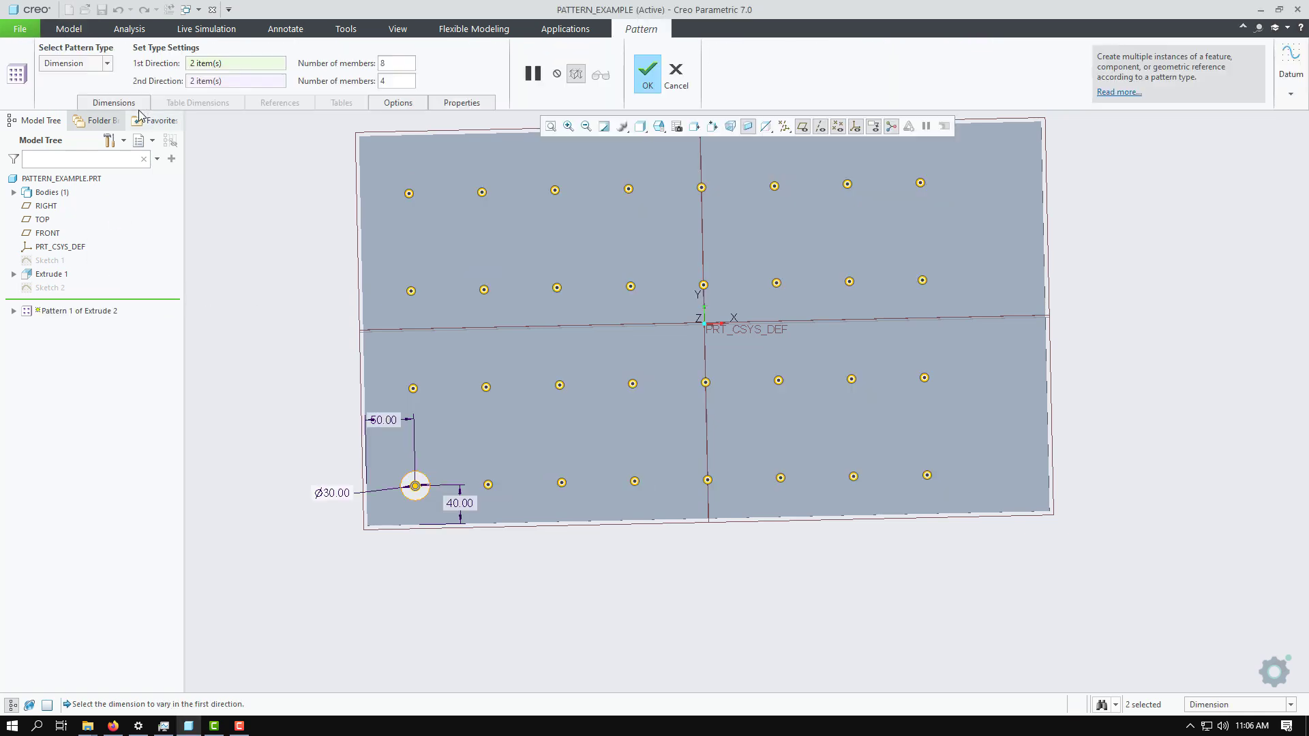
left_click(113, 104)
left_click(169, 299)
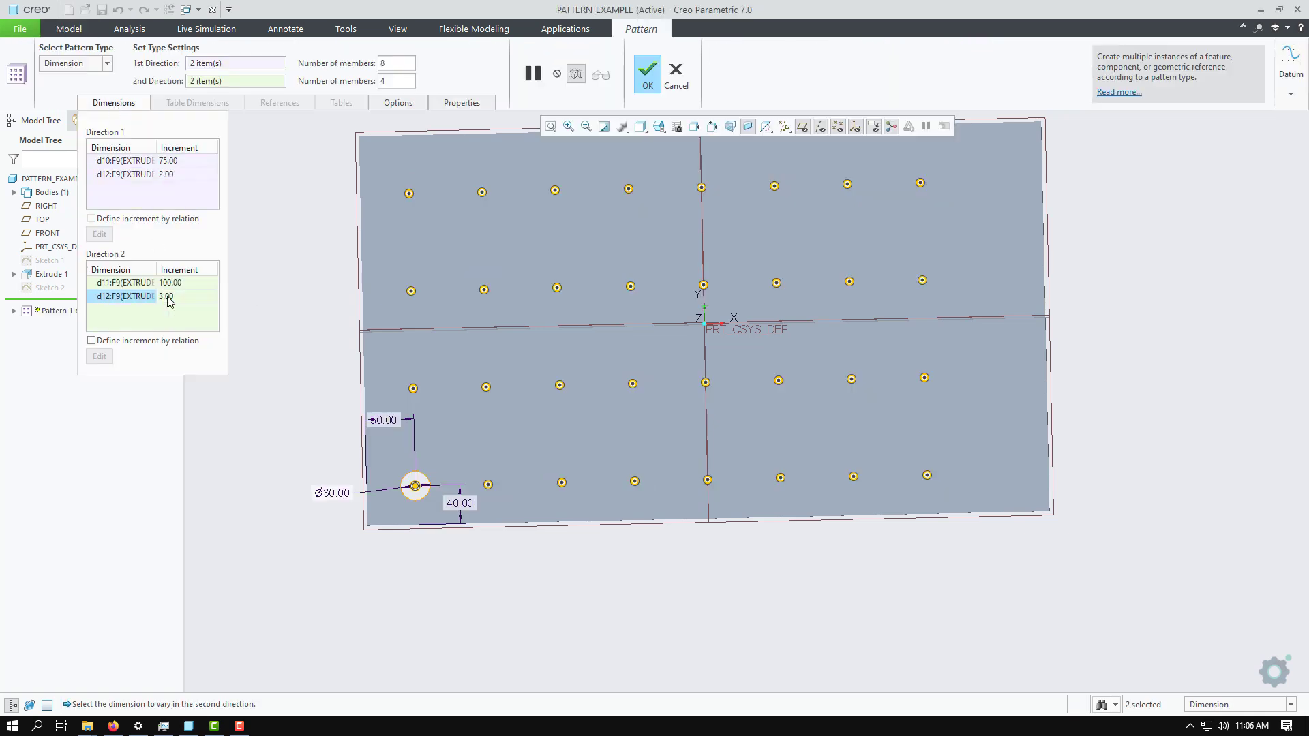
left_click(172, 296)
type("-")
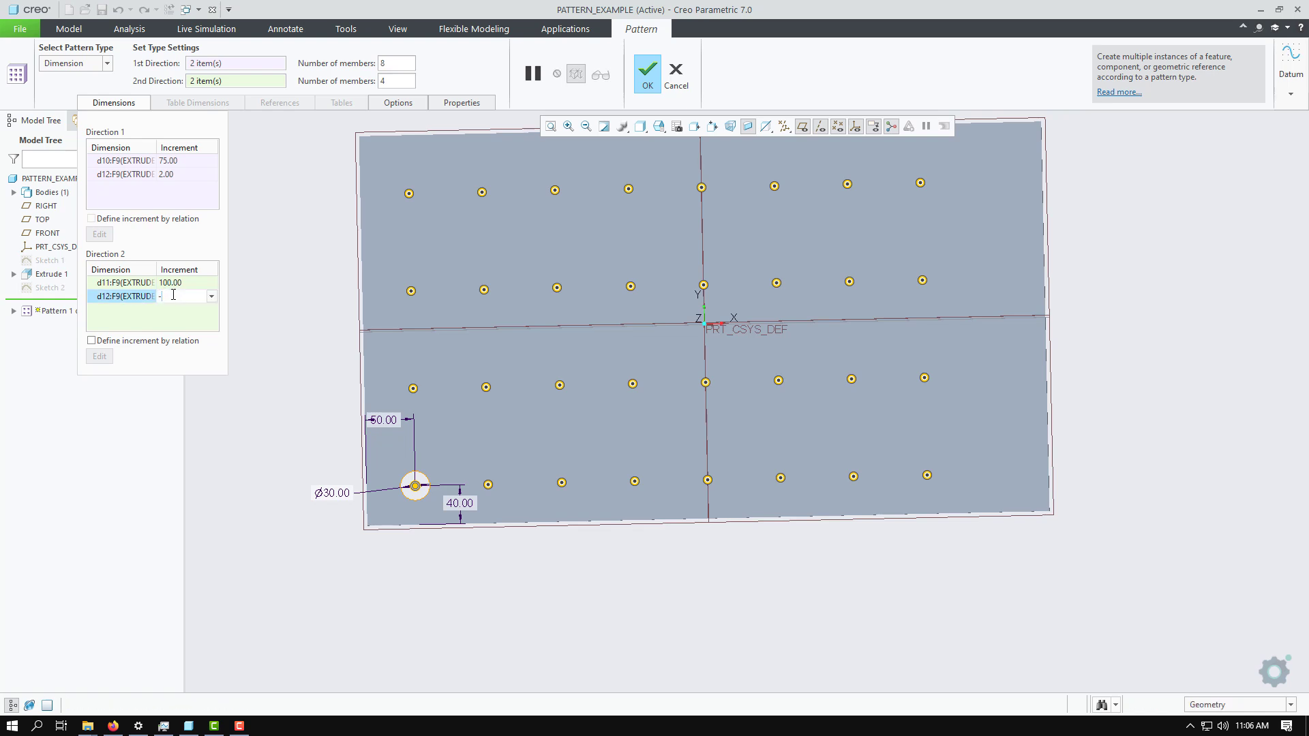
type("2")
key("Return")
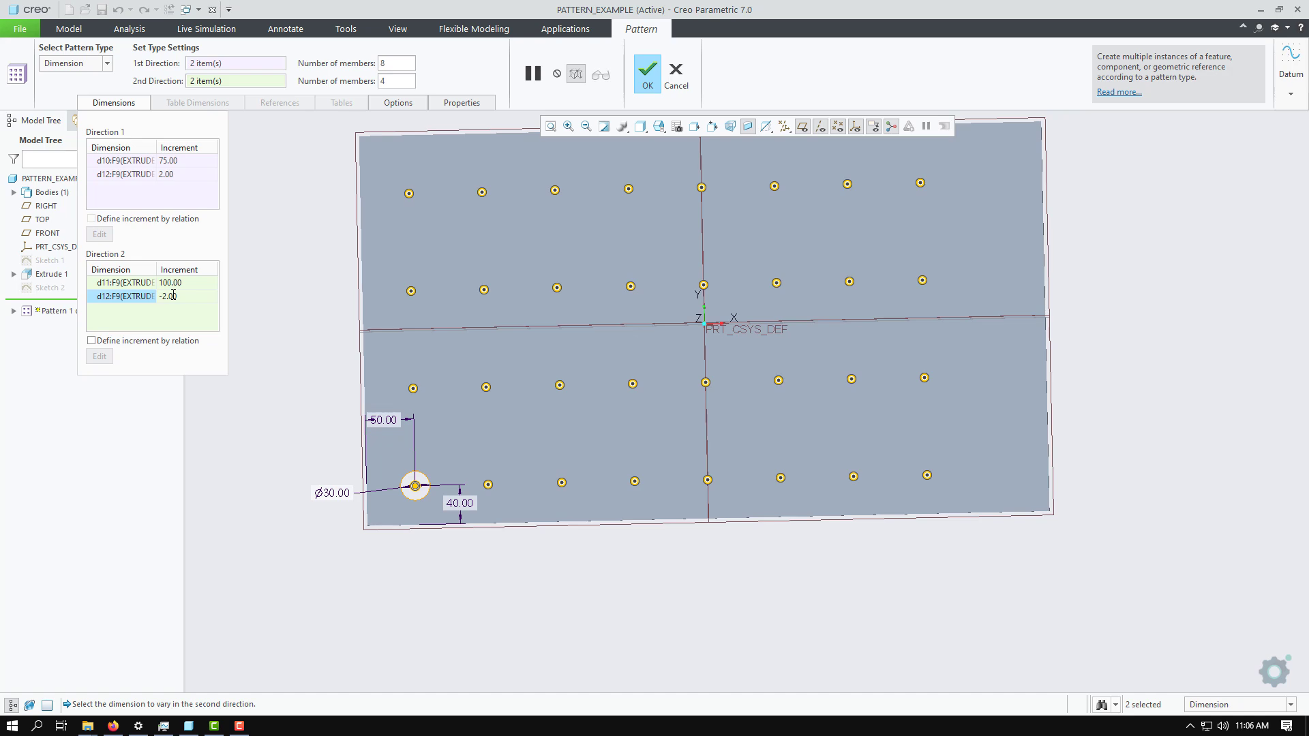
left_click(642, 83)
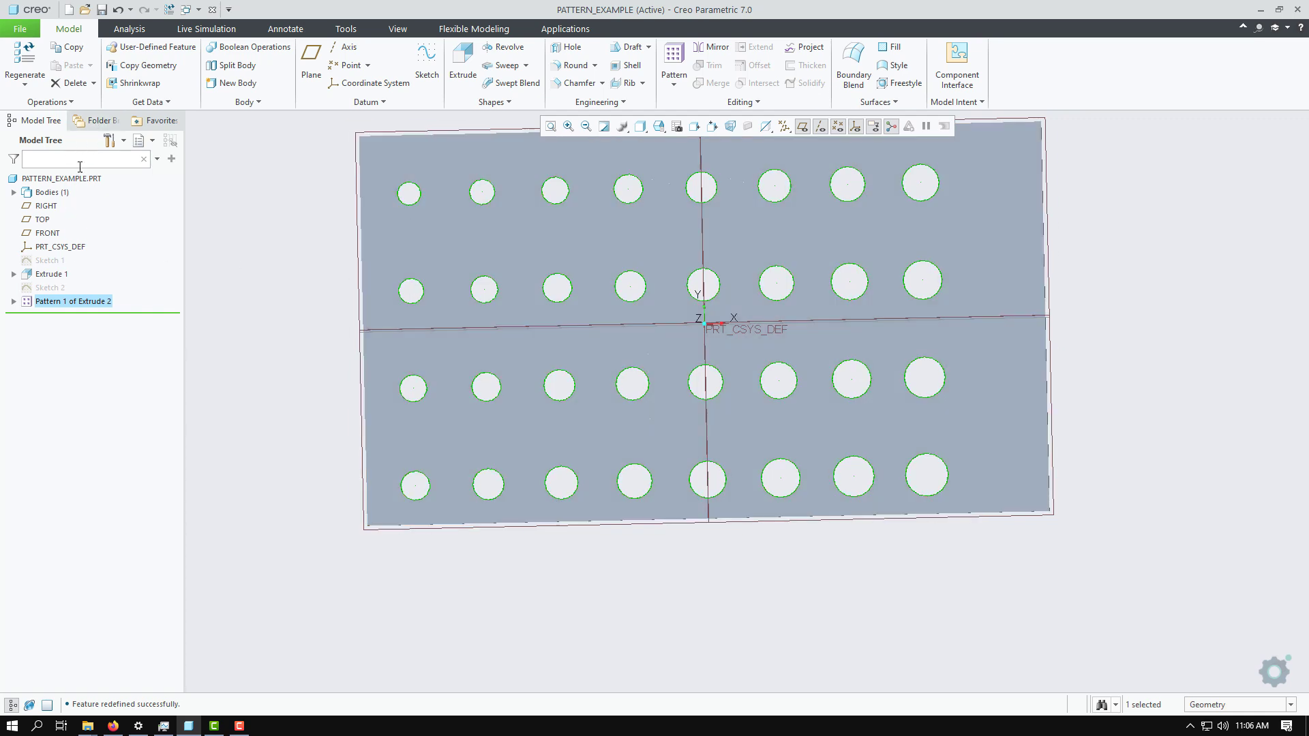
Edit the pattern's definition again, set the diameter's second-direction increment to -4 and apply the pattern
right_click(72, 302)
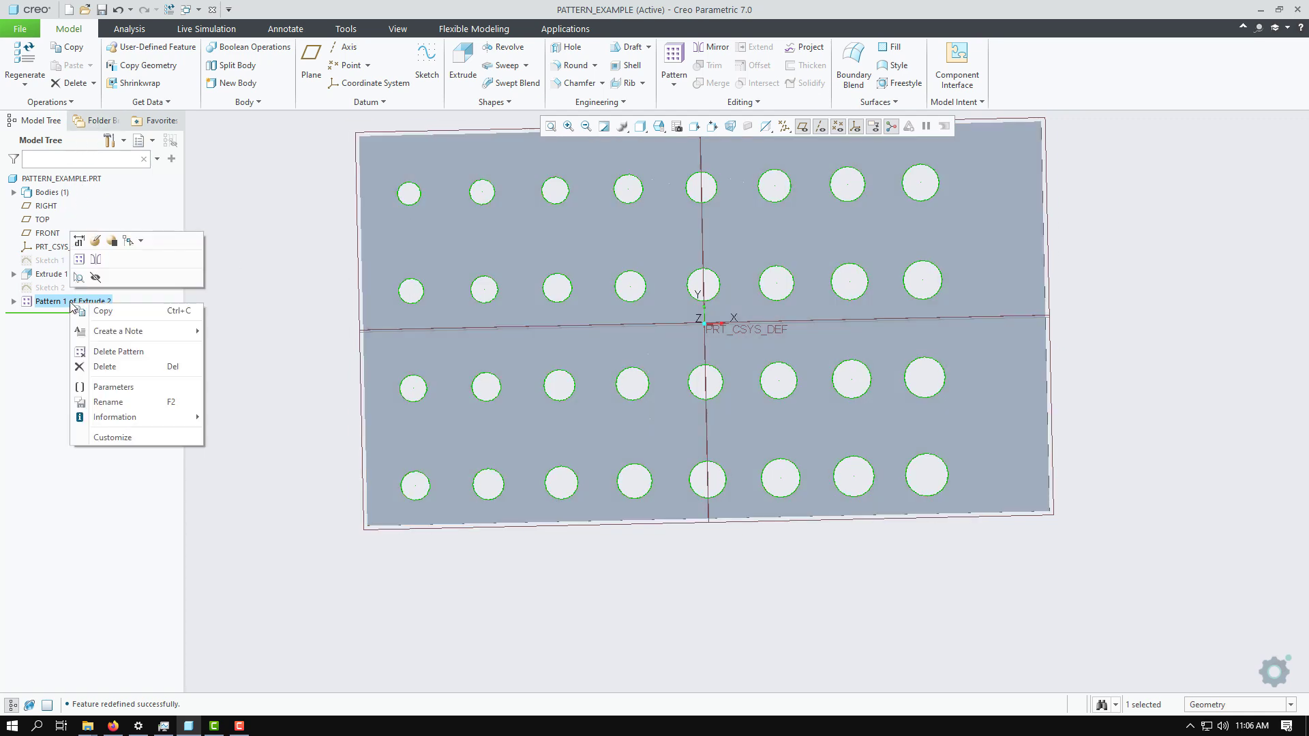
left_click(112, 242)
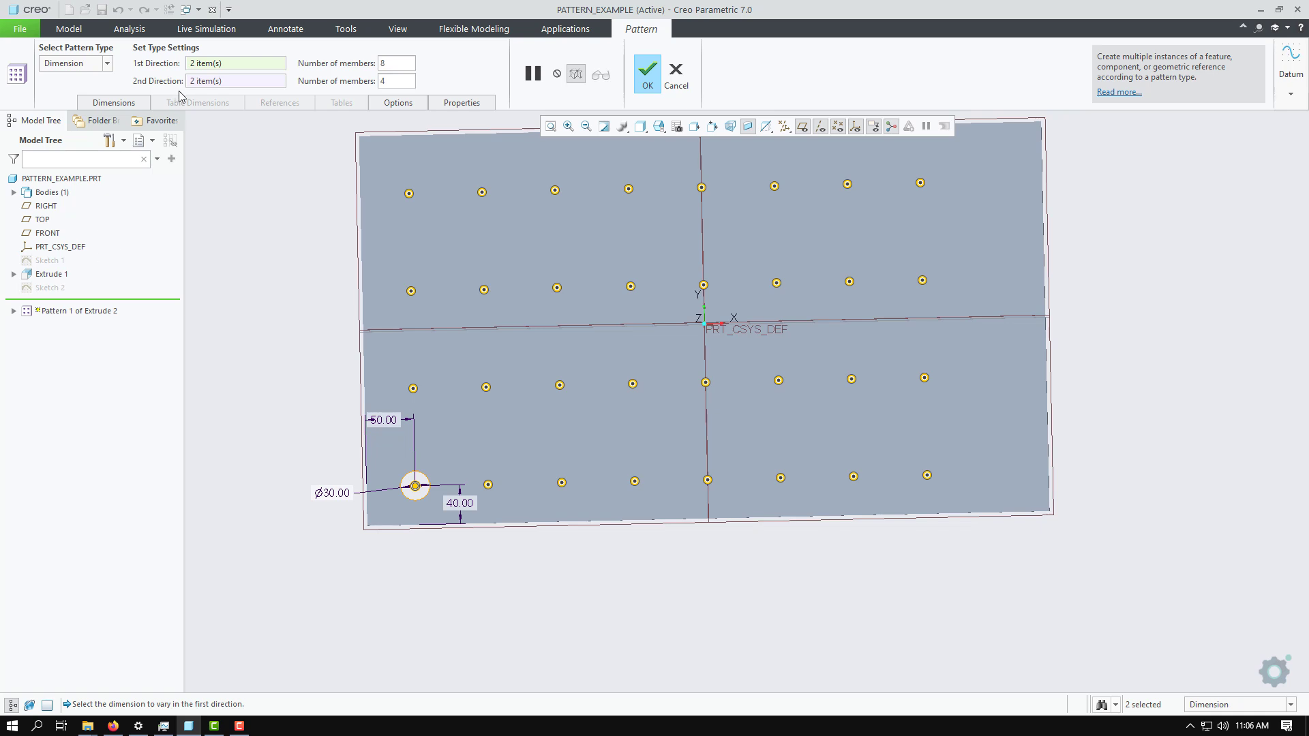
left_click(124, 101)
left_click(176, 298)
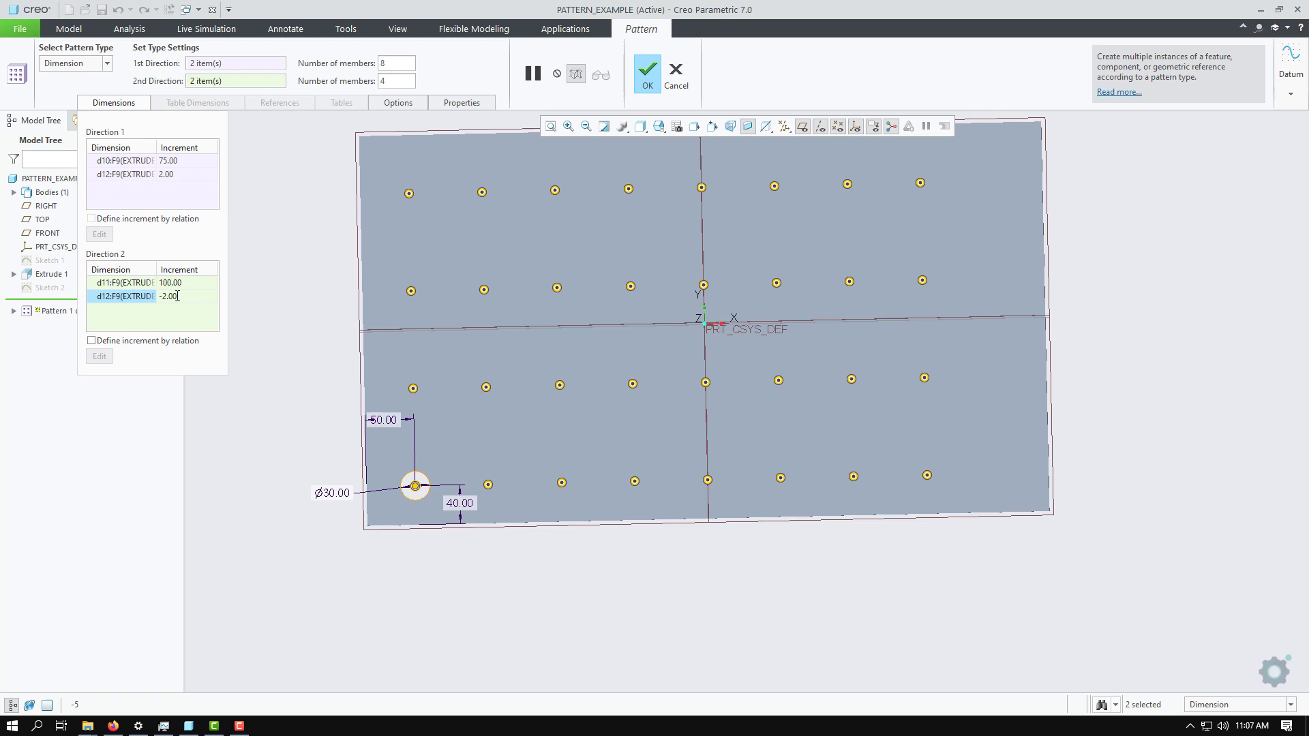
left_click(177, 296)
type("-")
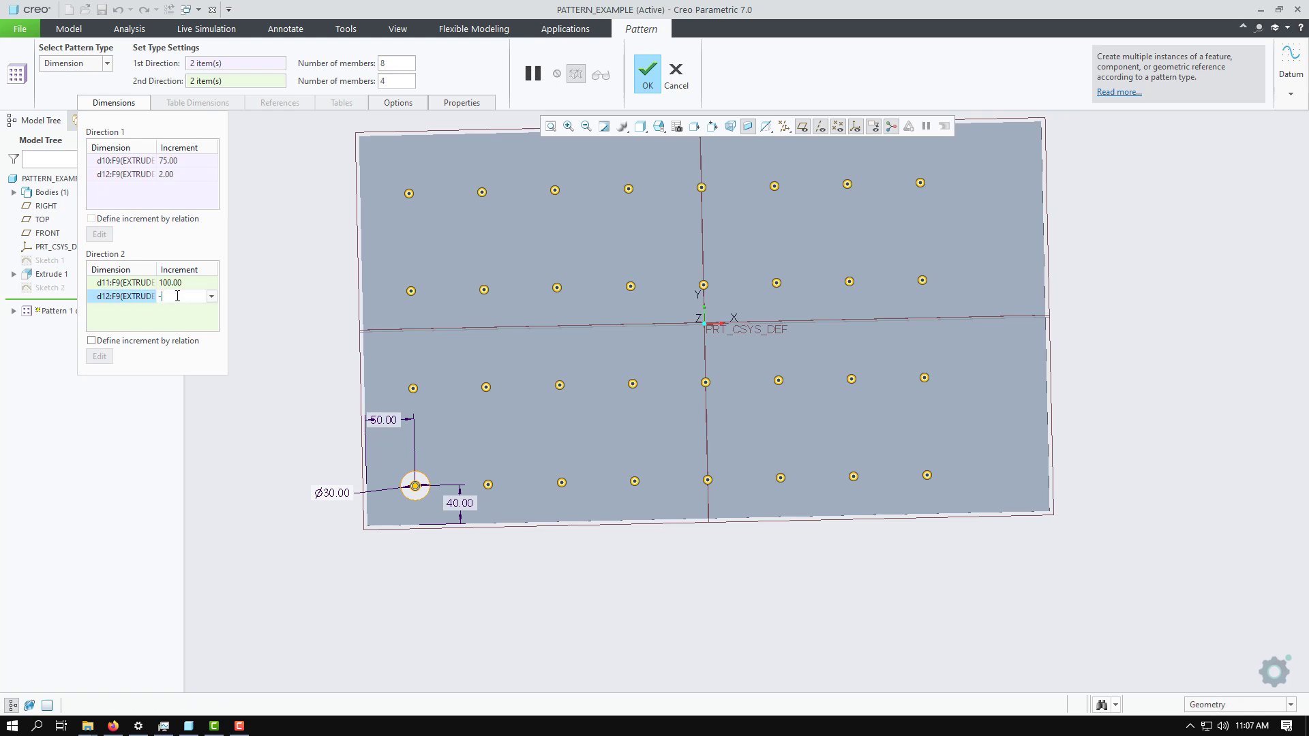
type("4")
key("Return")
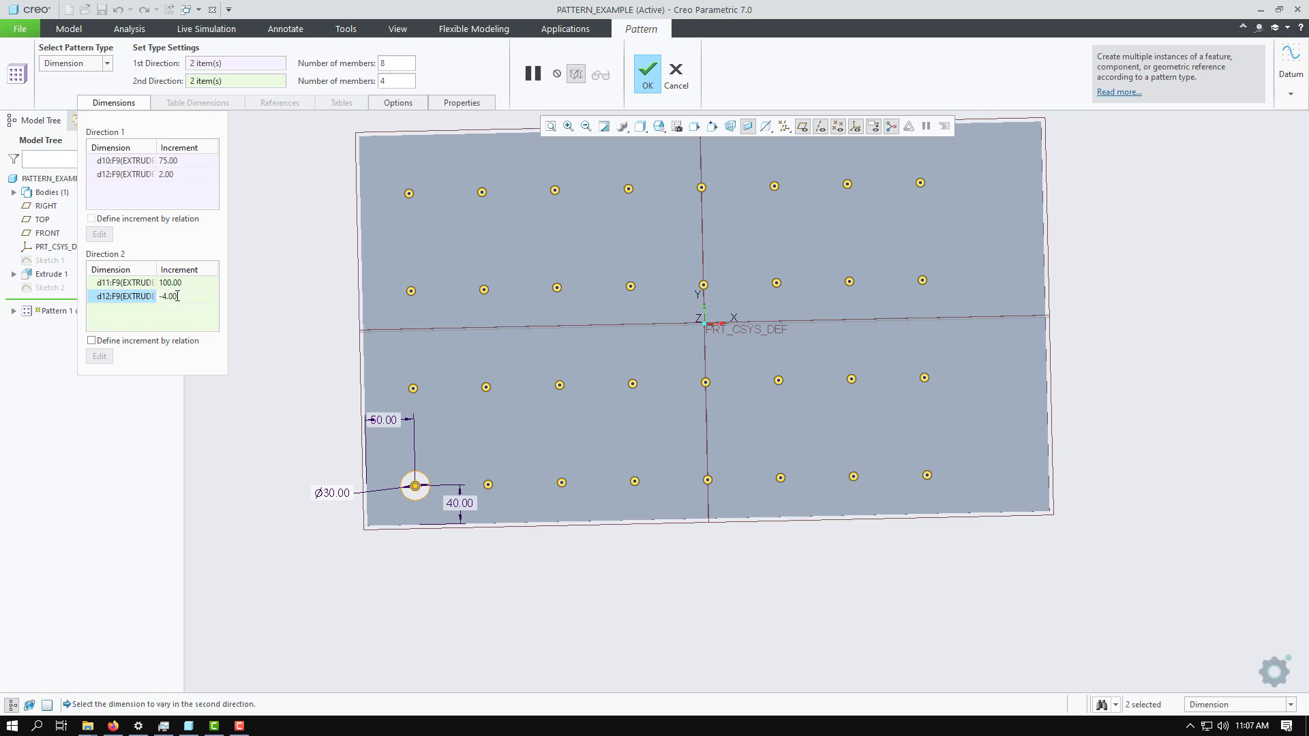
left_click(651, 77)
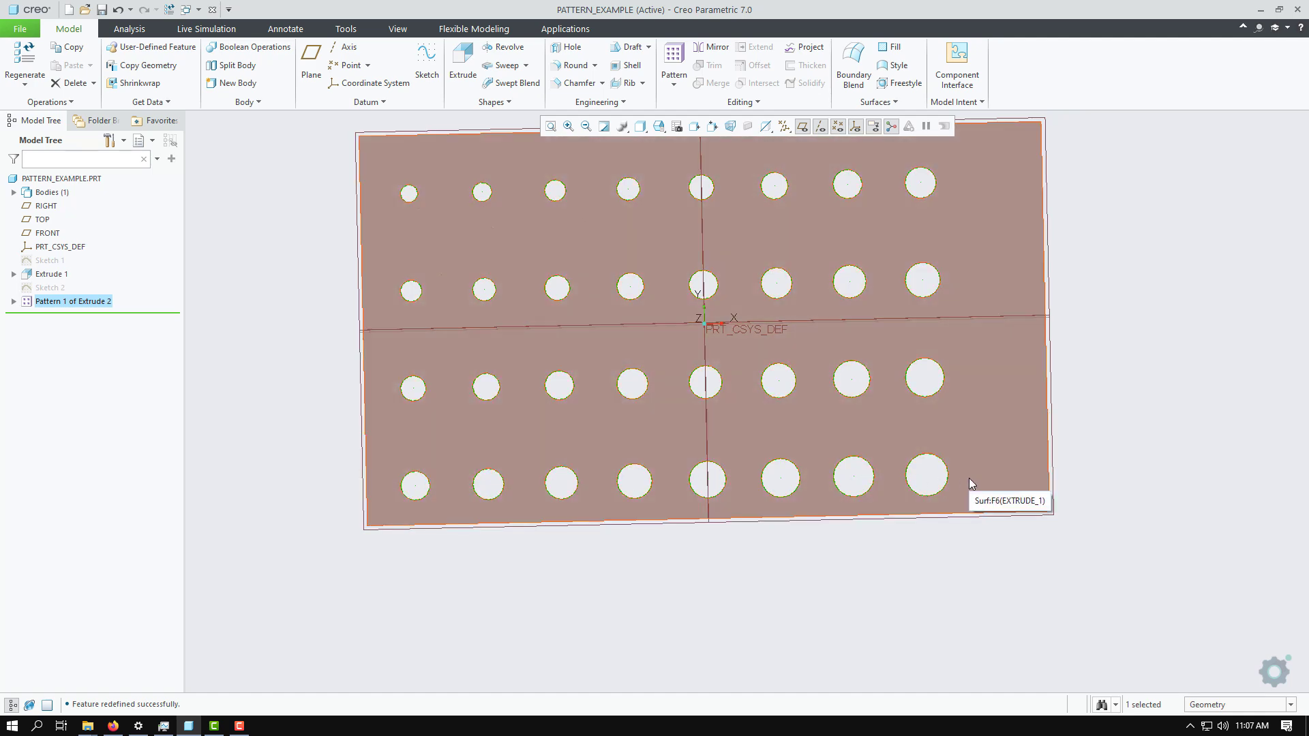
Reopen the hole pattern's definition and change its pattern type to Direction
middle_click_drag(871, 594, 870, 563)
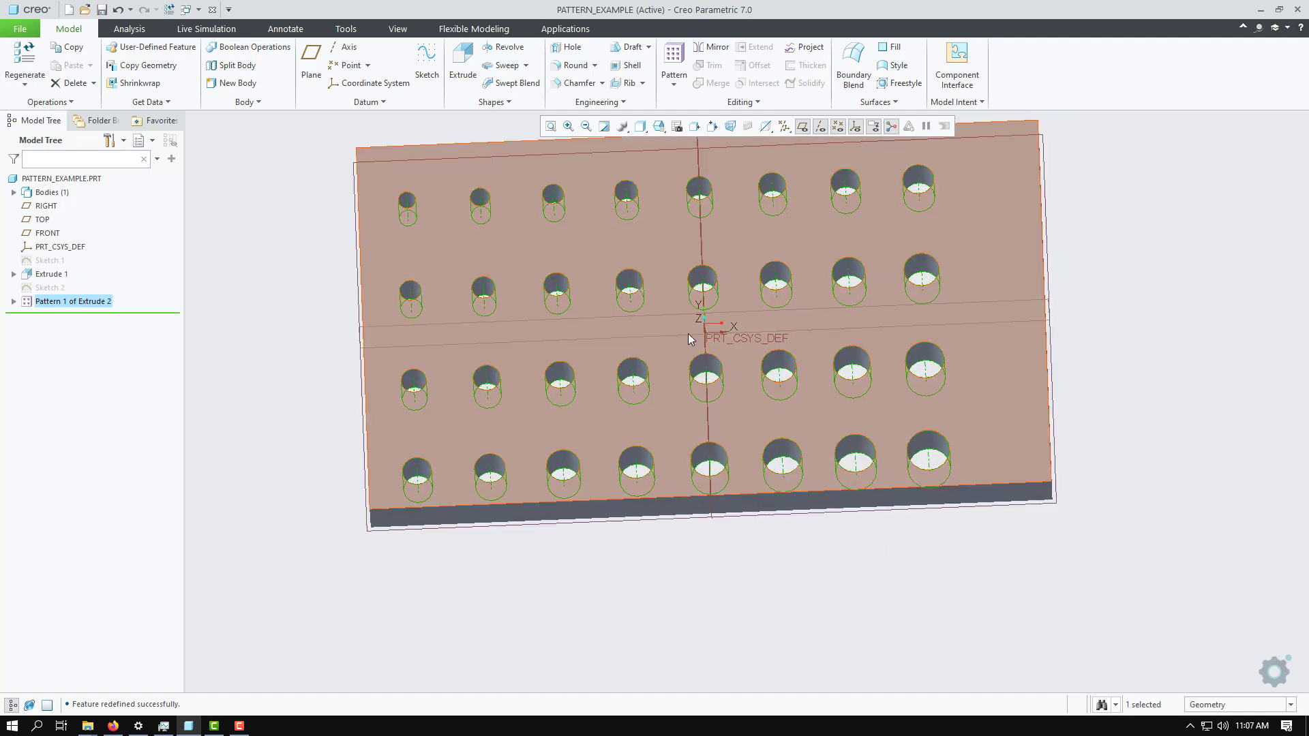
right_click(66, 308)
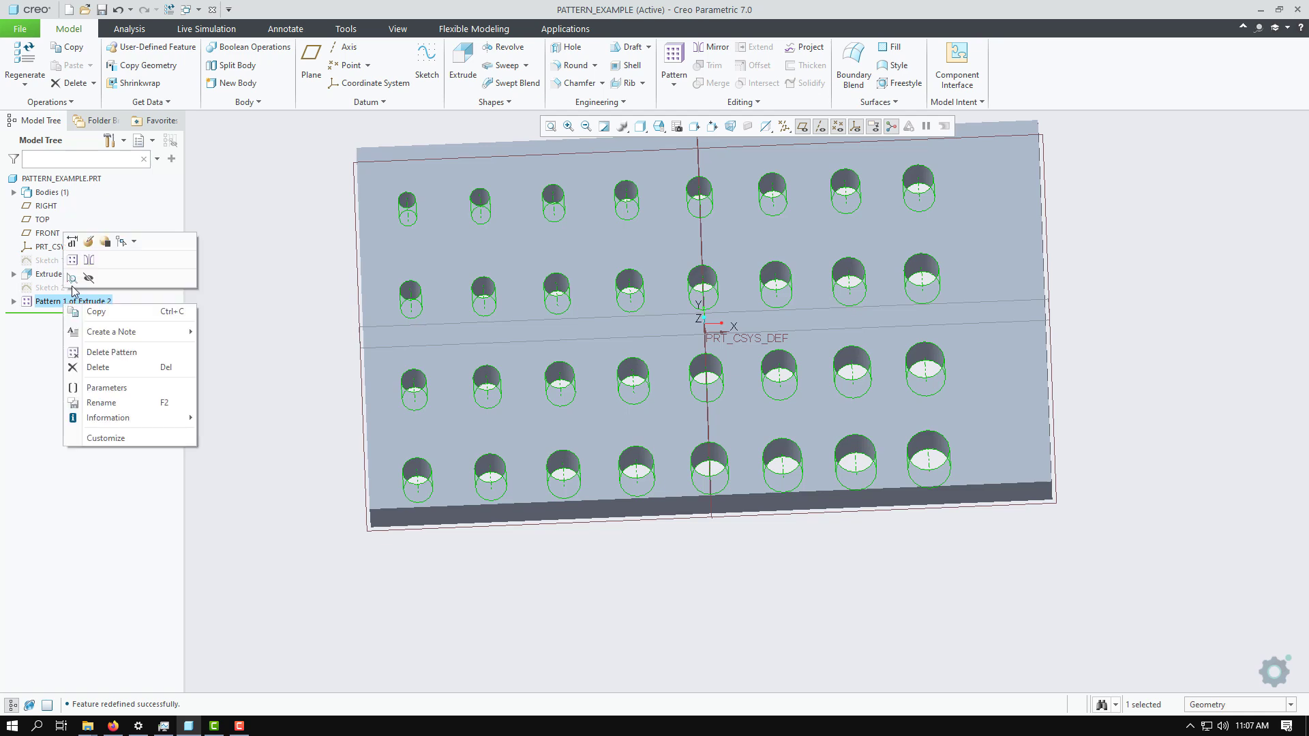
left_click(89, 243)
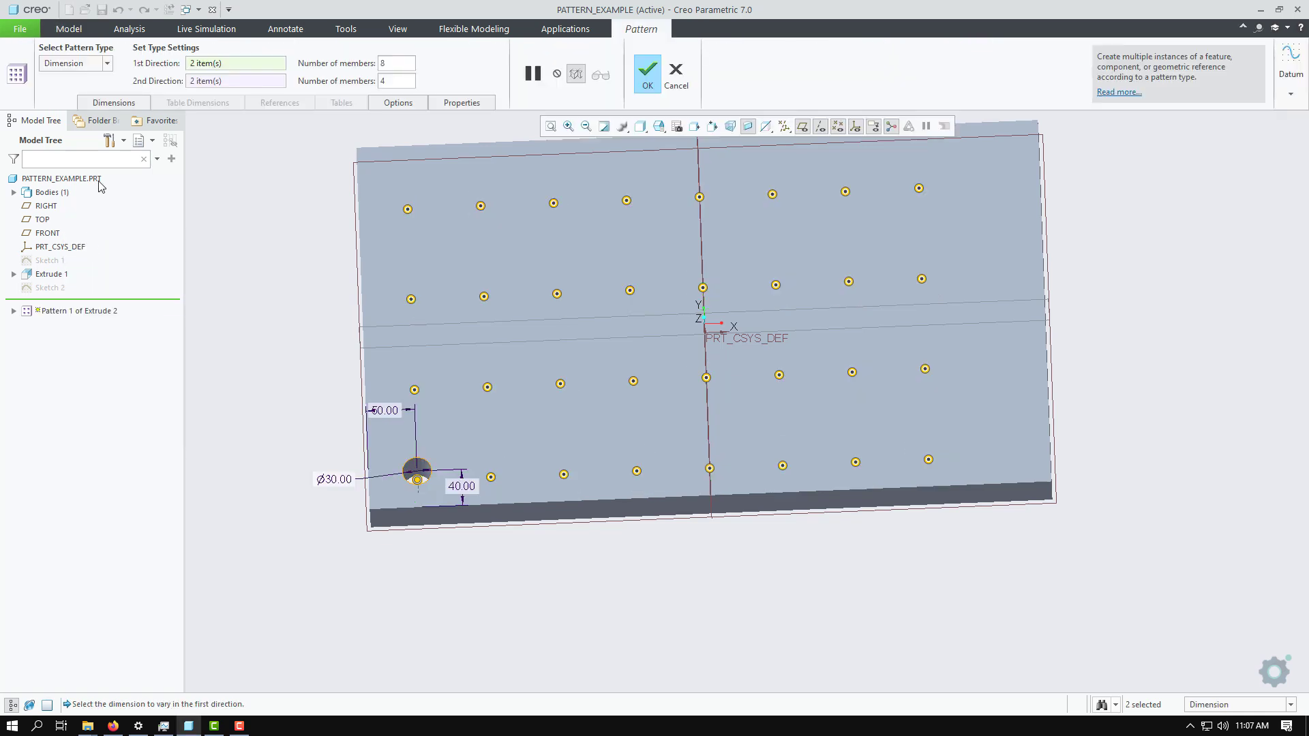
left_click(108, 63)
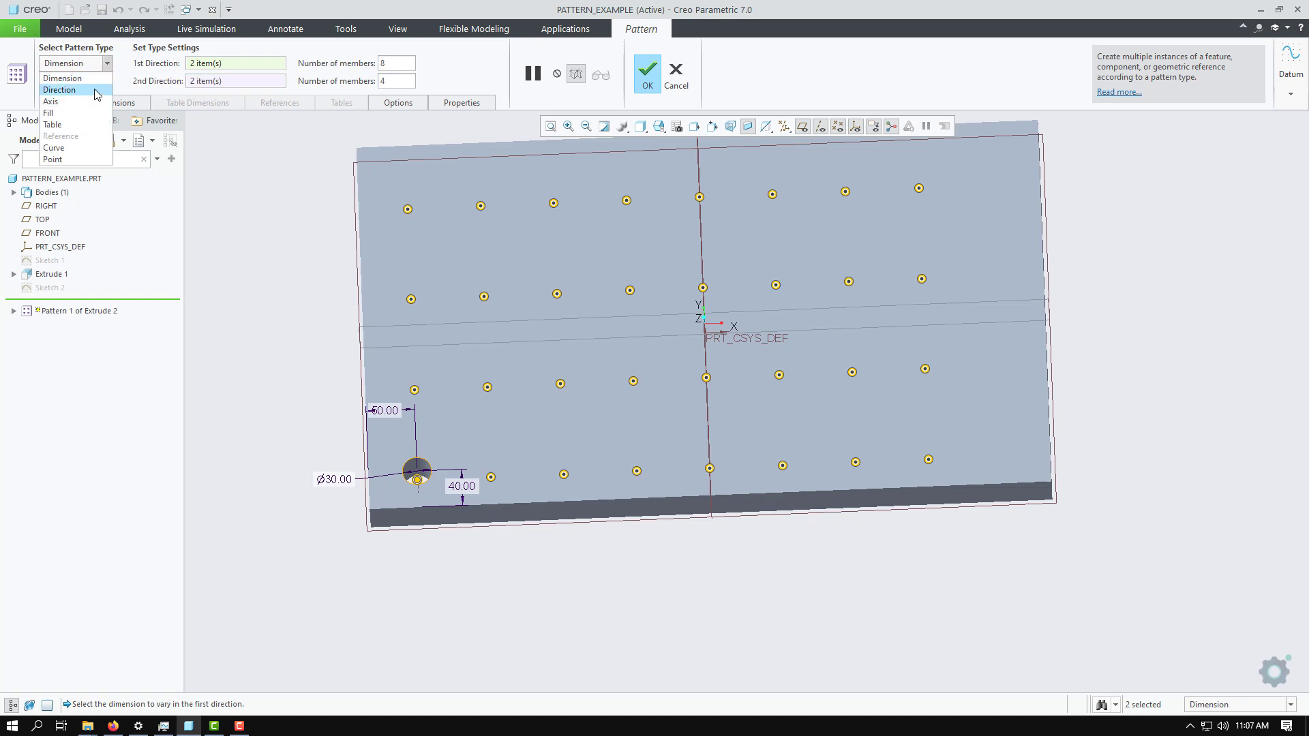
left_click(95, 90)
left_click(833, 394)
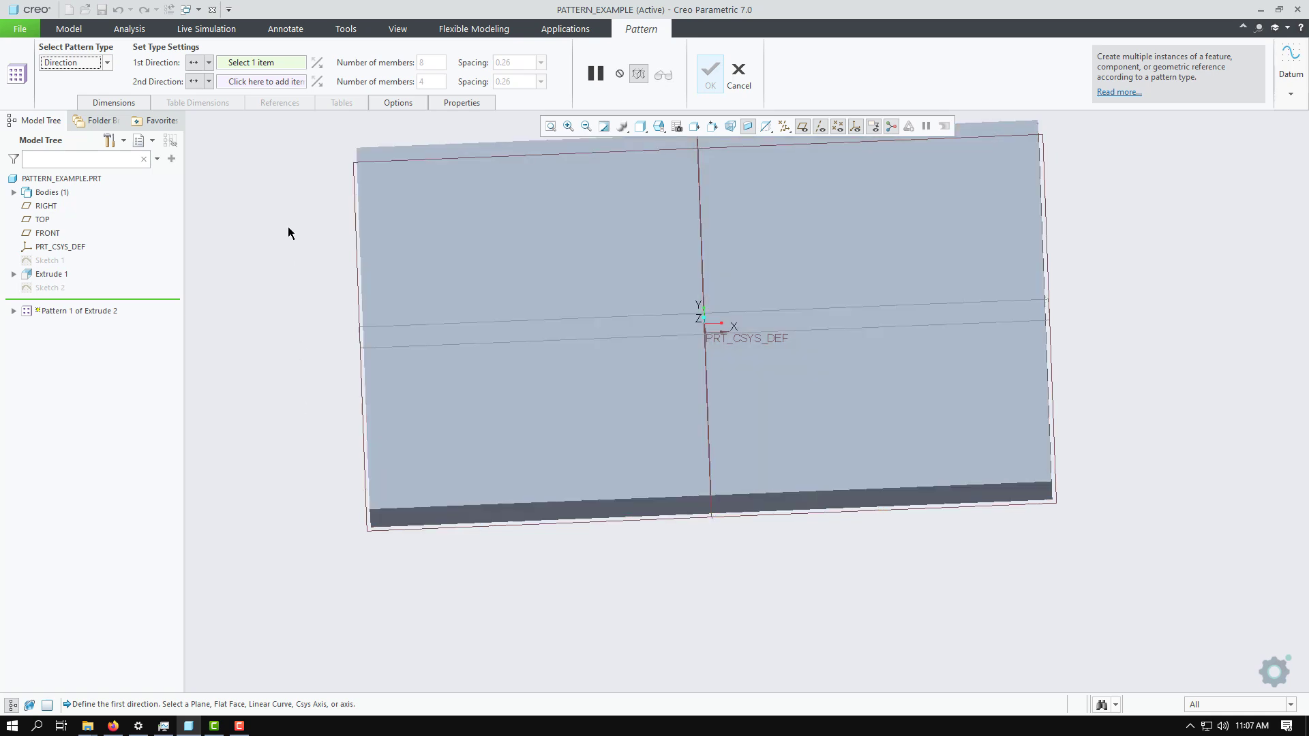
Try the plate's large front face as the first-direction reference and remove it again
mouse_move(283, 196)
middle_mouse_down()
mouse_move(286, 208)
mouse_move(286, 170)
middle_mouse_up()
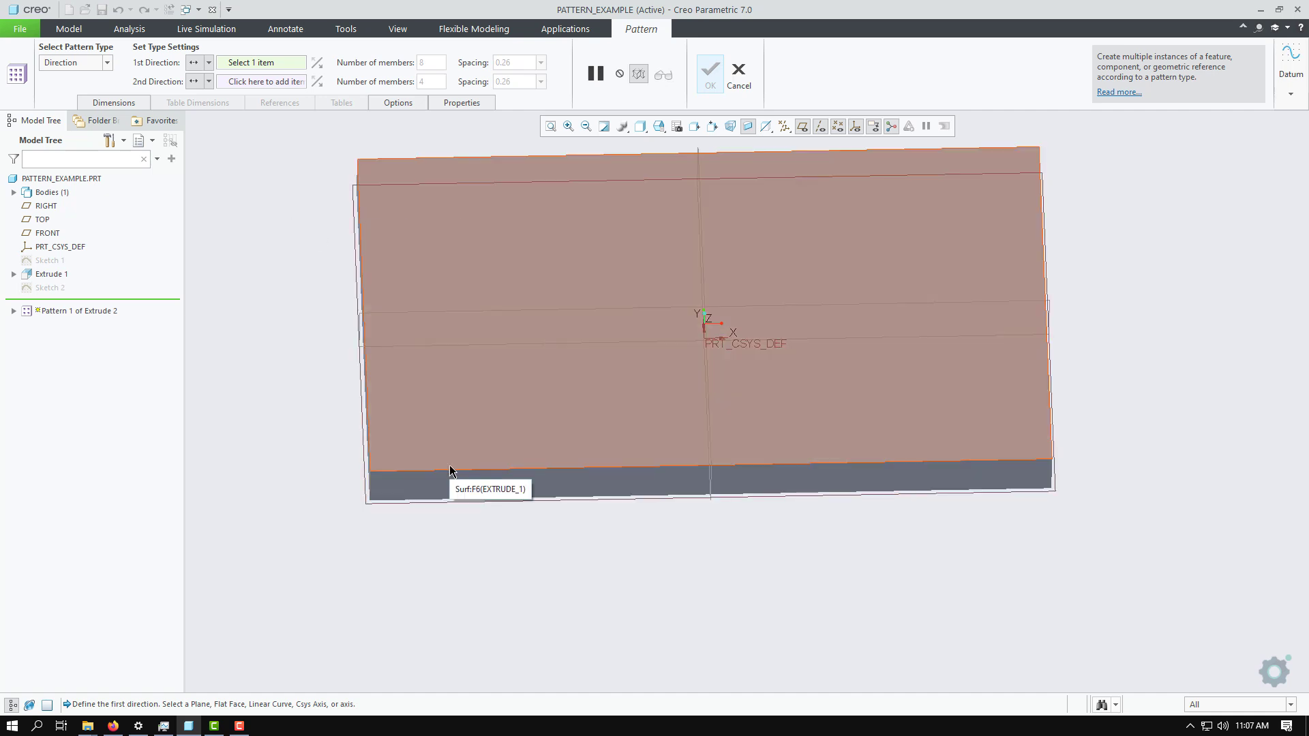
left_click(543, 397)
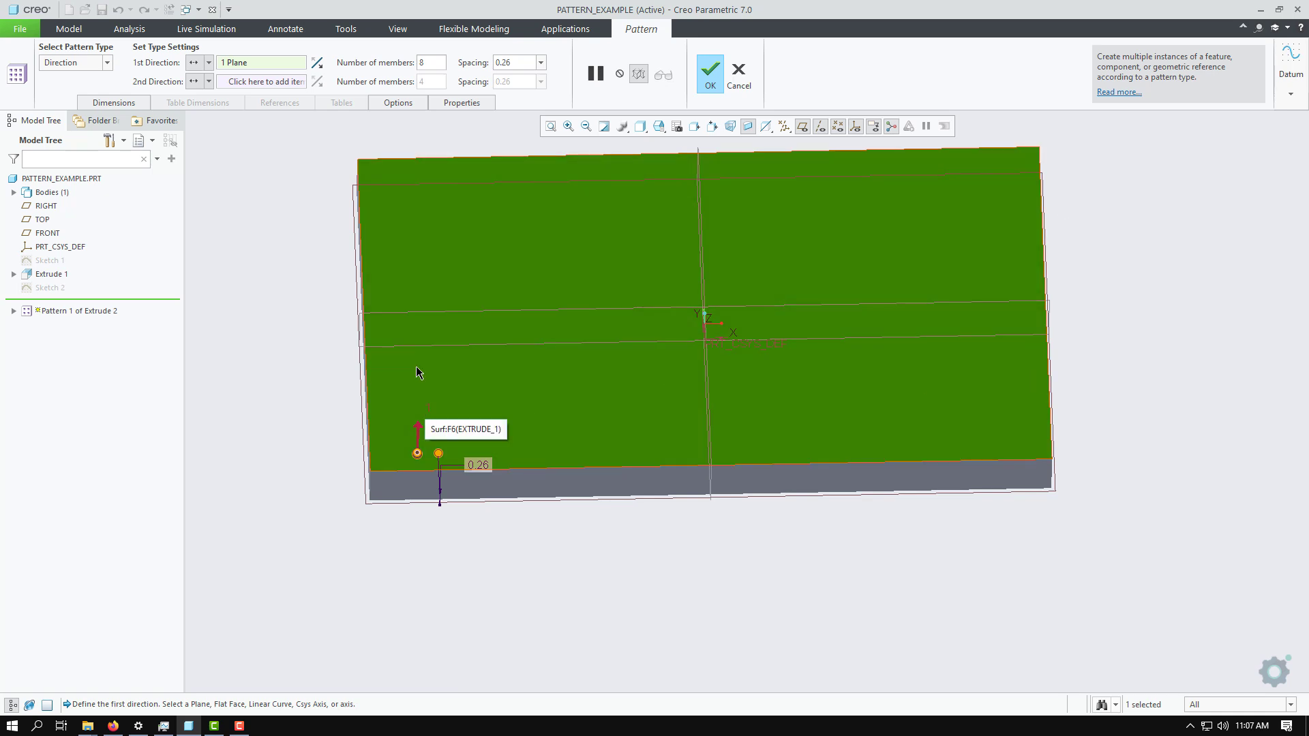
left_click(263, 67)
right_click(263, 66)
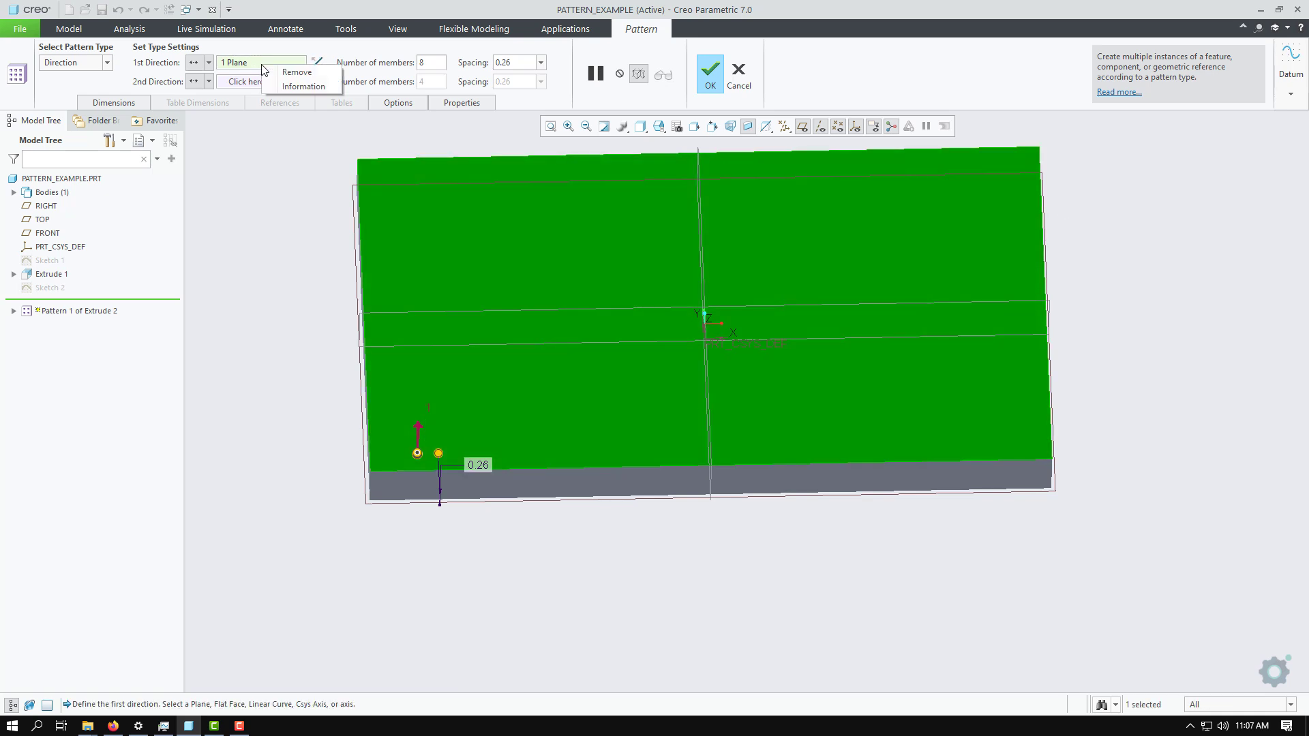
left_click(286, 72)
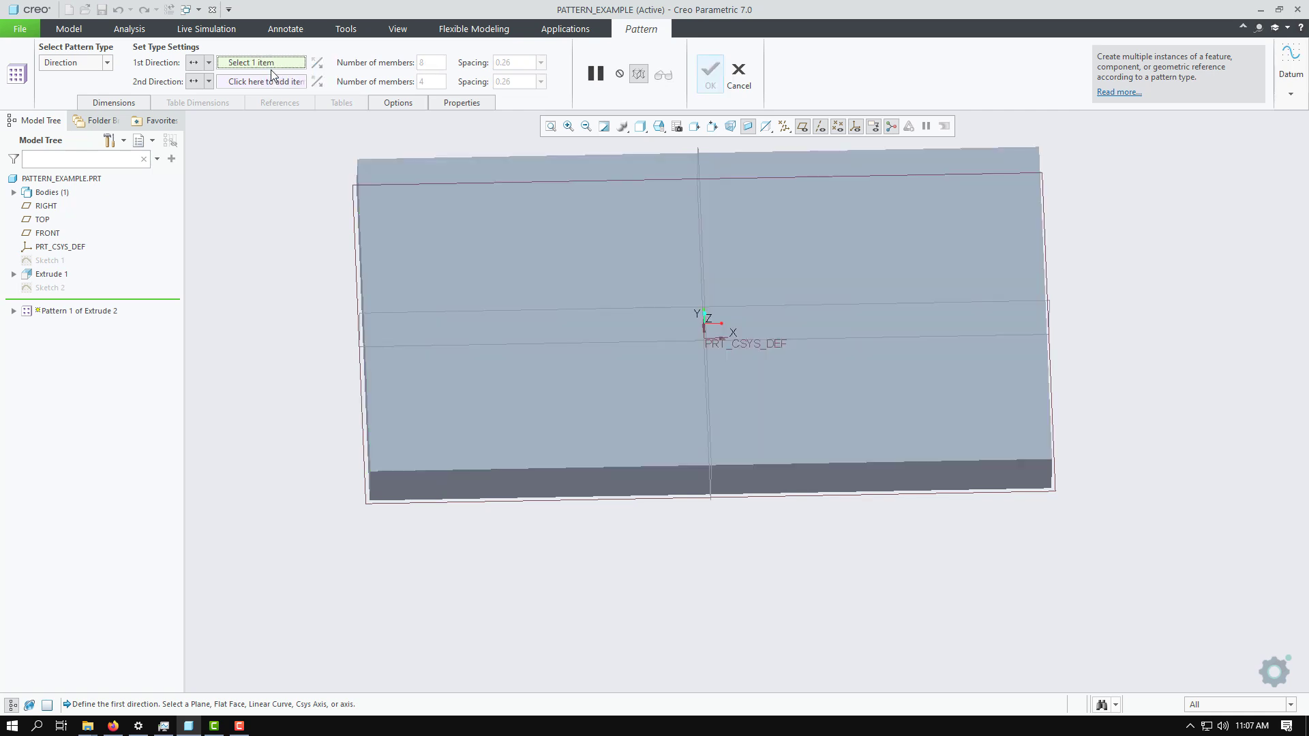
Use the plate's lower long edge as the first-direction reference and set the spacing to 75
left_click(533, 472)
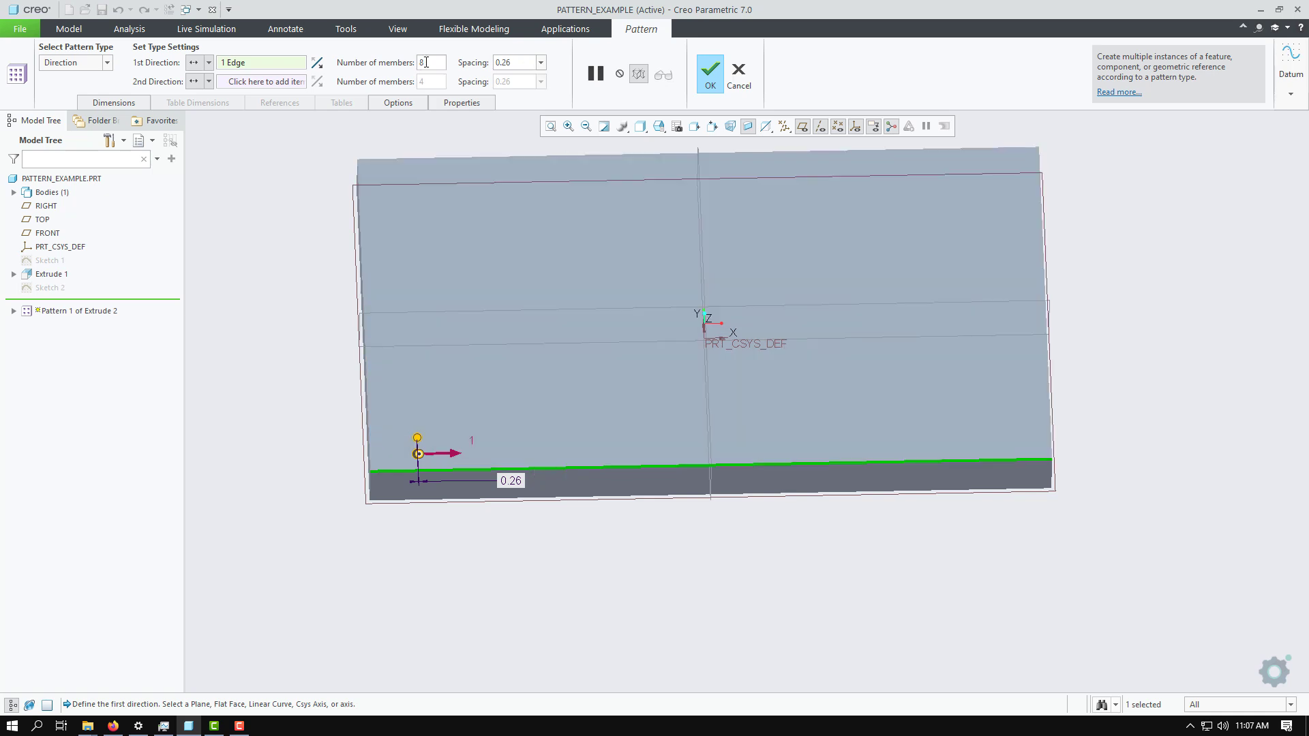
key("Tab")
type("75")
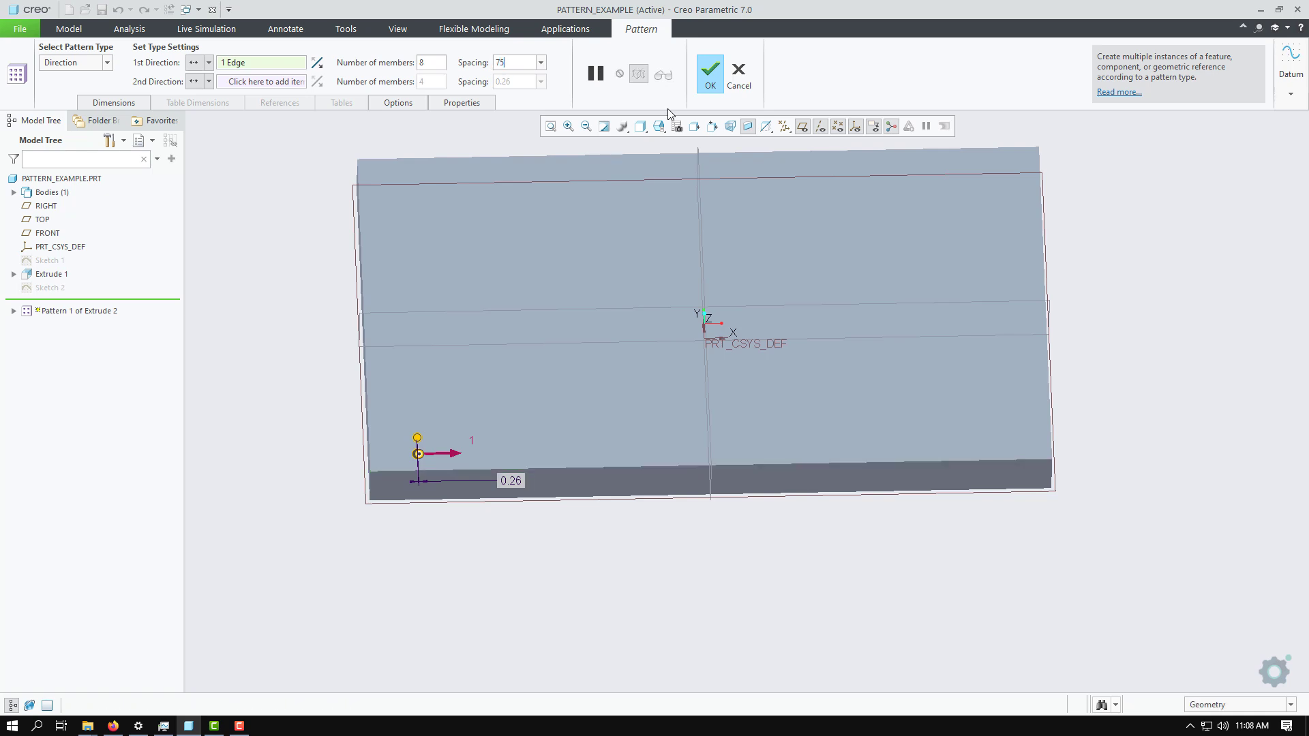
key("Return")
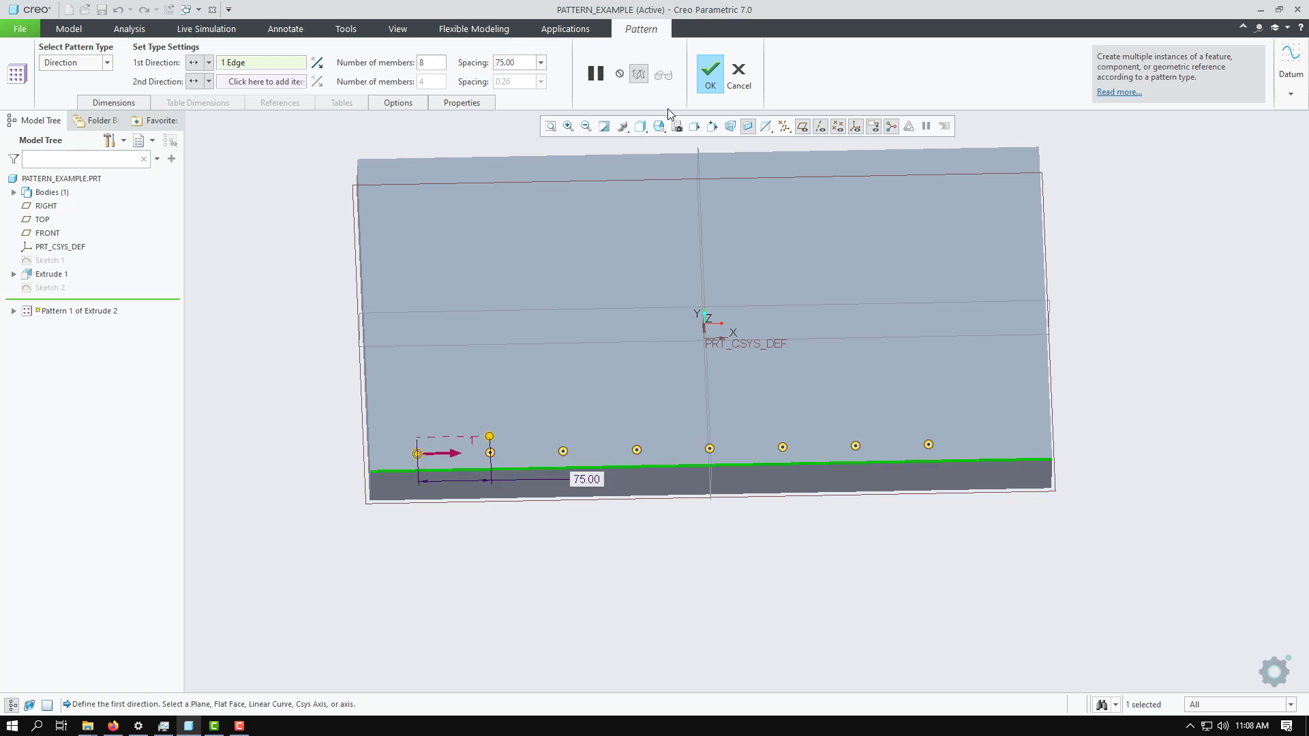
Set the first direction's spacing to 80 and apply the direction pattern
left_click_drag(518, 61, 454, 60)
type("80")
key("Return")
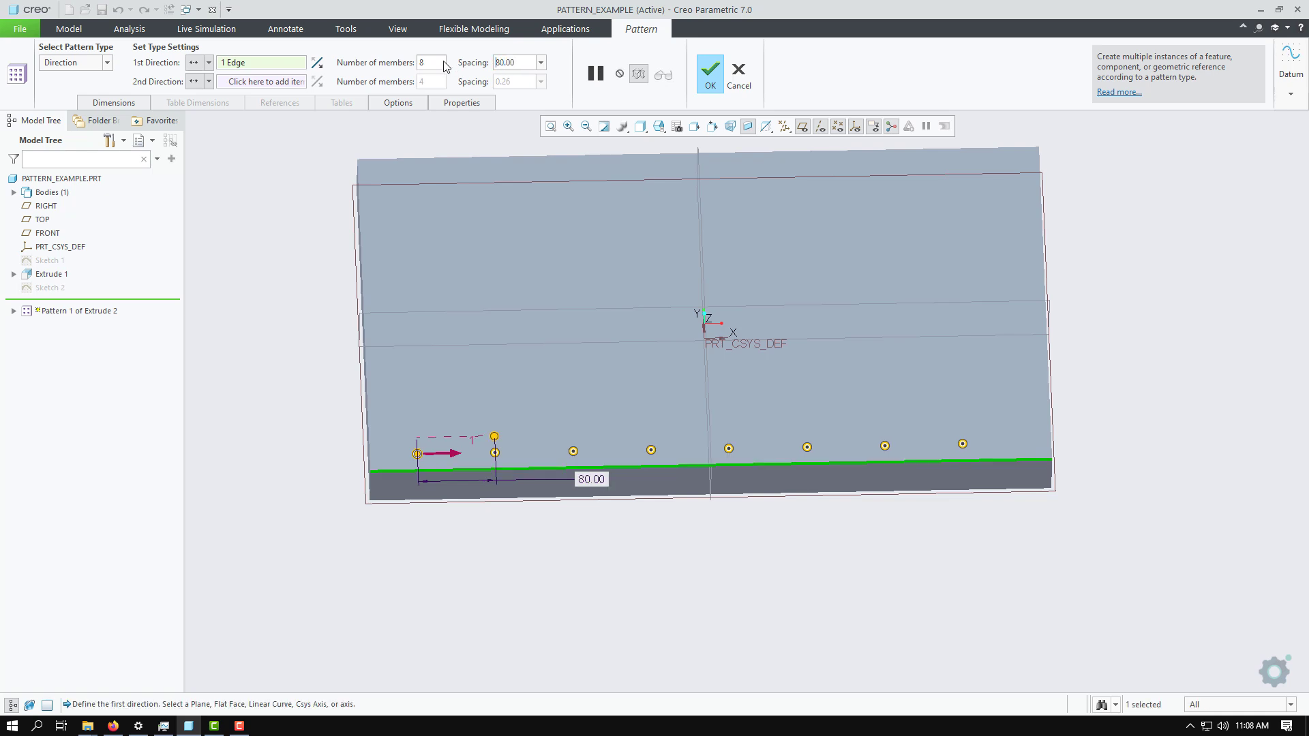
middle_click_drag(267, 239, 266, 276)
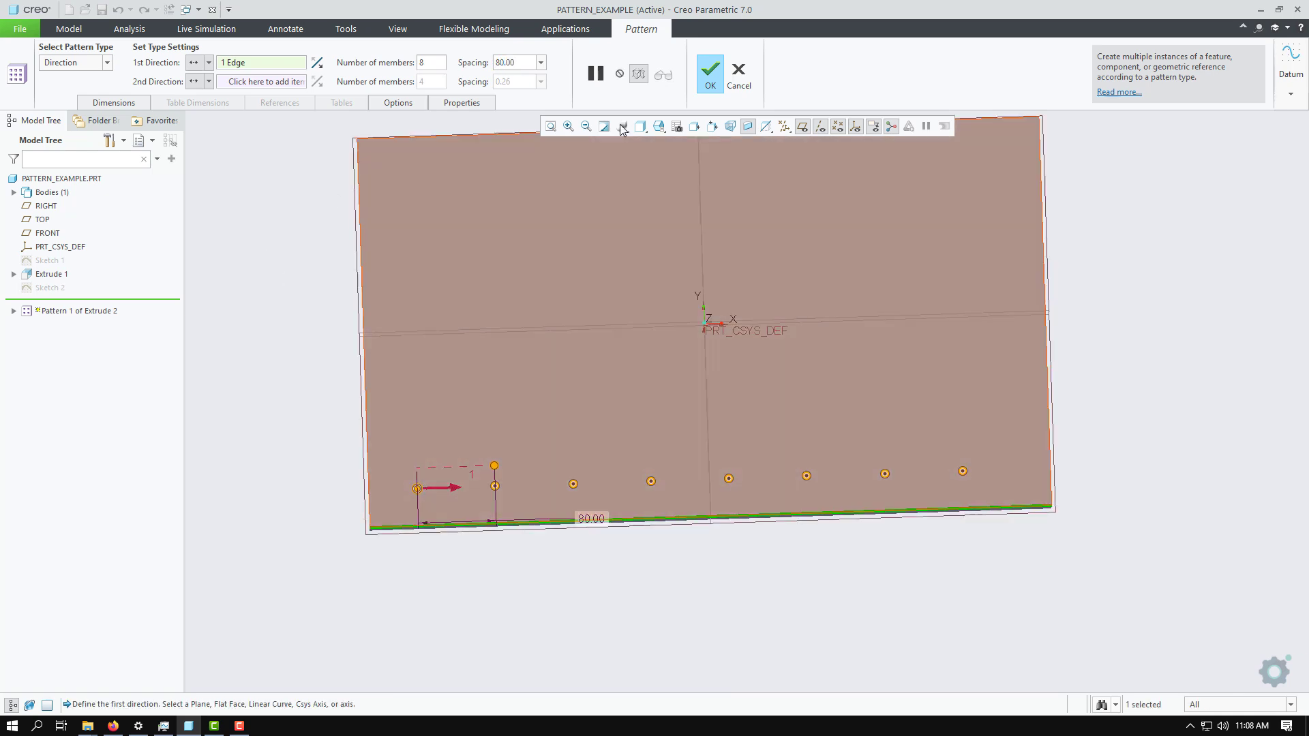
left_click(705, 76)
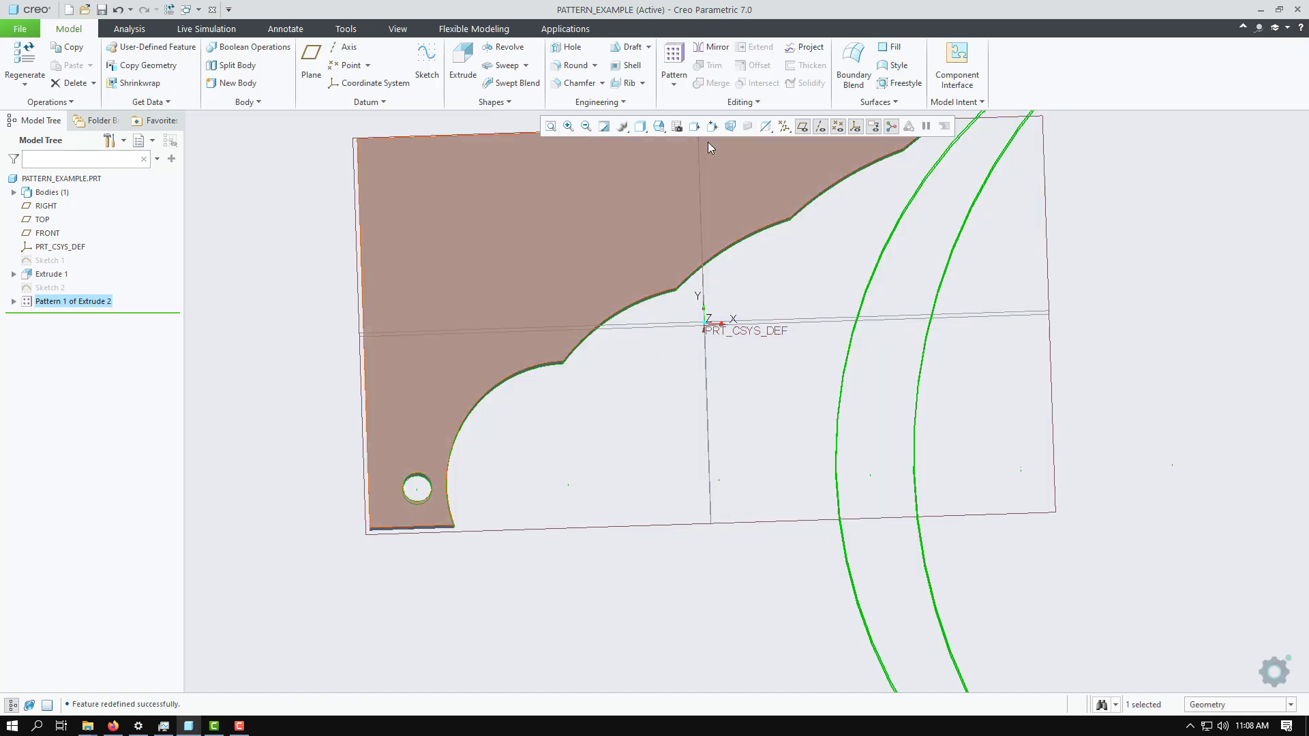
scroll(587, 435, "down", 5)
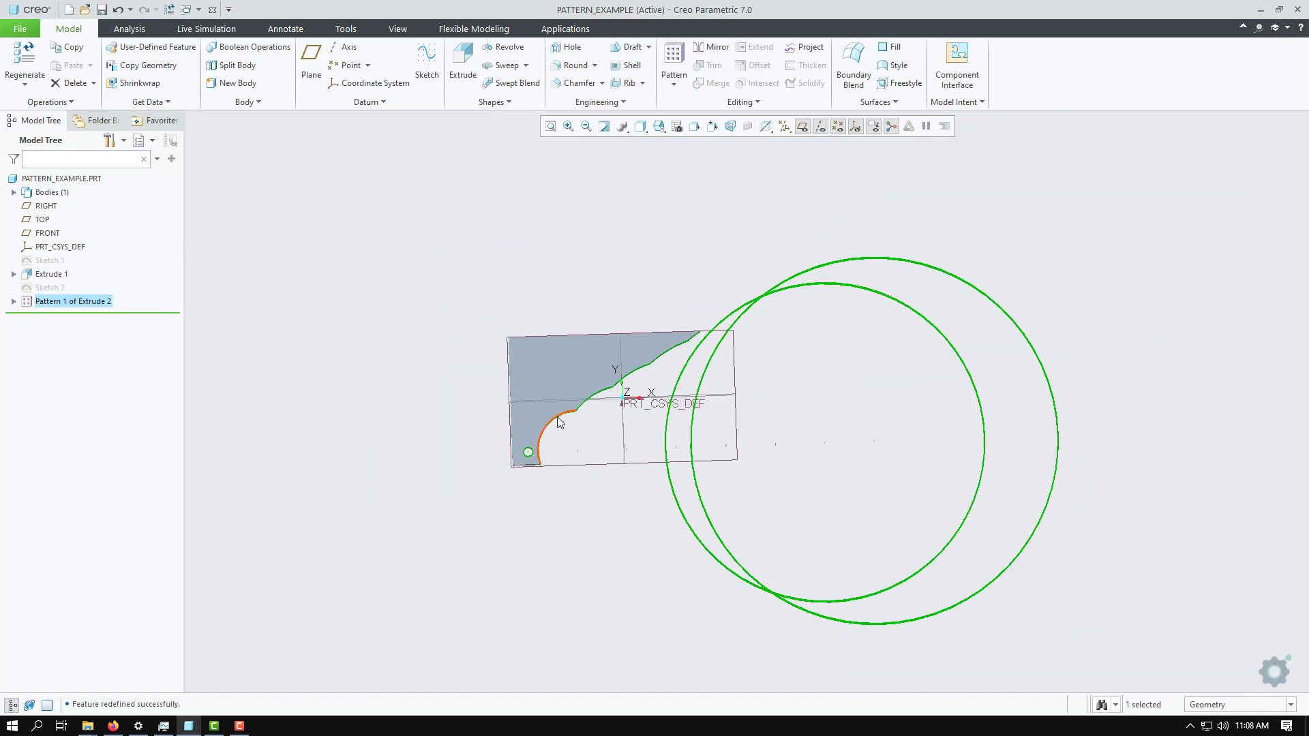
scroll(558, 423, "up", 1)
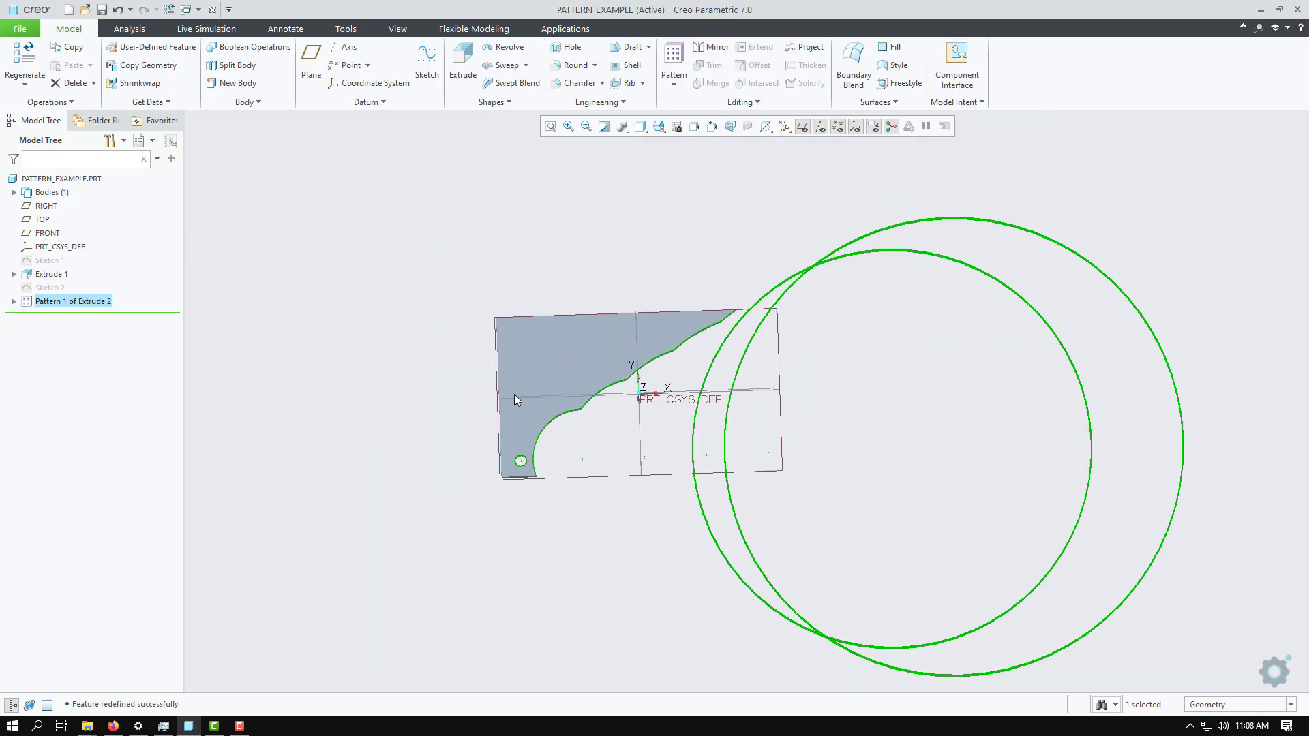
Edit the pattern's definition again, remove all varying dimensions from direction 1 and apply the pattern
right_click(49, 305)
left_click(74, 238)
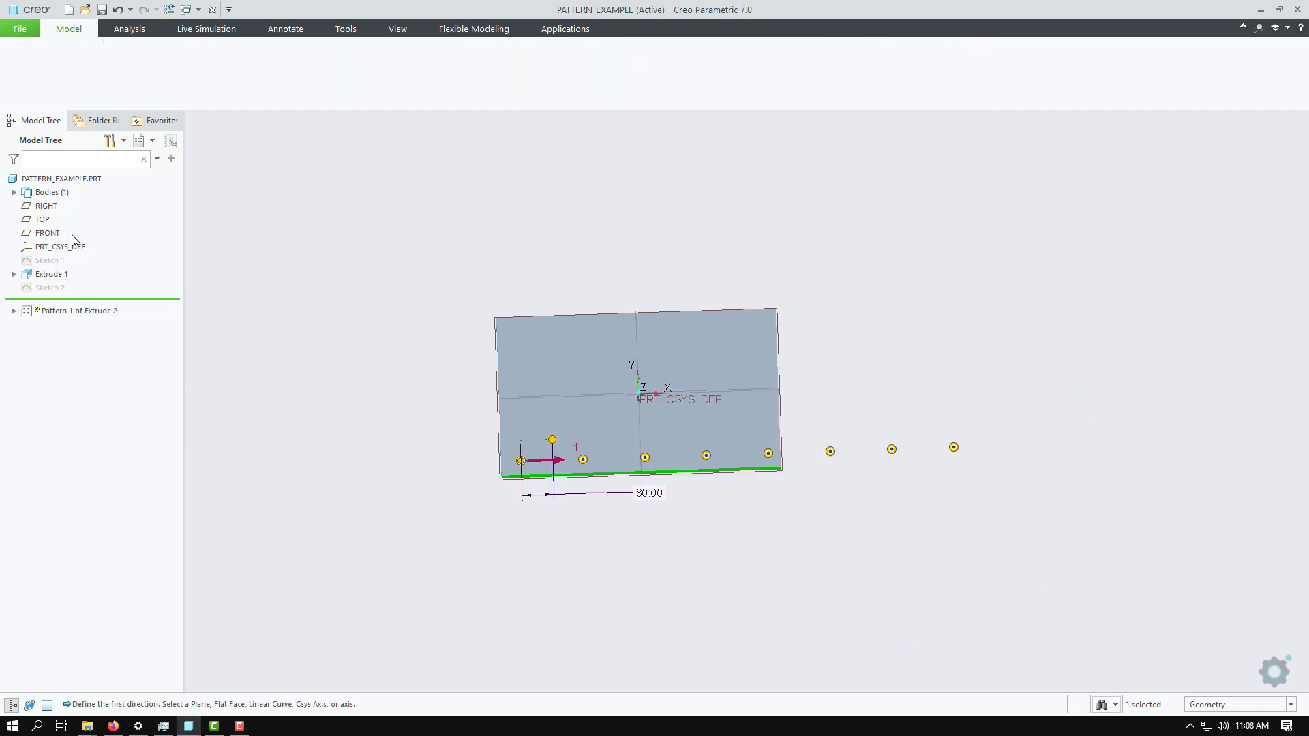
left_click(102, 104)
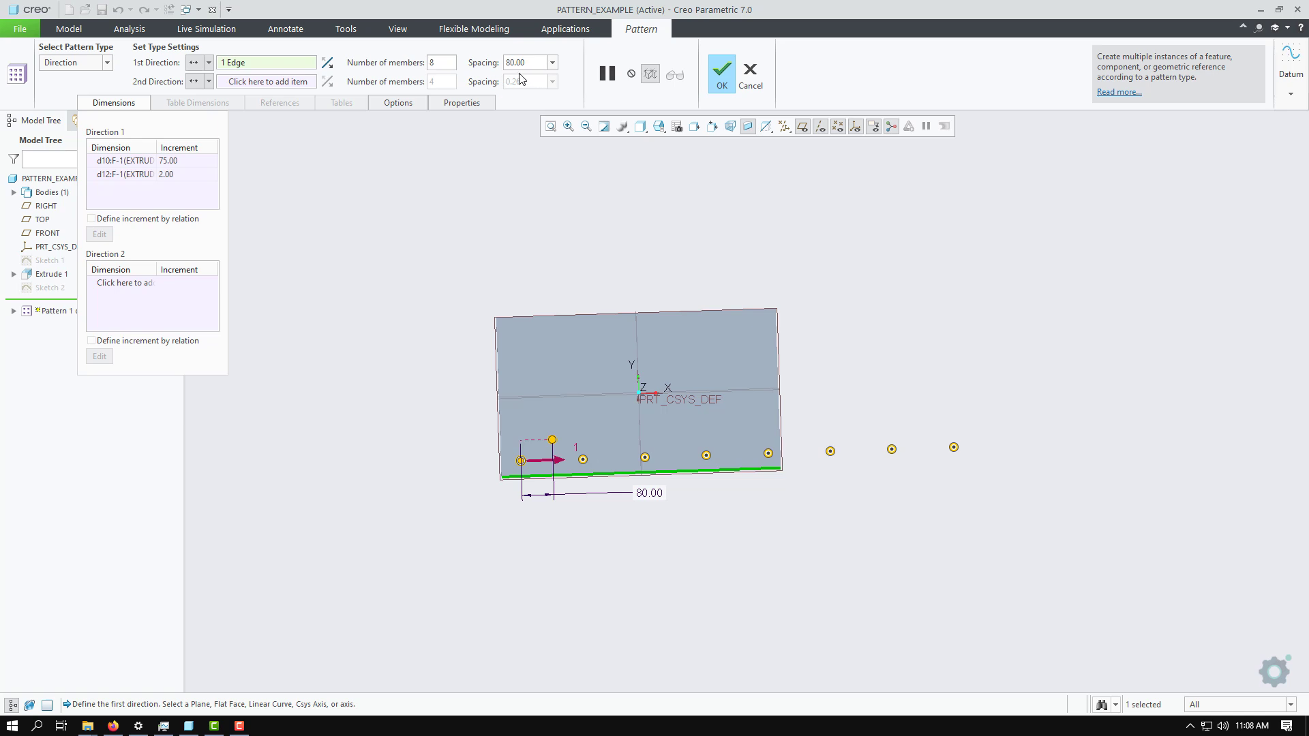
right_click(114, 166)
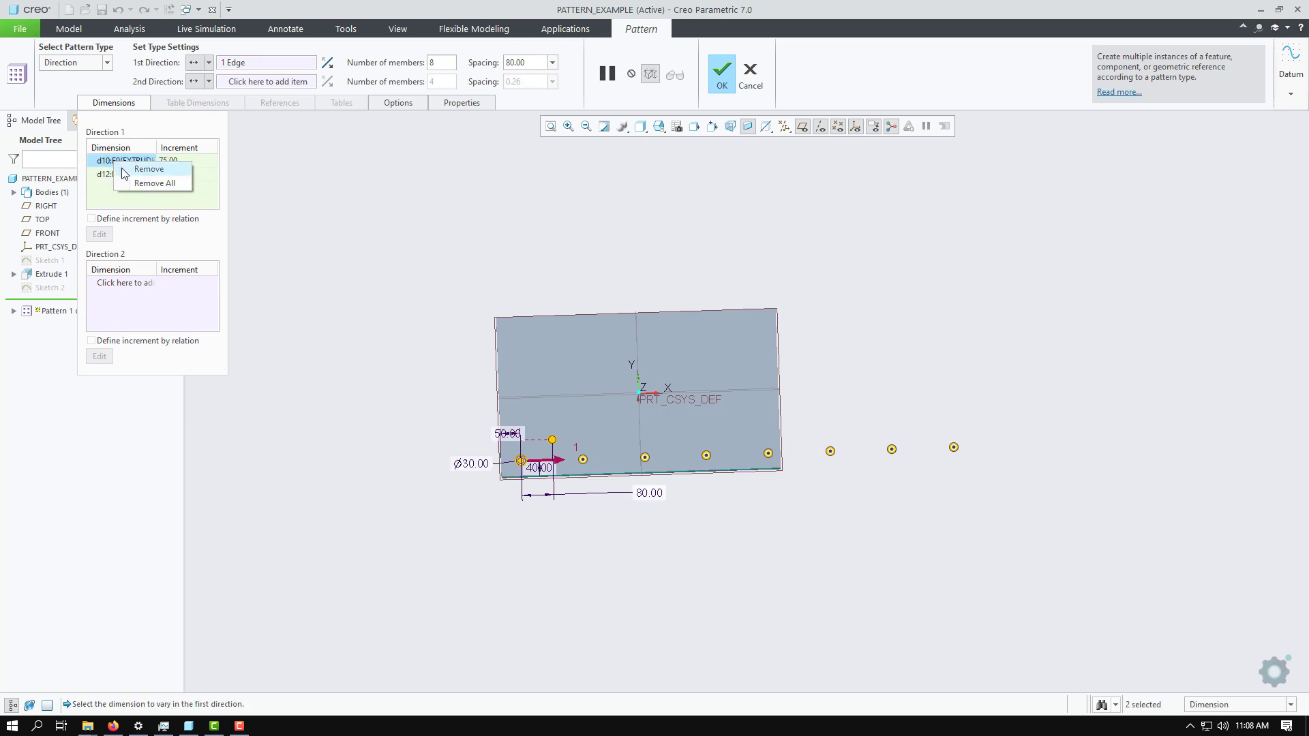
left_click(129, 191)
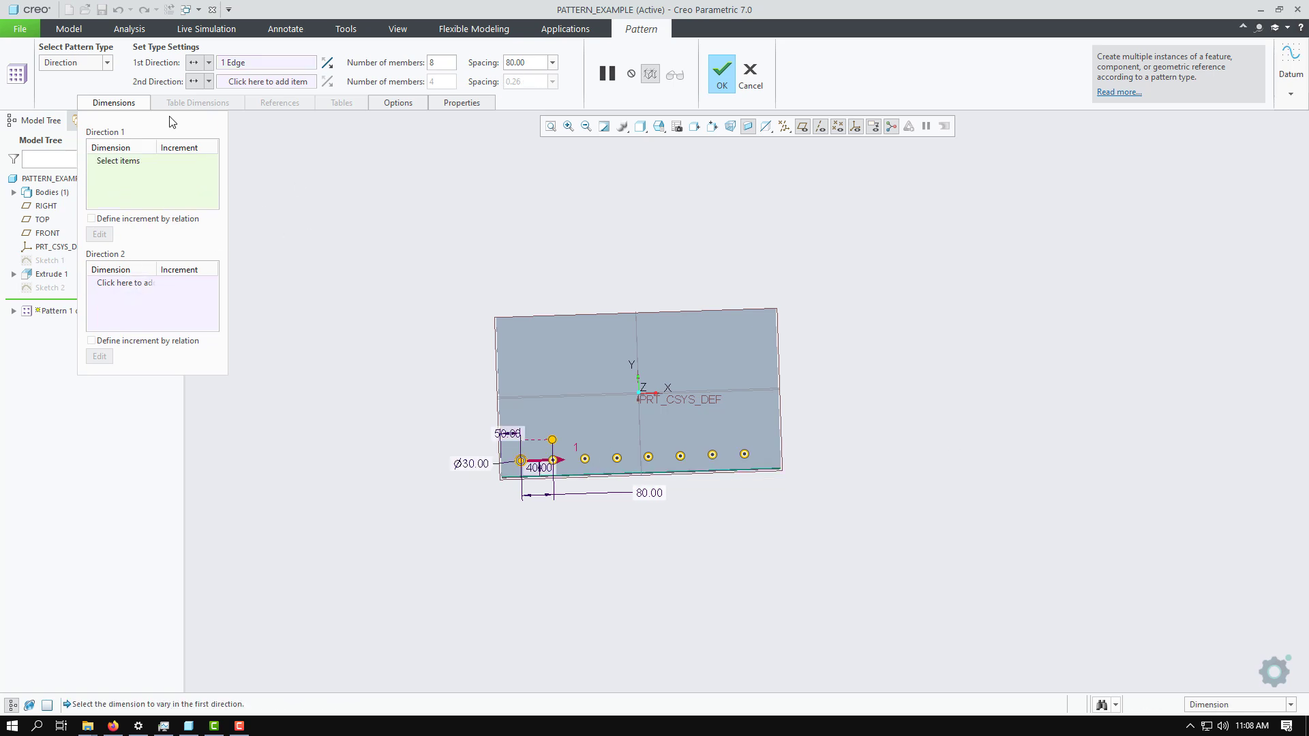
left_click(133, 106)
left_click(721, 70)
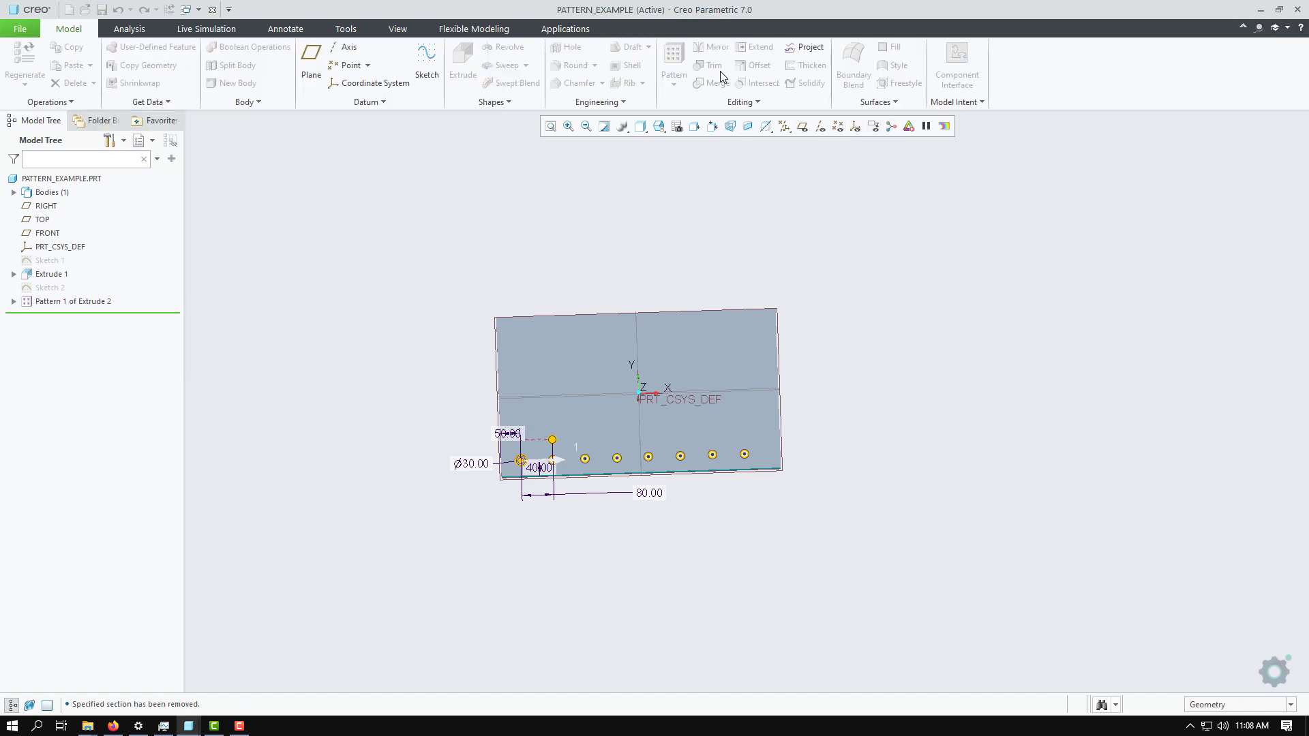
scroll(627, 455, "up", 5)
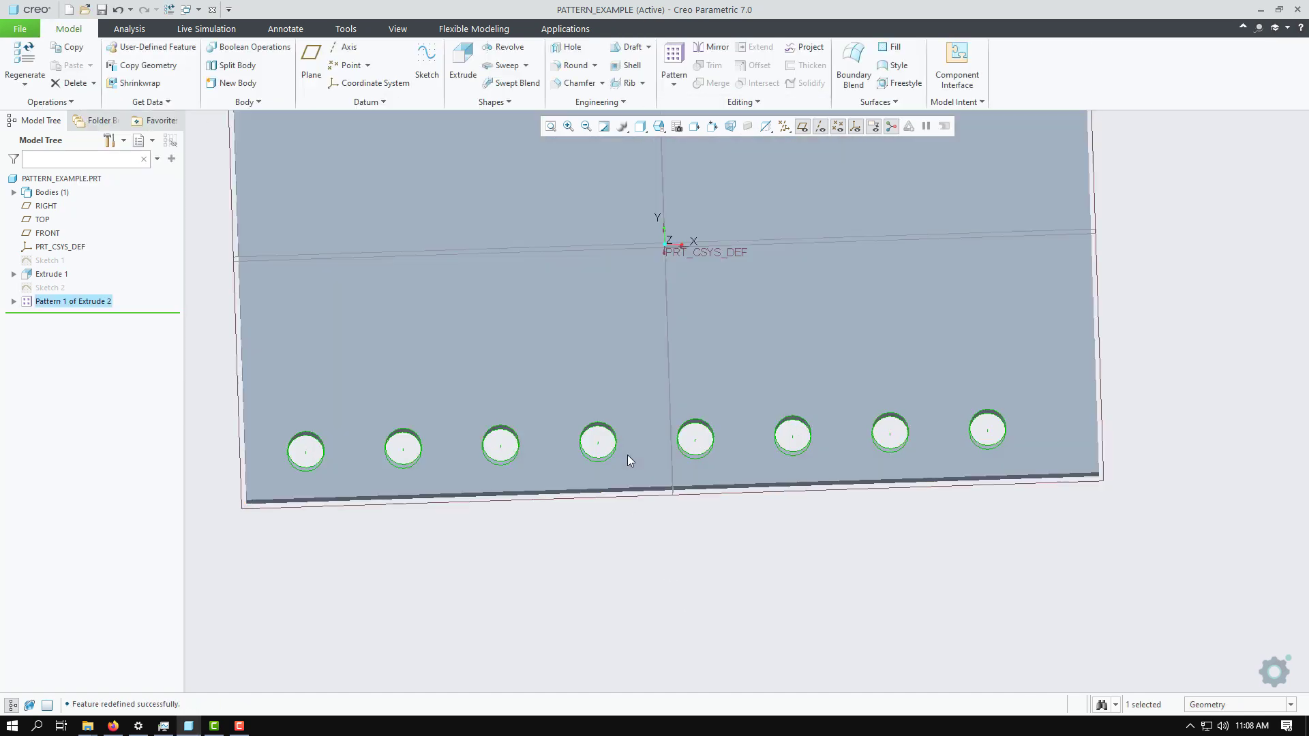
middle_click_drag(670, 546, 693, 506)
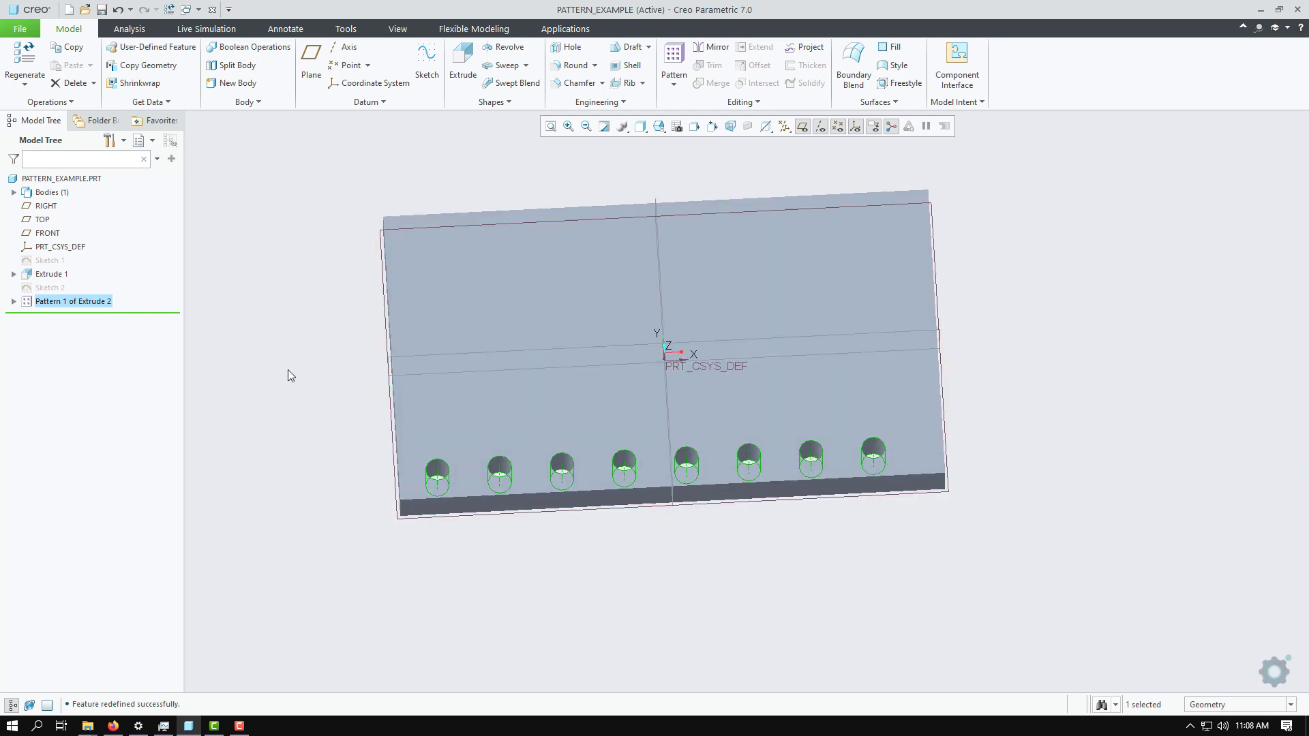
Reopen the pattern's definition and use the front face's left short edge as the second-direction reference
right_click(94, 305)
left_click(113, 241)
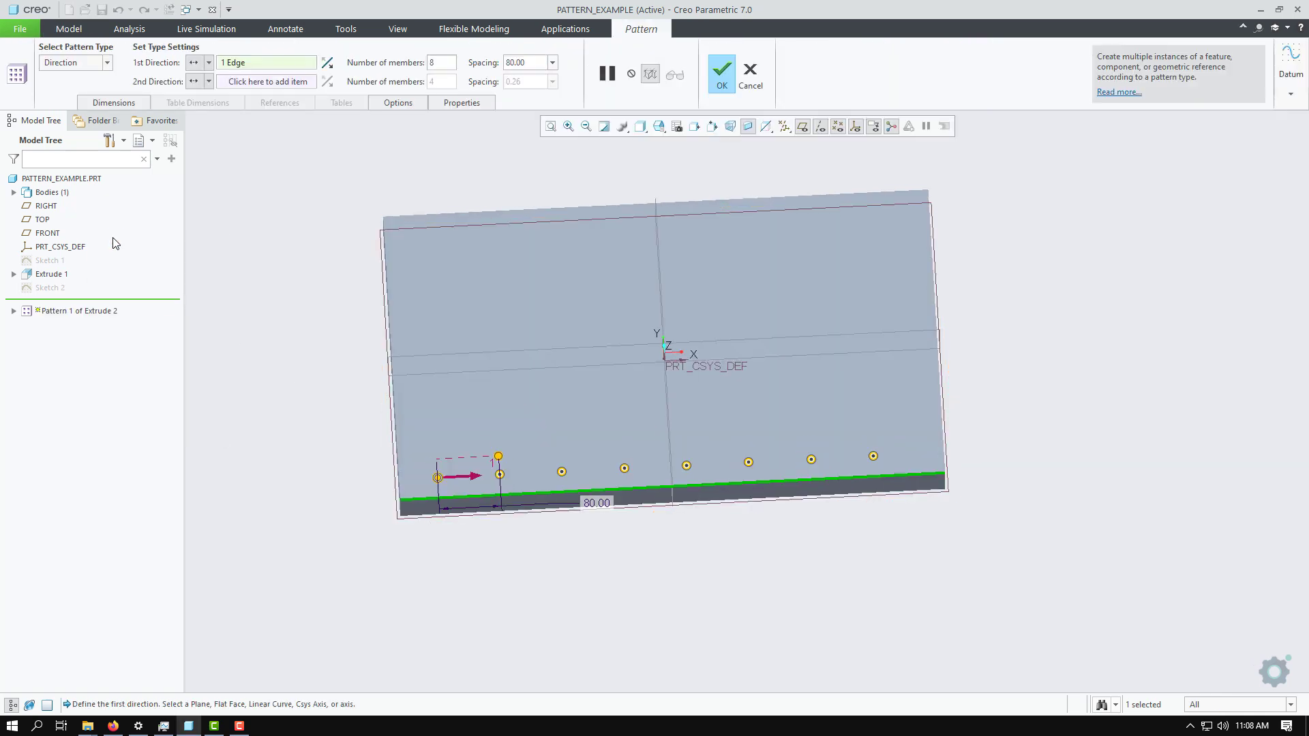
left_click(278, 83)
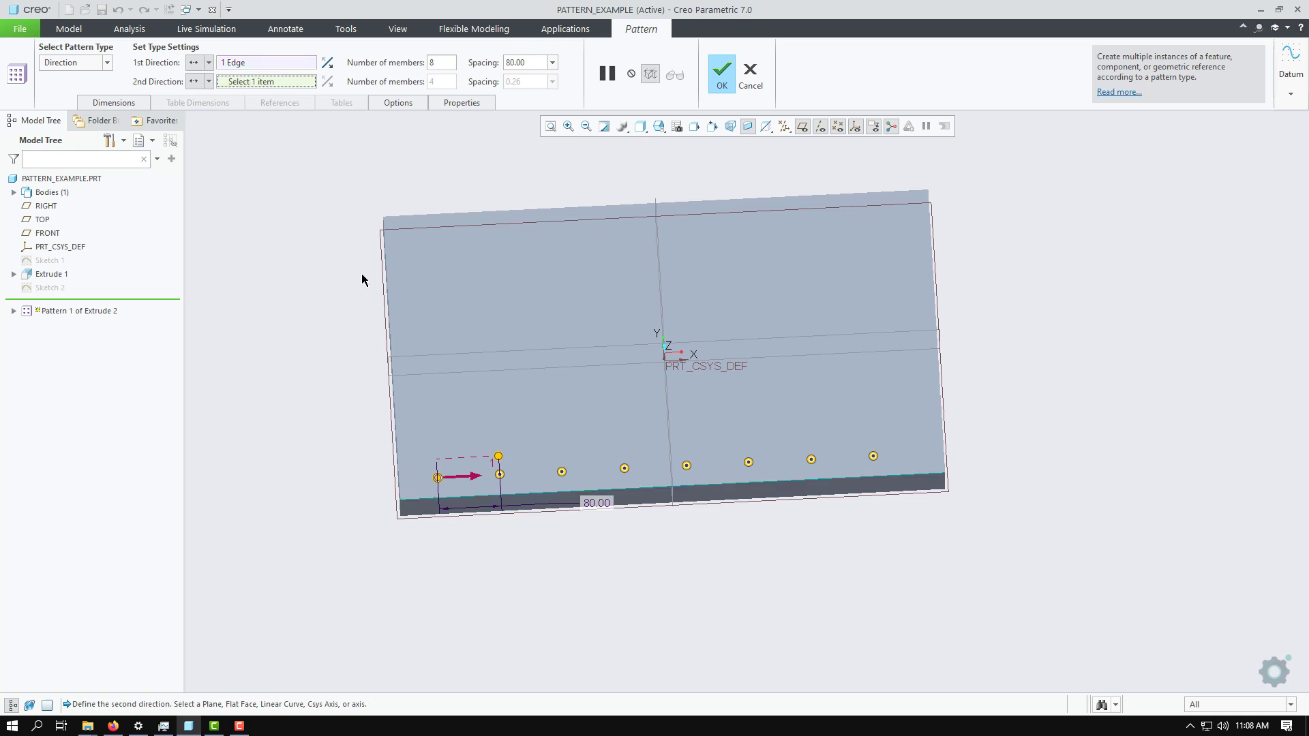
middle_click_drag(257, 263, 277, 257)
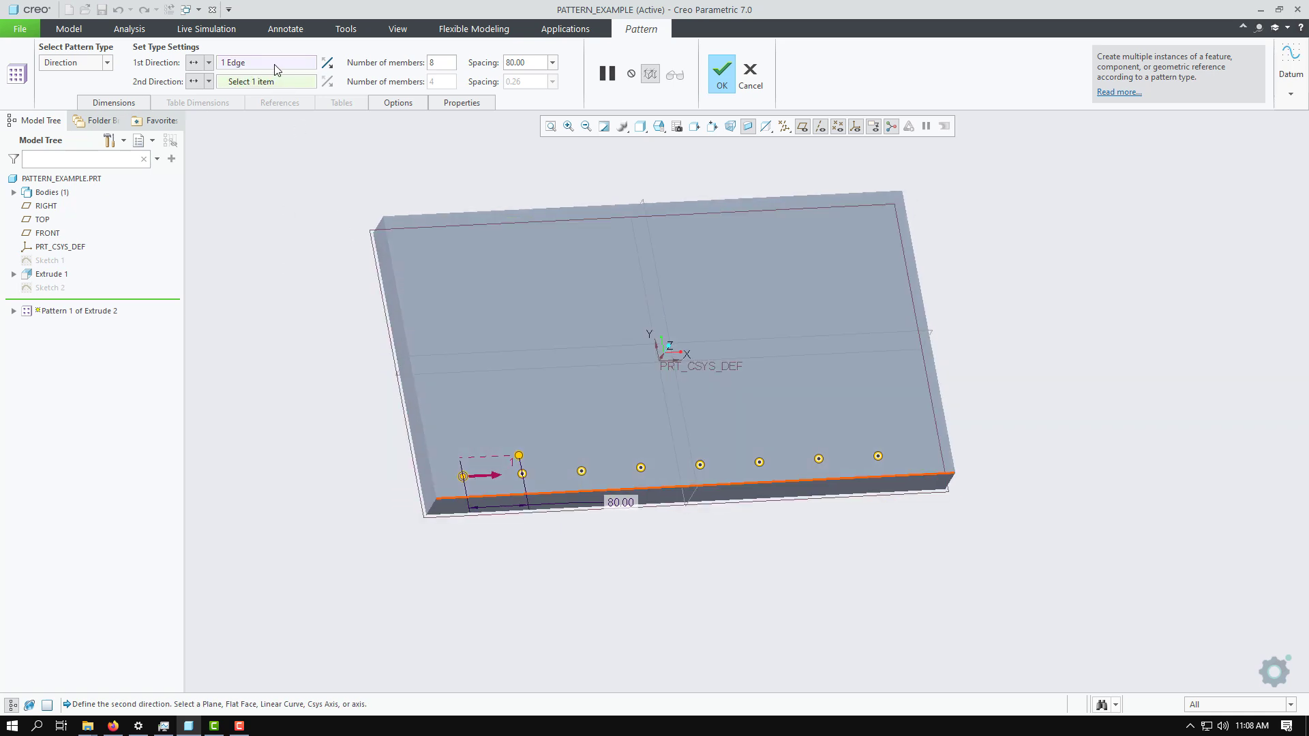
left_click(267, 83)
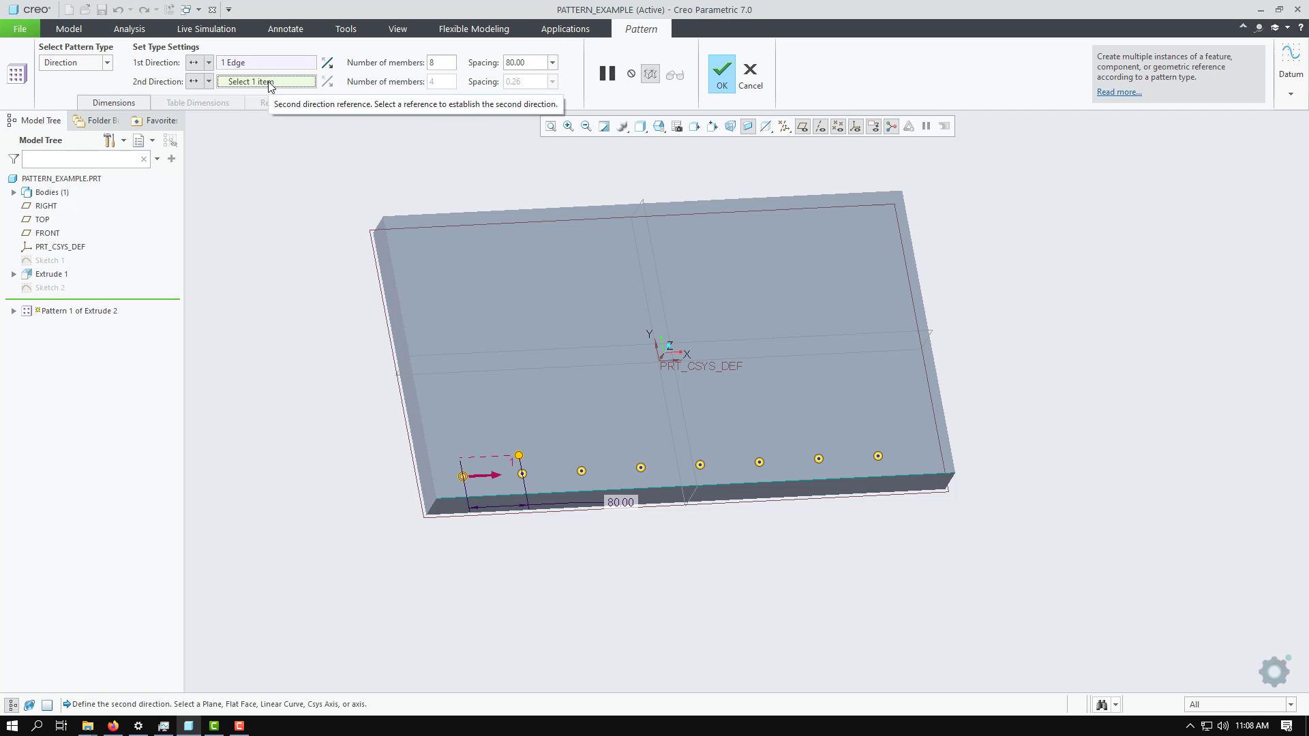
left_click(389, 255)
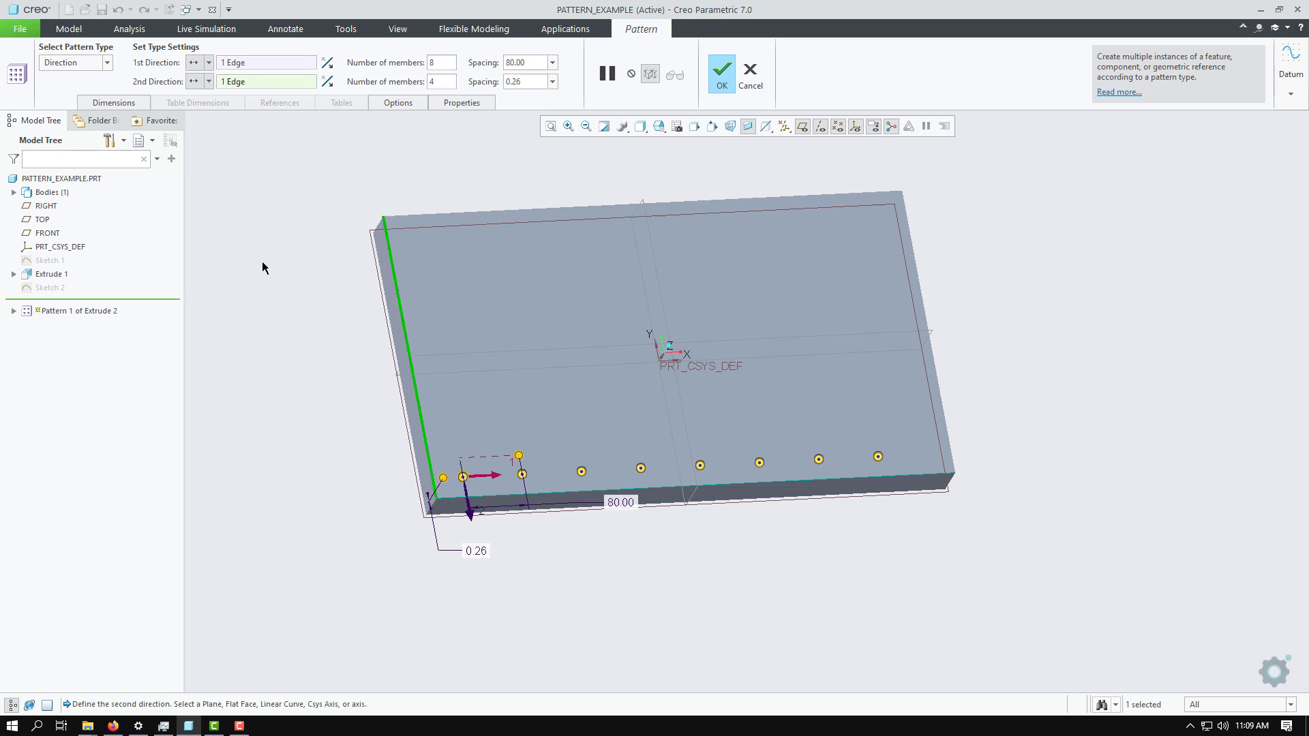
middle_click_drag(262, 260, 251, 268)
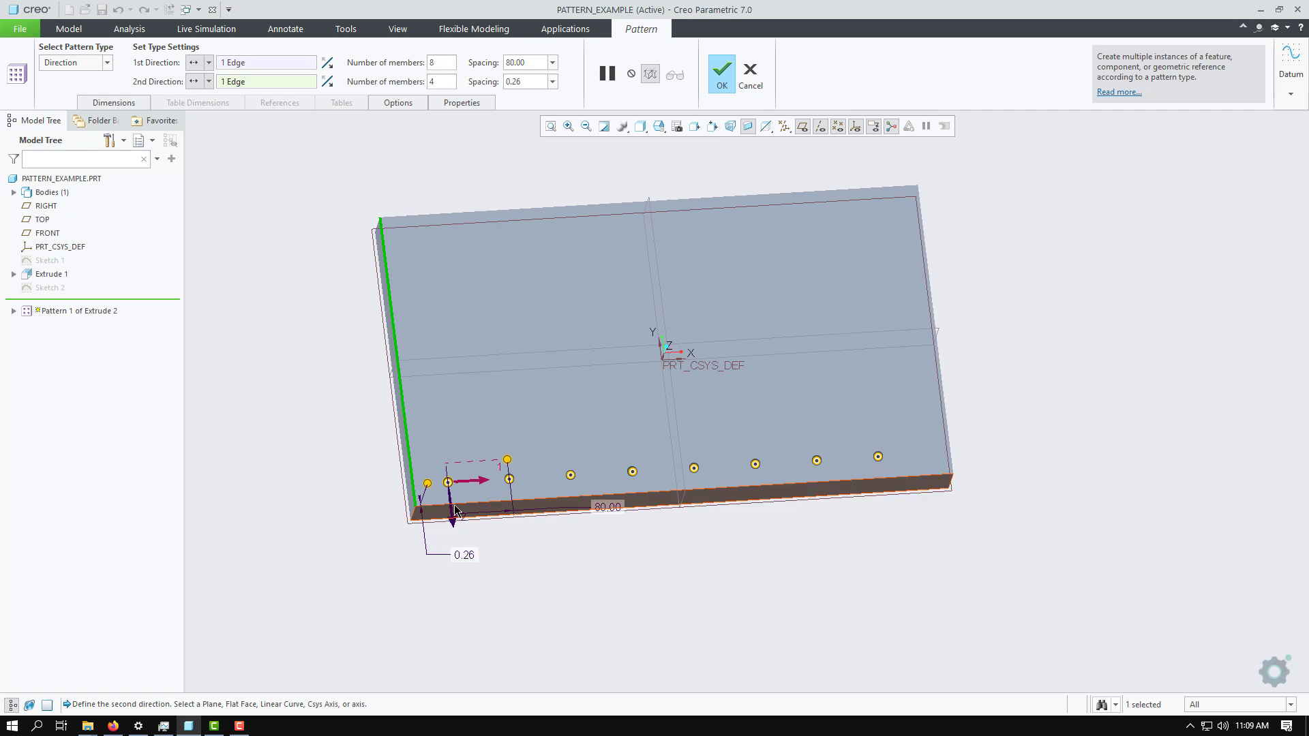
Flip the second direction to point into the plate, set its spacing to 100 and apply the pattern
left_click(328, 82)
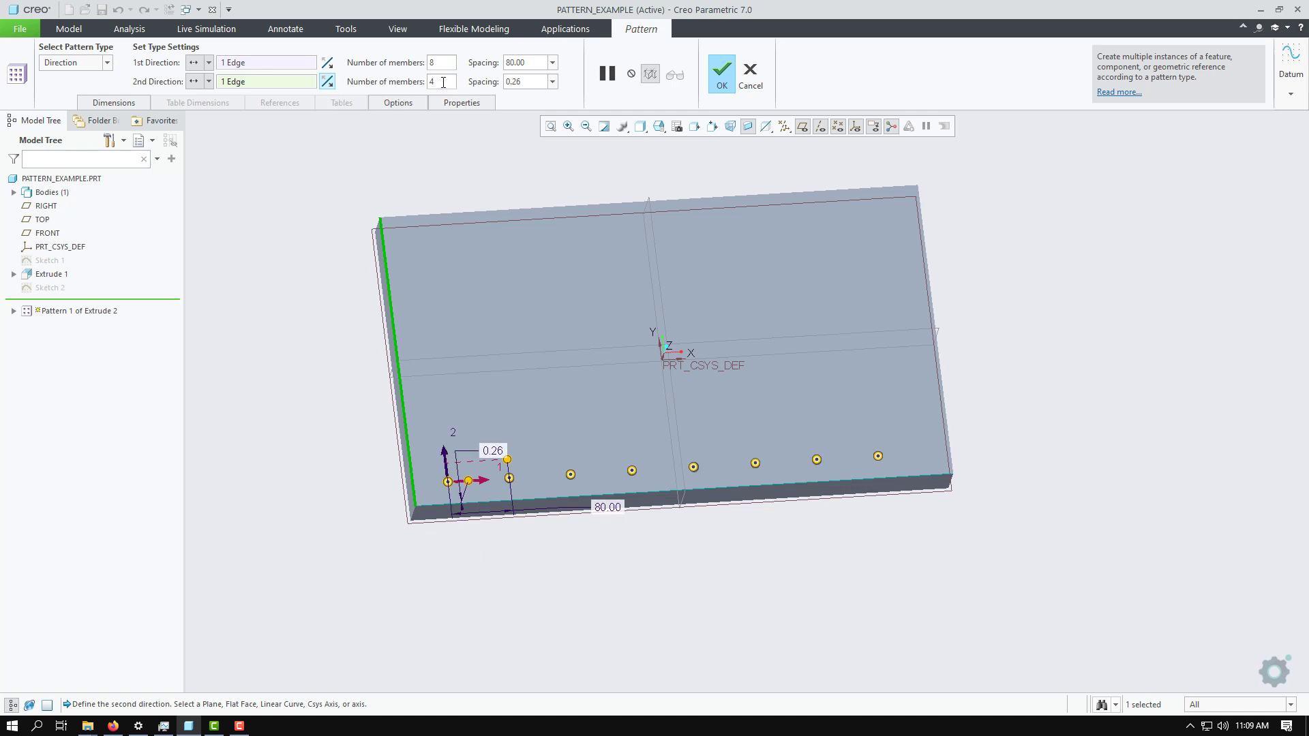
double_click(523, 80)
type("100")
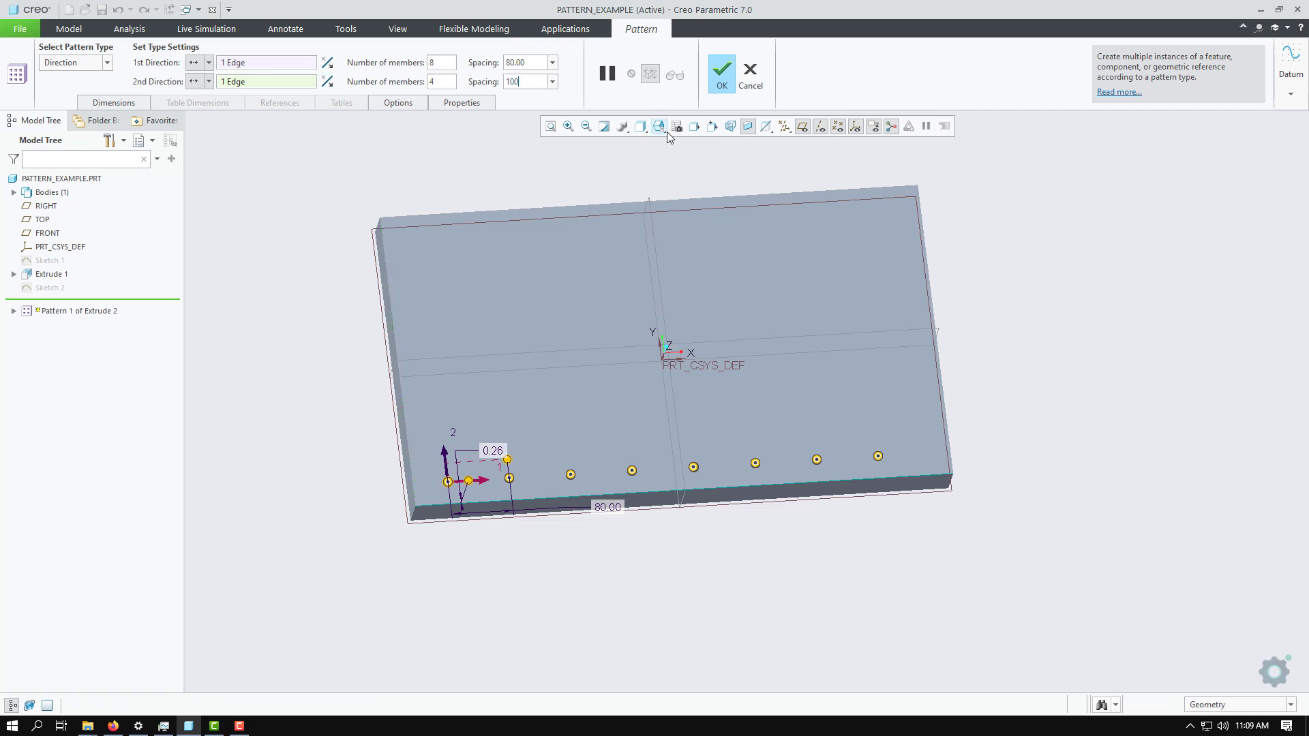
key("Return")
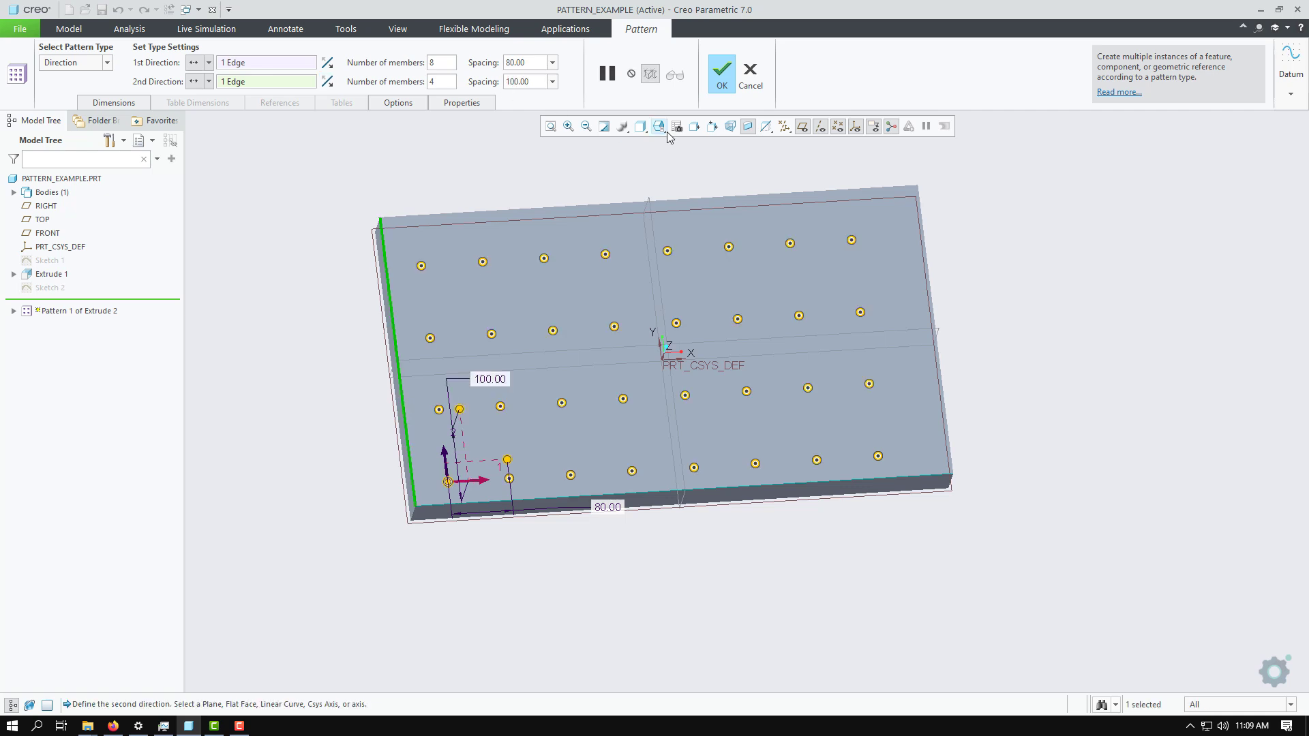
left_click(723, 79)
middle_click_drag(1030, 302, 1024, 350)
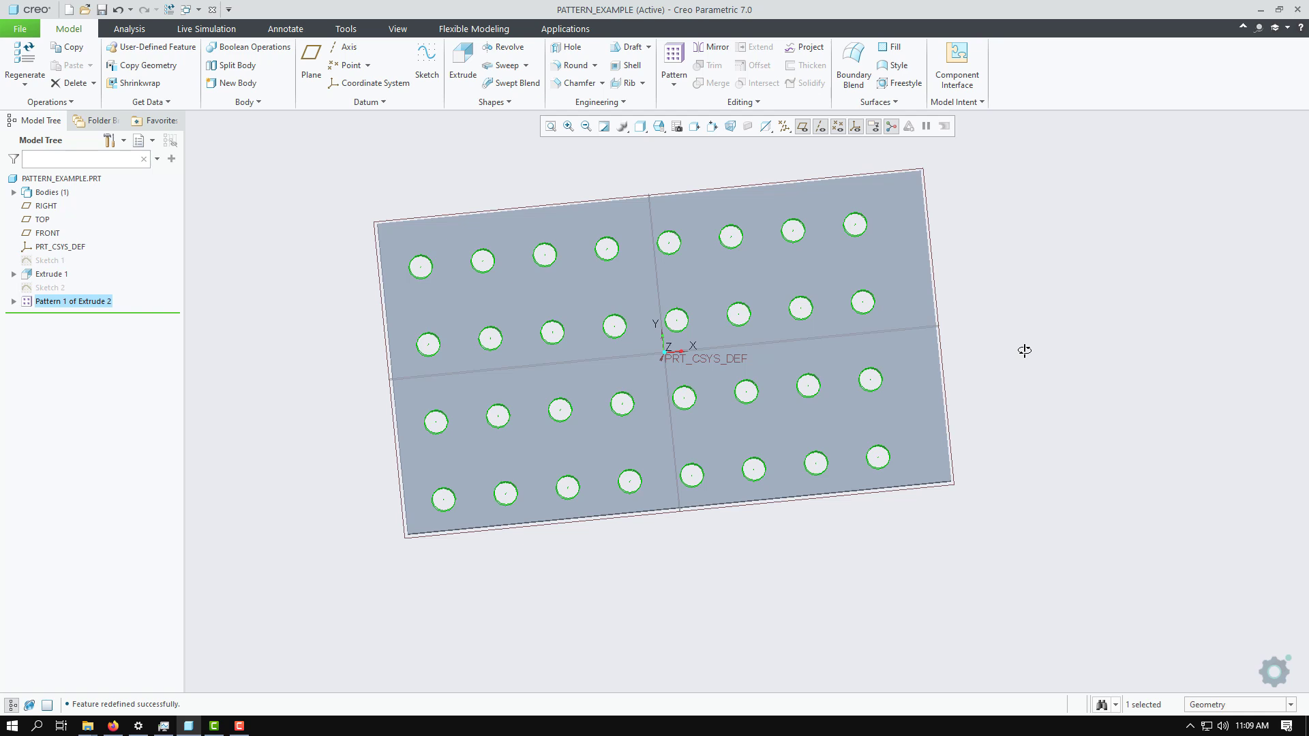
Reopen the pattern's definition and vary the hole's diameter in direction 1 with an increment of 3
left_click(88, 307)
left_click(109, 222)
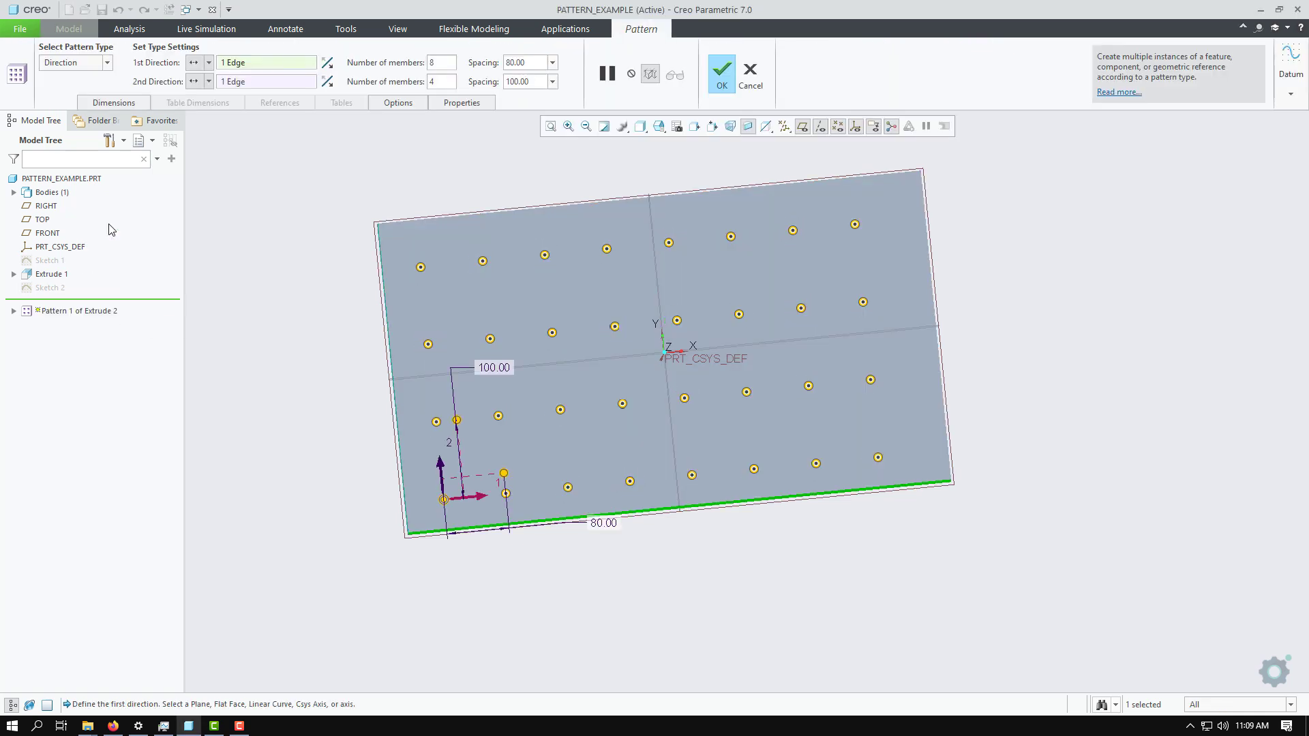
middle_click_drag(341, 490, 341, 453)
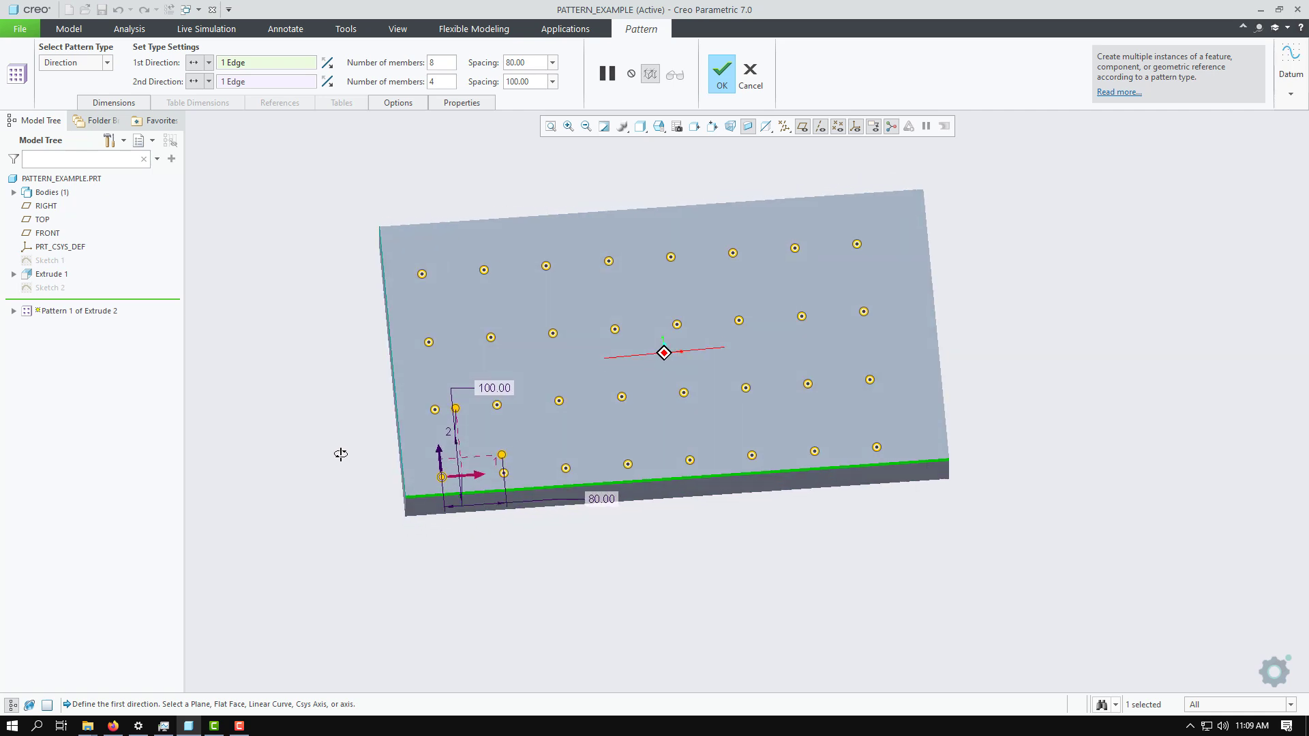
left_click(103, 104)
left_click(136, 163)
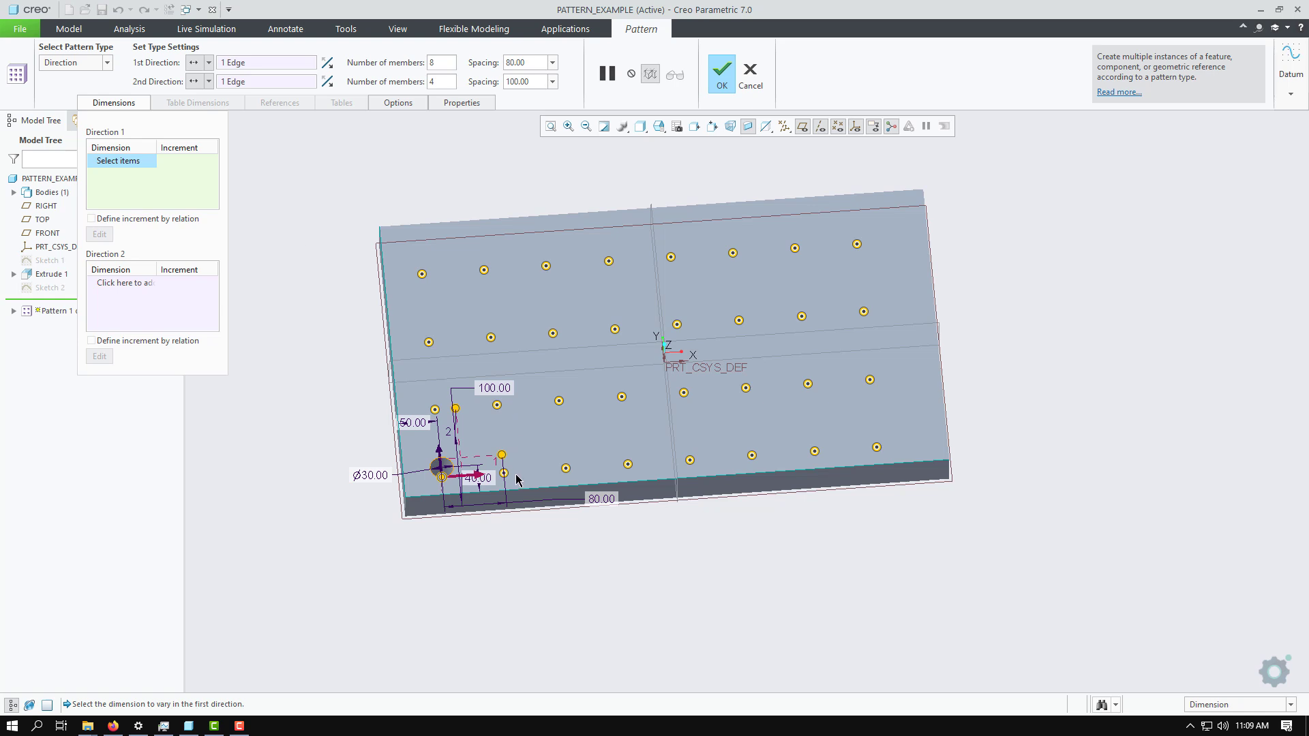
scroll(443, 489, "down", 4)
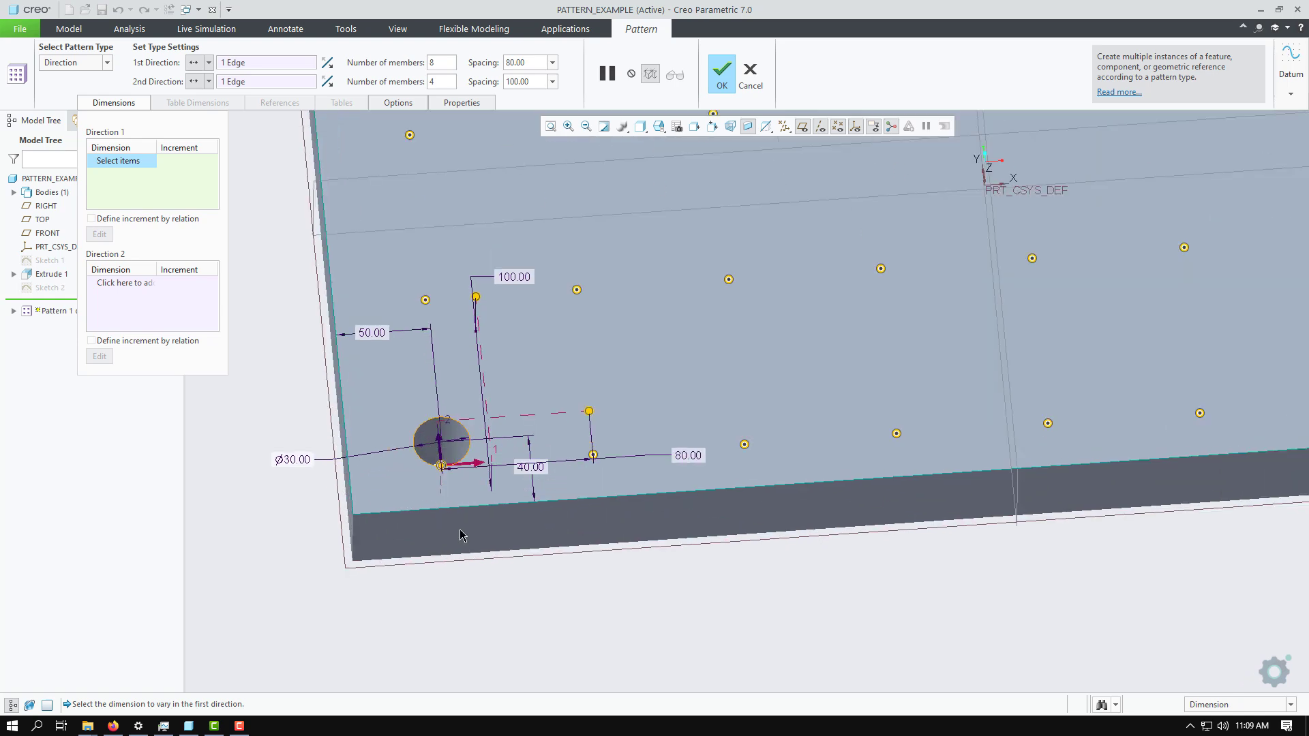
scroll(653, 470, "up", 1)
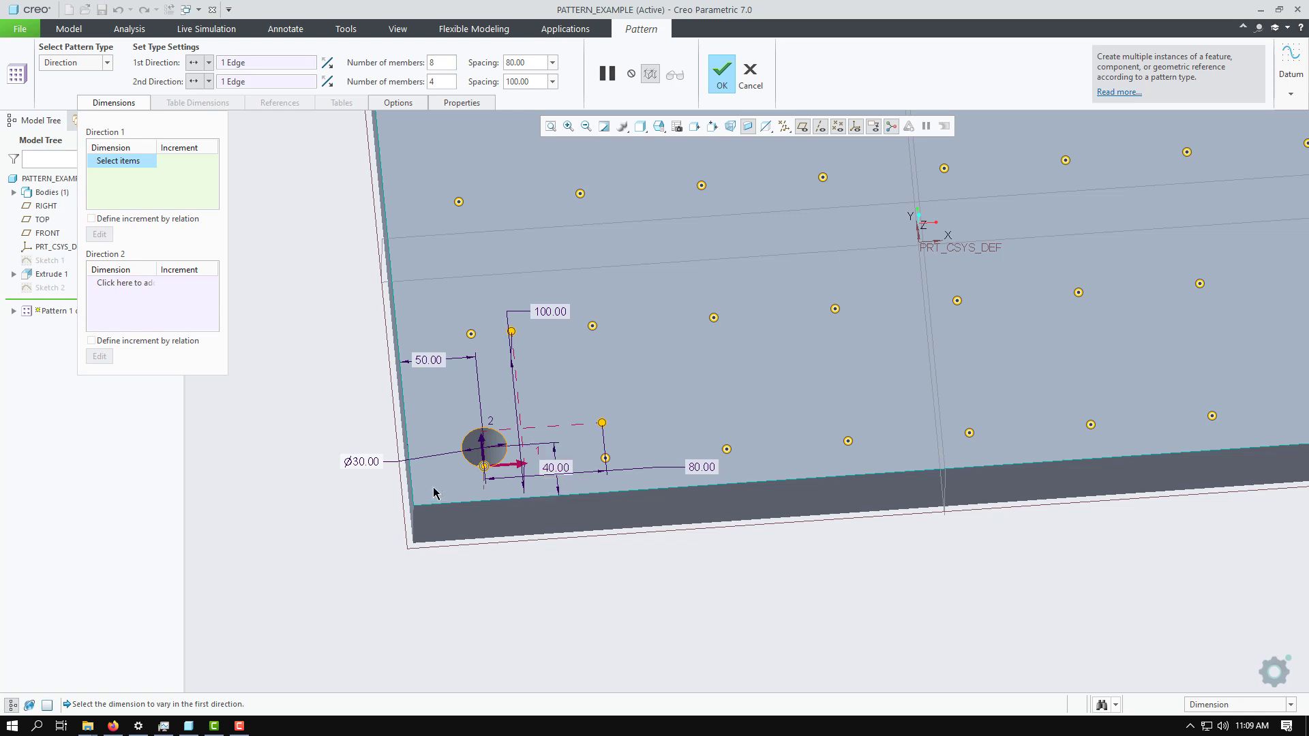
scroll(436, 492, "up", 3)
scroll(515, 488, "down", 3)
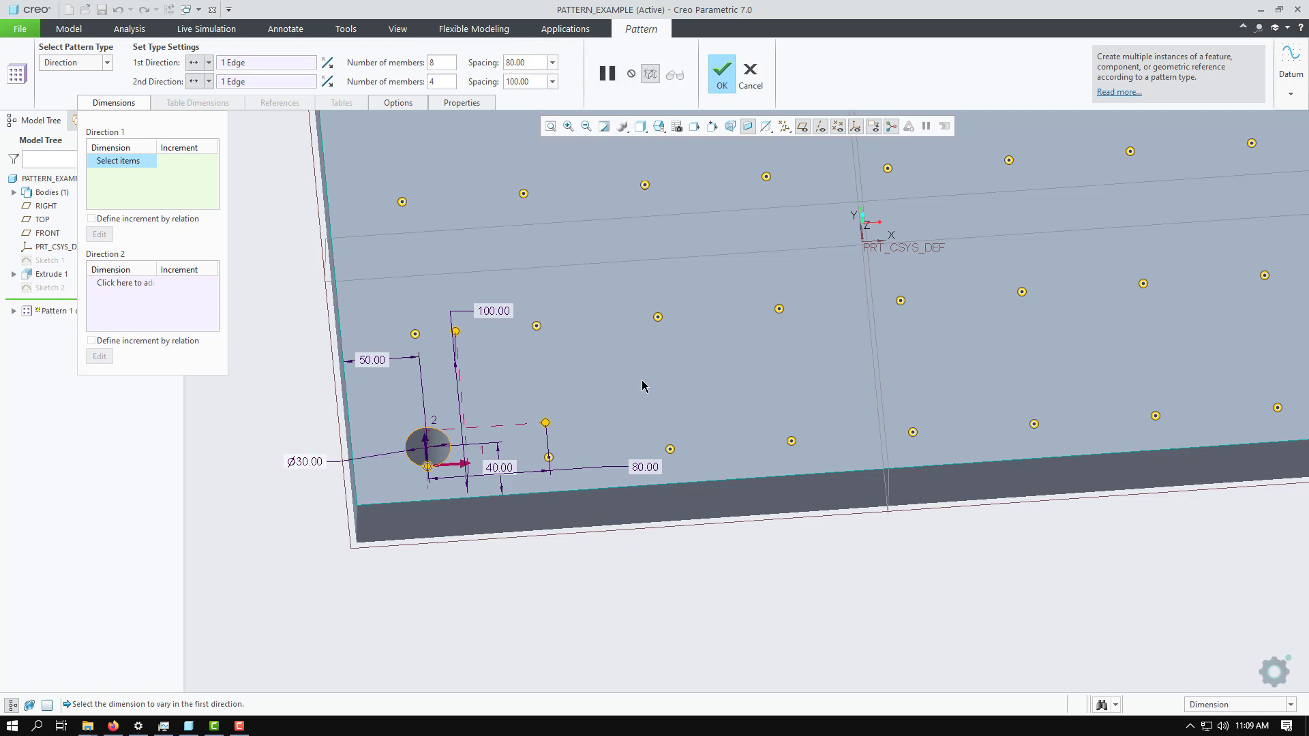
left_click(302, 463)
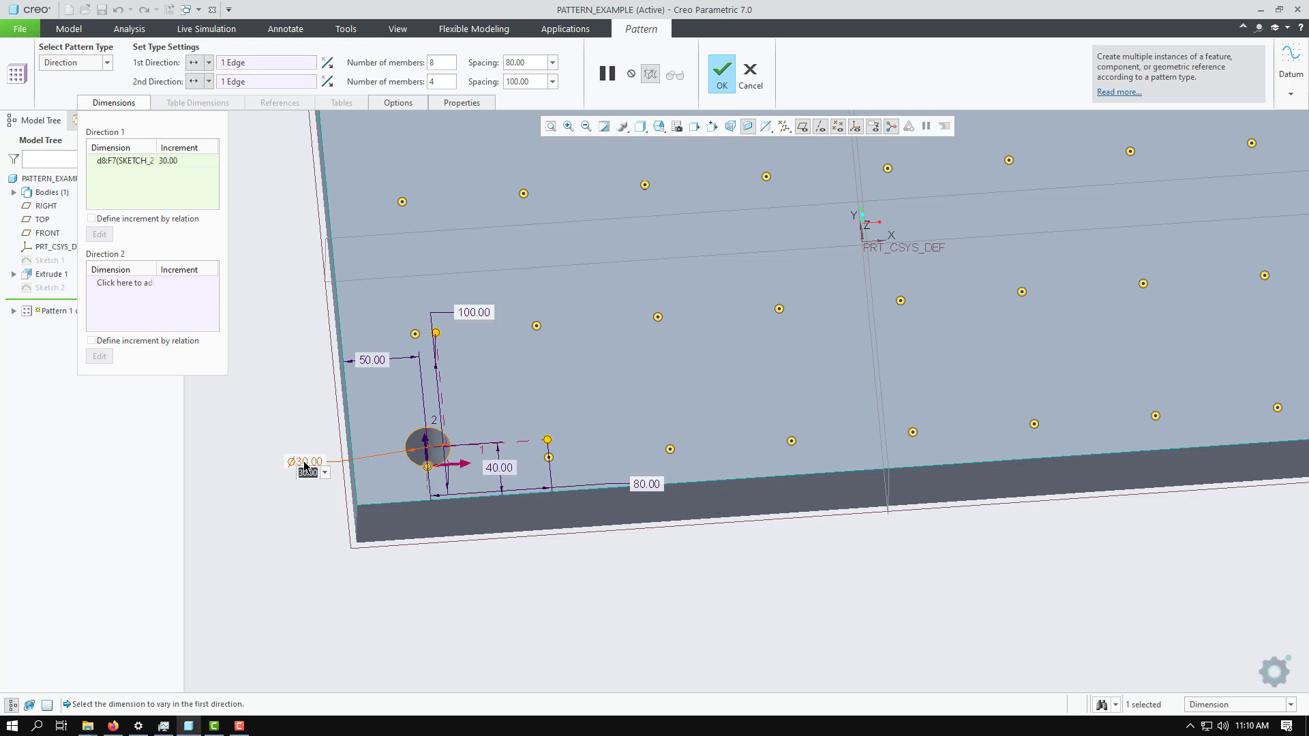
left_click(167, 161)
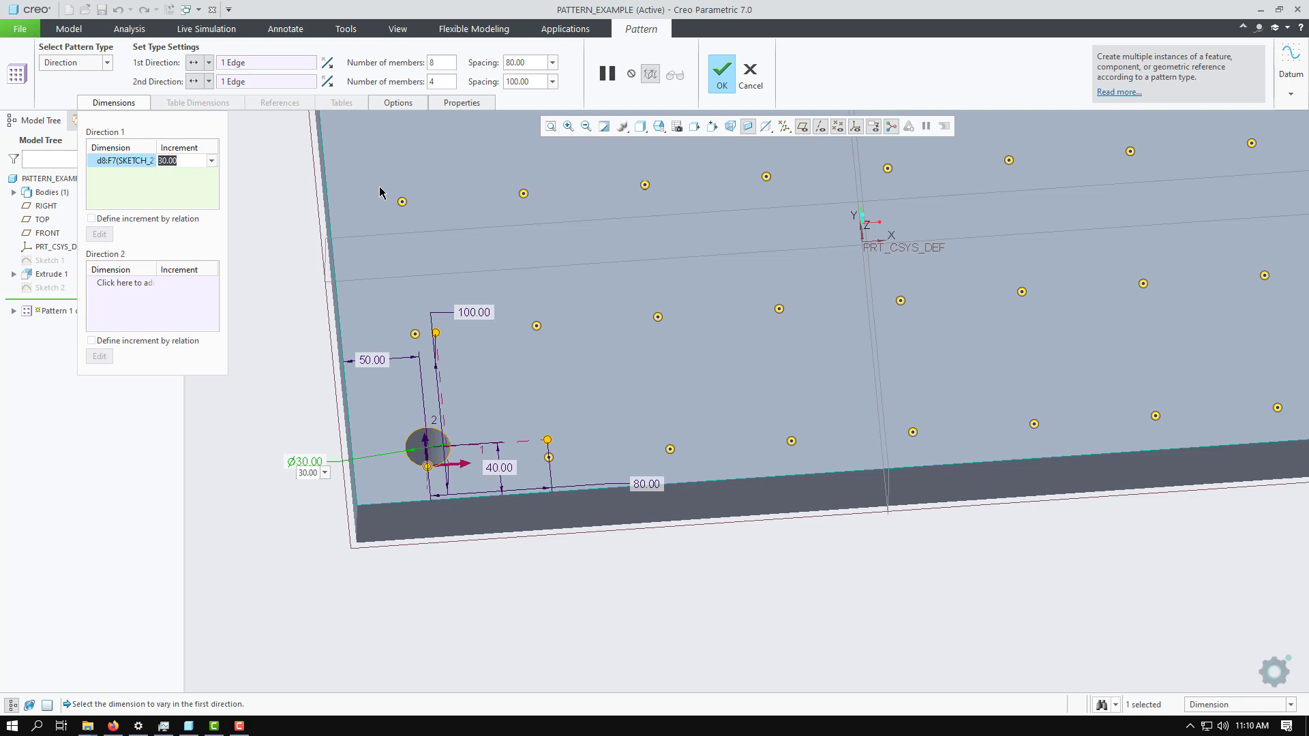
type("3")
key("Return")
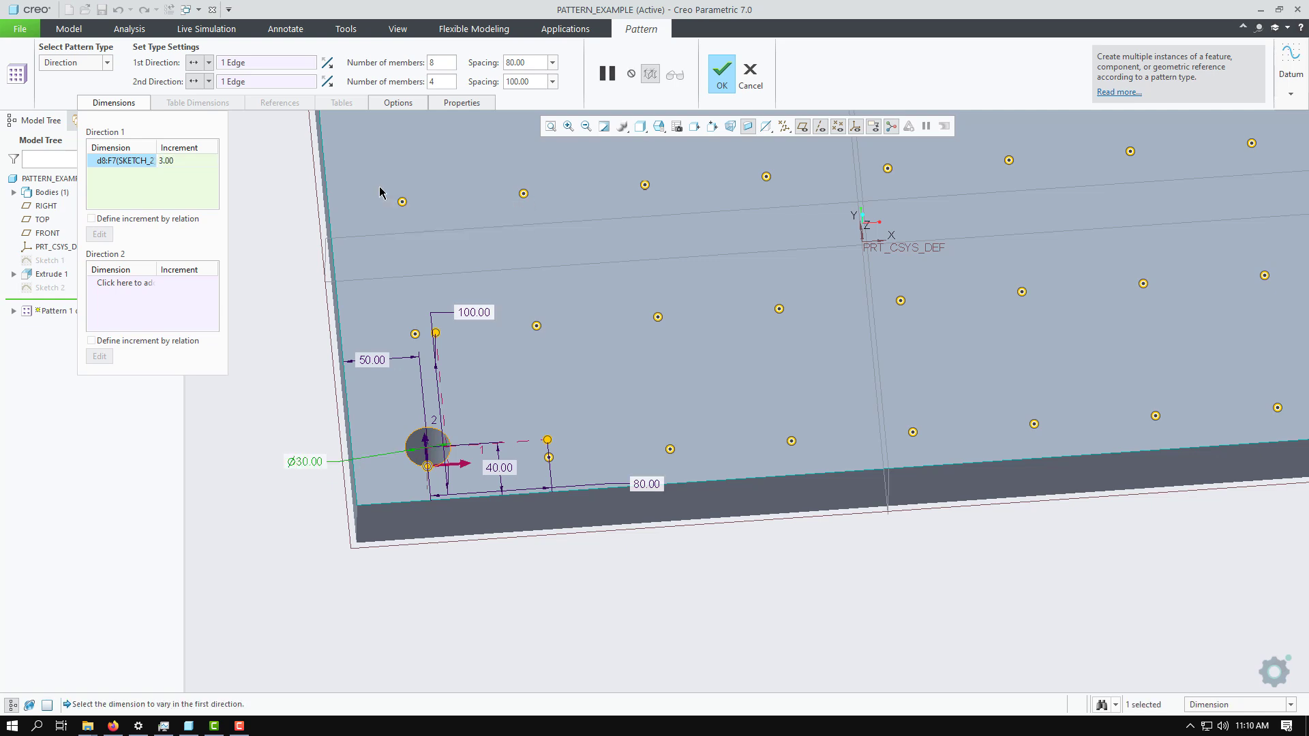
Vary the same hole diameter in direction 2 with an increment of -4 and apply the pattern
left_click(128, 285)
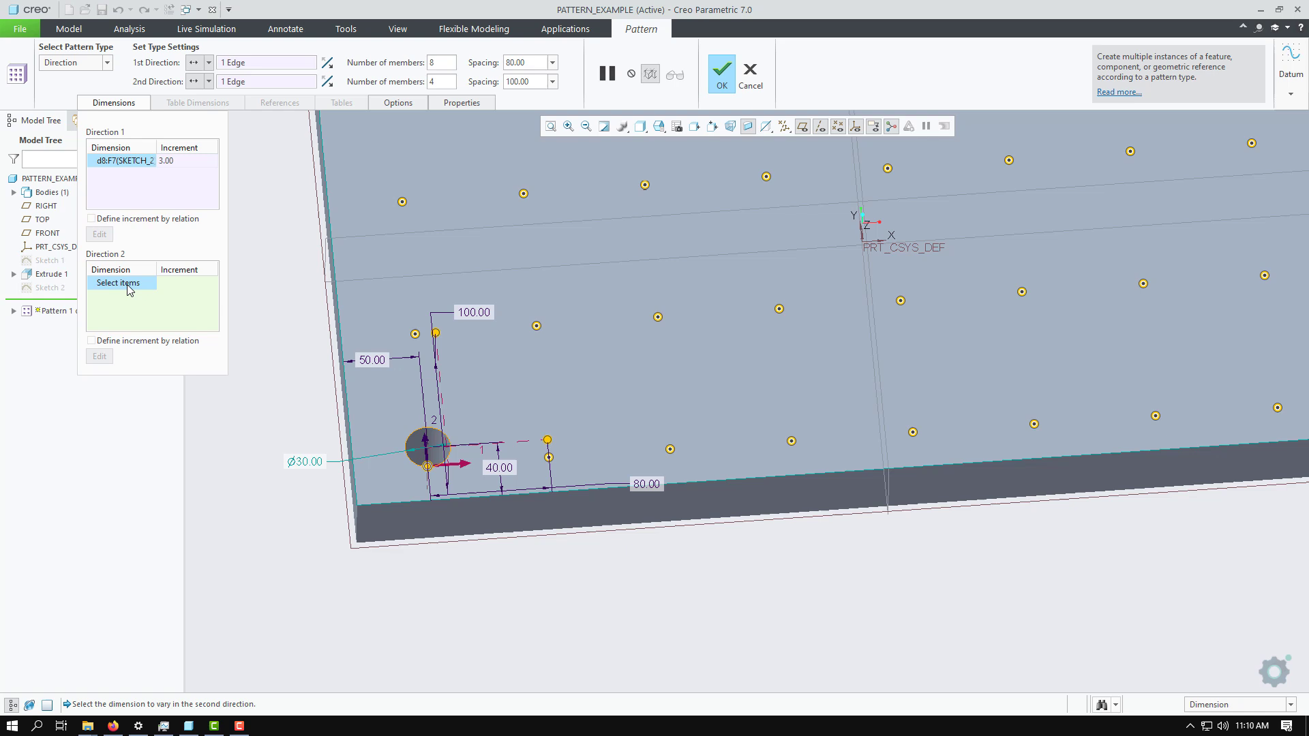
left_click(312, 466)
left_click(170, 282)
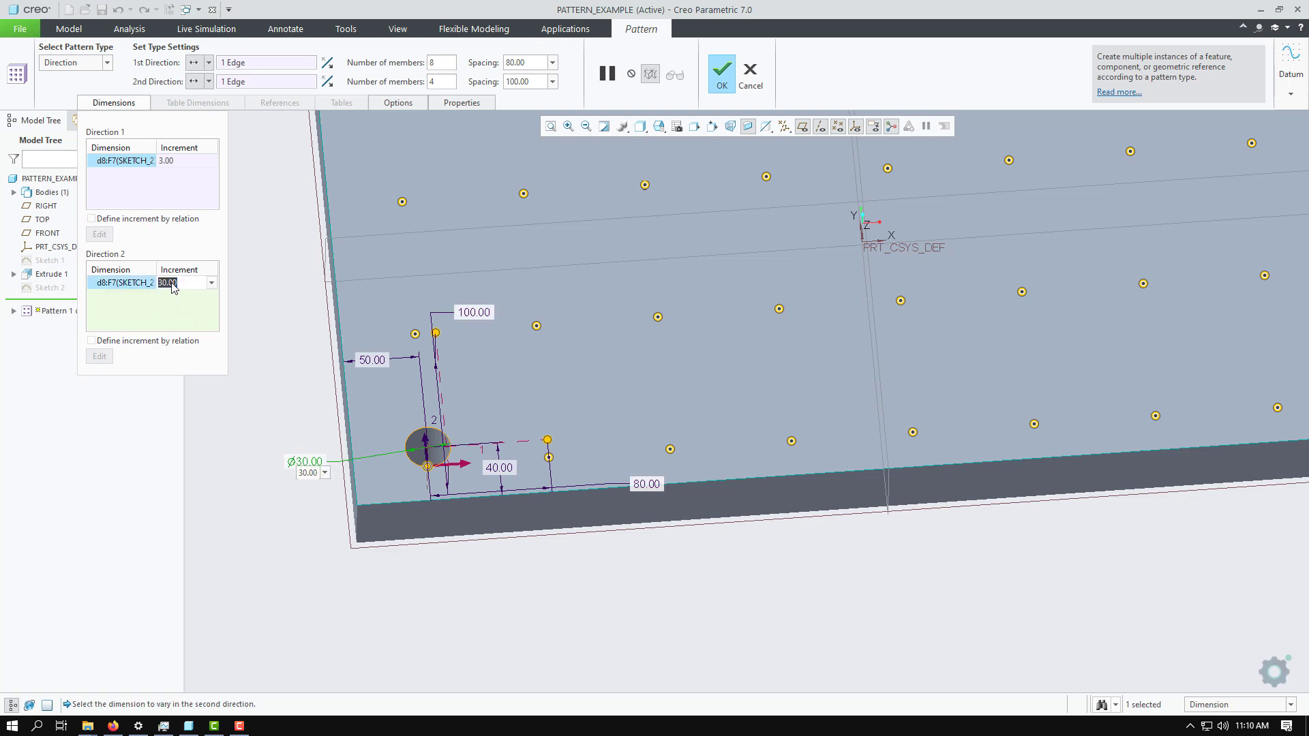
type("-")
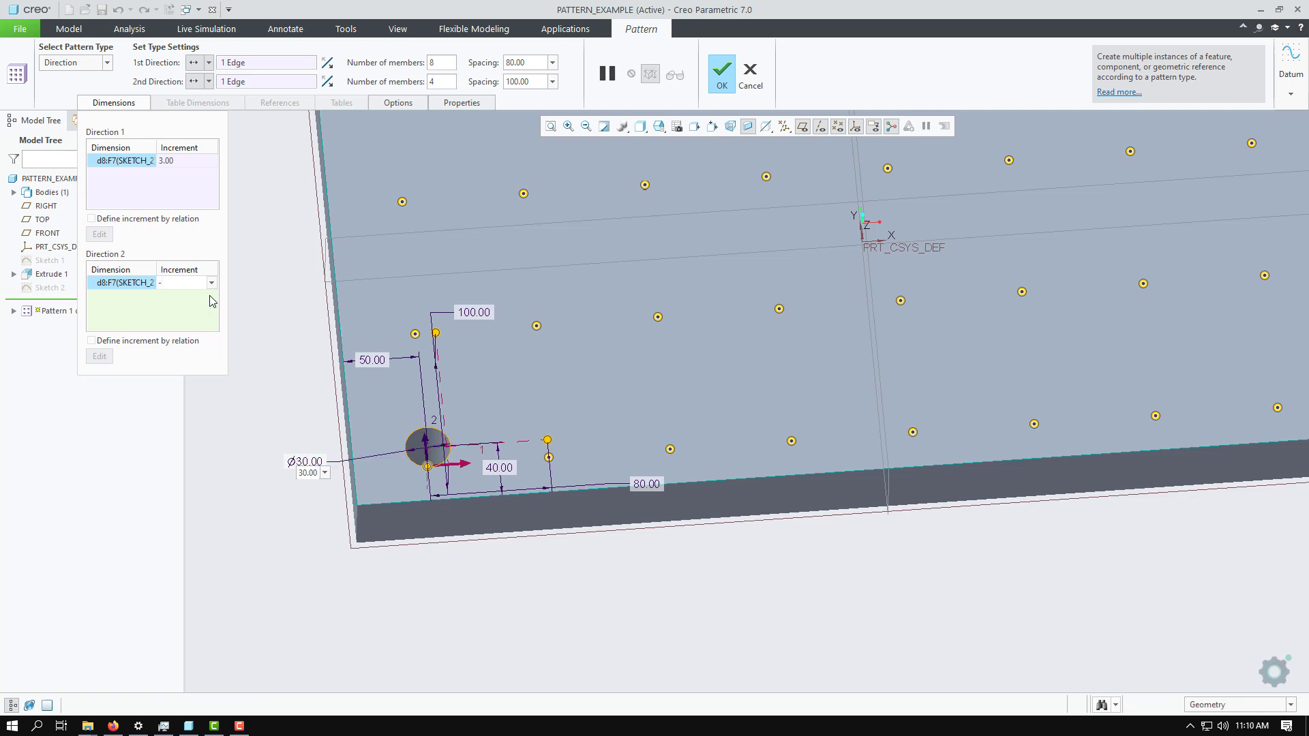
type("4")
key("Return")
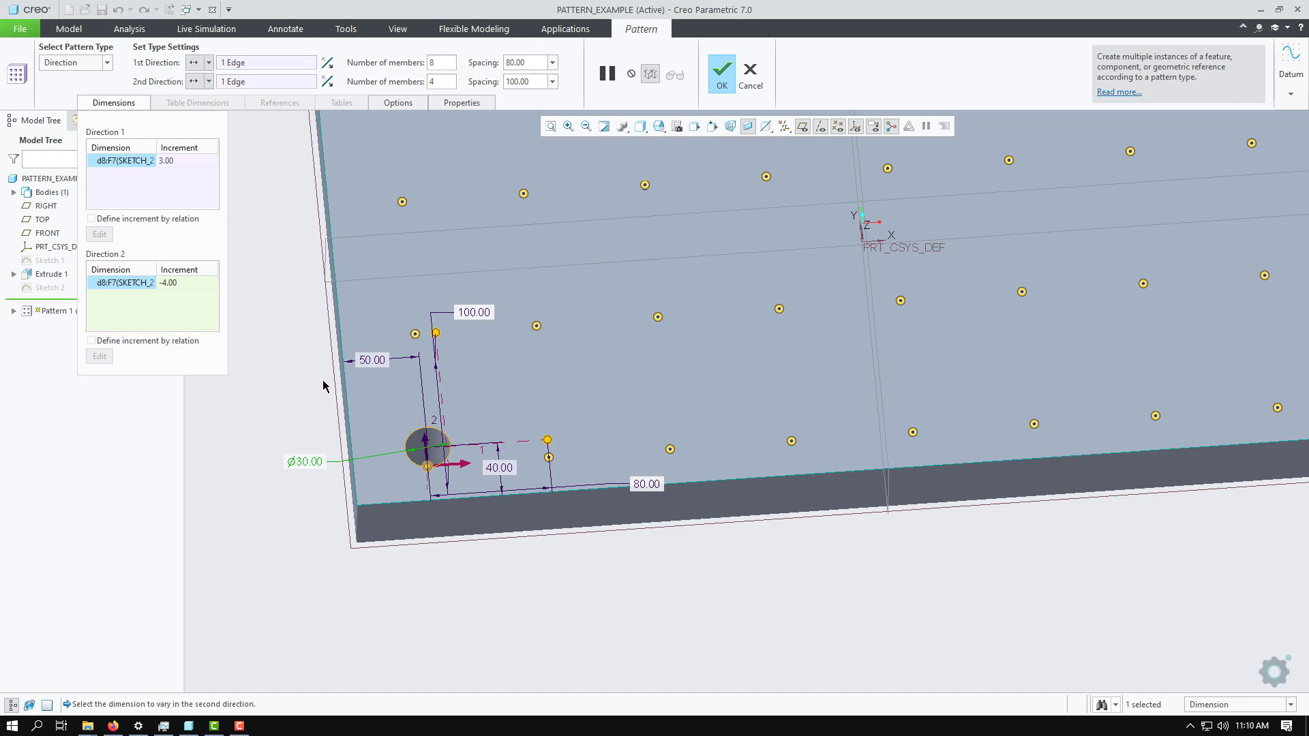
scroll(325, 385, "down", 3)
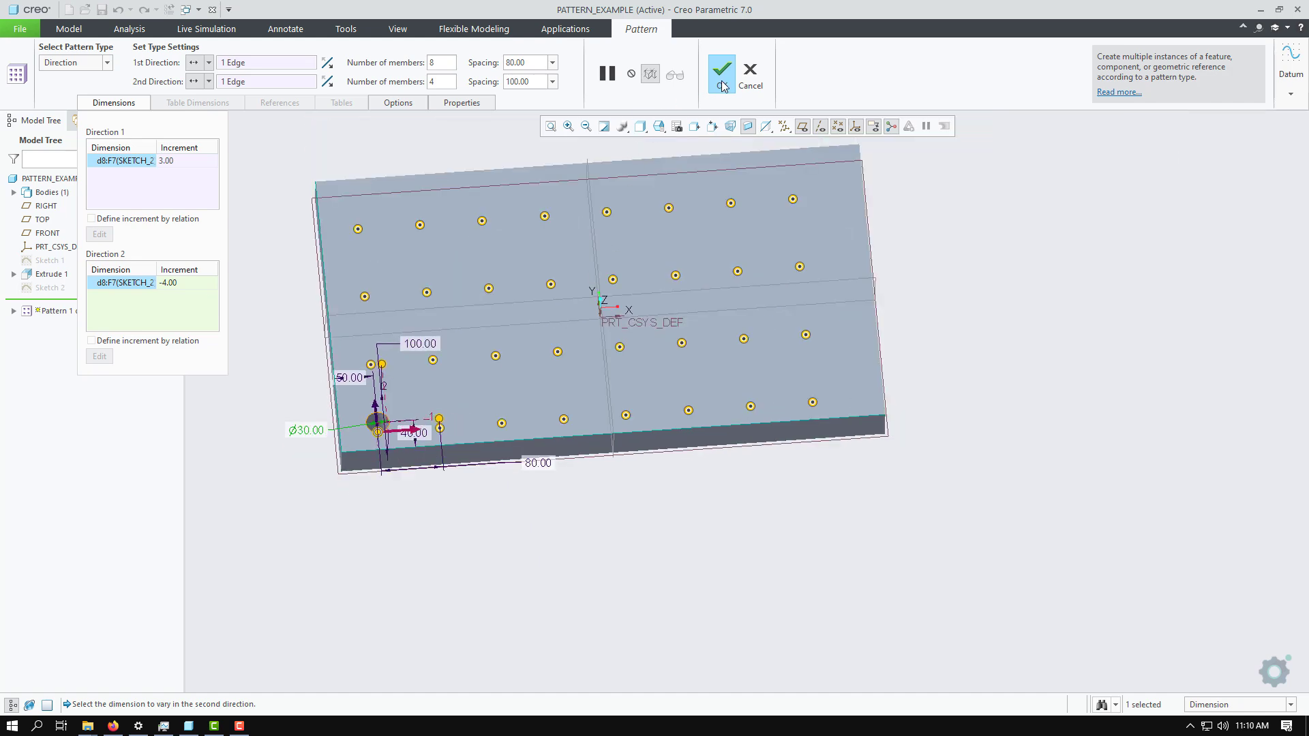
left_click(721, 75)
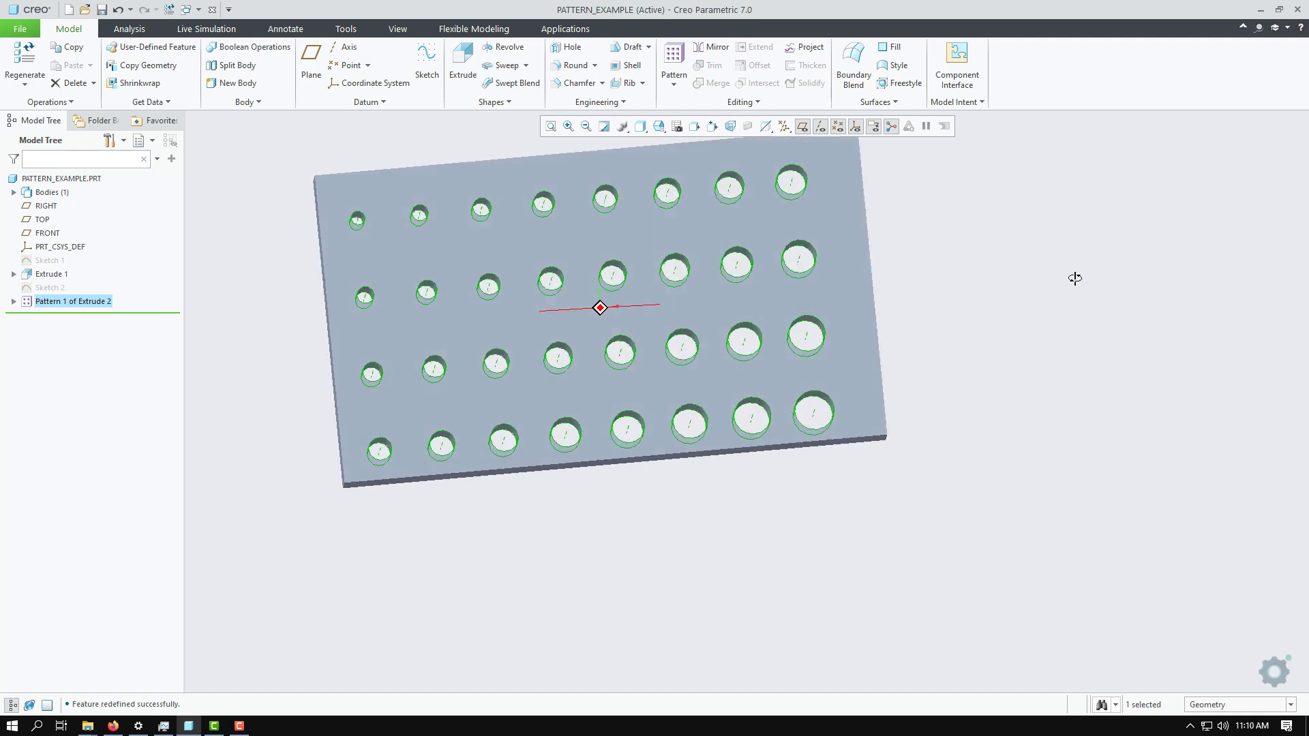
middle_click_drag(1075, 279, 1069, 280)
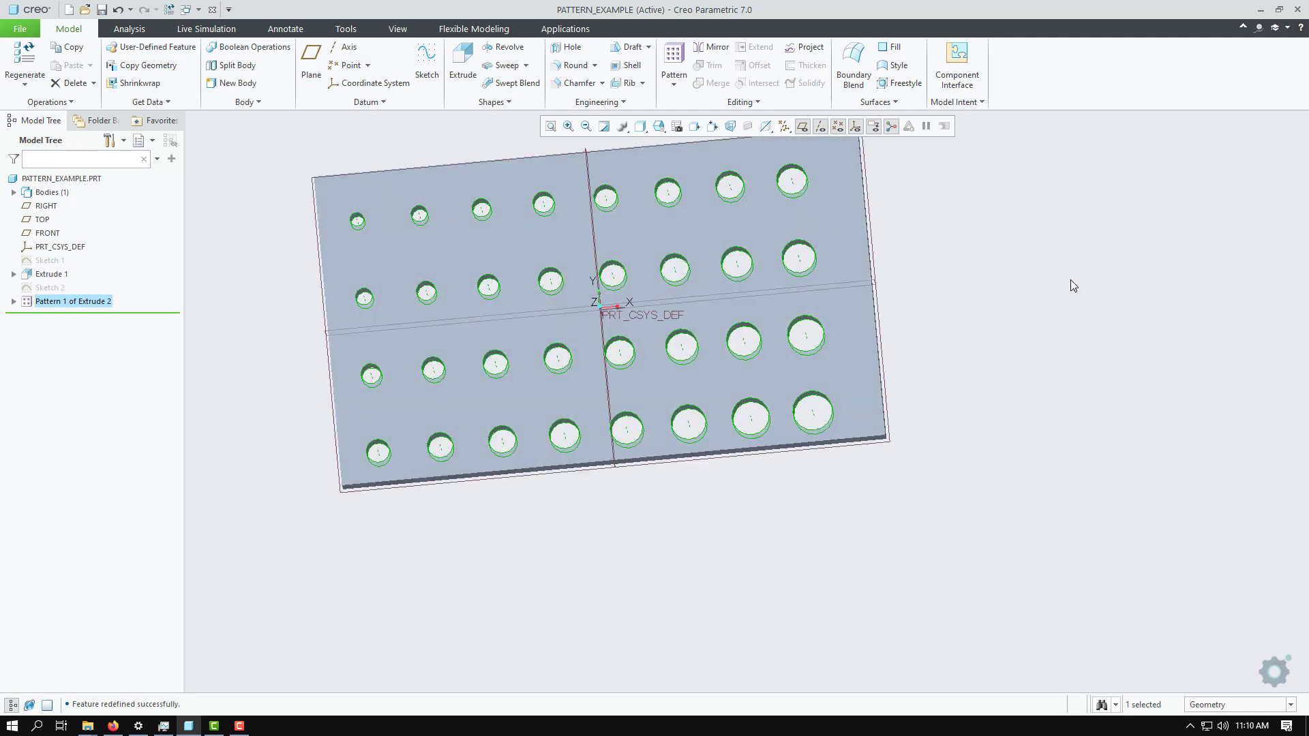
middle_click_drag(965, 246, 972, 242)
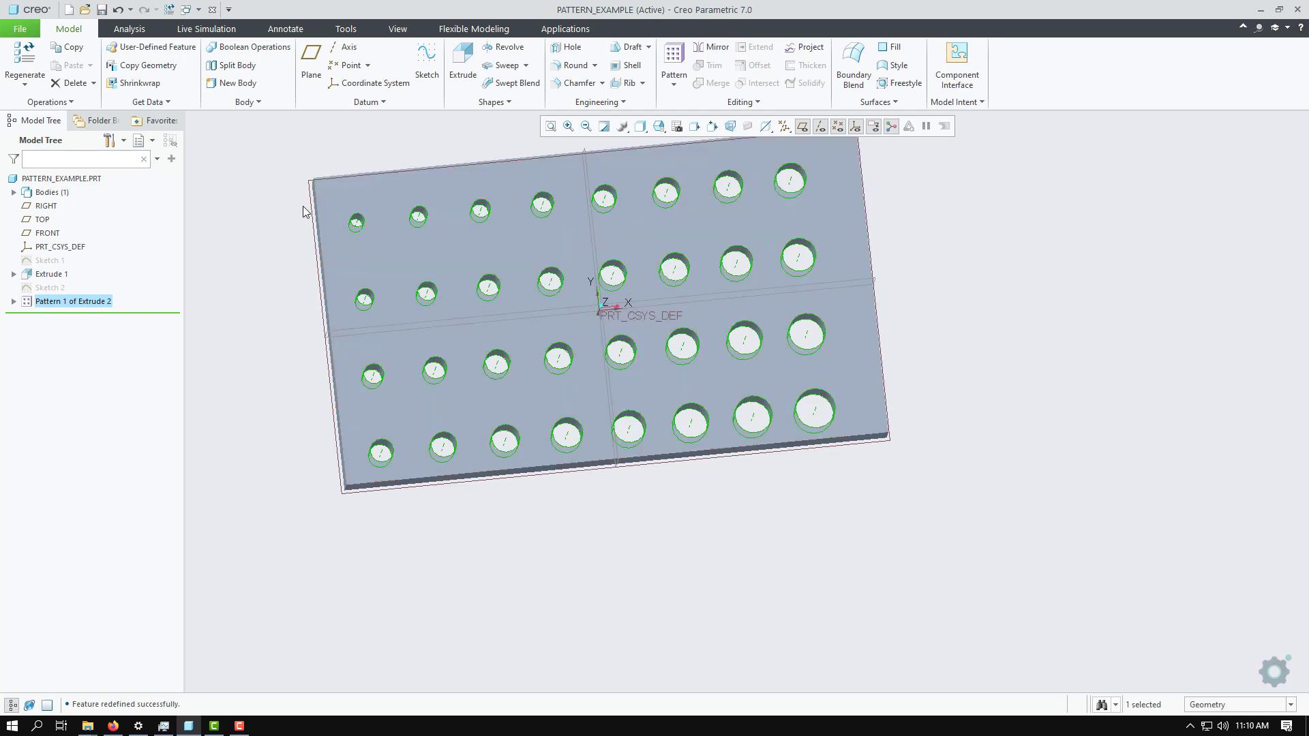
Reopen the pattern's definition, keep the Direction type and review the varying dimensions of both directions
double_click(103, 301)
left_click(108, 215)
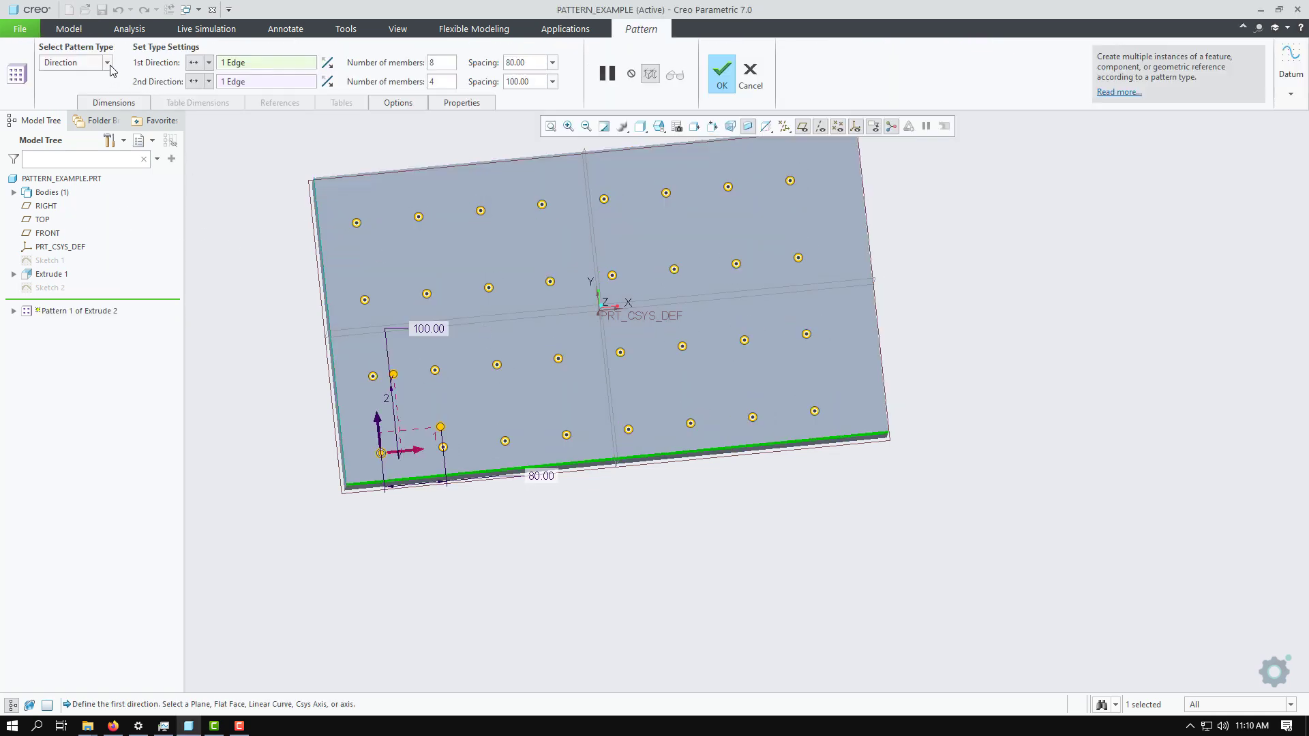
left_click(107, 63)
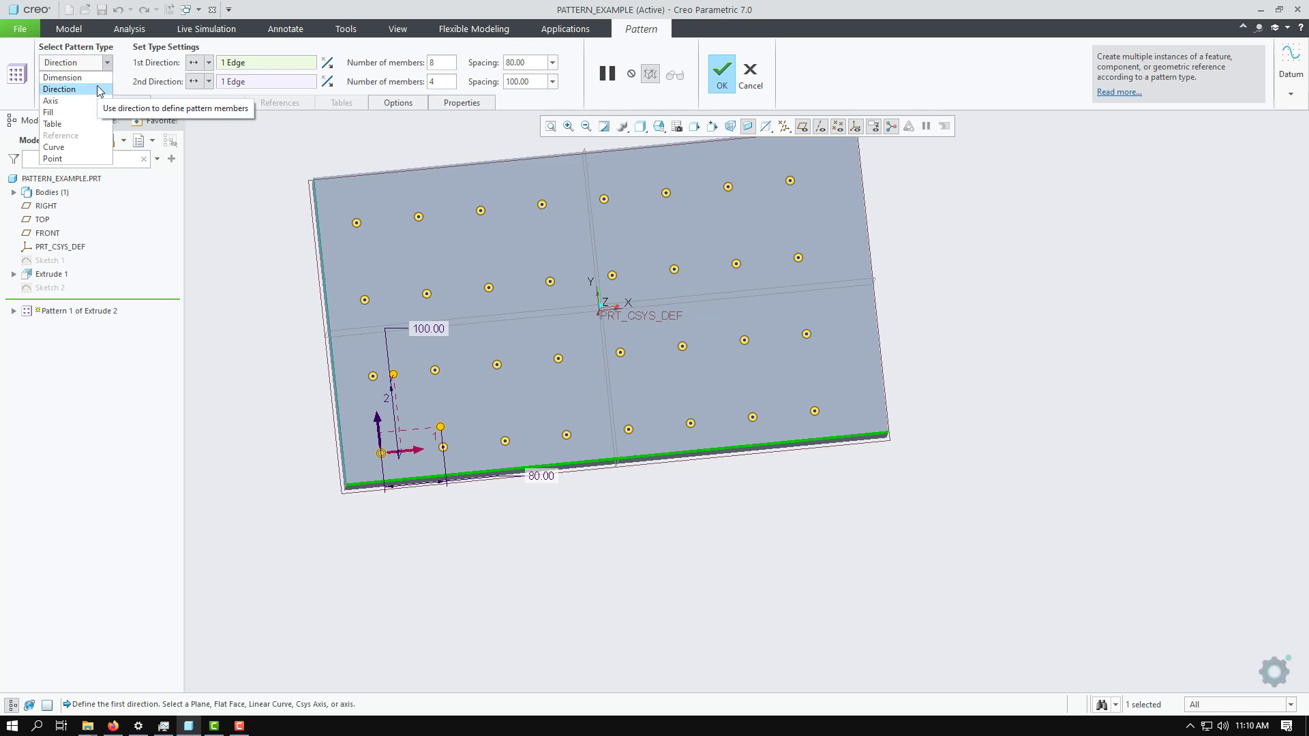
left_click(100, 90)
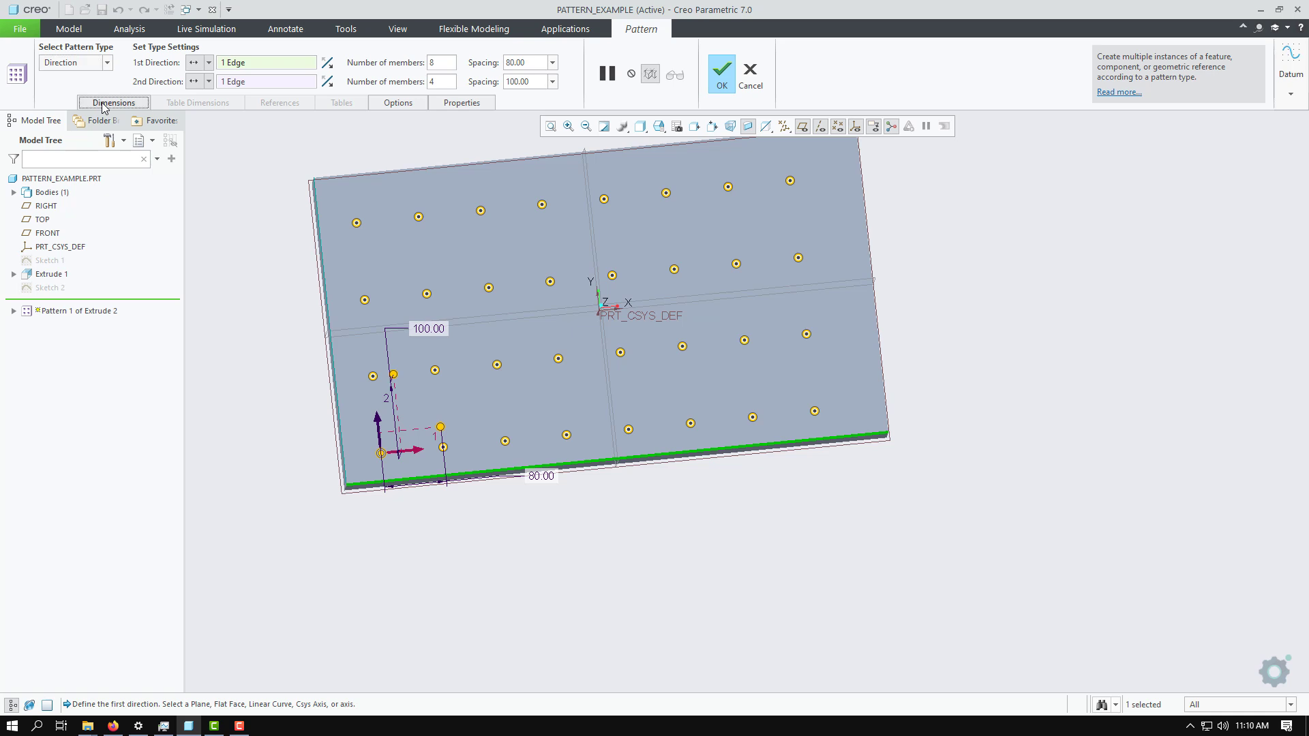
left_click(104, 103)
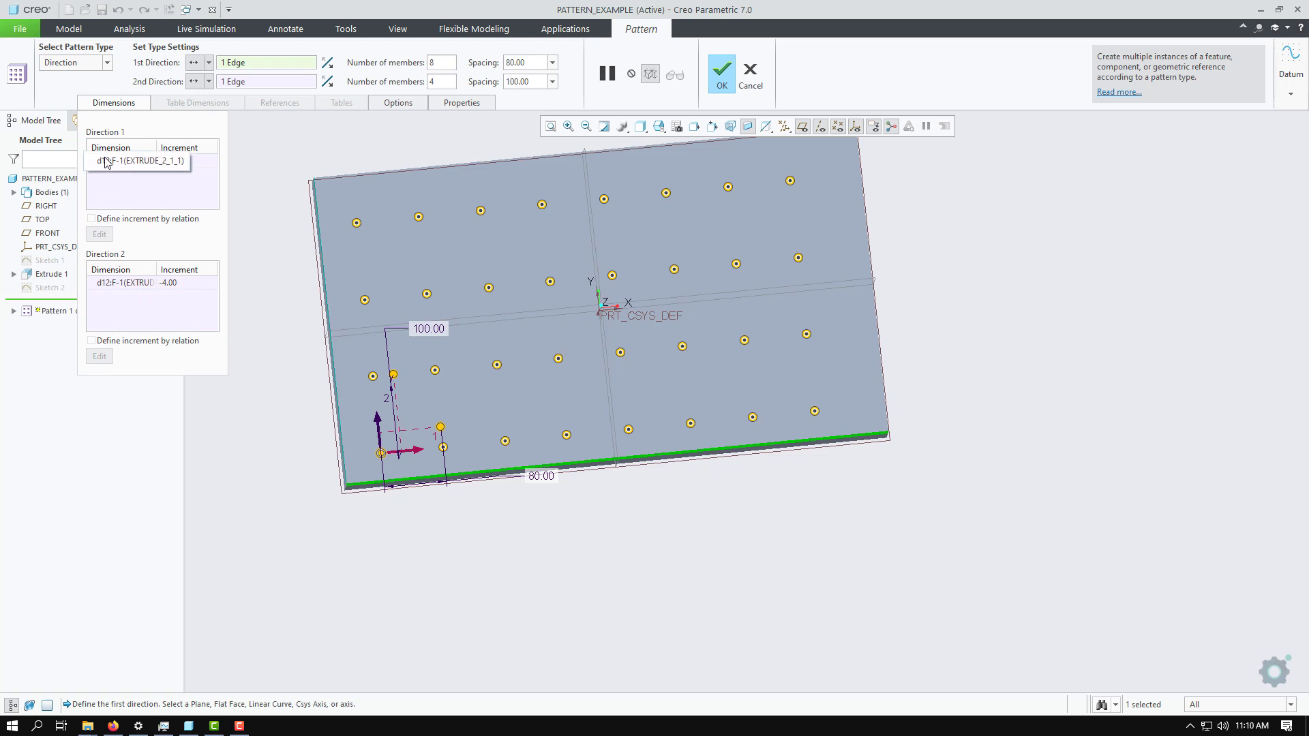
left_click(112, 103)
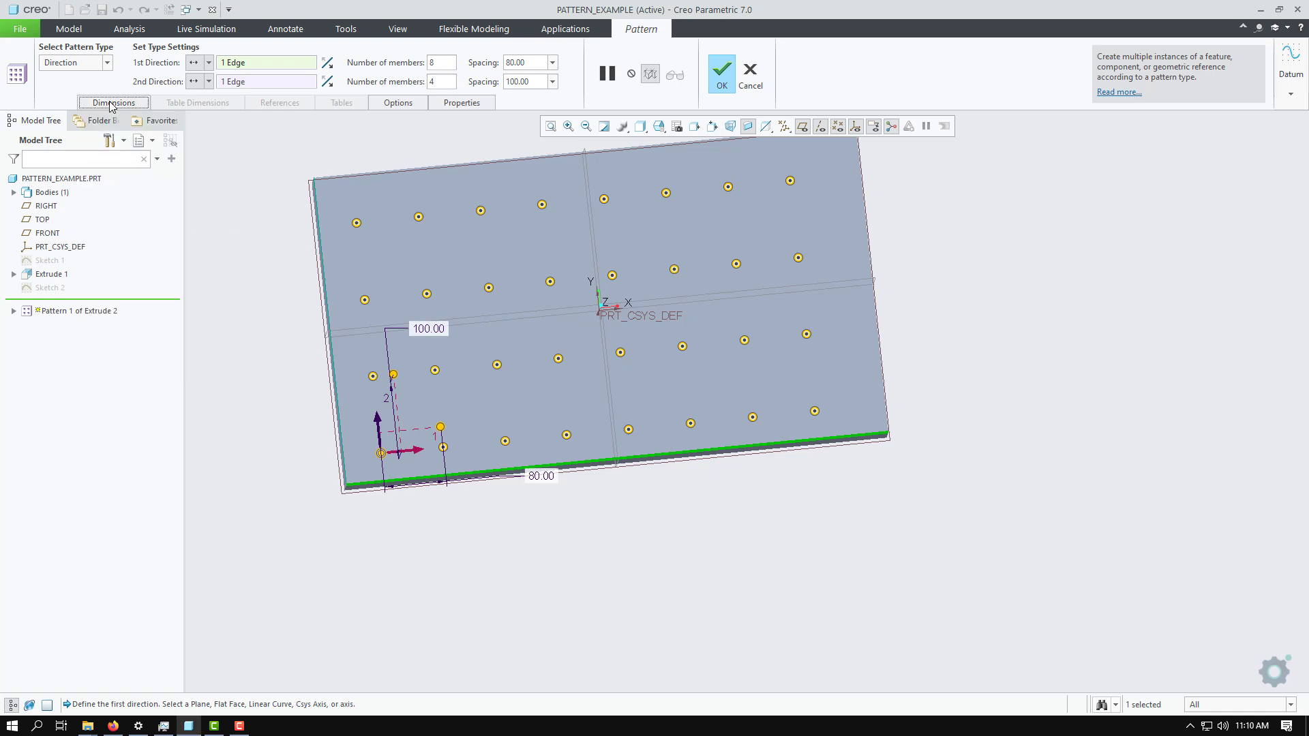
Change the pattern type from Direction to Fill
left_click(107, 62)
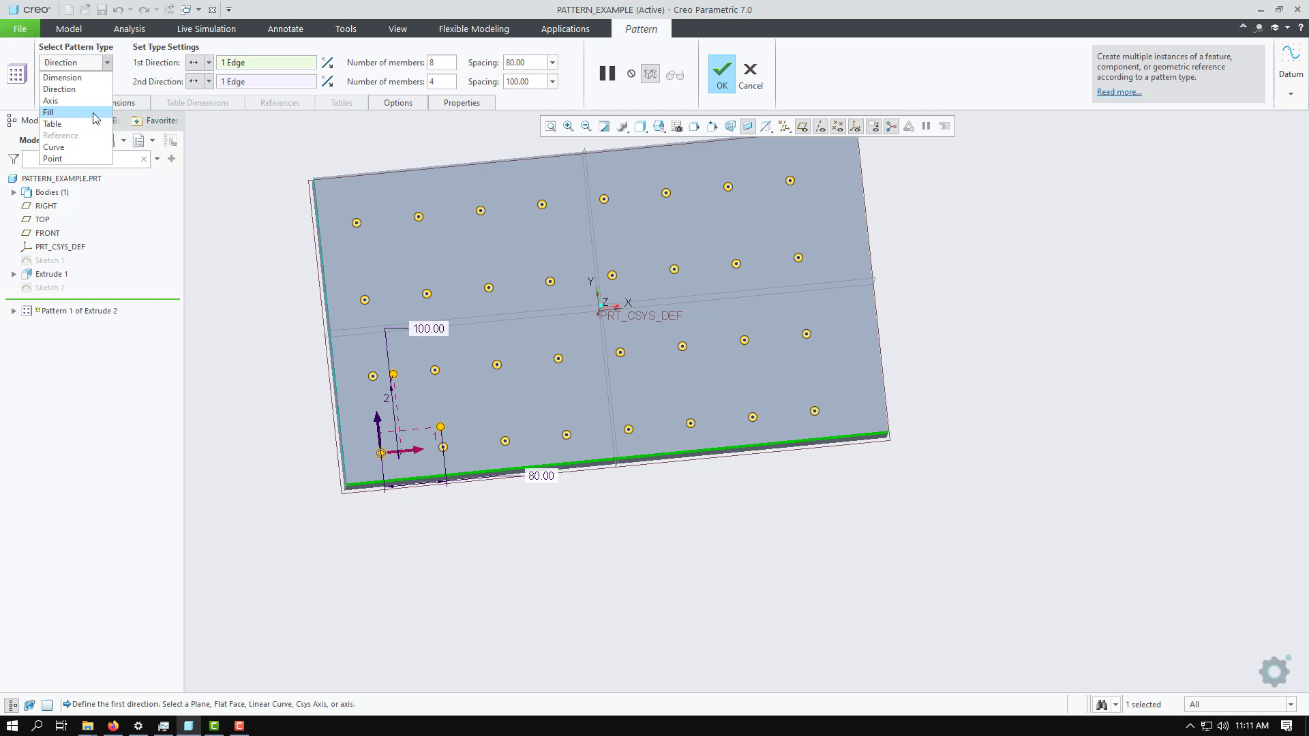
left_click(93, 113)
left_click(838, 389)
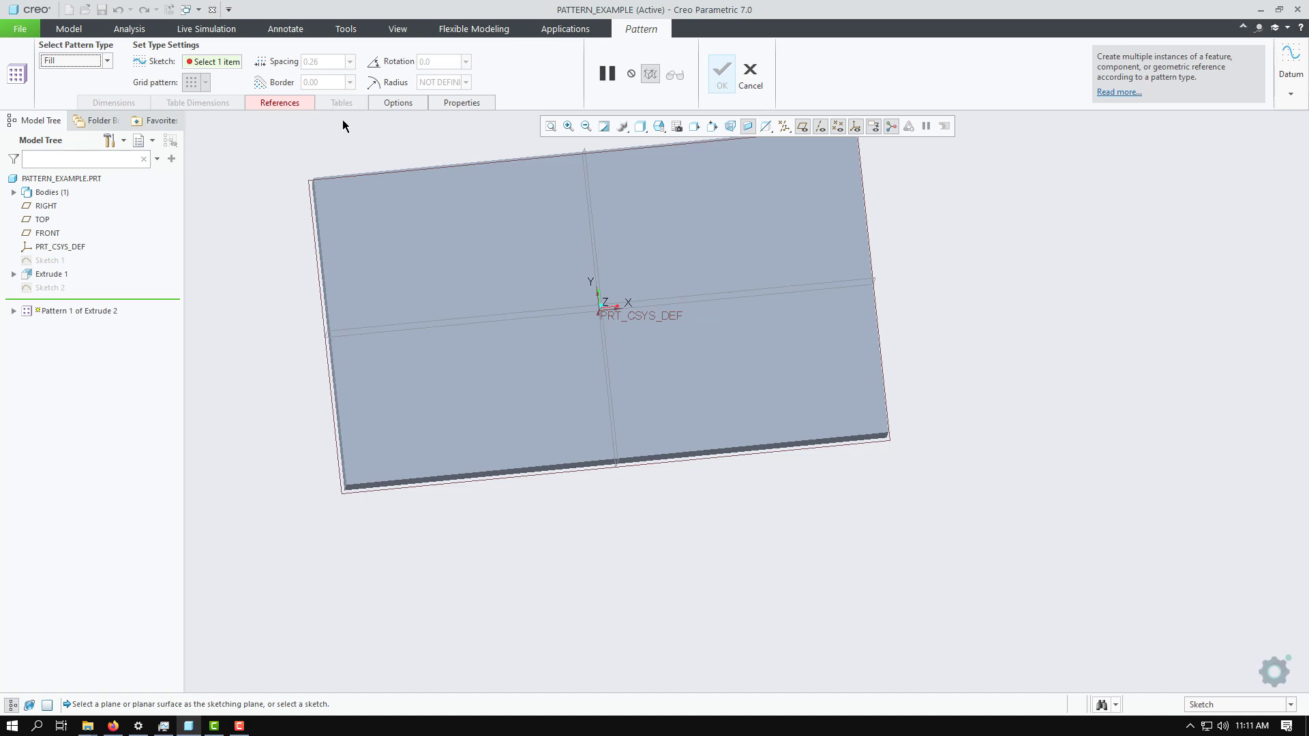
mouse_move(1006, 409)
middle_mouse_down()
mouse_move(996, 386)
mouse_move(999, 400)
mouse_move(1013, 390)
middle_mouse_up()
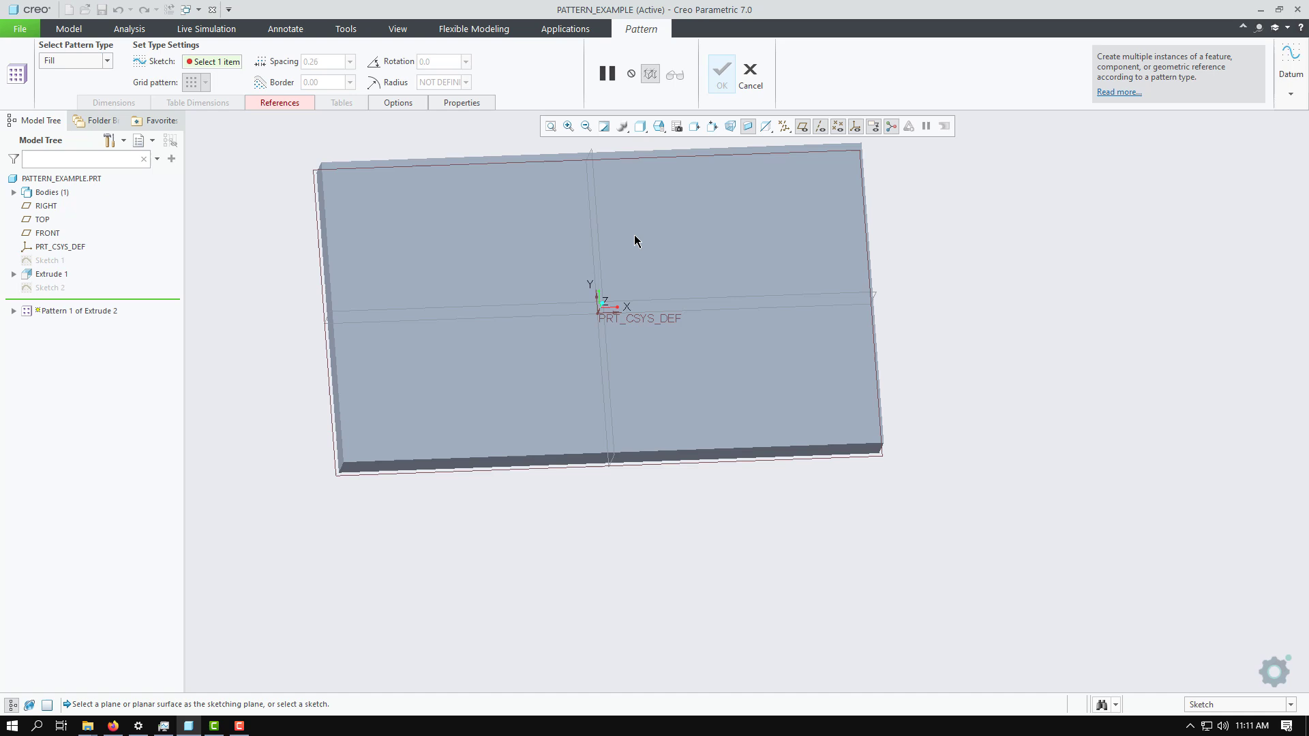
Start defining the fill area's sketch on the plate's front face, oriented by the RIGHT datum plane and viewed in 2D
left_click(272, 102)
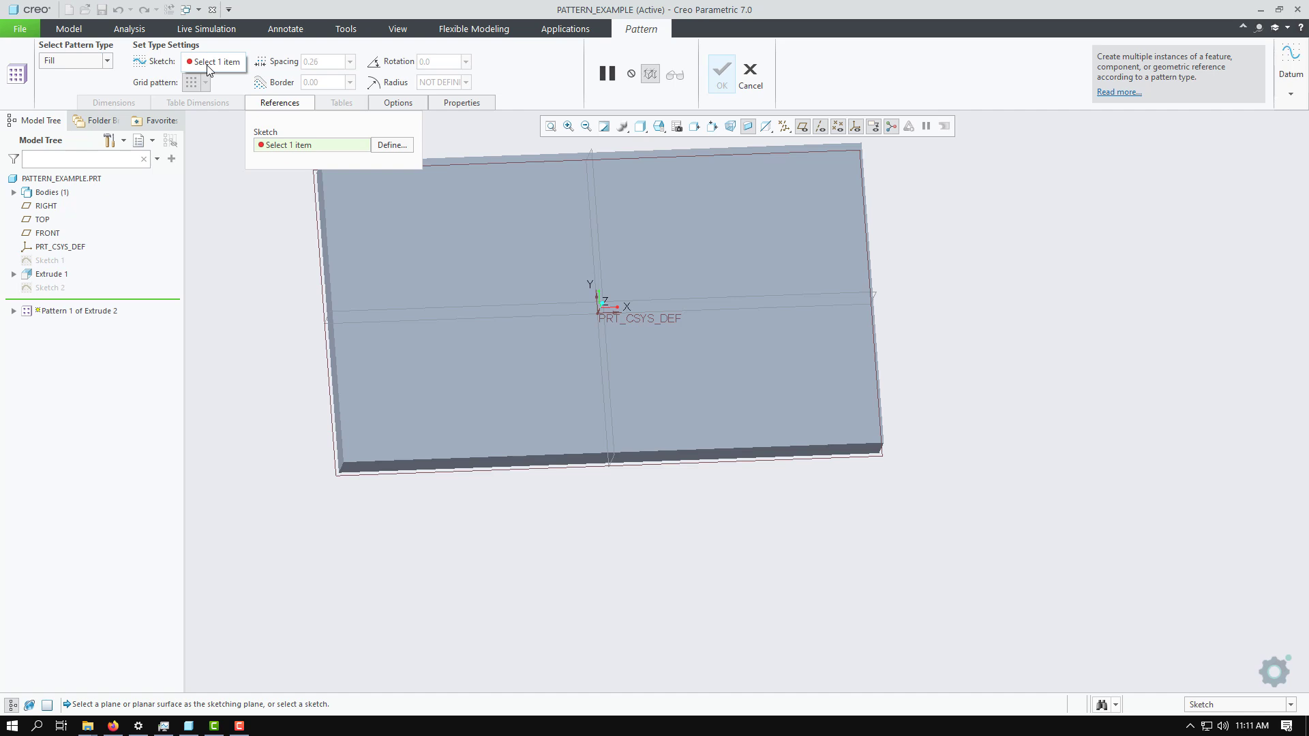
left_click(392, 146)
left_click(456, 208)
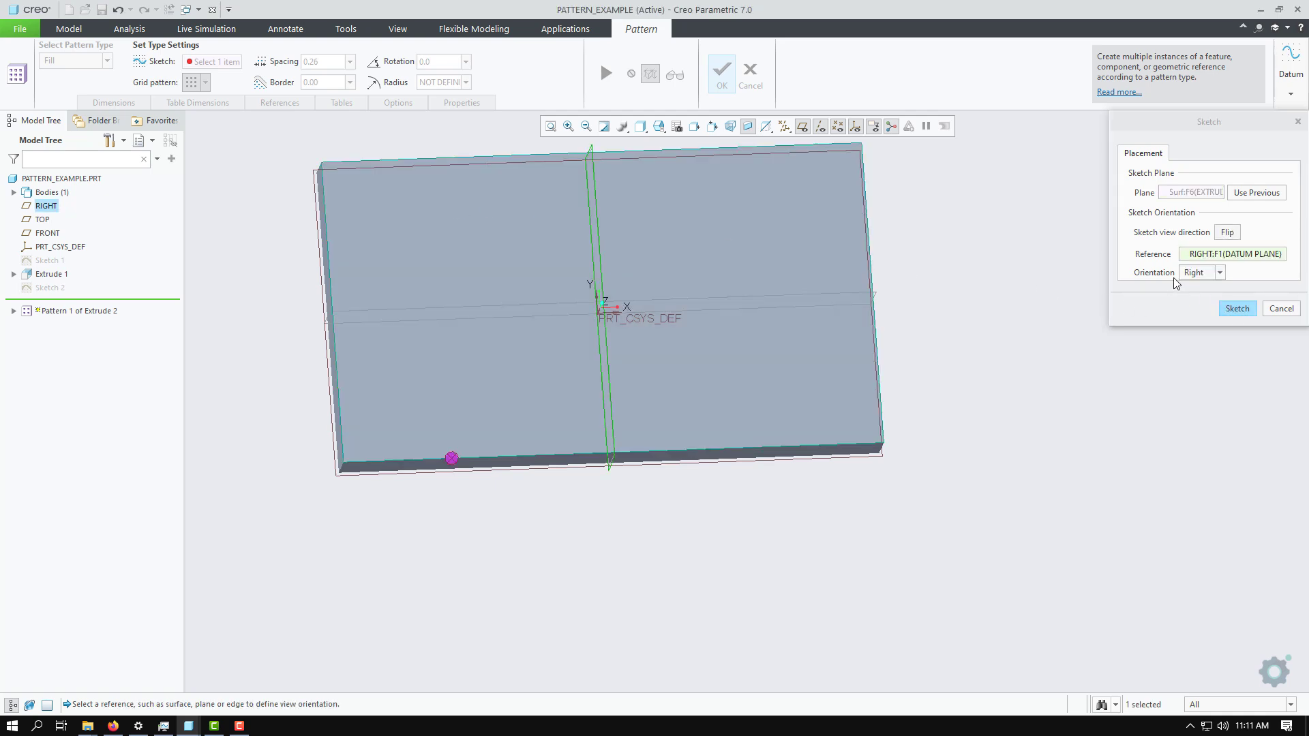
left_click(1244, 308)
left_click(34, 83)
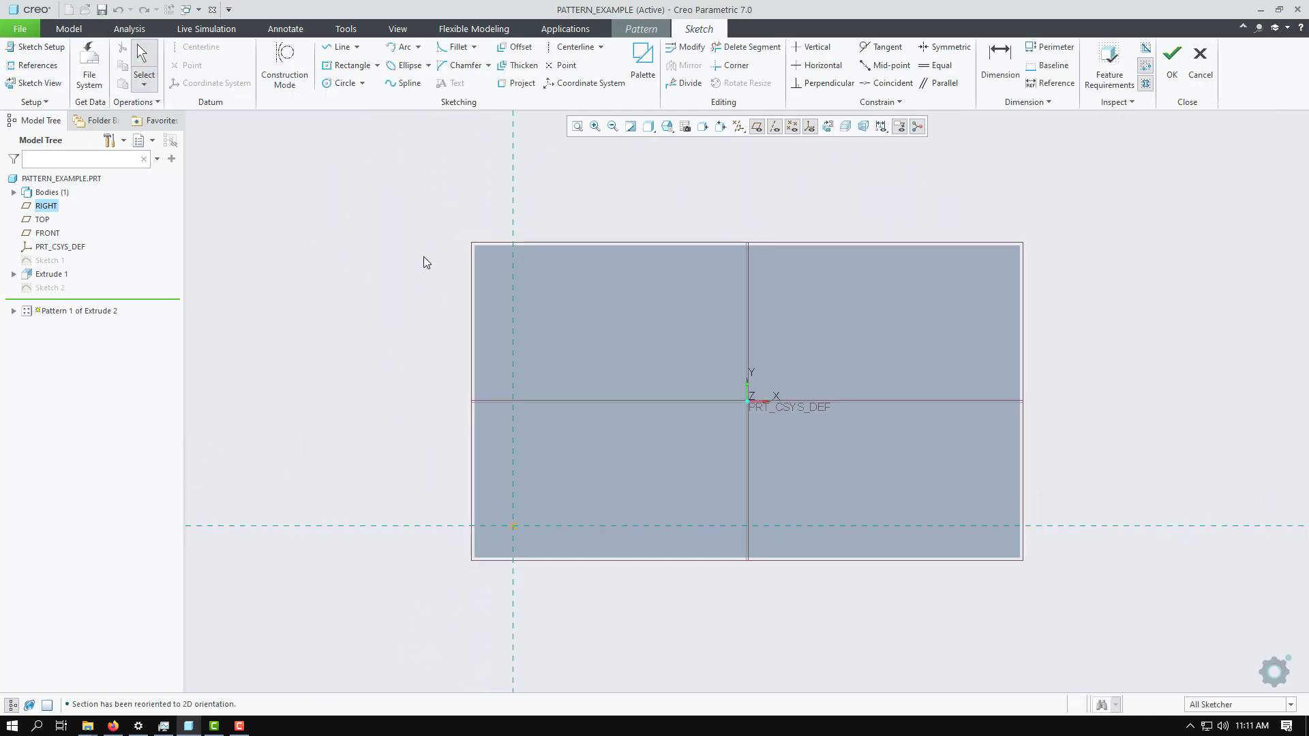
Sketch a corner rectangle about 601 by 313 from the intersection of the dashed references near the plate's lower-left corner
left_click(376, 65)
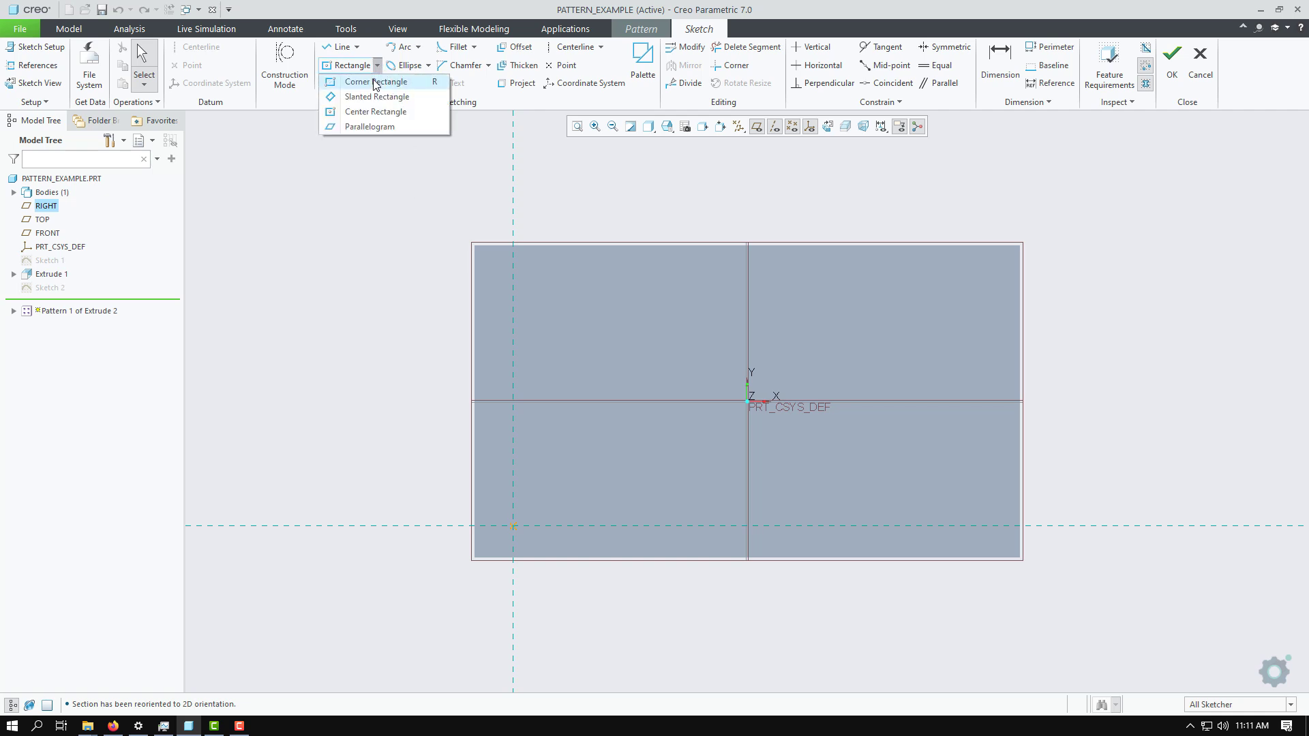
left_click(374, 82)
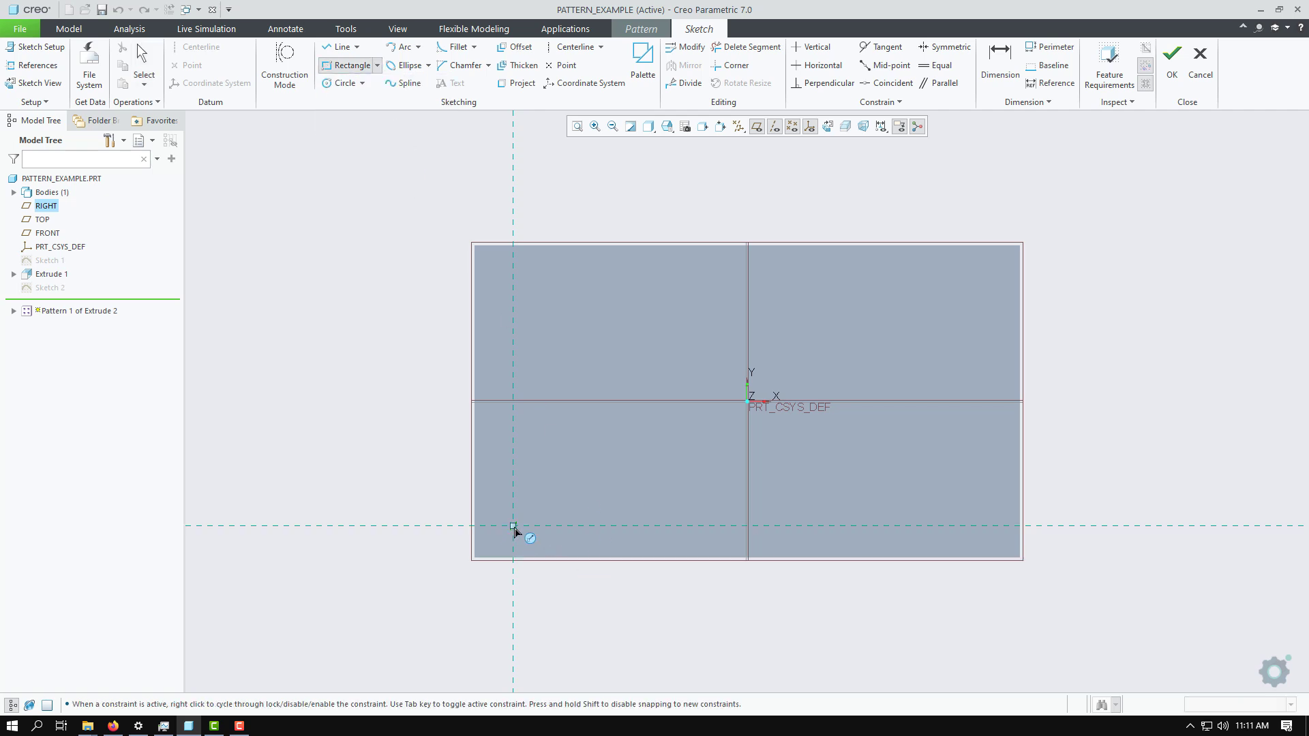
left_click(513, 525)
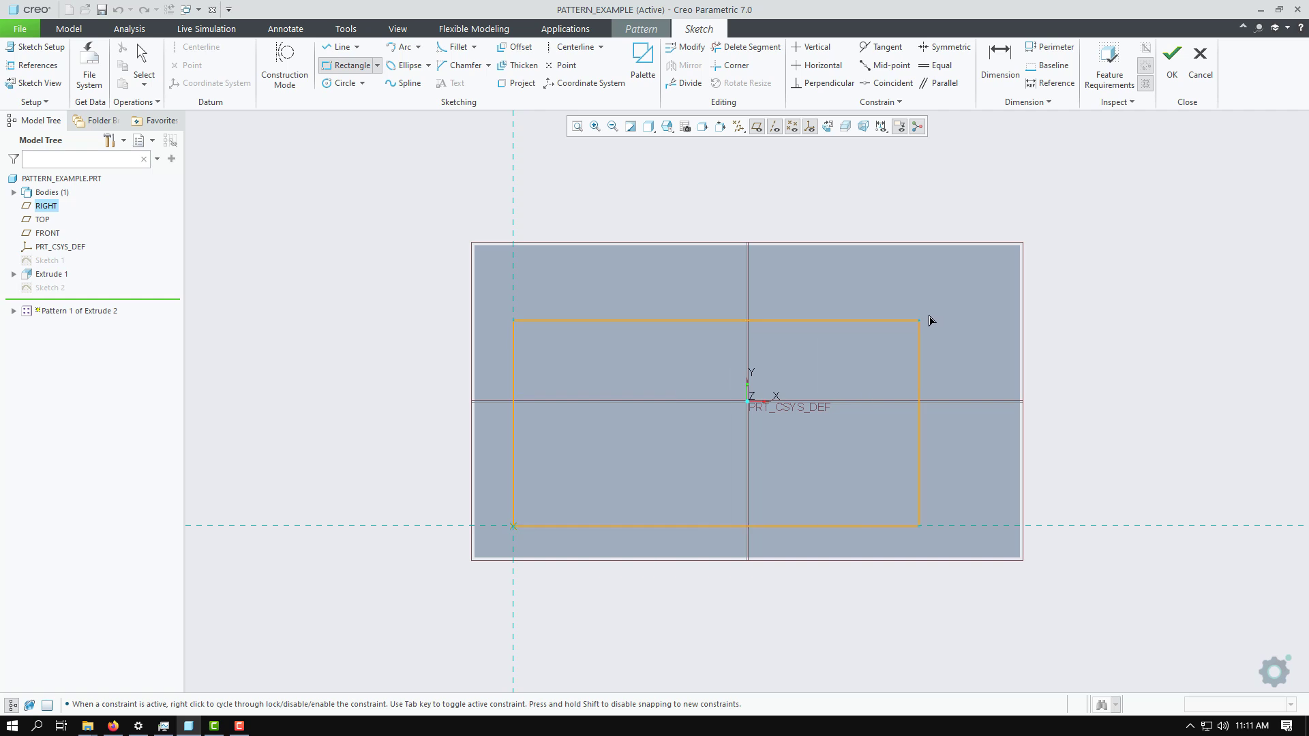
left_click(982, 282)
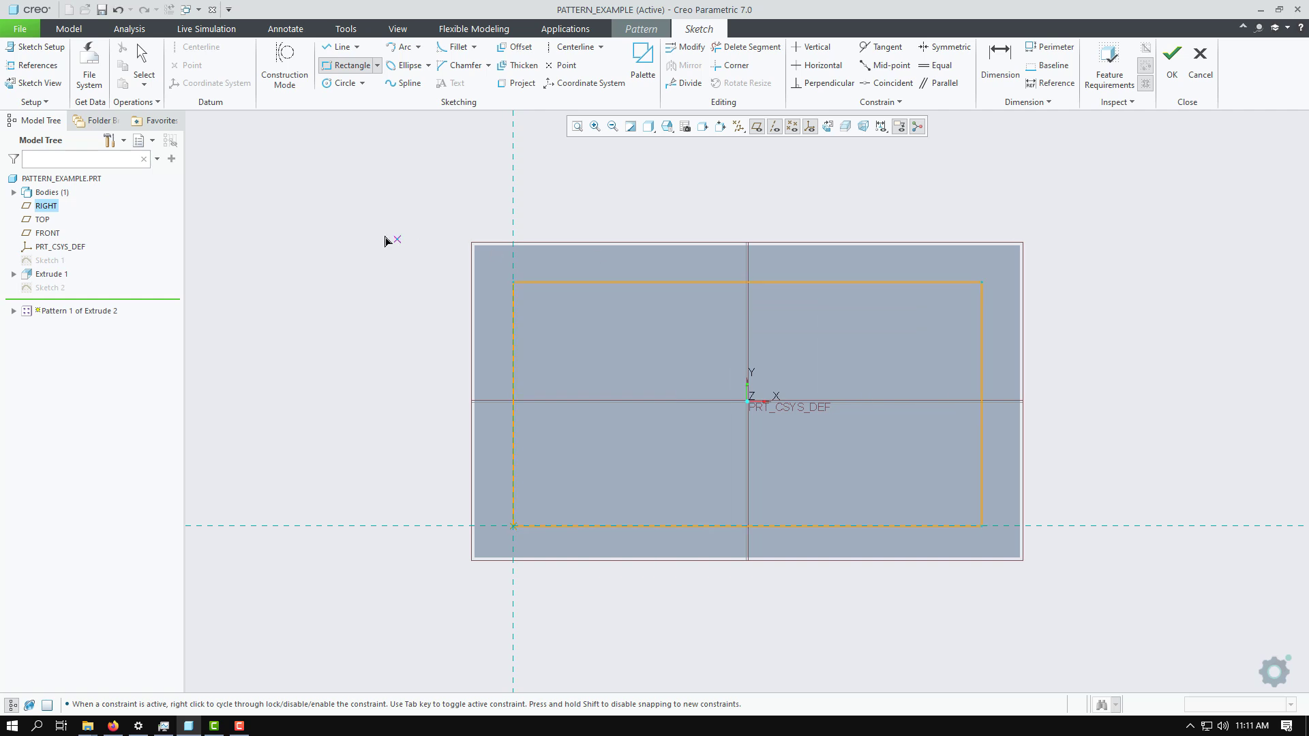
middle_click(377, 240)
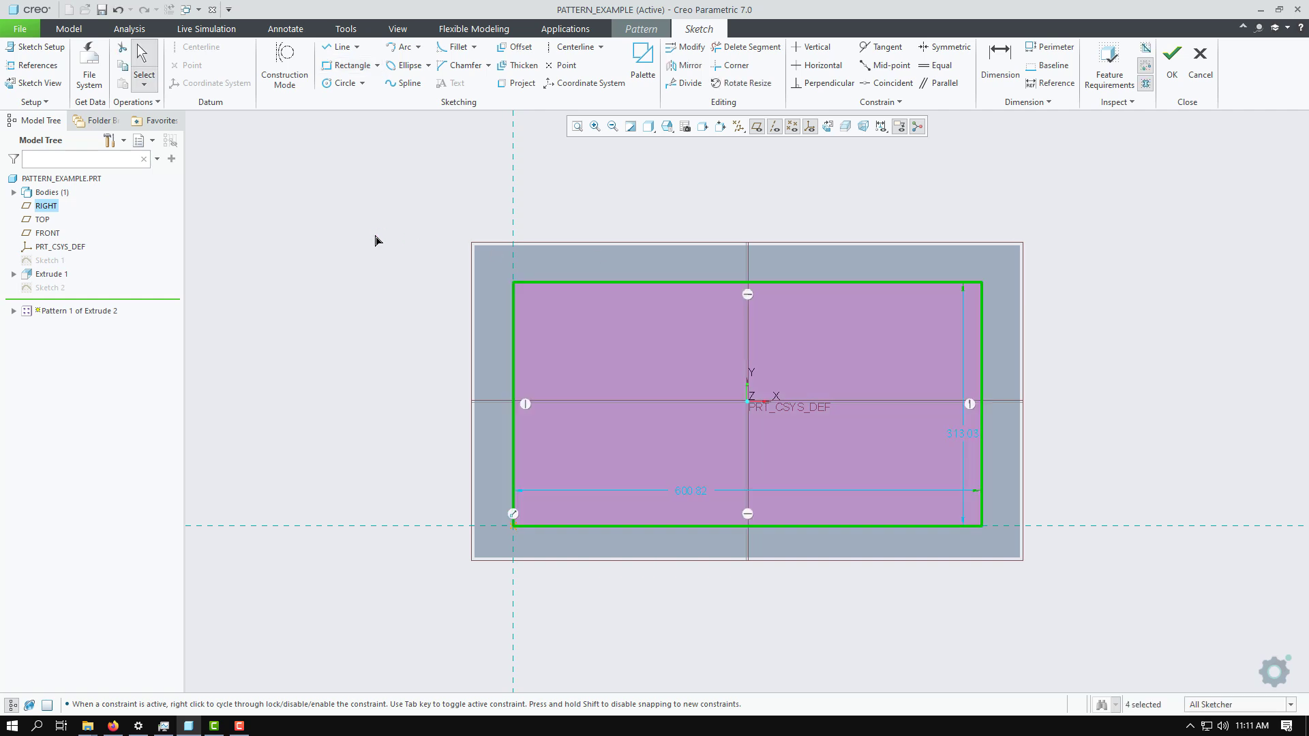
Set the fill rectangle's width to 600
double_click(696, 491)
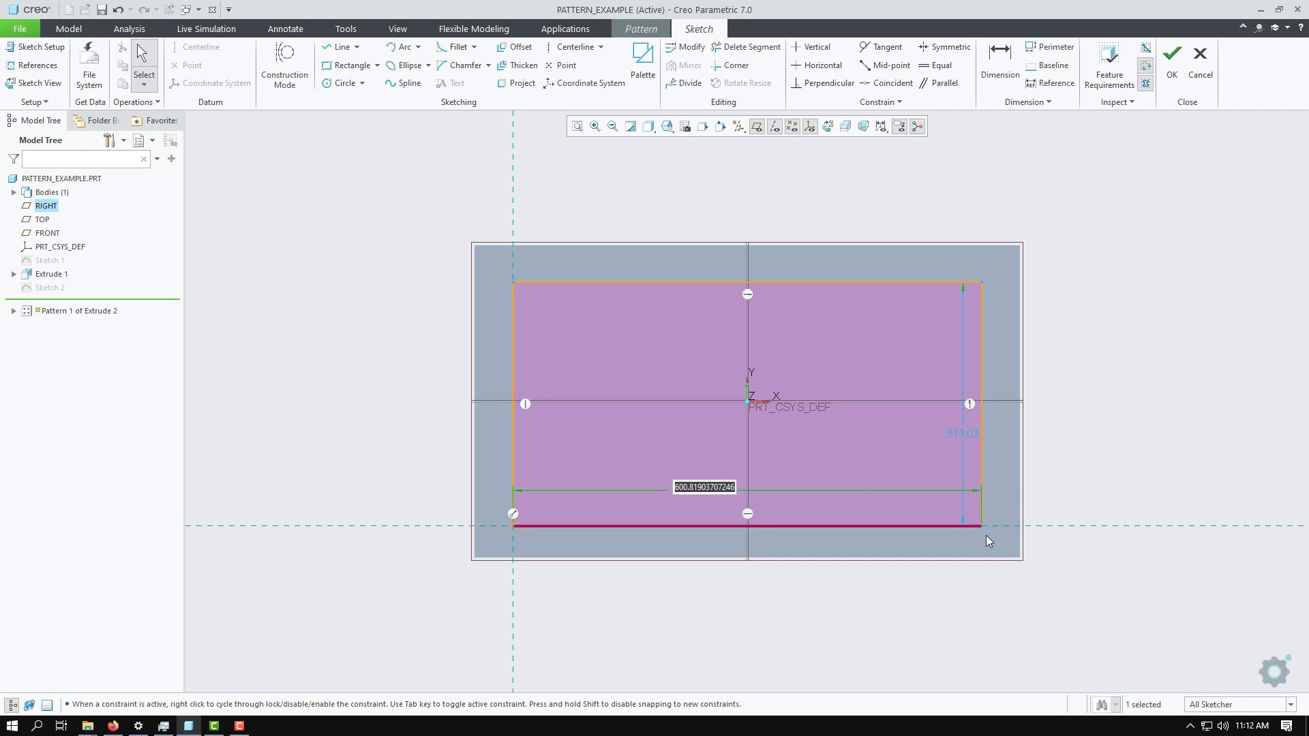
type("600")
key("Return")
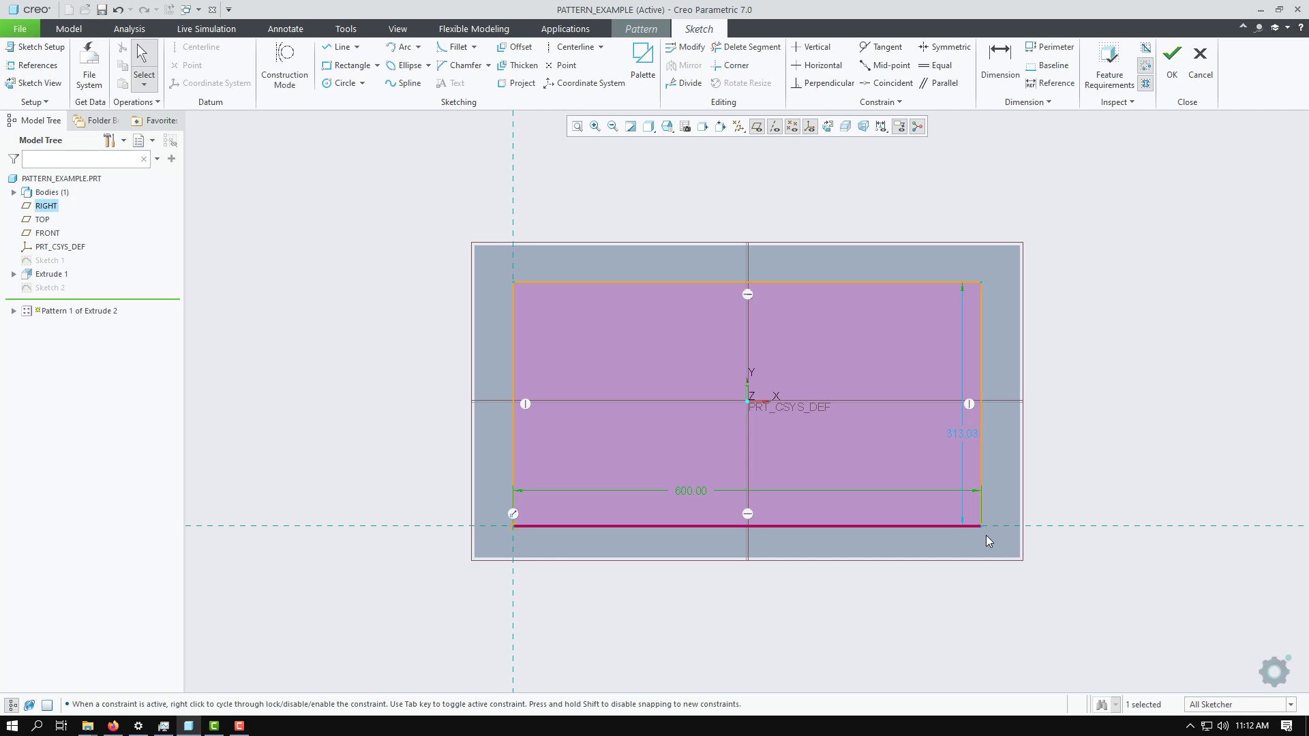
Set the fill rectangle's height to 320
double_click(963, 433)
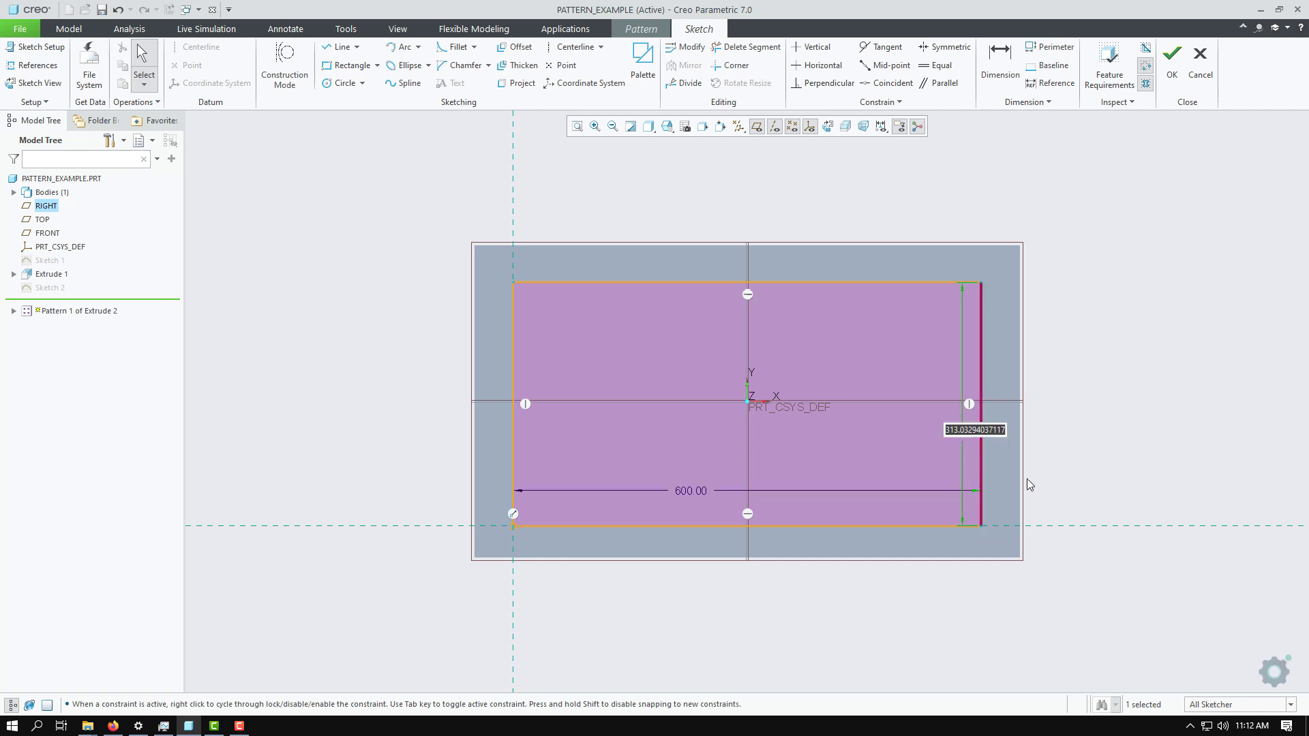
type("320")
key("Return")
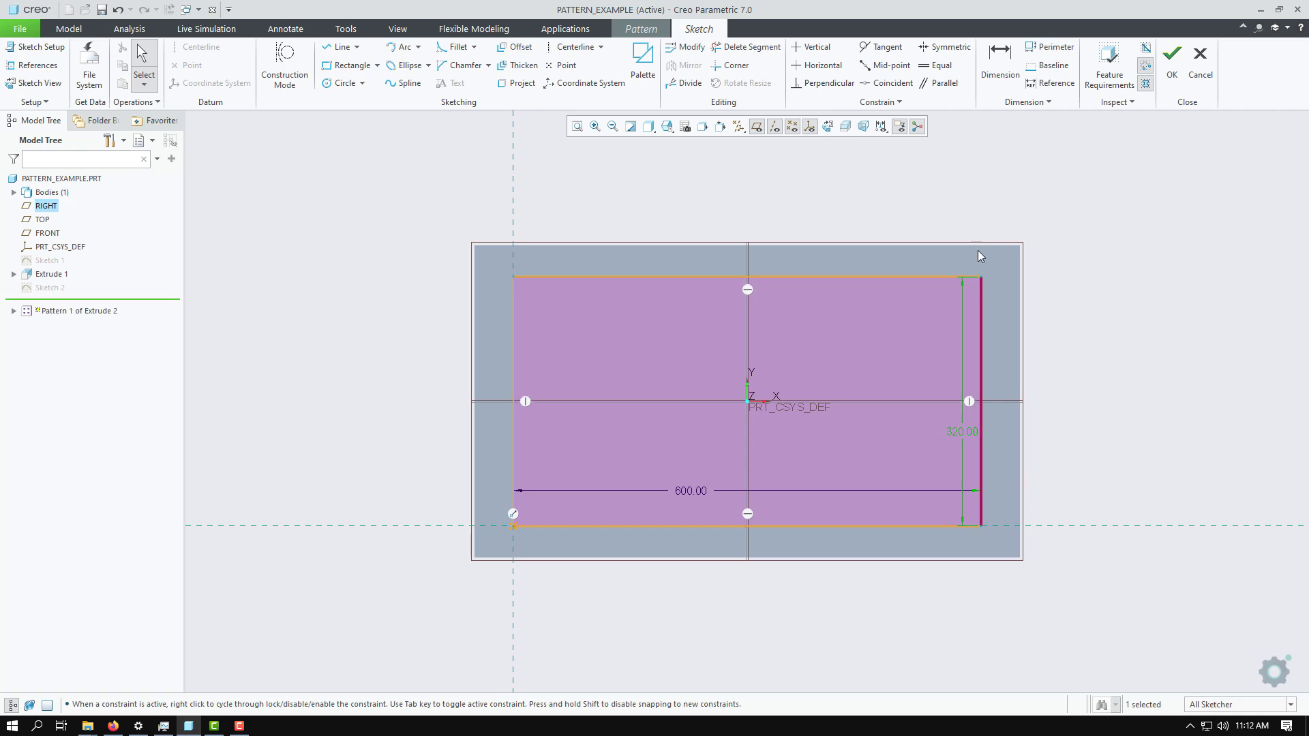
left_click(1030, 193)
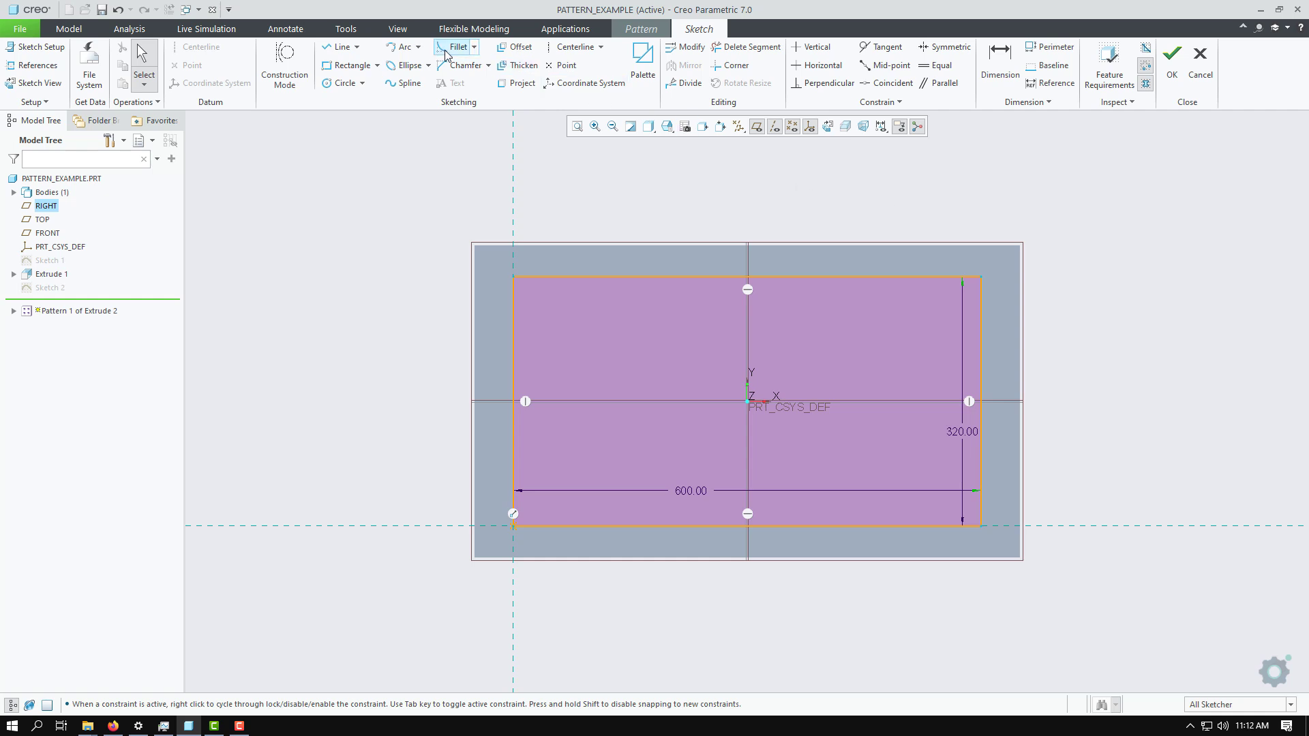
Round the rectangle's upper-right corner with a trimmed circular fillet of about 122 radius, and finish the fill area's sketch
left_click(474, 47)
left_click(470, 80)
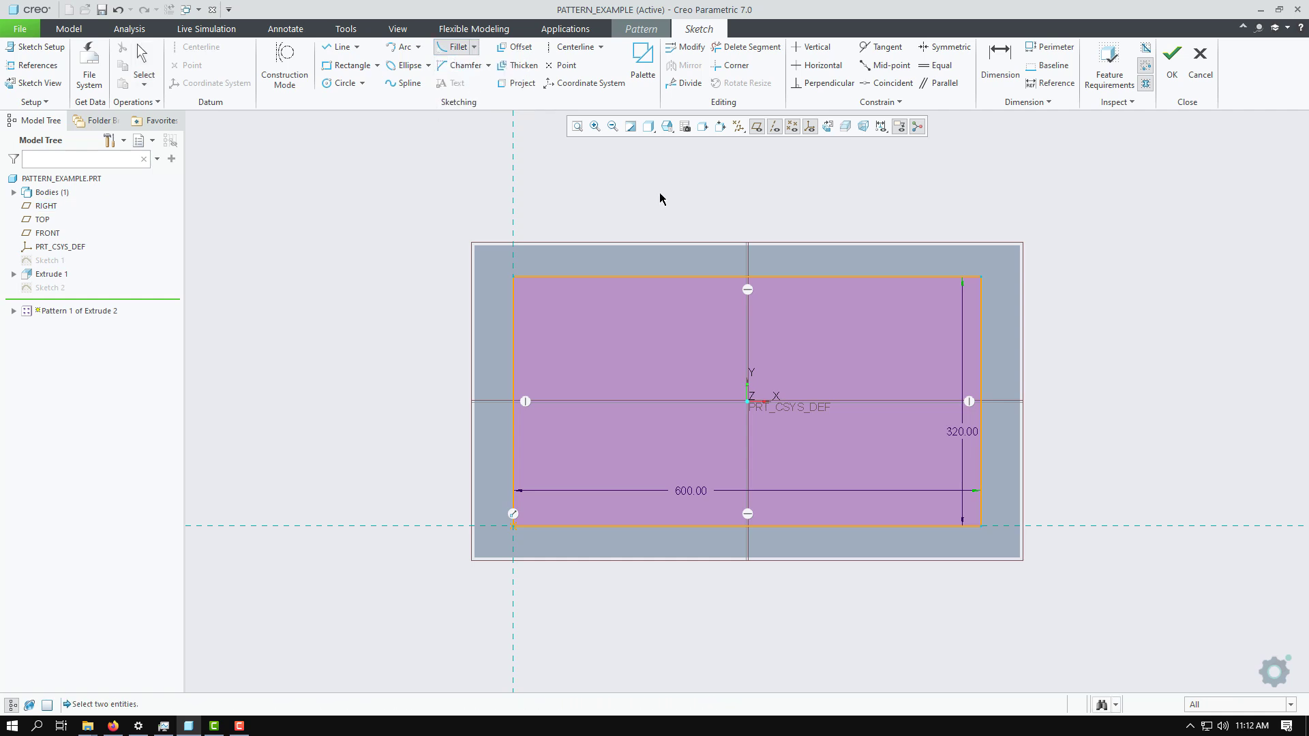
left_click(888, 277)
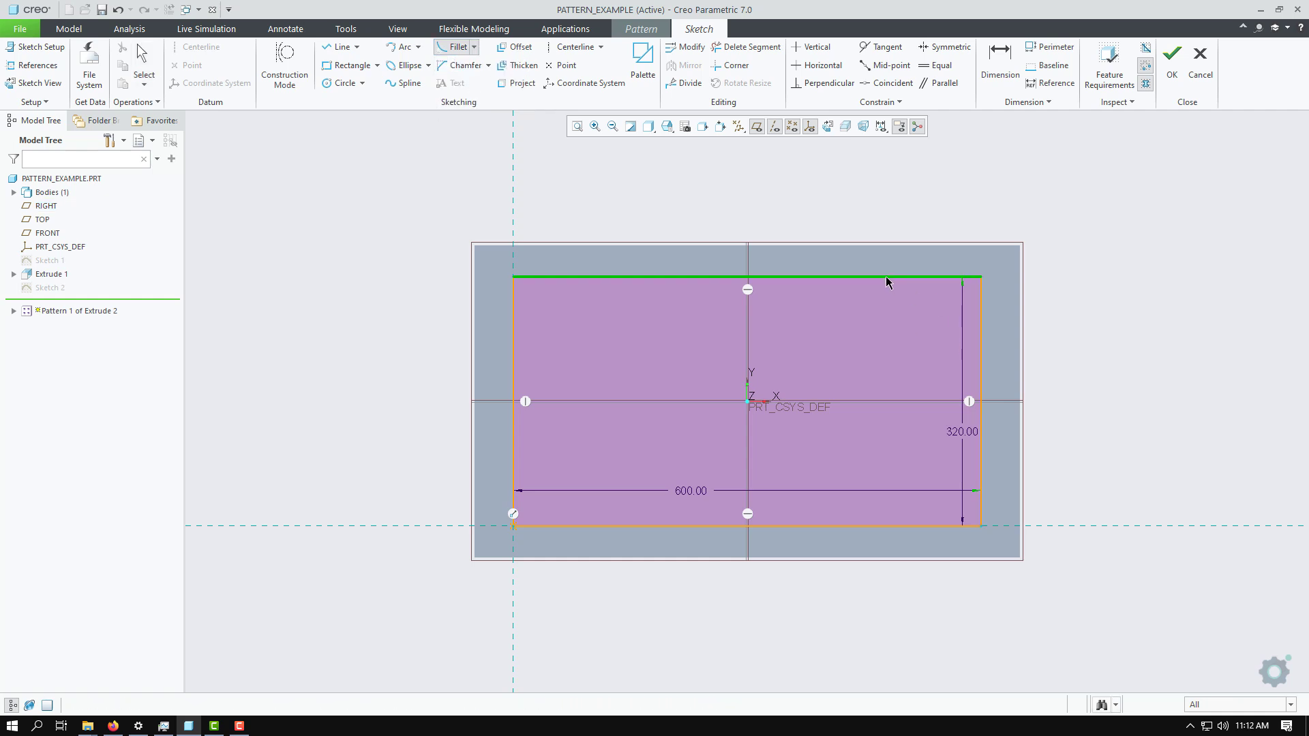
left_click(982, 389)
middle_click(1130, 326)
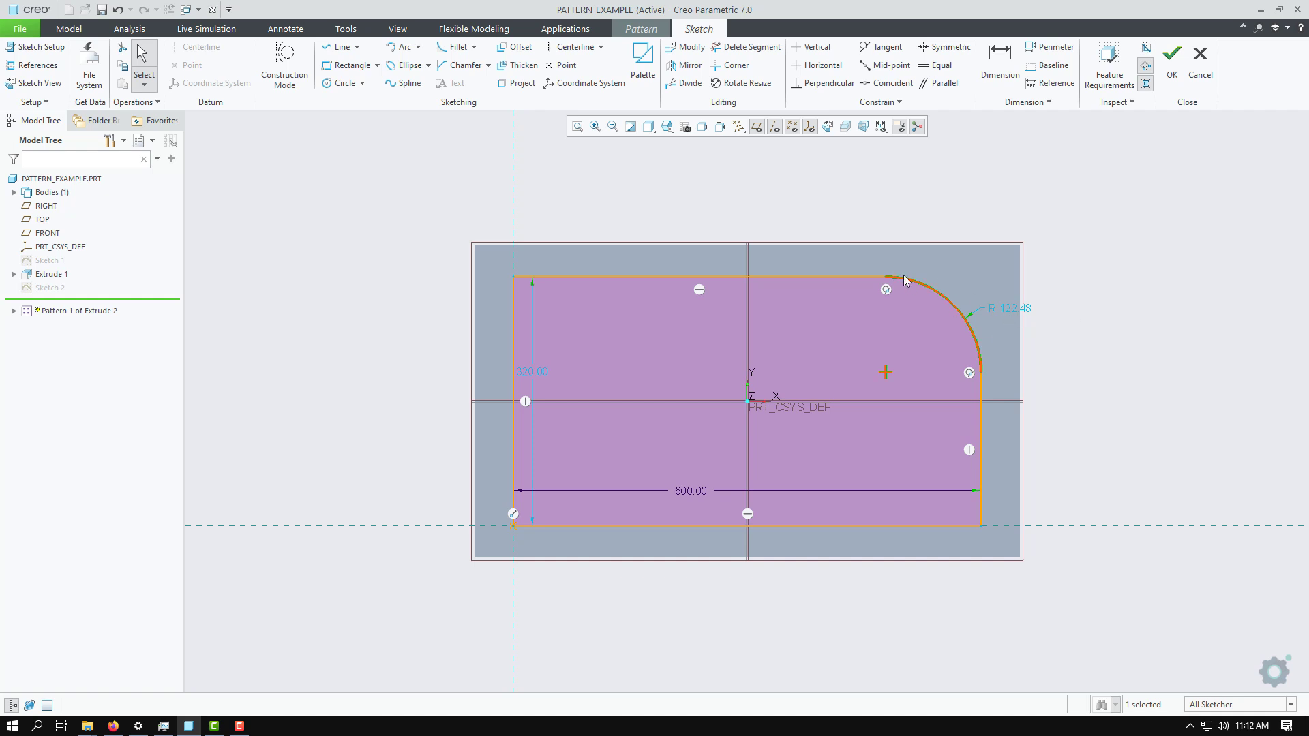
left_click(1171, 65)
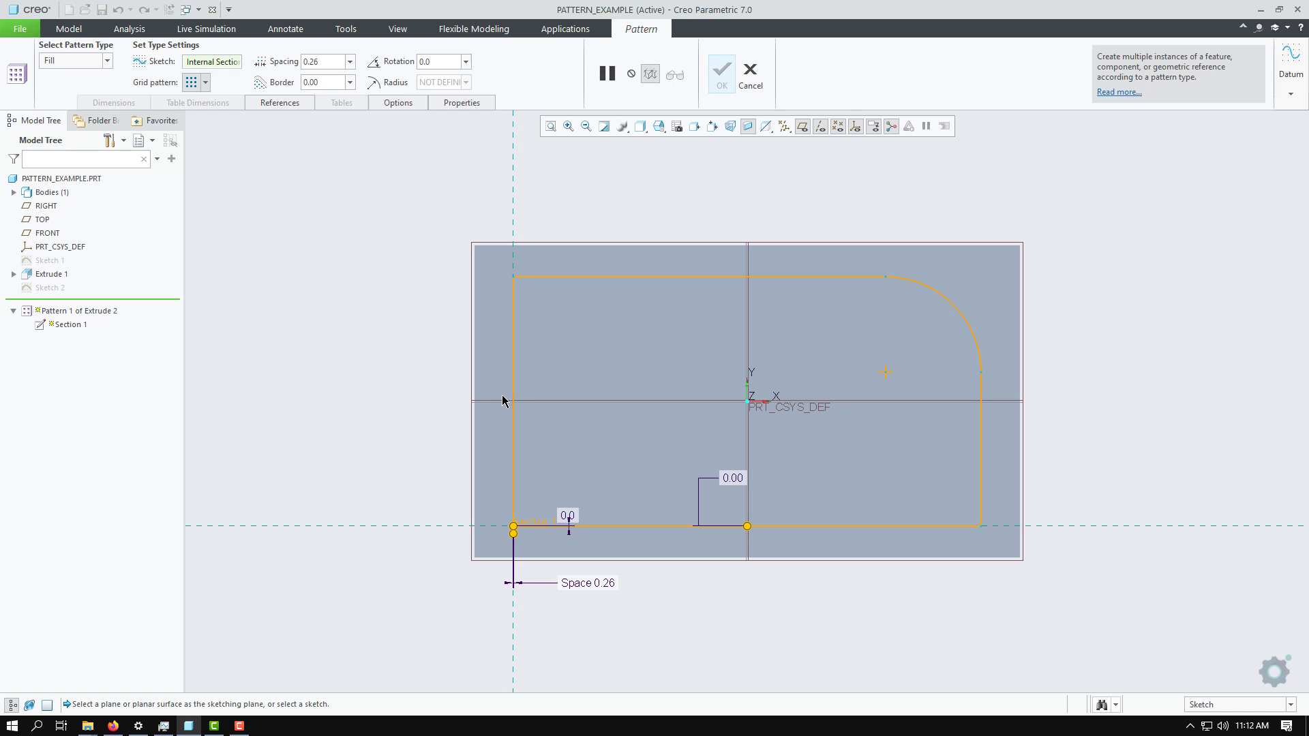
Set the spacing between the fill pattern members to 50
scroll(259, 323, "down", 1)
scroll(453, 530, "up", 2)
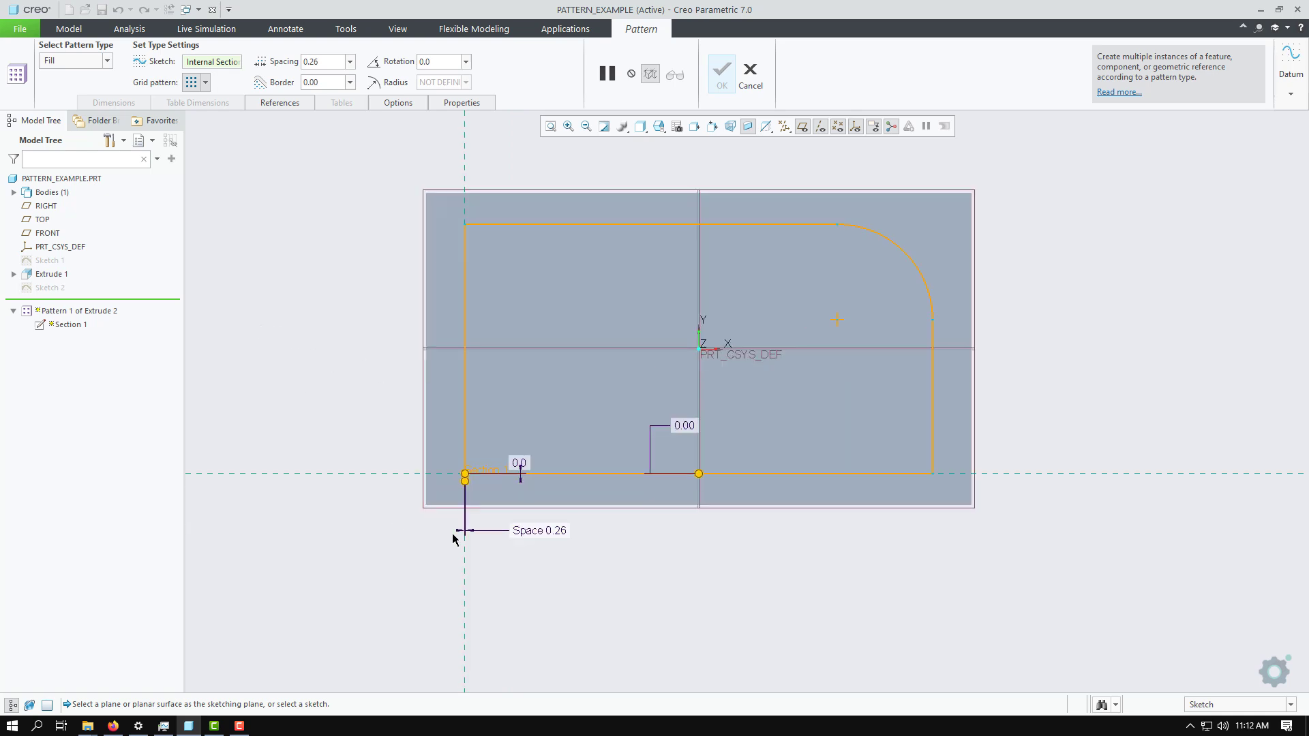
left_click(349, 63)
left_click(343, 77)
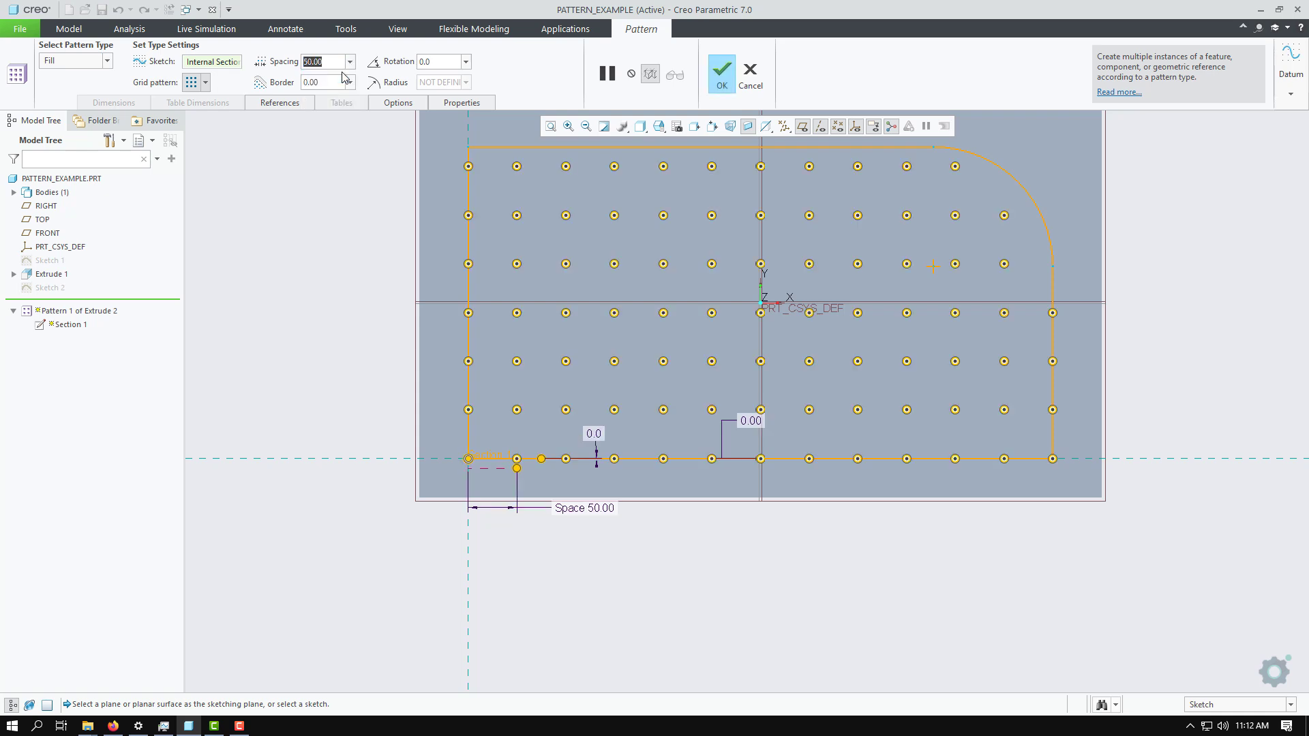
scroll(315, 461, "down", 1)
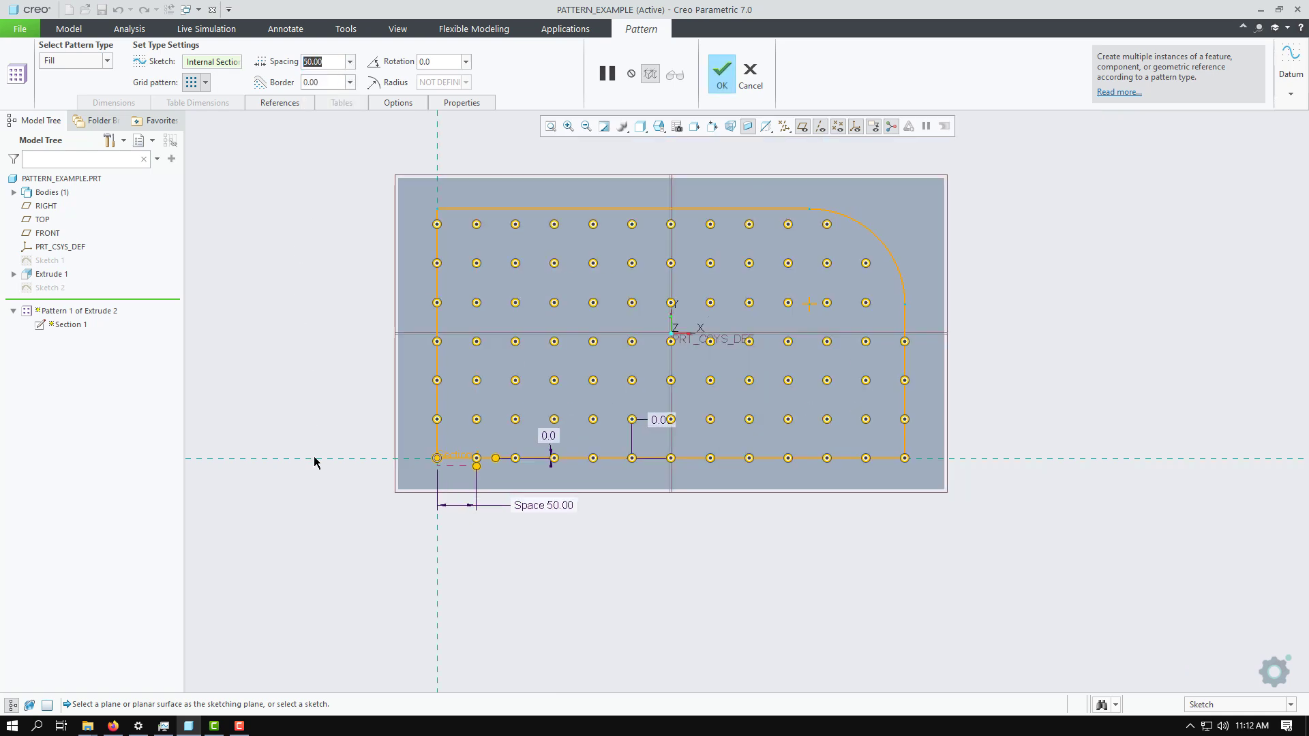
Set the spacing between the fill pattern members to 70
left_click(350, 62)
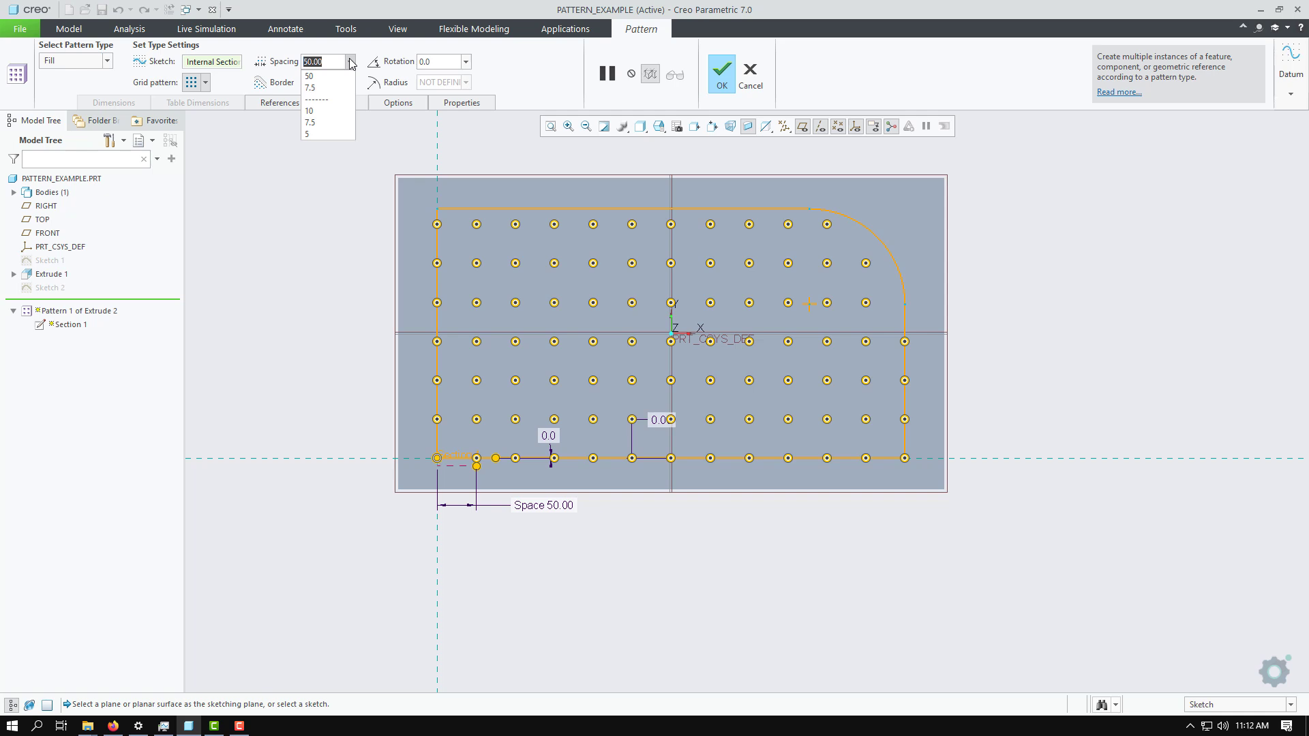
left_click(334, 60)
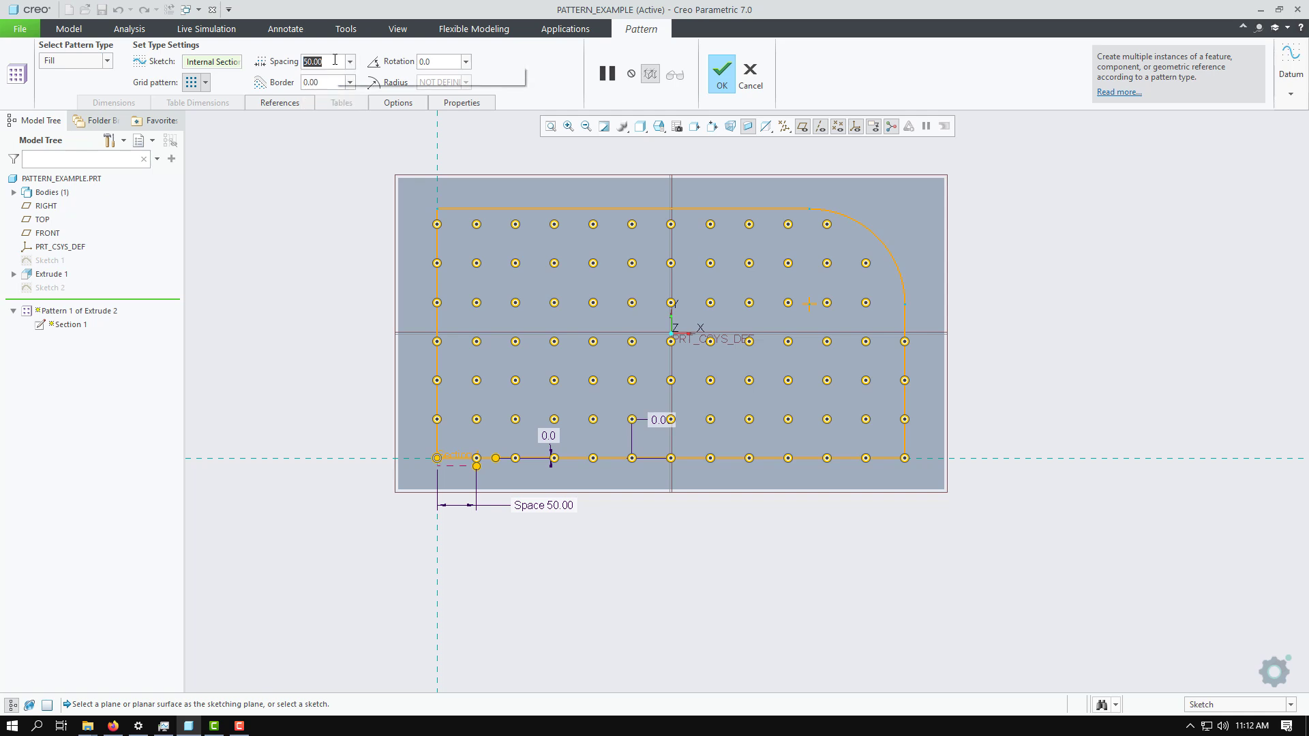
type("70")
key("Return")
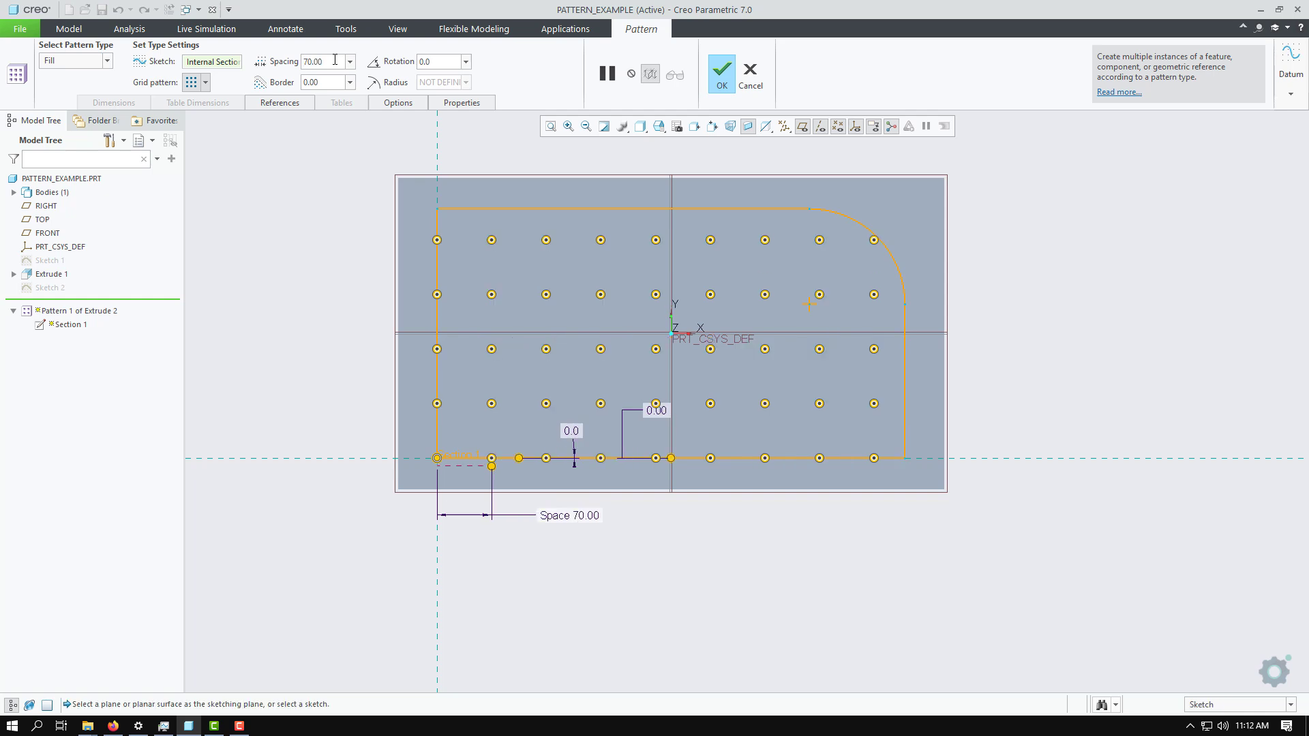
scroll(461, 329, "up", 2)
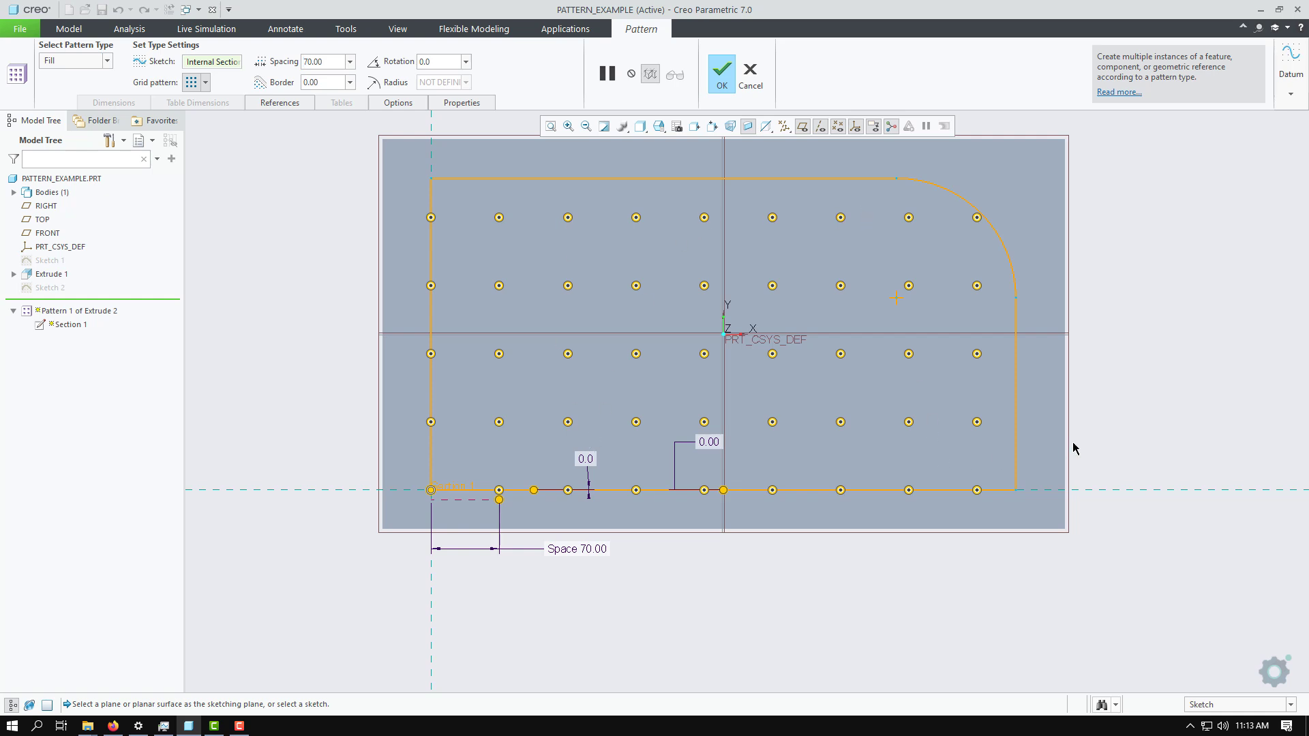
Try the diamond, staggered hexagonal and concentric-circle grid arrangements for the fill pattern
left_click(205, 85)
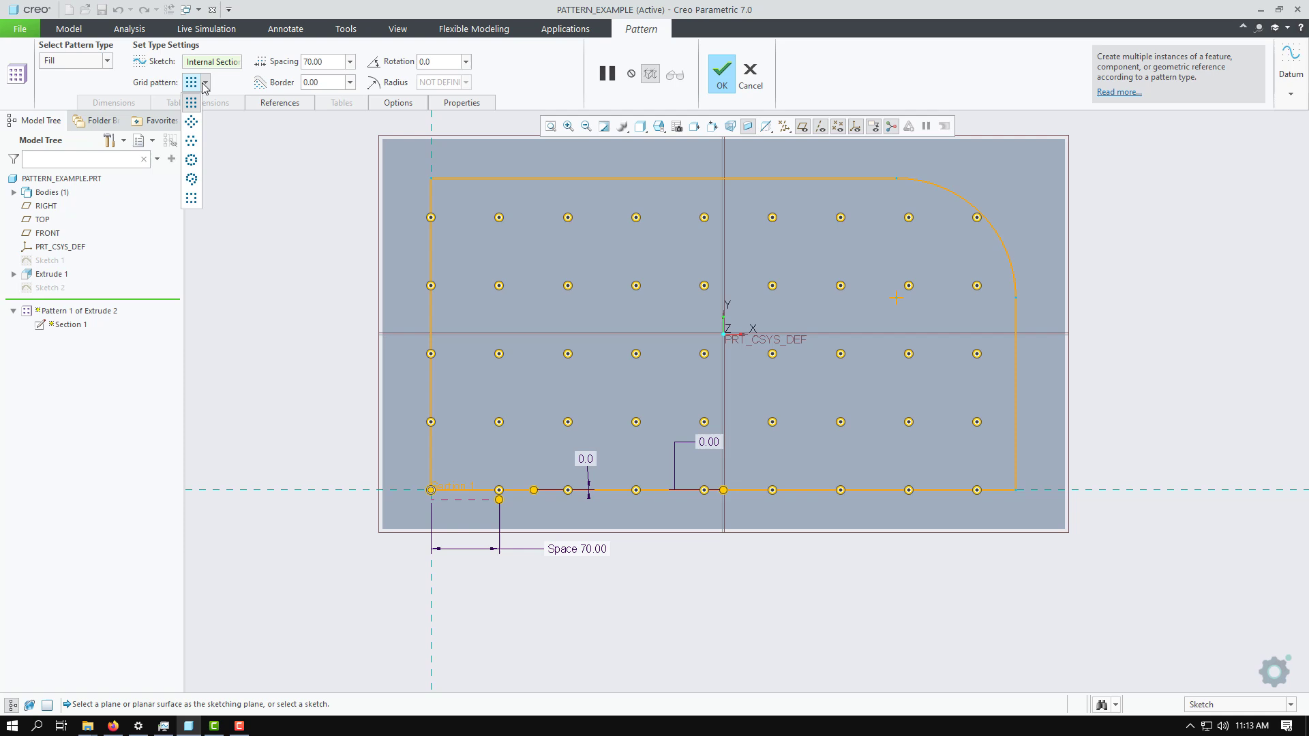
left_click(194, 124)
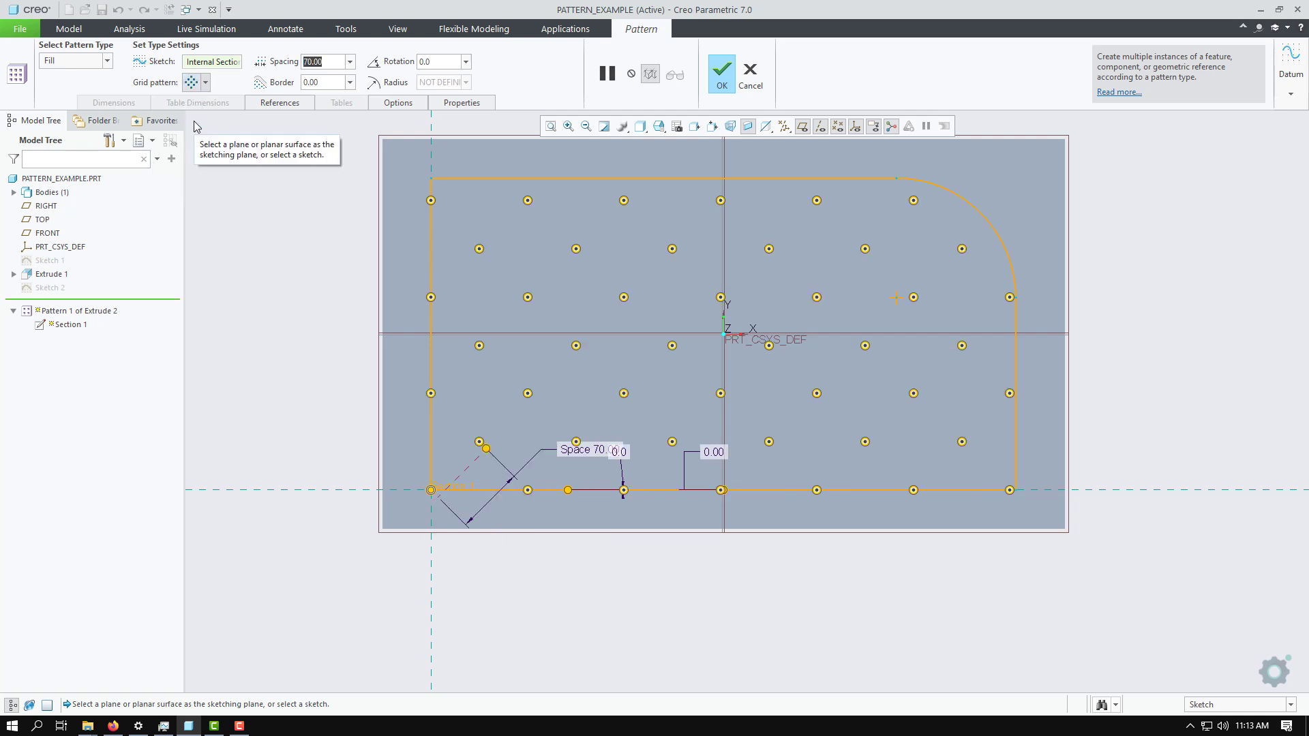
left_click(204, 83)
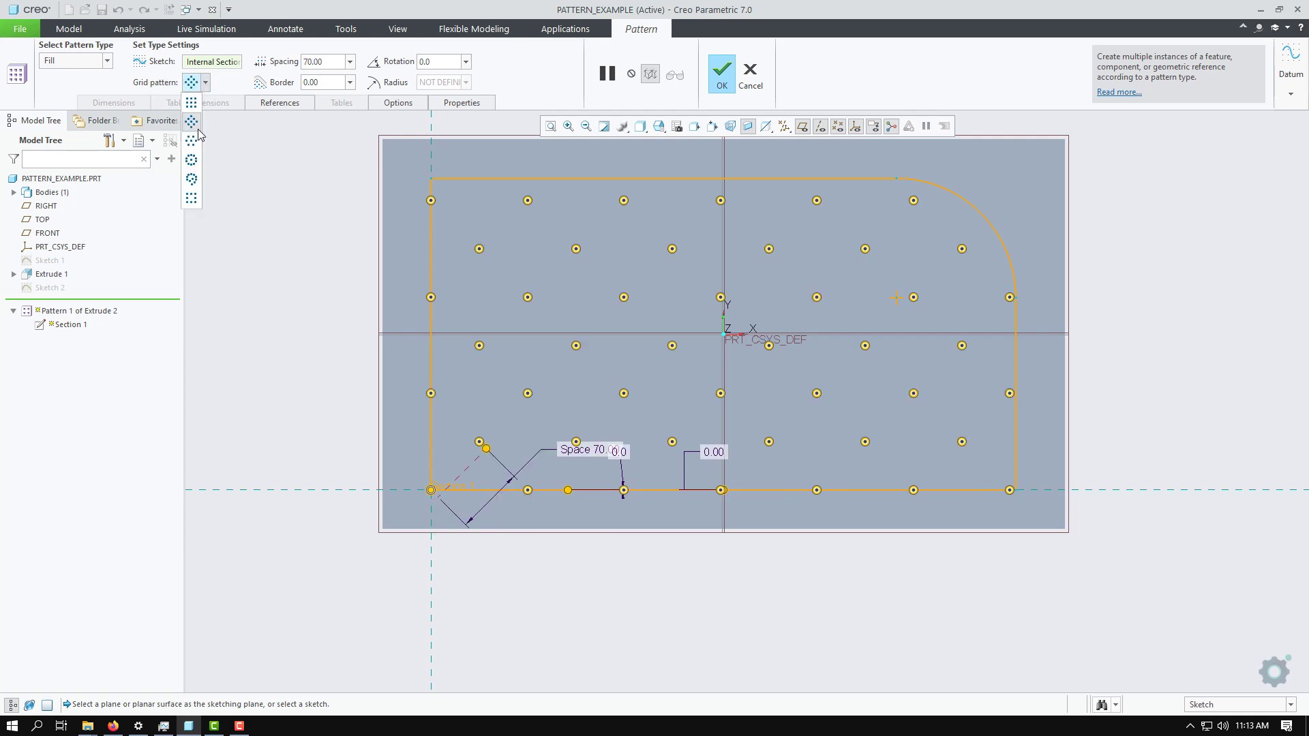
left_click(191, 144)
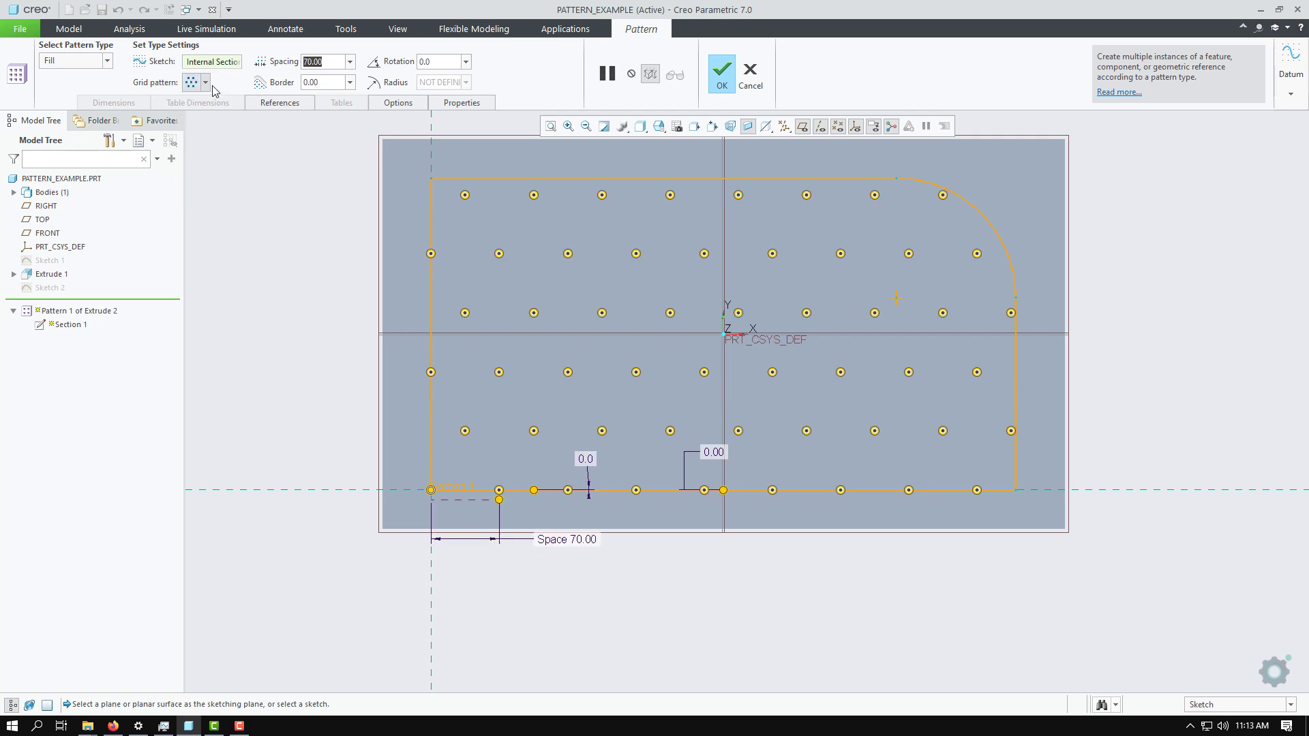
left_click(206, 82)
left_click(191, 163)
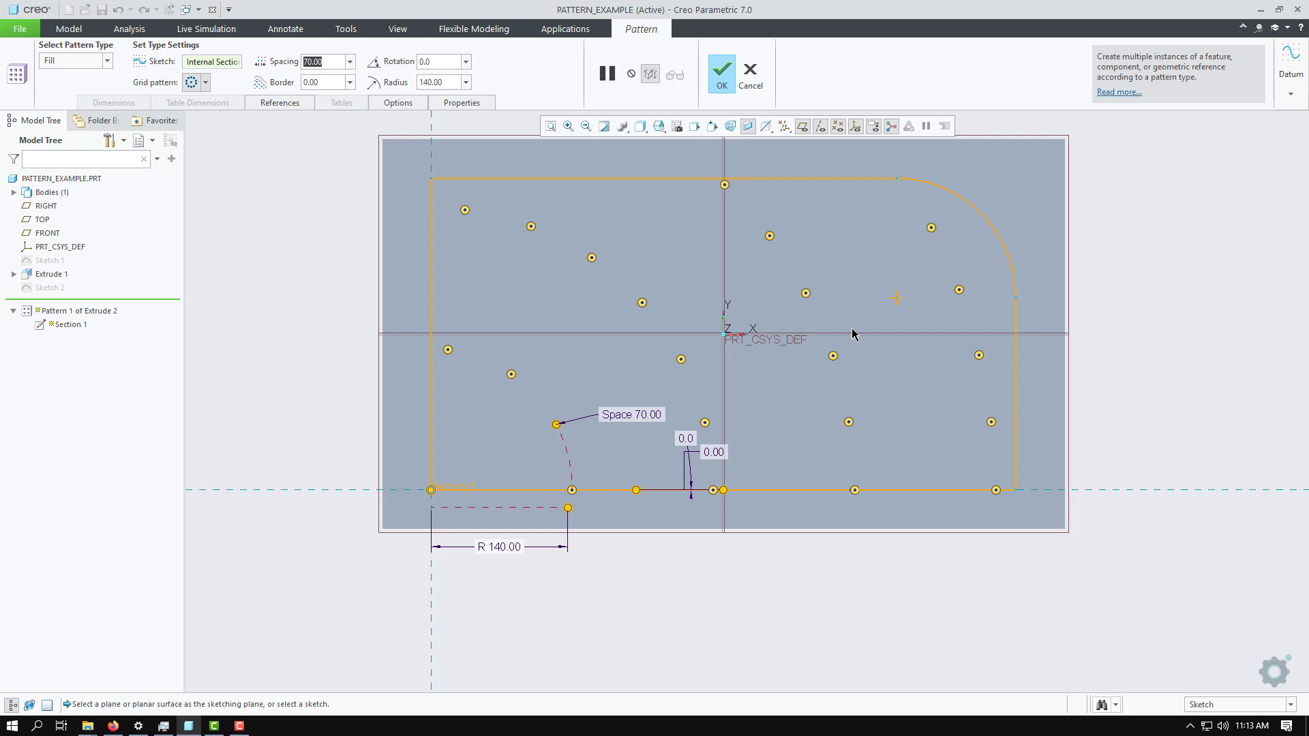
Try the spiral and along-the-boundary grid arrangements, and set the fill pattern's grid back to square
left_click(206, 83)
left_click(193, 178)
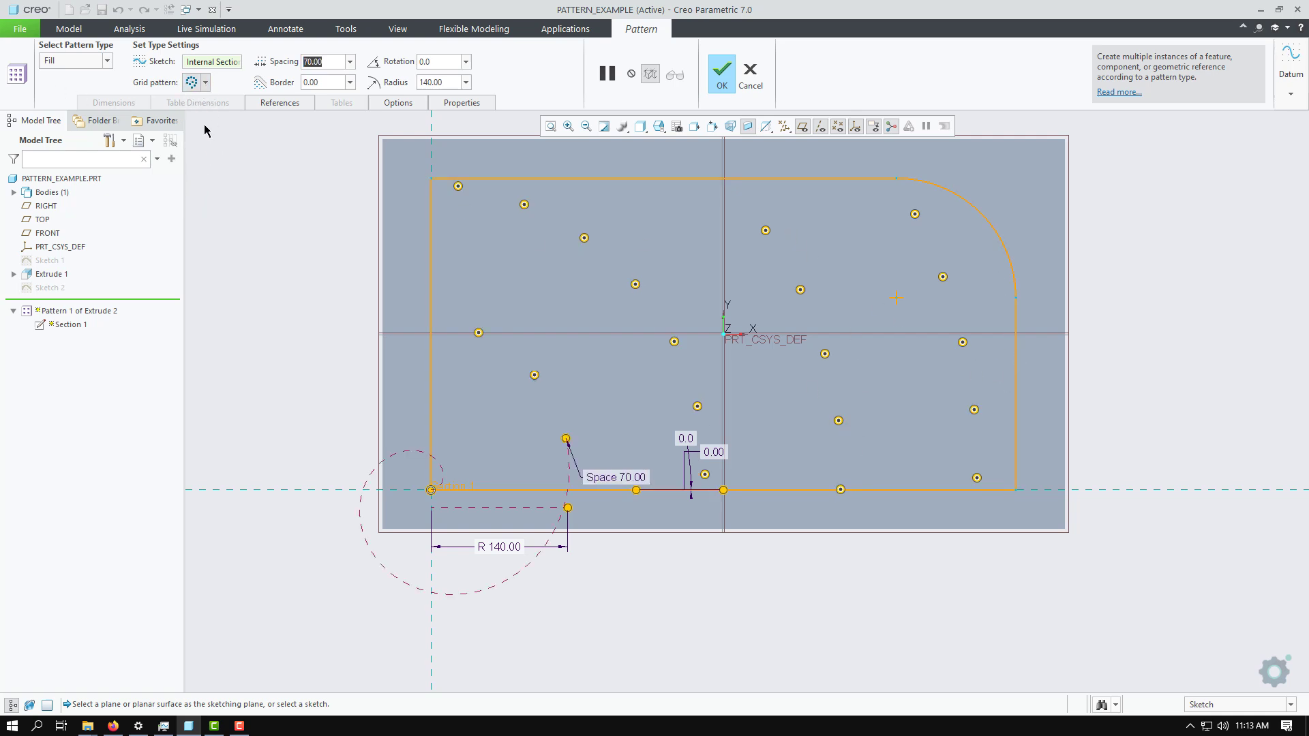
left_click(206, 84)
left_click(187, 196)
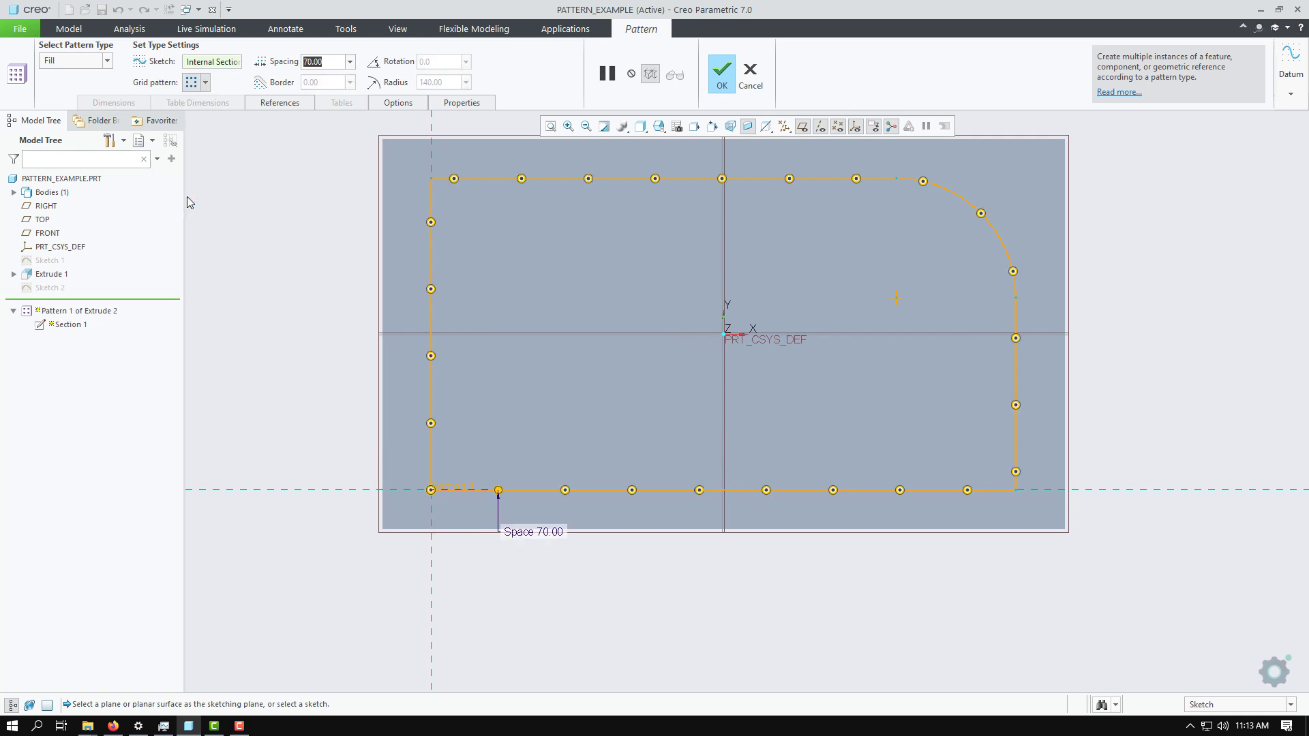
left_click(206, 83)
left_click(193, 103)
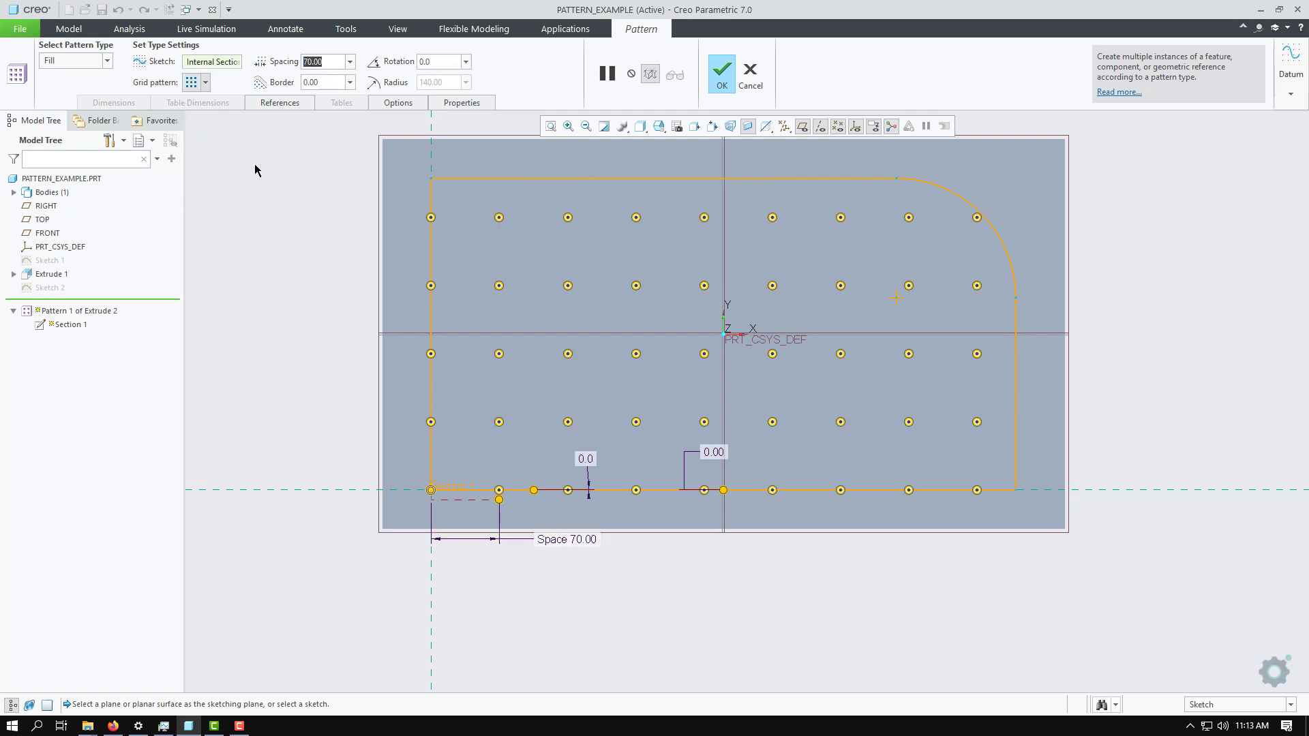
Set the fill pattern's border distance to 10 and its grid rotation to 30 degrees, and complete the pattern
left_click(351, 83)
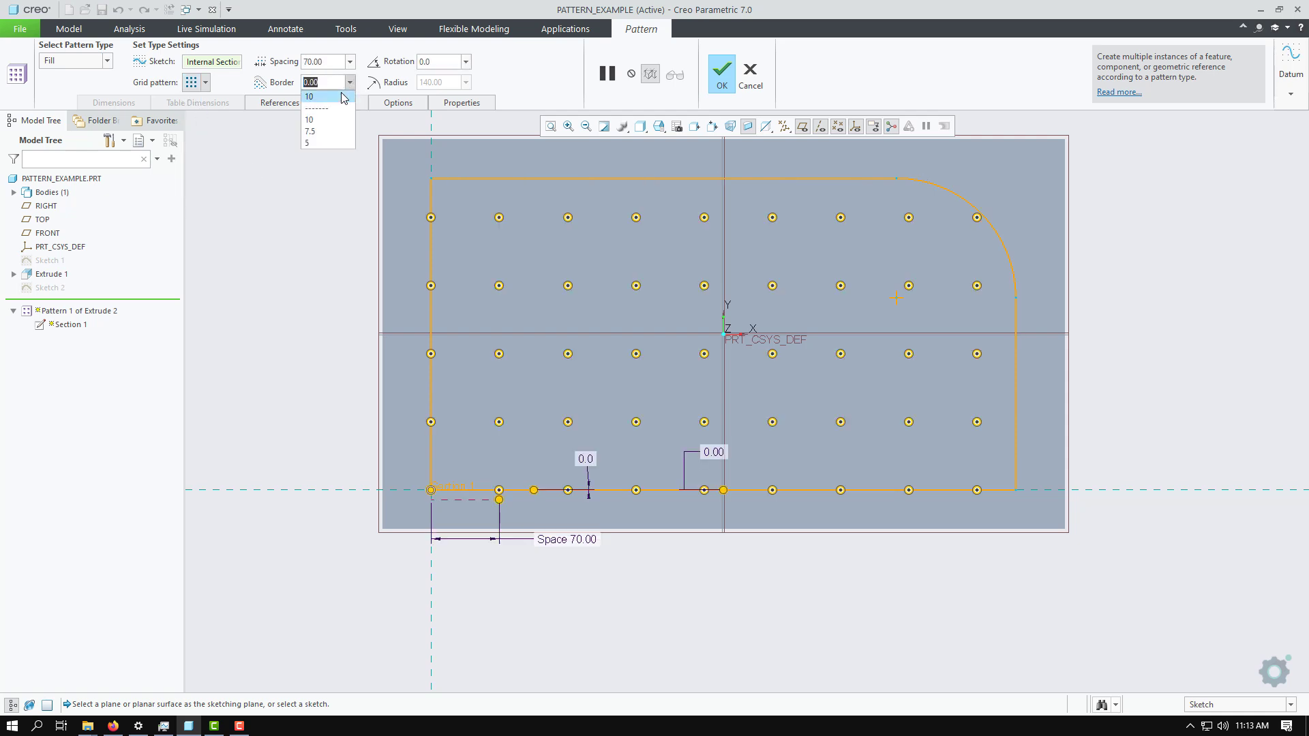
left_click(343, 97)
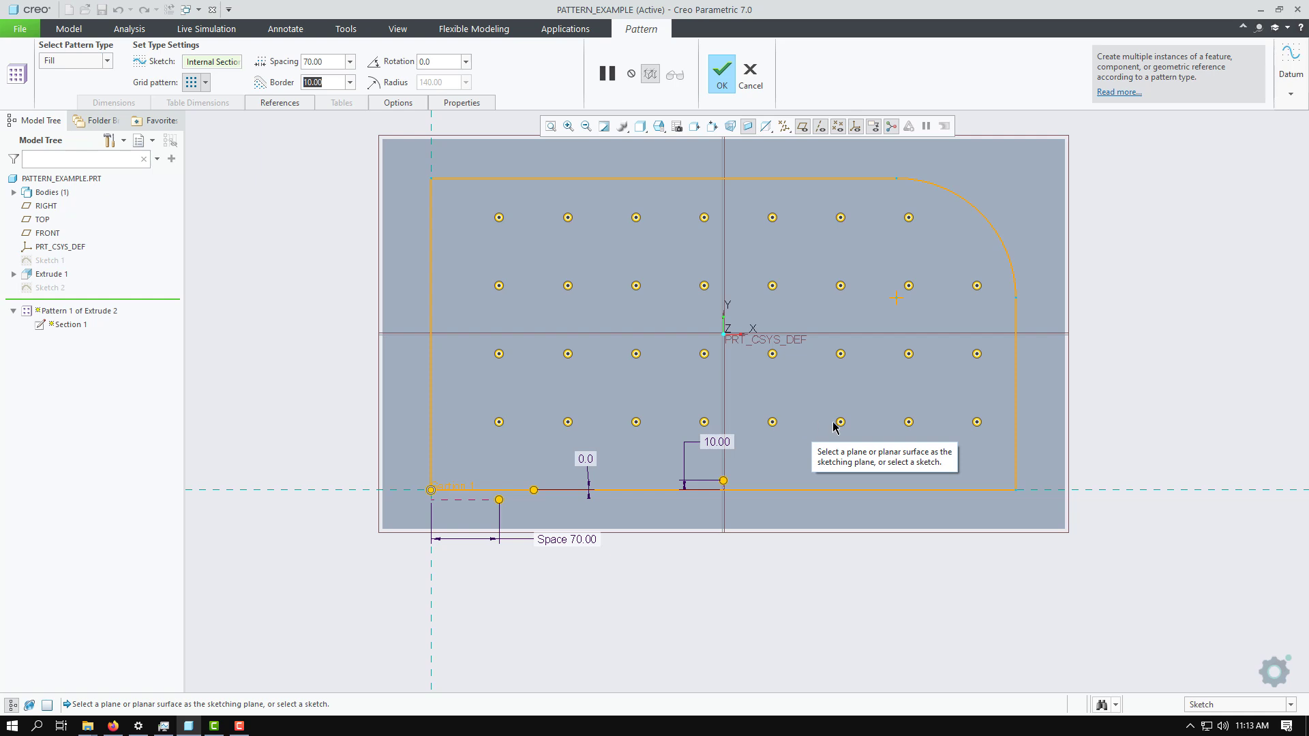
left_click(466, 62)
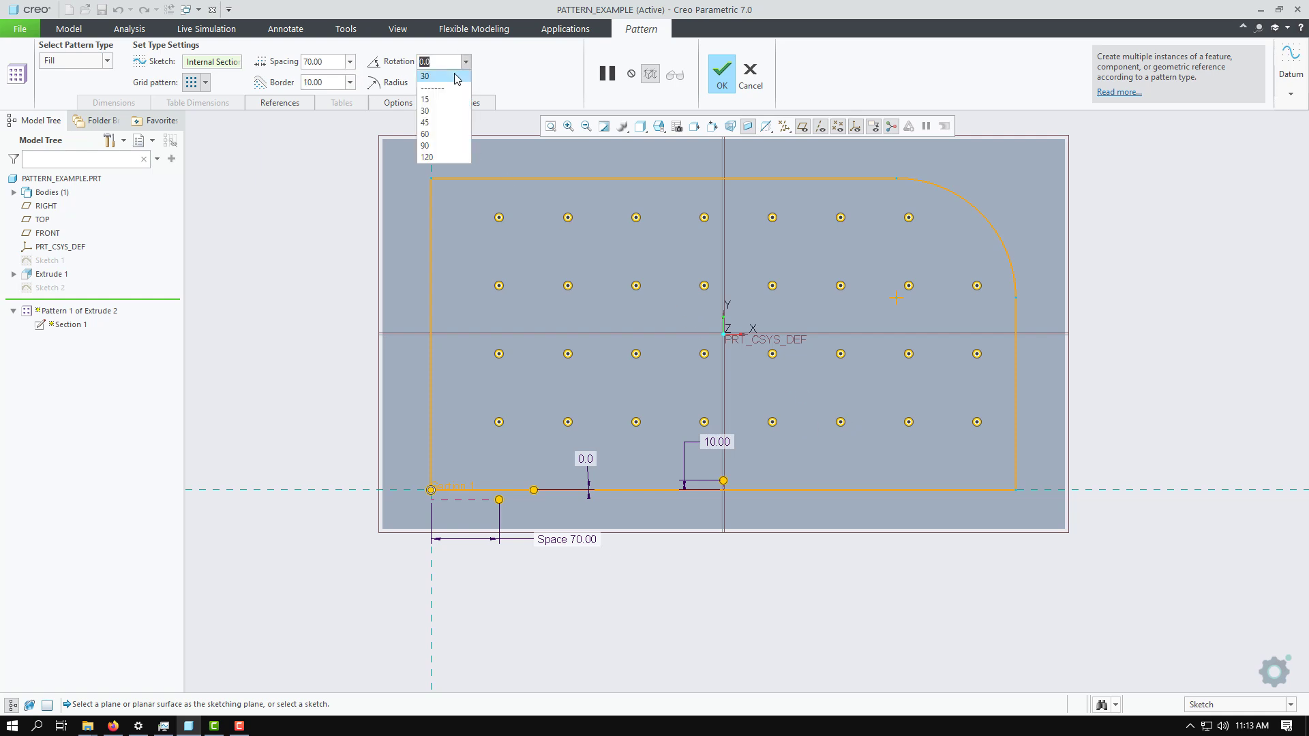
left_click(455, 77)
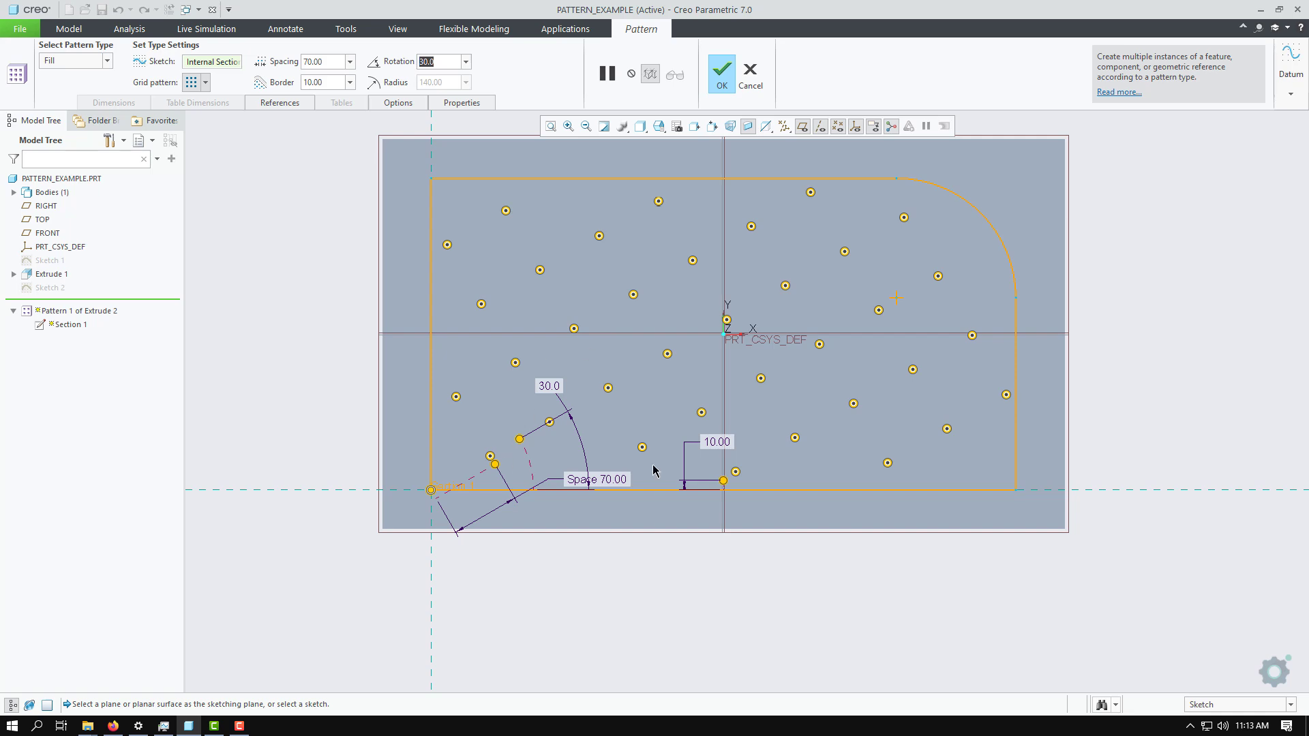
left_click(722, 73)
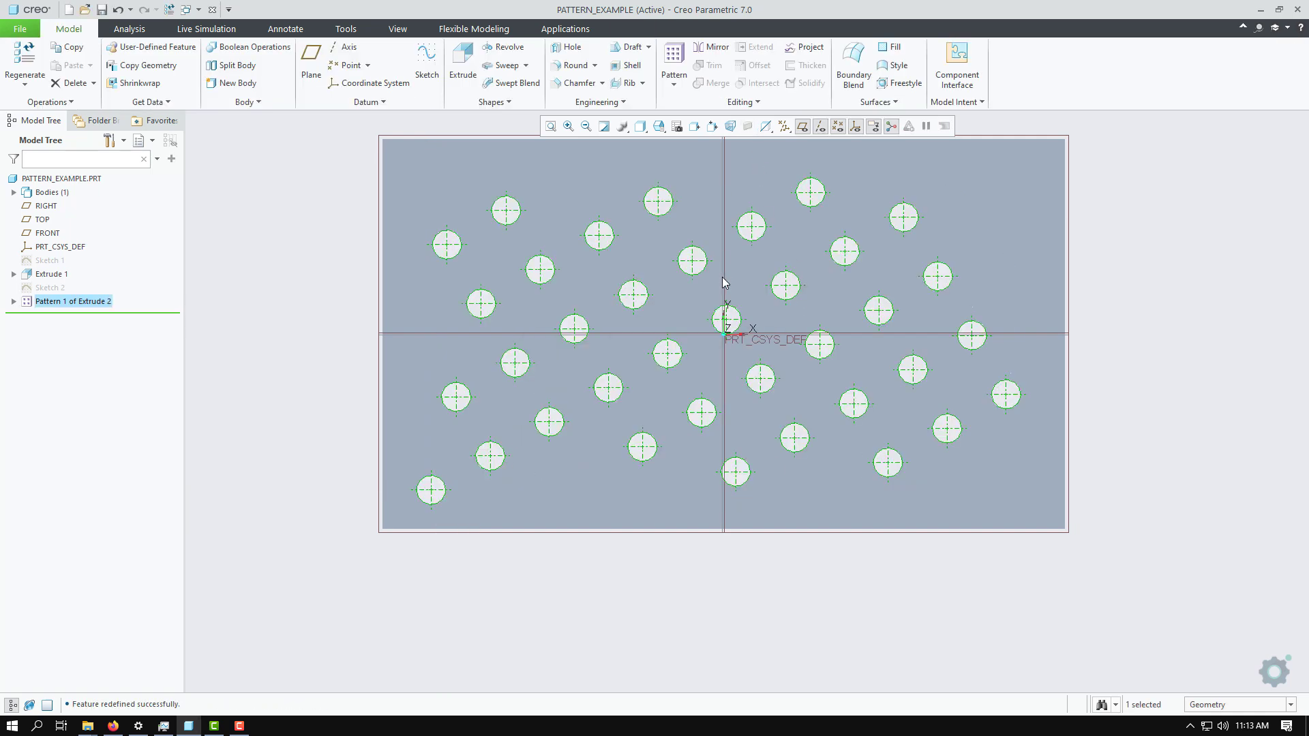
Redefine the hole's fill pattern and change its grid arrangement to diamond
mouse_move(754, 572)
middle_mouse_down()
mouse_move(754, 514)
mouse_move(760, 545)
mouse_move(742, 563)
mouse_move(753, 567)
middle_mouse_up()
left_click(76, 300)
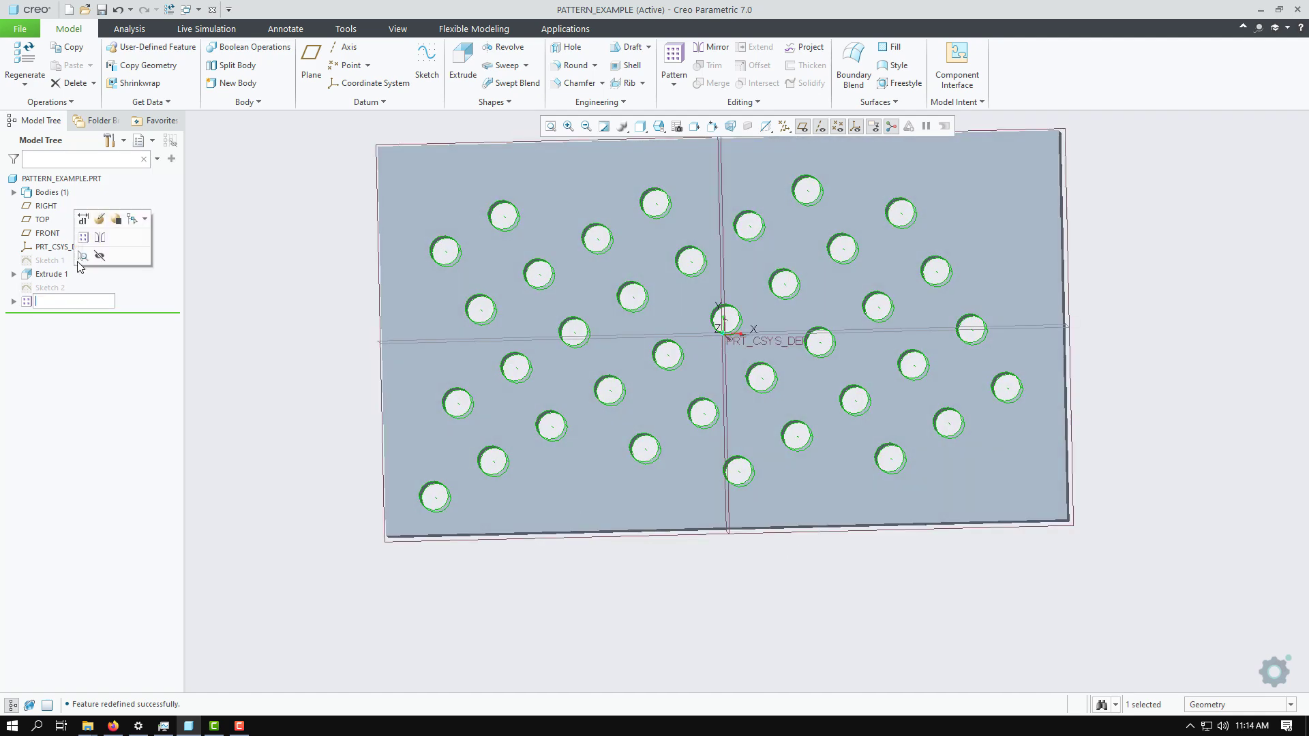
left_click(100, 218)
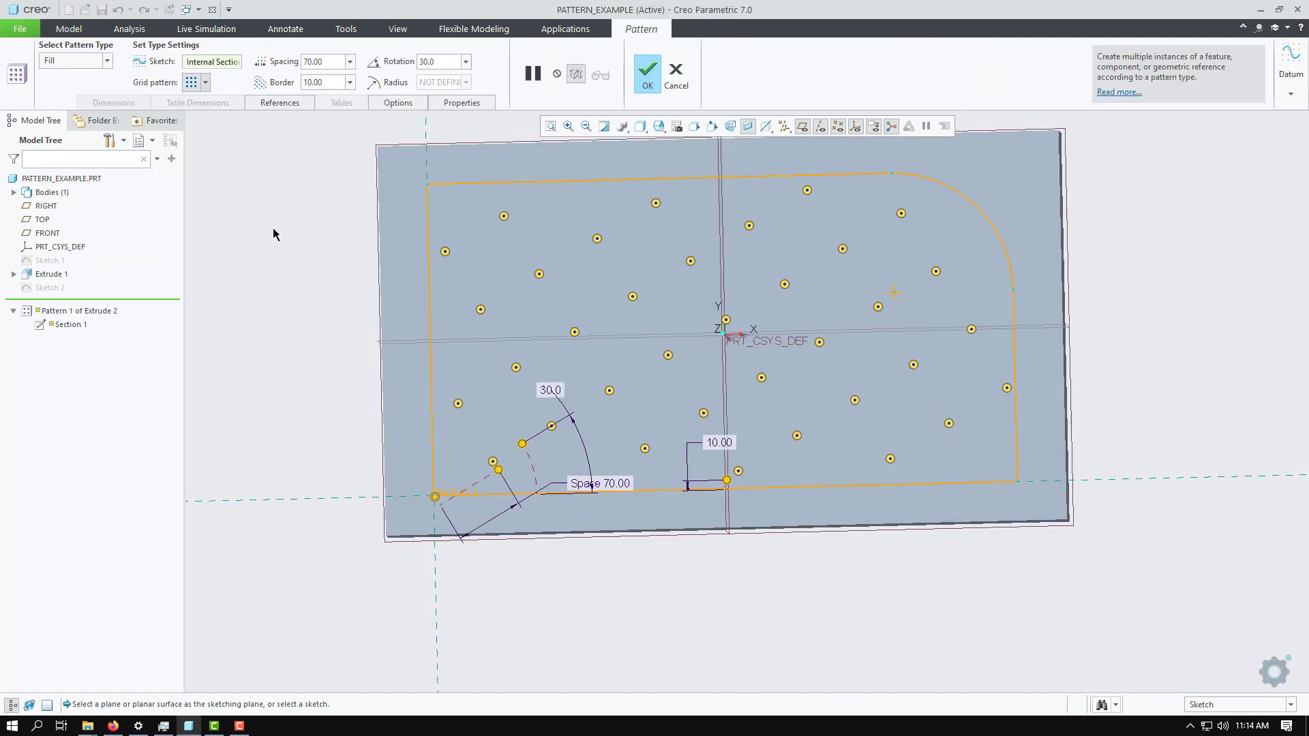
left_click(207, 83)
left_click(196, 130)
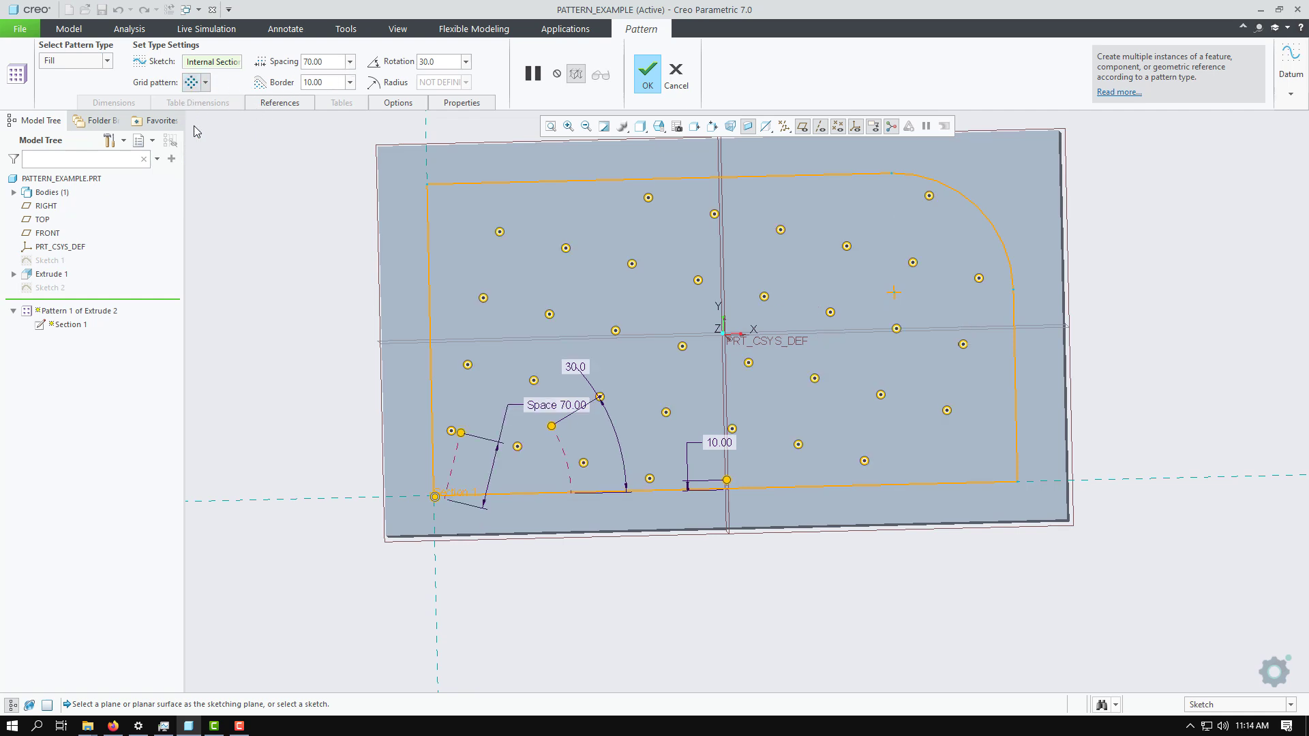
Set the fill pattern's border distance to 0 and its grid rotation to 0 degrees
left_click(350, 83)
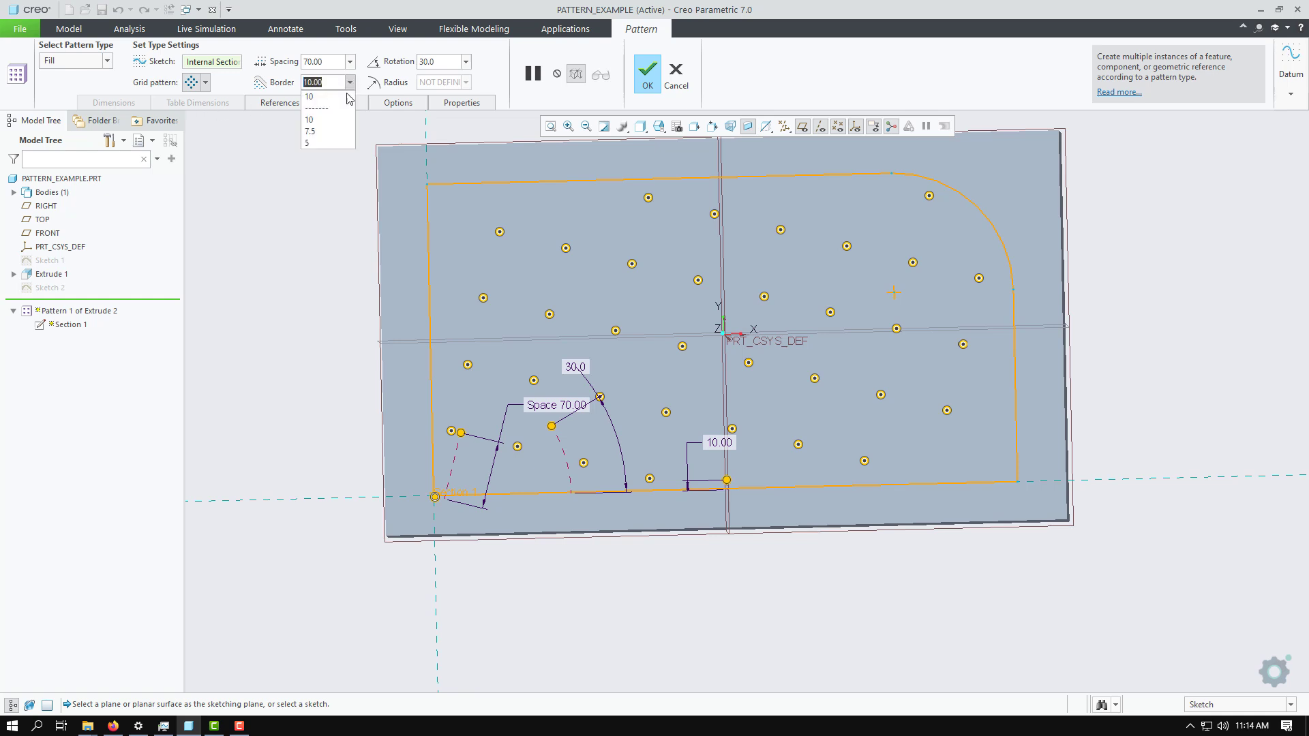
left_click(330, 82)
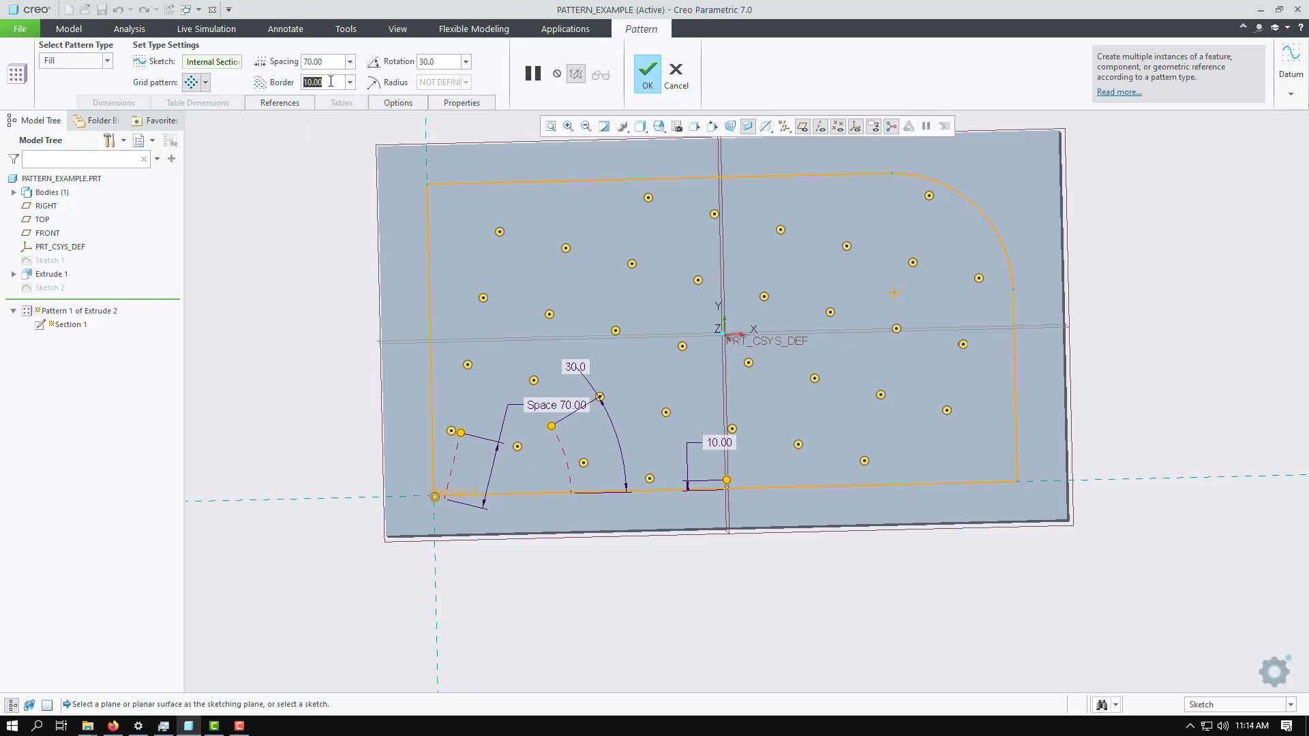
type("0")
key("Return")
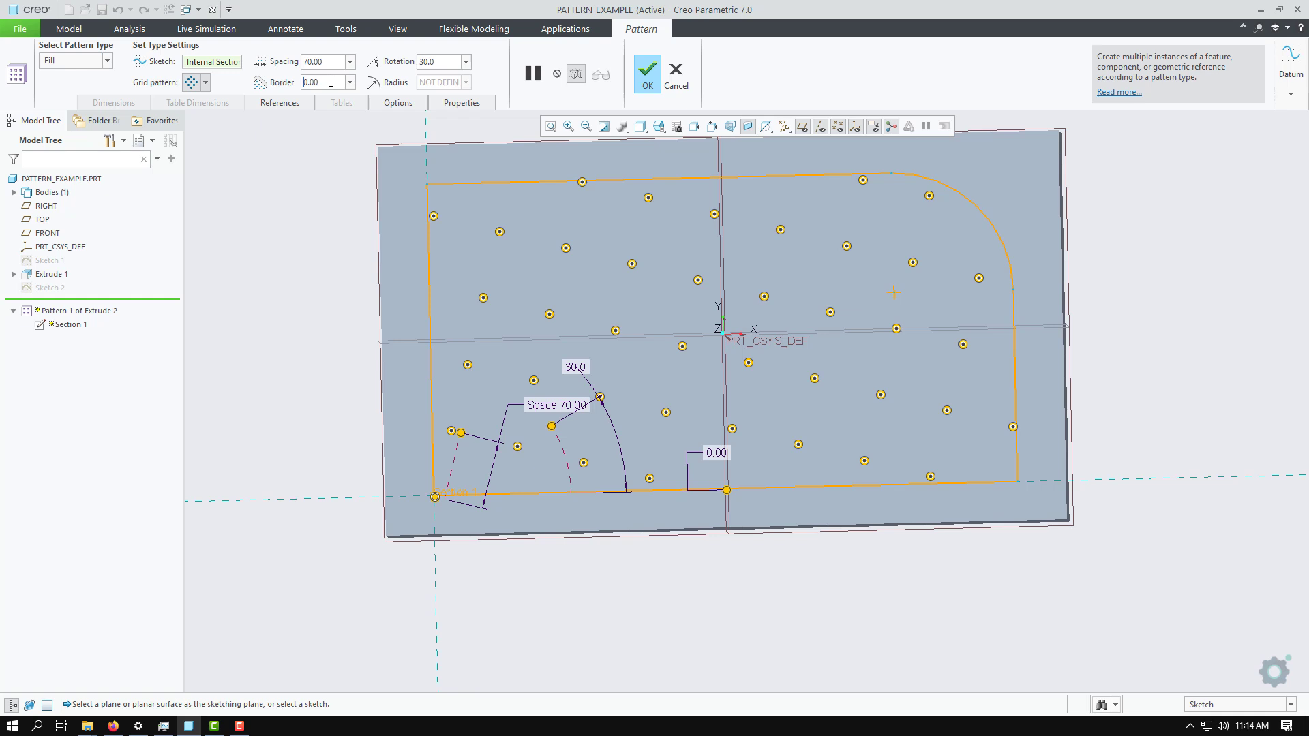
left_click(442, 60)
type("0")
key("Return")
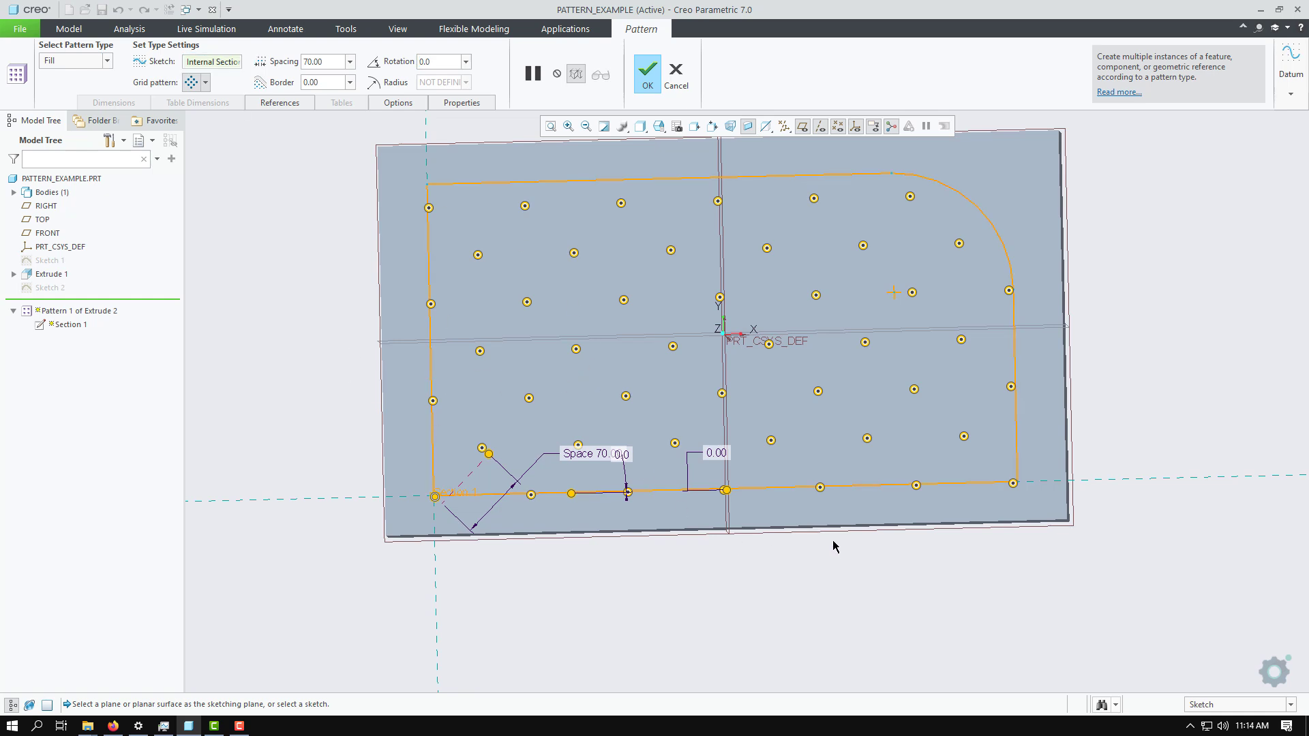
middle_click_drag(833, 545, 843, 496)
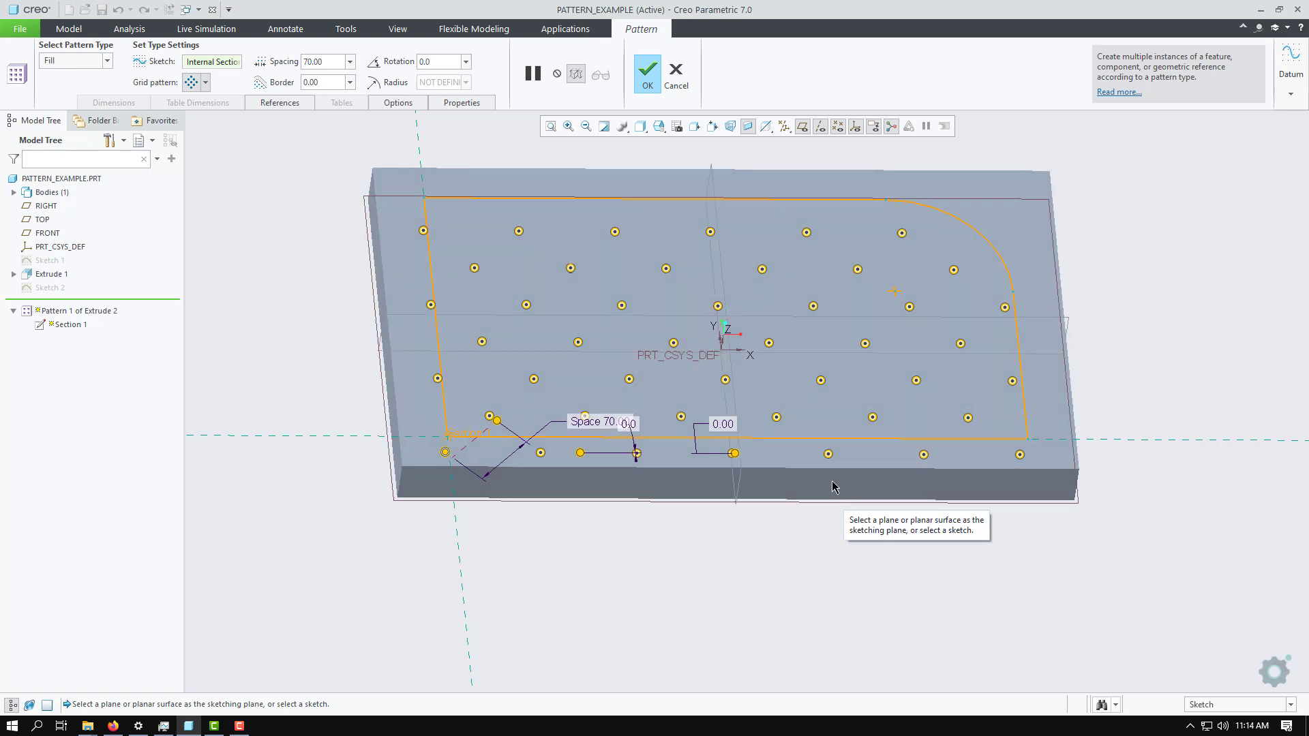
Change the hole's pattern type from Fill to Curve and accept that existing pattern members may not be reused
left_click(108, 61)
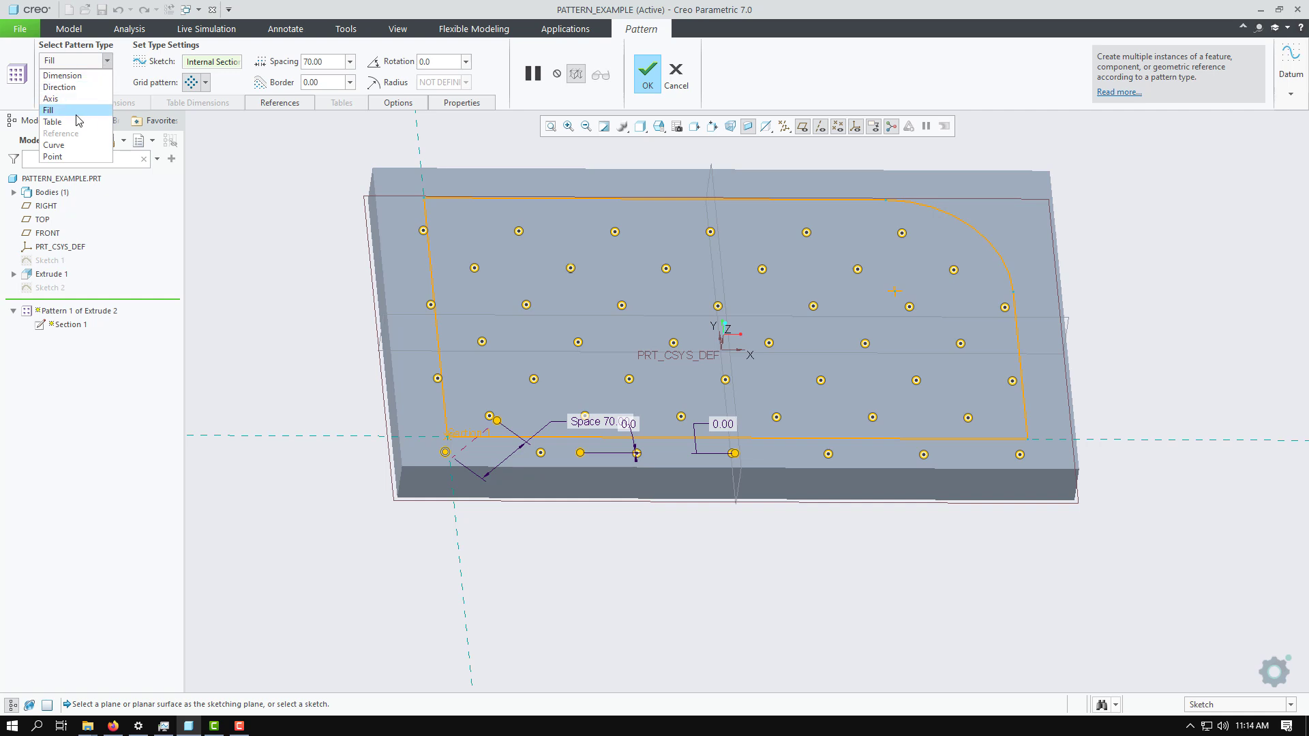
left_click(54, 144)
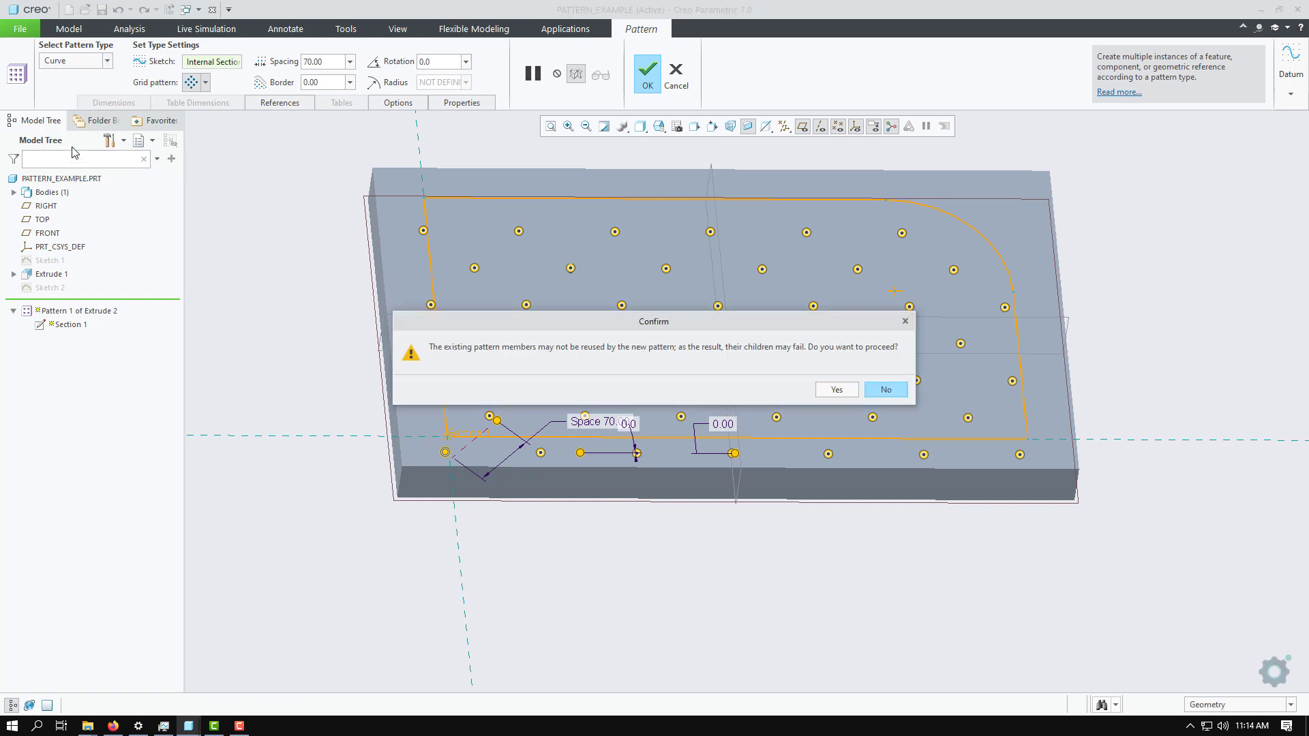
left_click(838, 389)
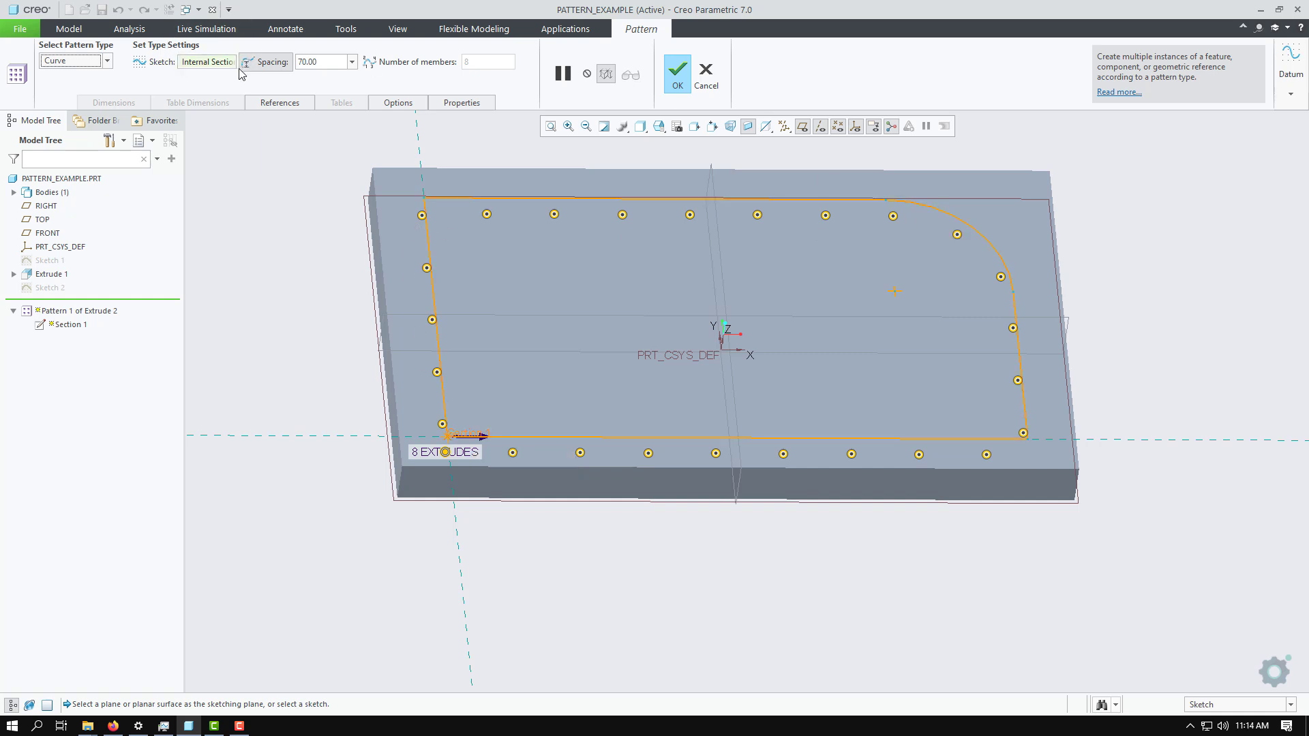
Edit the curve pattern's internal sketch in a straight-on view and delete all segments of its rounded outline
left_click(277, 104)
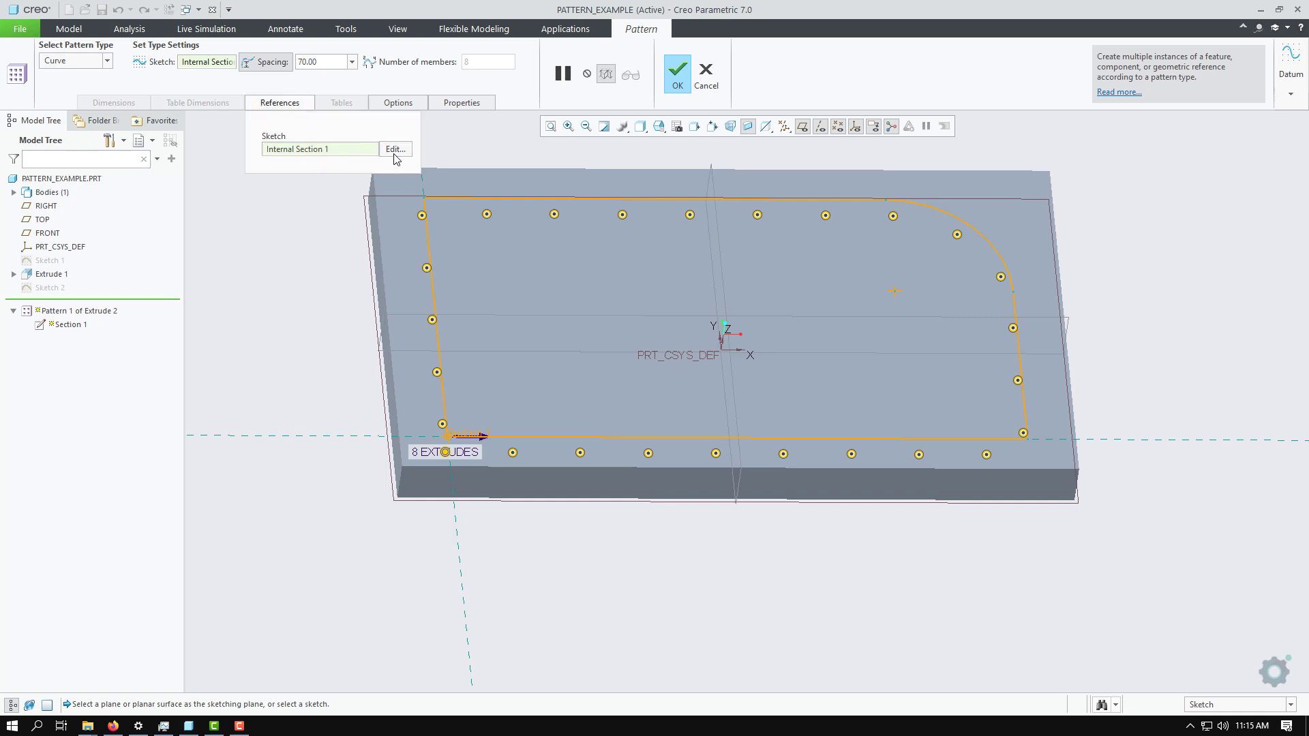
left_click(395, 149)
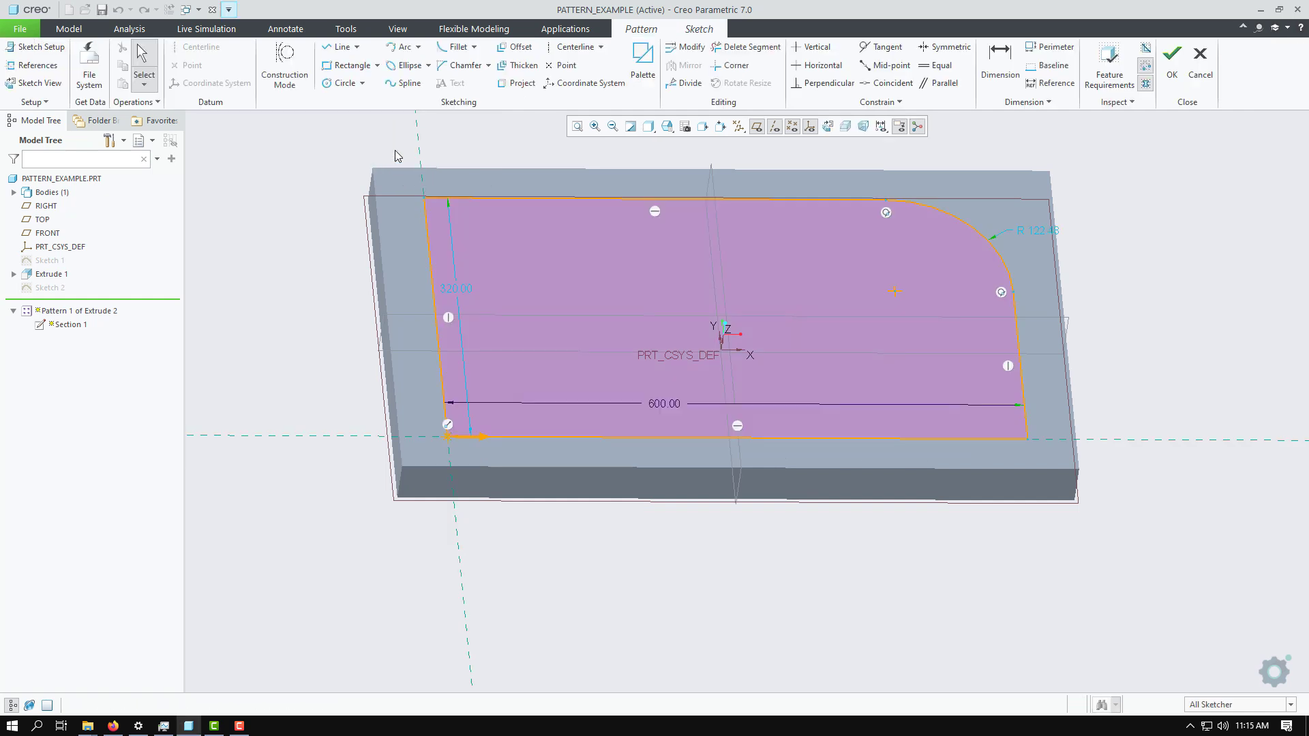
left_click(39, 84)
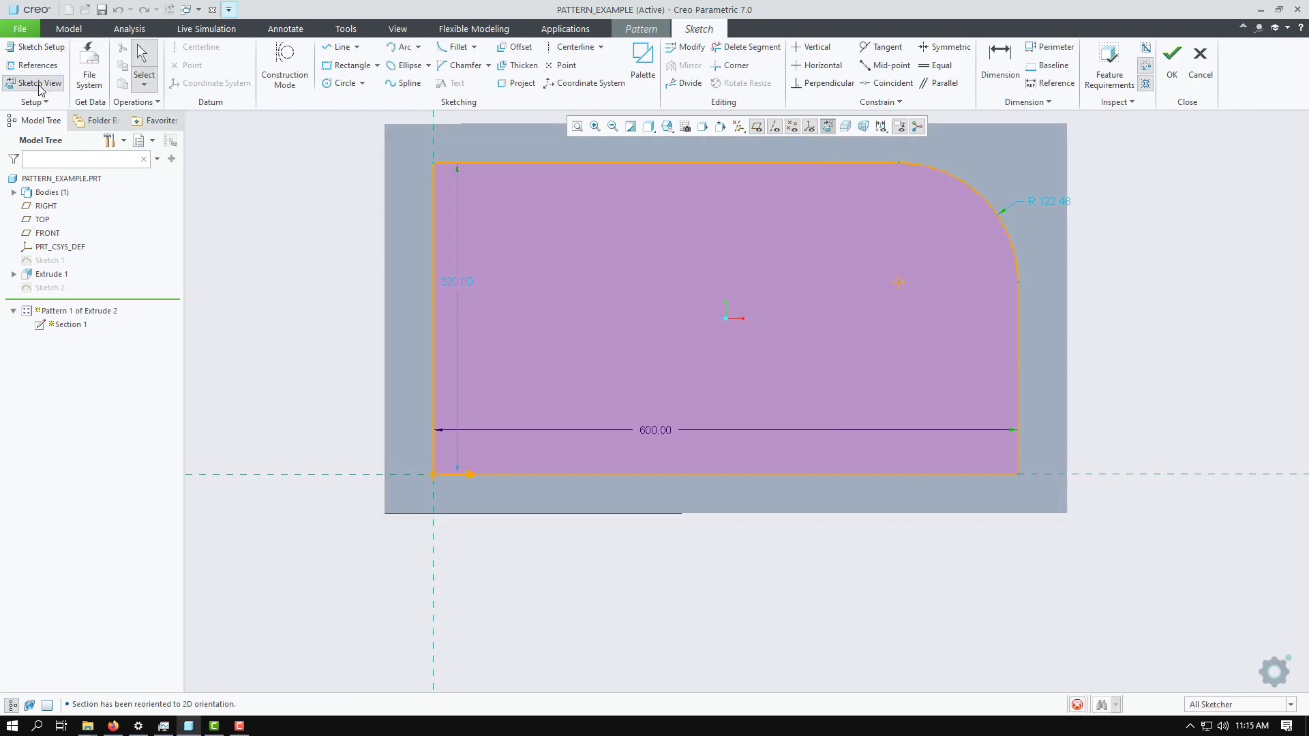
left_click(747, 46)
mouse_move(771, 142)
left_mouse_down()
mouse_move(452, 218)
mouse_move(512, 445)
mouse_move(940, 460)
mouse_move(1036, 225)
mouse_move(1009, 170)
left_mouse_up()
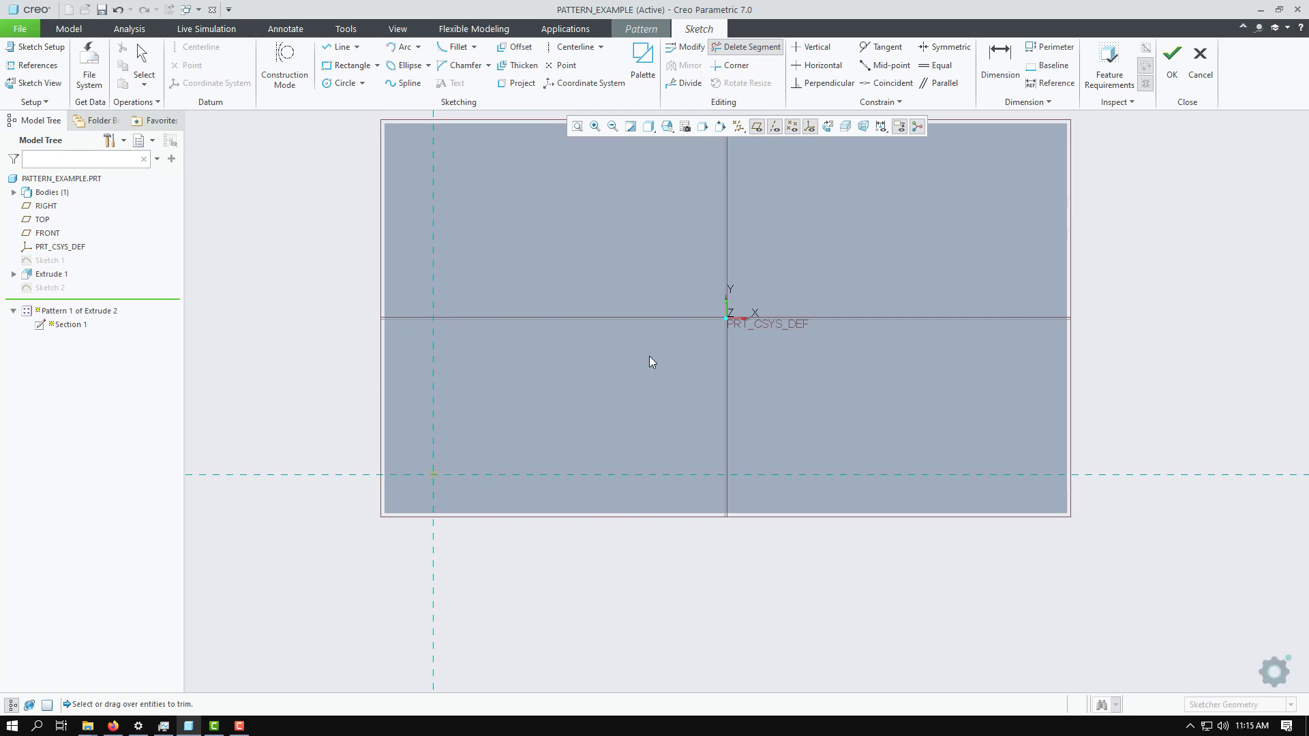
Sketch a wavy spline from the reference intersection through a low point about 300 along the horizontal reference to the plate's right edge
left_click(404, 82)
left_click(434, 474)
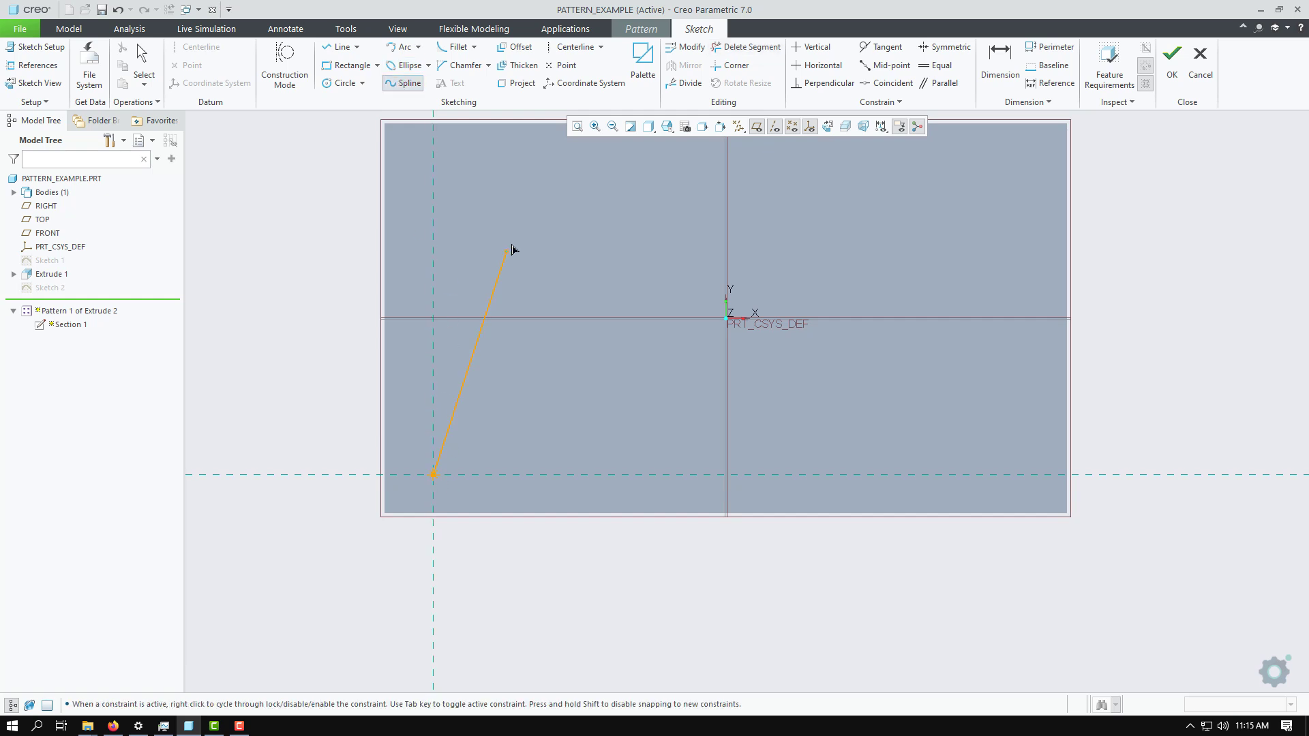
left_click(726, 474)
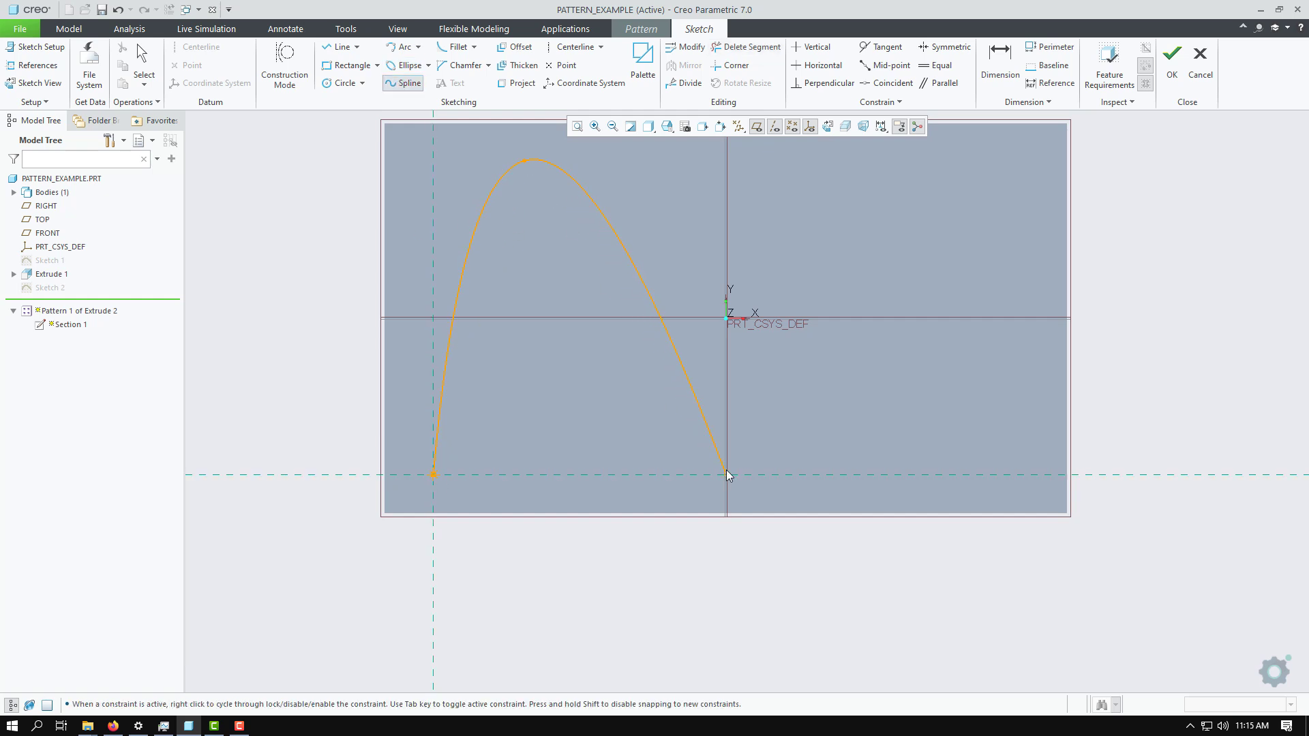
left_click(951, 154)
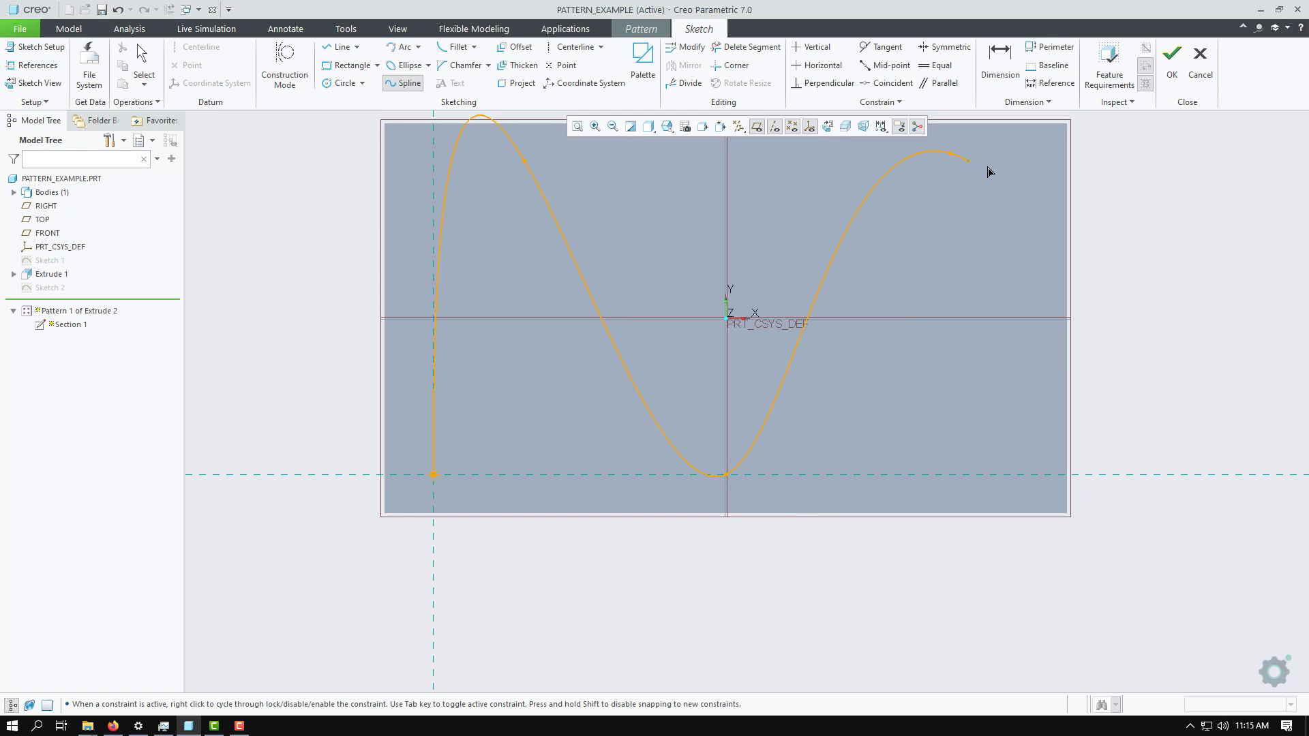
left_click(1067, 168)
middle_click(1111, 243)
middle_click(1111, 244)
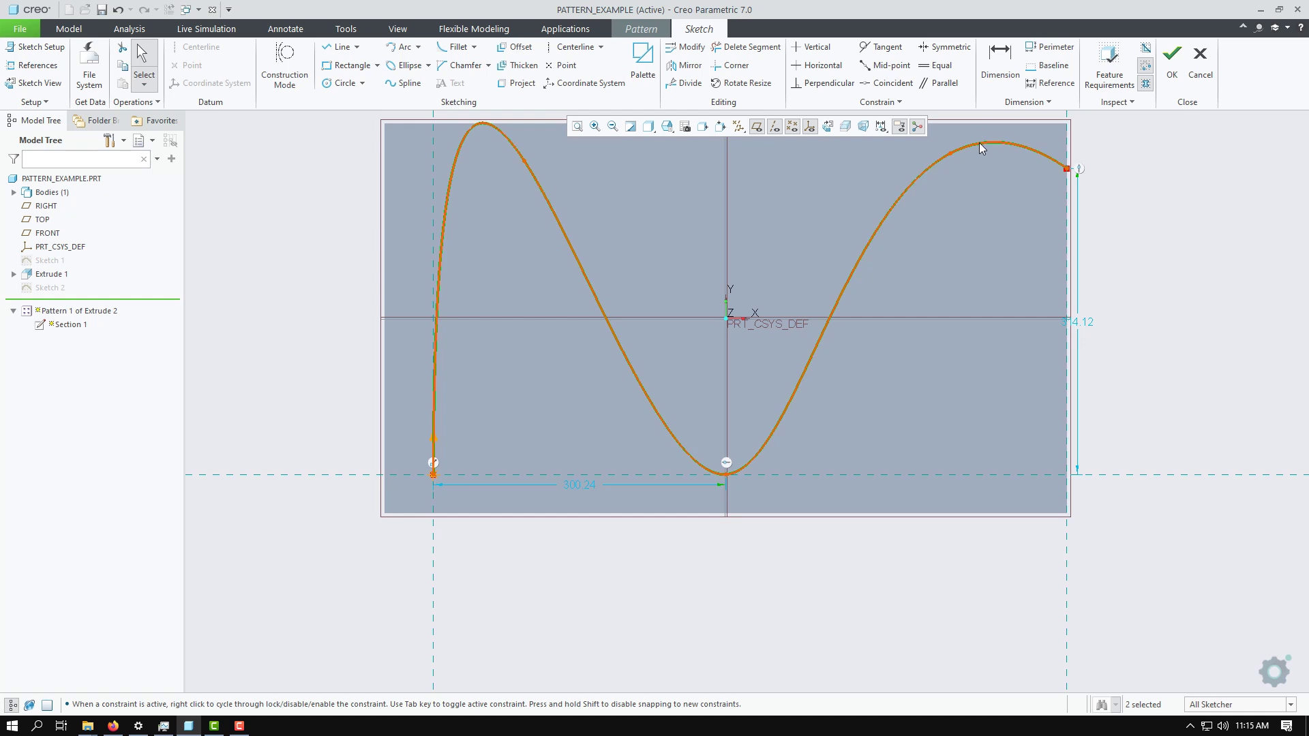
left_click_drag(979, 142, 972, 161)
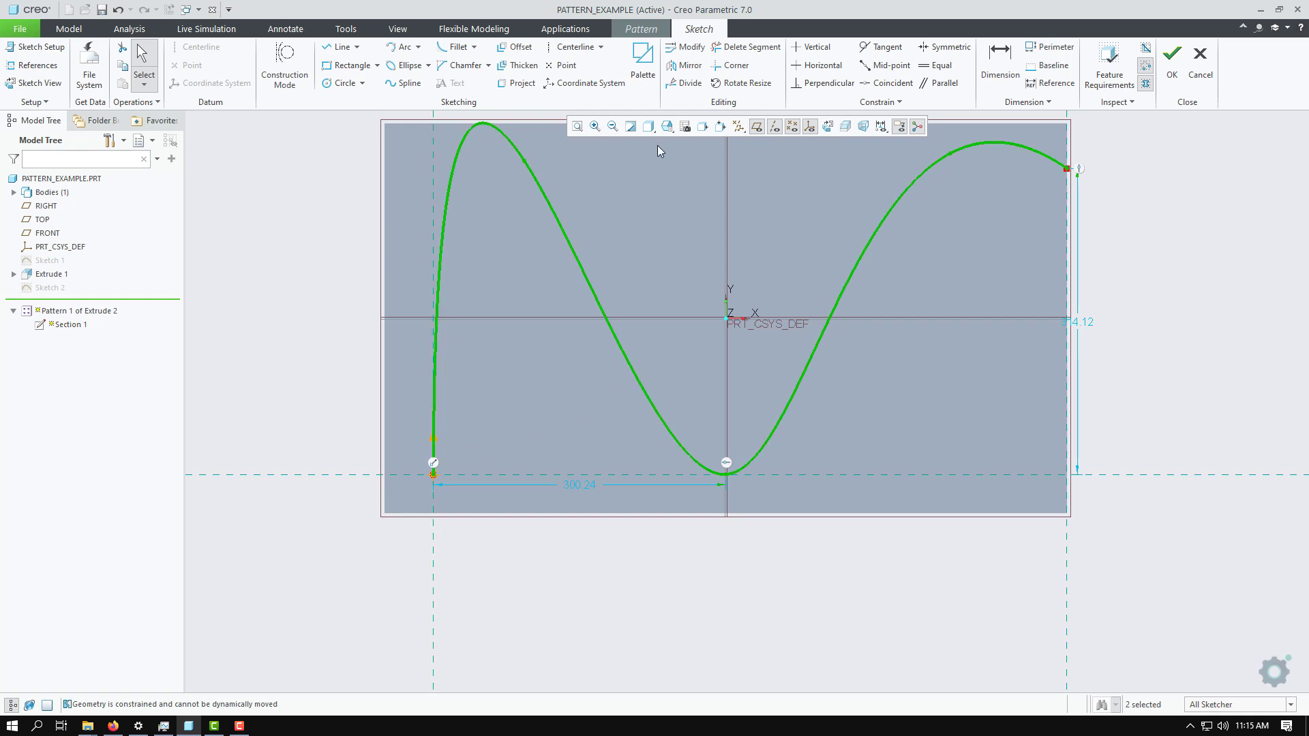
Accept the spline sketch and complete the curve pattern of holes
left_click(1171, 76)
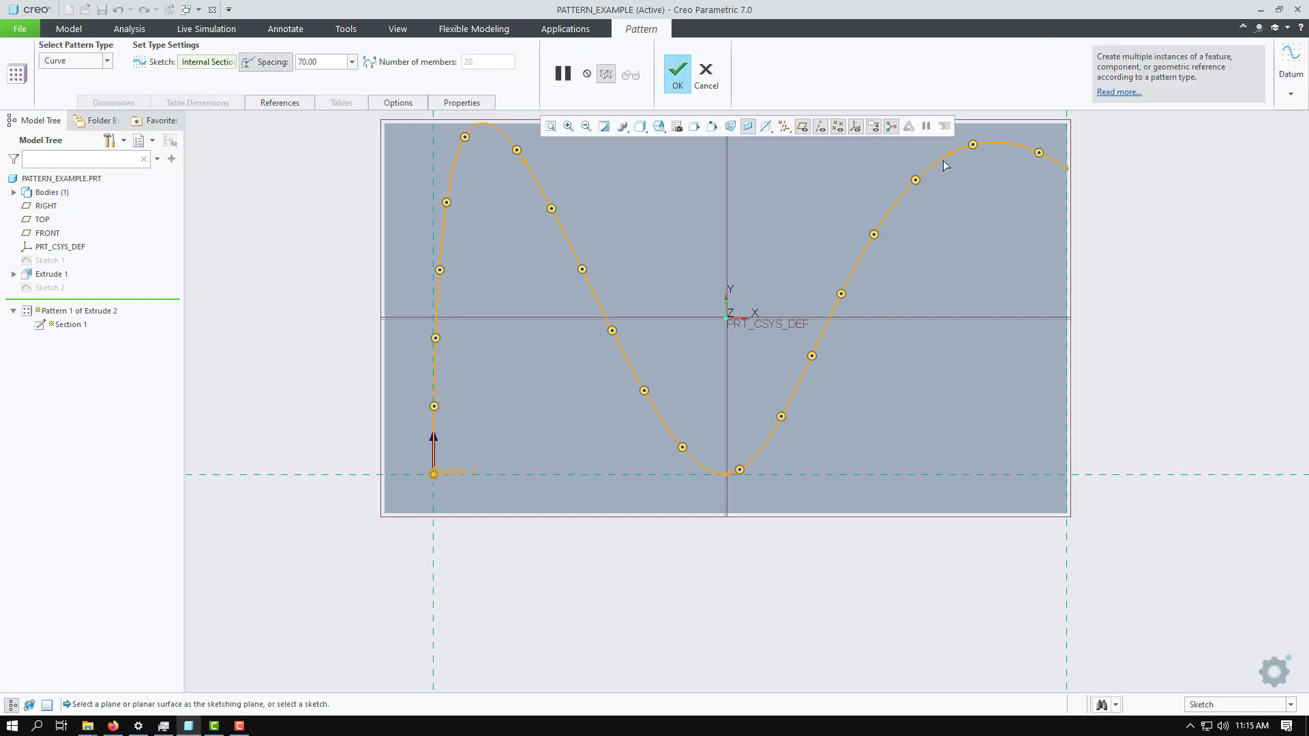
scroll(289, 393, "up", 2)
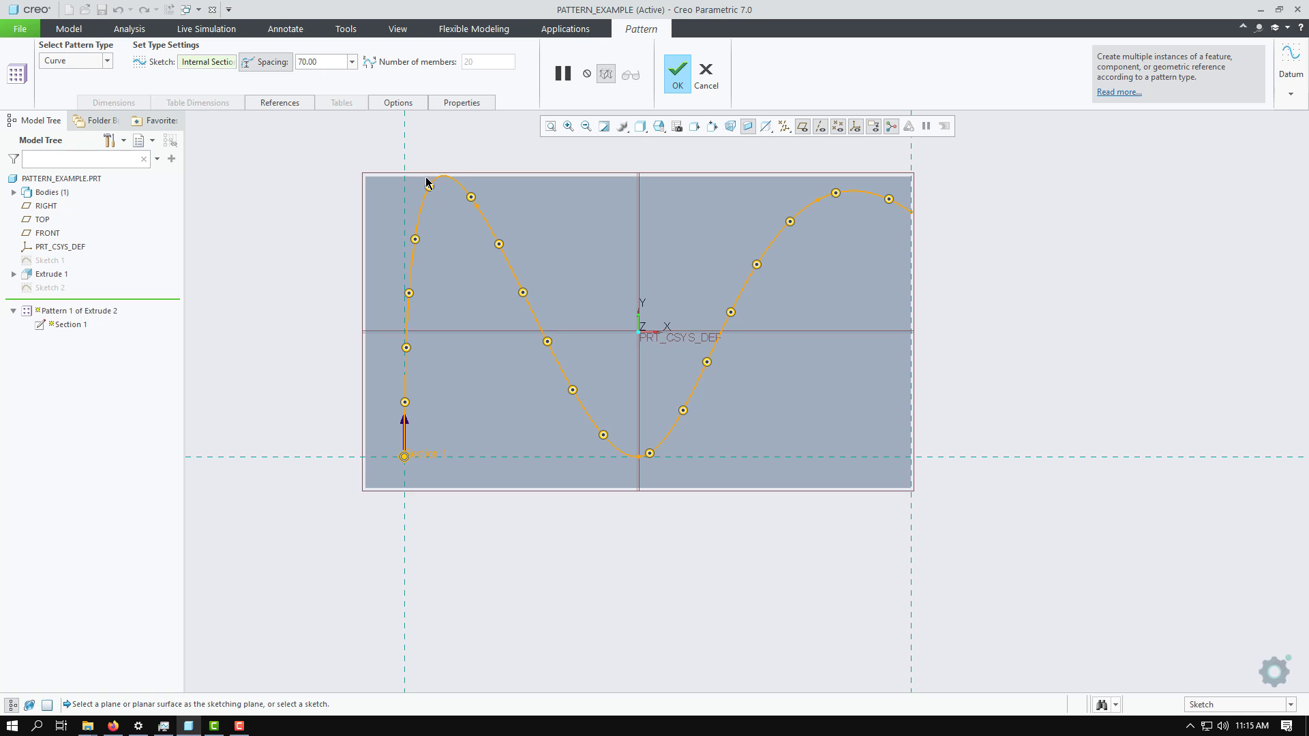
left_click(677, 71)
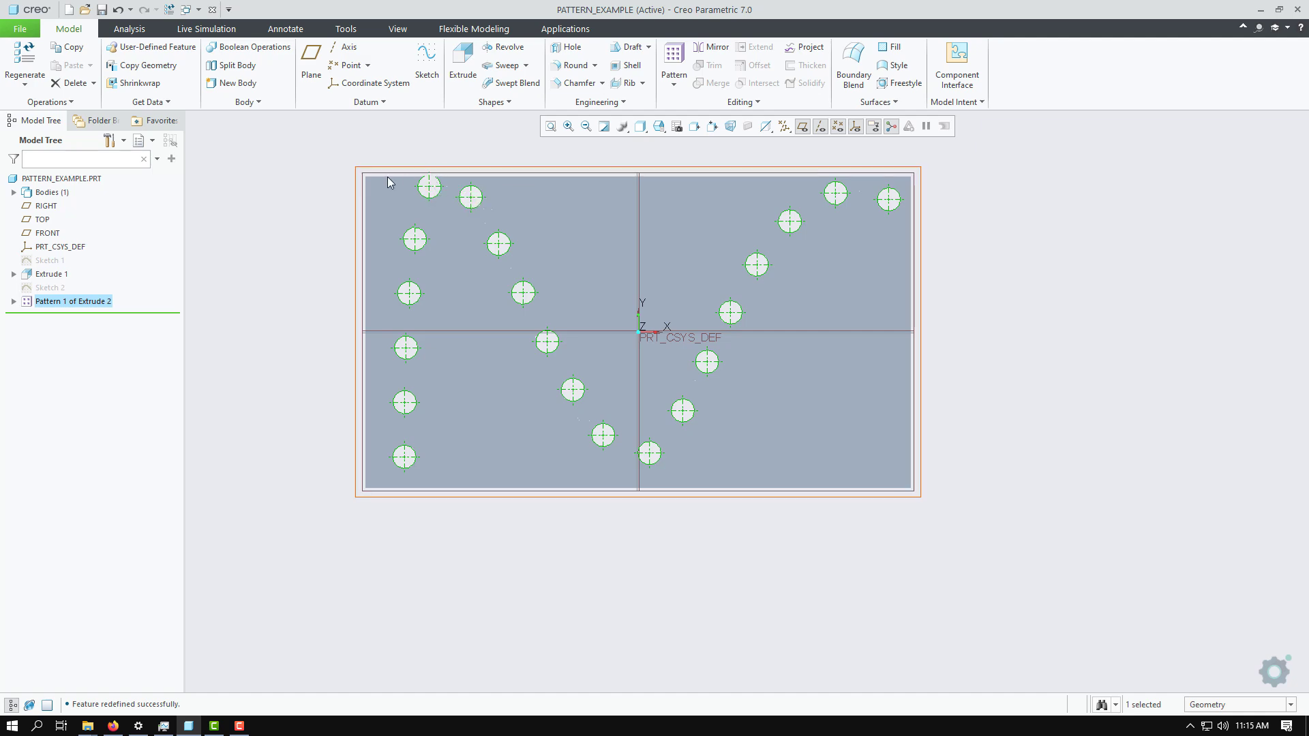
Redefine the curve pattern to exclude the hole nearest the plate's top edge at the first crest, and complete it
mouse_move(388, 177)
middle_mouse_down()
mouse_move(373, 191)
mouse_move(377, 231)
mouse_move(375, 174)
middle_mouse_up()
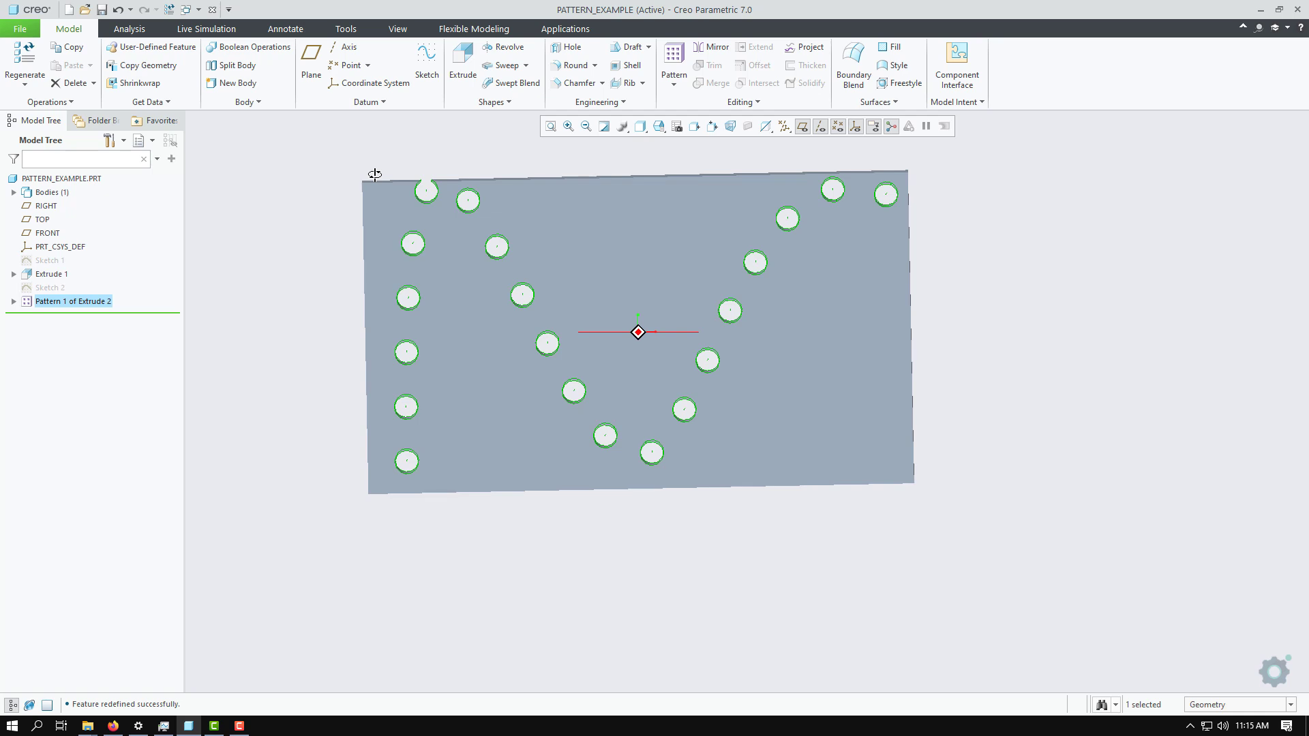
right_click(88, 305)
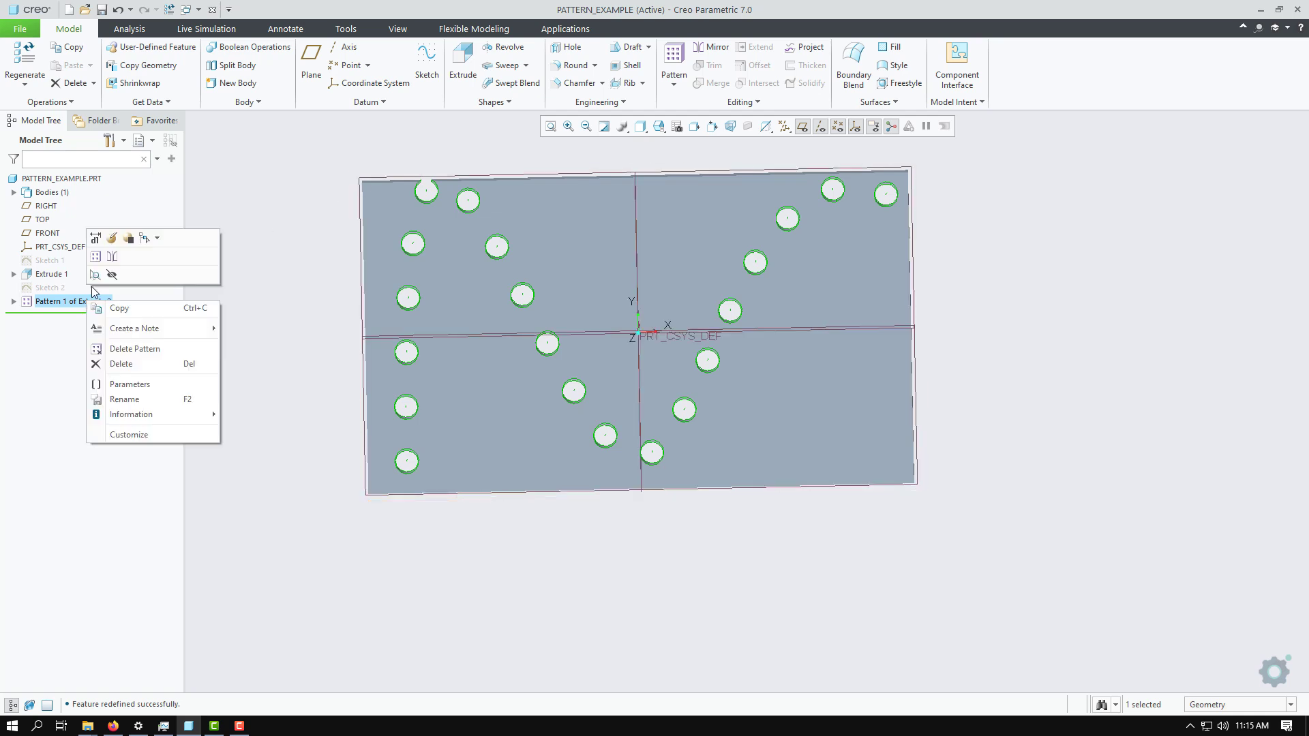
left_click(111, 239)
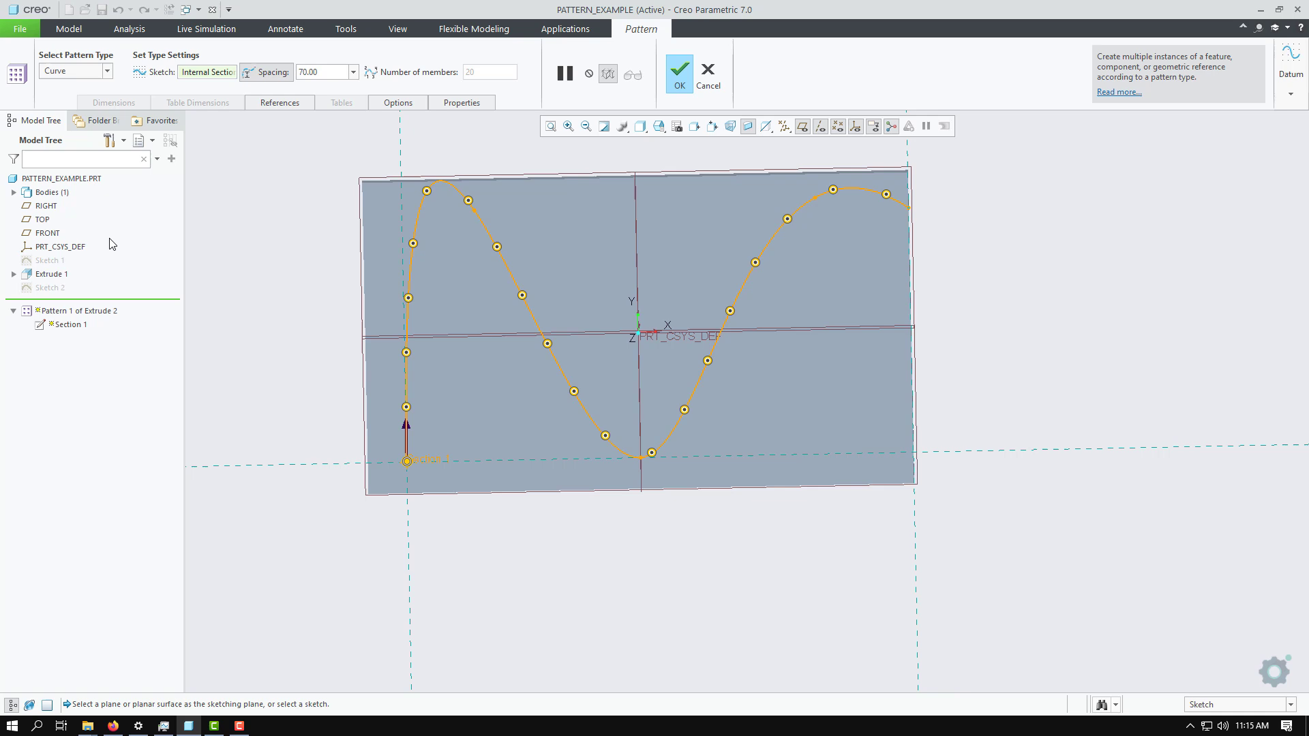
left_click(426, 192)
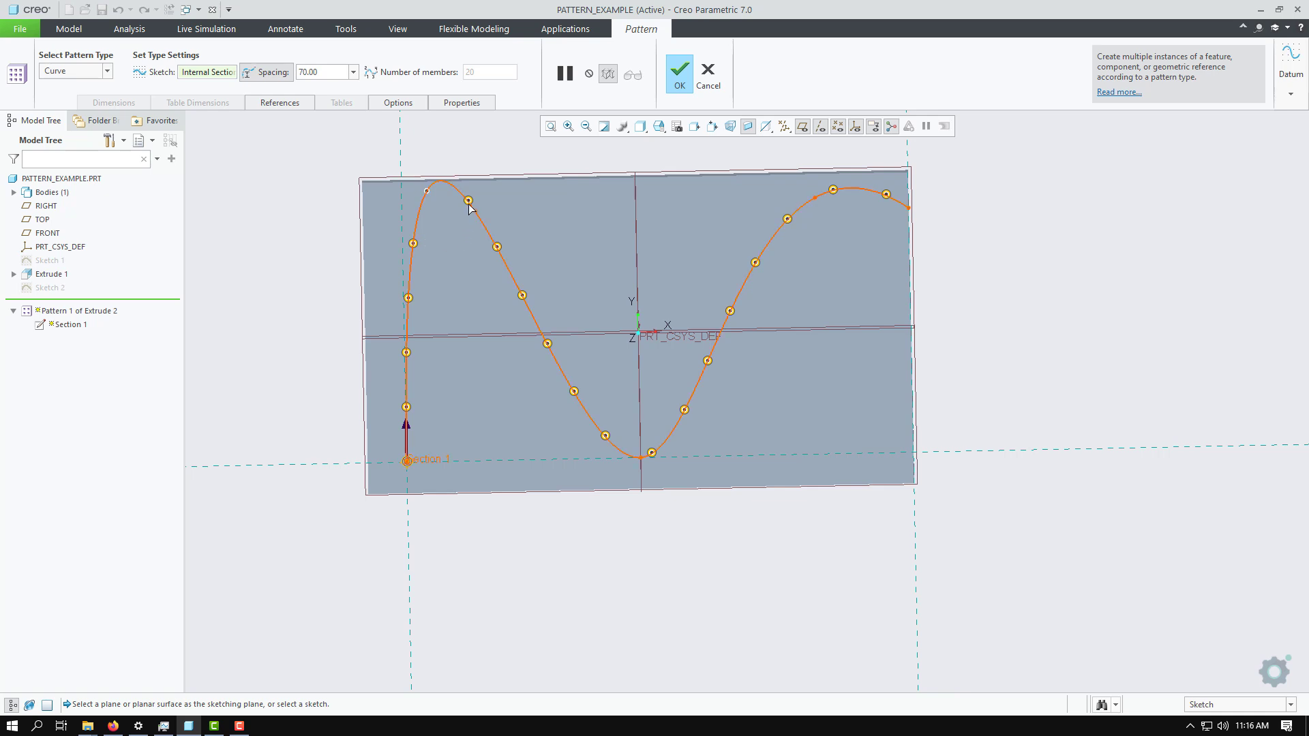
left_click(680, 82)
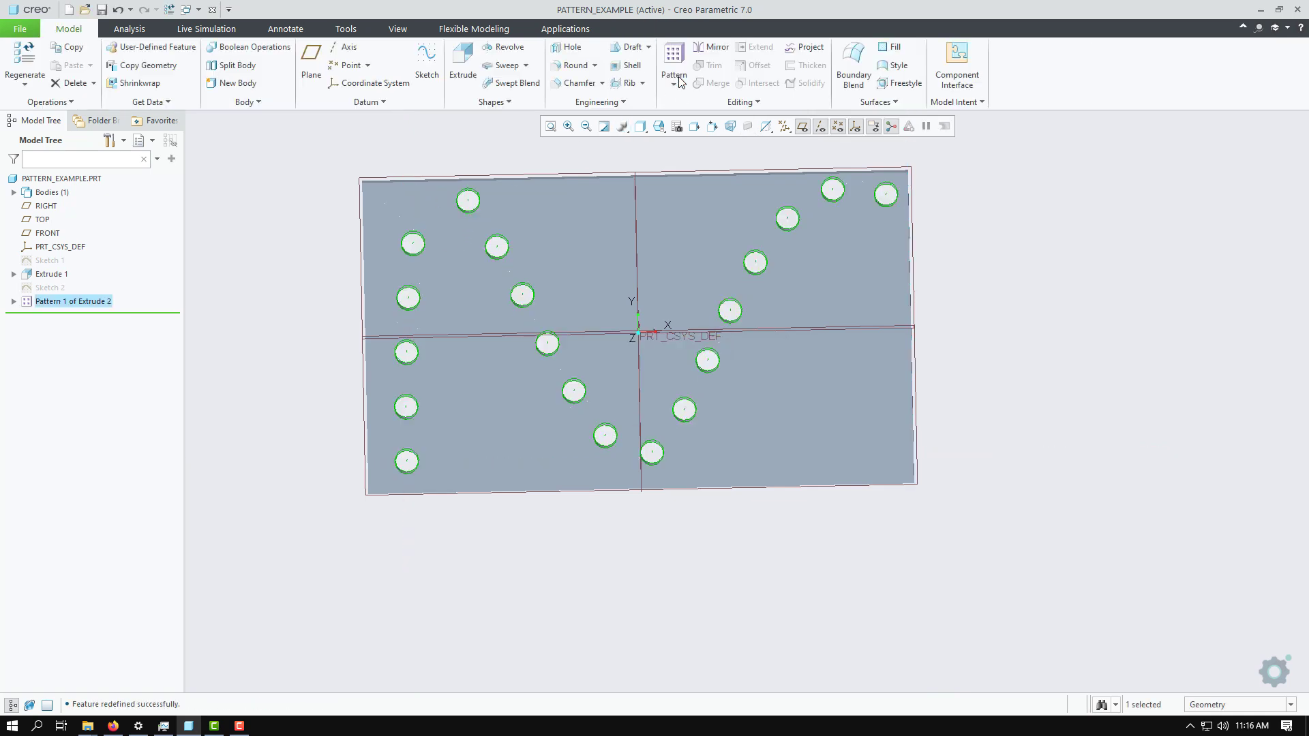
Redefine the curve pattern to distribute holes by number of members instead of spacing, and open the member count for editing
right_click(104, 304)
left_click(127, 237)
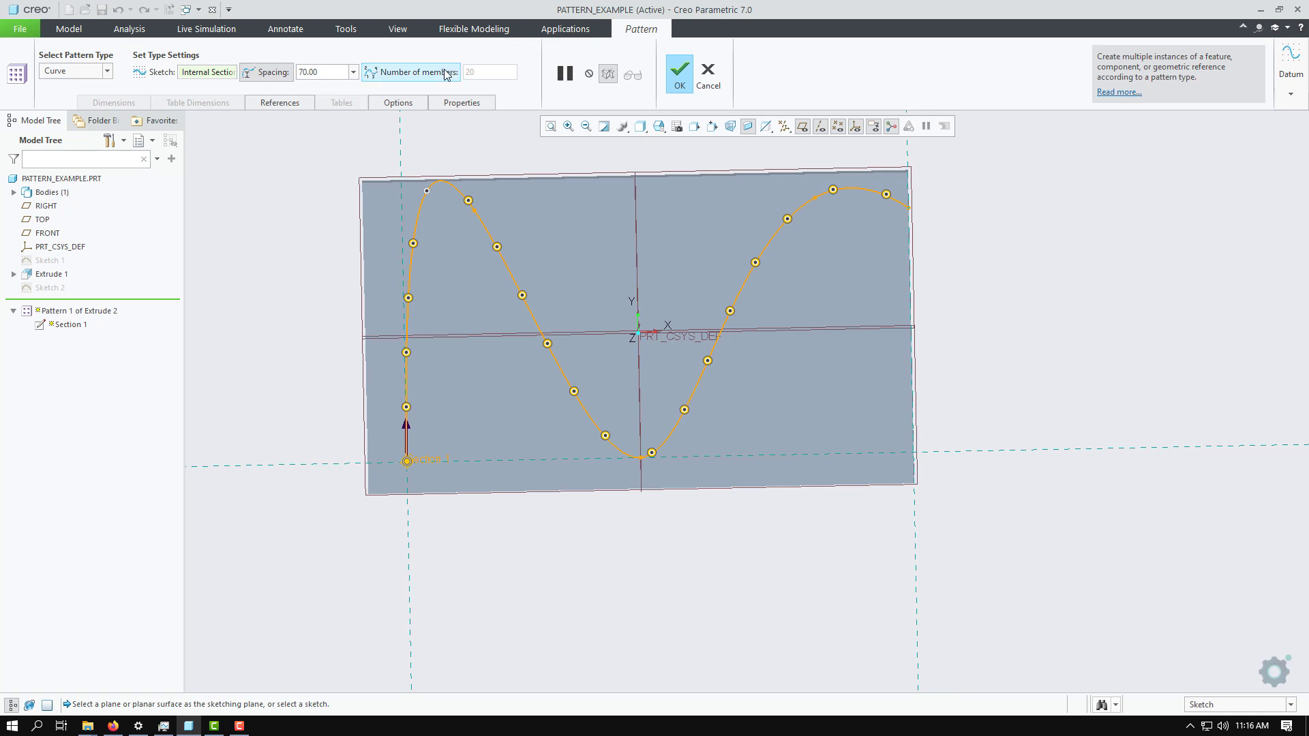
left_click(472, 73)
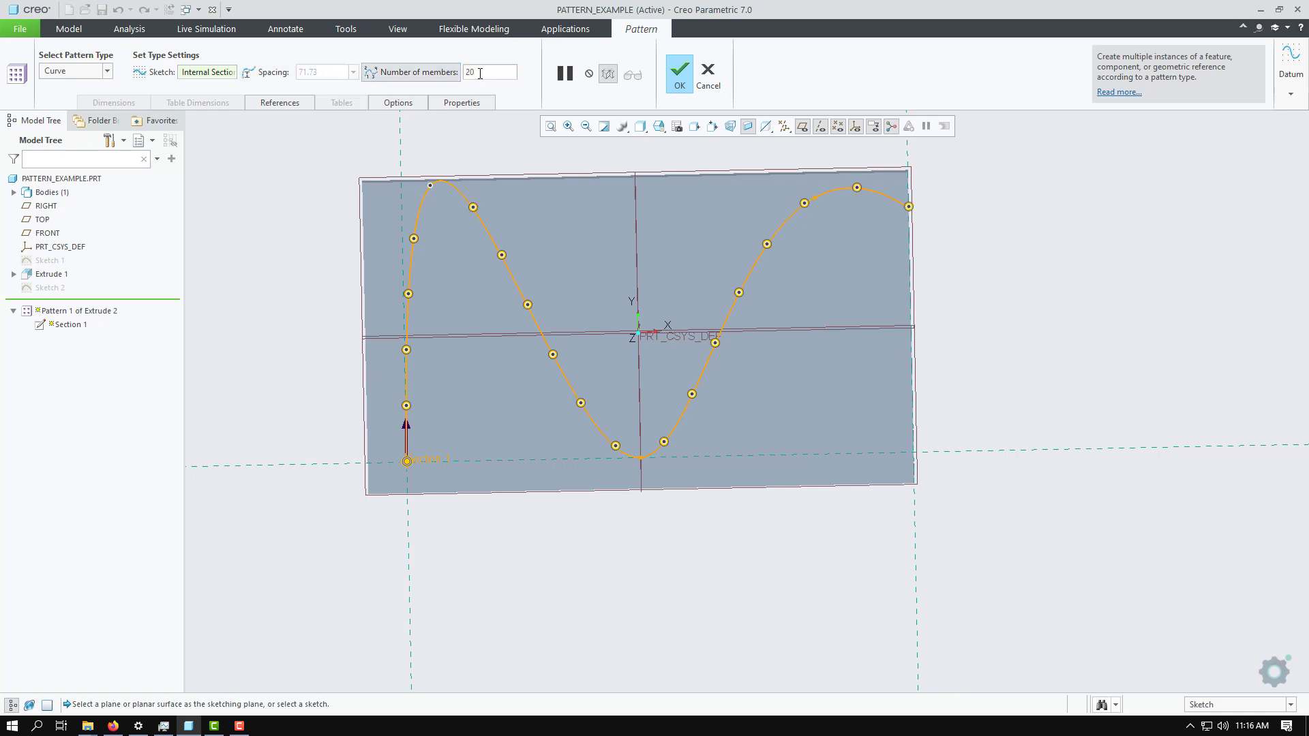
double_click(477, 74)
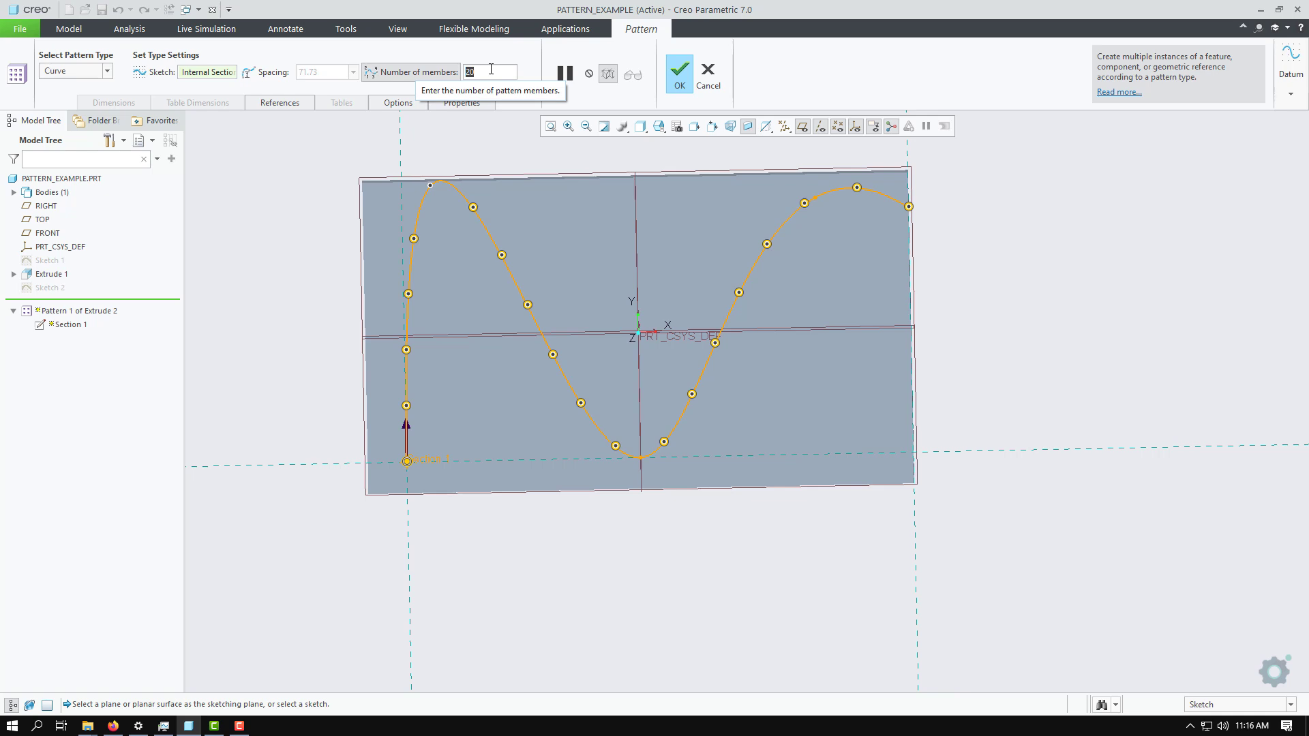
Set the curve pattern to 10 members, restore the skipped member, exclude the one at the plate's right edge, and apply the pattern
type("10")
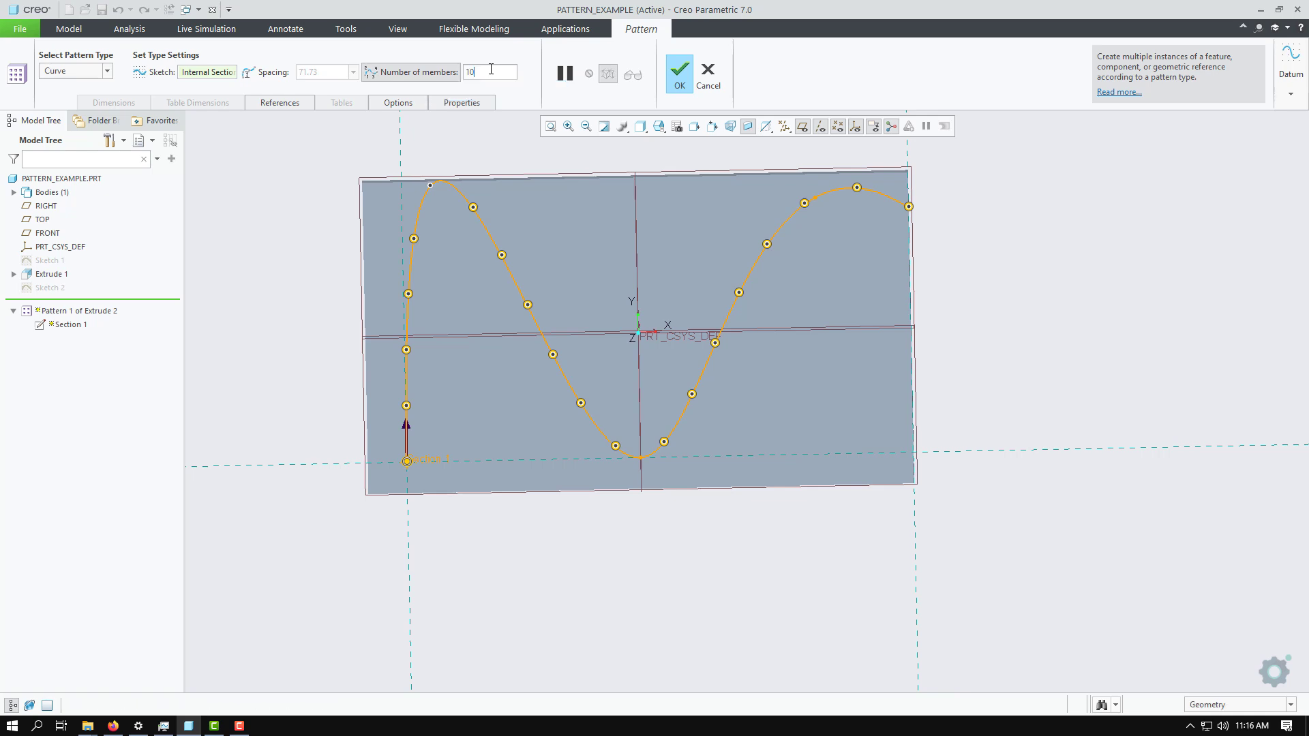
key("Return")
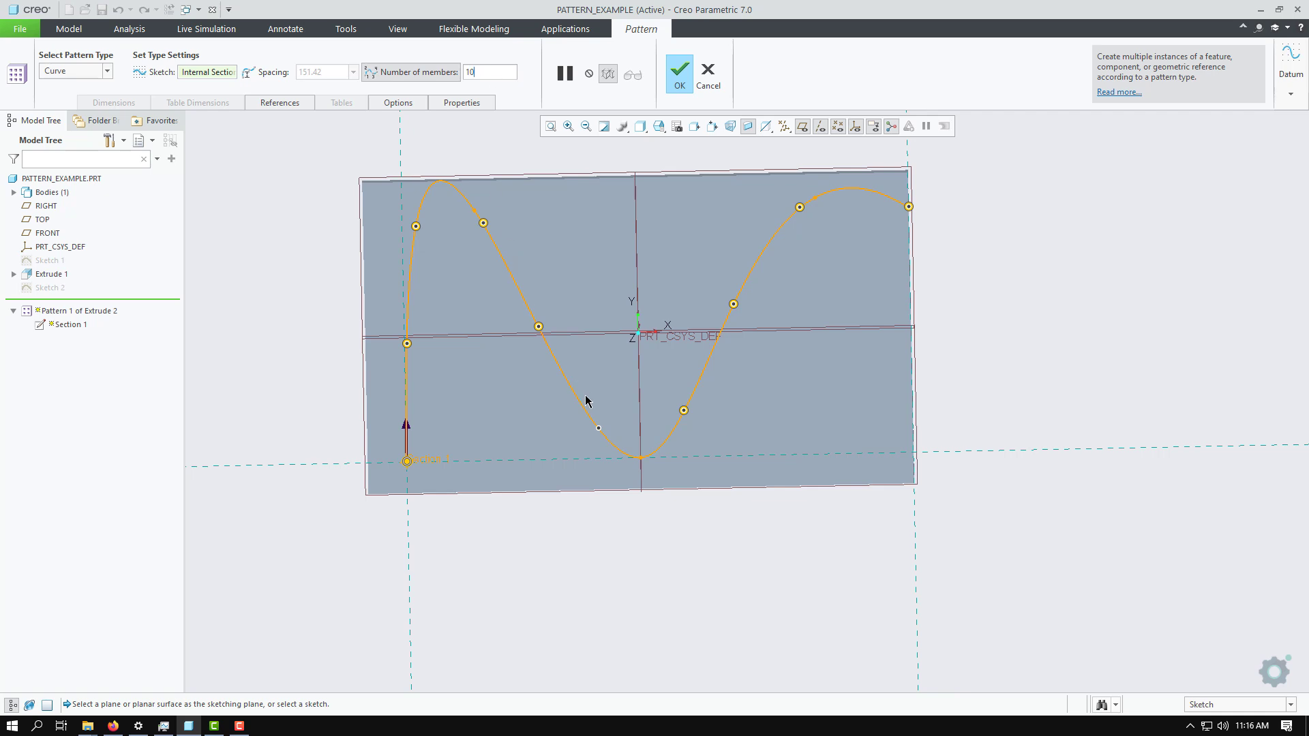
left_click(599, 428)
left_click(680, 75)
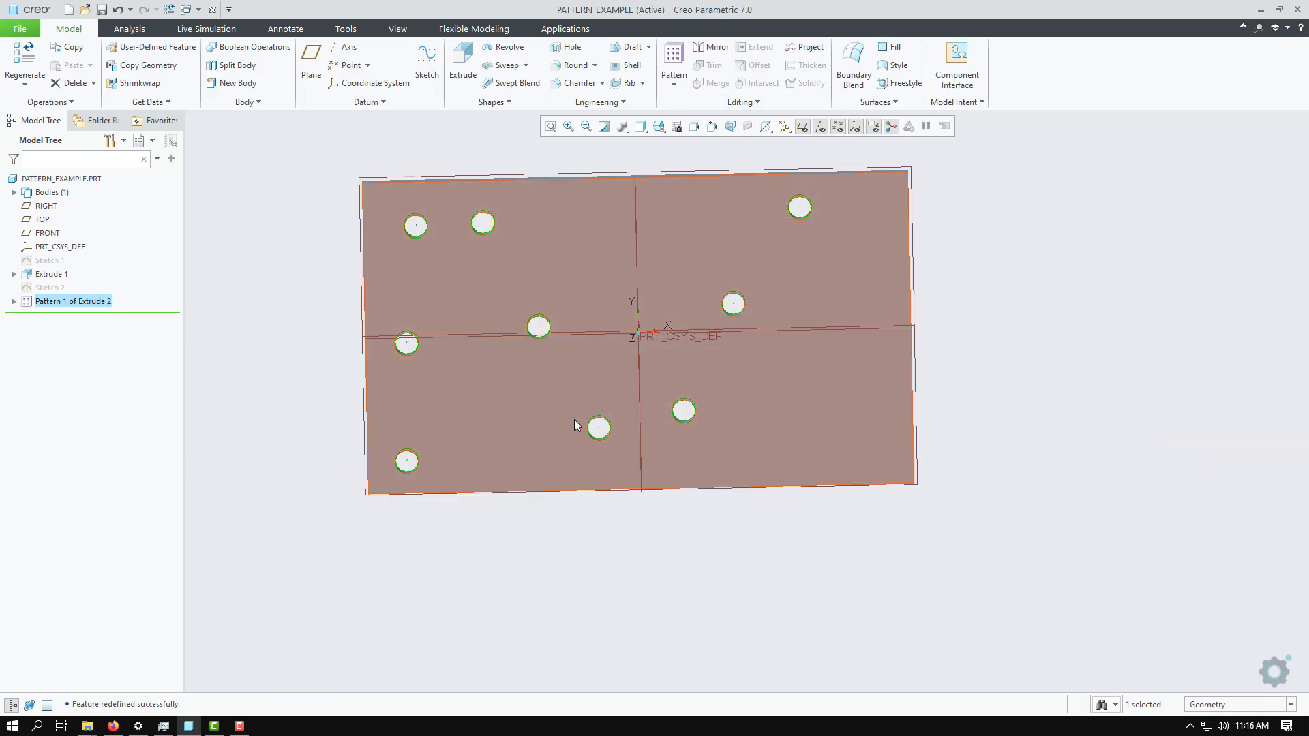
mouse_move(265, 420)
middle_mouse_down()
mouse_move(262, 358)
mouse_move(265, 411)
middle_mouse_up()
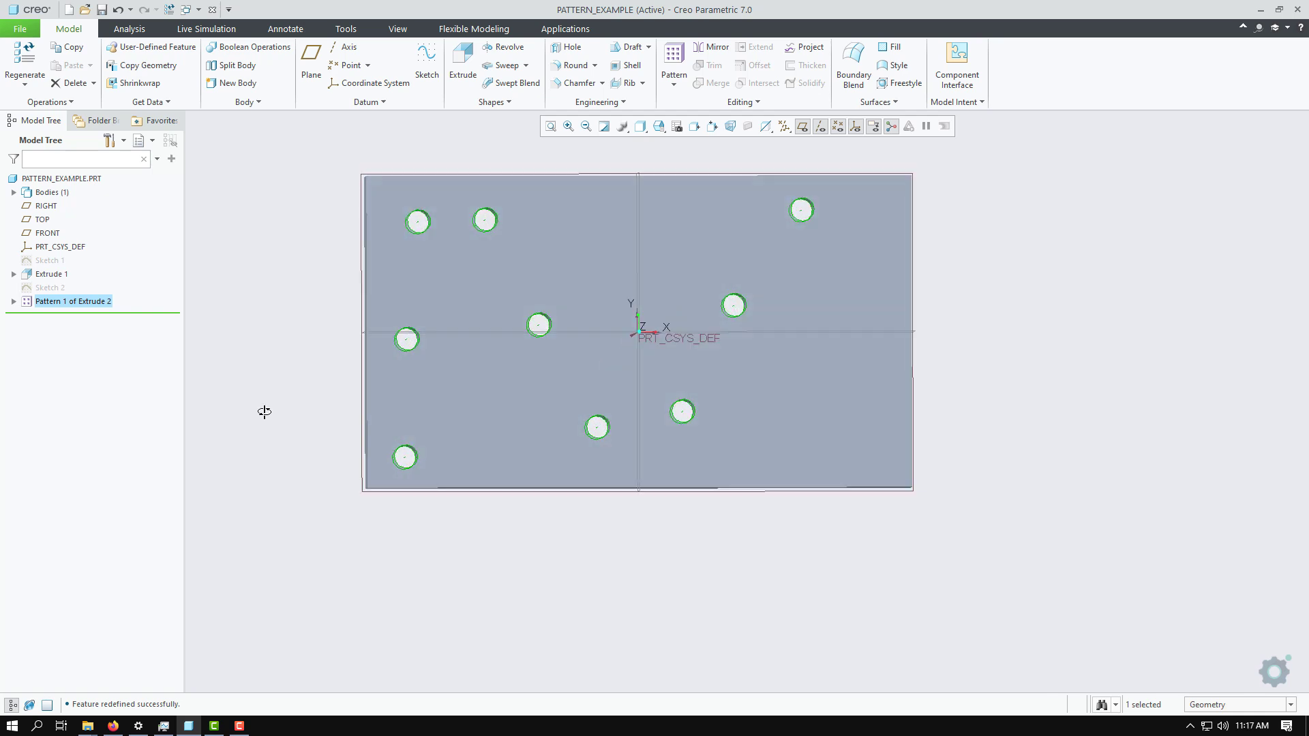
Redefine the hole pattern of Extrude 2 from Curve to the Point pattern type
left_click(47, 302)
left_click(74, 227)
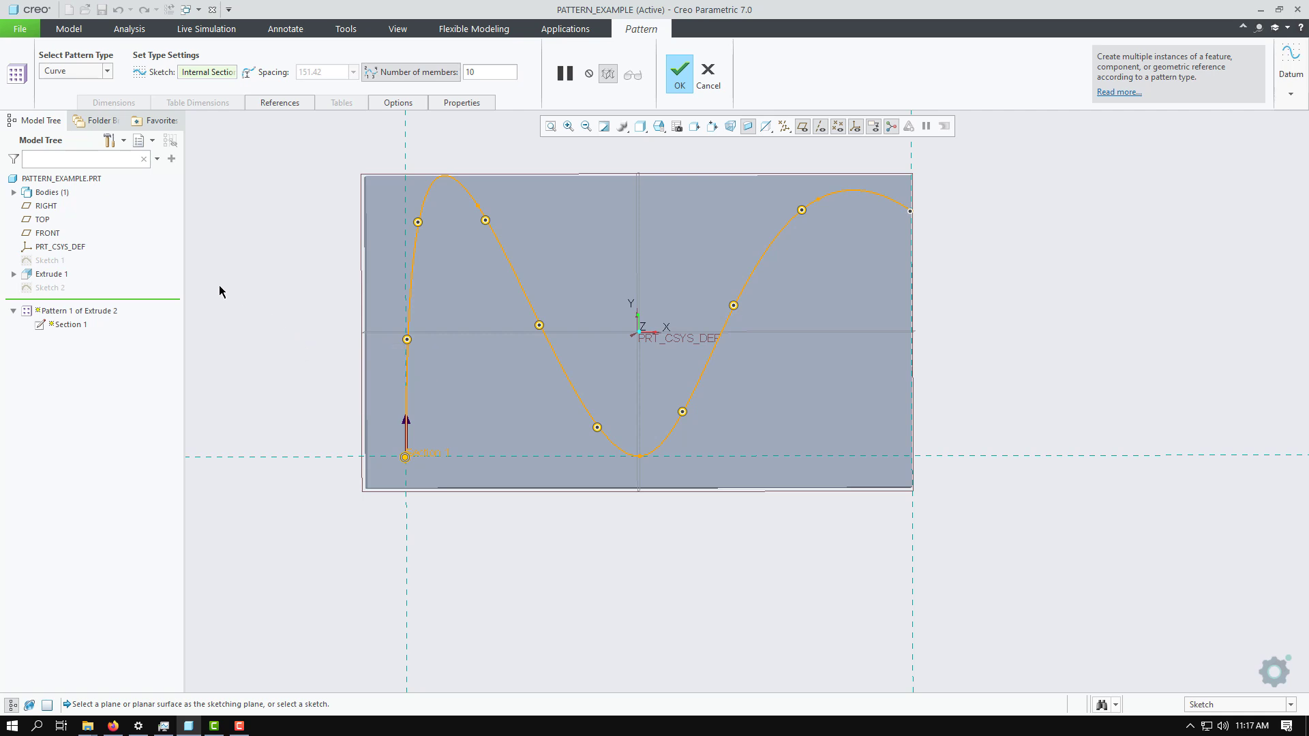
left_click(107, 75)
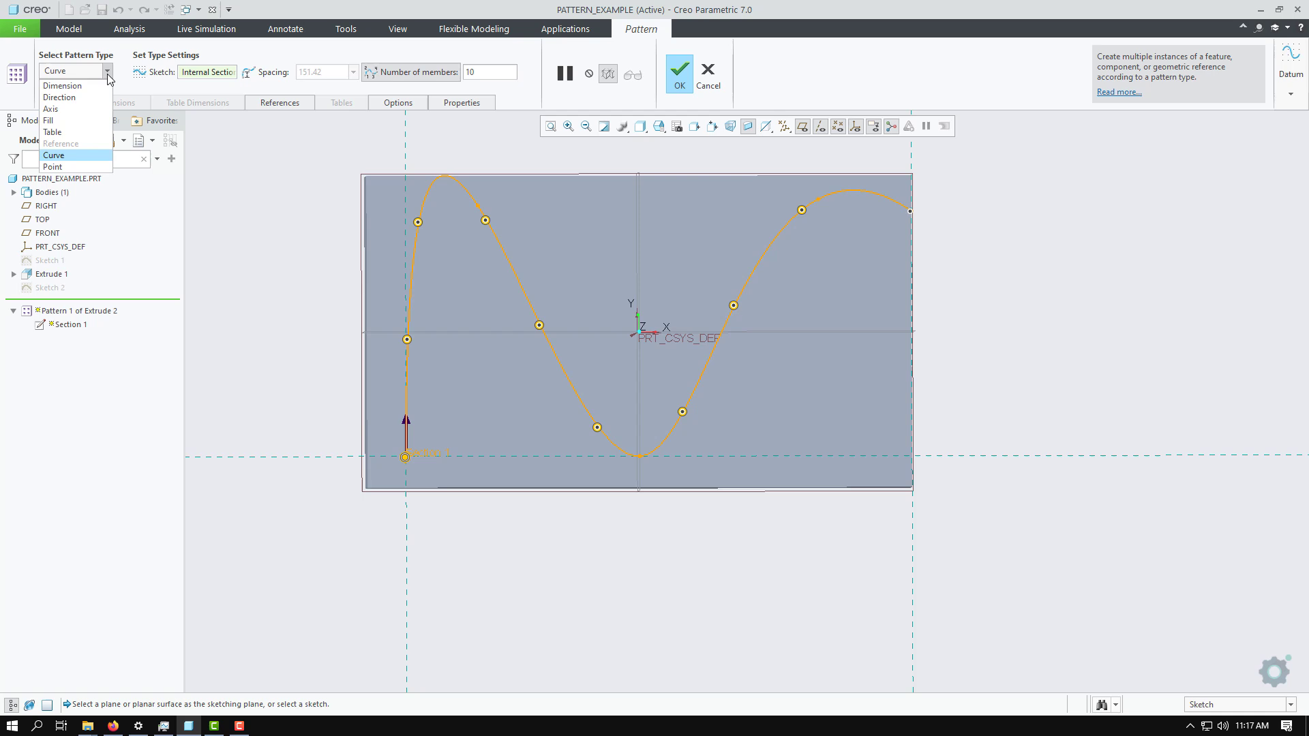
left_click(66, 167)
left_click(832, 390)
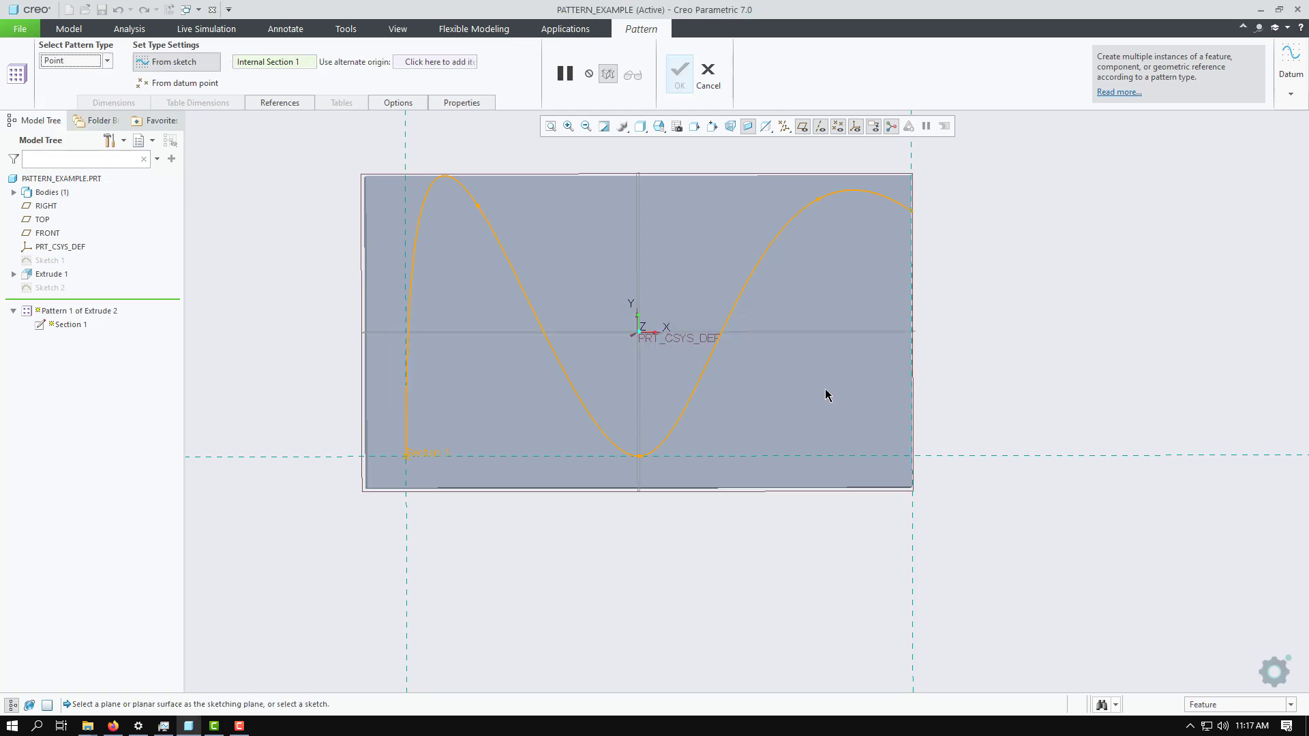
Edit the pattern's internal sketch and delete all segments of the spline curve
left_click(290, 104)
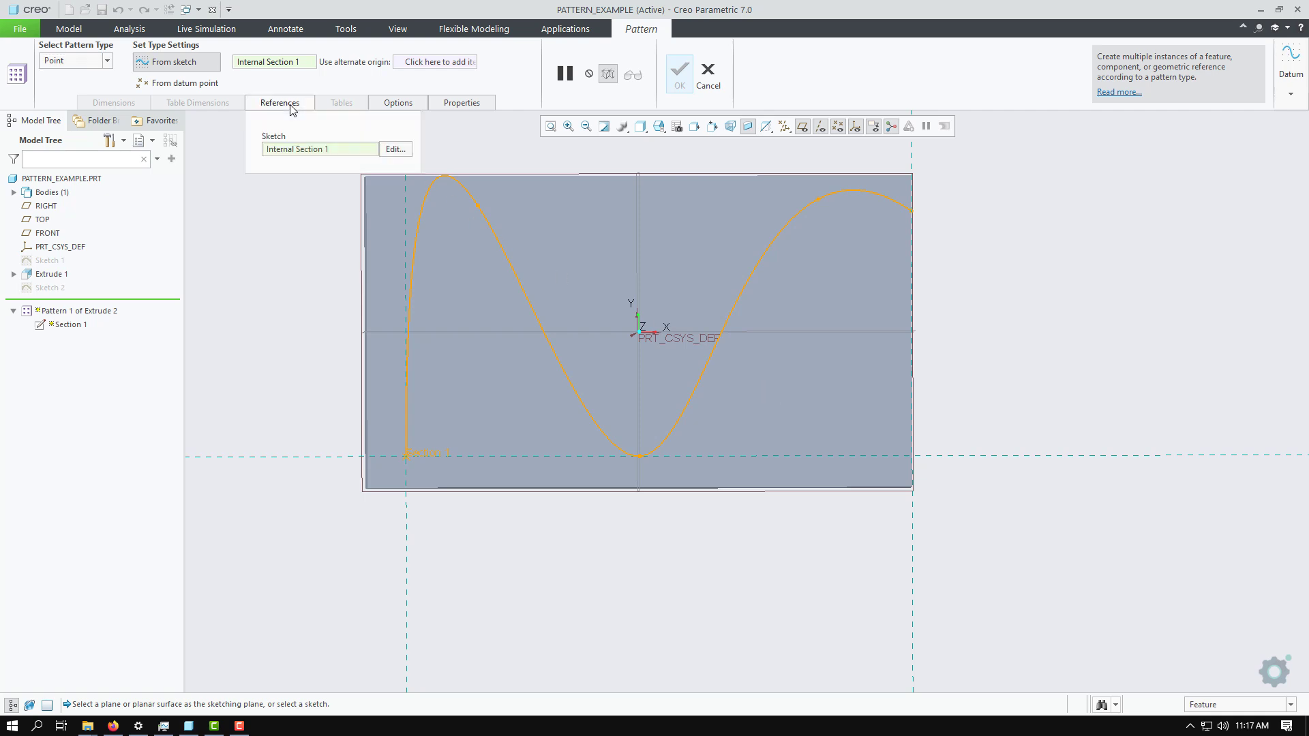
left_click(397, 149)
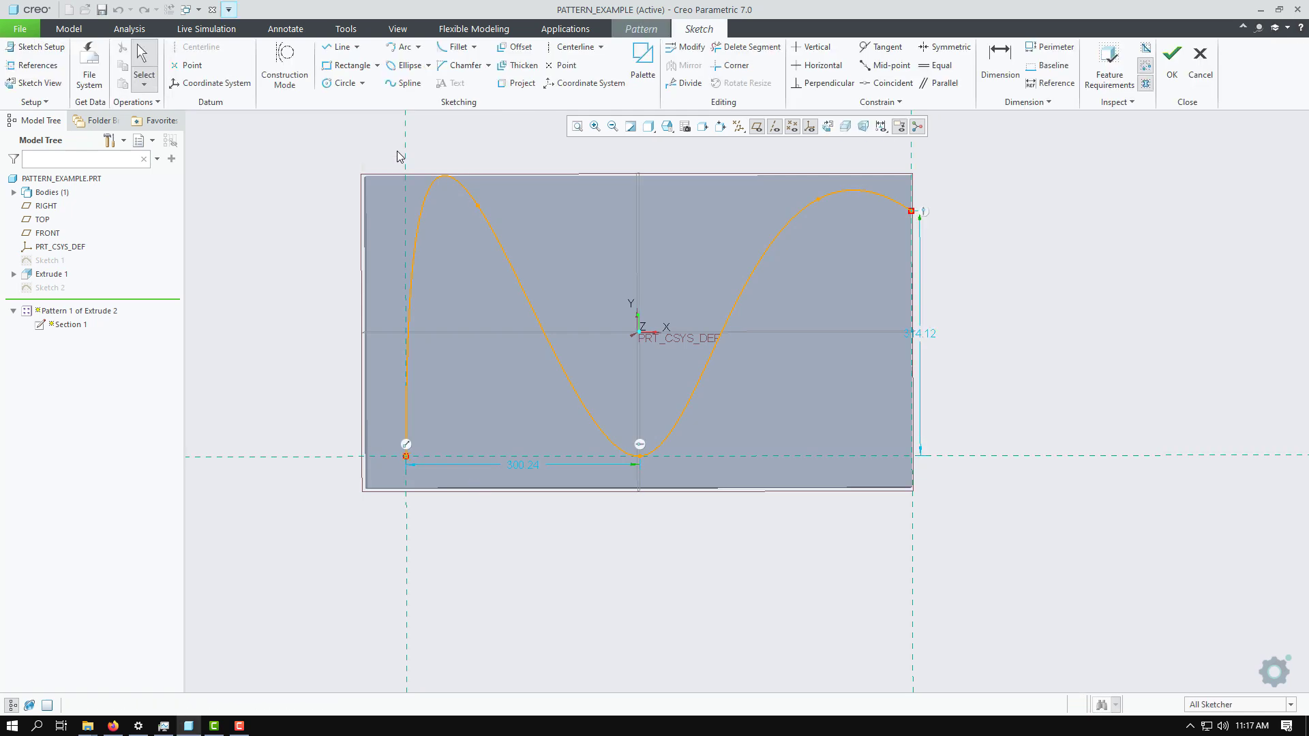
left_click(744, 47)
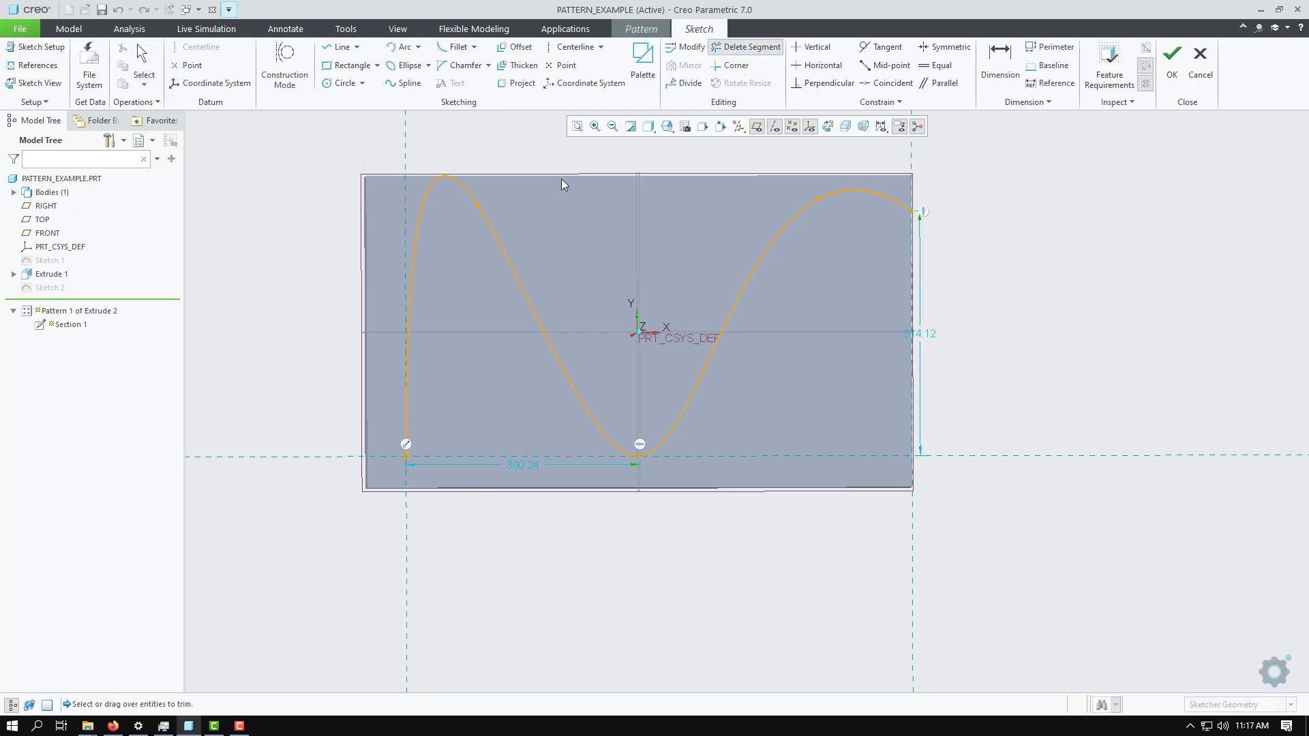
left_click(489, 222)
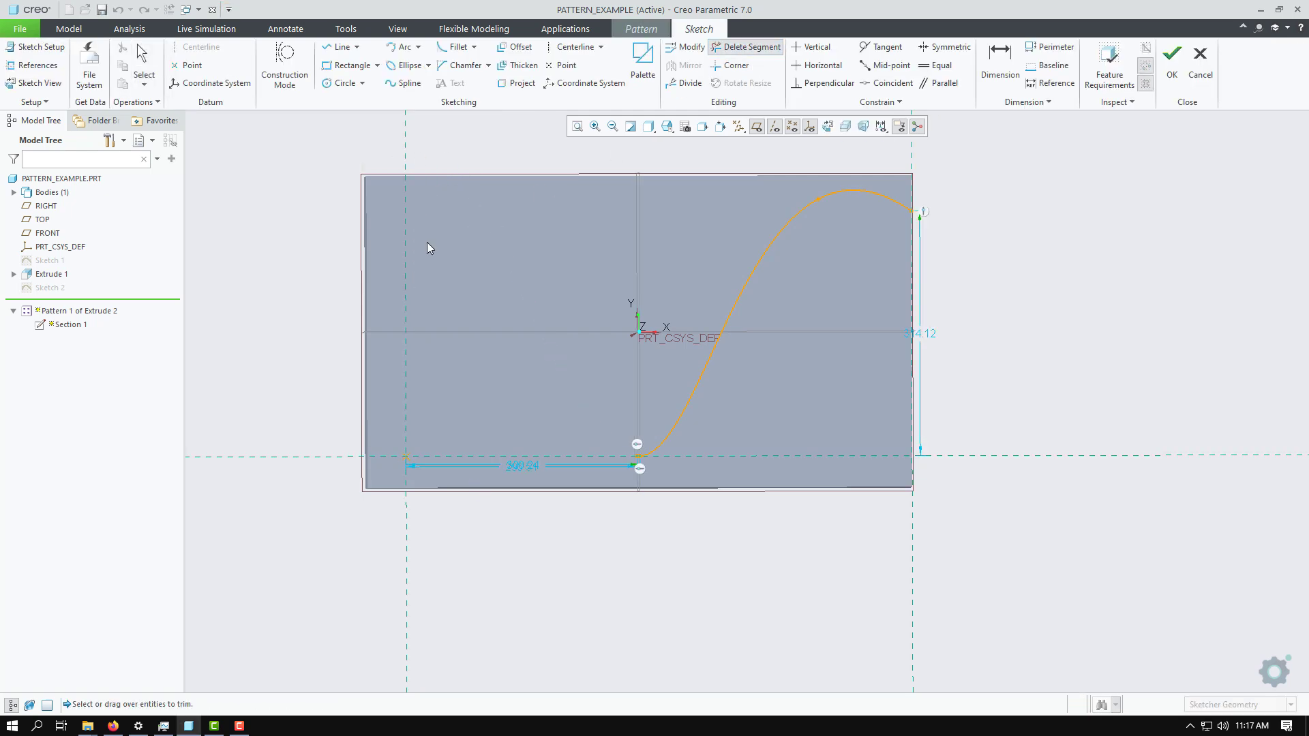
left_click(775, 250)
scroll(632, 476, "down", 5)
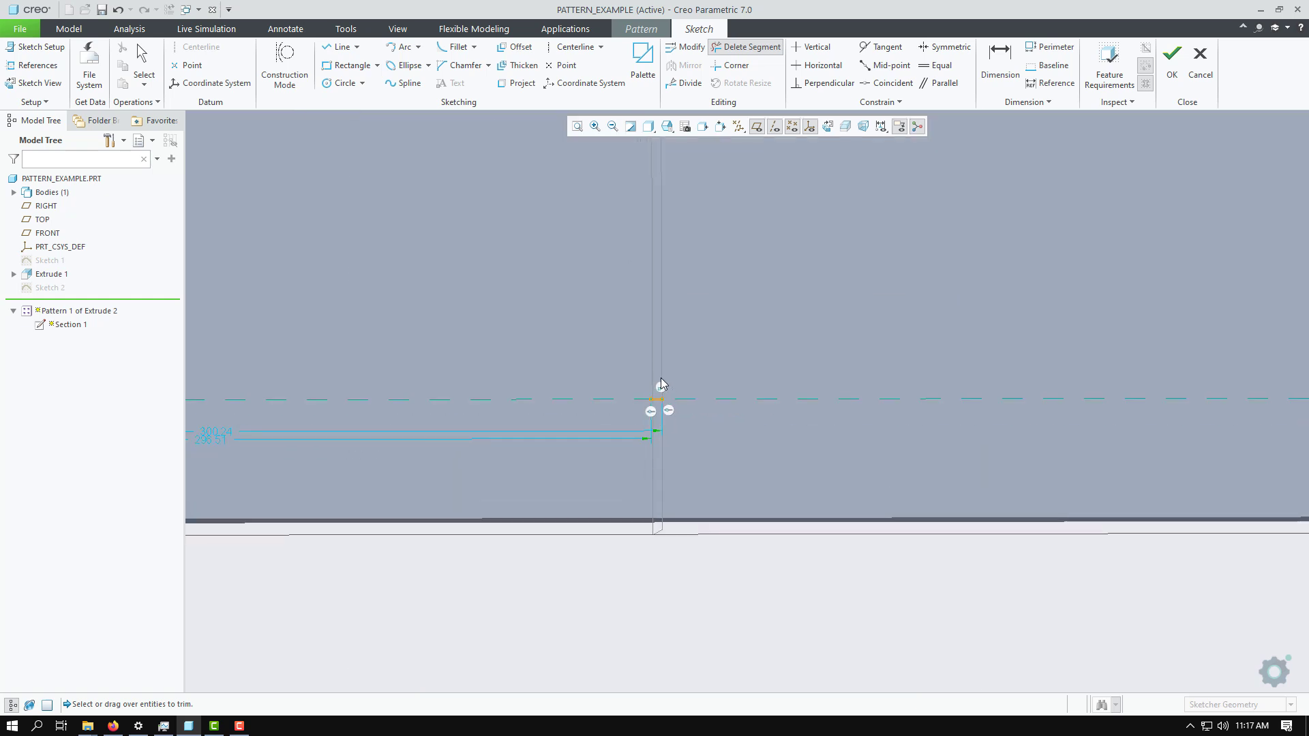
scroll(599, 461, "up", 7)
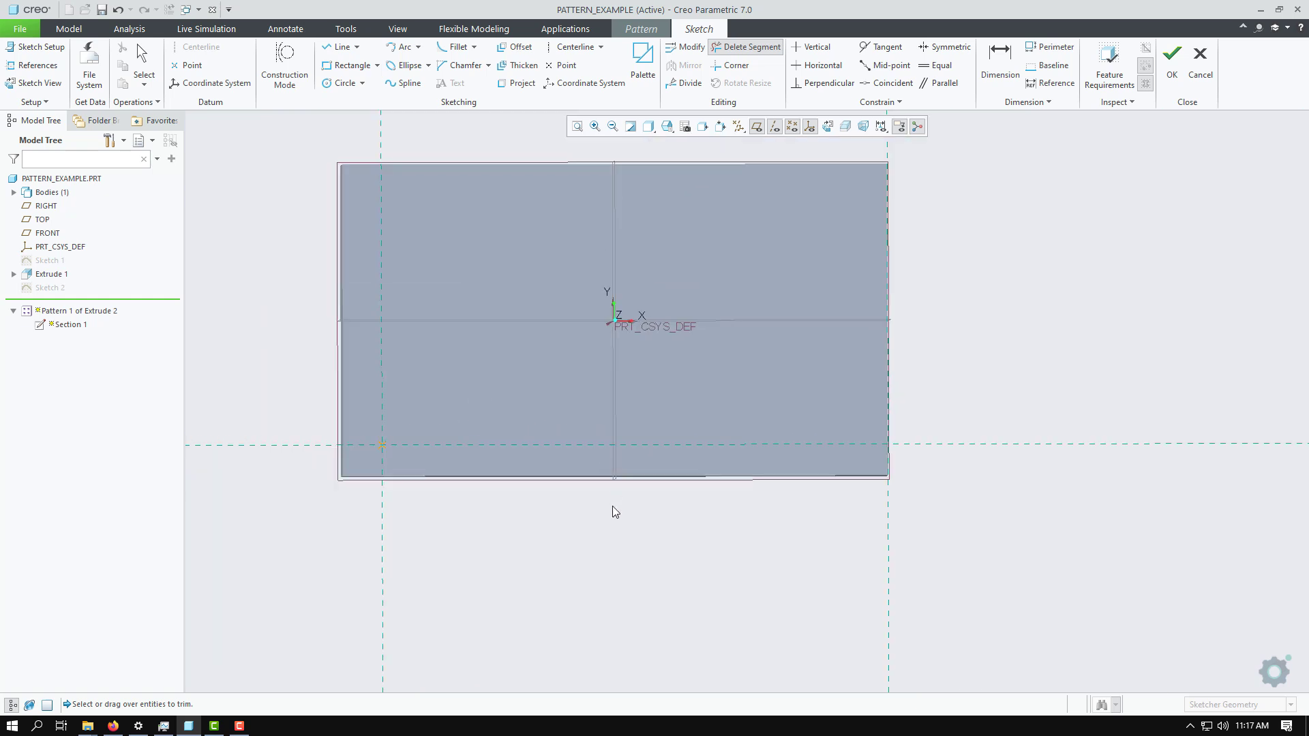
middle_click(563, 517)
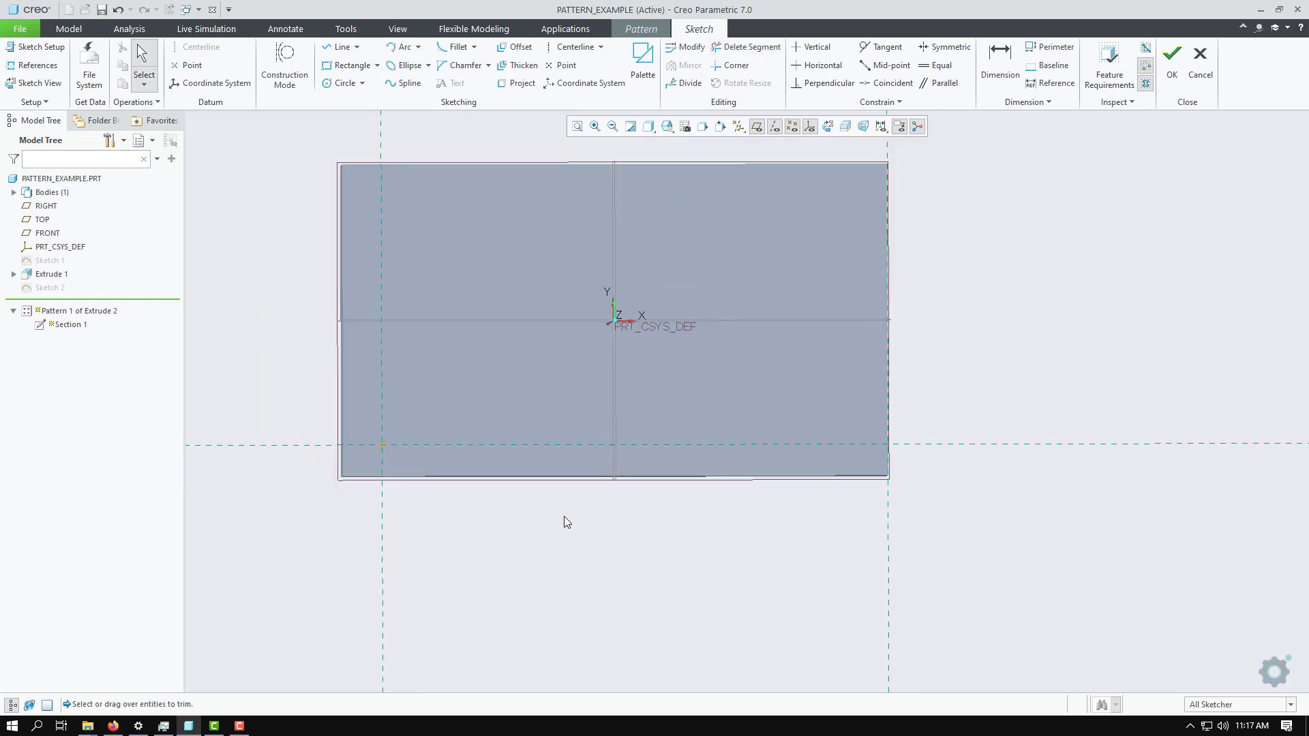
Orient the sketch view flat and place ten datum points scattered across both halves of the plate
left_click(36, 85)
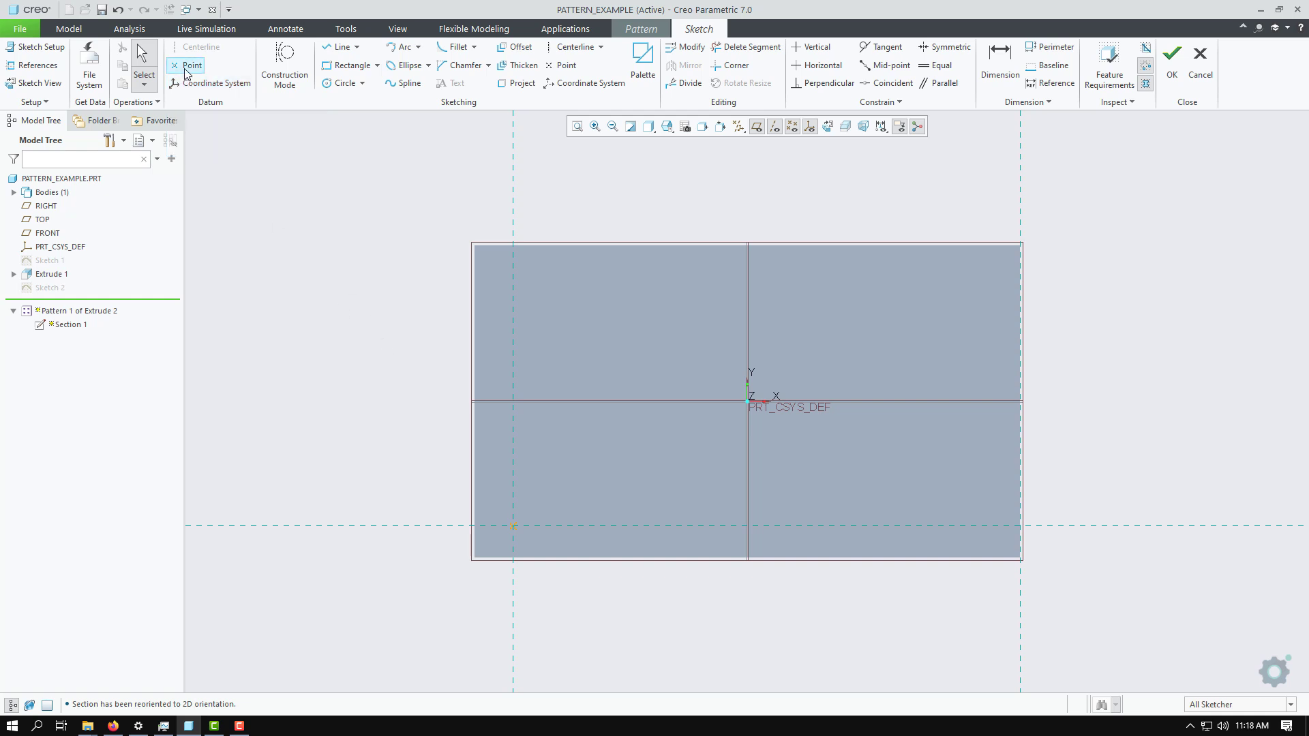
left_click(188, 66)
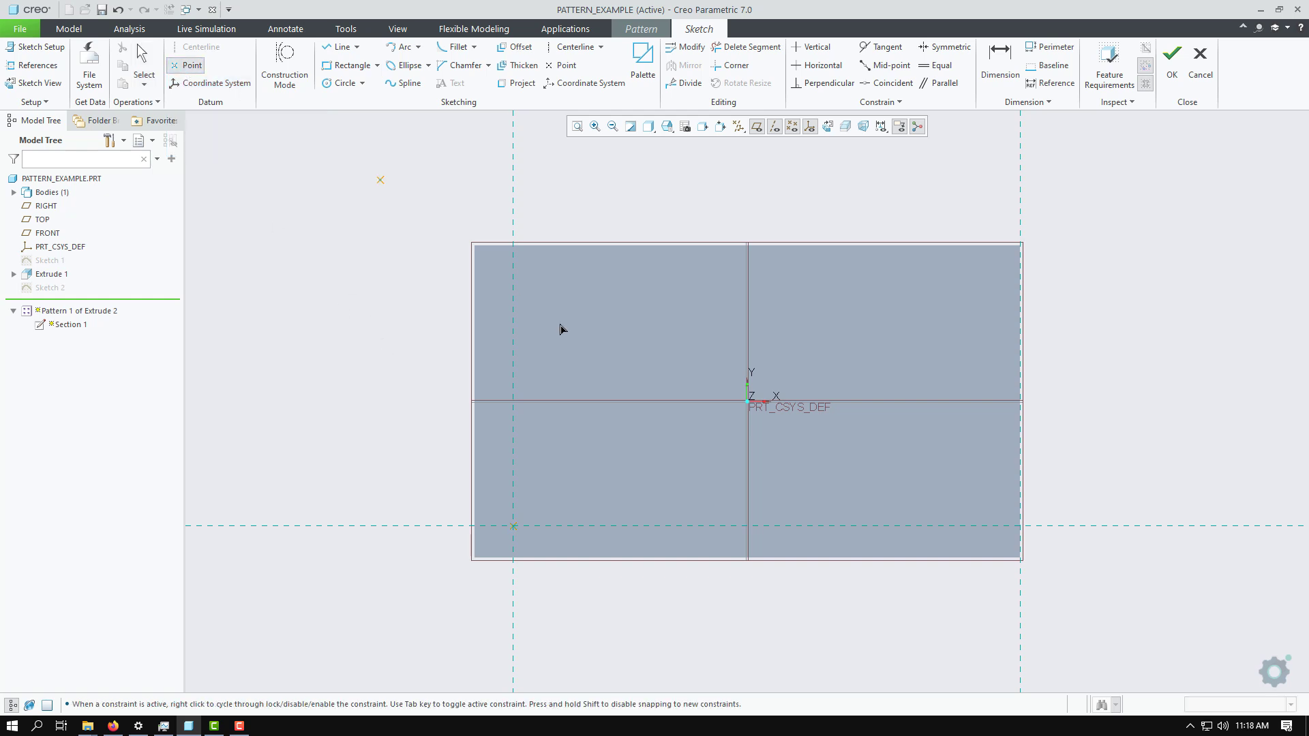
left_click(566, 470)
left_click(566, 313)
left_click(706, 471)
left_click(855, 313)
left_click(855, 366)
left_click(964, 266)
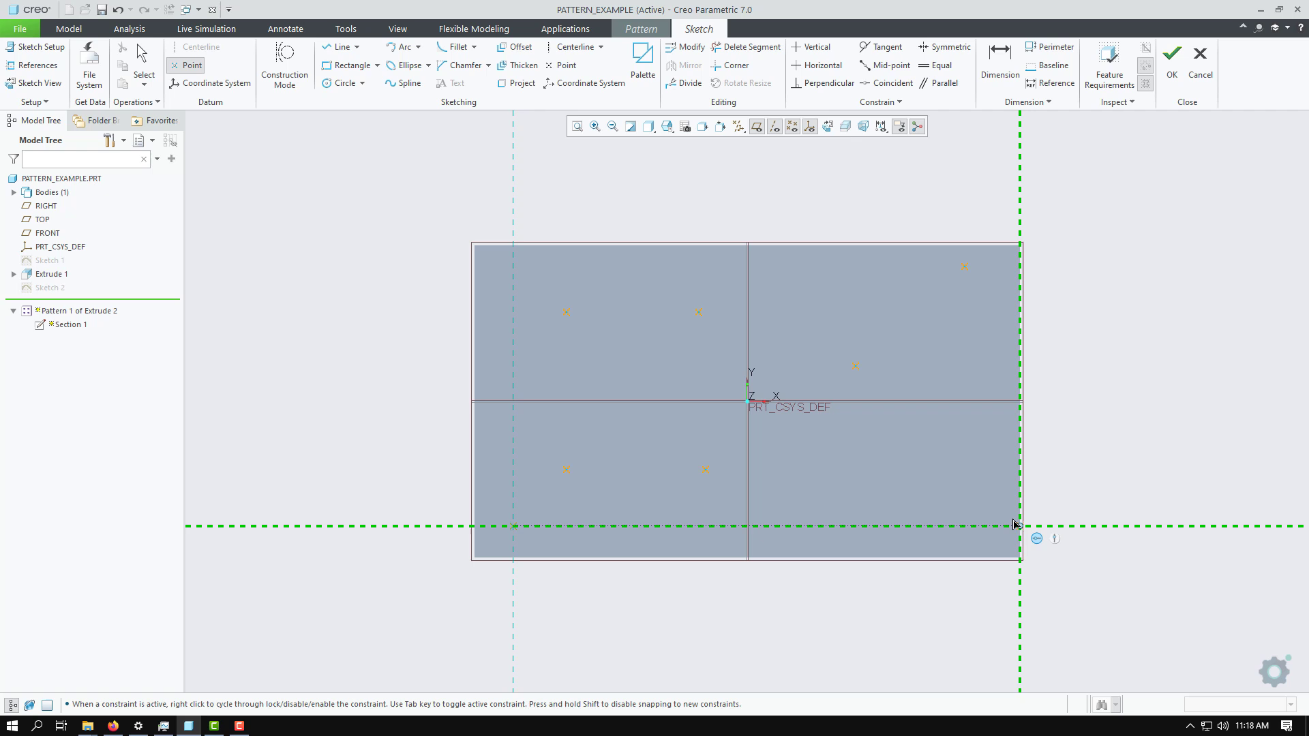
left_click(941, 490)
left_click(838, 433)
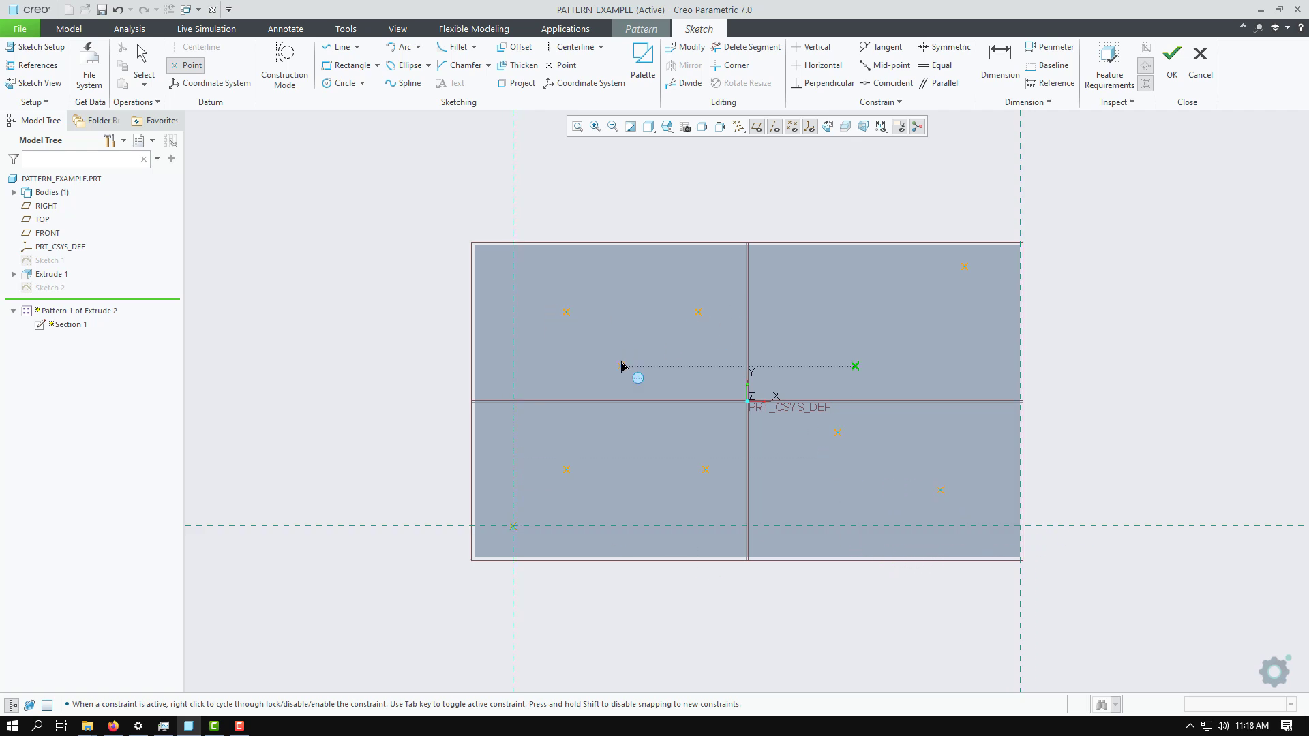
left_click(621, 439)
middle_click(1175, 404)
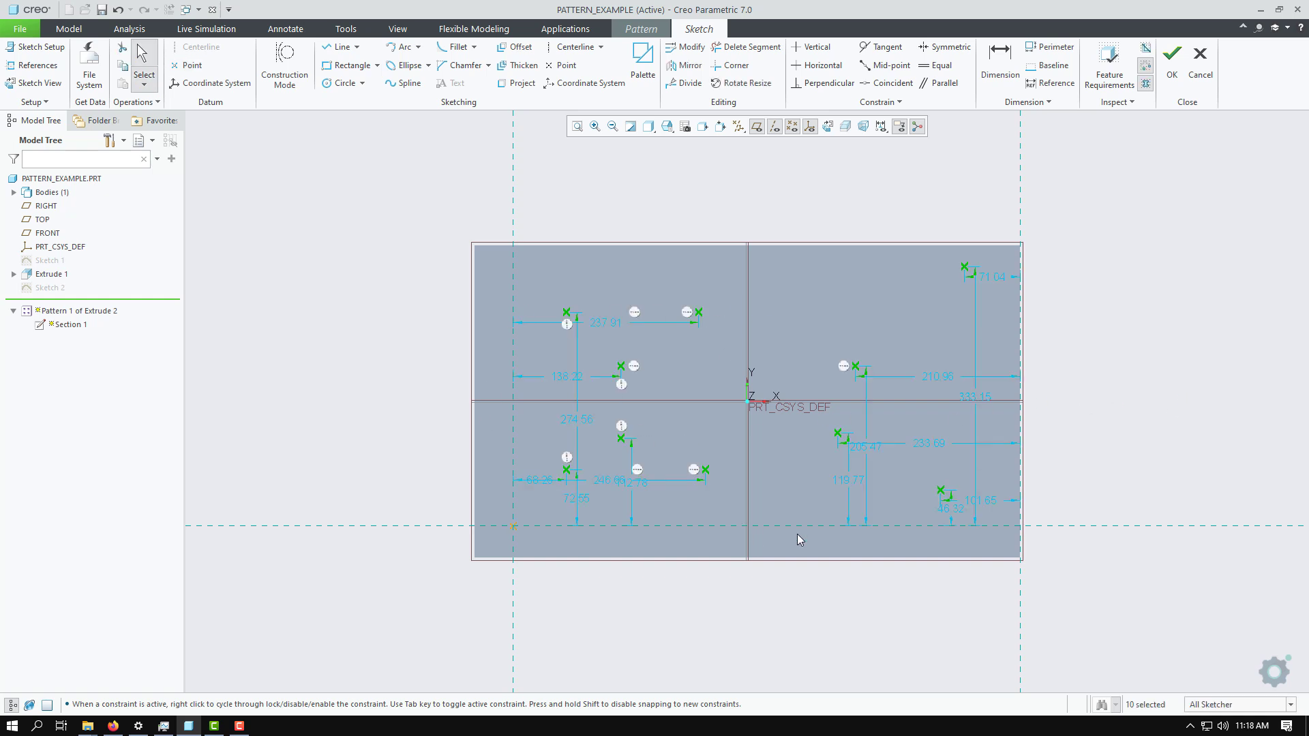
Accept the point sketch, apply the point pattern, and inspect the patterned holes at an angle
left_click(1171, 54)
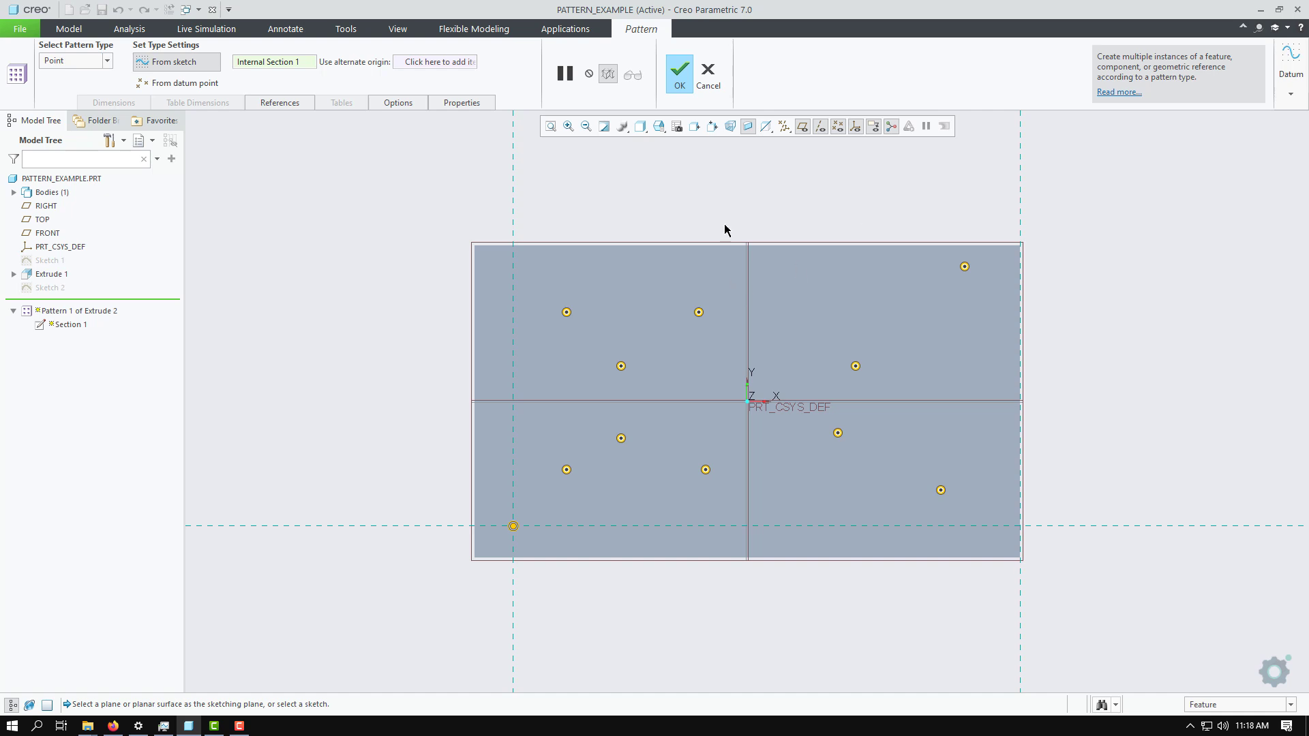
left_click(681, 74)
middle_click_drag(427, 403, 412, 304)
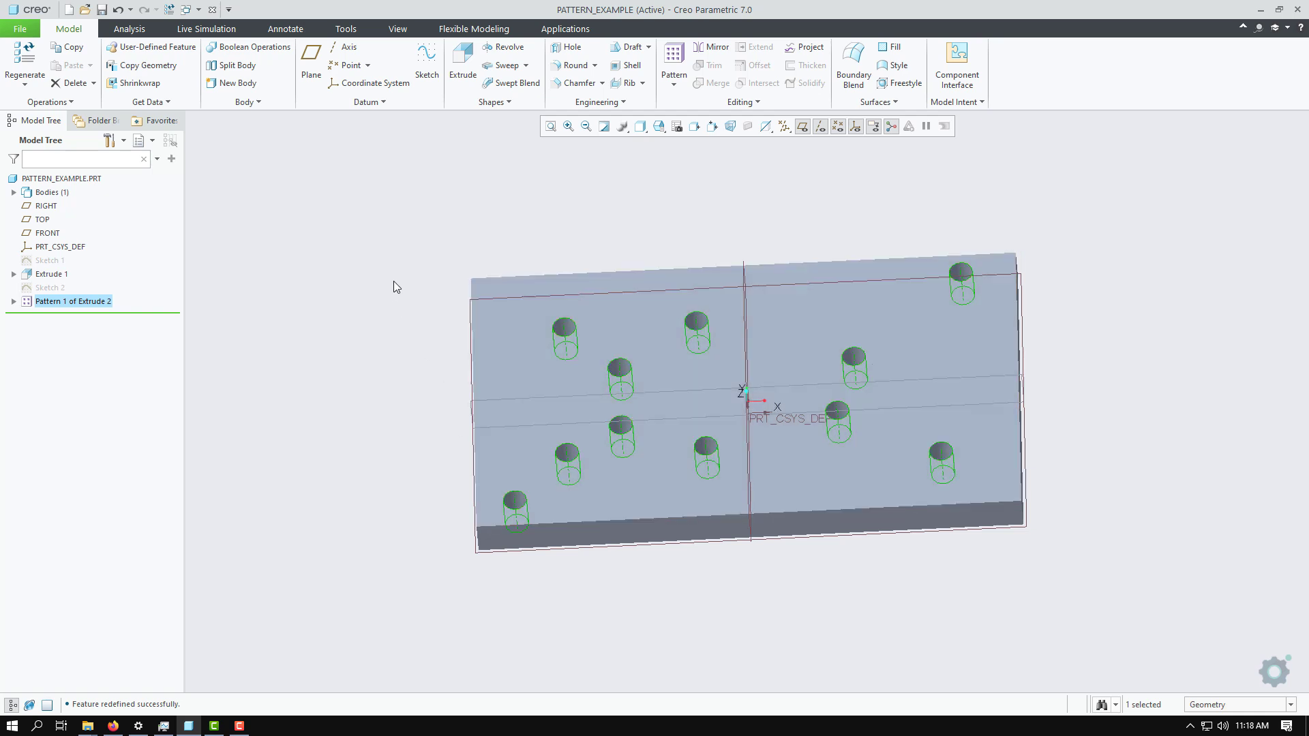
left_click(394, 281)
middle_click_drag(406, 389, 424, 407)
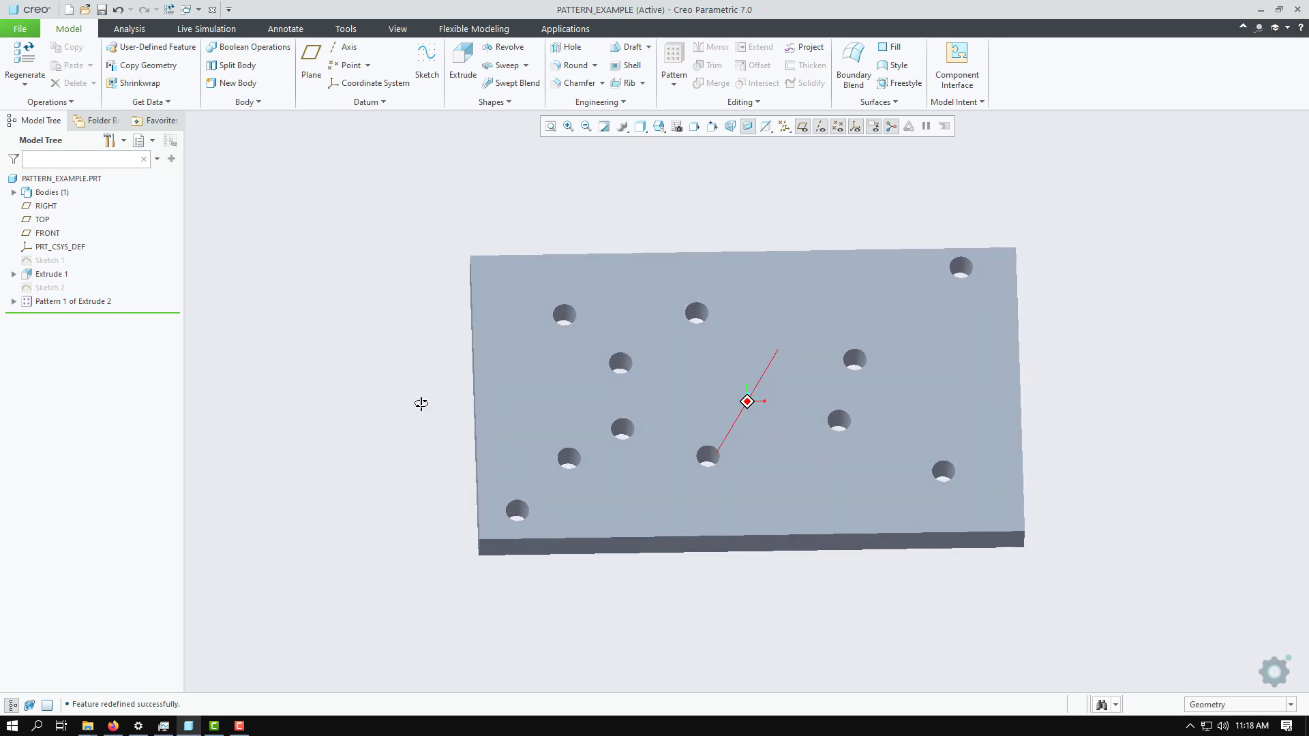
Round the front edge of the original hole near the plate's lower-left corner with a radius of 6.00
scroll(533, 543, "up", 5)
scroll(533, 543, "up", 2)
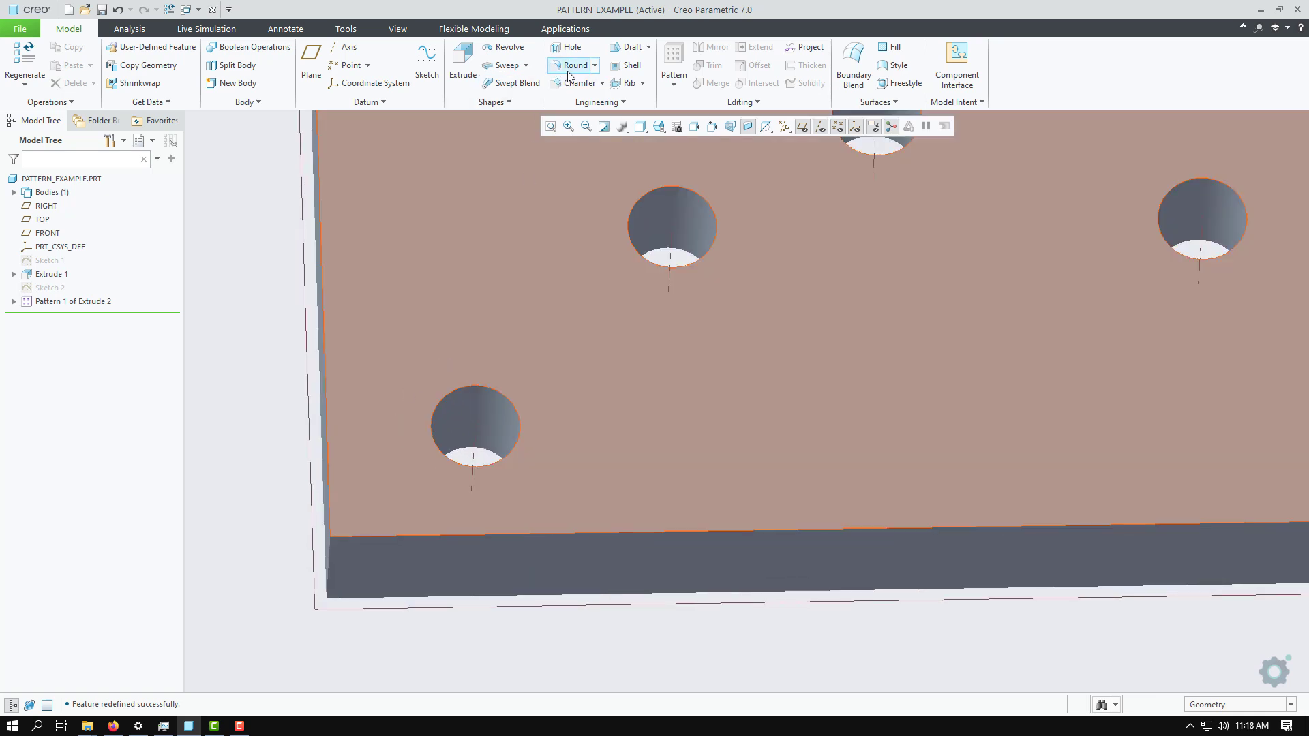
left_click(573, 66)
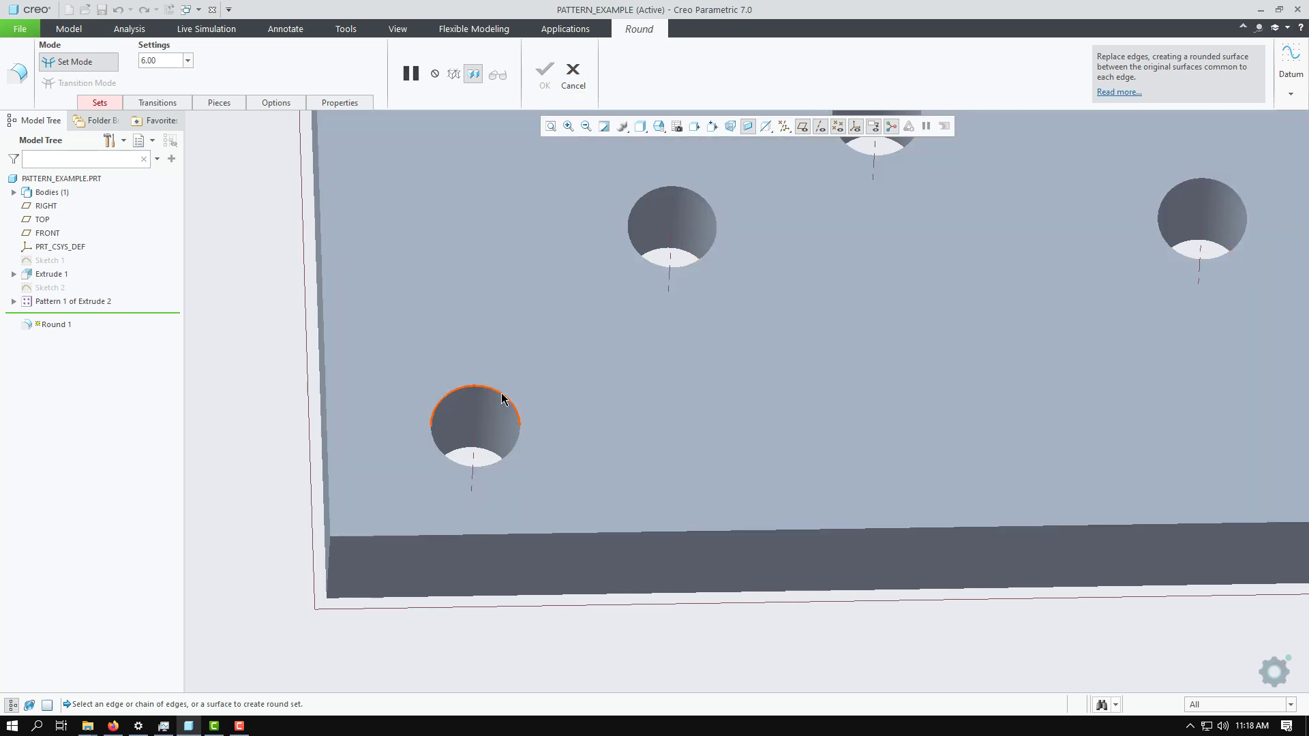
left_click(503, 399)
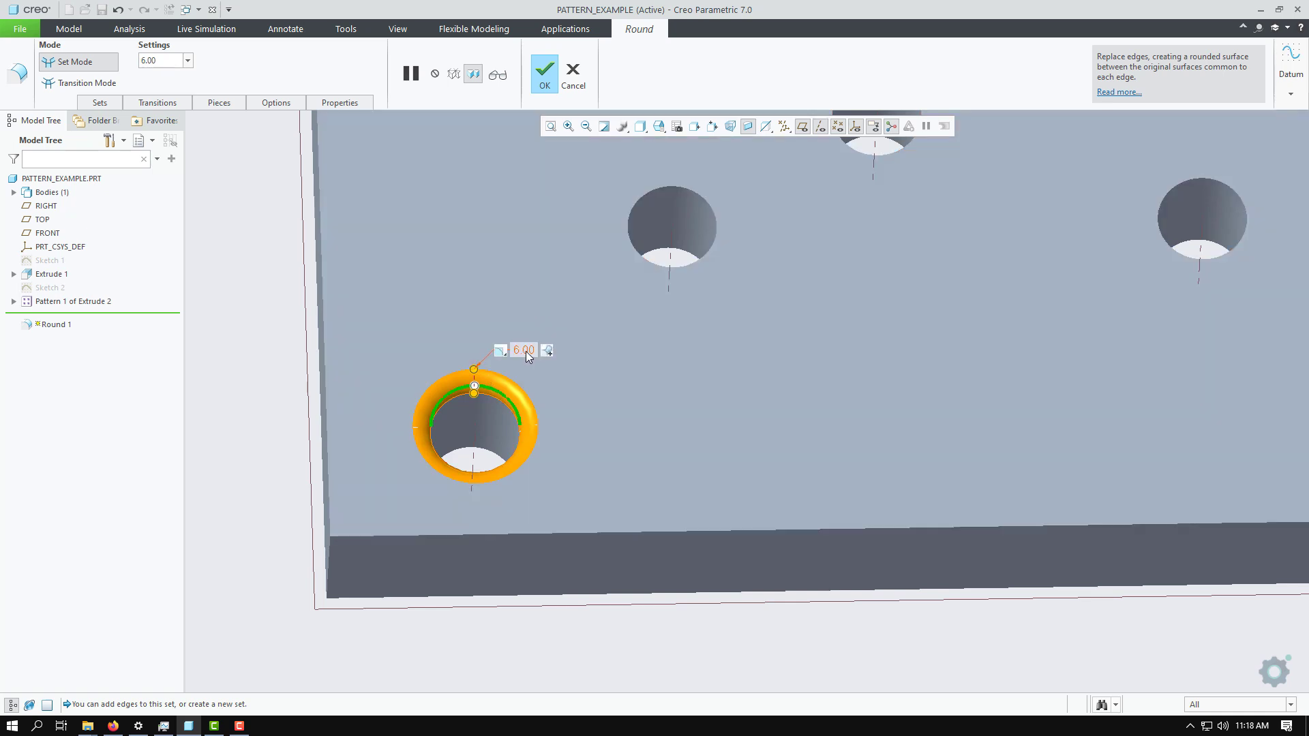
scroll(305, 506, "down", 2)
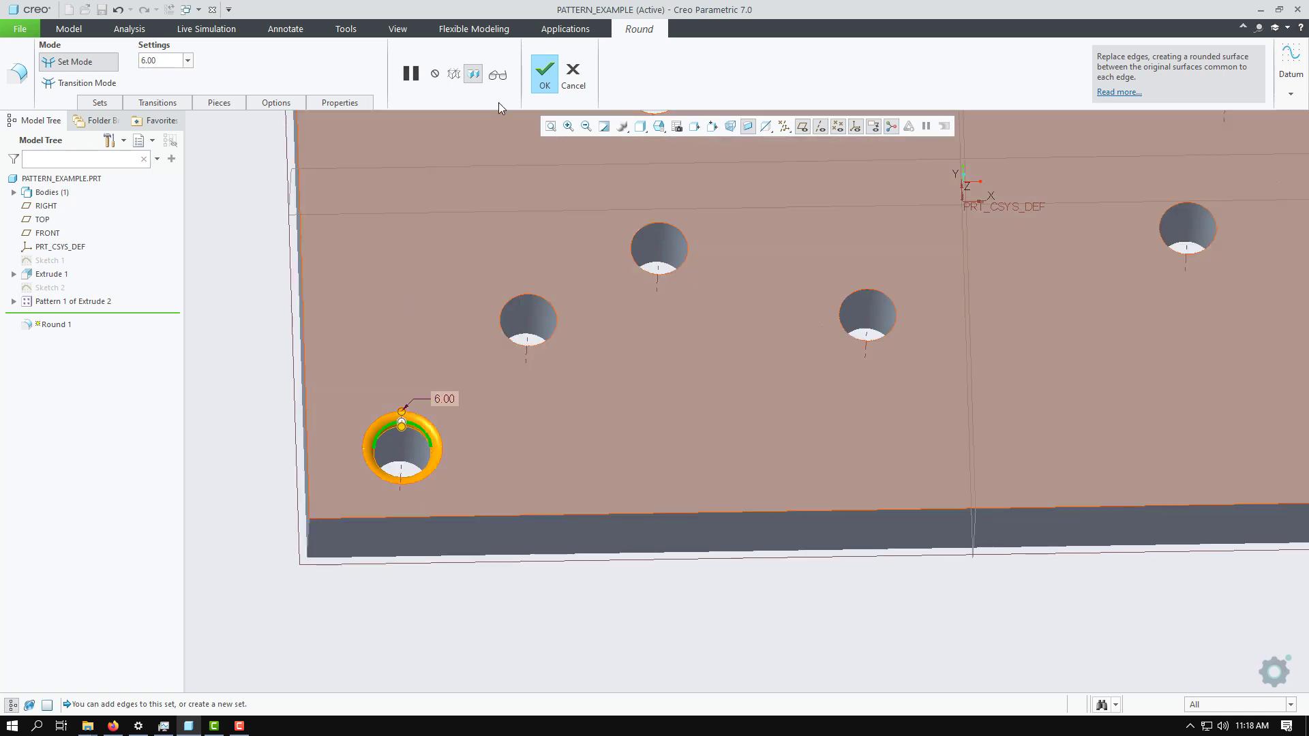
left_click(543, 75)
left_click(448, 606)
Pattern Round 1 as a Reference pattern so every hole in the point pattern gets the round
scroll(446, 605, "down", 3)
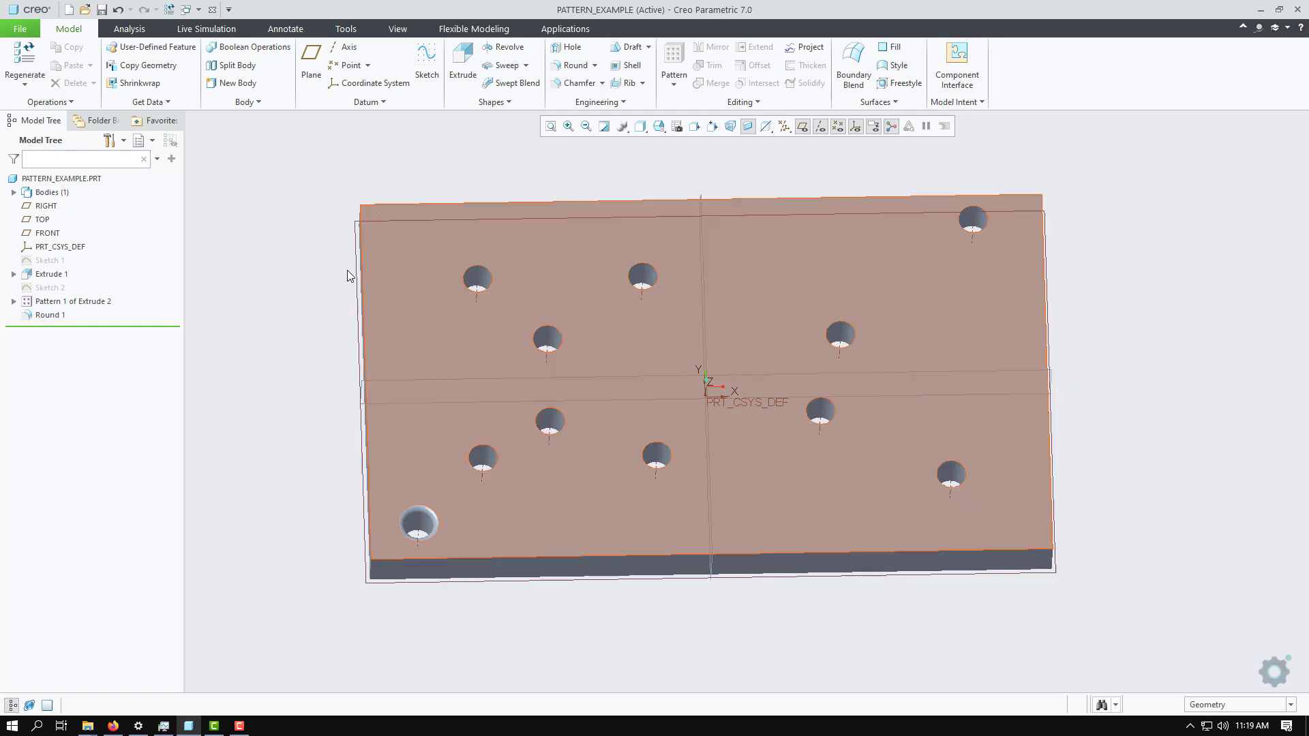
left_click(51, 315)
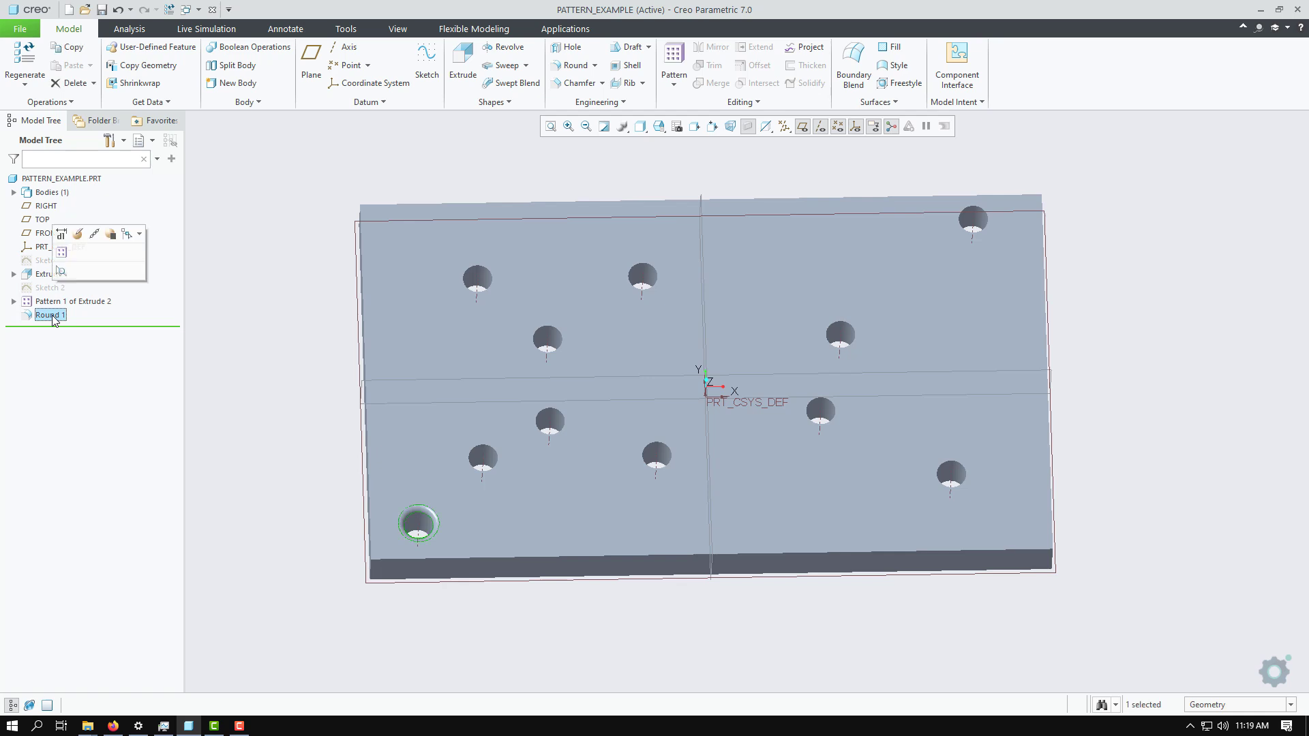
left_click(671, 56)
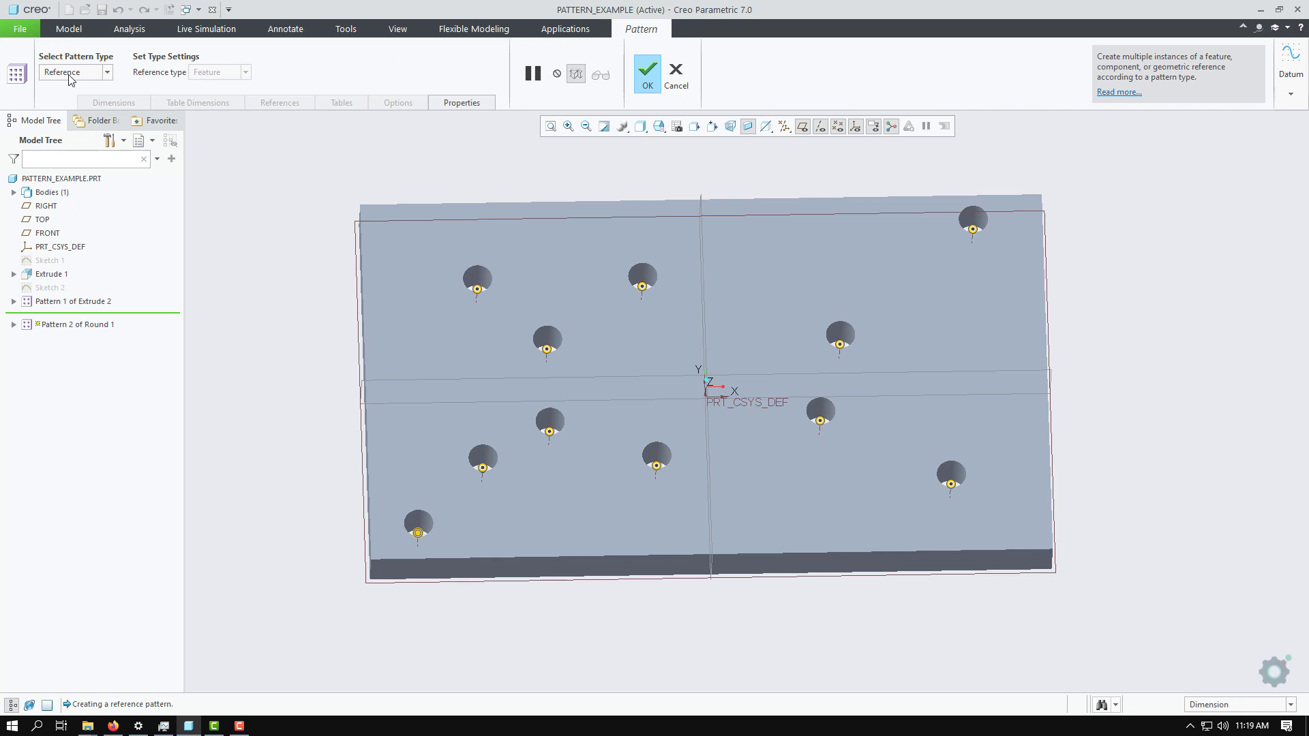
left_click(107, 73)
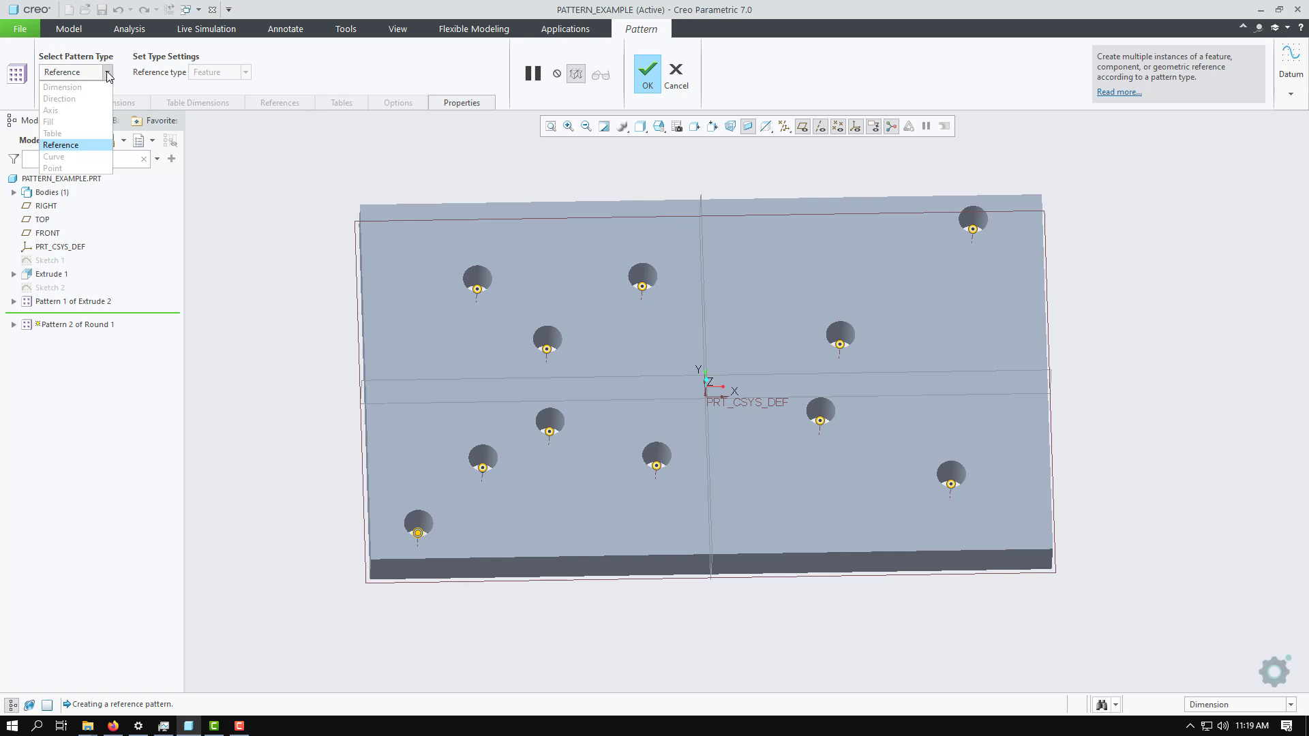
left_click(108, 74)
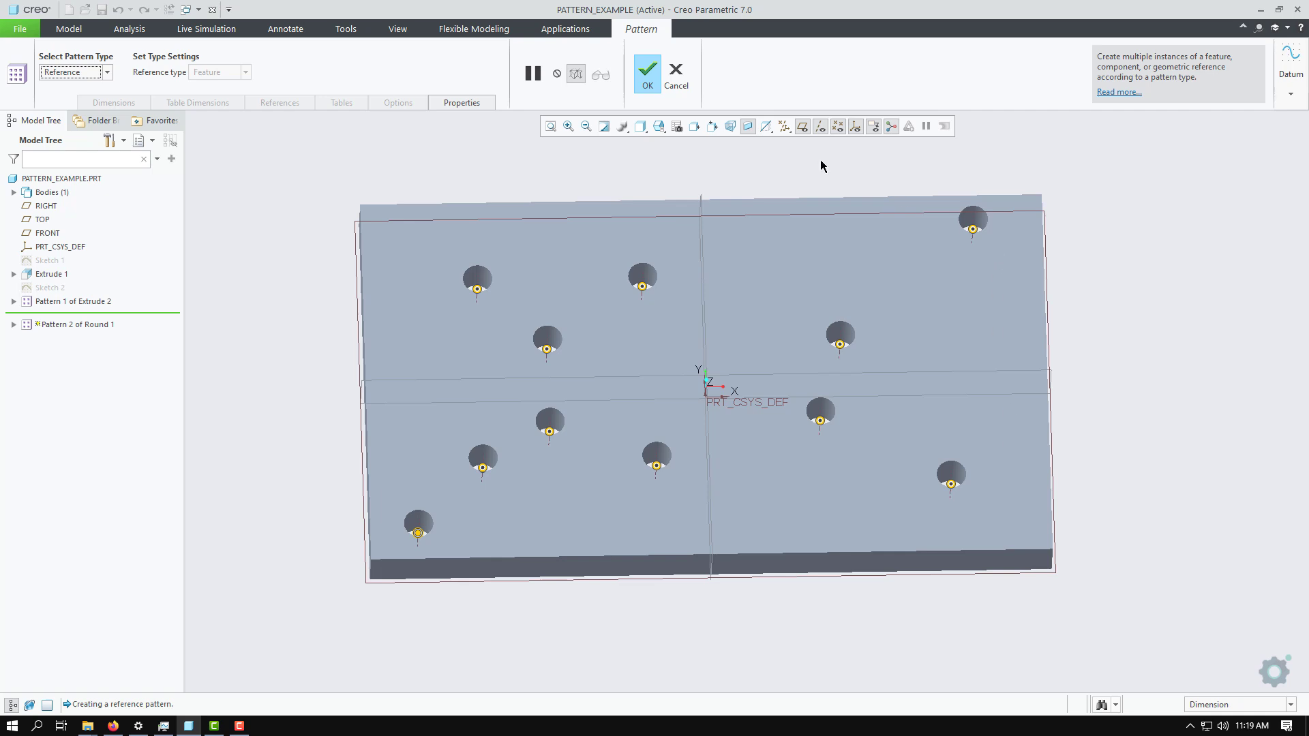
left_click(648, 79)
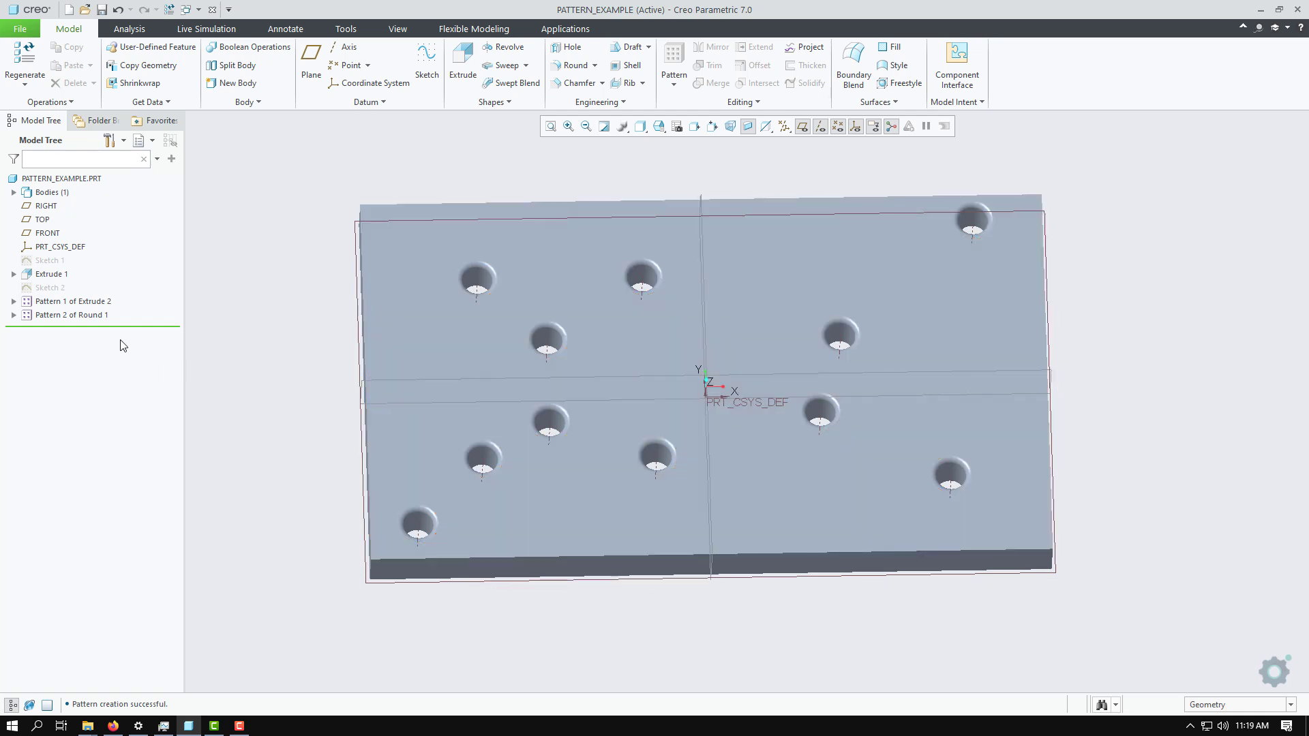
Redefine the hole pattern of Extrude 2 as a Direction pattern, agreeing to replace the existing pattern members
left_click(100, 302)
left_click(125, 223)
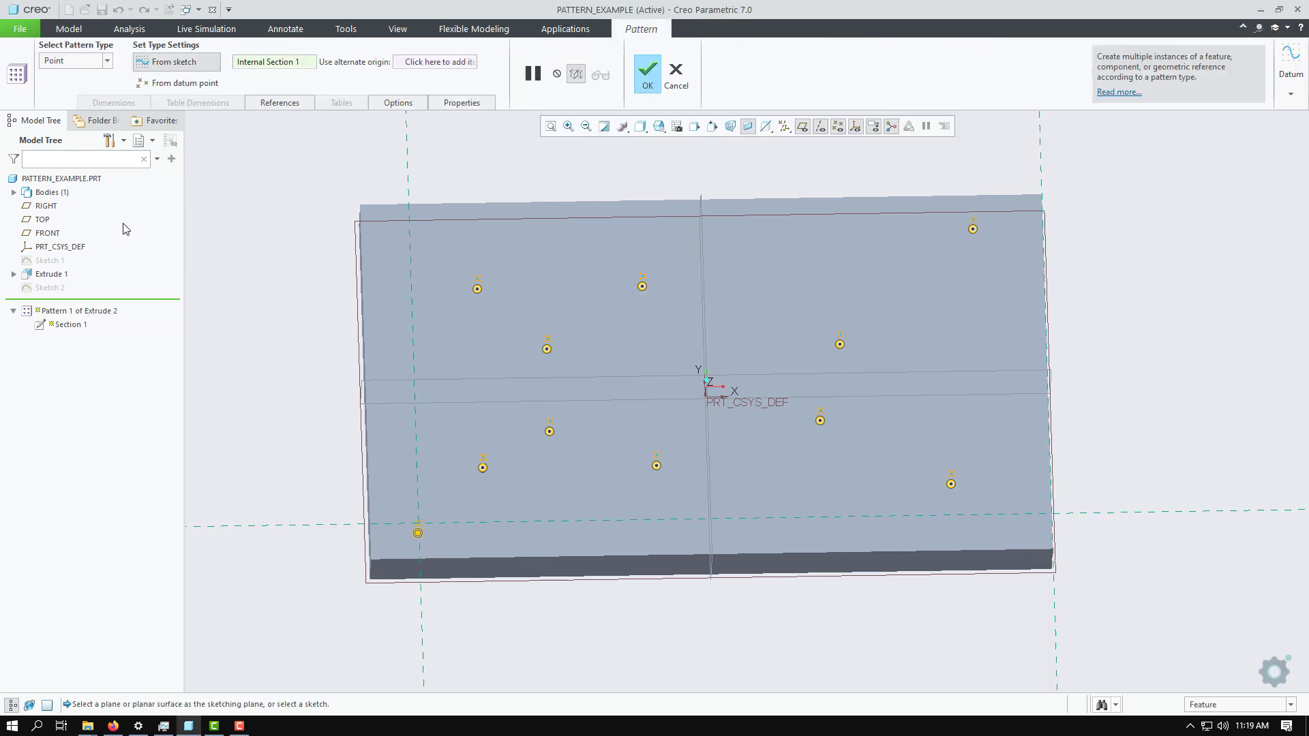
left_click(108, 61)
left_click(99, 91)
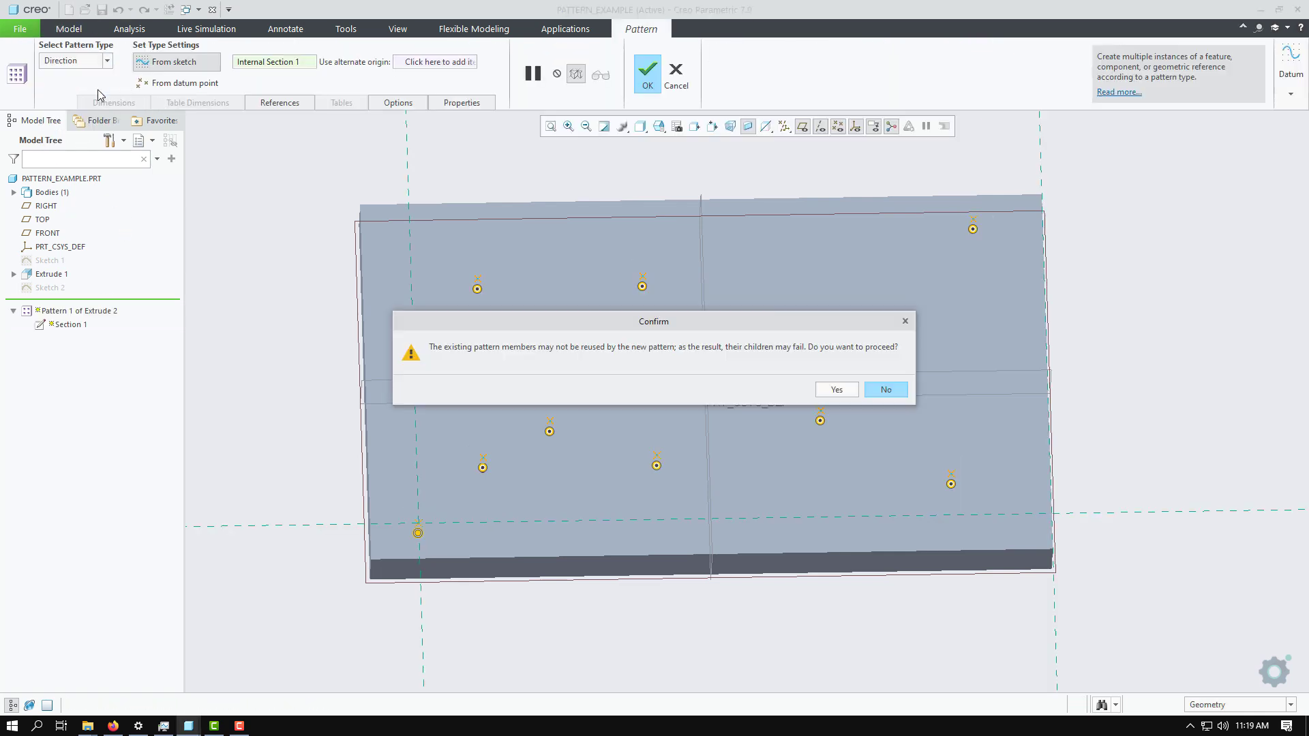
left_click(836, 390)
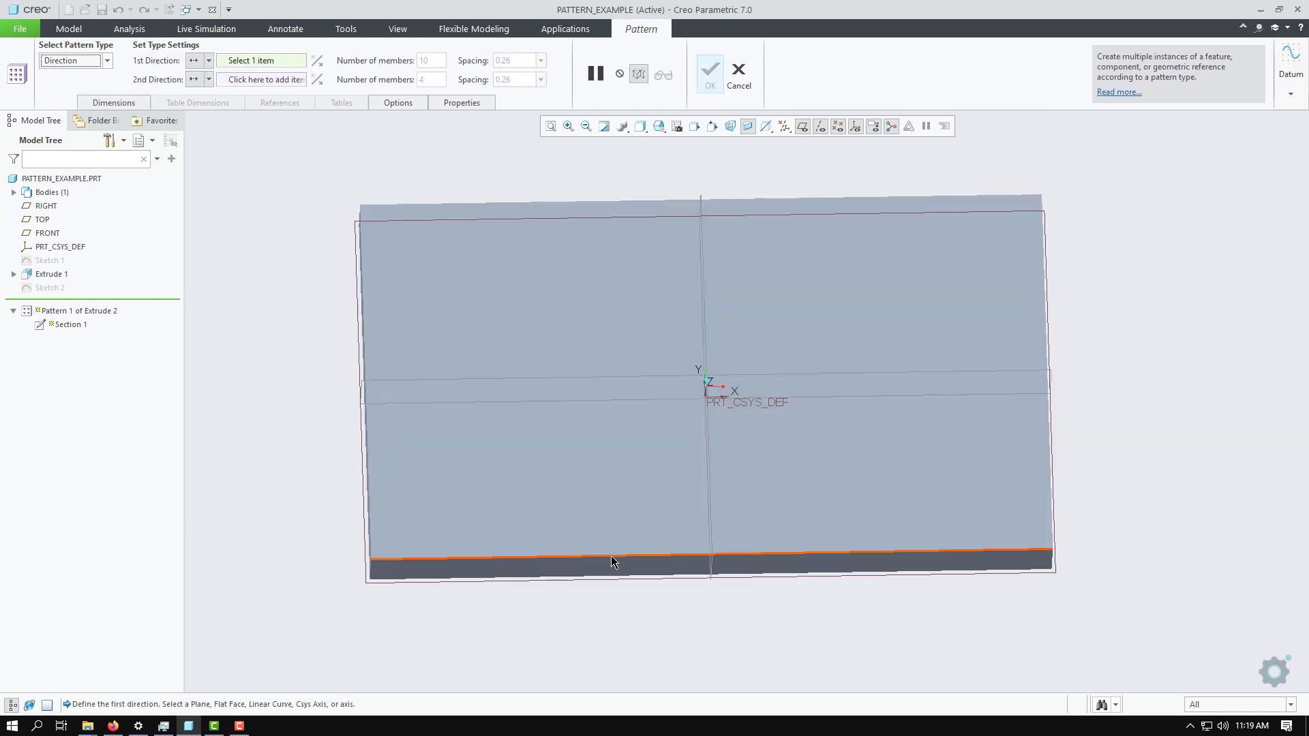
Define the pattern's first direction along the plate's lower long edge and its second direction along the left edge
left_click(611, 557)
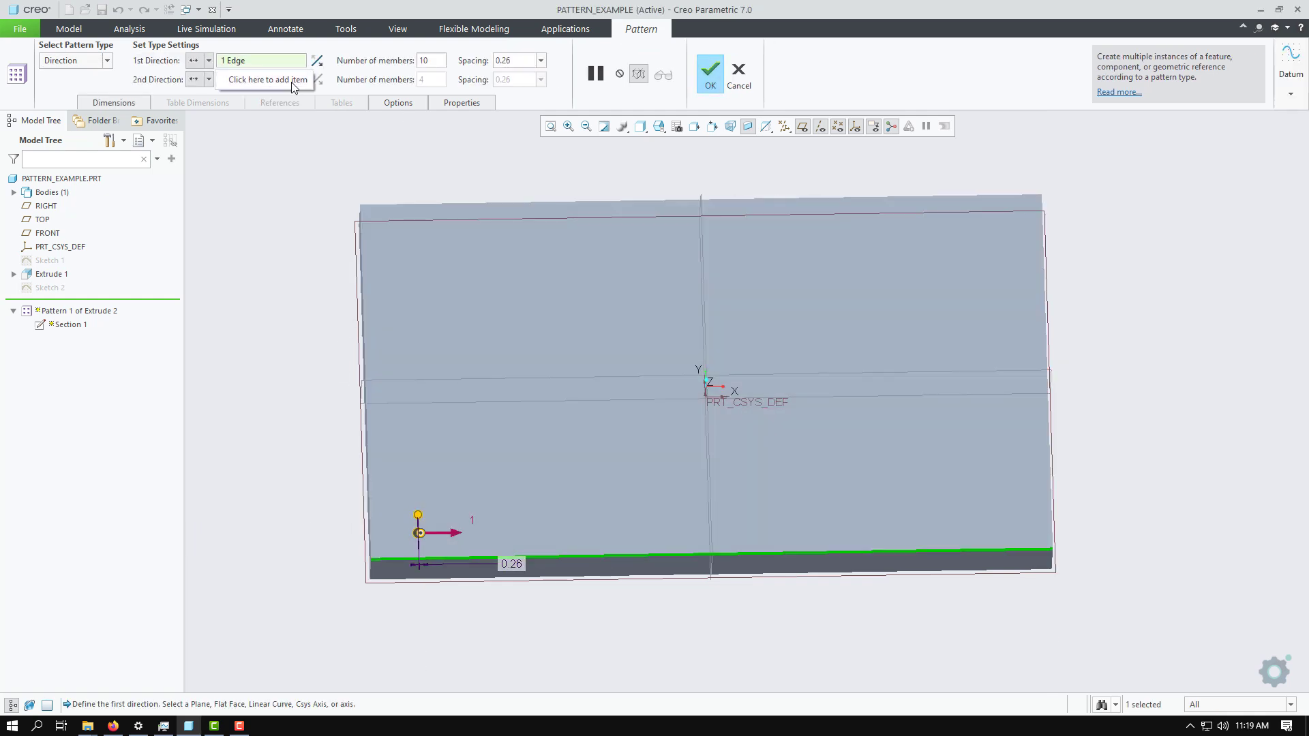
left_click(293, 80)
left_click(362, 246)
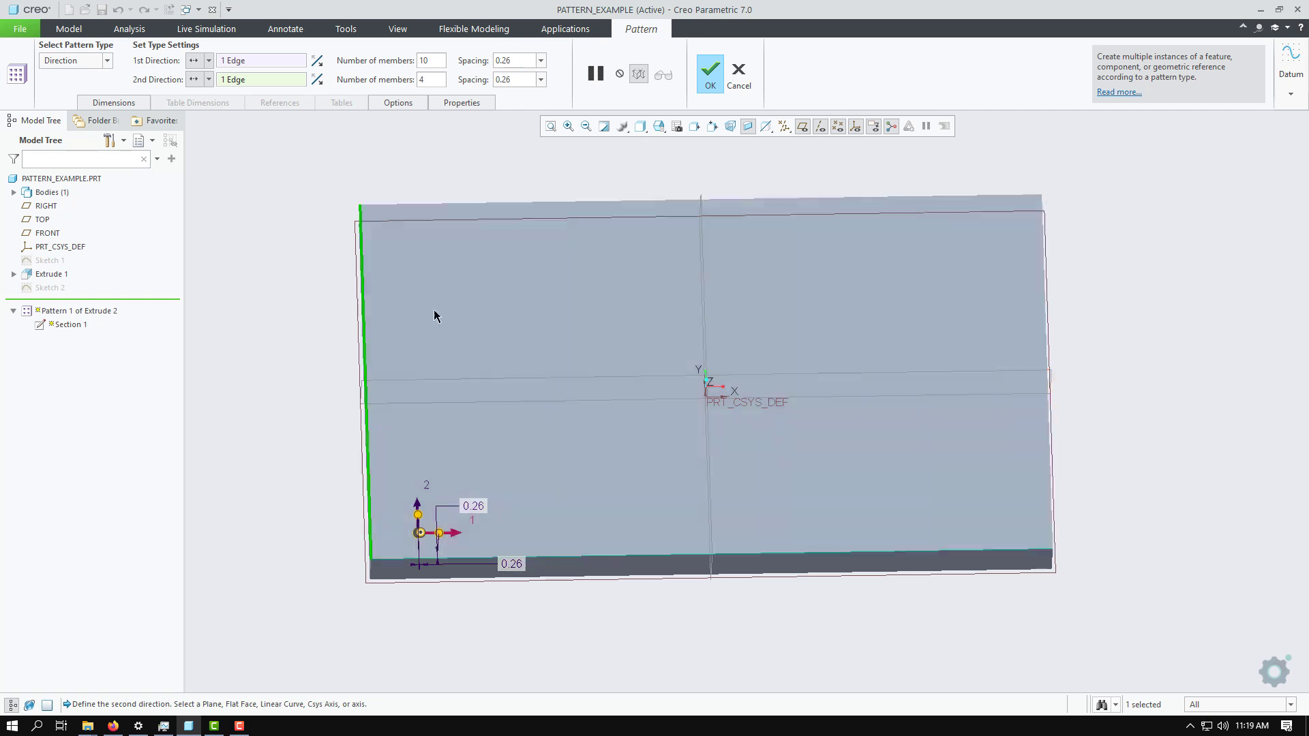
Set the first direction to a spacing of 100 and, after trying 8 members, to 6 members
double_click(428, 61)
type("8")
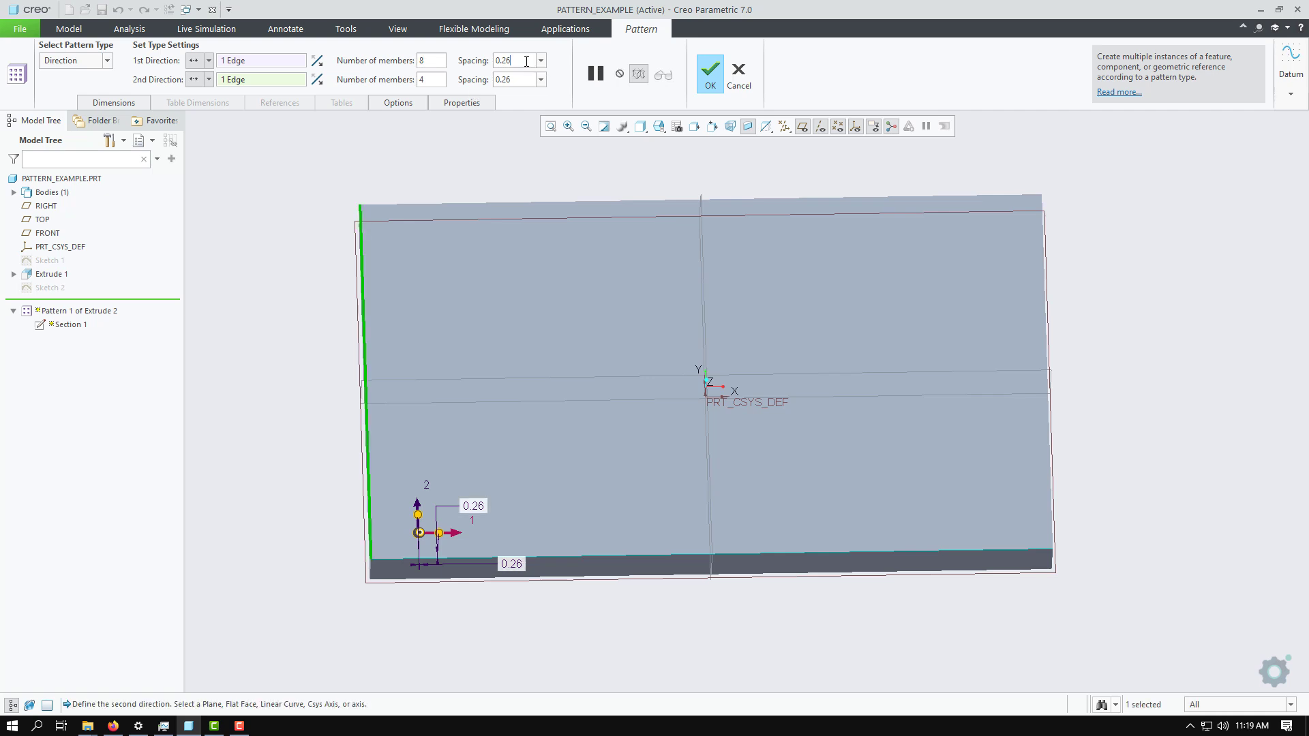
double_click(526, 60)
type("100")
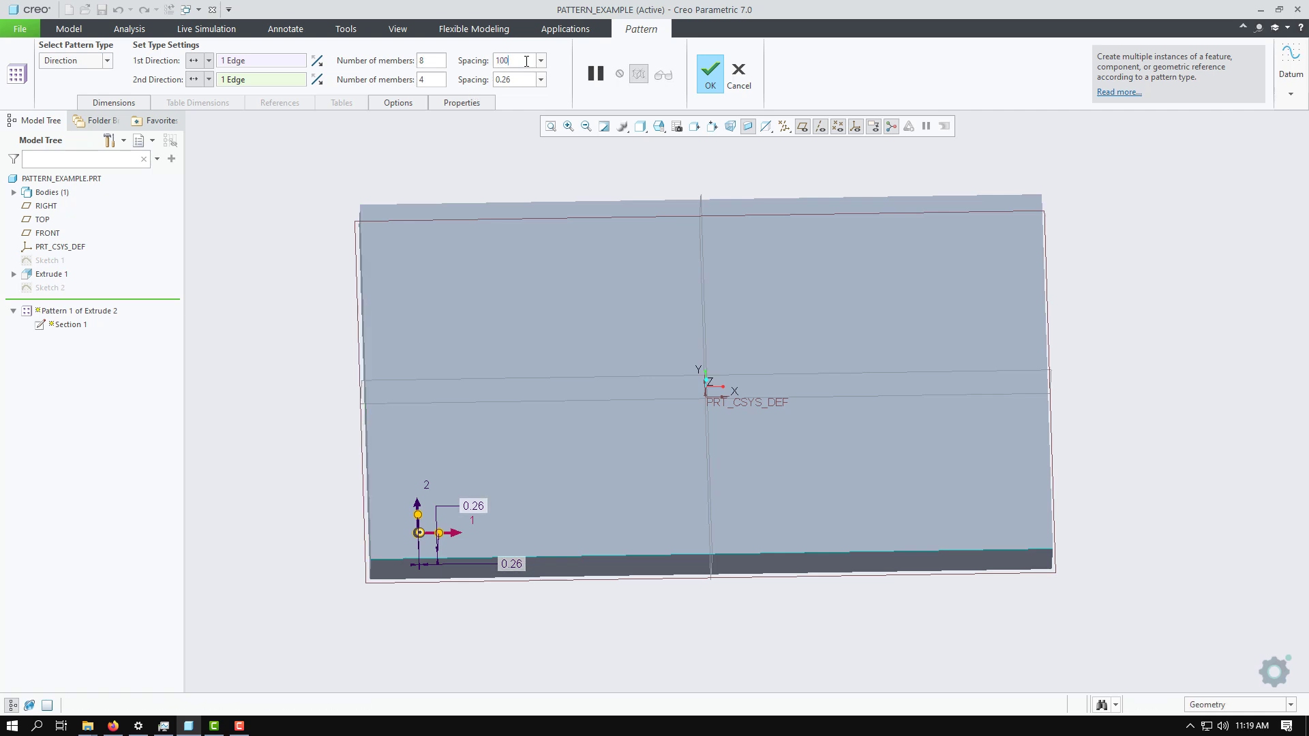
key("Return")
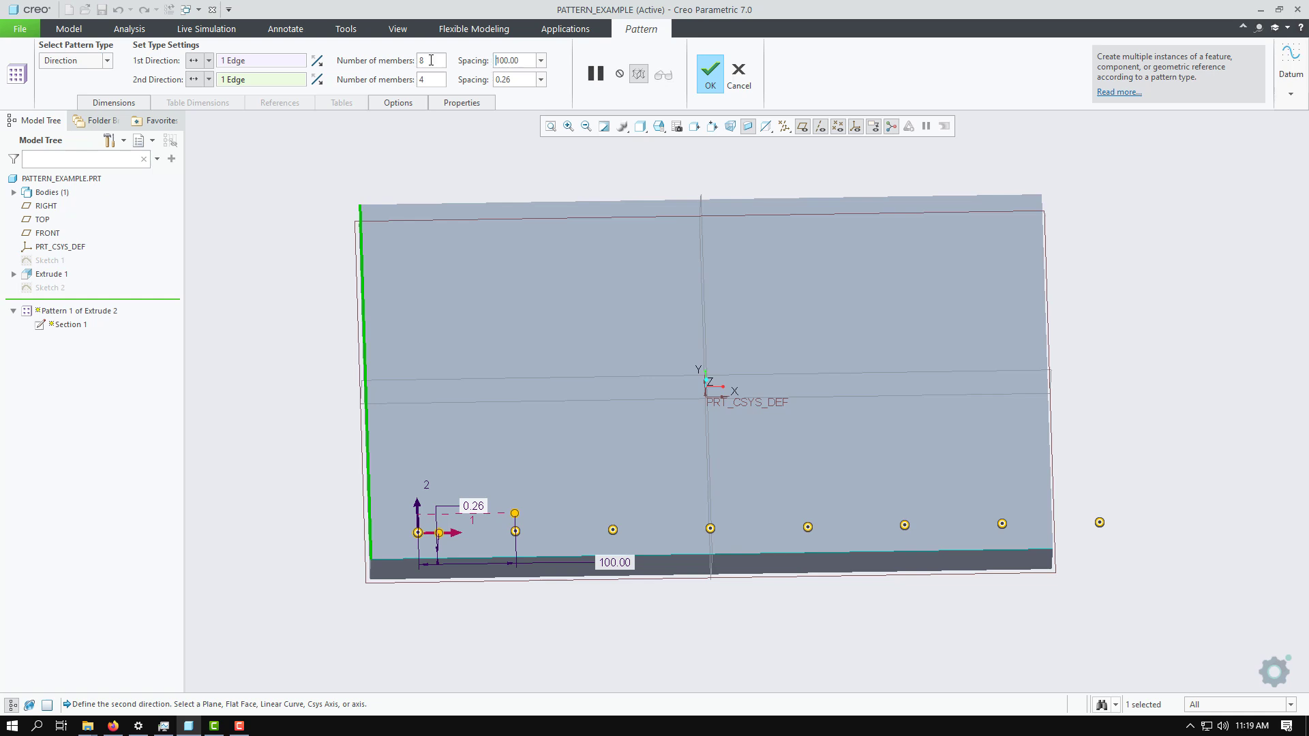
type("6")
key("Return")
Set the second direction's spacing to 100 and accept the direction pattern of holes
double_click(497, 80)
type("10")
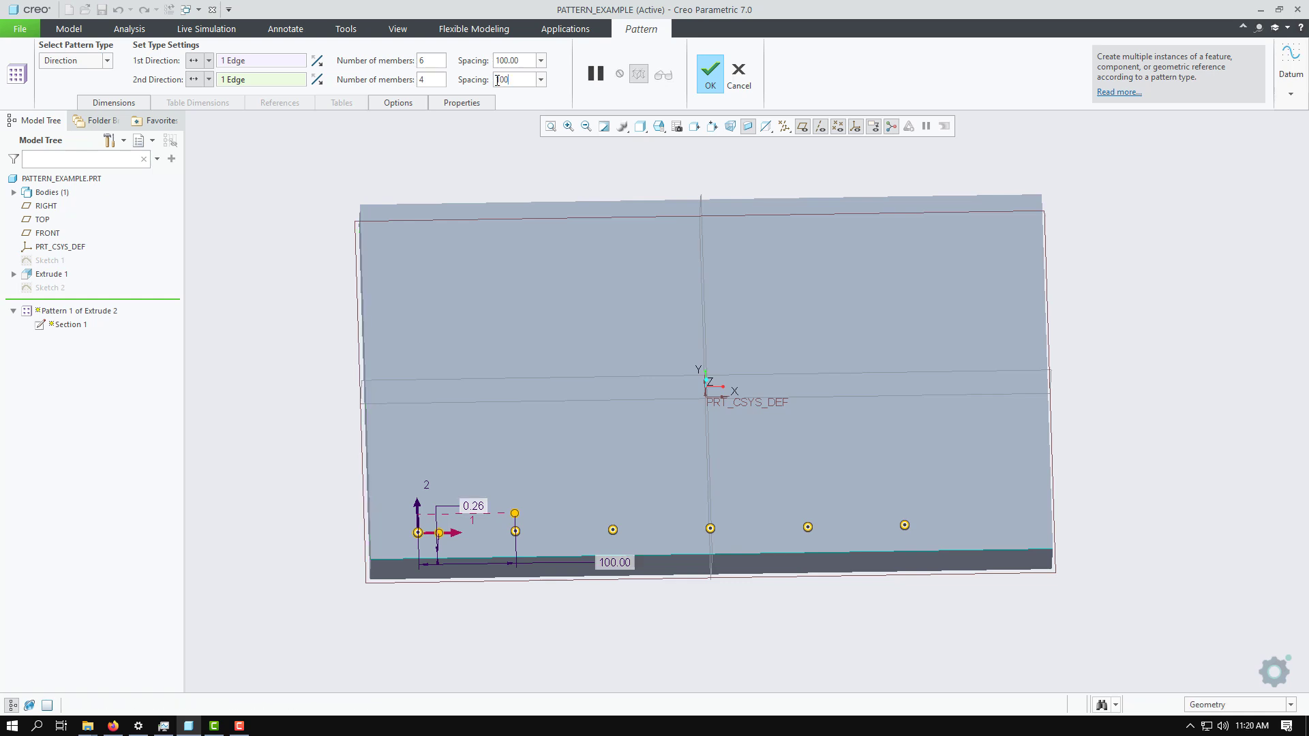
type("0")
key("Return")
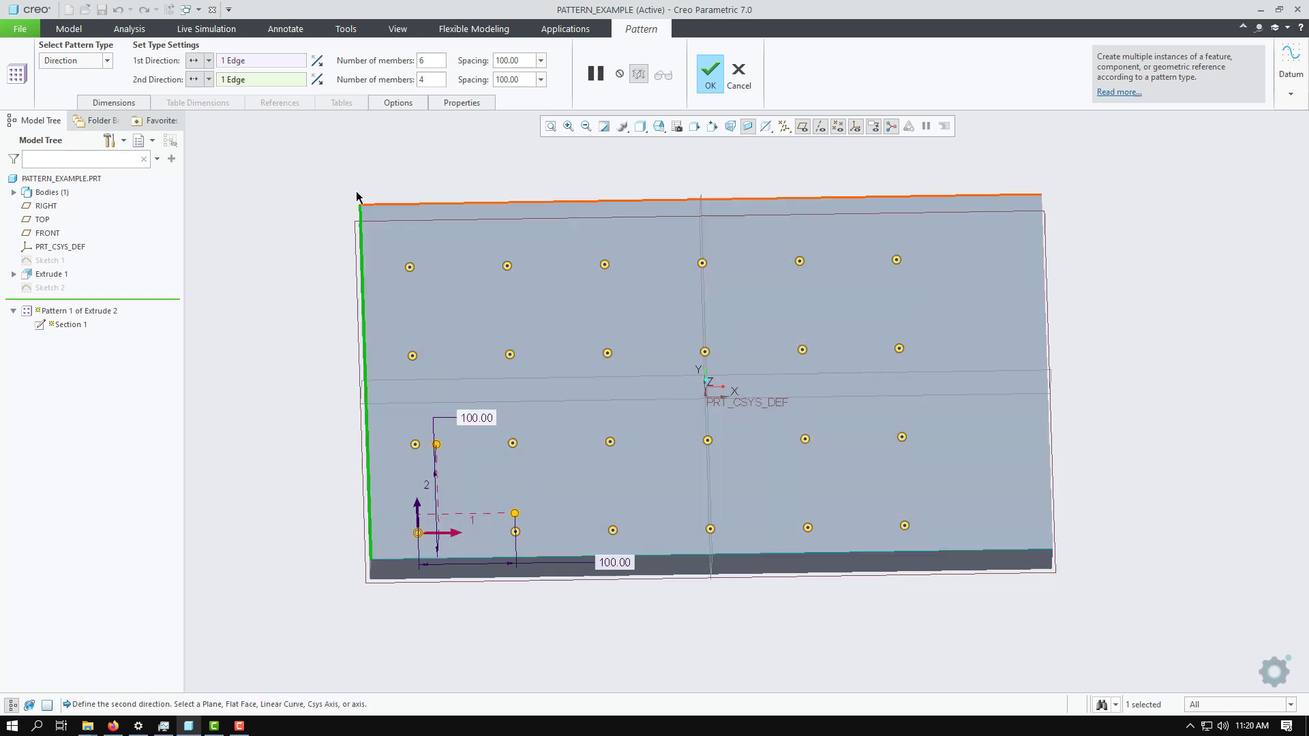
left_click(707, 75)
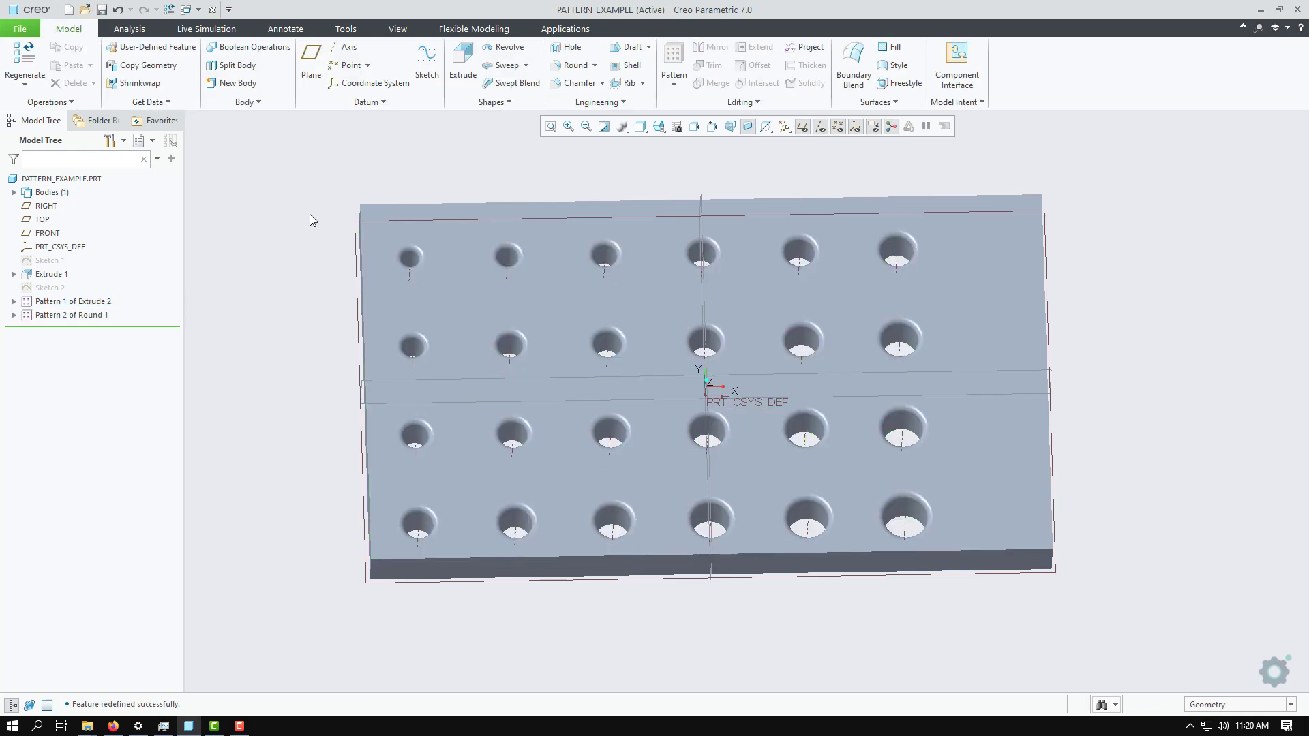
Examine the patterned holes from different angles and compare the members of Pattern 1 of Extrude 2 and Pattern 2 of Round 1
middle_click_drag(310, 221, 296, 208)
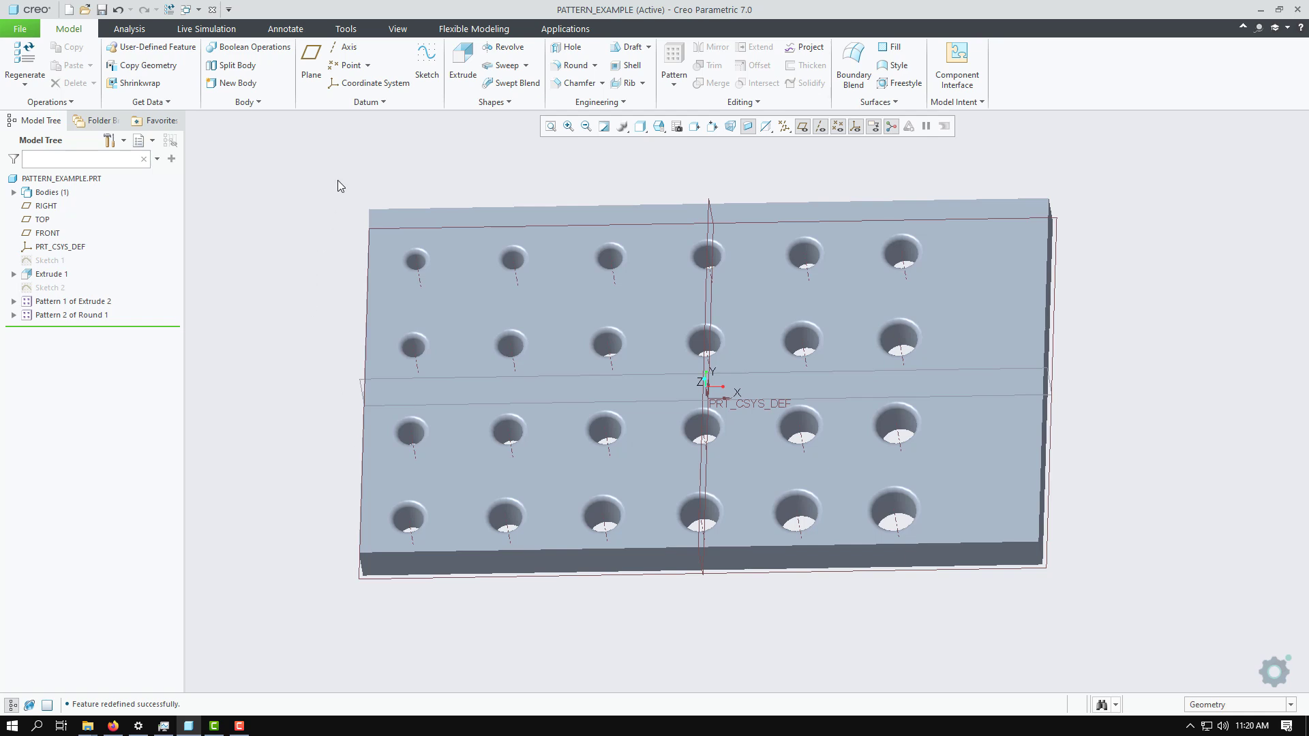
mouse_move(338, 180)
middle_mouse_down()
mouse_move(330, 204)
mouse_move(334, 184)
mouse_move(349, 198)
middle_mouse_up()
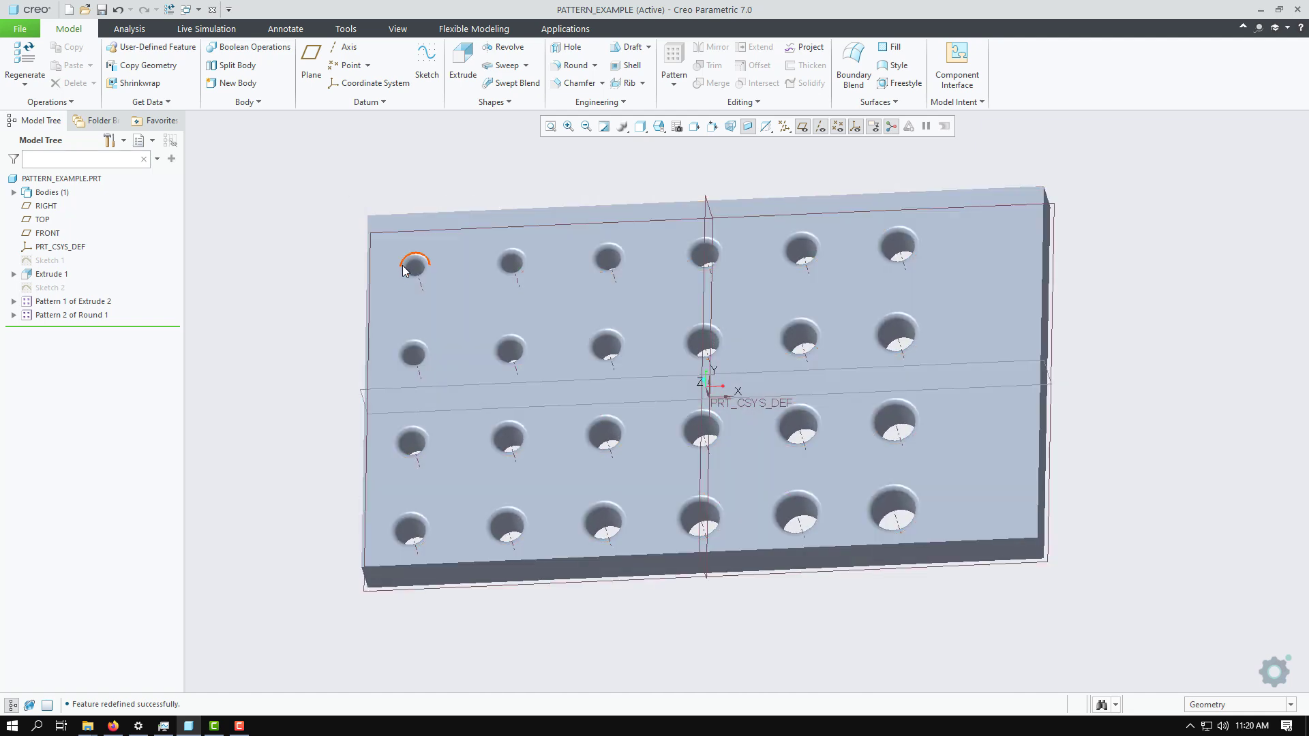
middle_click_drag(296, 241, 302, 248)
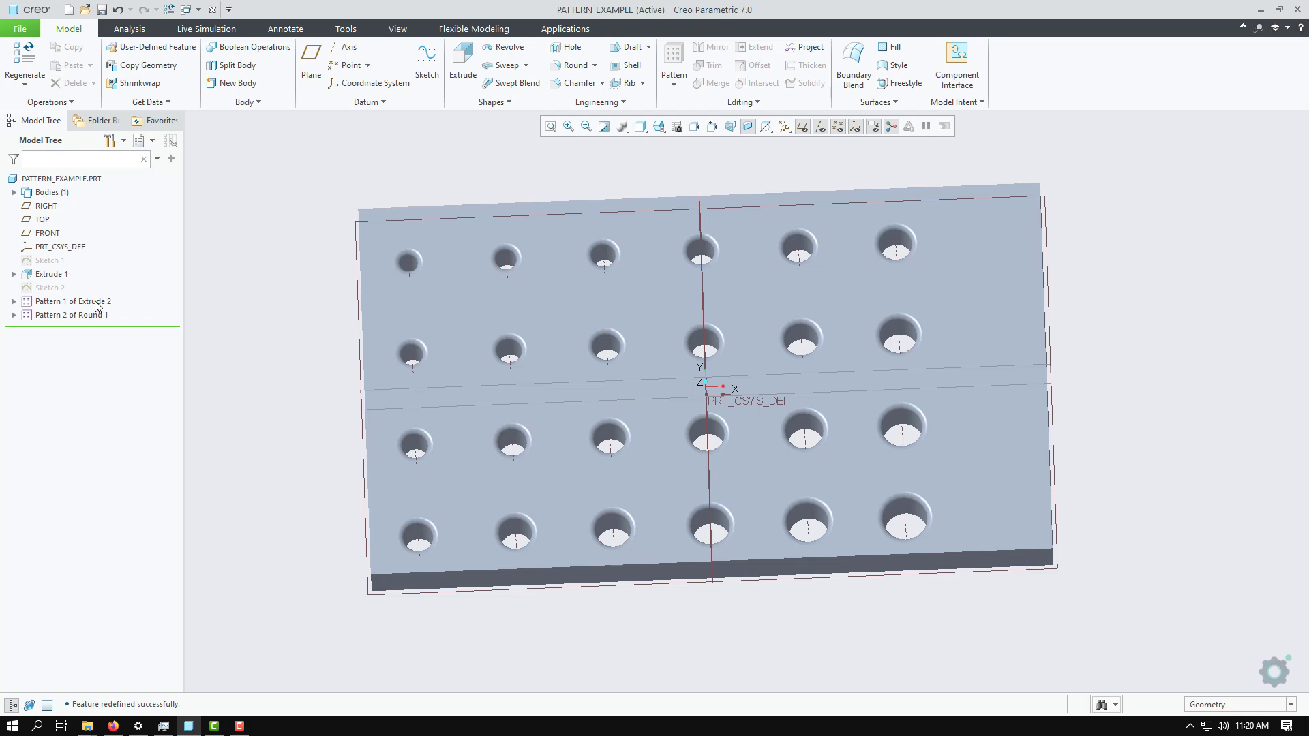
left_click(96, 302)
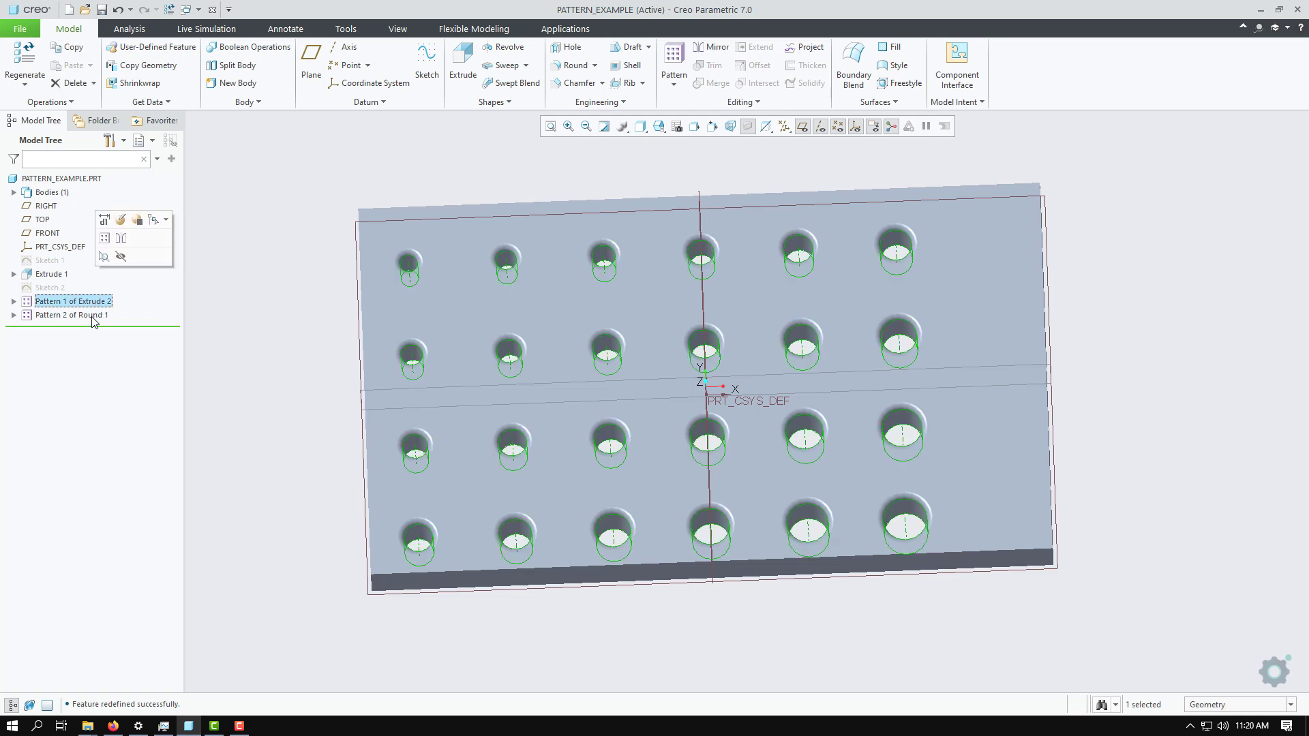
left_click(94, 317)
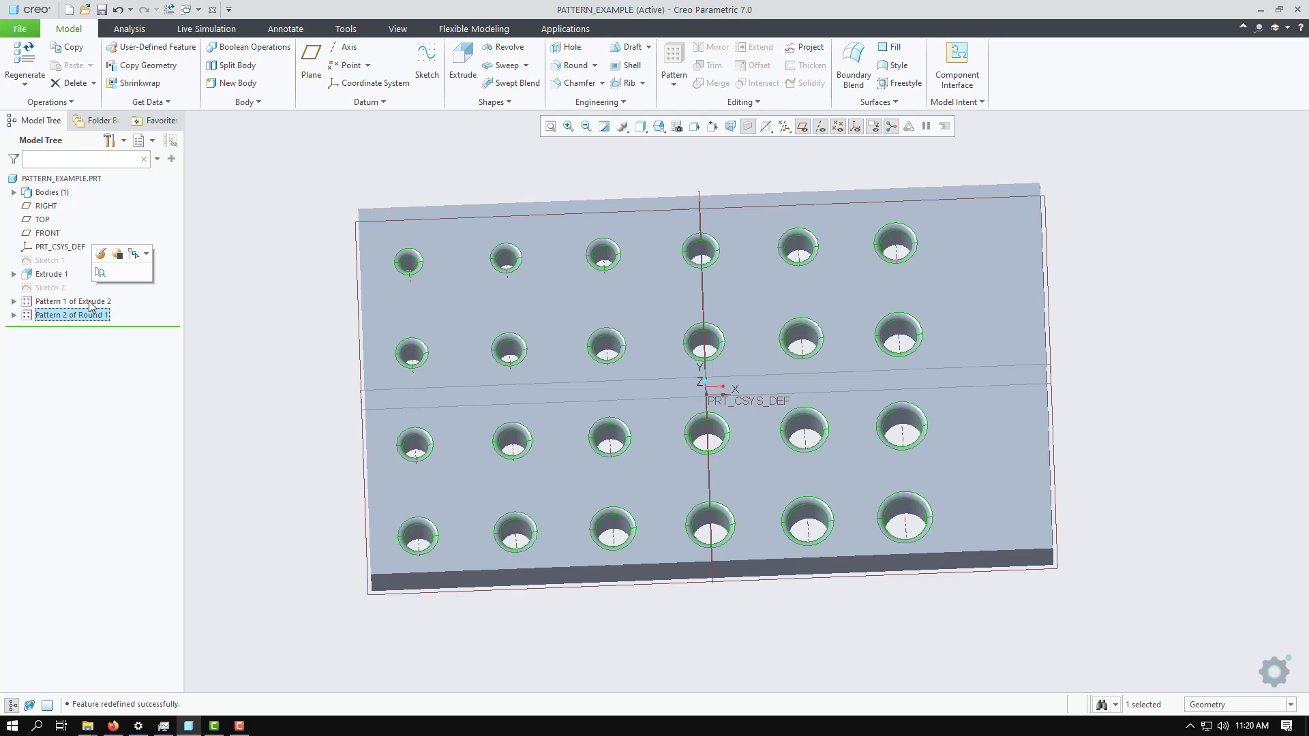
left_click(92, 304)
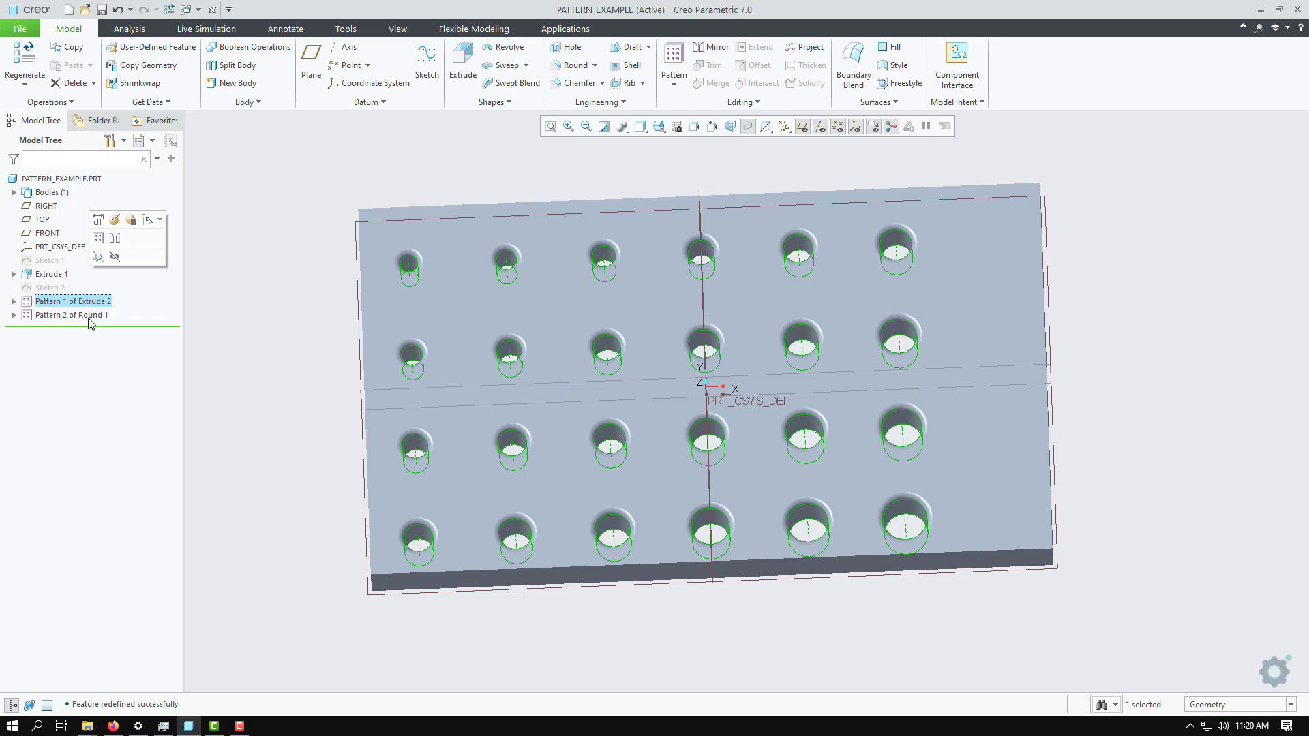
left_click(88, 314)
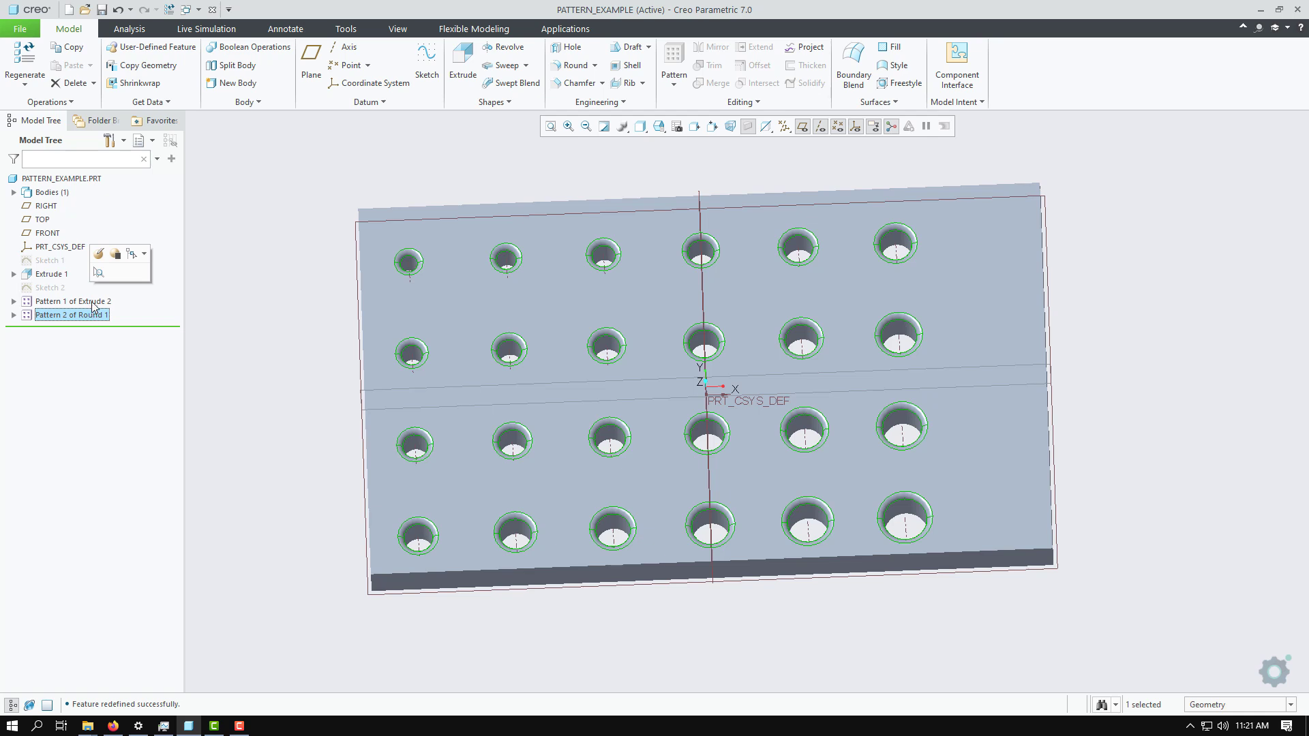
left_click(93, 303)
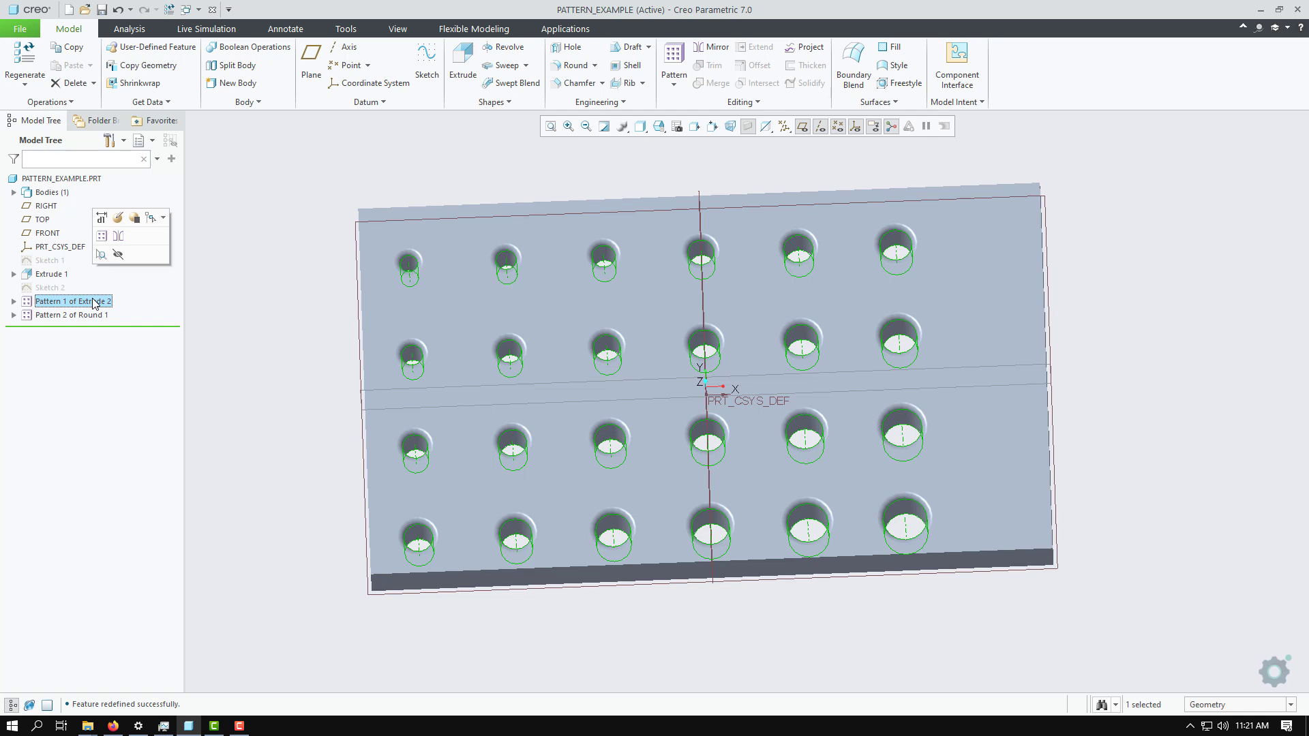
Delete Pattern 2 of Round 1 together with its rounds from the model
left_click(51, 315)
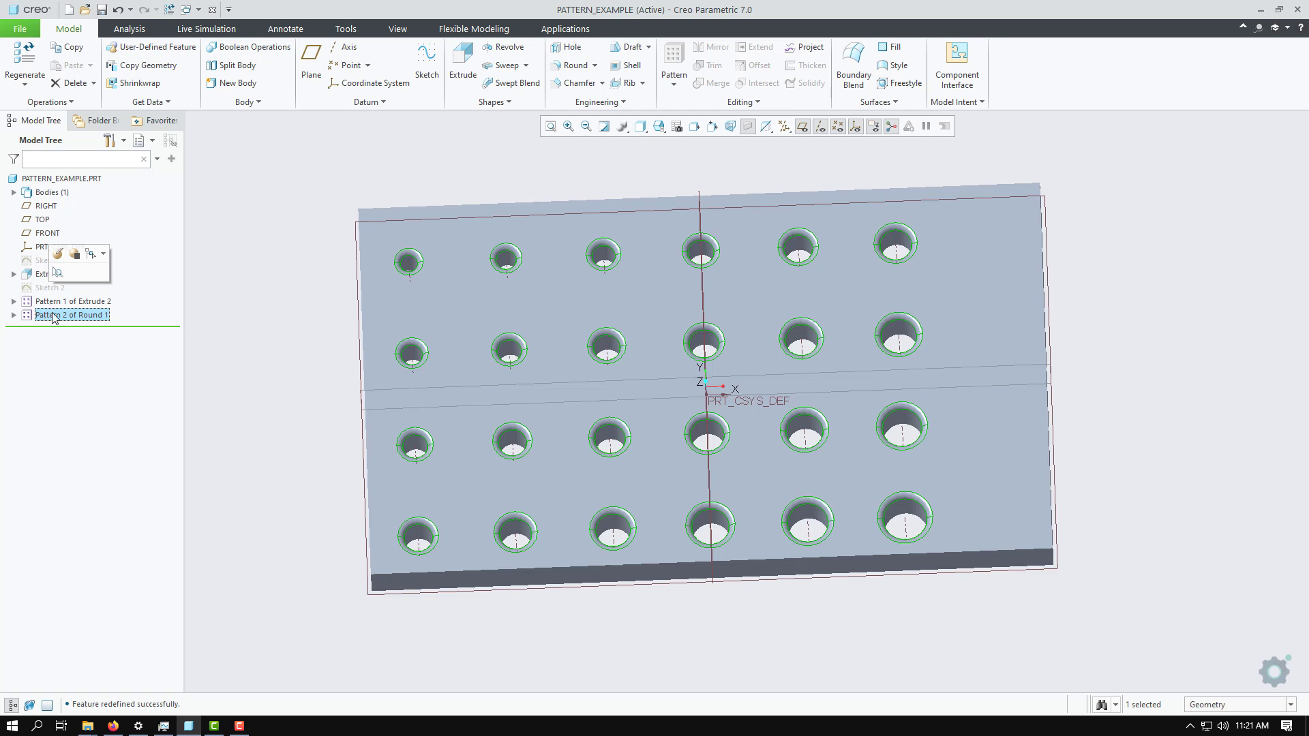
right_click(54, 317)
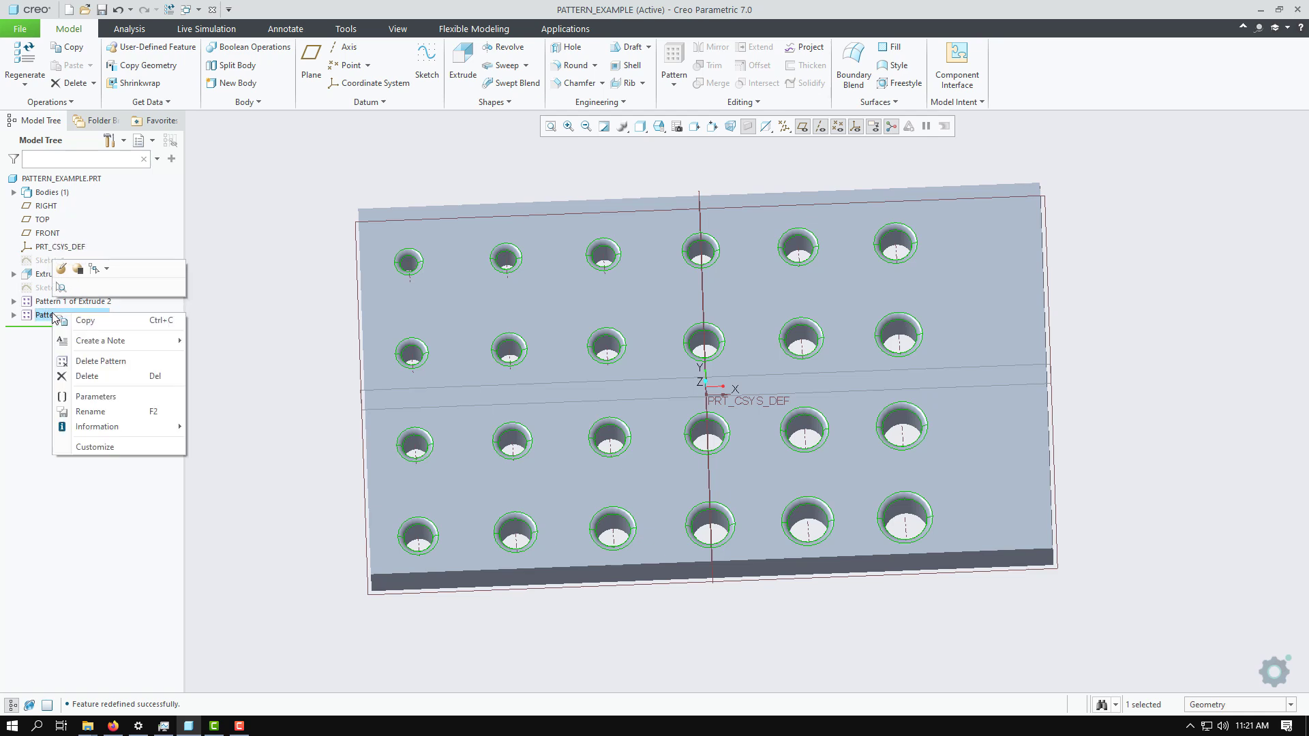
left_click(86, 379)
left_click(618, 382)
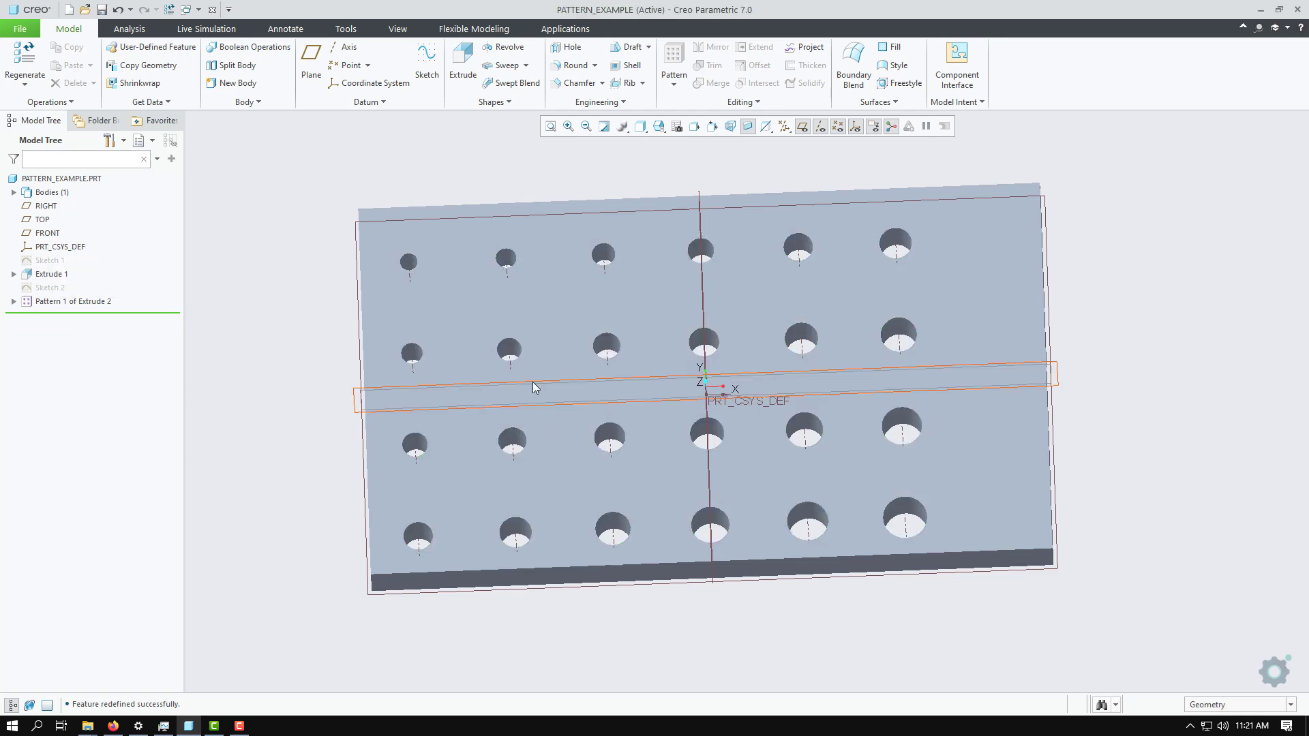
Redefine Pattern 1 of Extrude 2 as a Table pattern, agreeing to proceed despite the possible loss of existing members
left_click(95, 308)
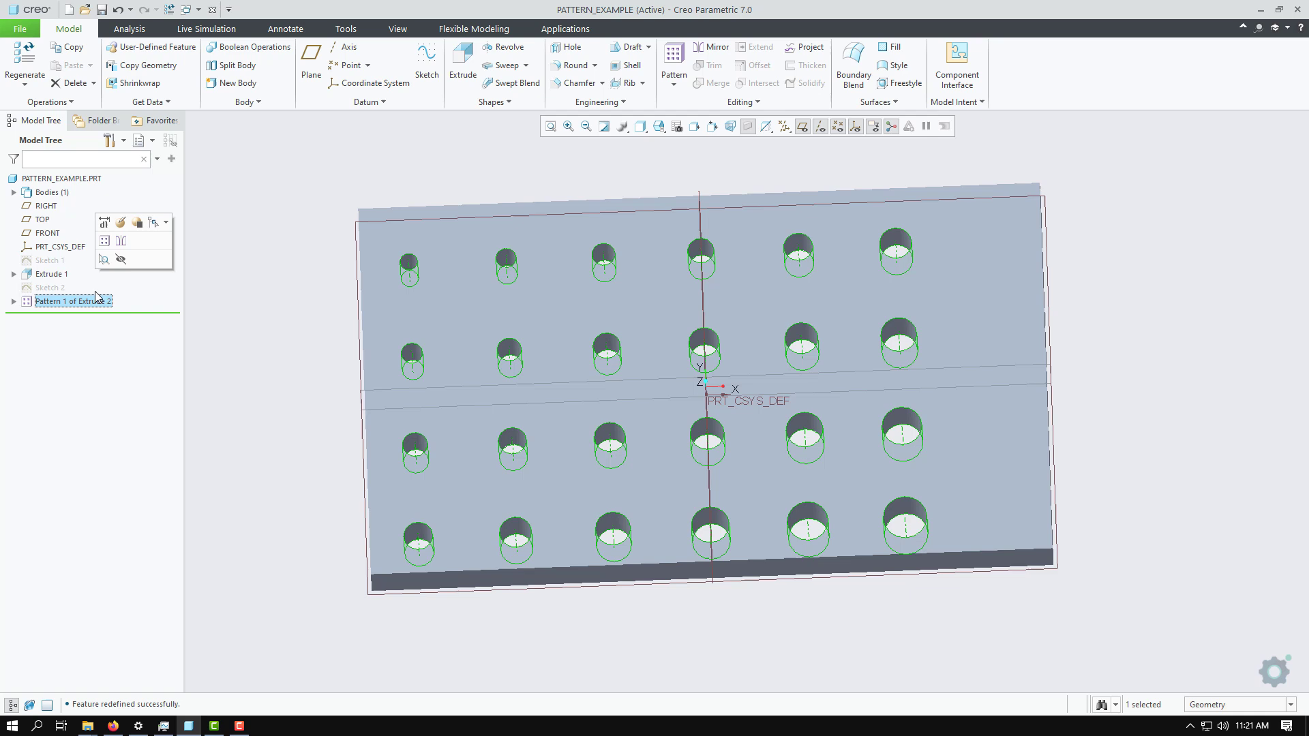
left_click(126, 230)
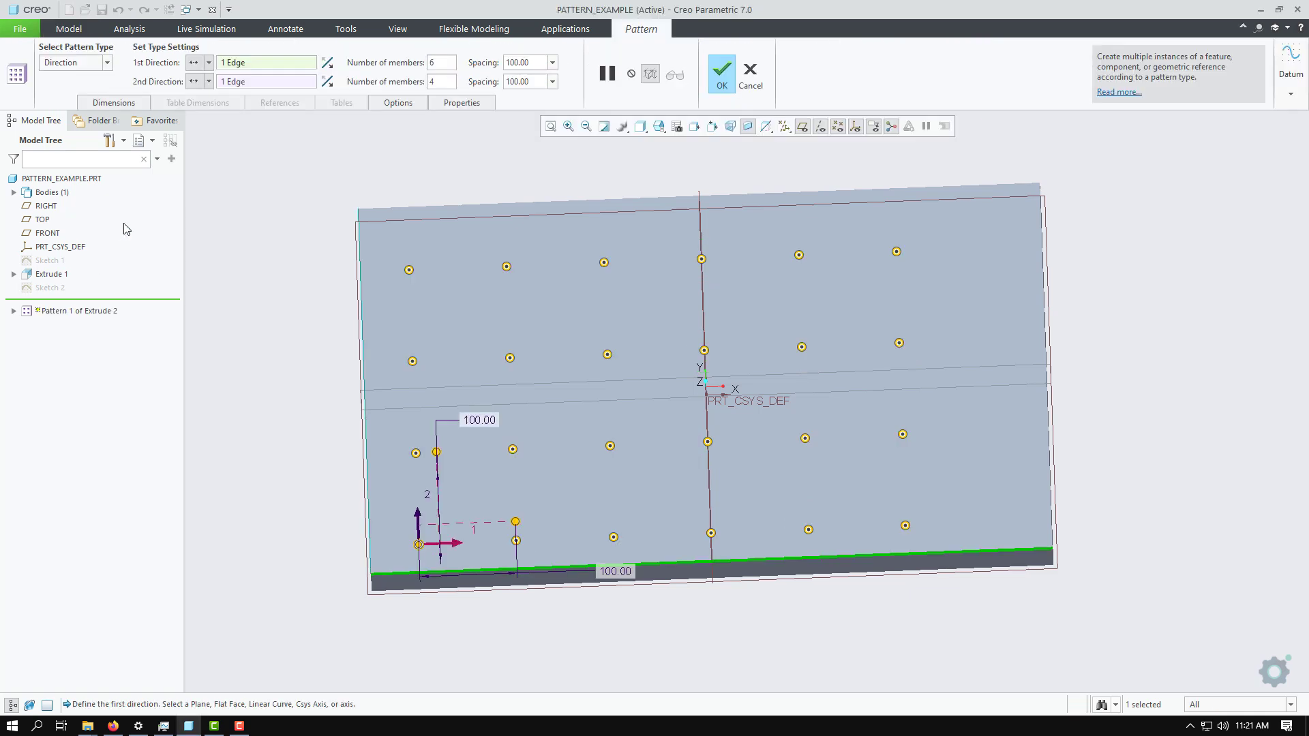
left_click(108, 63)
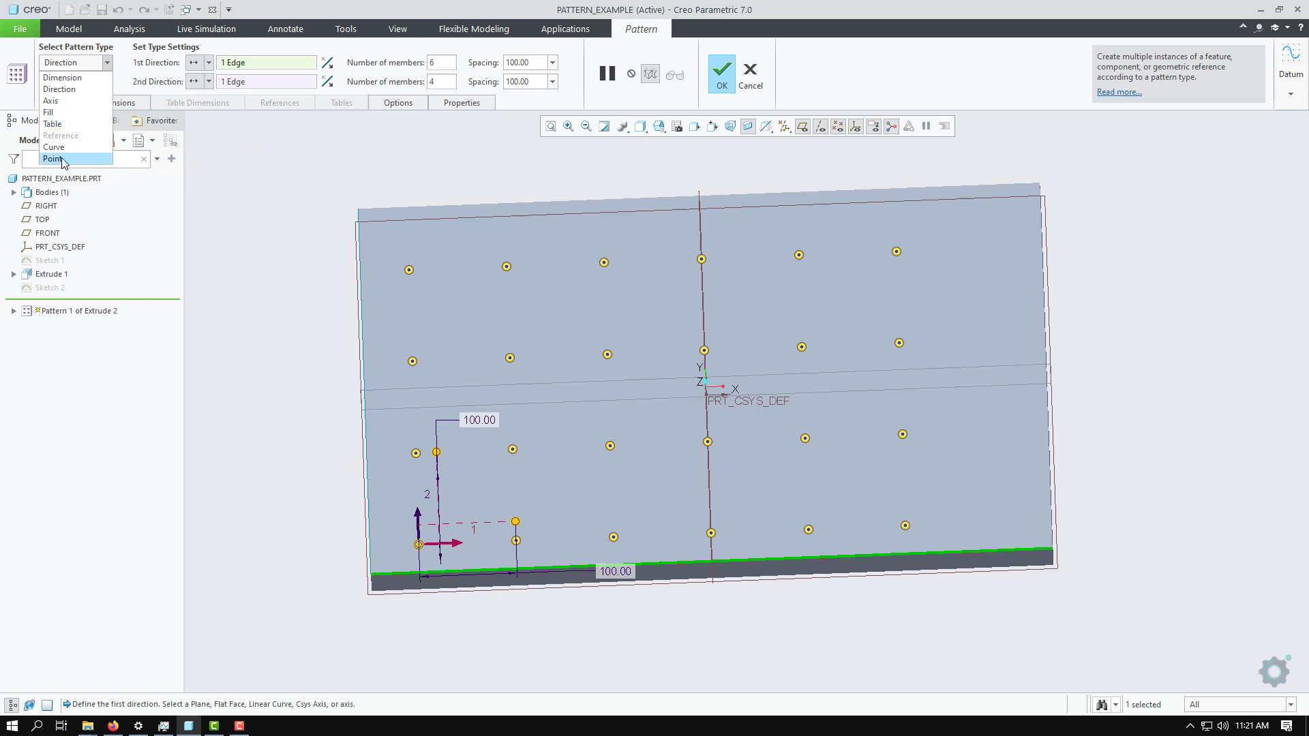
left_click(53, 123)
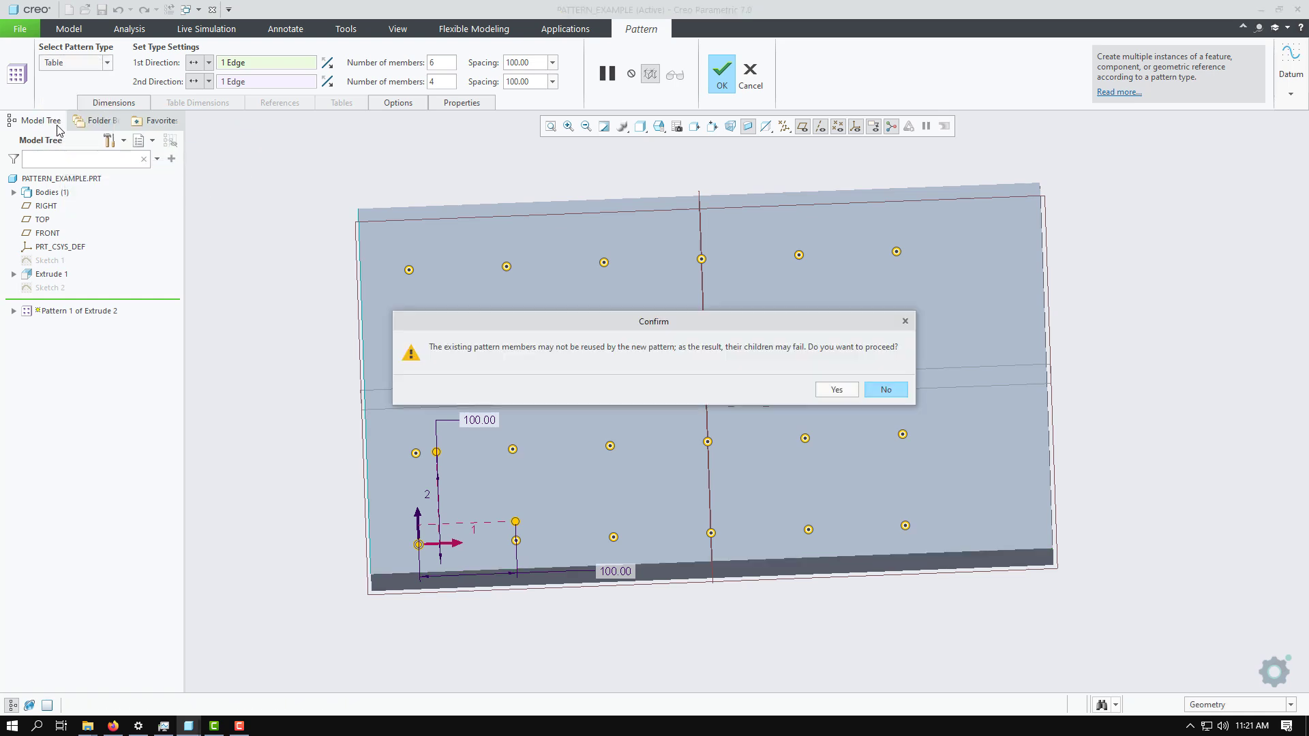
left_click(836, 390)
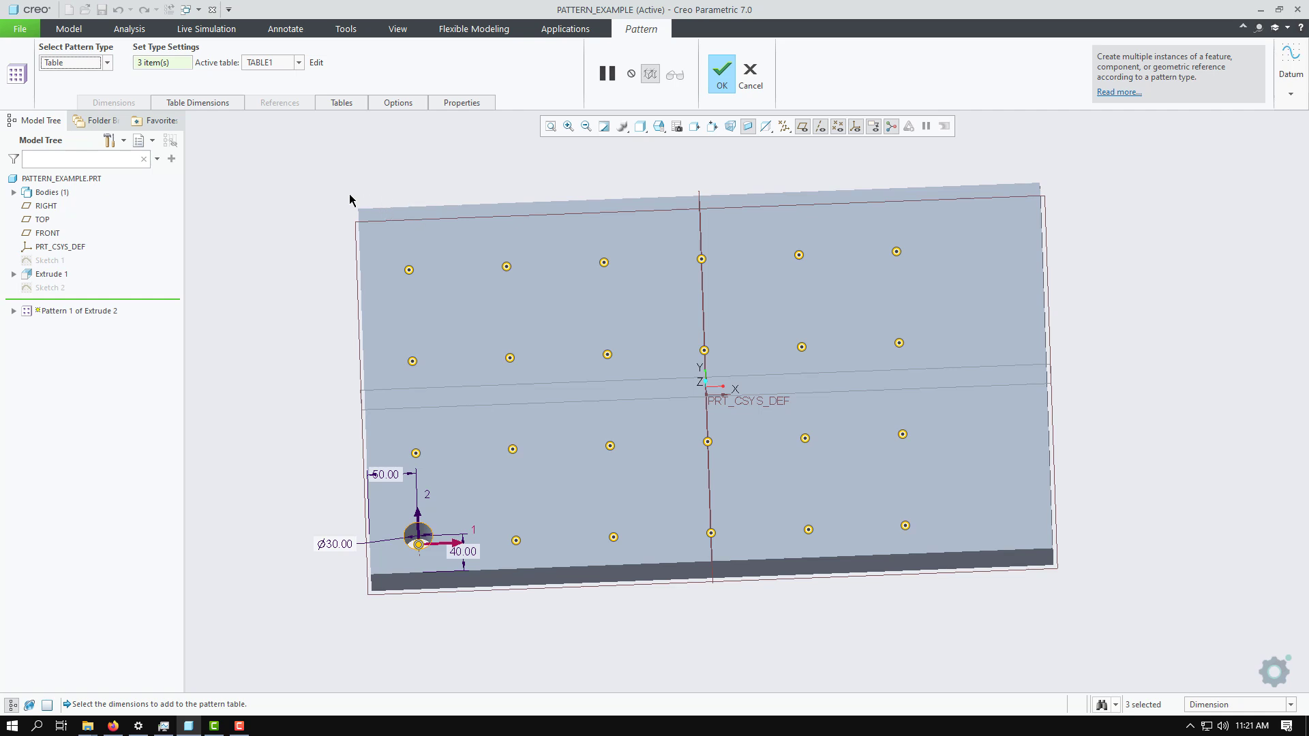
Remove all dimensions already collected for the pattern table
mouse_move(339, 166)
middle_mouse_down()
mouse_move(306, 166)
mouse_move(327, 175)
mouse_move(345, 143)
mouse_move(356, 152)
mouse_move(336, 166)
middle_mouse_up()
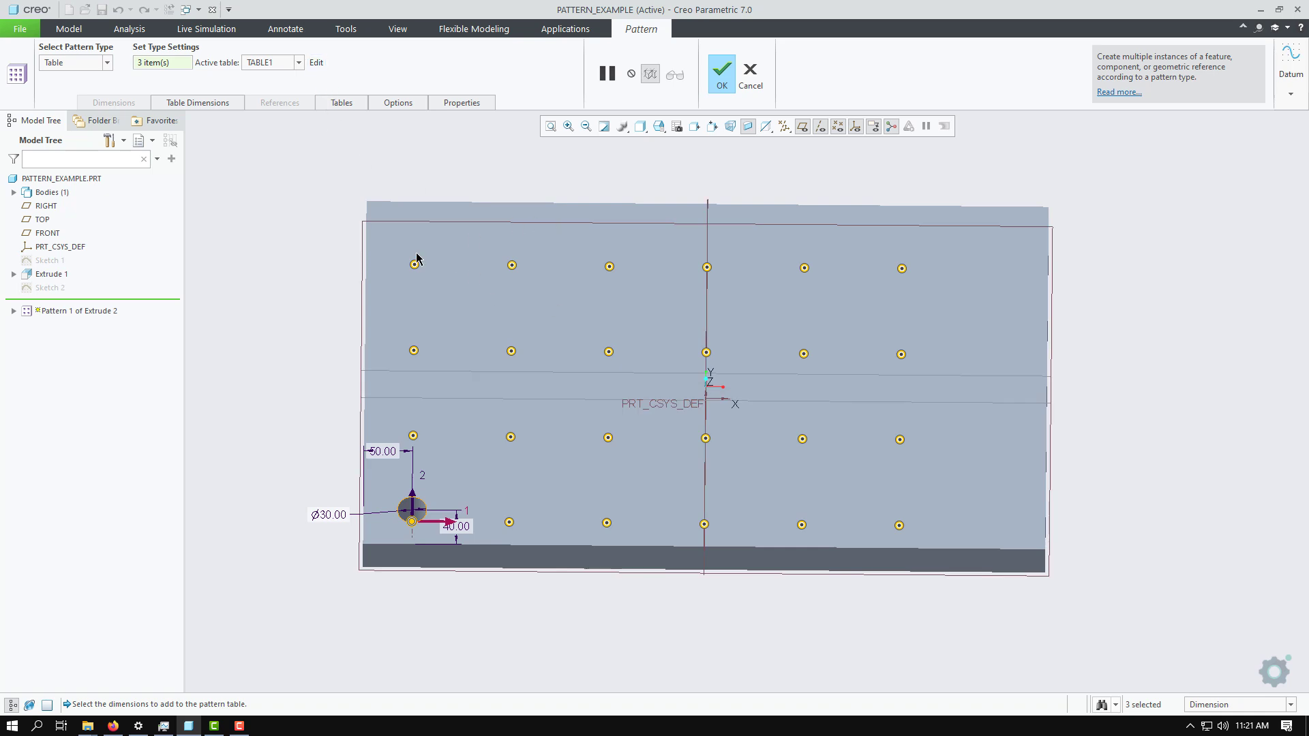
left_click(213, 103)
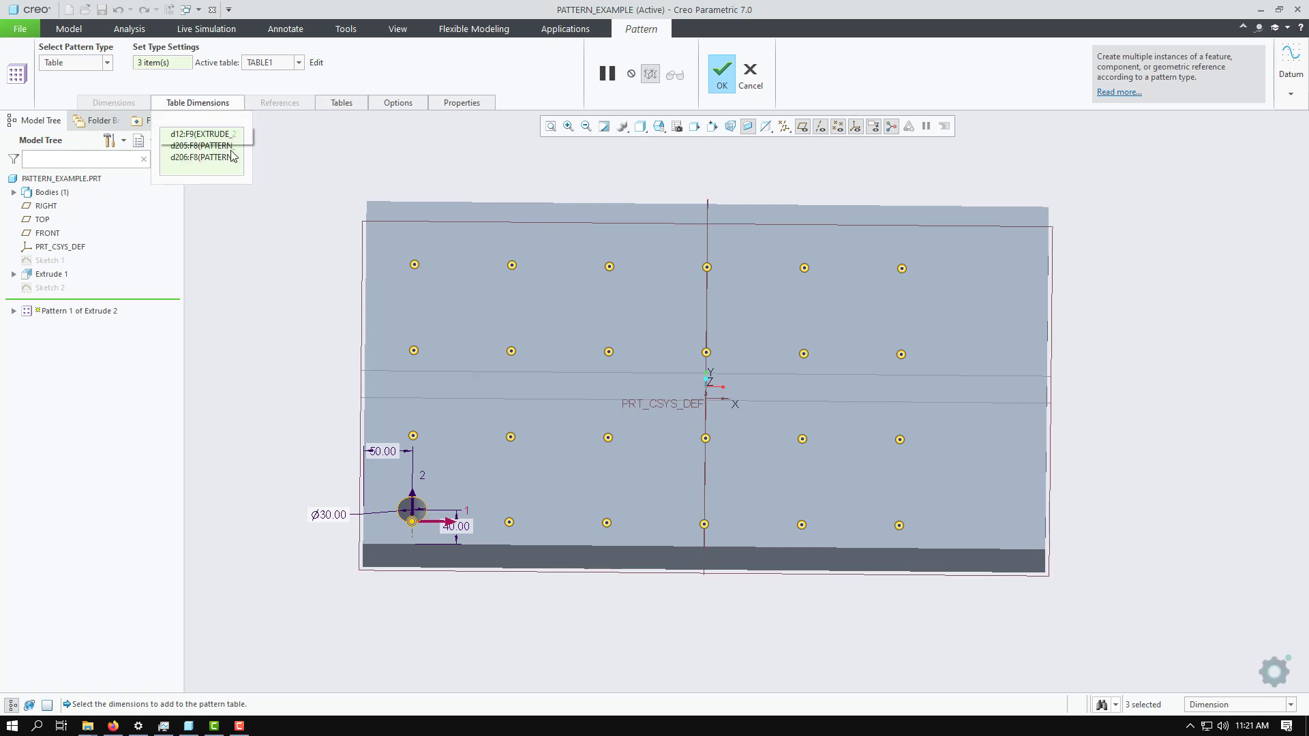
left_click(206, 135)
right_click(207, 138)
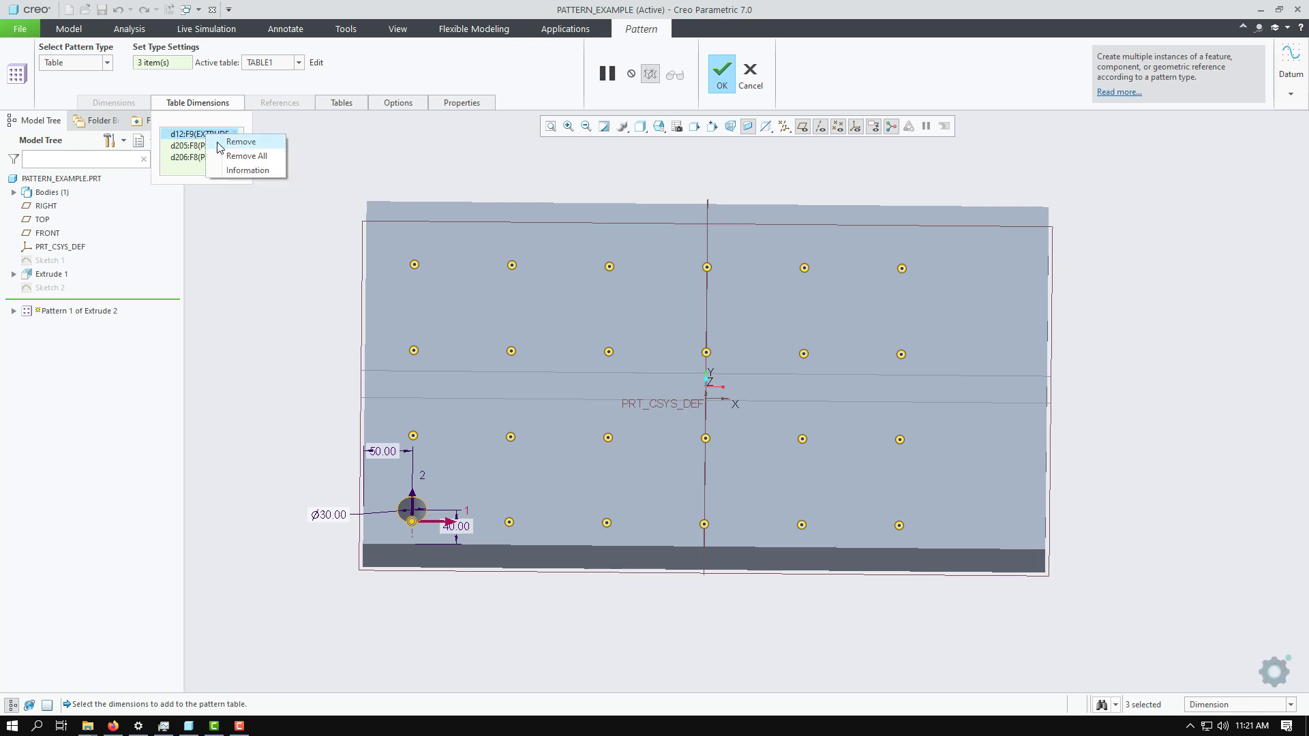
left_click(228, 152)
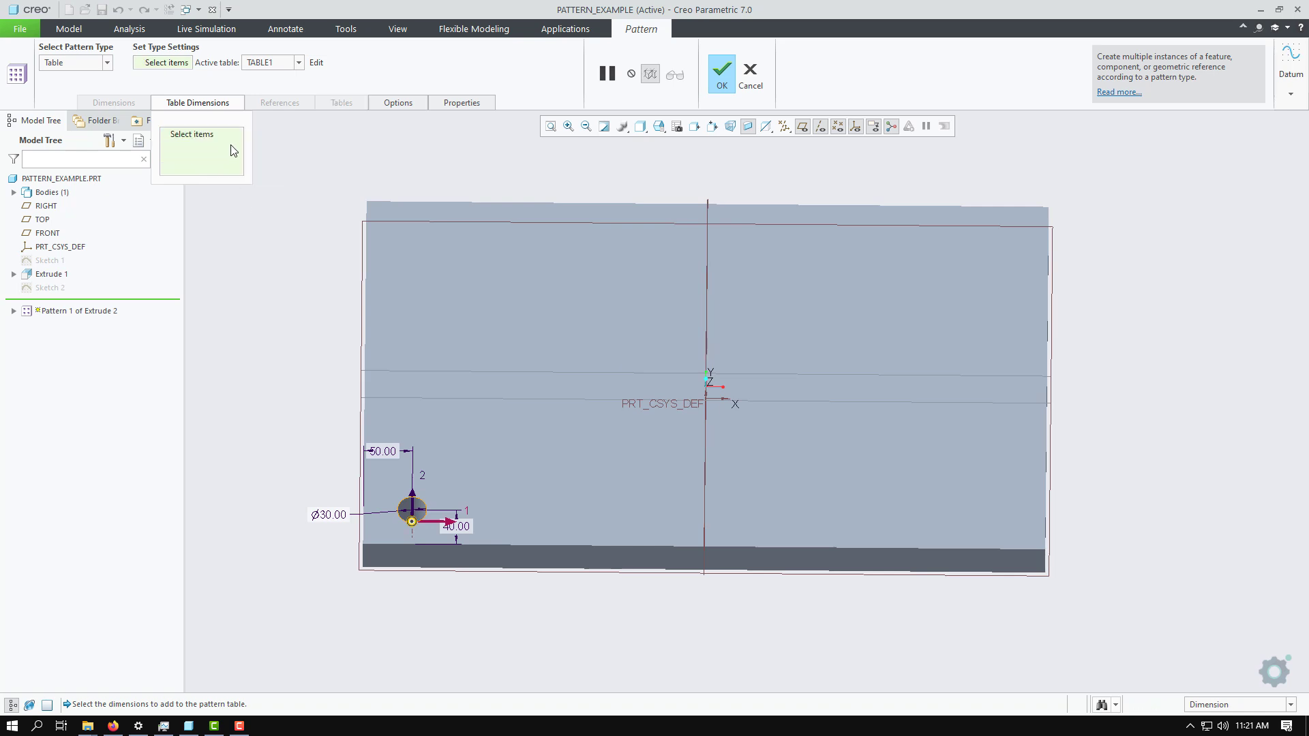
left_click(212, 104)
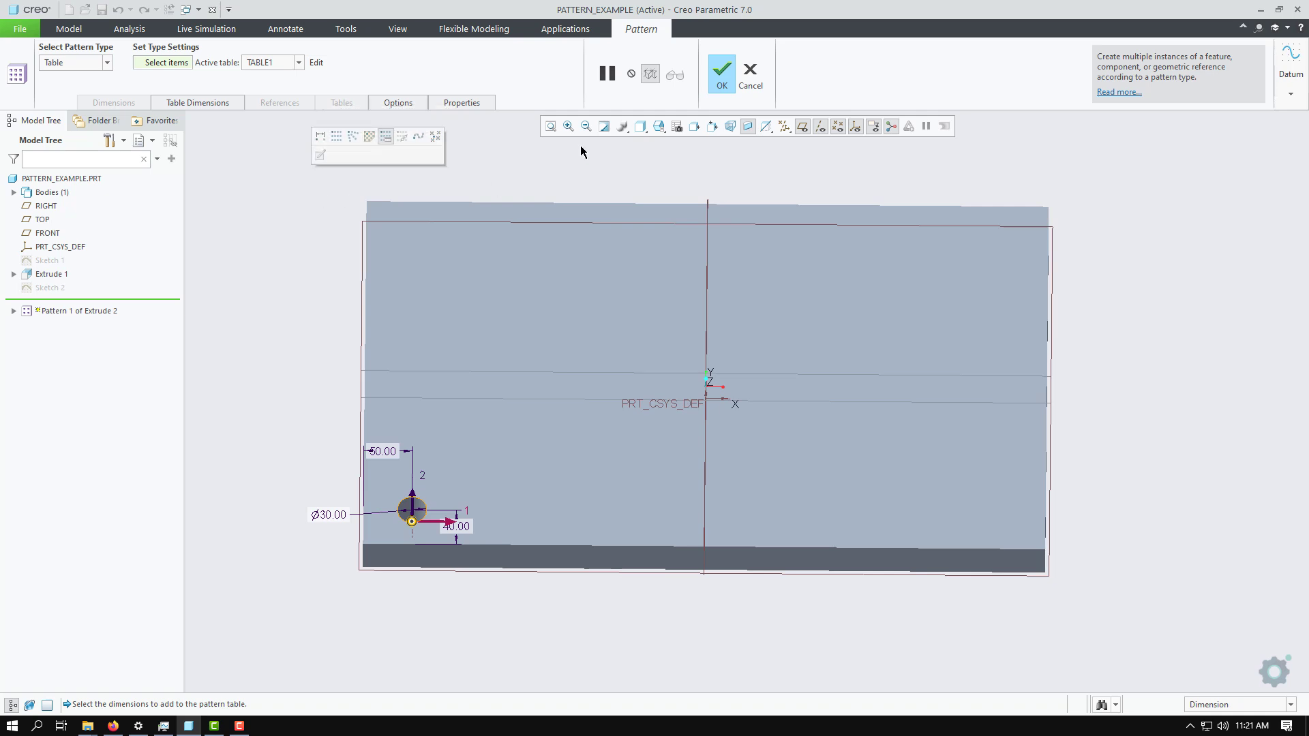
Add the hole's Ø30 diameter and its 50 and 40 position dimensions to the pattern table, and review the collected dimensions
mouse_move(1060, 394)
middle_mouse_down()
mouse_move(1063, 371)
mouse_move(1060, 391)
middle_mouse_up()
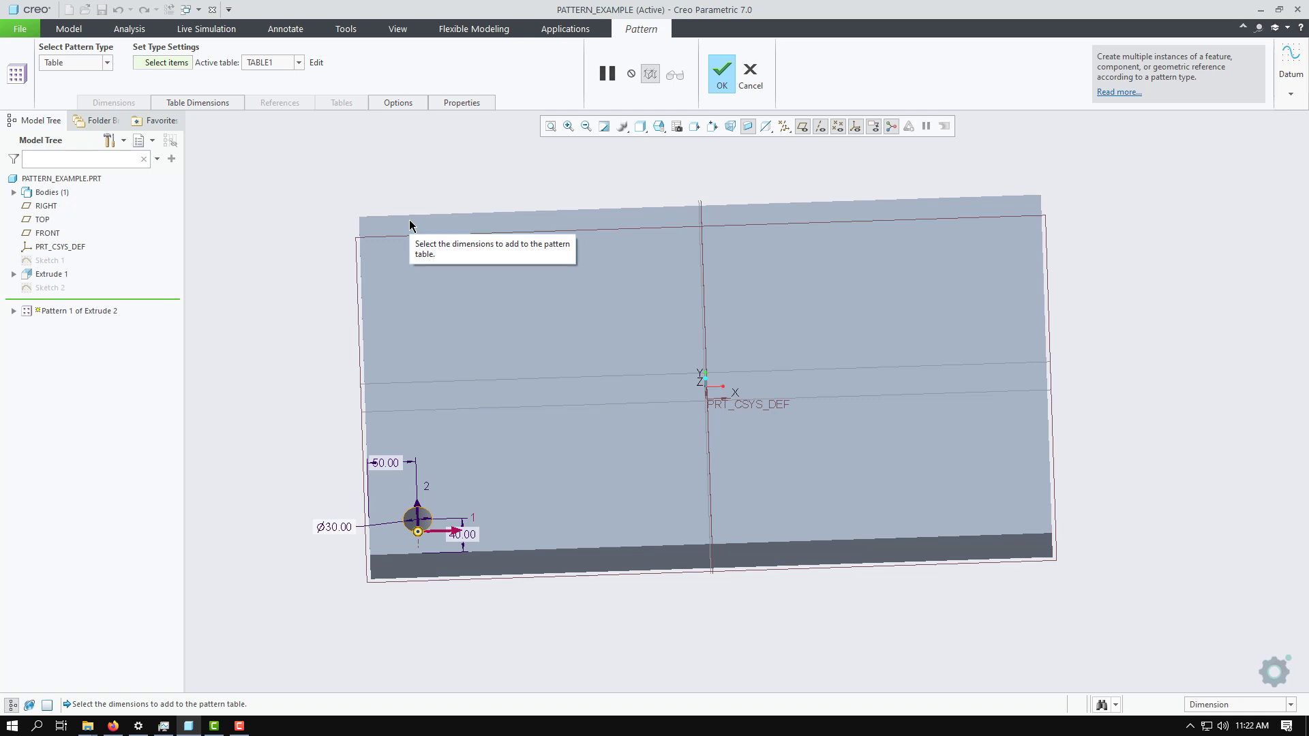
scroll(431, 563, "up", 3)
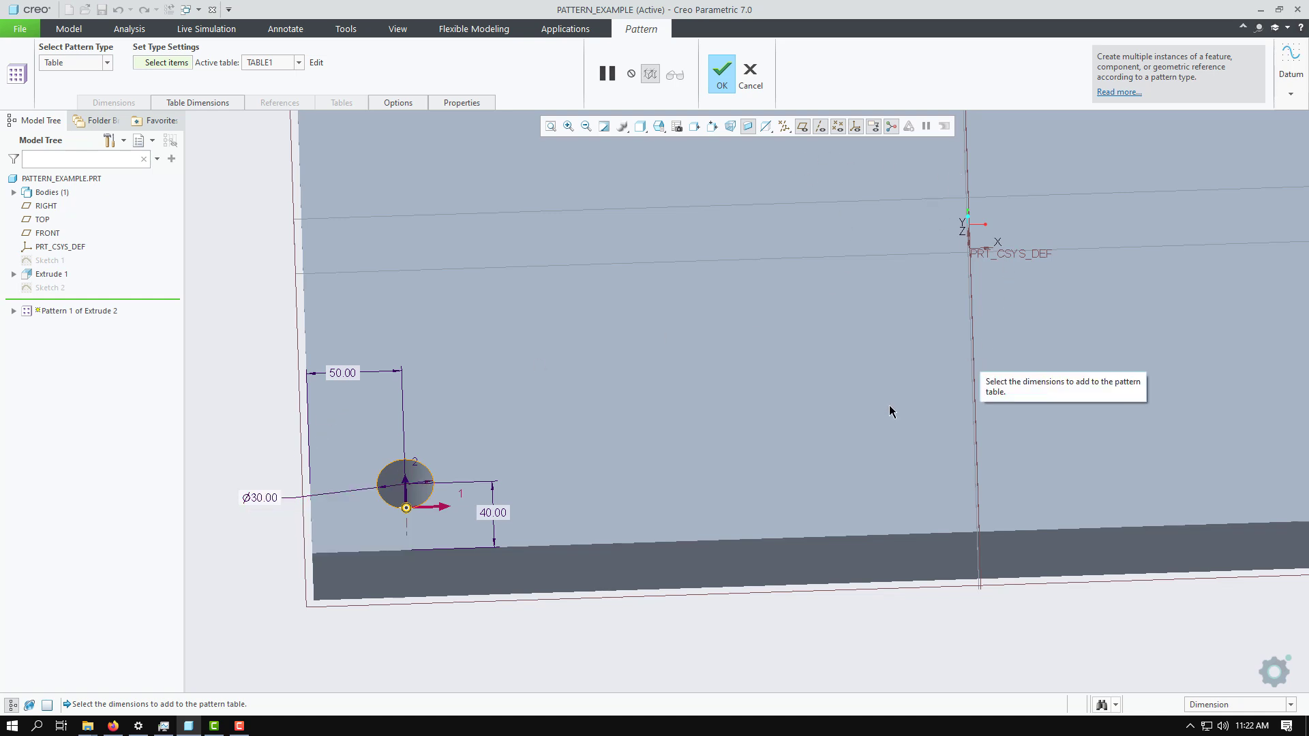
scroll(413, 595, "down", 2)
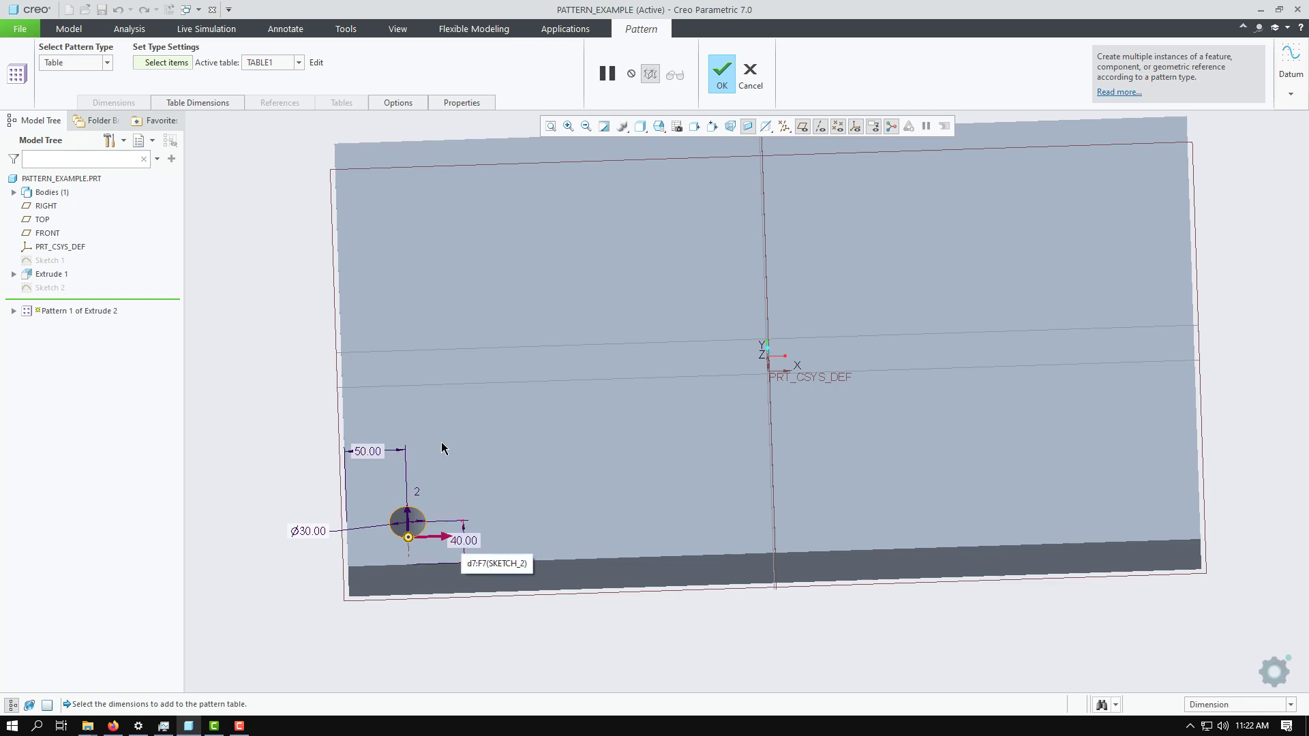
left_click(310, 536)
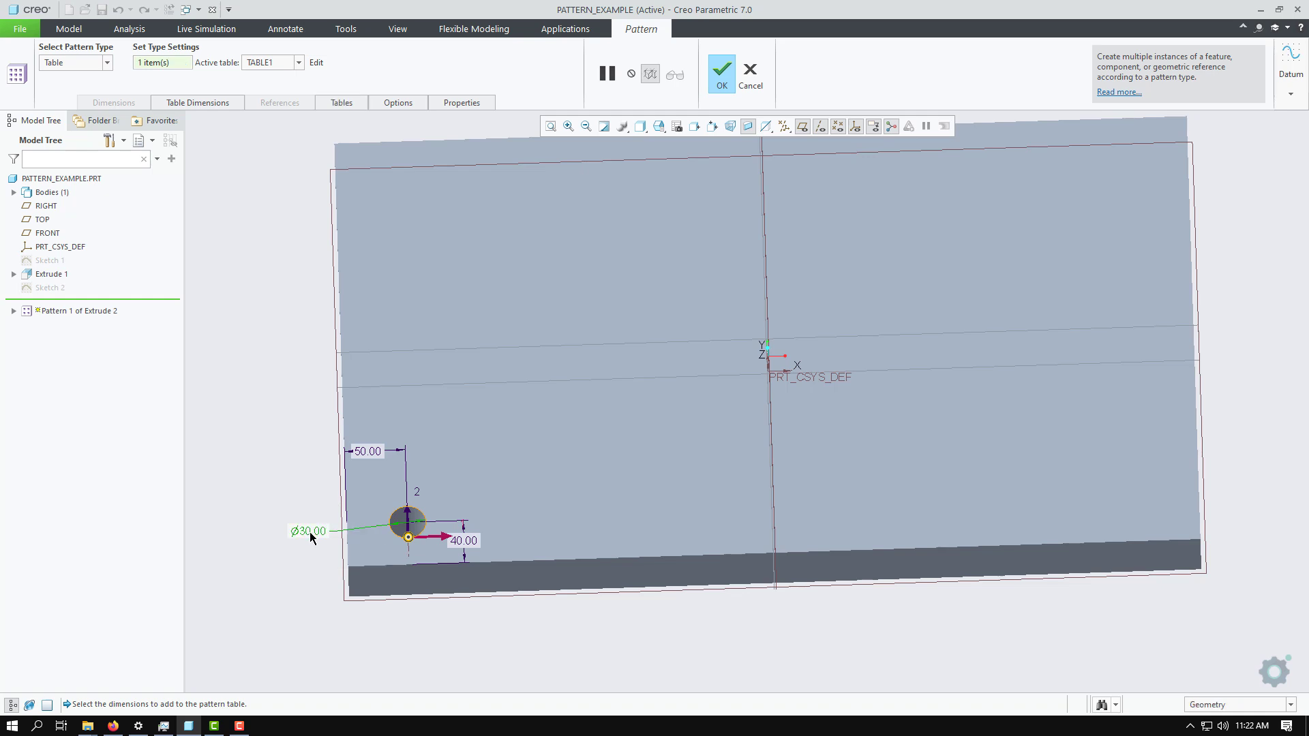
left_click(368, 452, "ctrl")
left_click(464, 542, "ctrl")
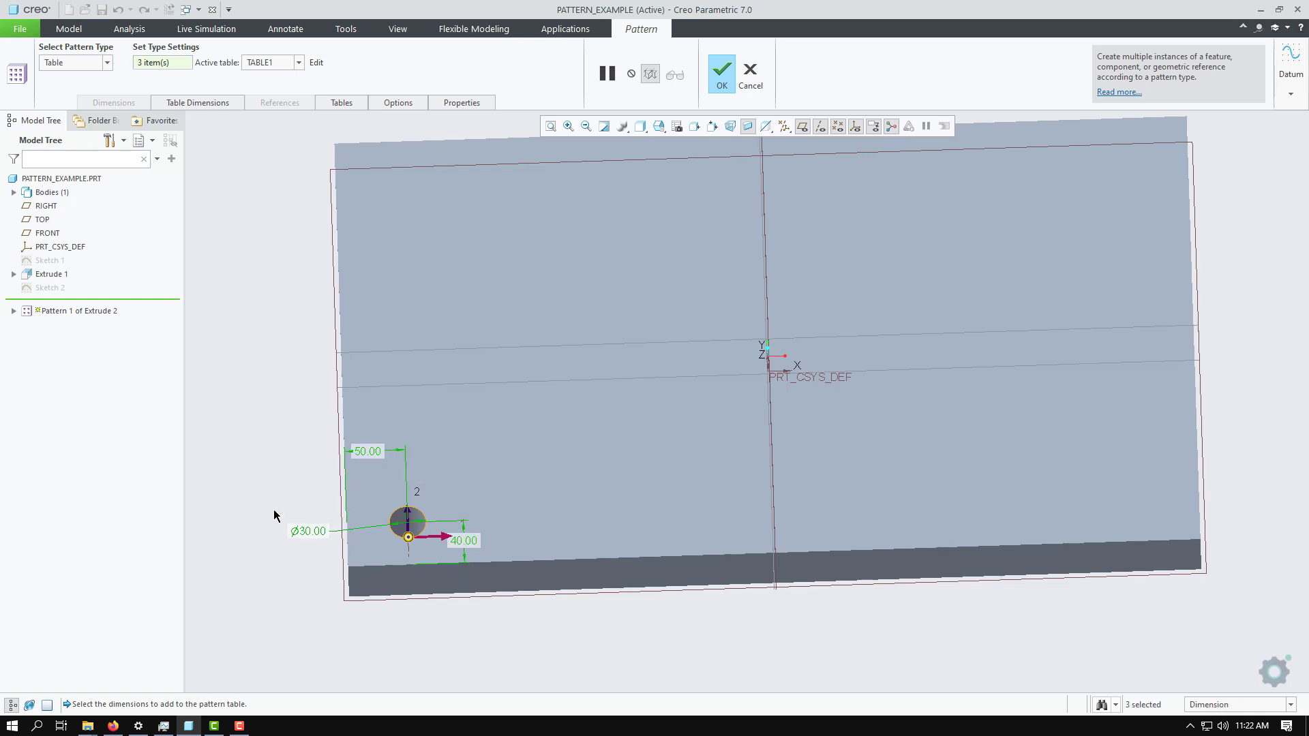
left_click(191, 104)
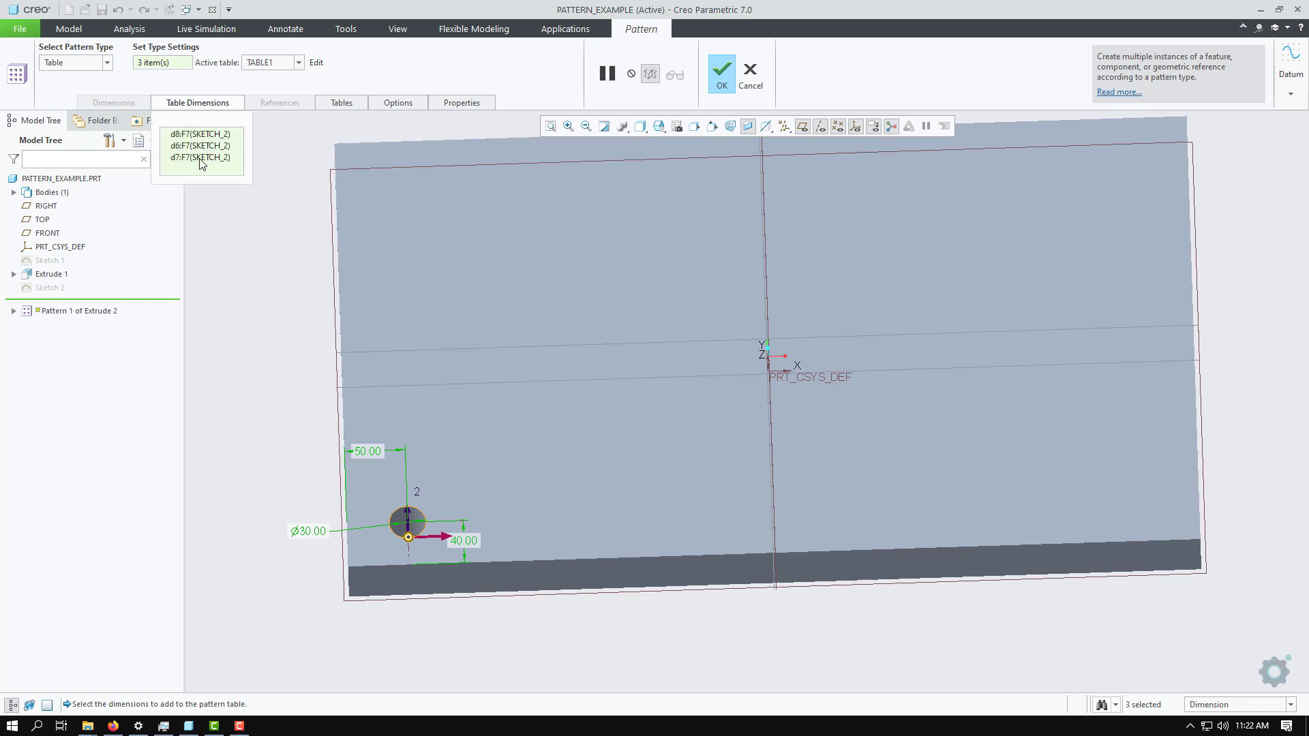
Open the pattern table TABLE1 for editing and look through its index rows
left_click(224, 106)
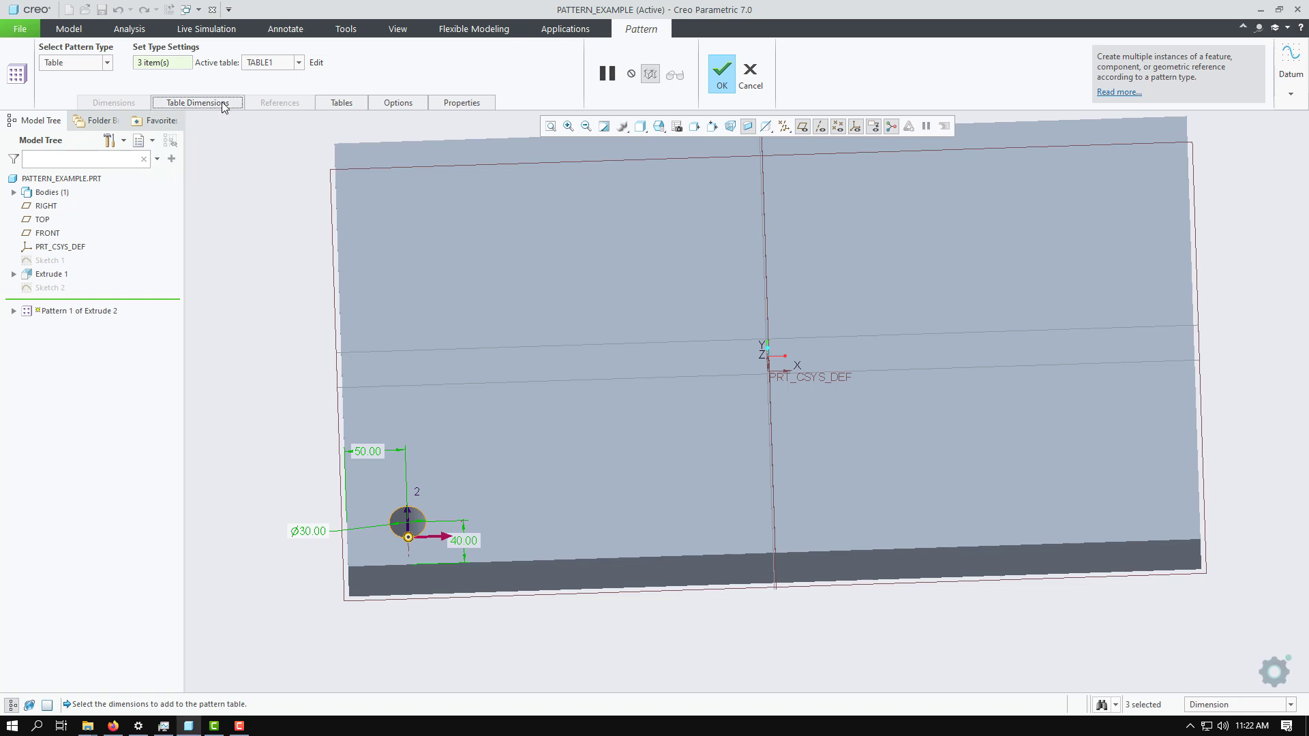
left_click(316, 63)
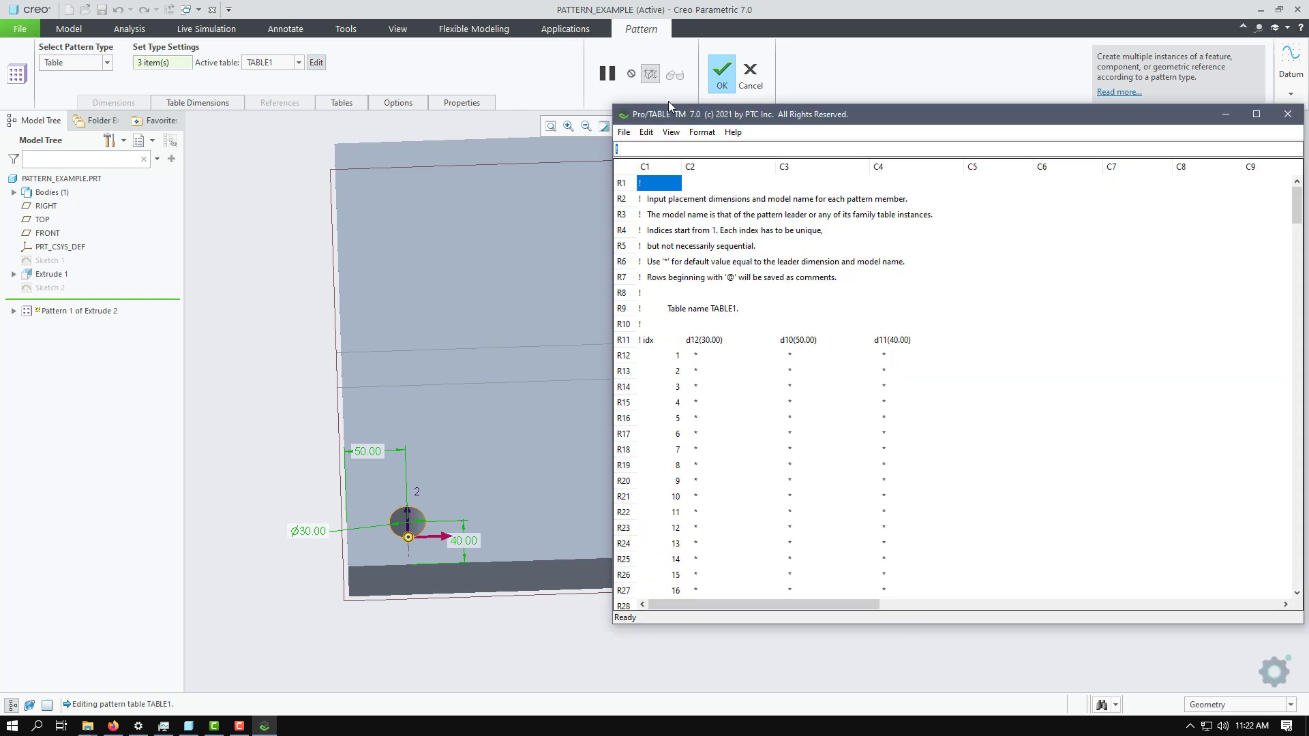
scroll(810, 500, "down", 10)
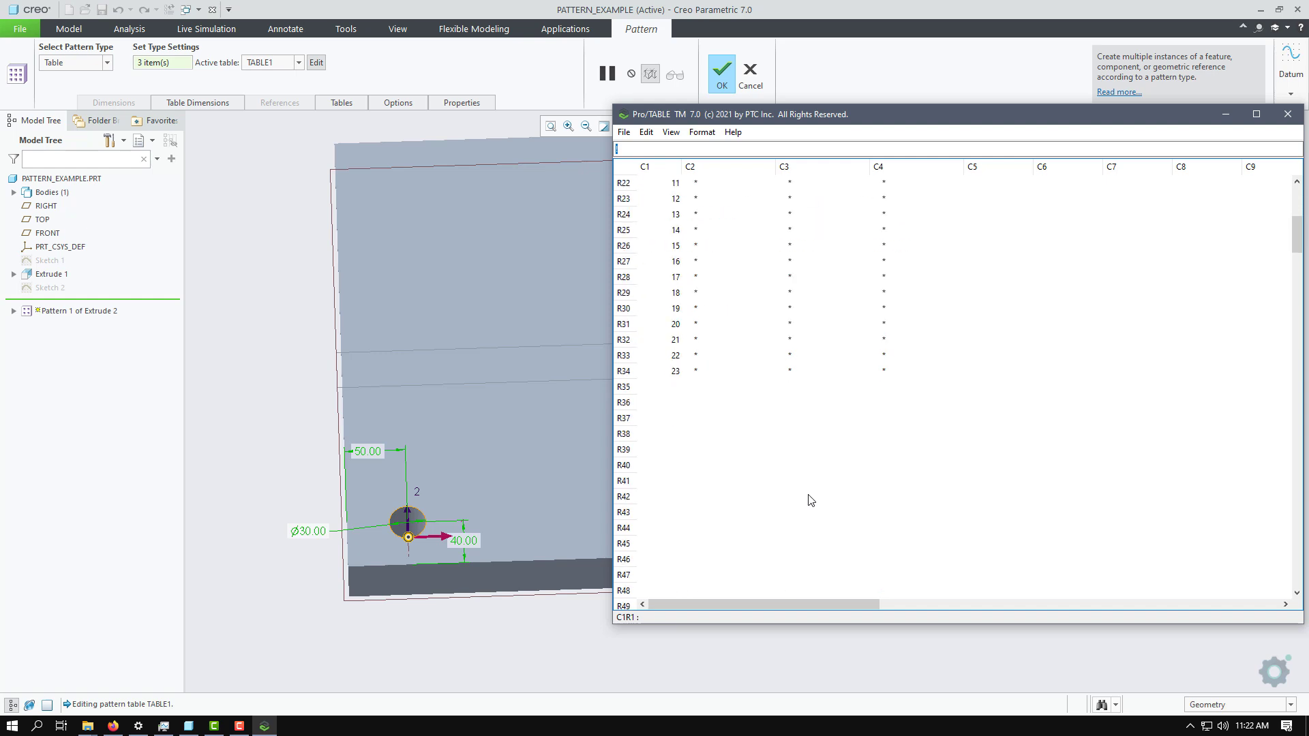
scroll(809, 500, "up", 9)
scroll(676, 329, "down", 3)
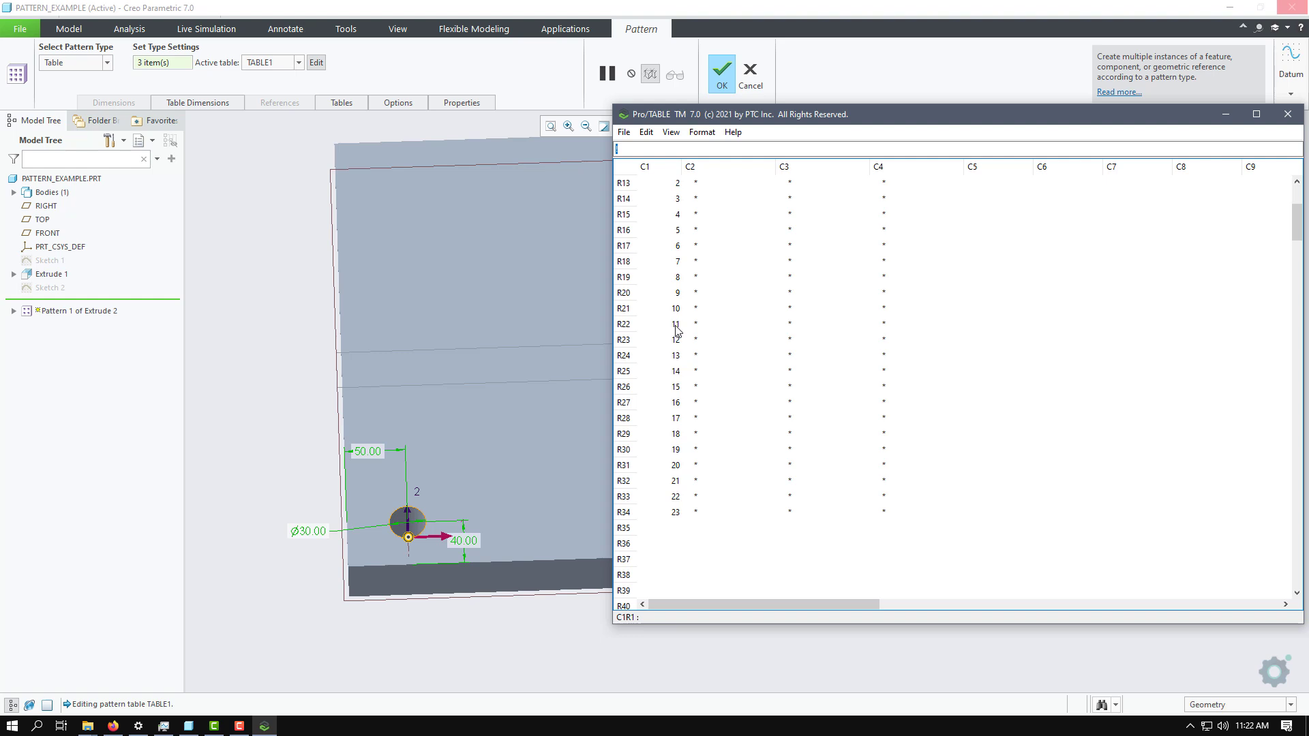
left_click(679, 203)
left_click(679, 230)
left_click(680, 246)
scroll(695, 403, "up", 2)
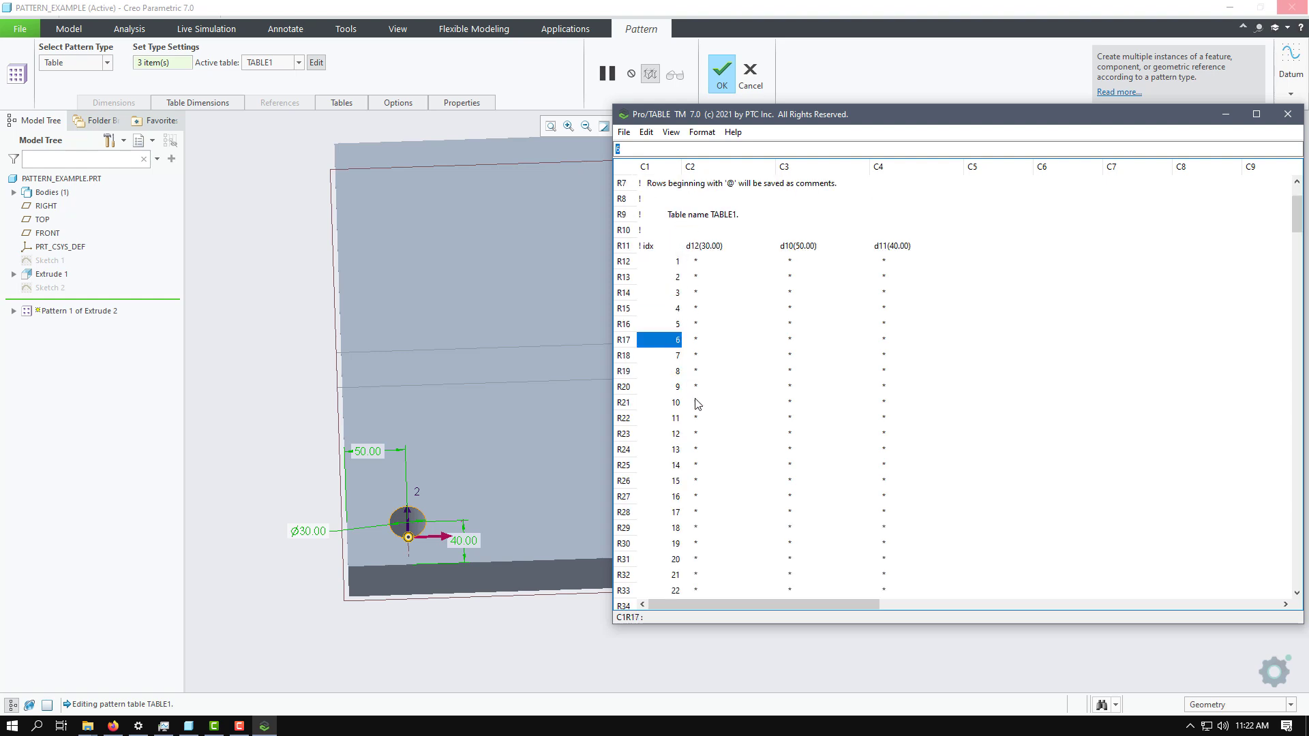
Fill in member 1 of the pattern table with diameter 30 and position values 150 and 90
left_click(699, 263)
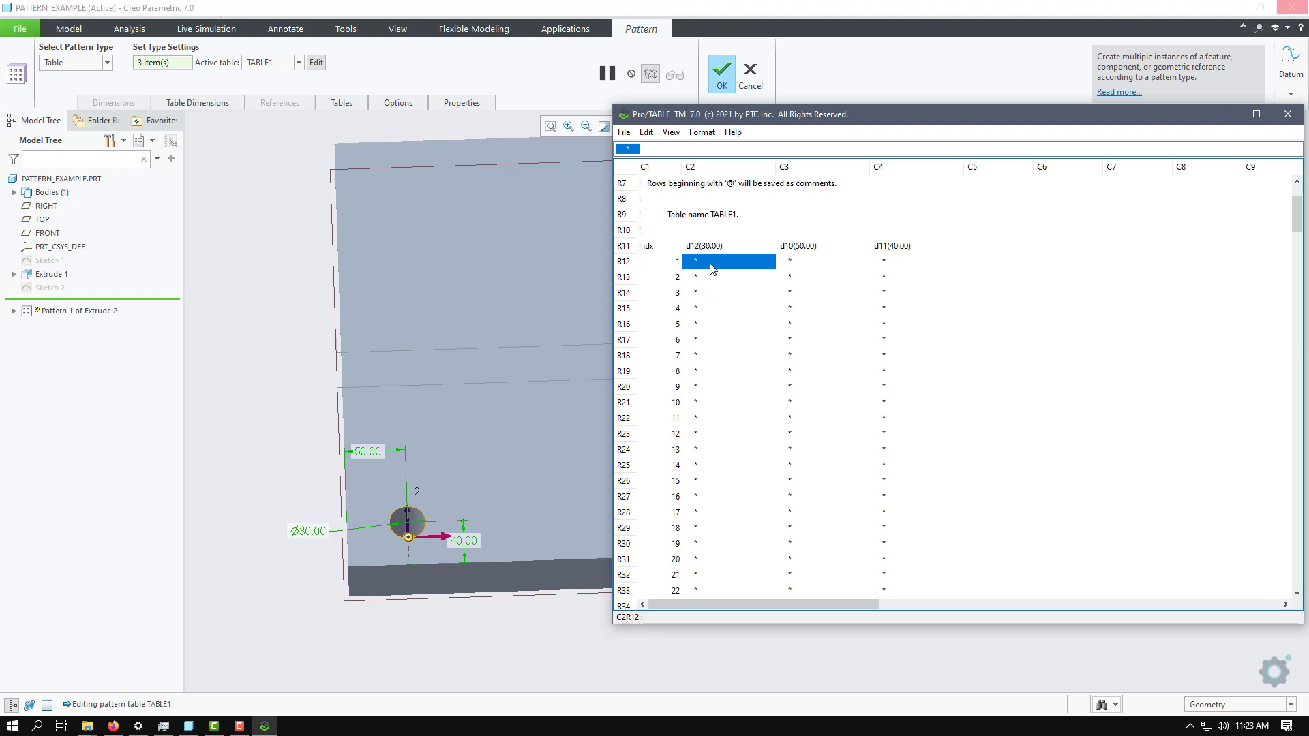
type("30")
key("Tab")
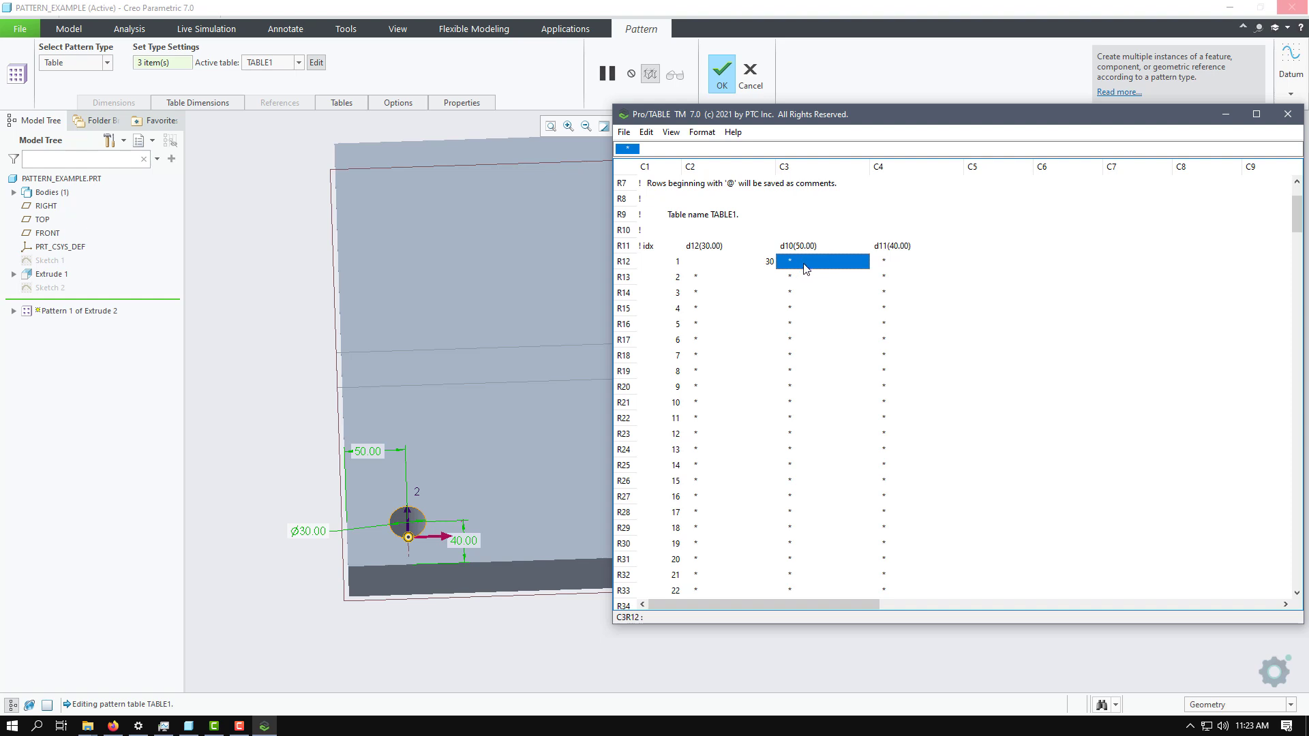
type("150")
left_click(806, 267)
key("Tab")
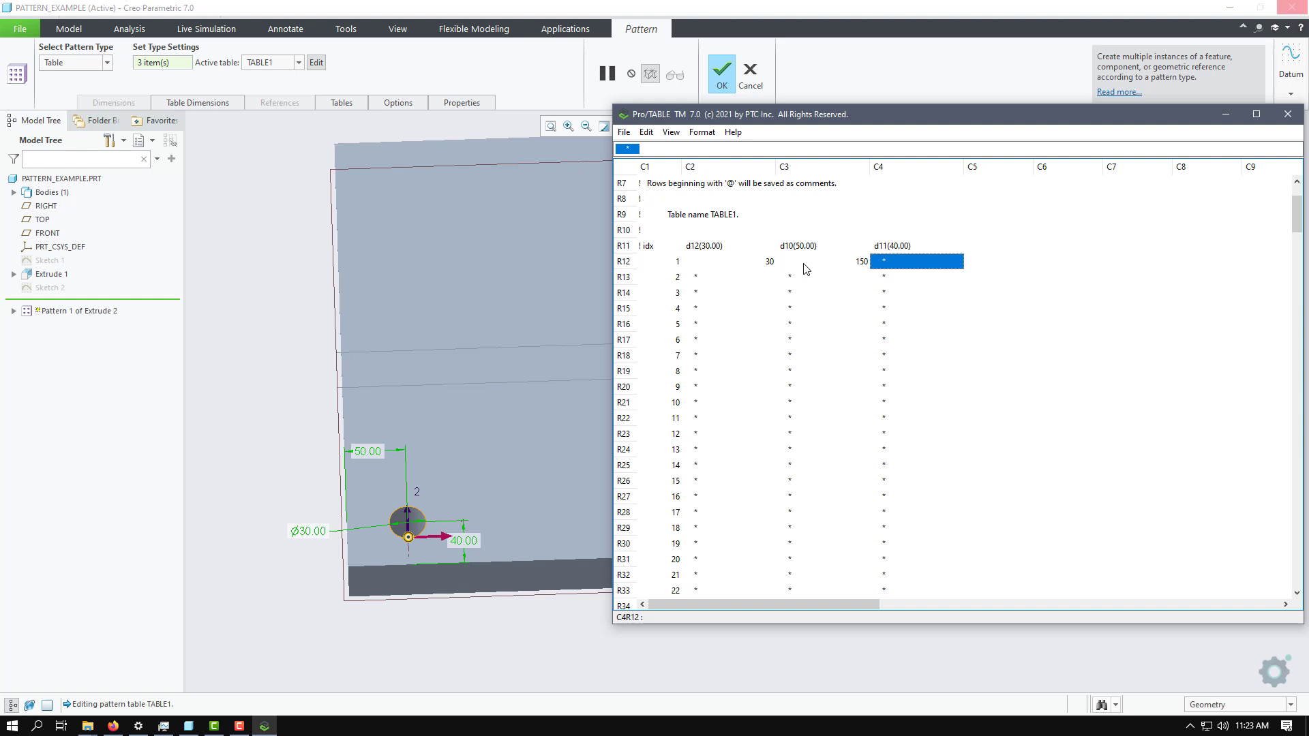
type("90")
Fill in member 2 of the pattern table with diameter 40 and position values 250 and 90
left_click(758, 280)
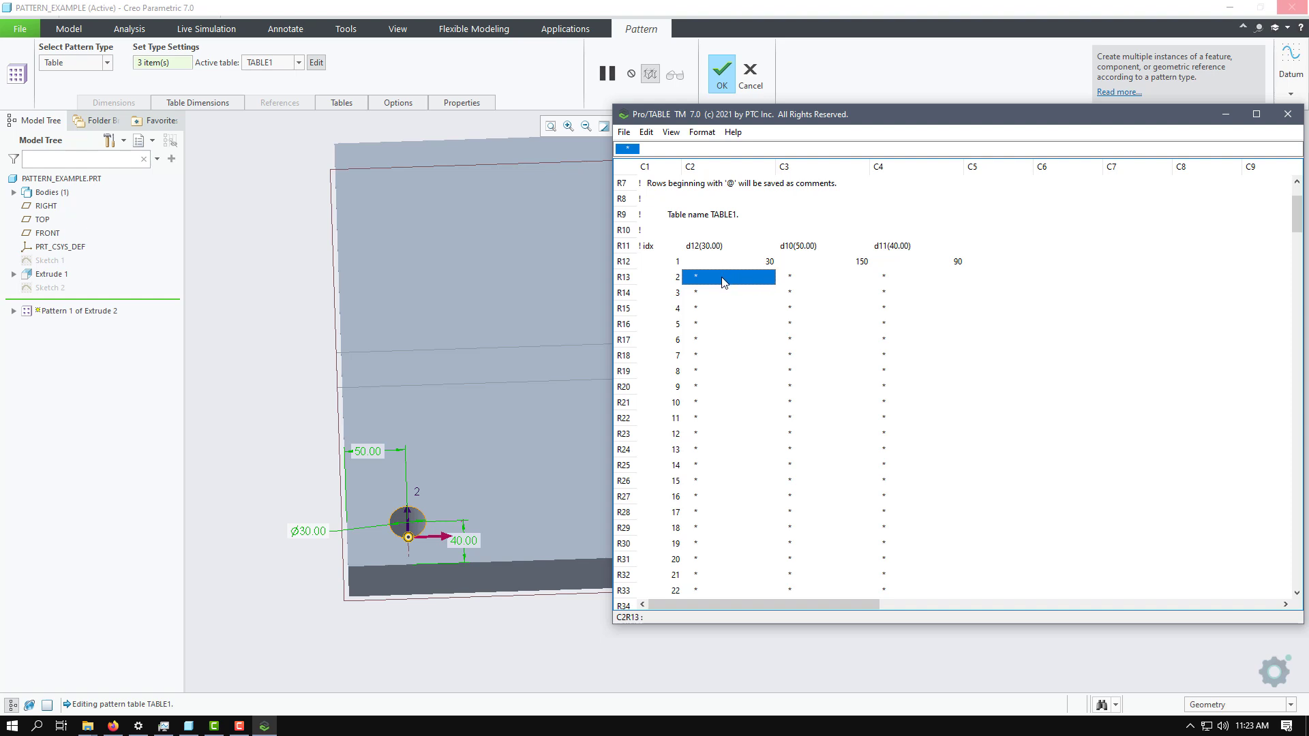
type("40")
key("Tab")
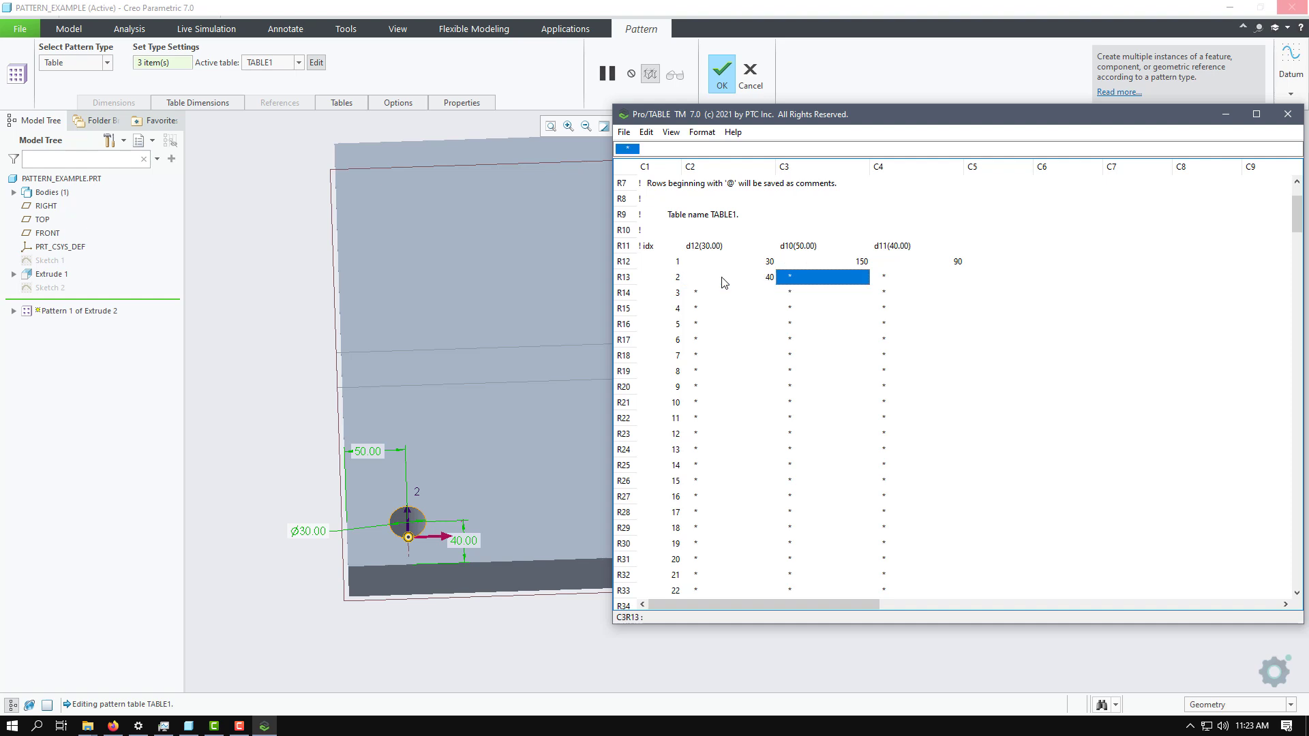
type("250")
key("Tab")
type("90")
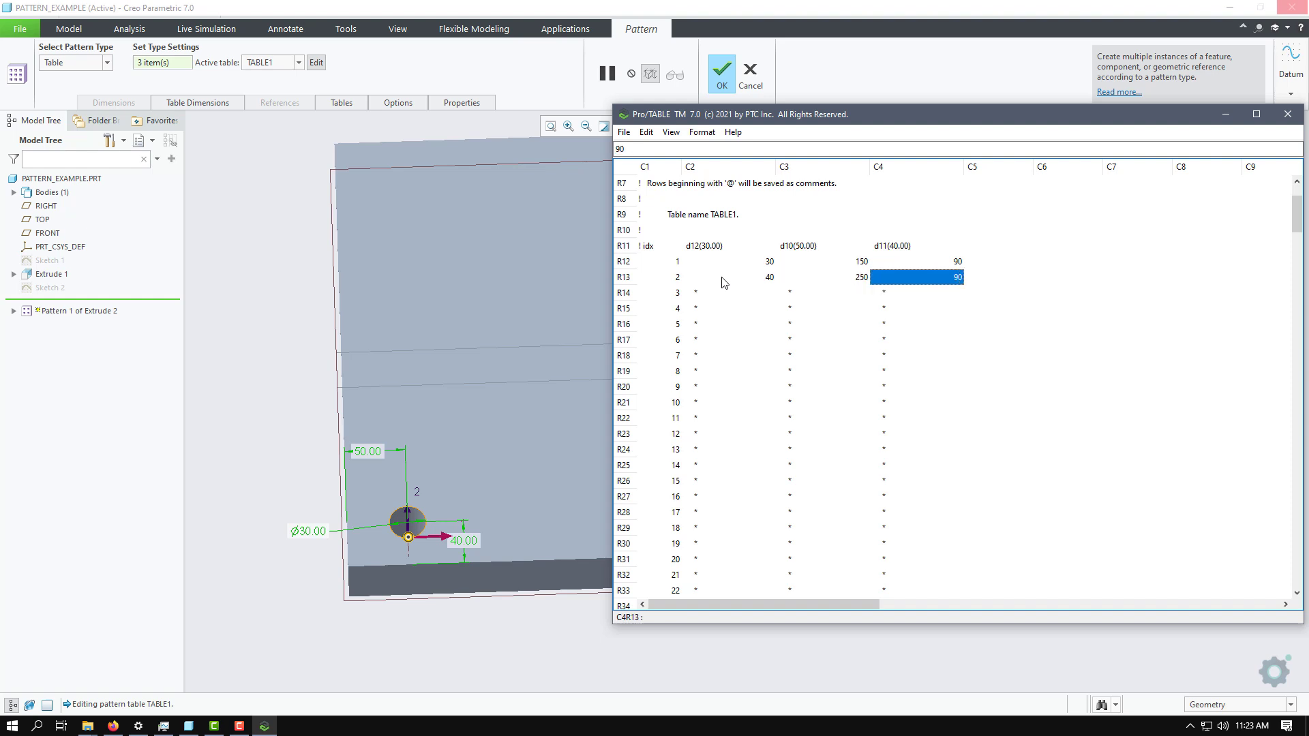
key("Return")
Fill in member 3 of the pattern table with diameter 45 and position values 300 and 90
key("Left")
key("Left")
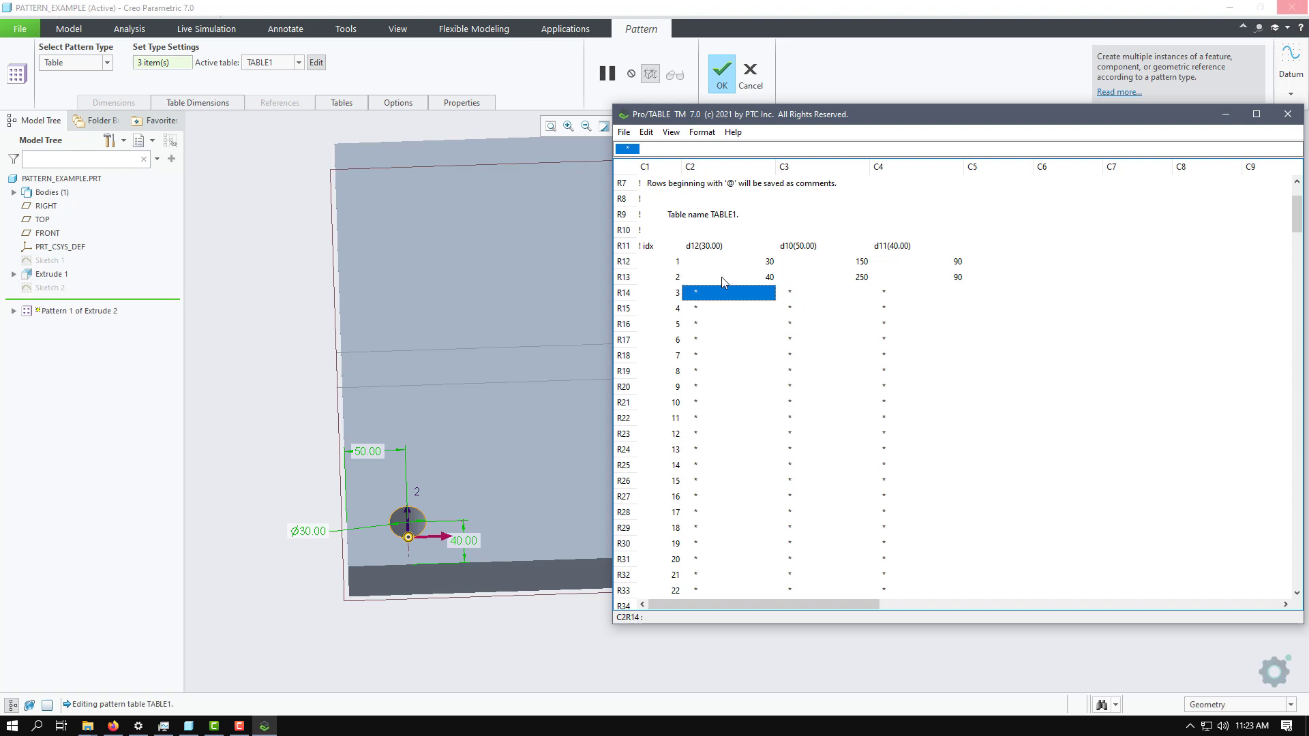
type("50")
key("BackSpace")
type("46")
key("BackSpace")
type("5")
key("Right")
key("Right")
key("Left")
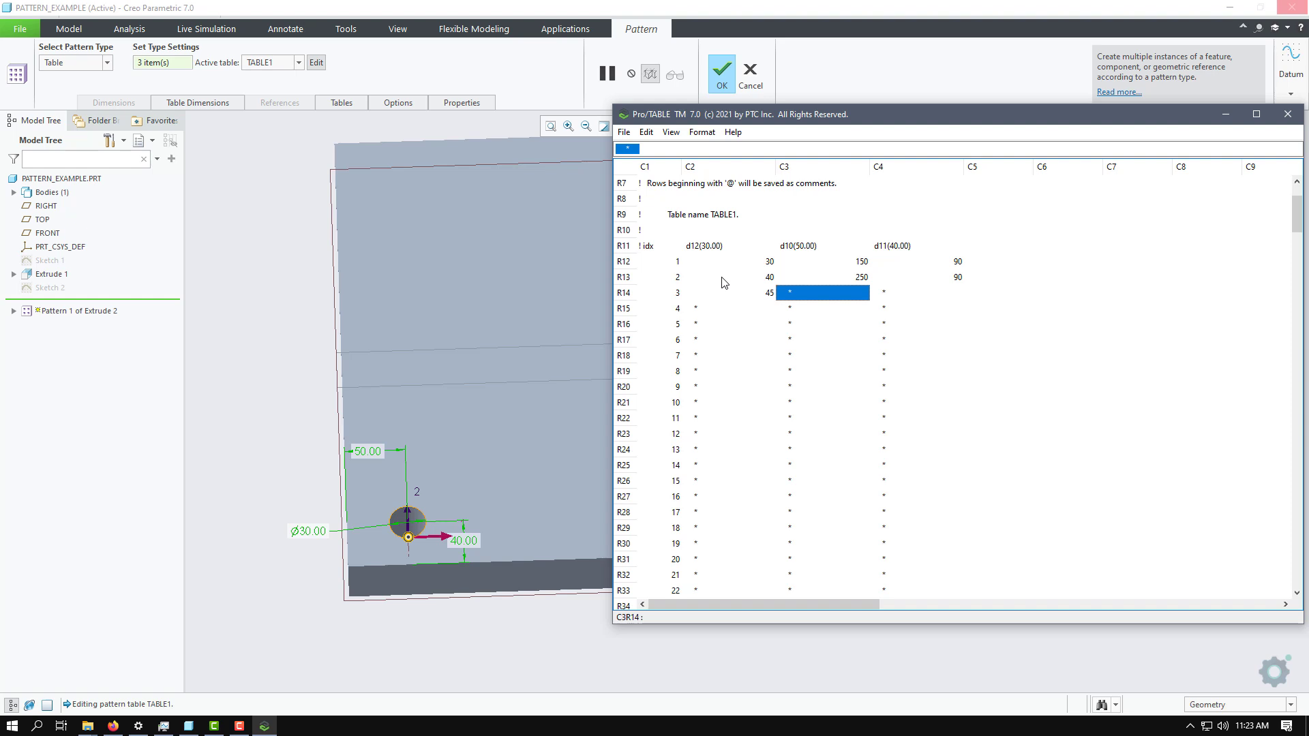
type("300")
key("Right")
key("Right")
key("Left")
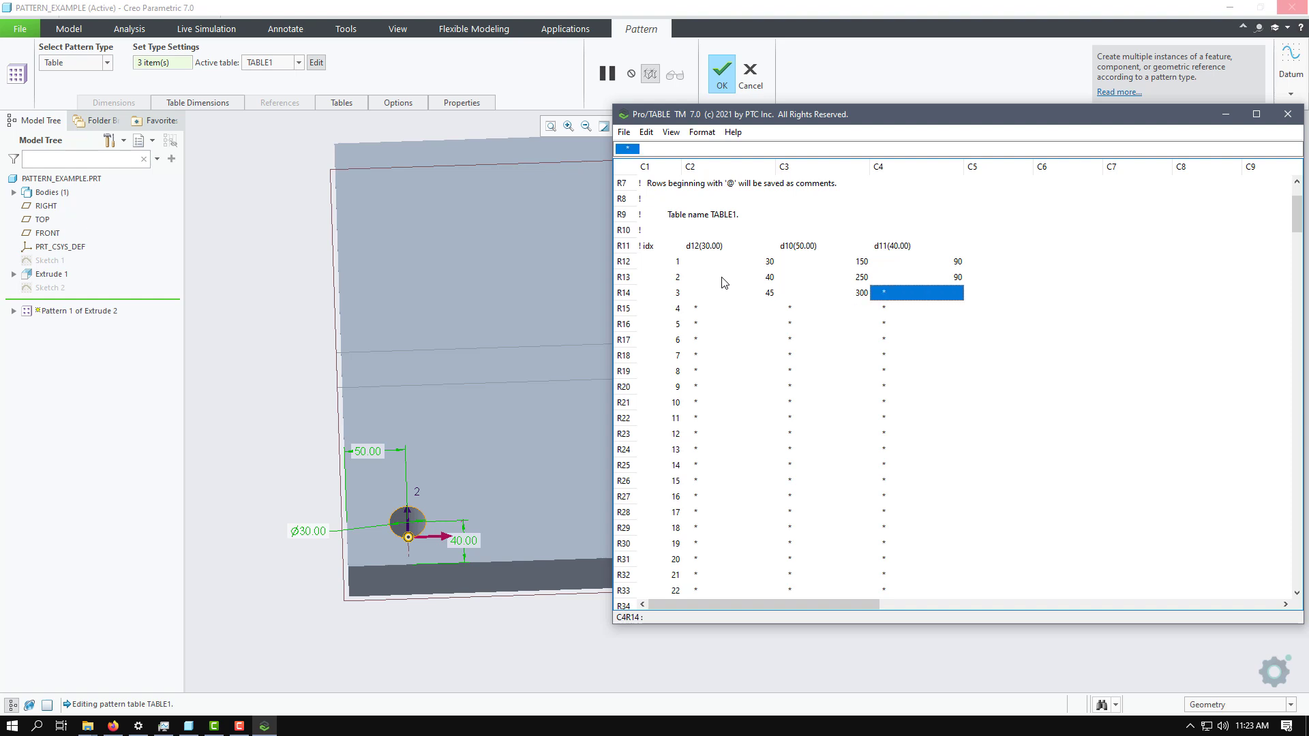
type("90")
key("Return")
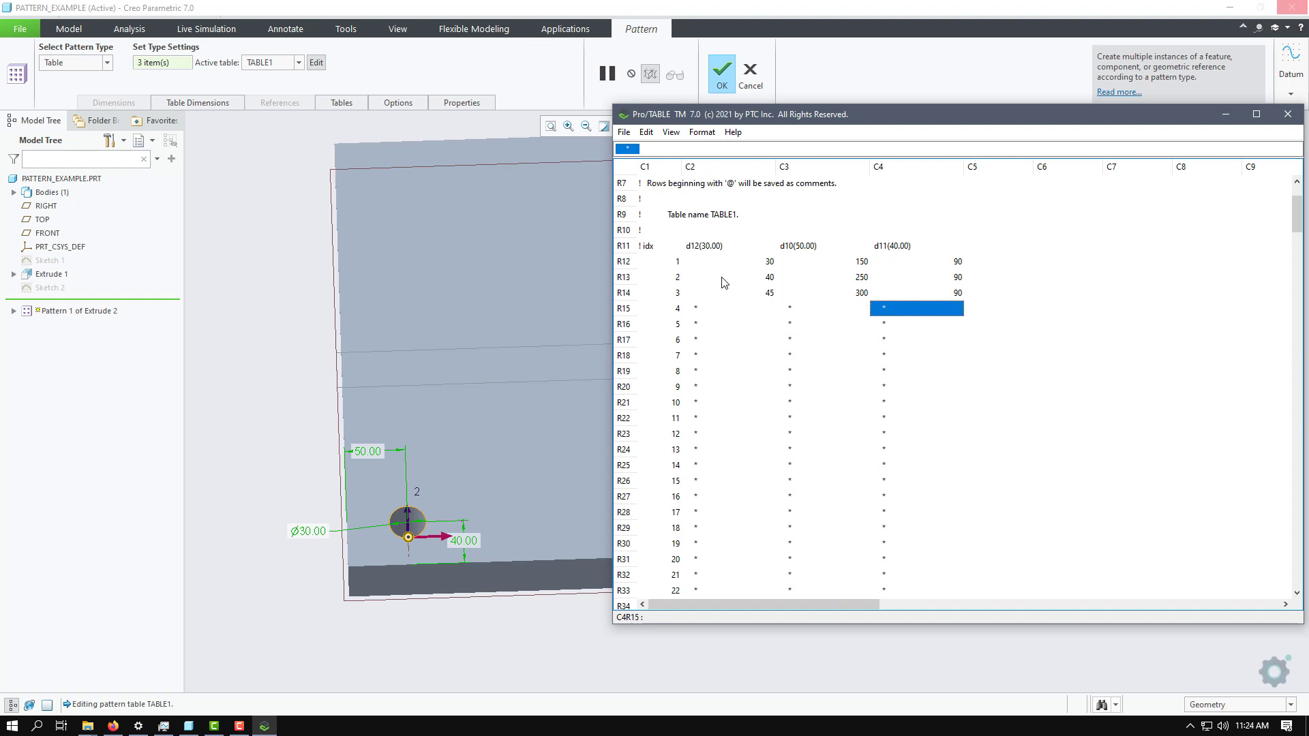
Fill in member 4 of the pattern table with diameter 50 and position values 400 and 130
key("Left")
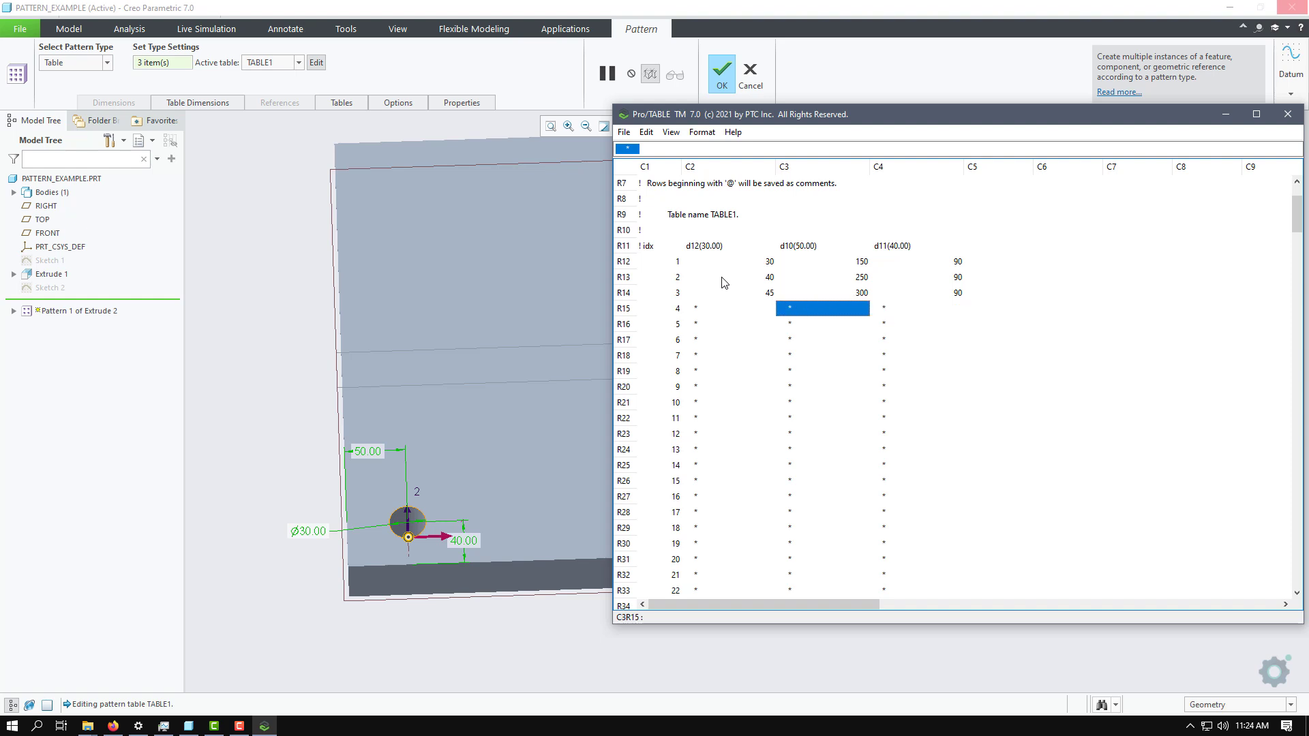
key("Left")
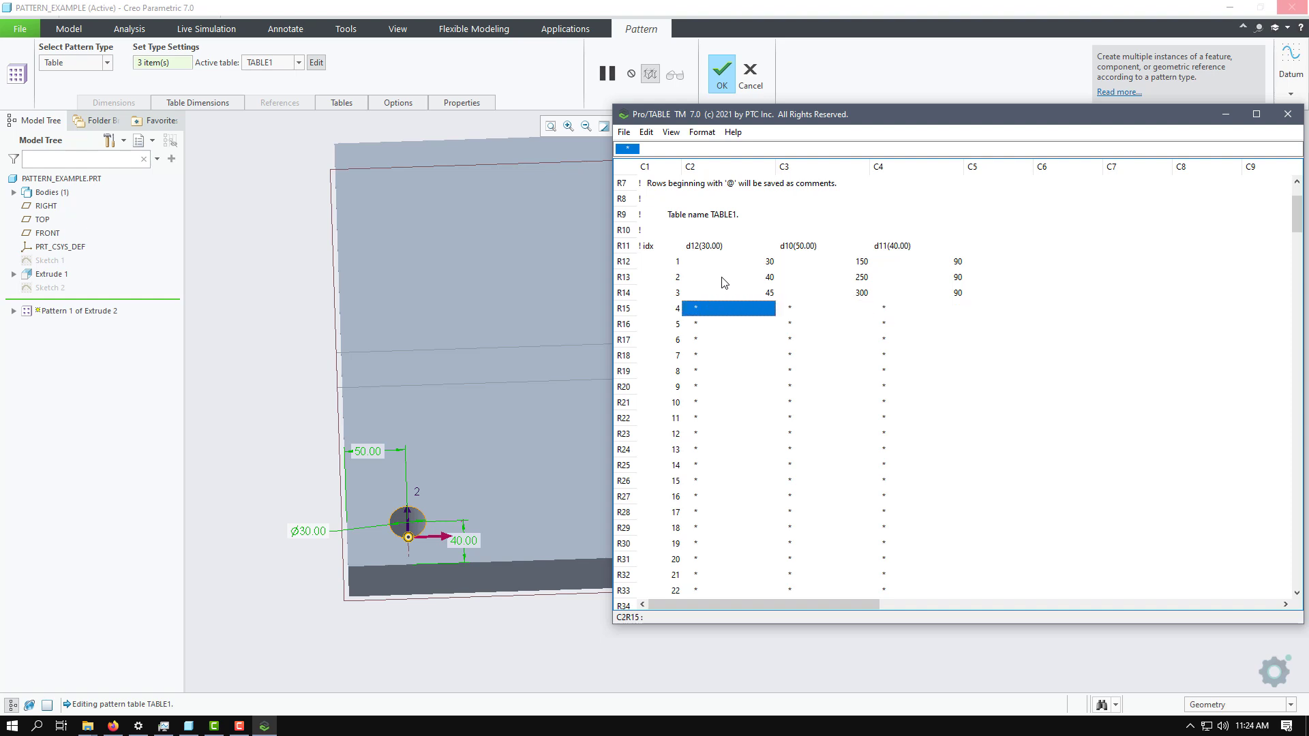
type("50")
key("Tab")
type("400")
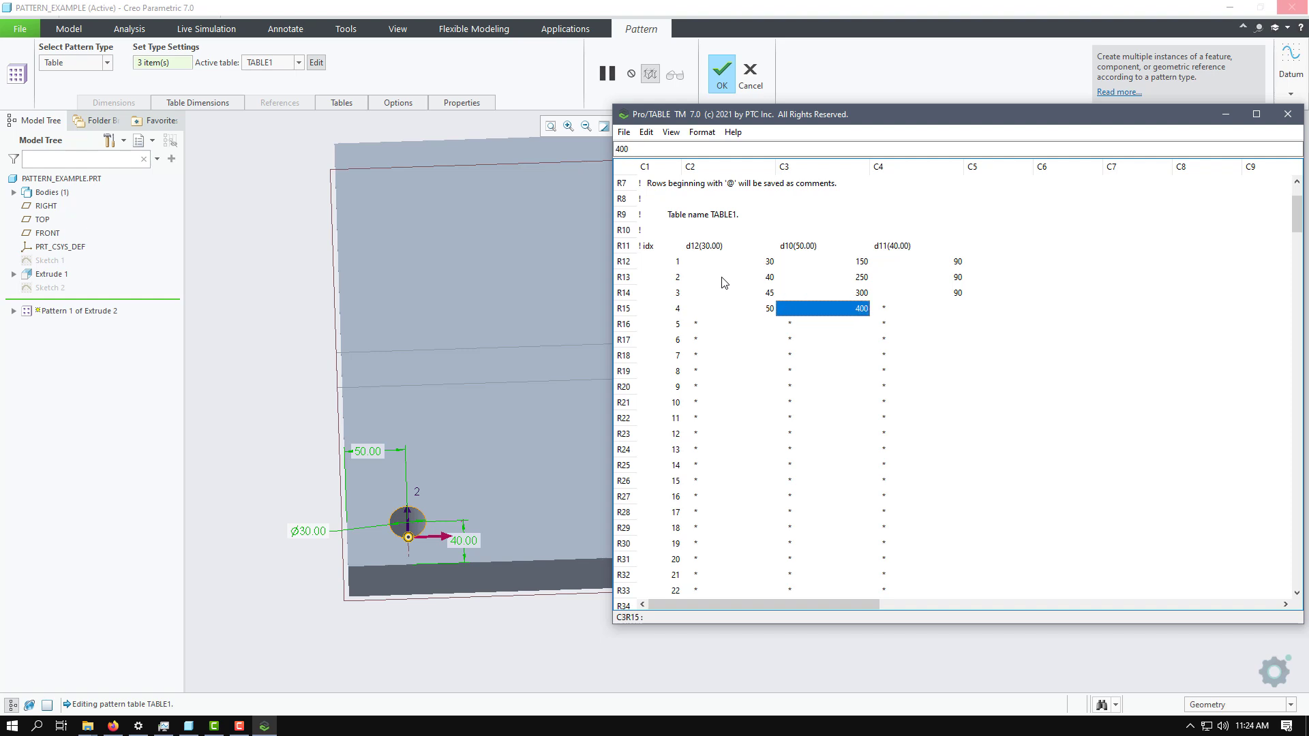
key("Tab")
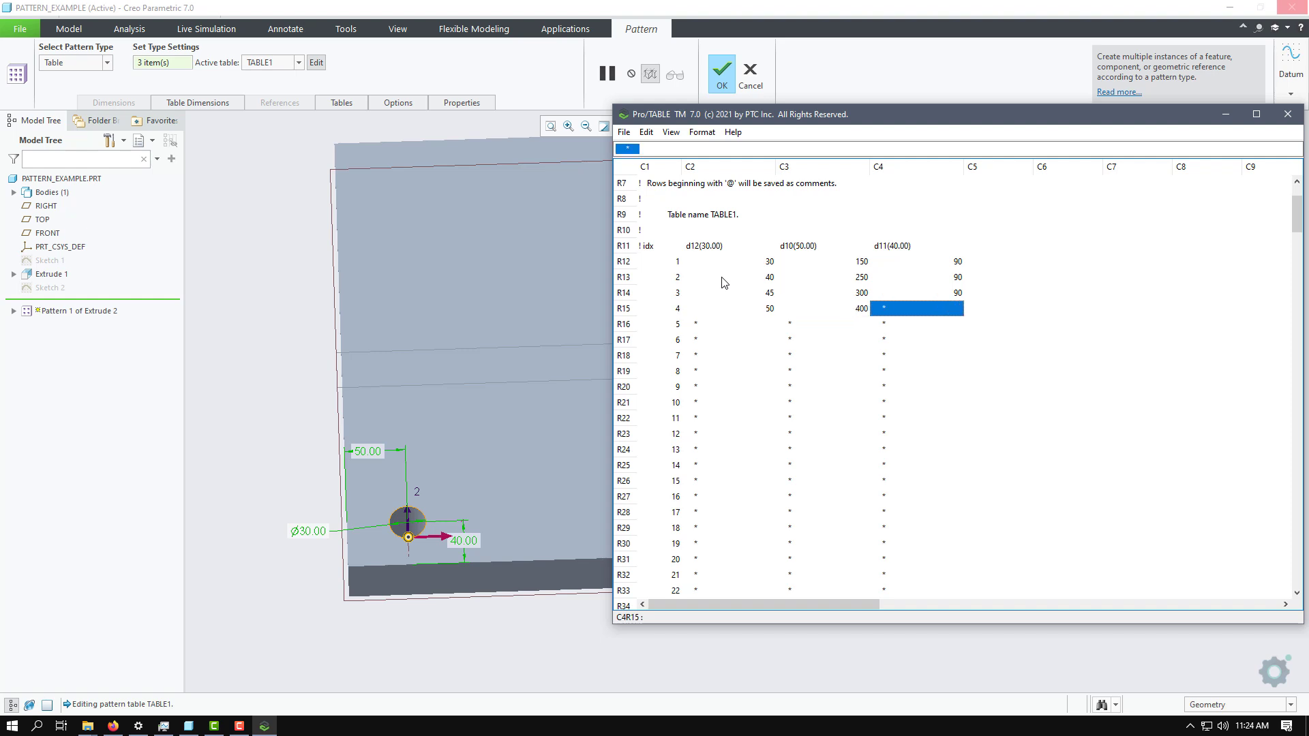
type("130")
key("Return")
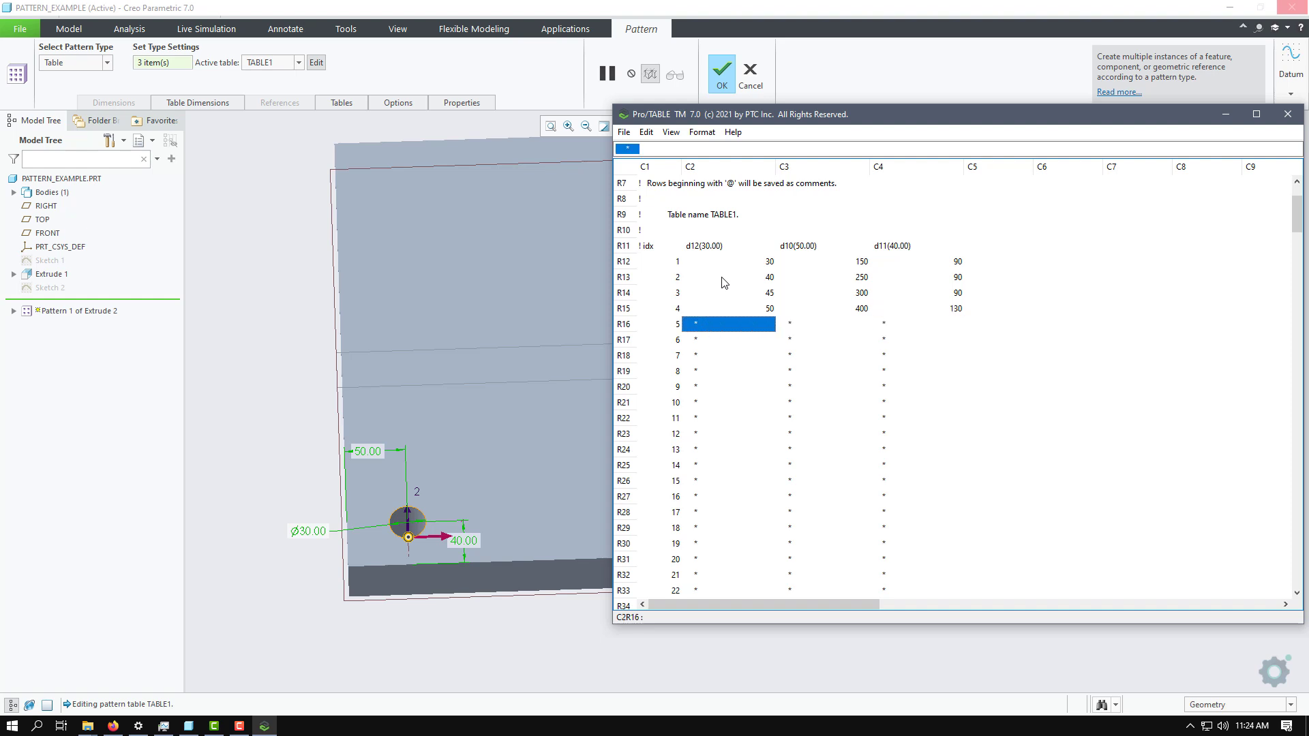
Fill in member 5 of the pattern table with diameter 50 and position values 550 and 250
type("50")
key("Return")
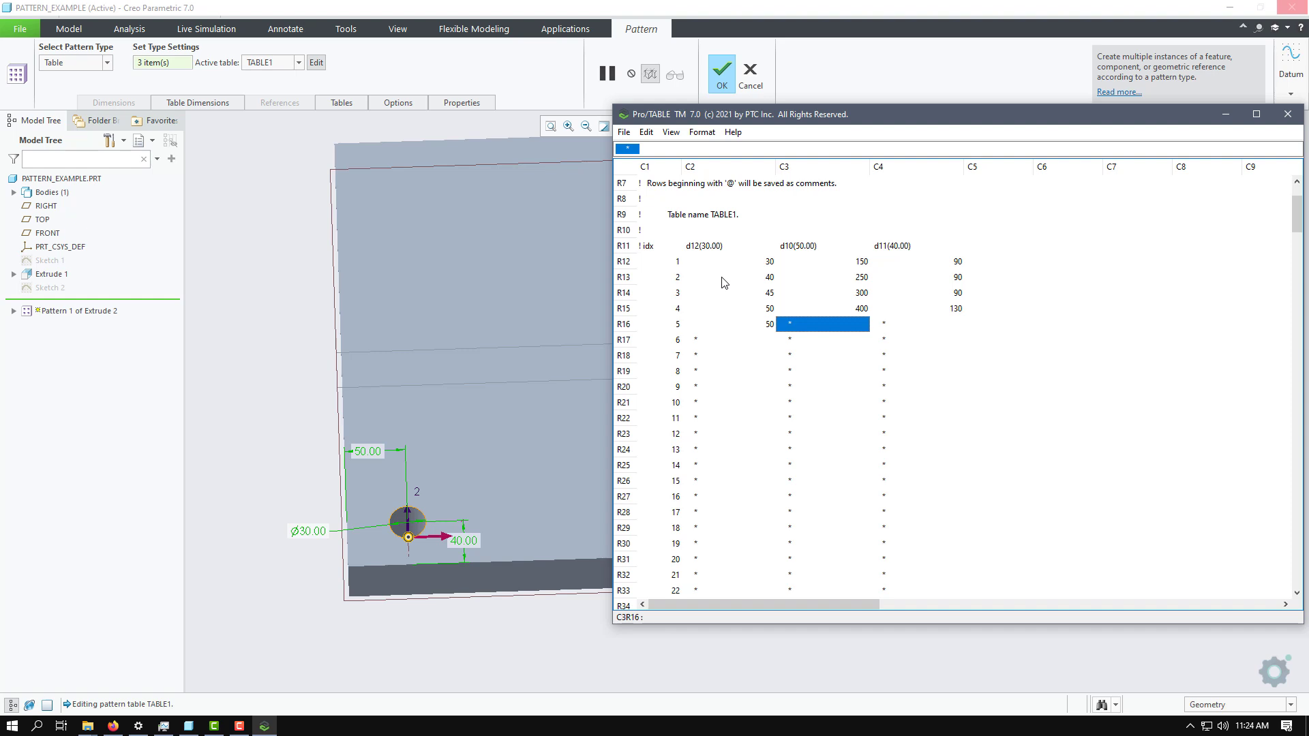
type("600")
key("BackSpace")
key("Tab")
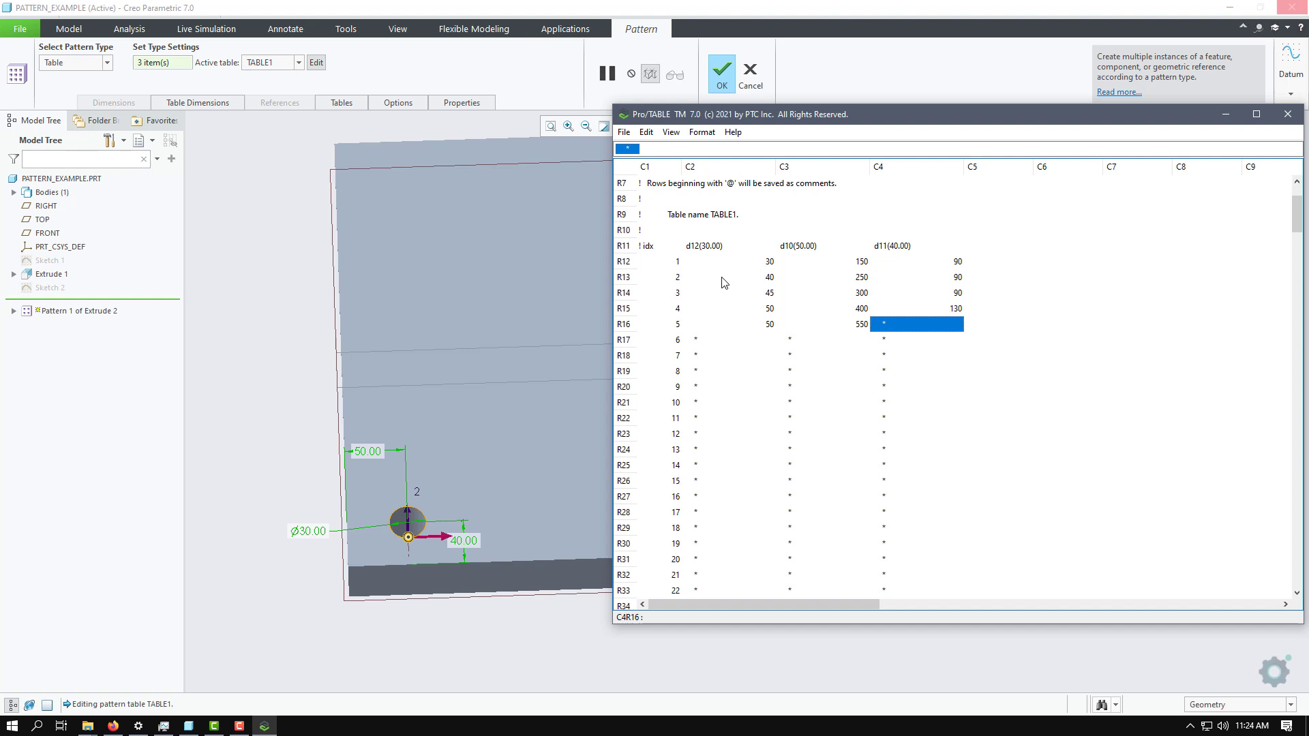
type("13")
key("Down")
Fill in member 6 of the pattern table with diameter 30 and position values 600 and 300
key("Left")
key("Left")
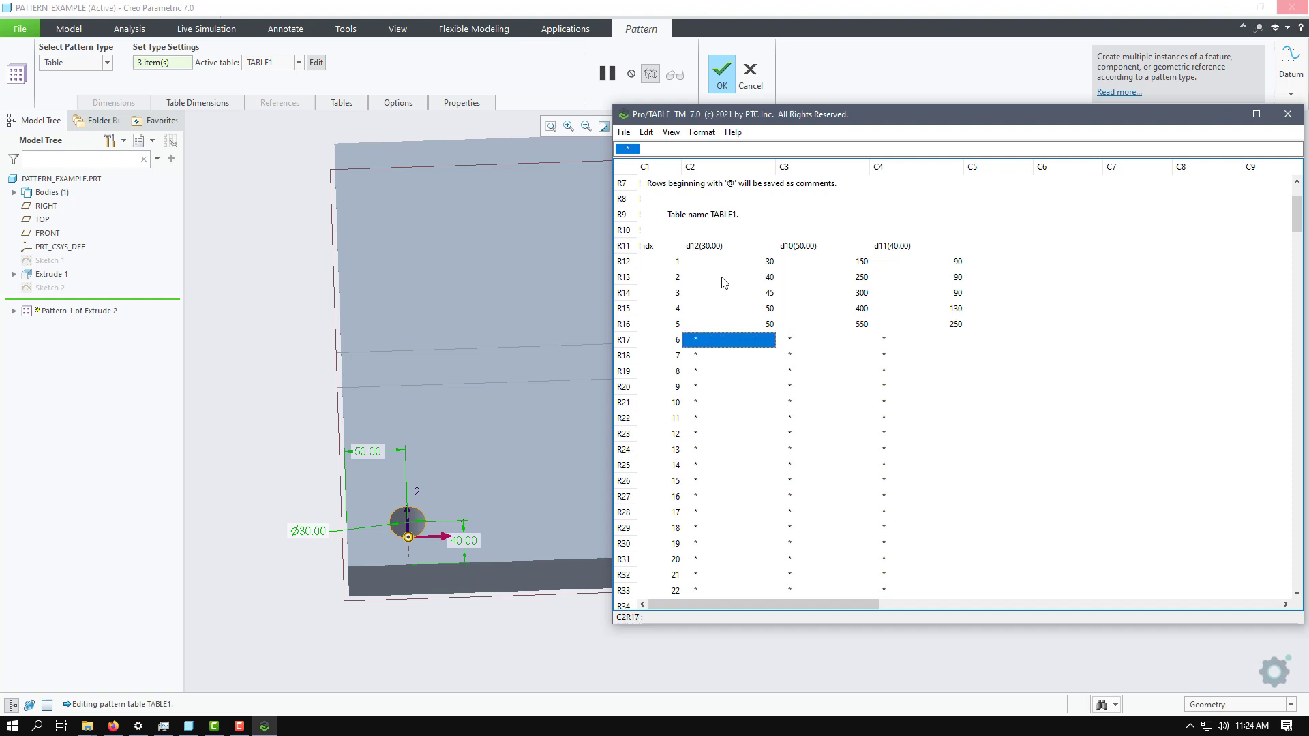
key("Right")
key("Left")
type("30")
key("Right")
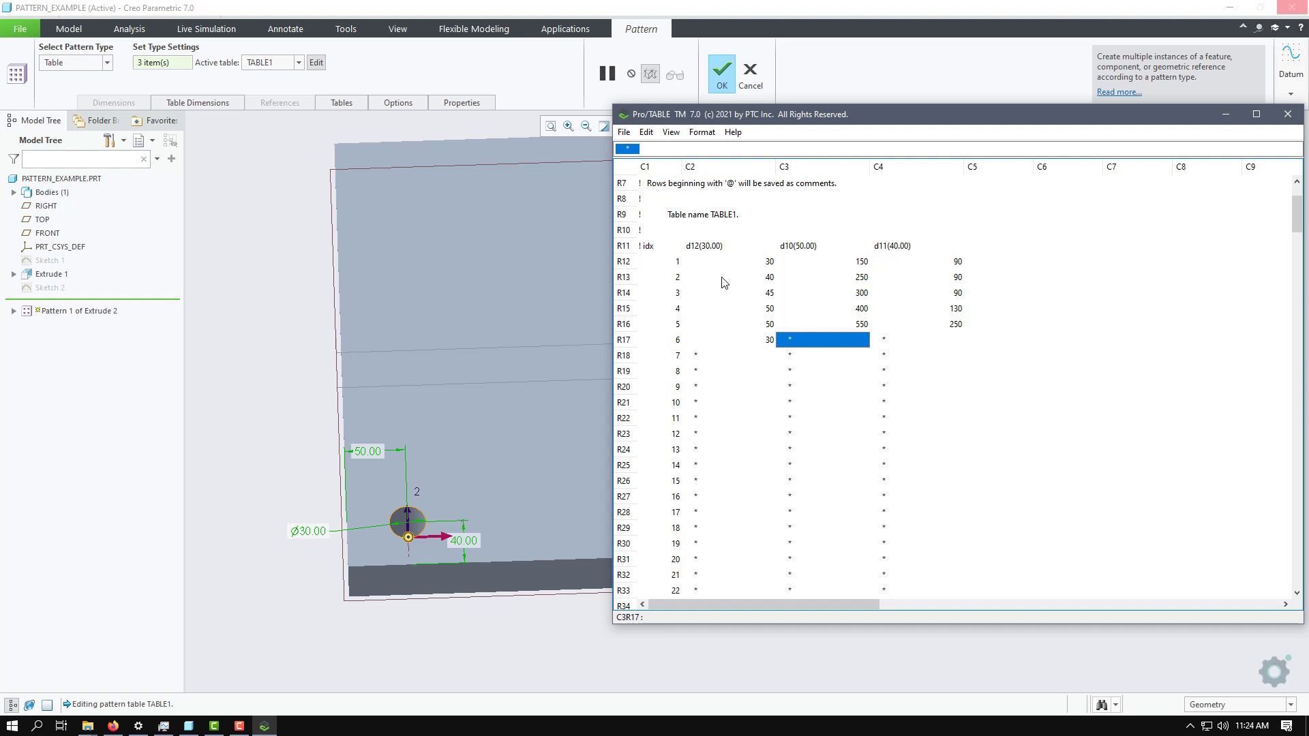
type("600")
key("Right")
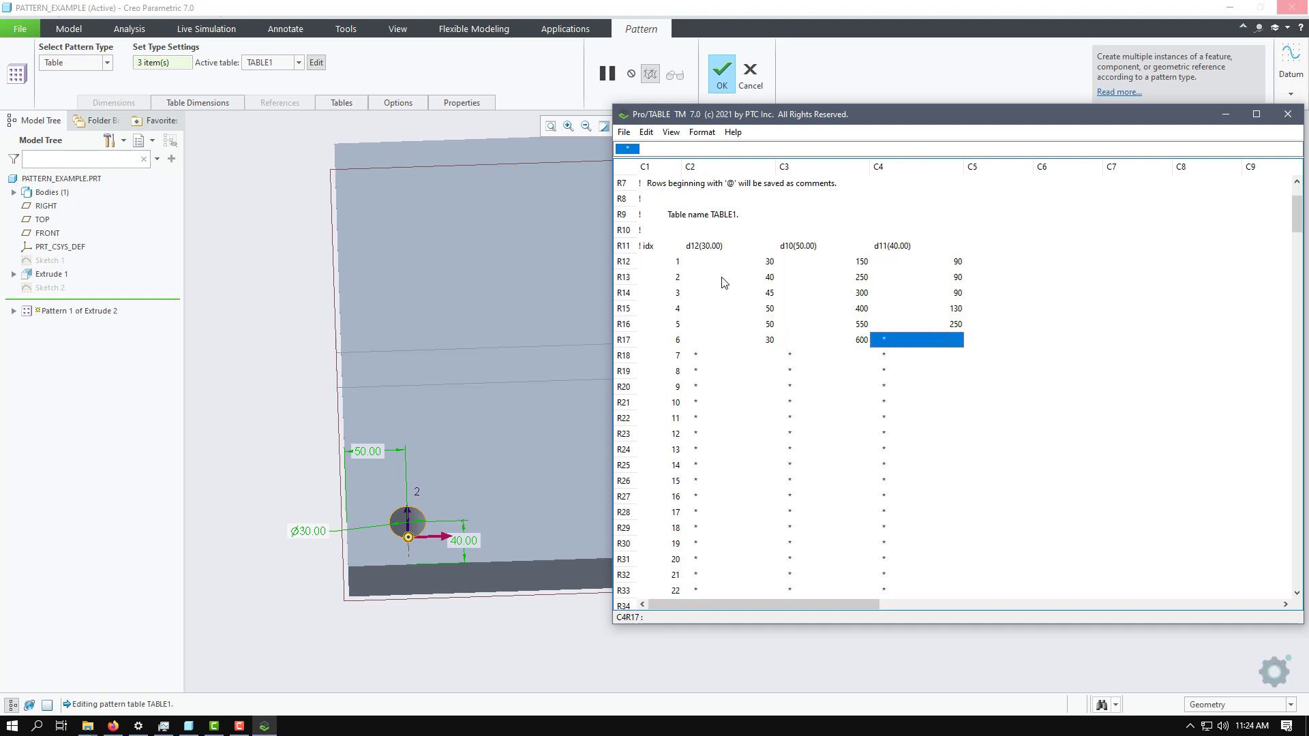
type("300")
Clear the index numbers 7 through 13 from the unused rows of the pattern table
left_click(678, 356)
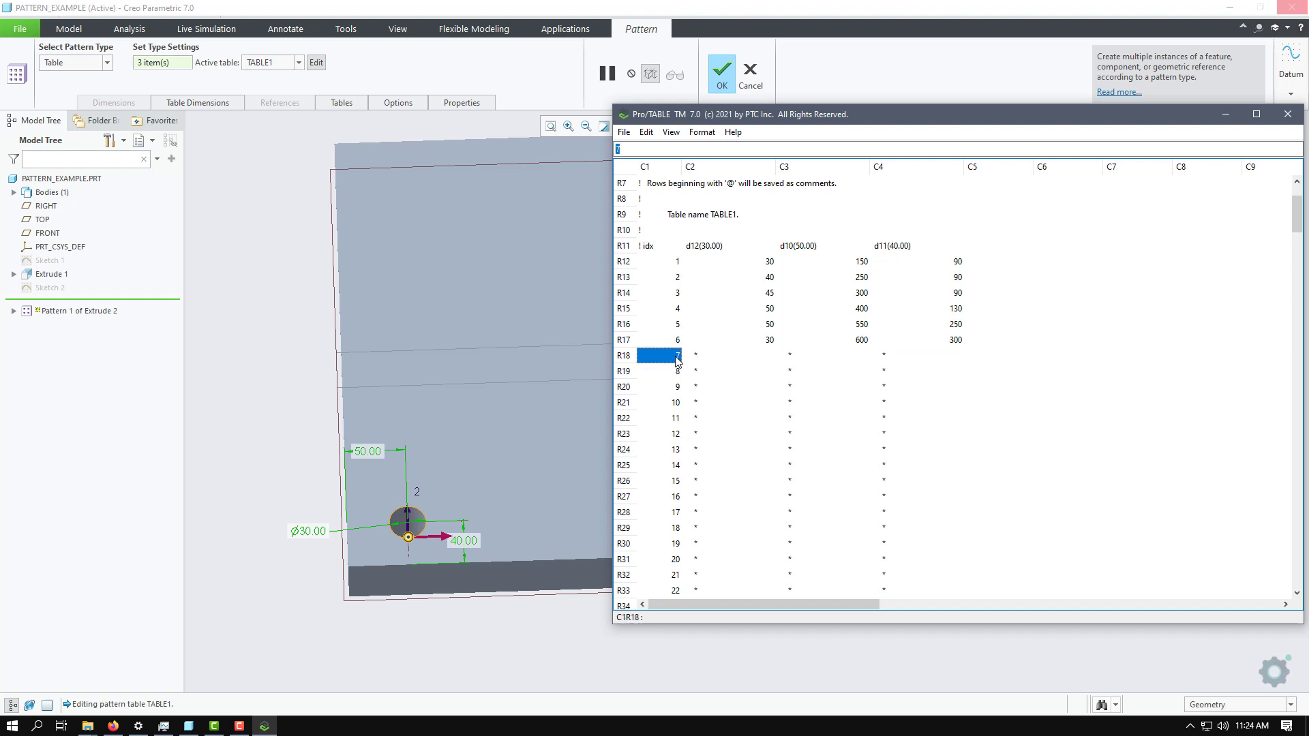
key("Down")
key("Delete")
key("Down")
key("Delete")
key("Down")
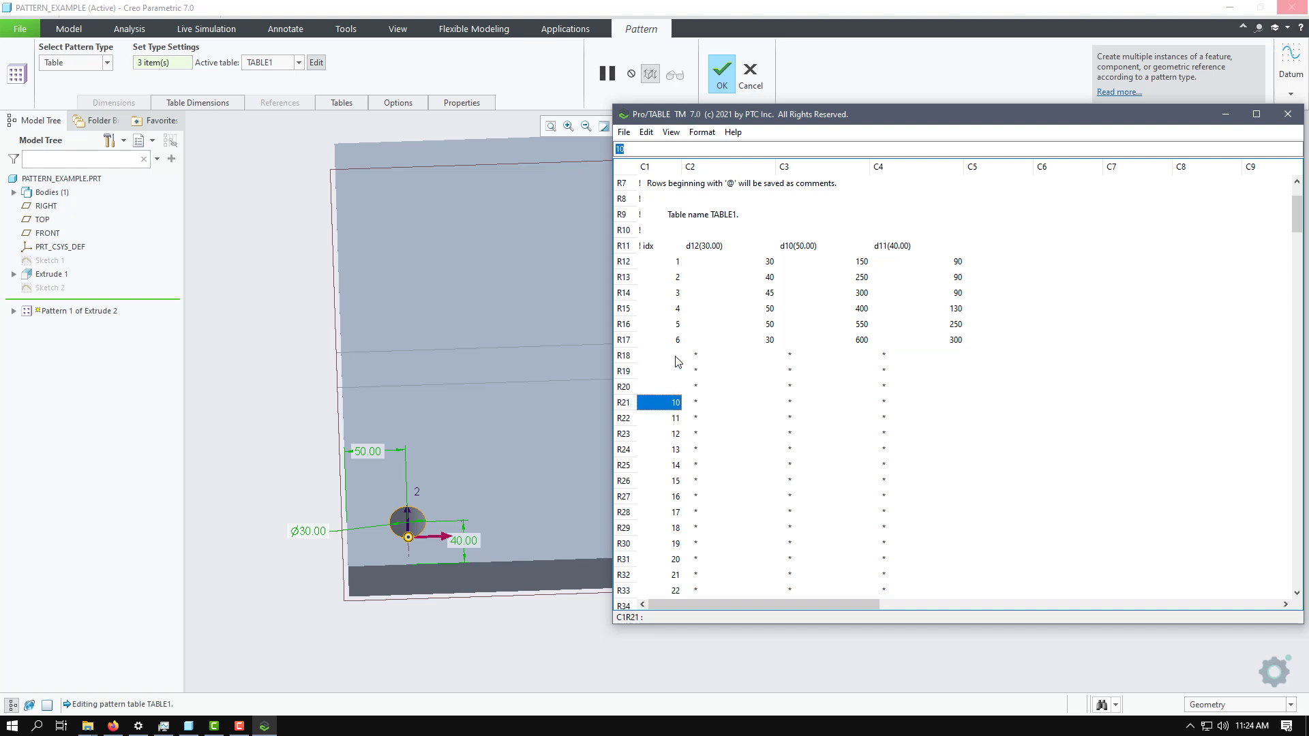
key("Delete")
key("Down")
key("Delete")
key("Down")
key("Delete")
key("Down")
key("Delete")
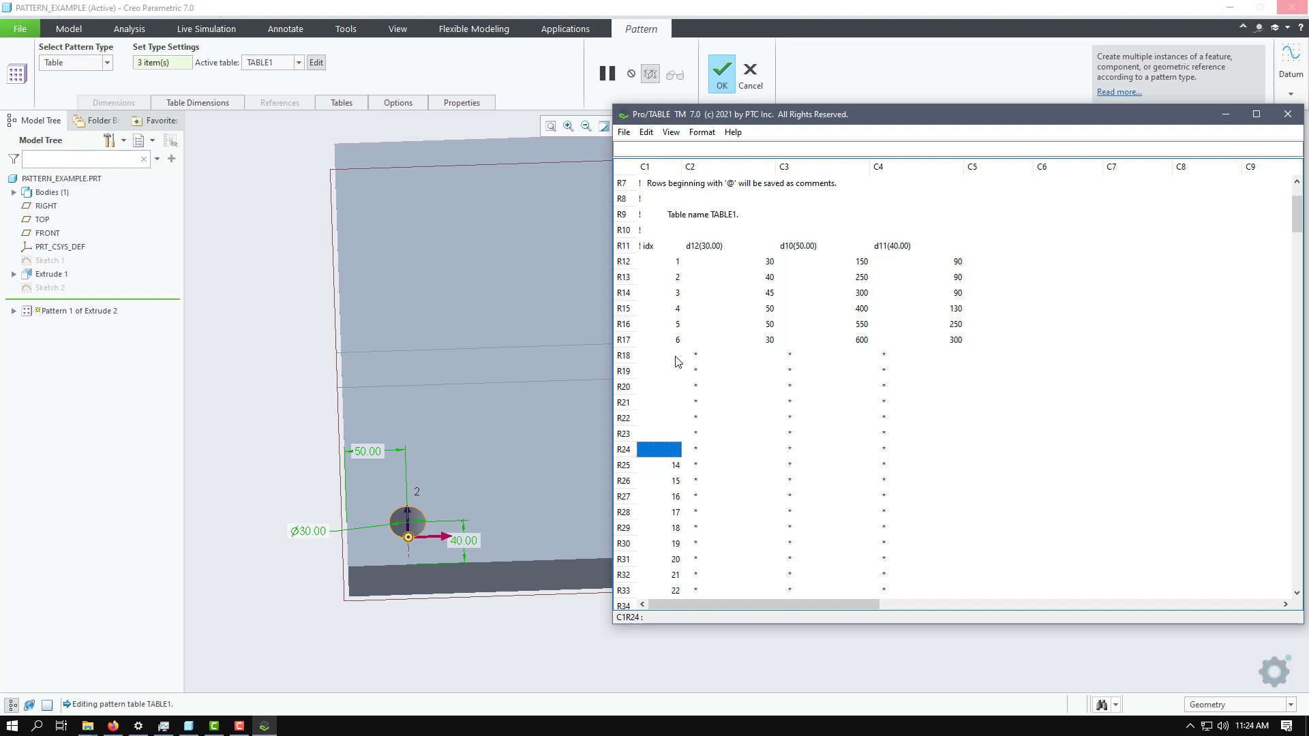
Try to clear rows R24 to R34 across columns C1 to C4 as one block
key("shift+Down")
key("shift+Down")
key("shift+Down")
key("shift+Down")
key("shift+Down")
key("shift+Down")
key("shift+Down")
key("shift+Down")
key("shift+Down")
key("shift+Down")
key("shift+Down")
key("shift+Down")
key("shift+Down")
key("shift+Down")
key("shift+Down")
key("shift+Down")
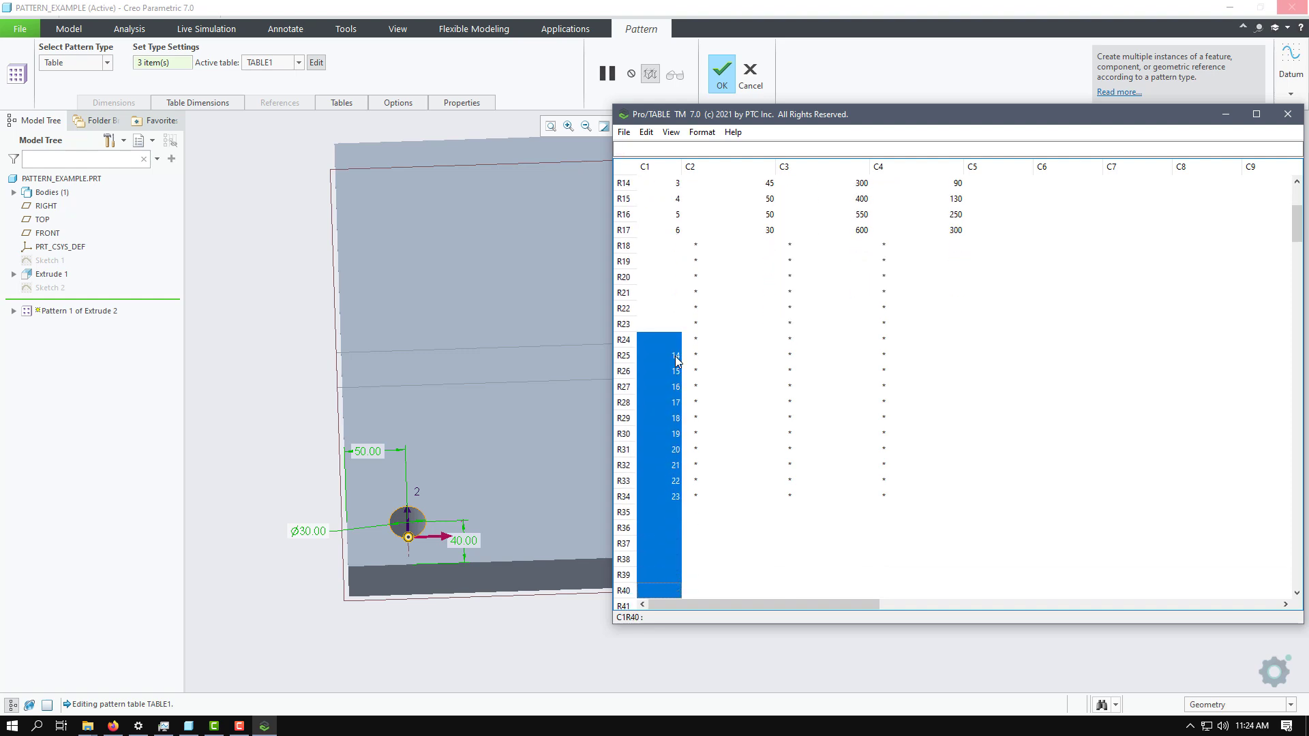
key("shift+Up")
key("shift+Up")
key("shift+Up")
key("shift+Up")
key("shift+Up")
key("shift+Up")
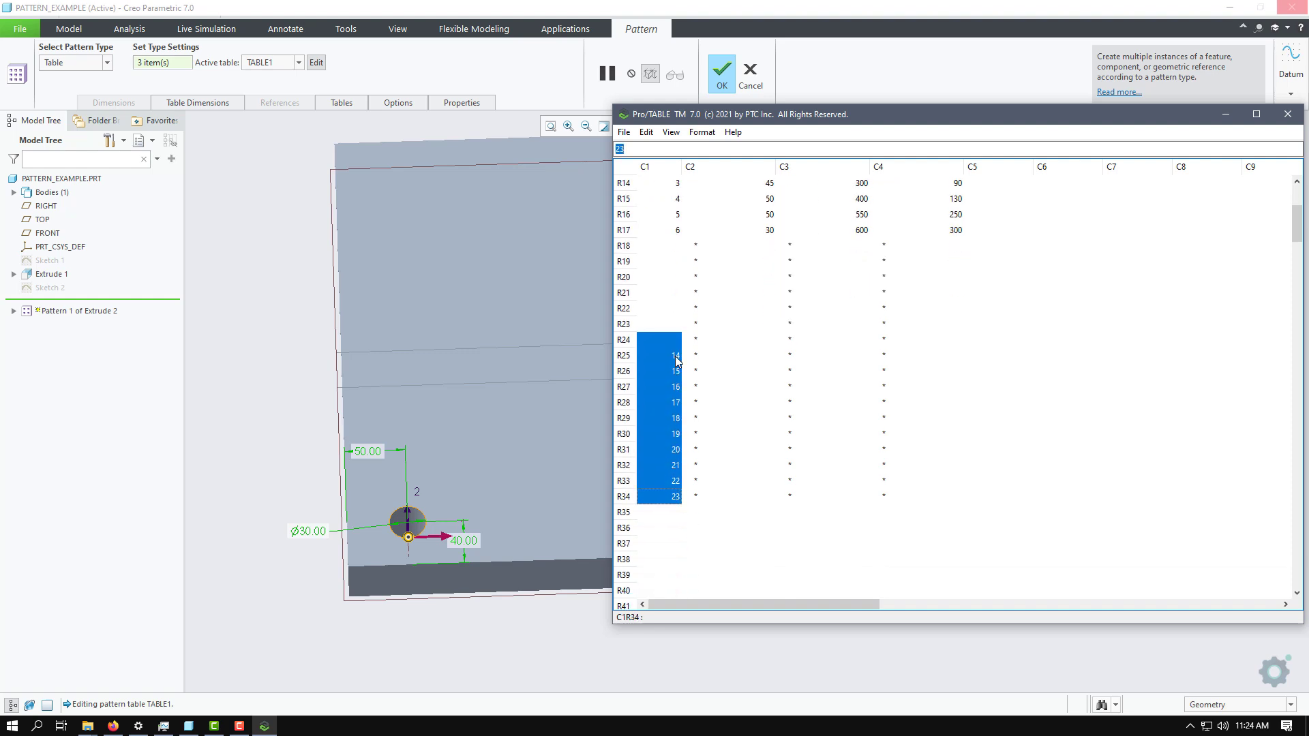
key("shift+Right")
key("shift+Right")
key("shift+Right")
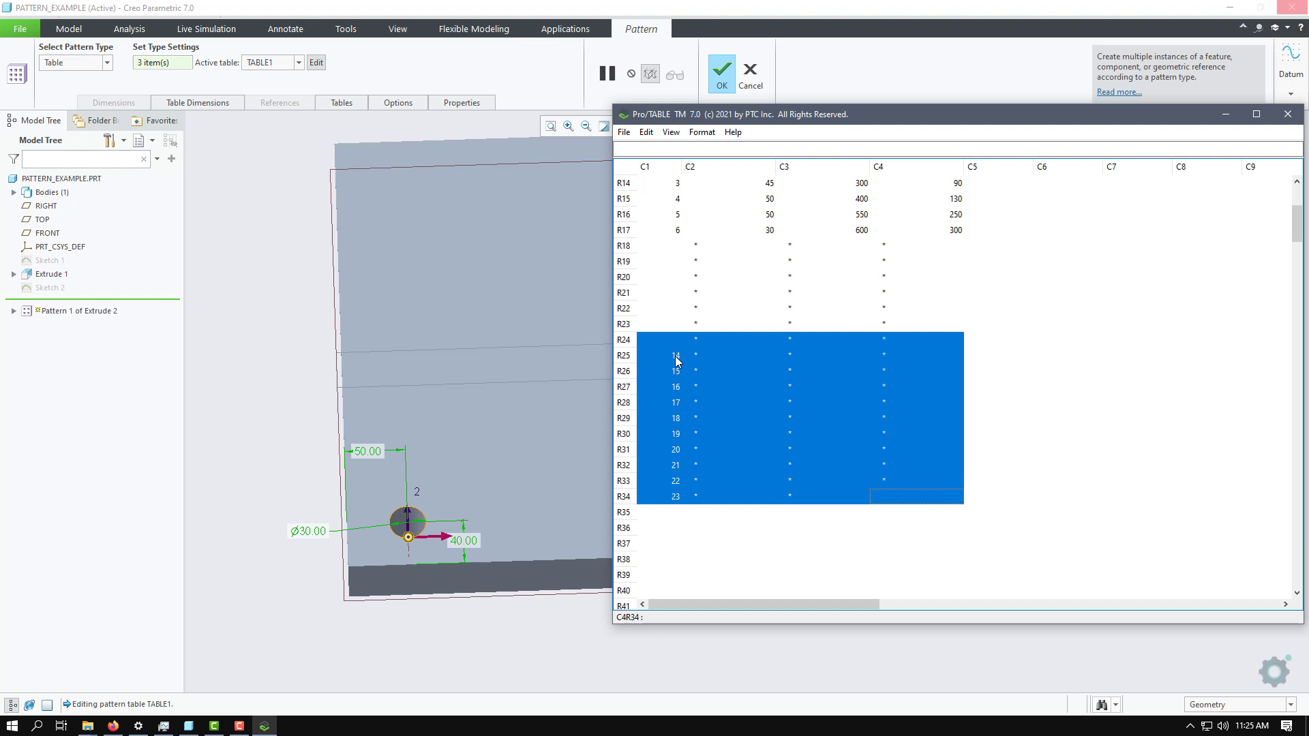
Clear the index numbers 14 through 23 from column C1 of the unused pattern table rows R25 to R34
key("Left")
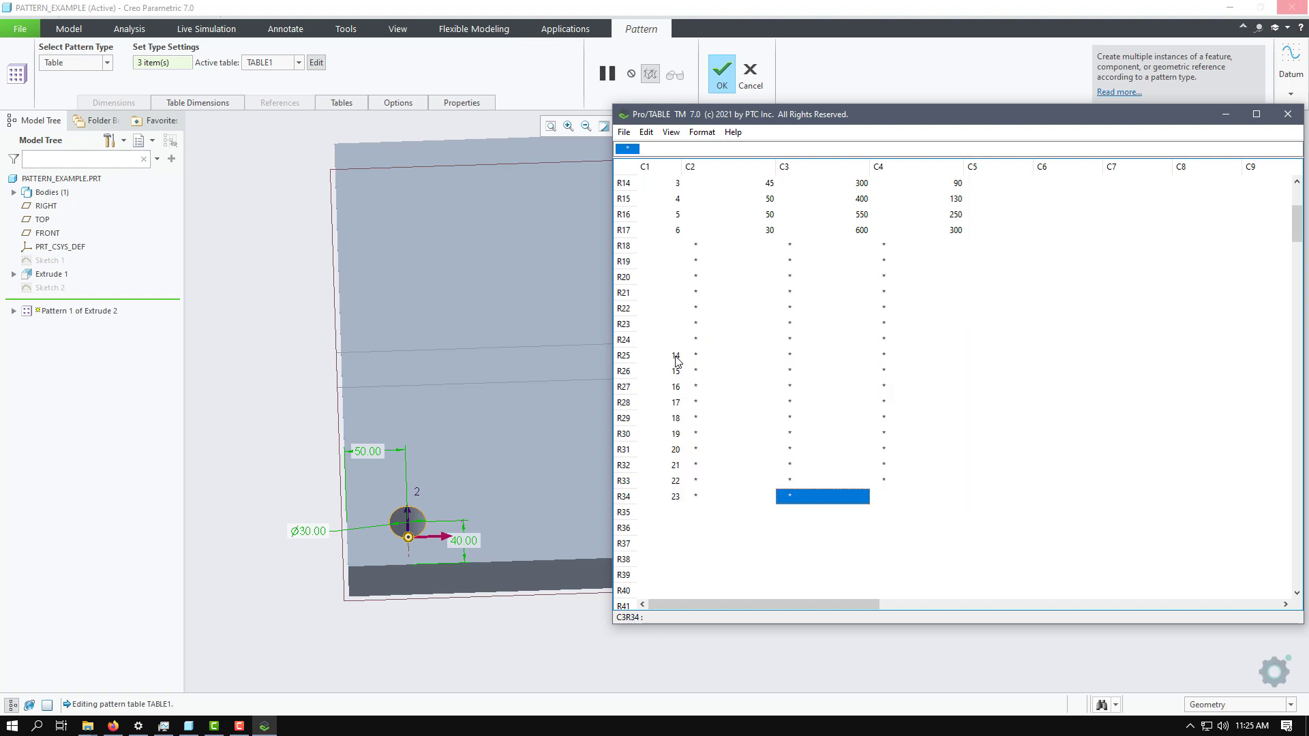
key("Left")
key("Left")
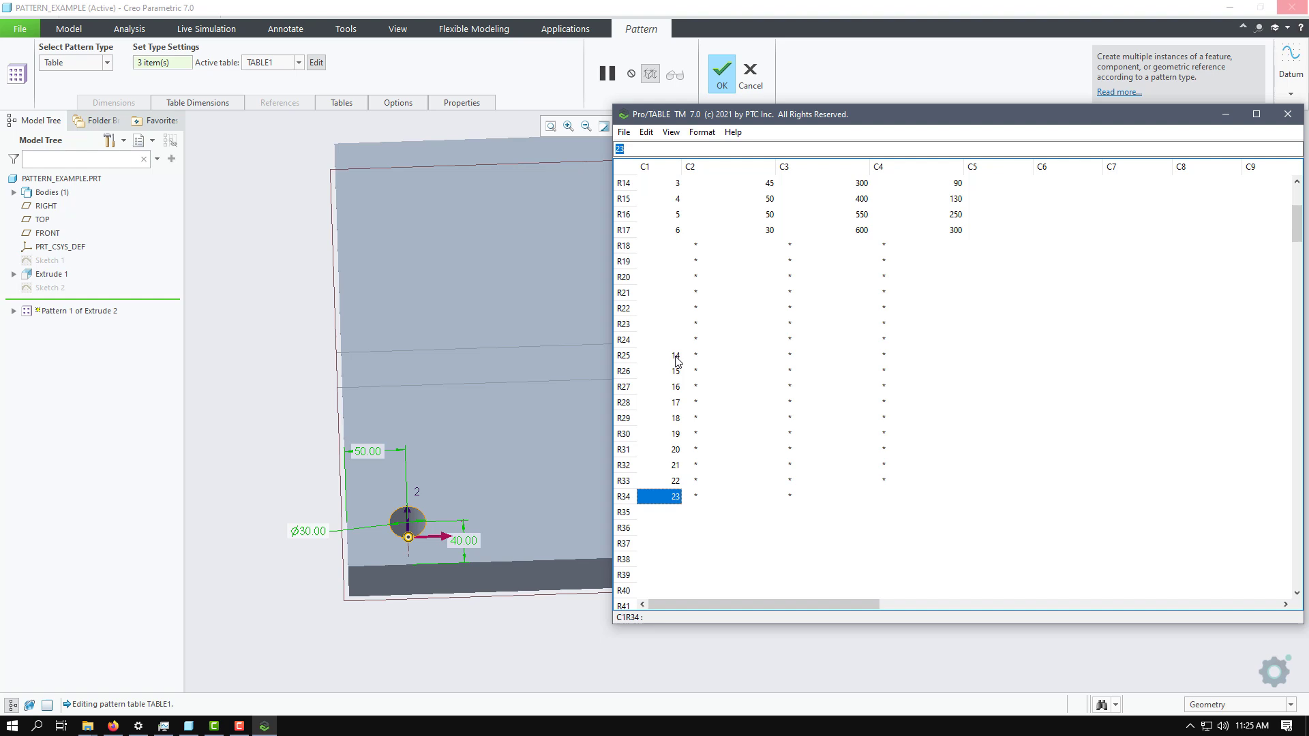
key("Delete")
key("Up")
key("Delete")
key("Up")
key("Delete")
key("Up")
key("Delete")
key("Up")
key("Delete")
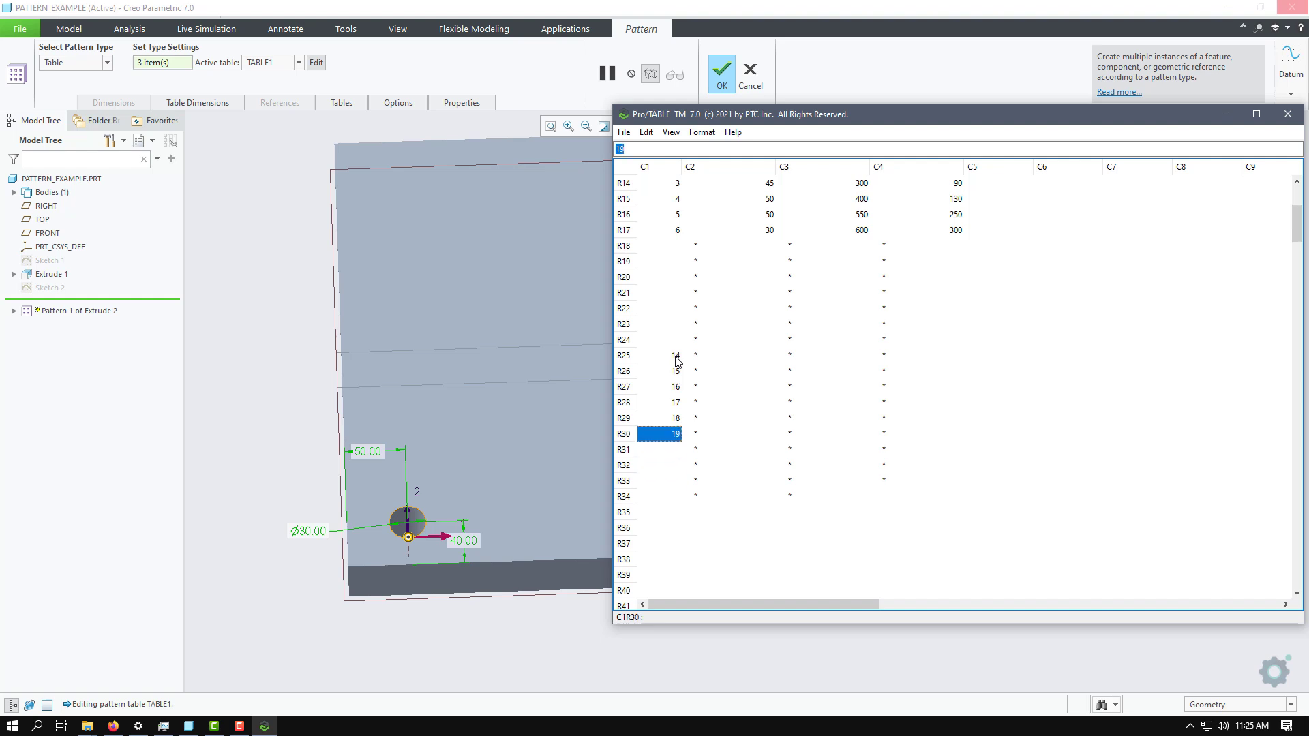
key("Up")
key("Delete")
key("Up")
key("Delete")
key("Up")
key("Delete")
key("Up")
key("Delete")
key("Up")
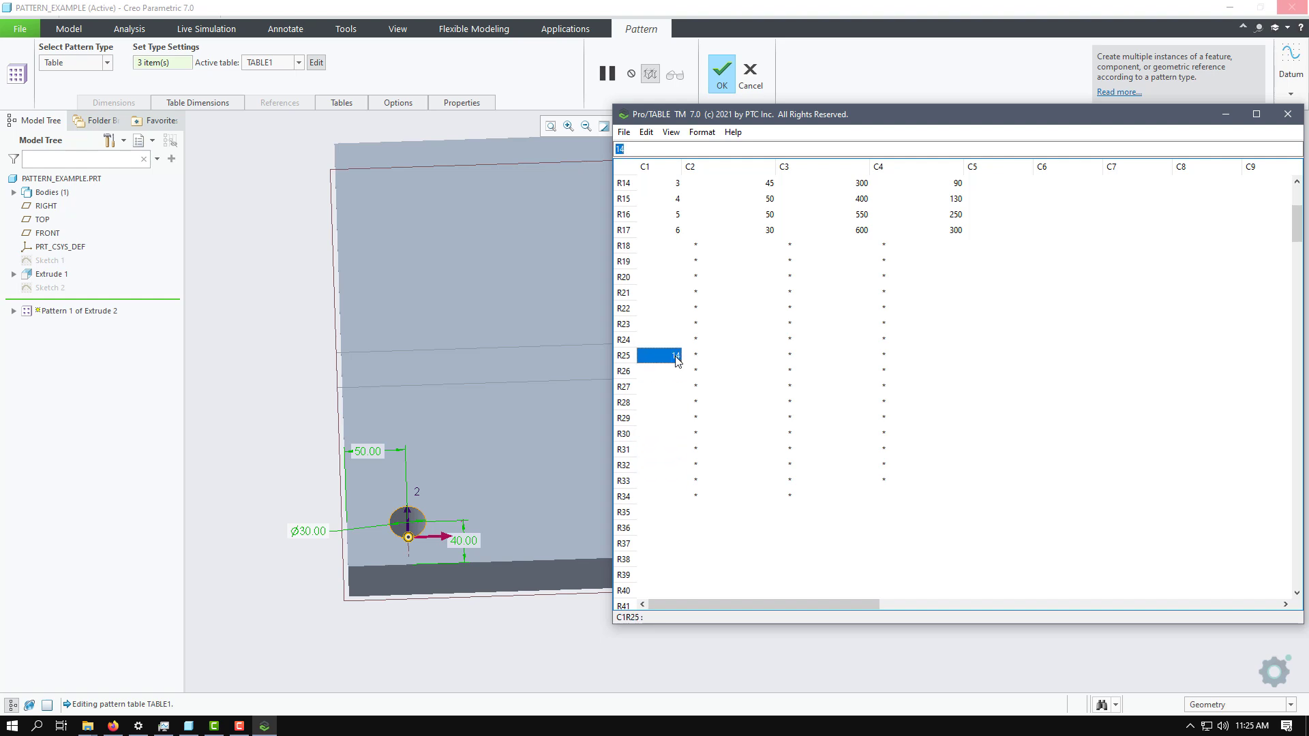
key("Delete")
Try to clear the asterisks in column C2 from row R25 to R30 as one block
key("Right")
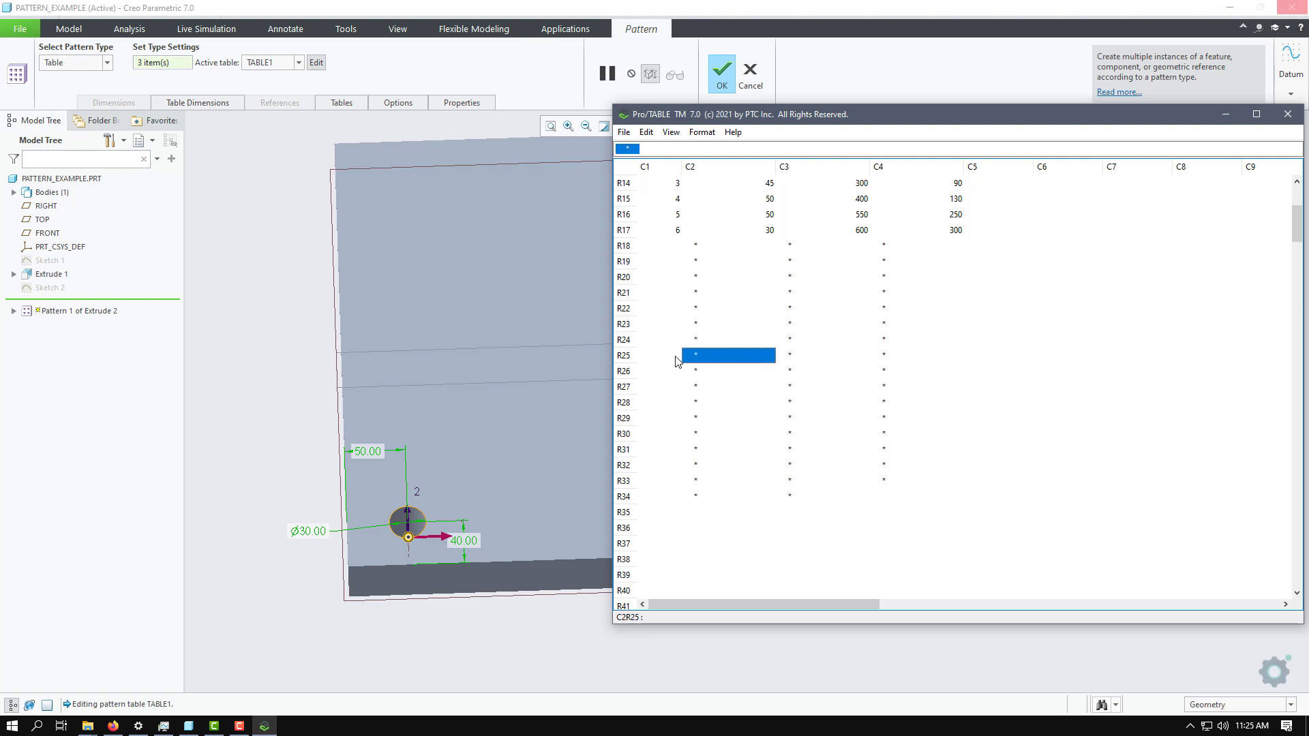
key("shift+Down")
key("shift+Down")
key("shift+Down")
key("shift+Down")
key("shift+Down")
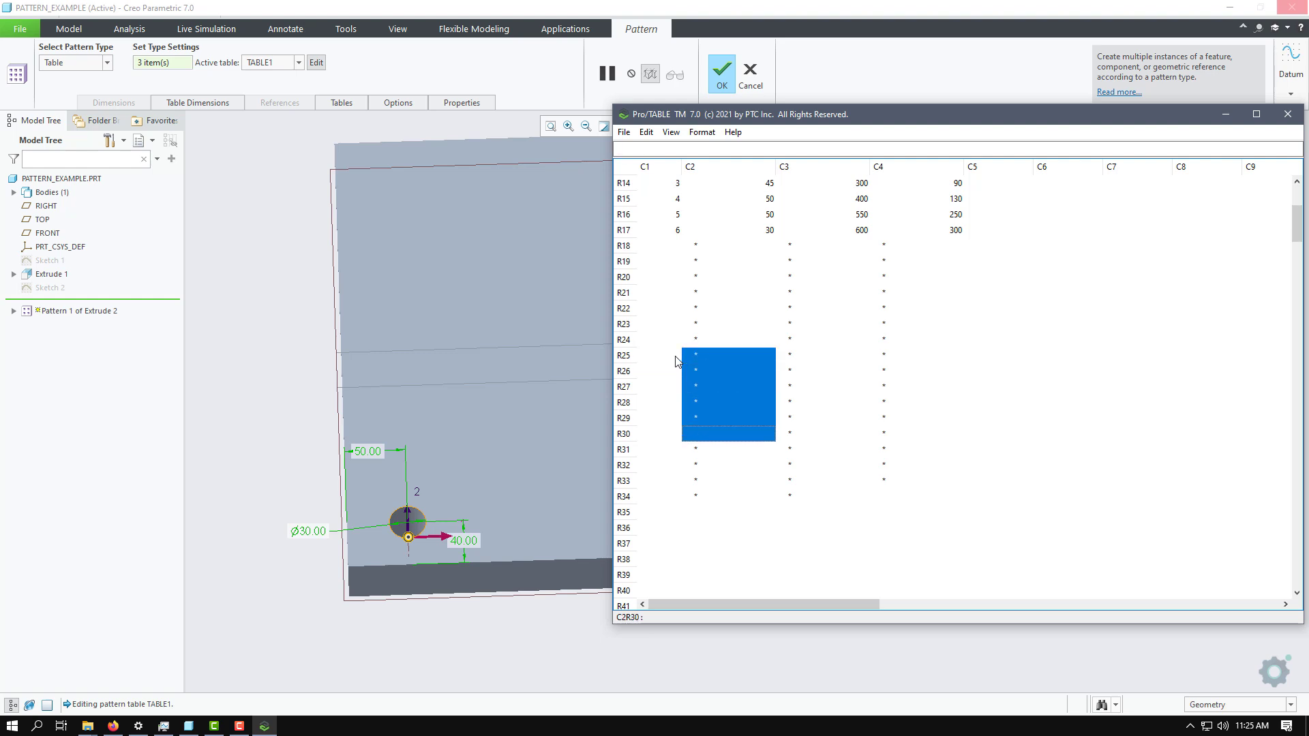
Clear the remaining asterisks in column C2 cell by cell across the unused rows R18 to R34
key("Up")
key("Up")
key("Up")
key("Up")
key("Up")
key("Up")
key("Up")
key("Up")
key("Up")
key("Up")
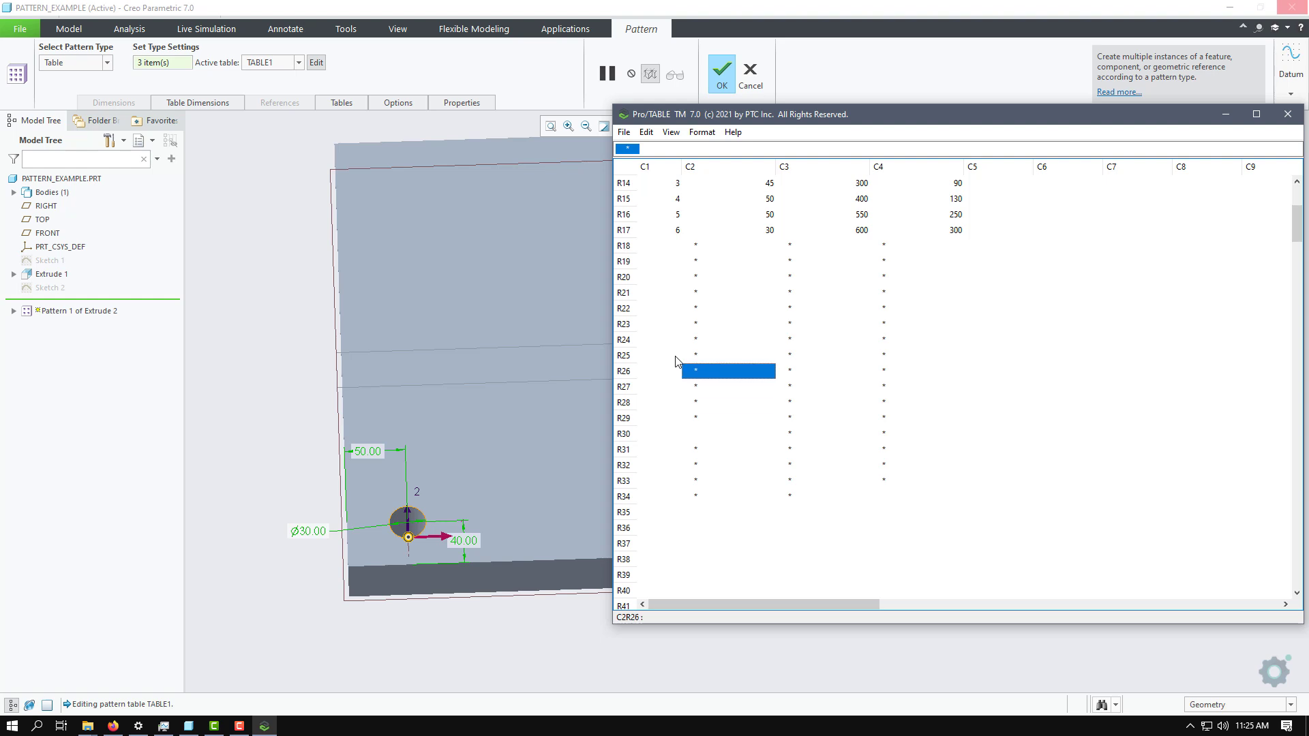
key("Up")
key("Up")
key("Delete")
key("Down")
key("Delete")
key("Down")
key("Delete")
key("Down")
key("Delete")
key("Down")
key("Delete")
key("Down")
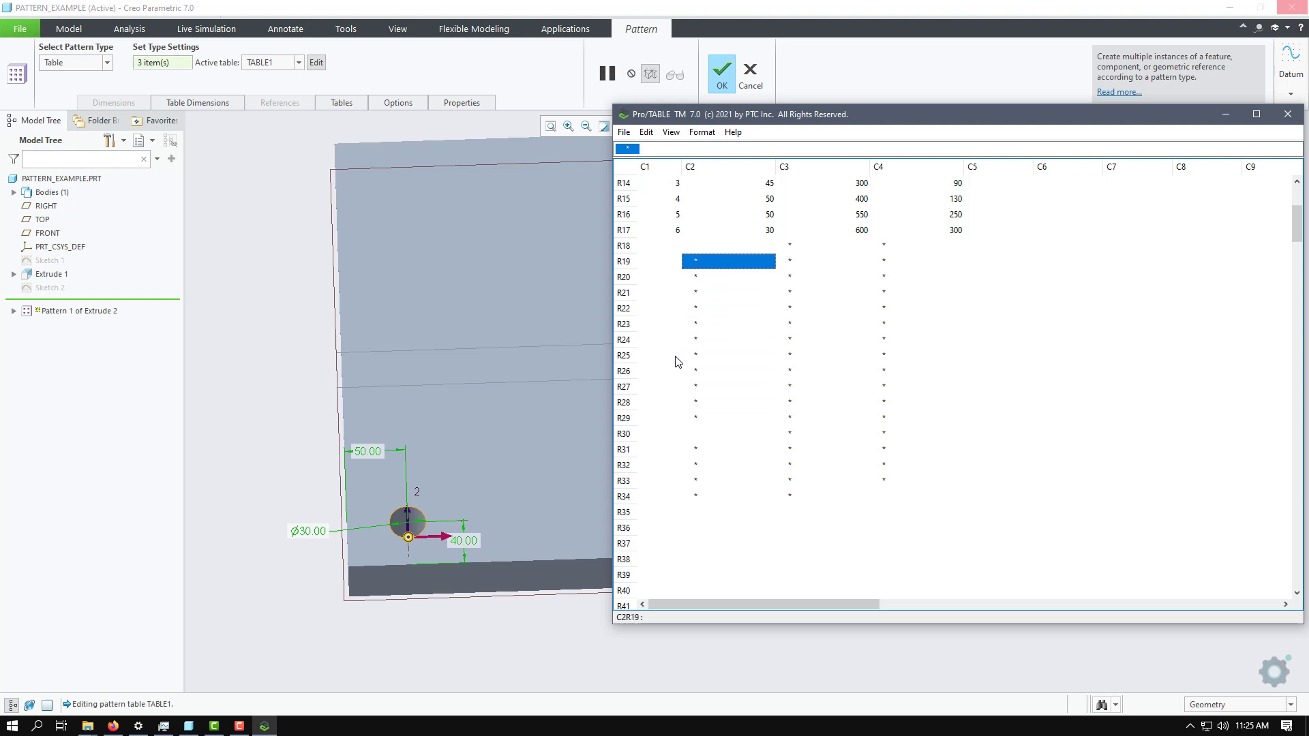
key("Delete")
key("Down")
key("Delete")
key("Down")
key("Down")
key("Delete")
key("Down")
key("Delete")
key("Down")
key("Delete")
key("Down")
key("Delete")
key("Down")
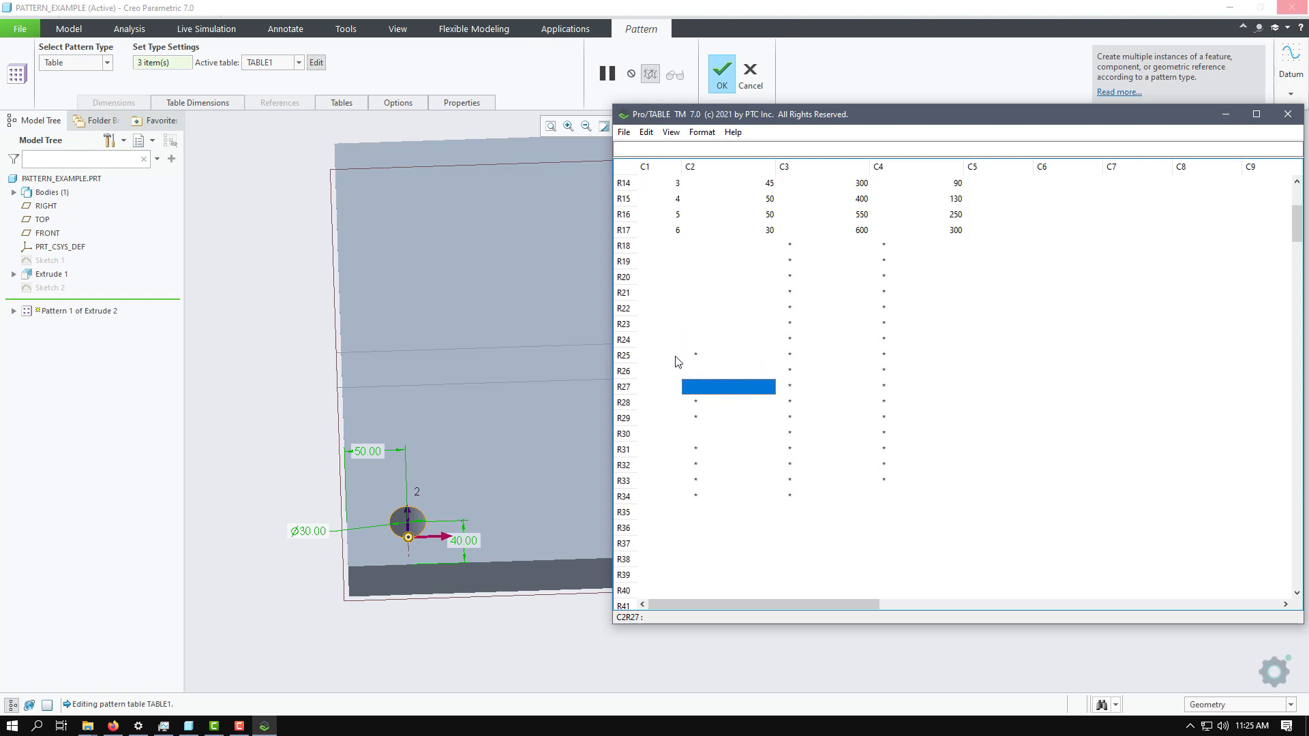
key("Up")
key("Up")
key("Up")
key("Up")
key("Up")
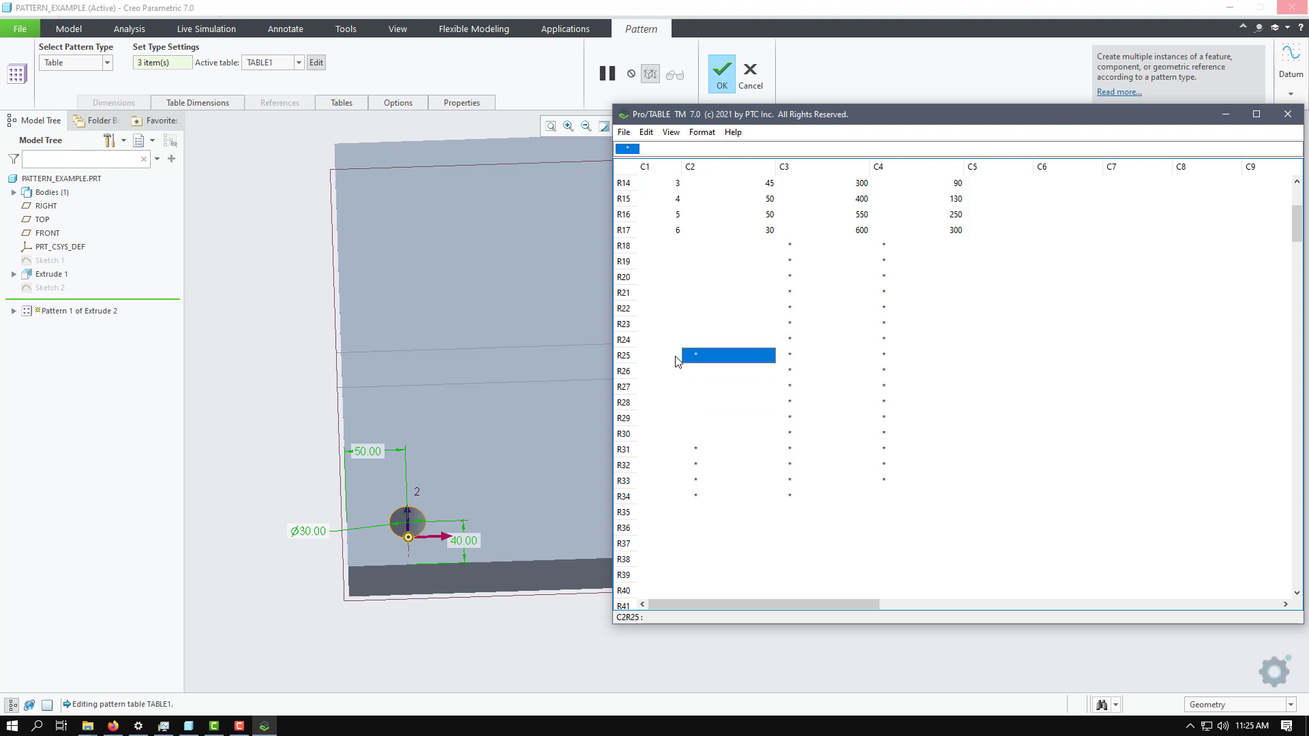
key("Delete")
key("Down")
key("Down")
key("Down")
key("Down")
key("Down")
key("Down")
key("Delete")
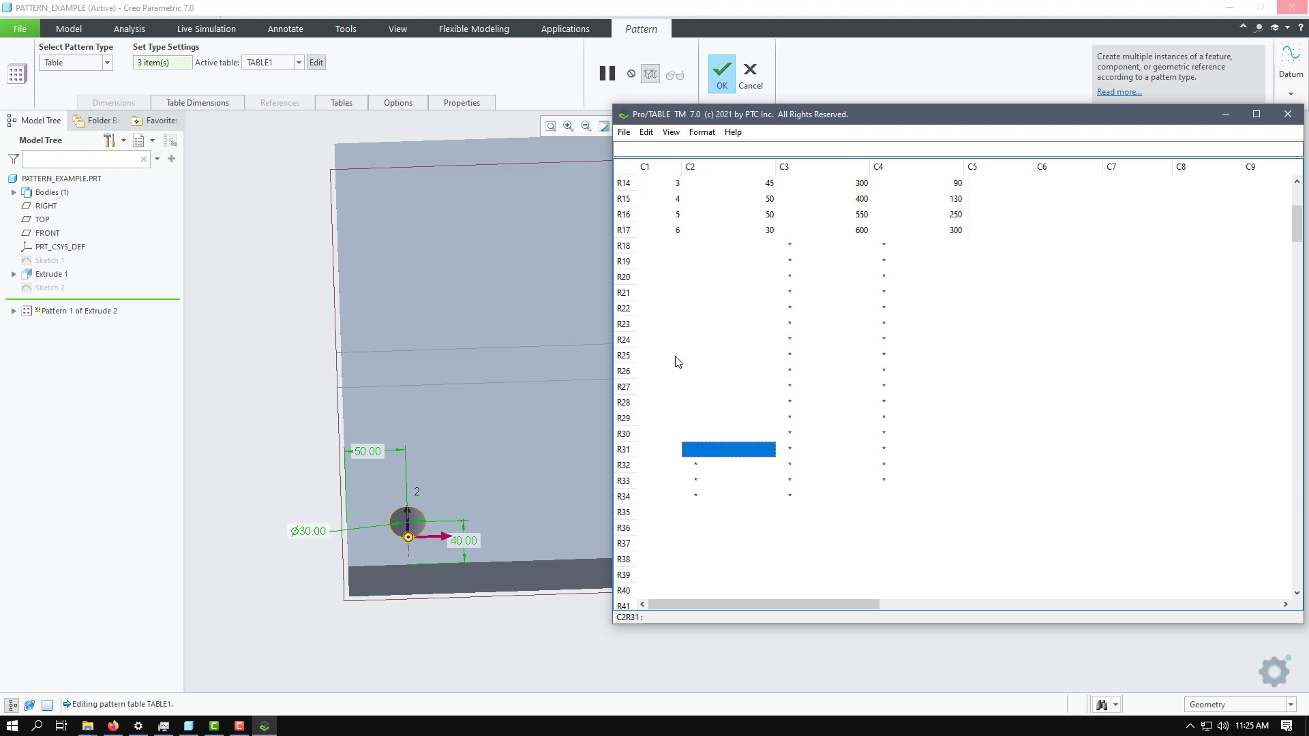
key("Down")
key("Delete")
key("Down")
key("Delete")
key("Down")
key("Delete")
Clear the asterisks in column C3 cell by cell from row R34 up to R18
key("Right")
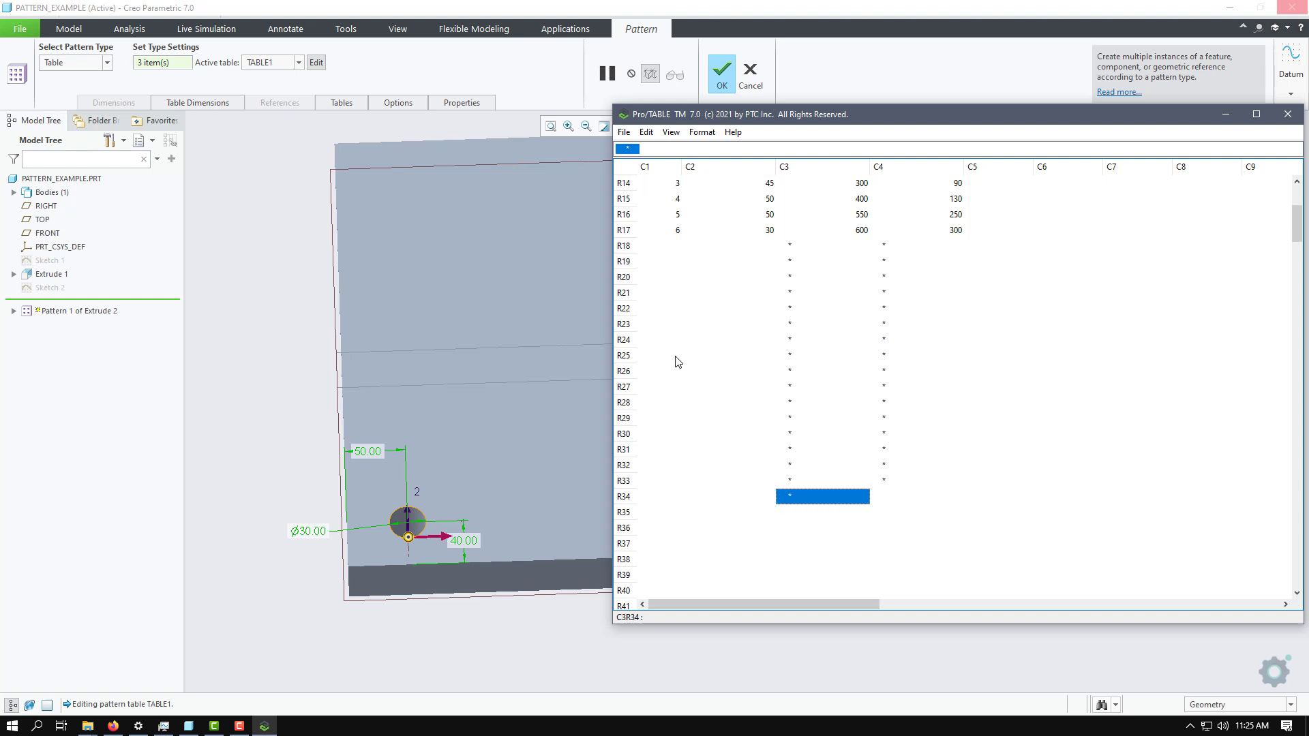
key("Delete")
key("Up")
key("Delete")
key("Up")
key("Delete")
key("Up")
key("Delete")
key("Up")
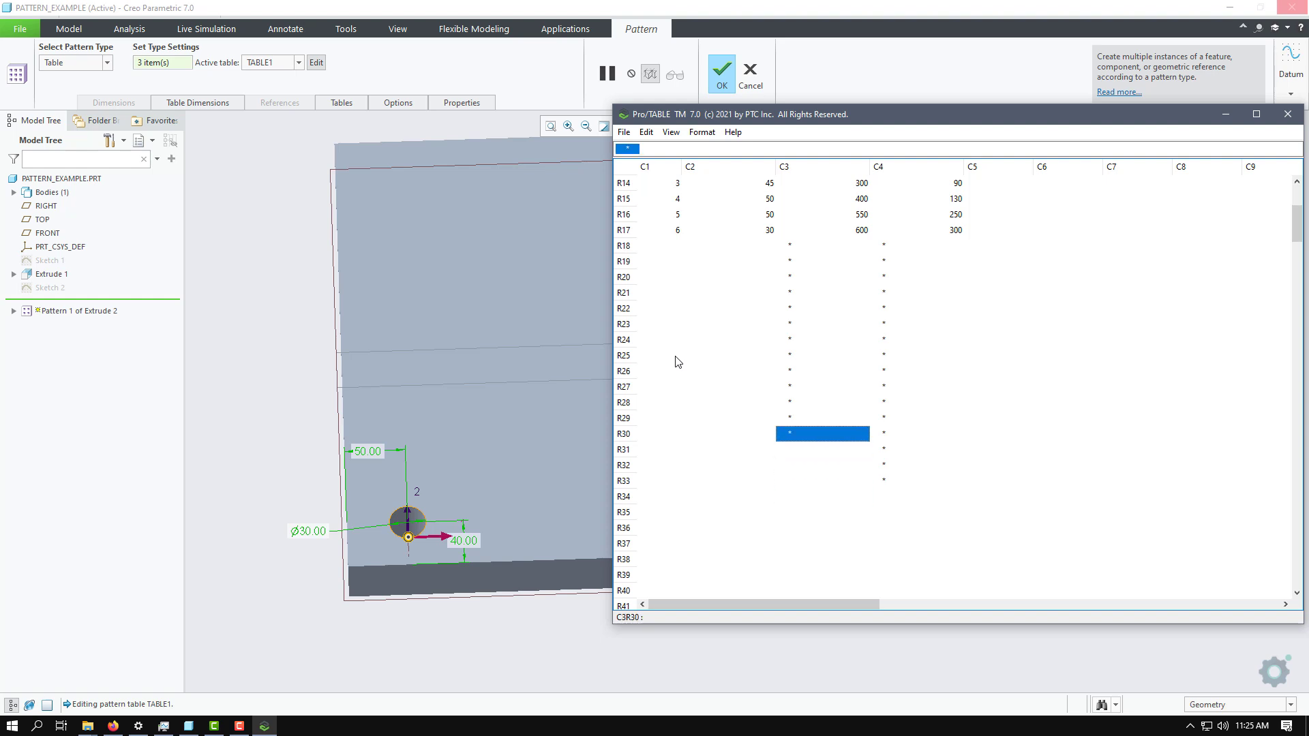
key("Delete")
key("Up")
key("Delete")
key("Up")
key("Delete")
key("Up")
key("Delete")
key("Up")
key("Delete")
key("Up")
key("Delete")
key("Up")
key("Delete")
key("Up")
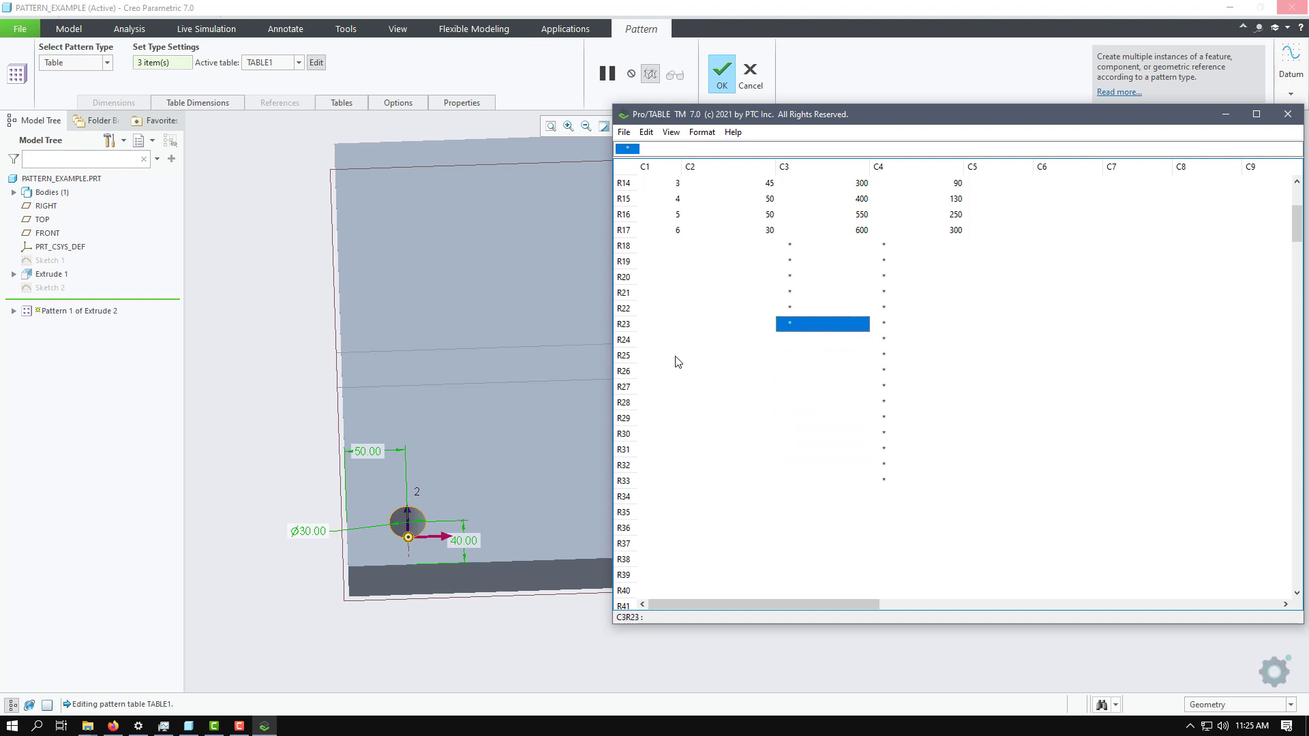
key("Delete")
key("Up")
key("Delete")
key("Up")
key("Delete")
key("Up")
key("Delete")
key("Up")
key("Delete")
key("Up")
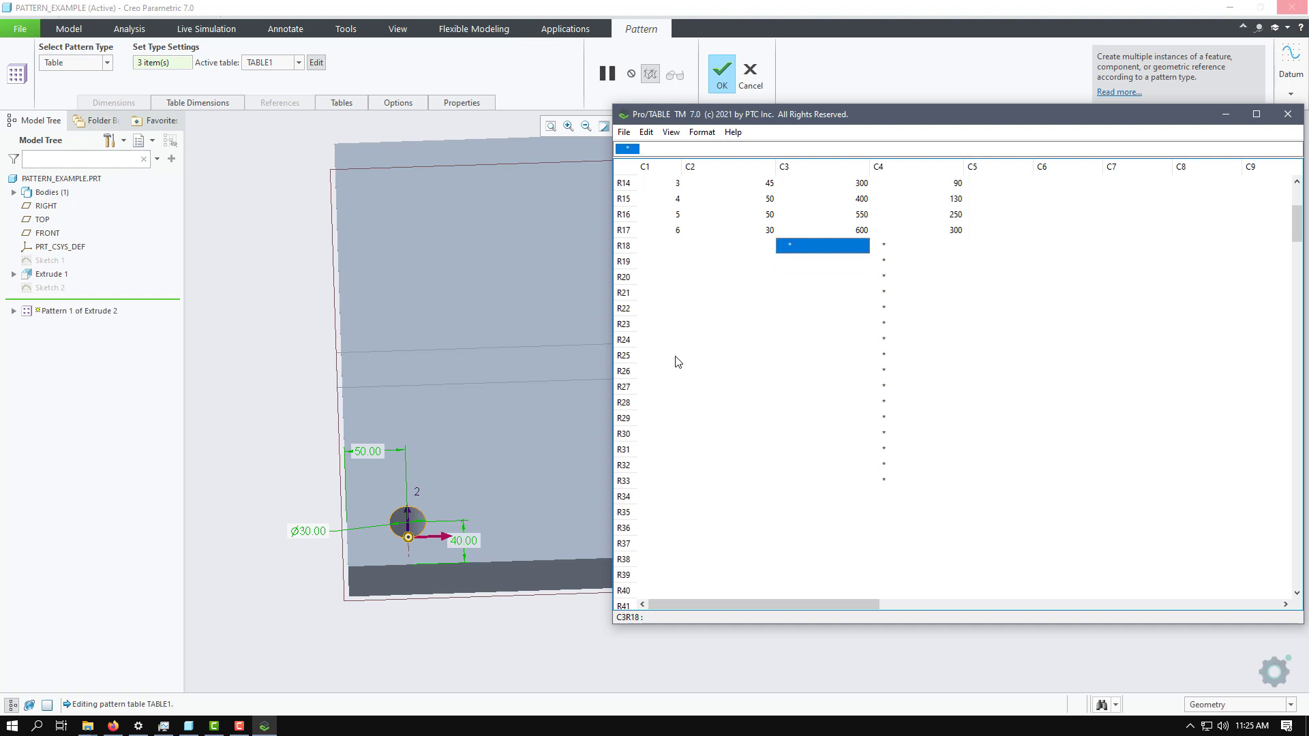
key("Delete")
Clear the asterisks in column C4 cell by cell from row R18 down to R33
key("Right")
key("Delete")
key("Down")
key("Delete")
key("Down")
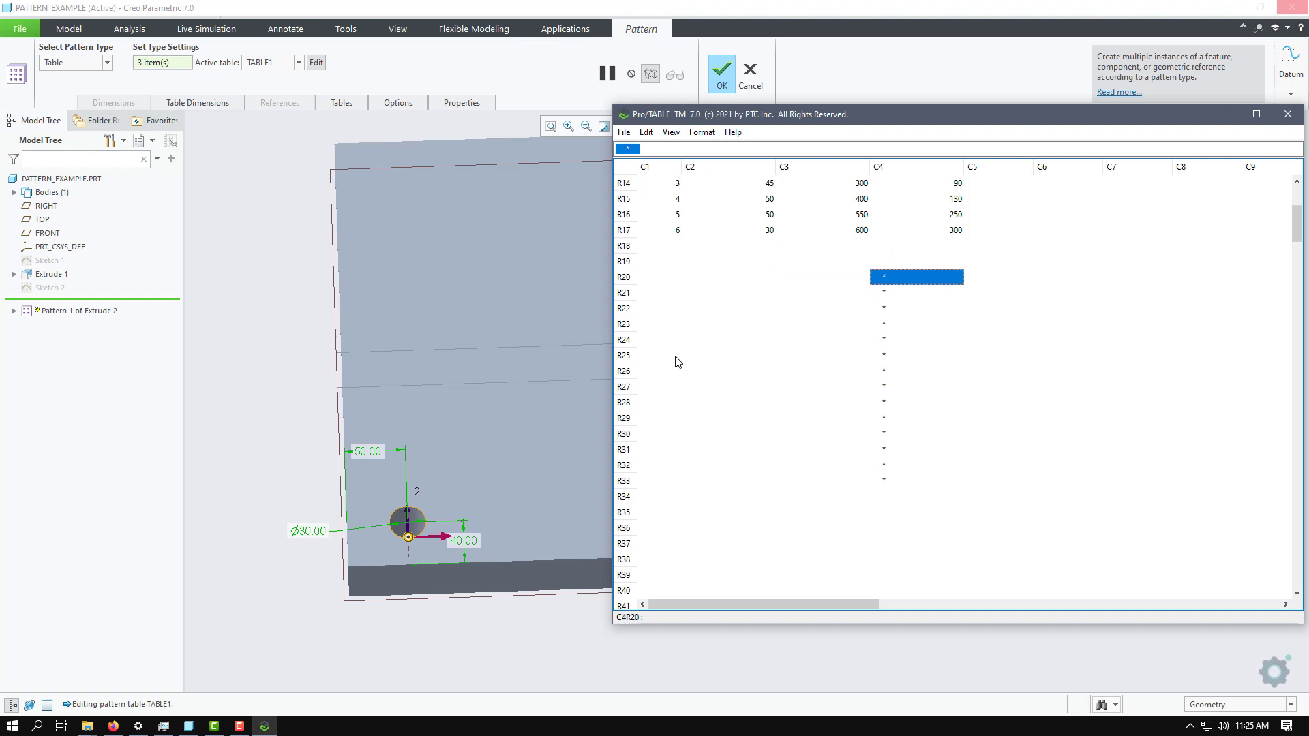
key("Delete")
key("Down")
key("Delete")
key("Down")
key("Delete")
key("Down")
key("Delete")
key("Down")
key("Delete")
key("Down")
key("Delete")
key("Down")
key("Delete")
key("Down")
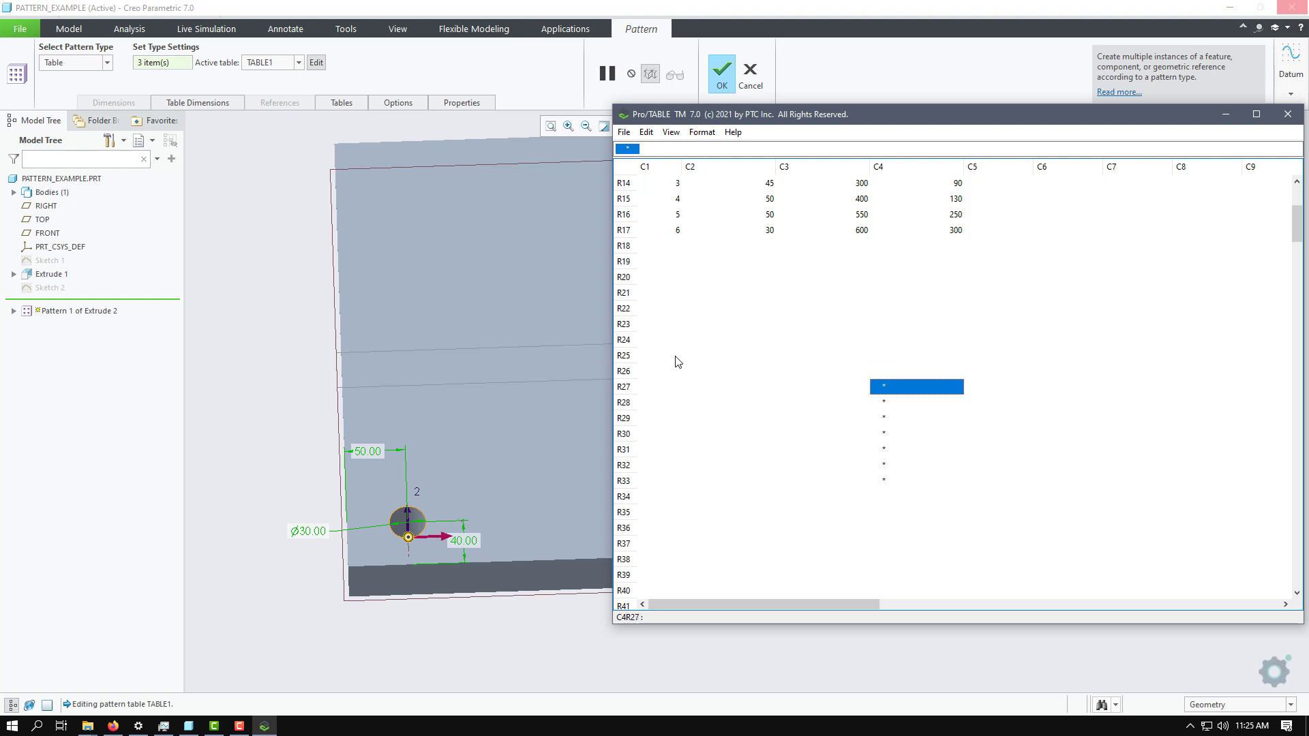
key("Delete")
key("Down")
key("Delete")
key("Down")
key("Delete")
key("Down")
key("Delete")
key("Down")
key("Delete")
key("Down")
key("Delete")
key("Down")
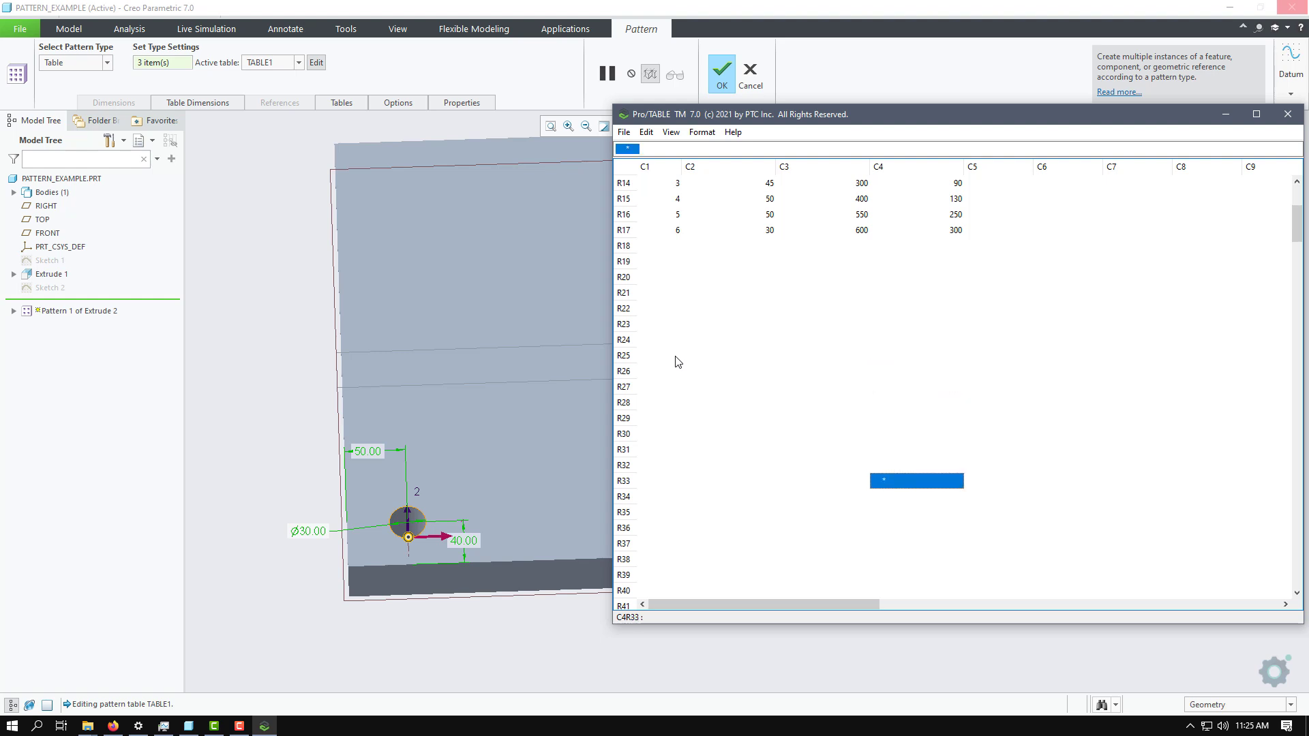
key("Delete")
key("Up")
key("Up")
key("Up")
key("Up")
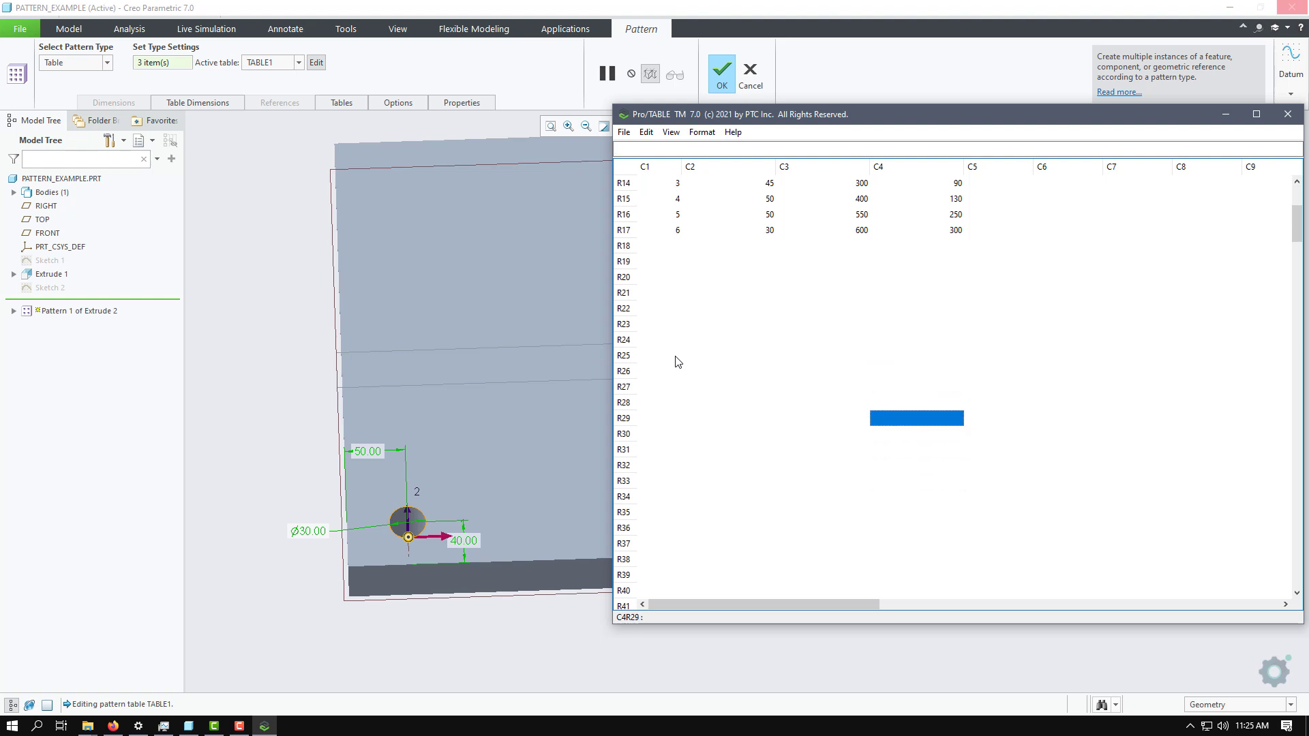
Examine the cleaned unused rows of TABLE1 in column C4 for leftover entries, working back up to row R12
key("Up")
key("Up")
key("Up")
key("Up")
key("Up")
key("Up")
key("Up")
key("Up")
key("Up")
key("Up")
key("Up")
key("Up")
key("Up")
key("Up")
key("Up")
key("Up")
key("Up")
key("Up")
key("Up")
key("Up")
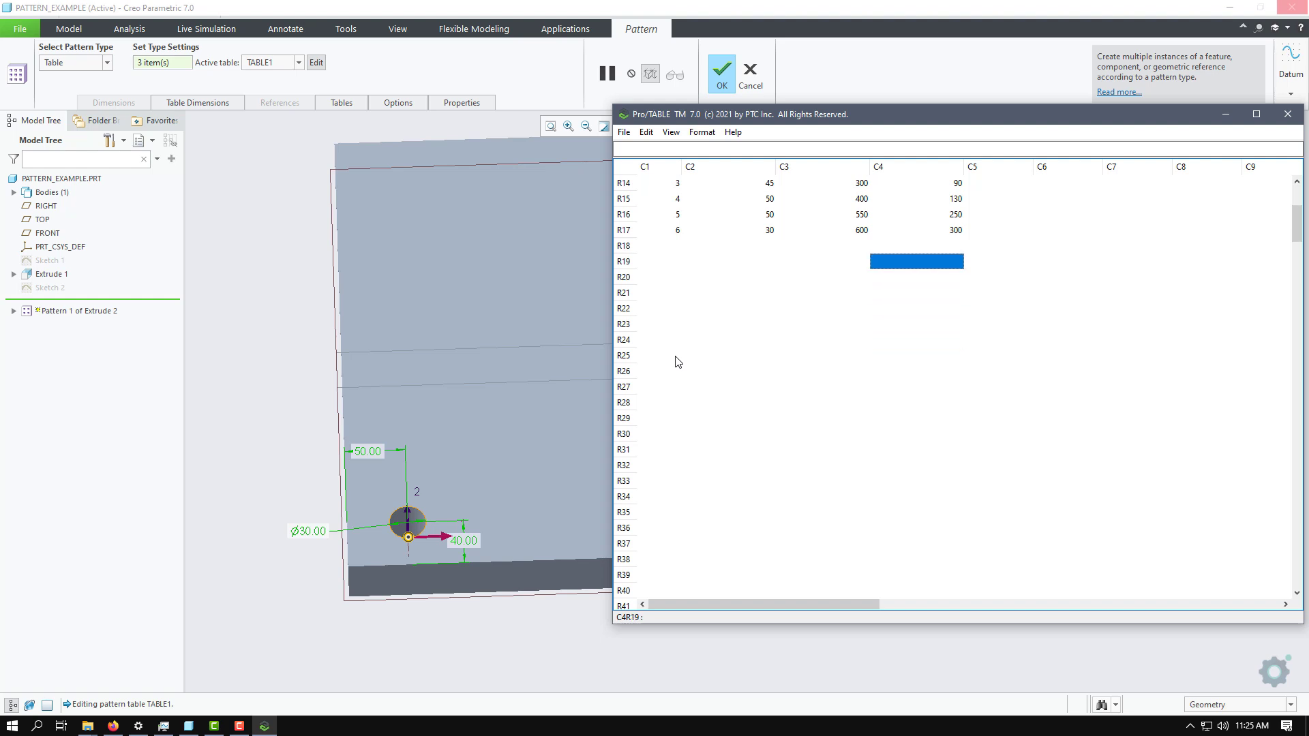
key("Down")
key("Down")
key("Down")
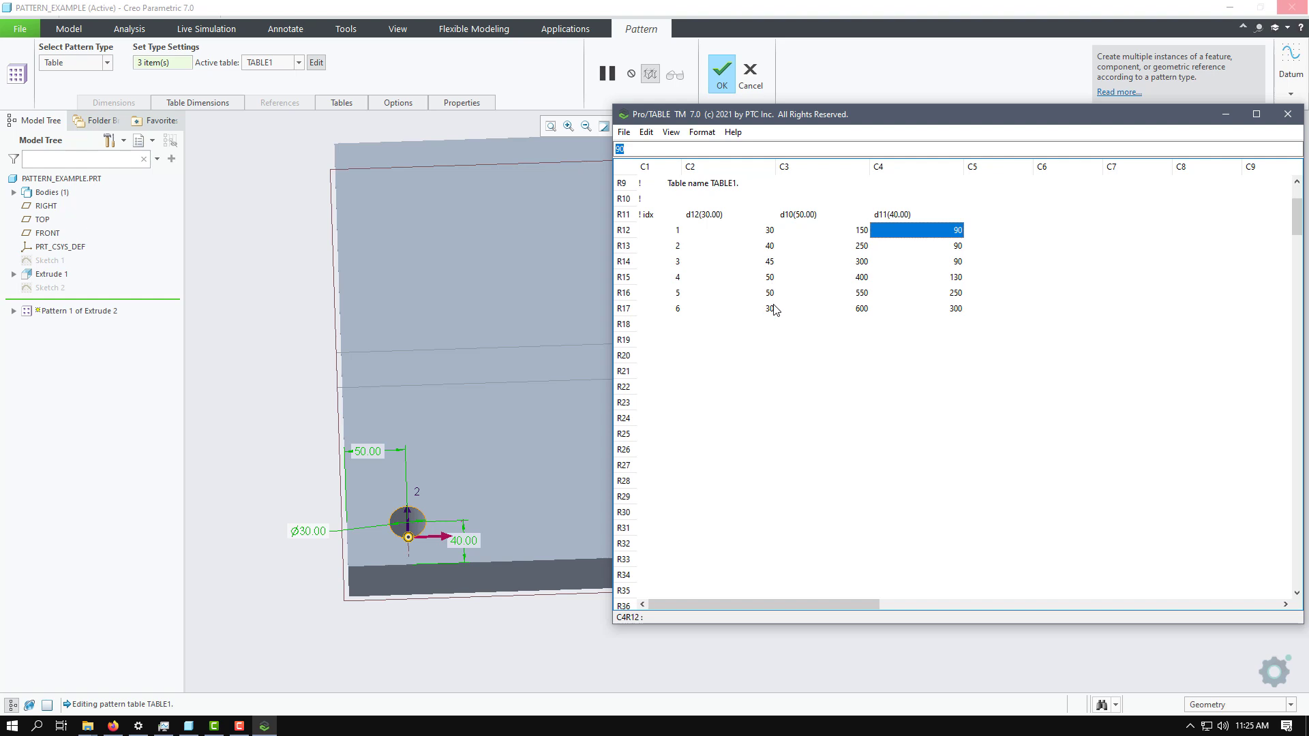
Exit the pattern table with its edits saved and complete the table pattern of the hole
left_click_drag(855, 120, 709, 112)
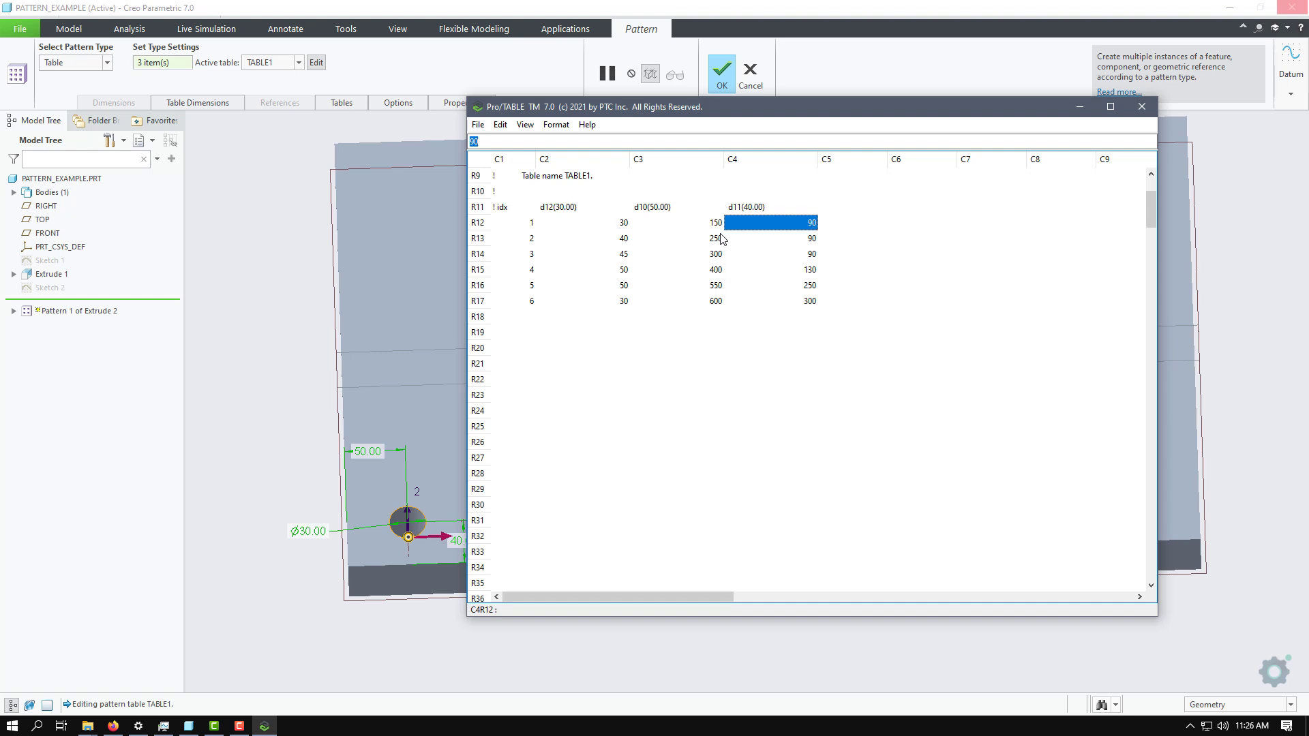
left_click(478, 125)
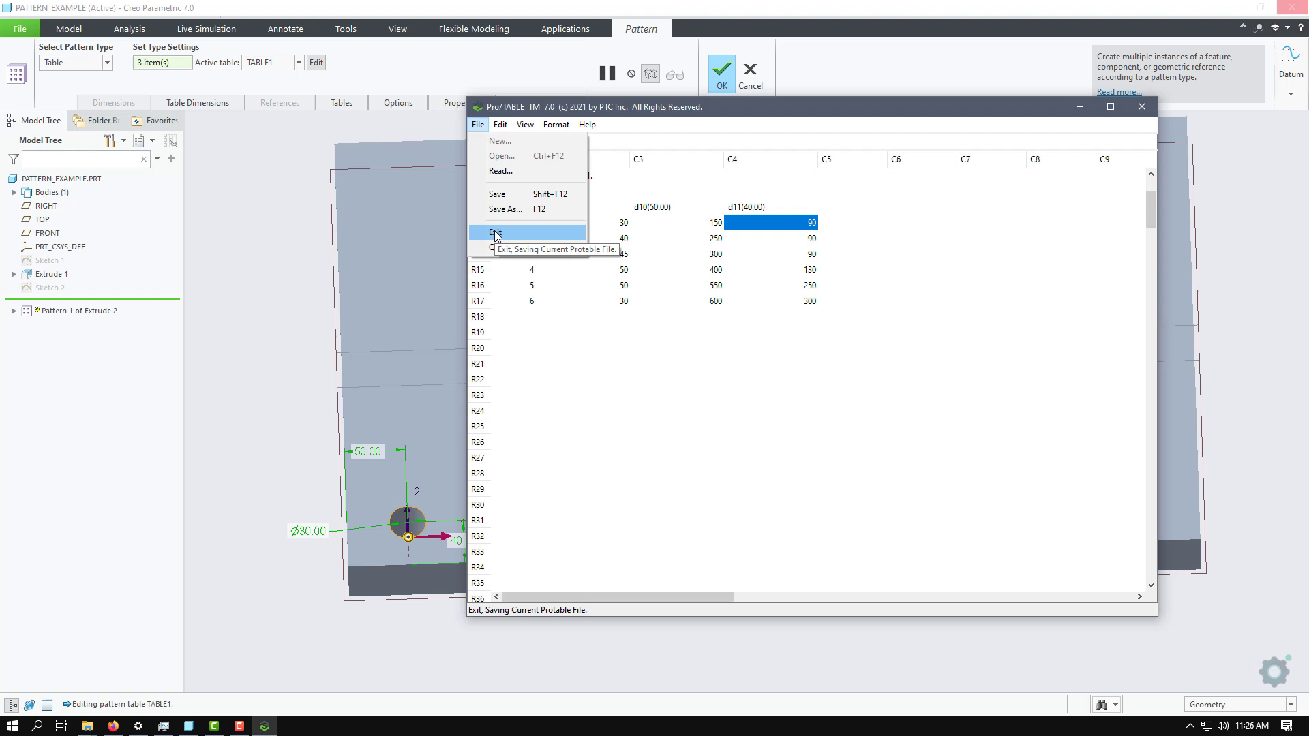
left_click(495, 234)
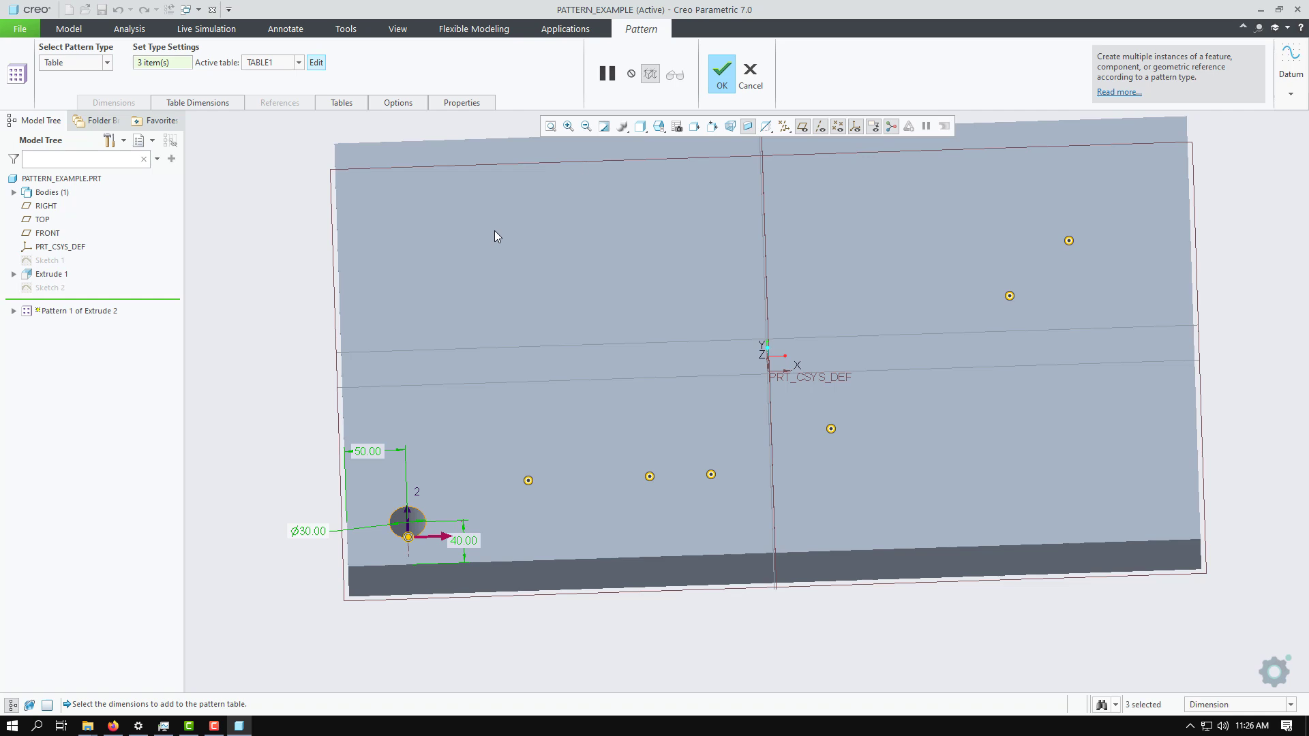
middle_click_drag(407, 251, 400, 283)
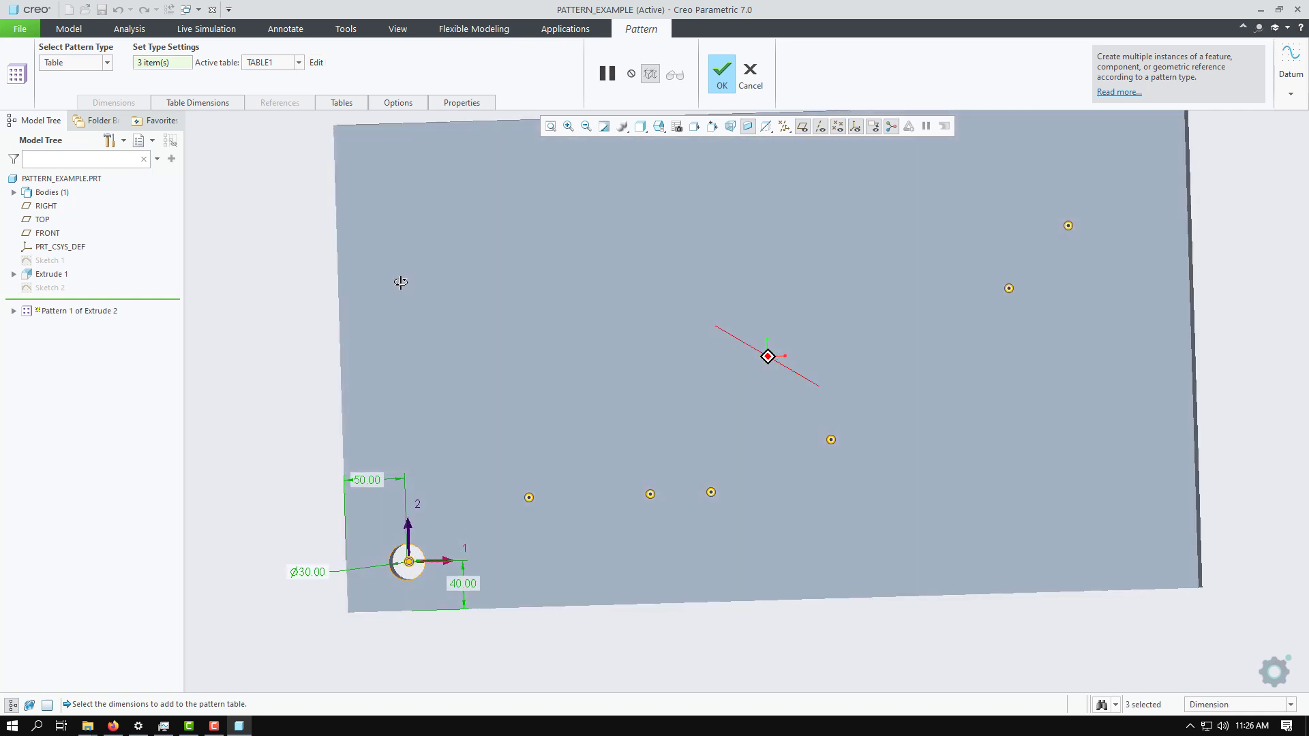
scroll(505, 599, "up", 1)
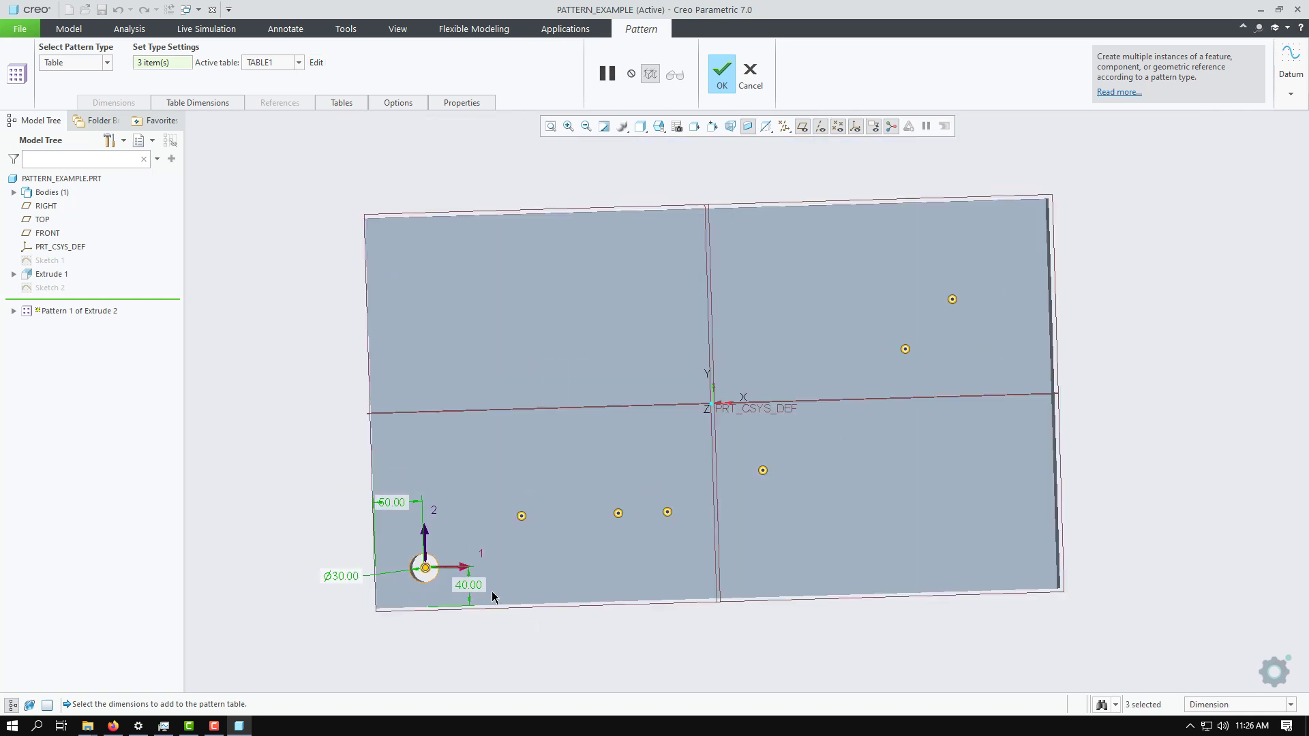
left_click(722, 75)
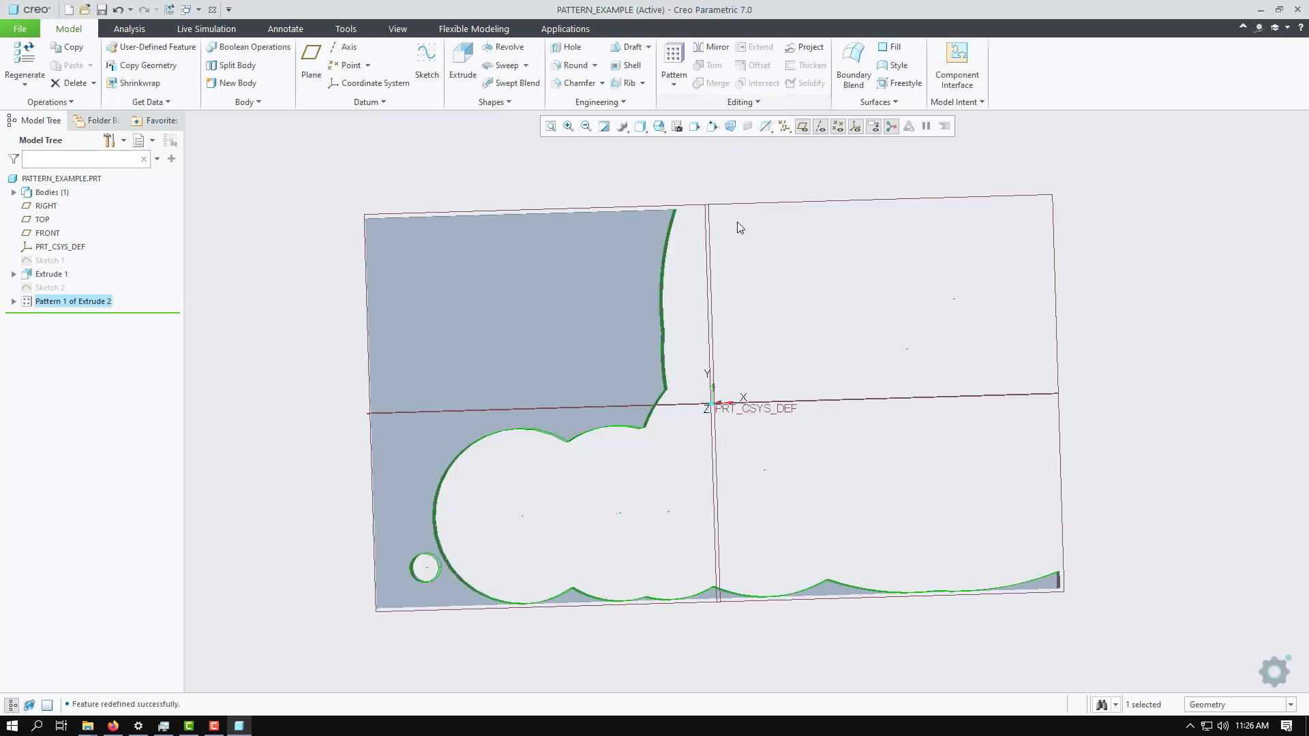
Edit the definition of Pattern 1 of Extrude 2 and review its table dimensions, tables, options and properties
left_click(74, 300)
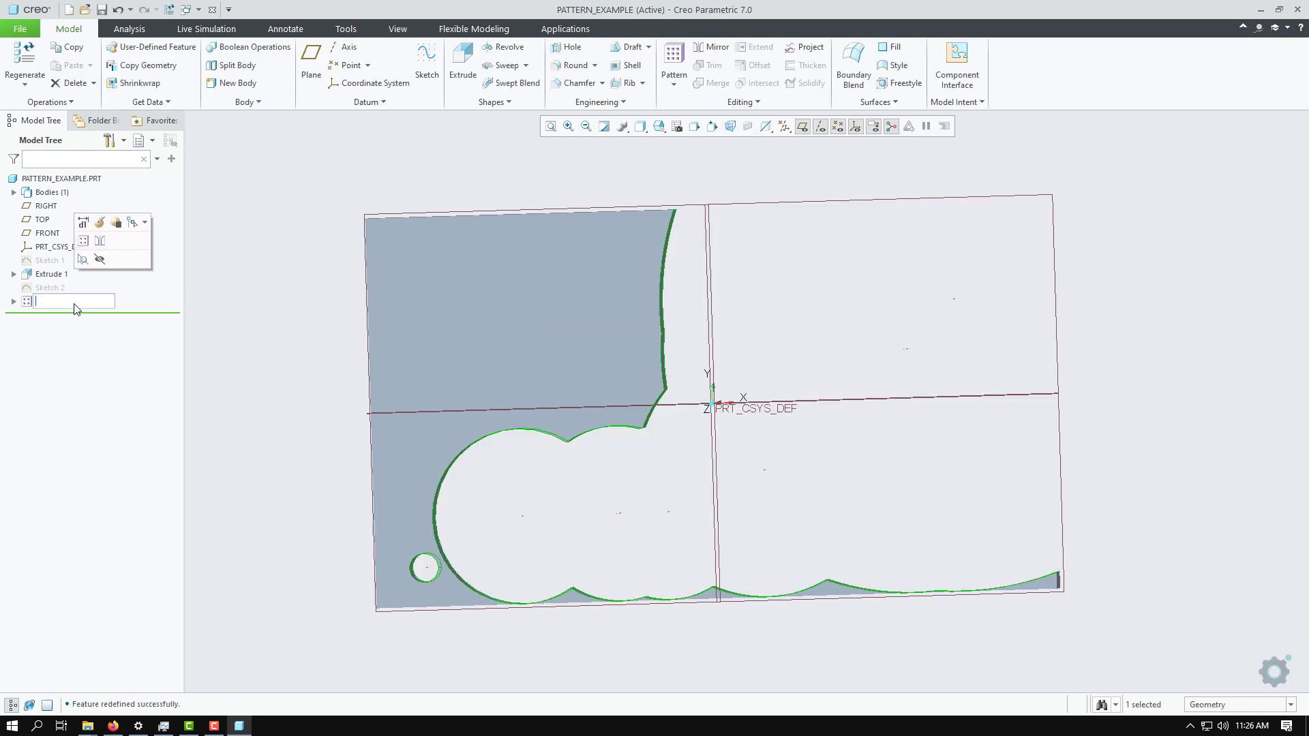
left_click(99, 223)
left_click(189, 106)
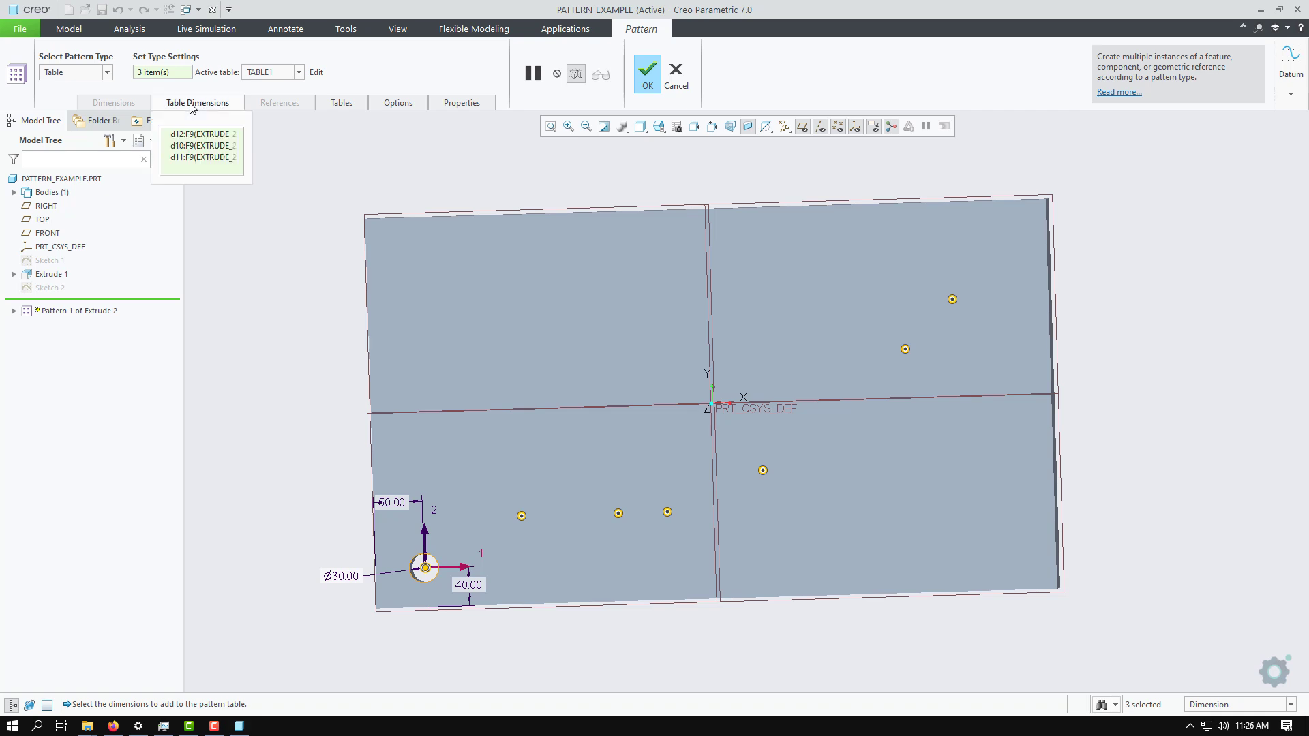
left_click(343, 103)
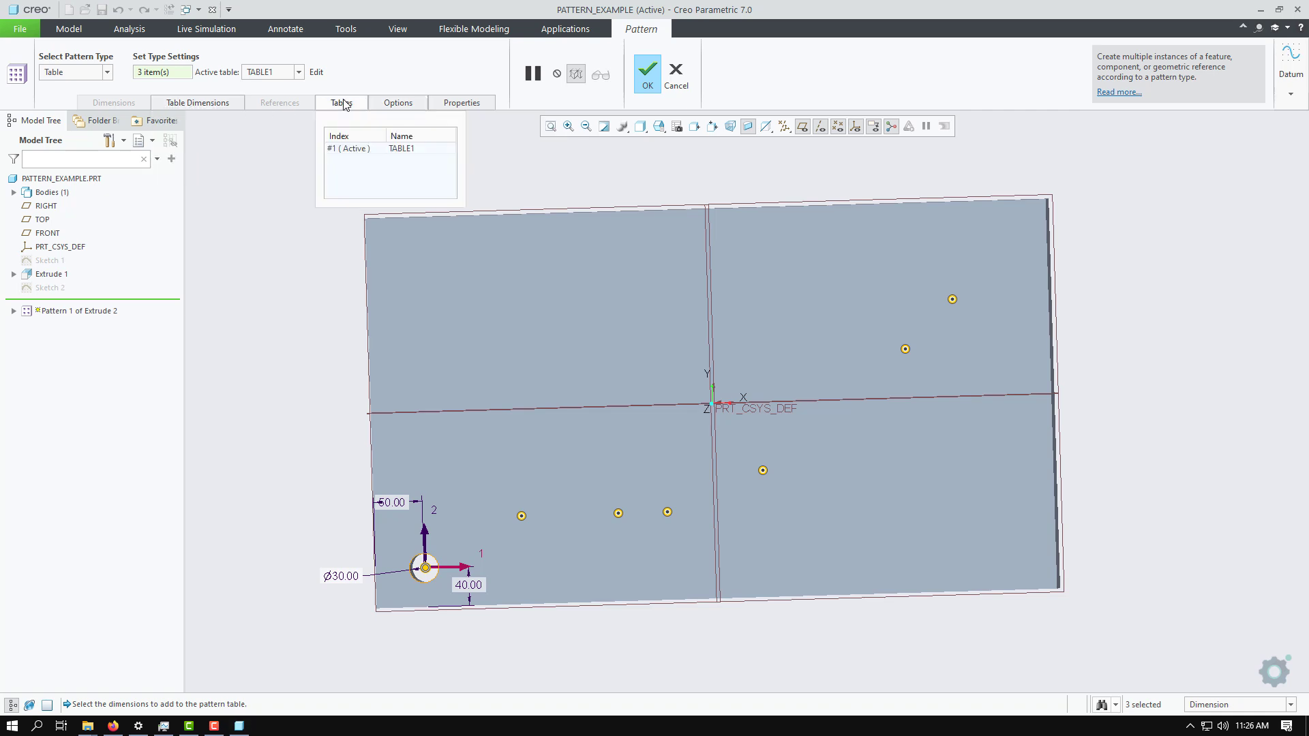
left_click(402, 103)
left_click(459, 103)
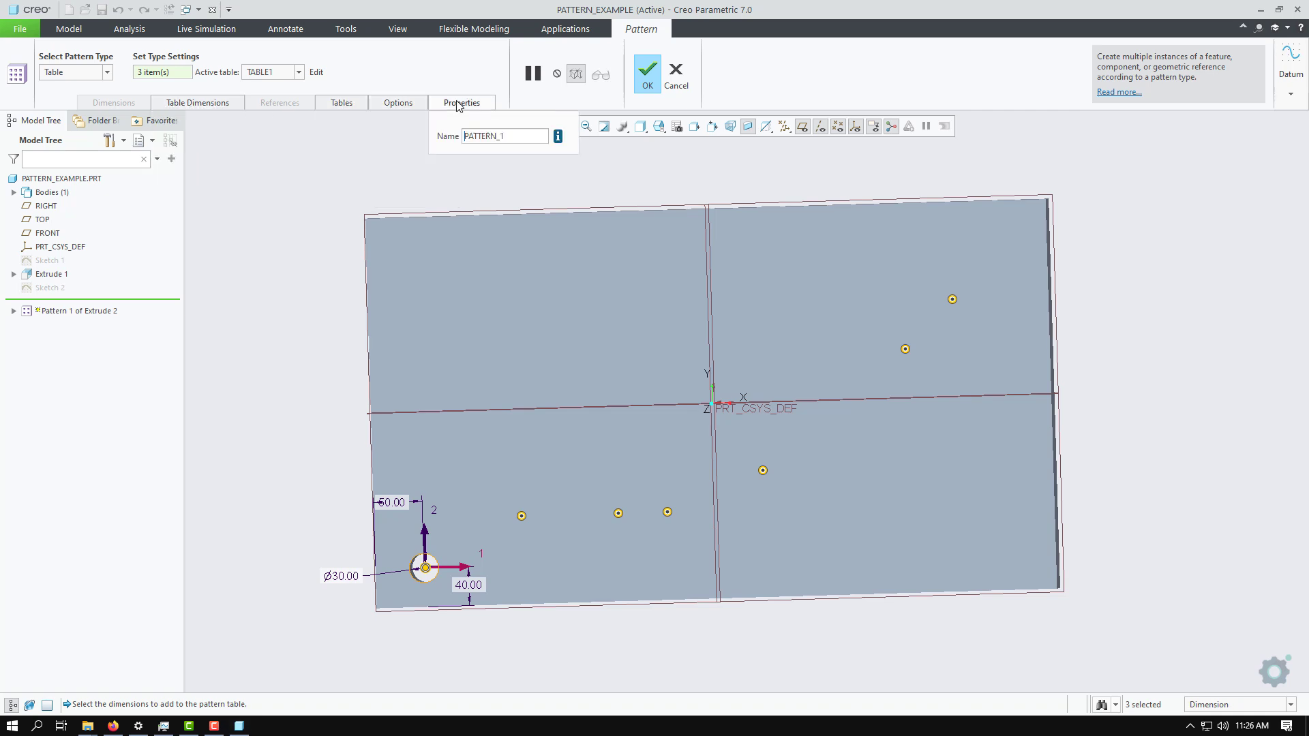
left_click(385, 103)
left_click(342, 103)
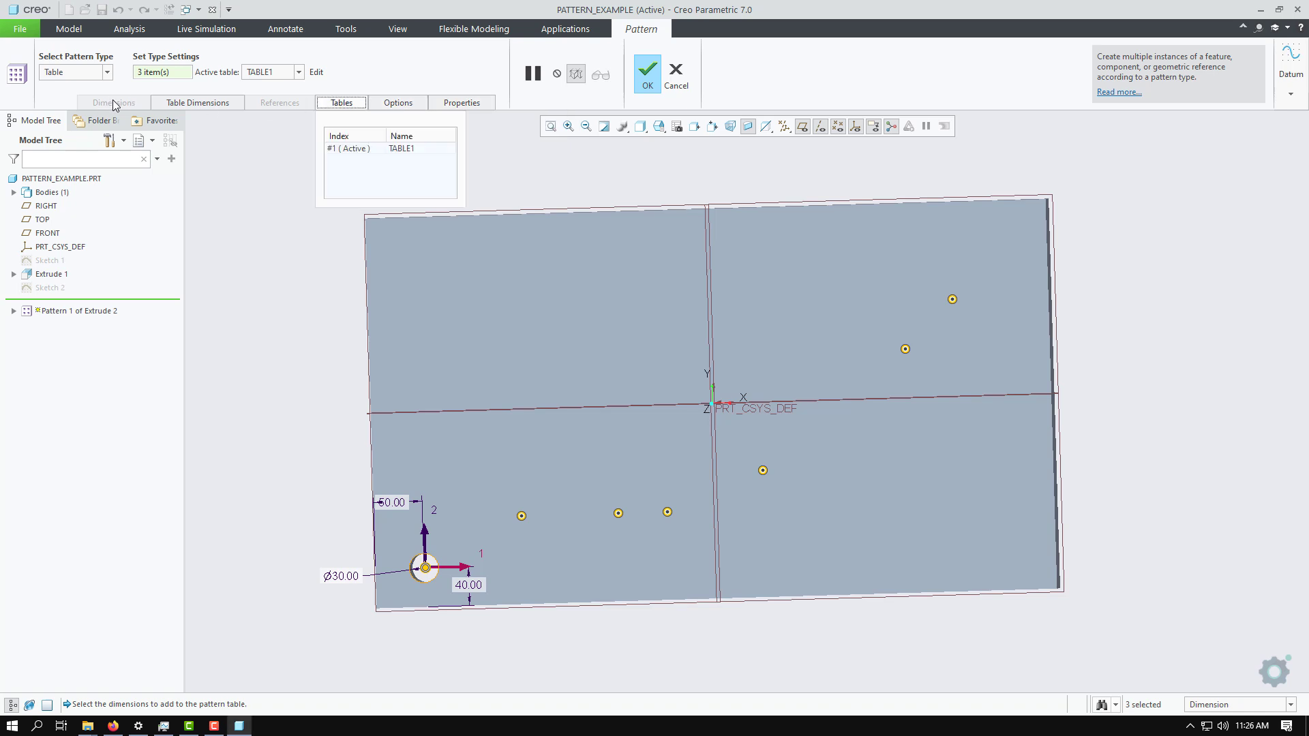
left_click(222, 103)
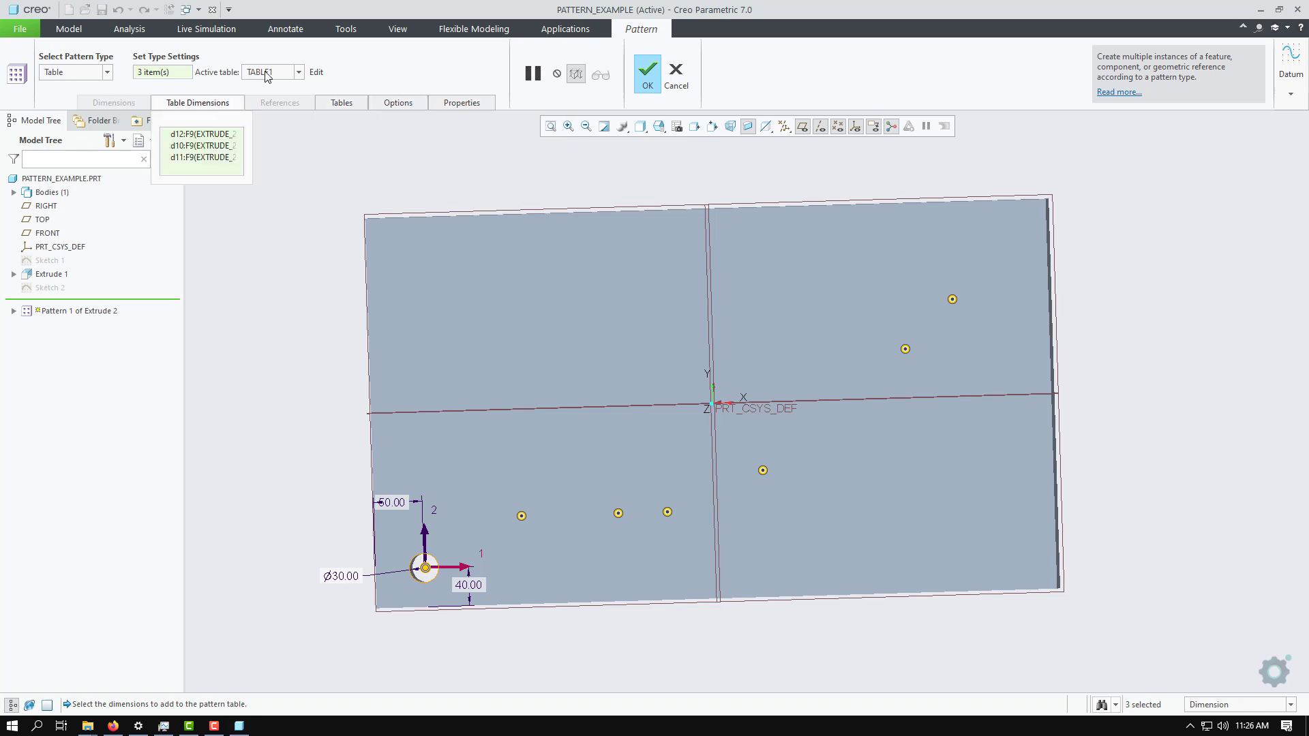
Open TABLE1 for editing, examine the d12 diameter values in rows R12 to R17, and close the table
left_click(316, 72)
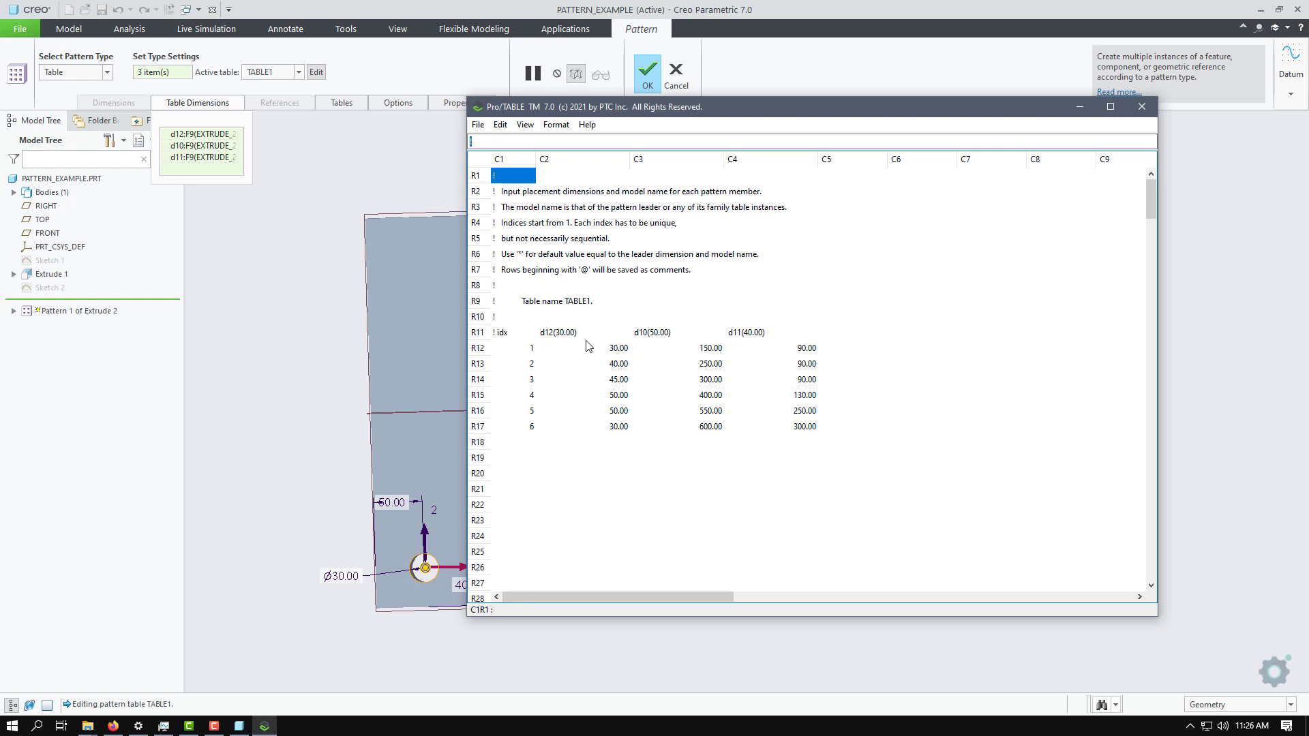
left_click(554, 336)
left_click(551, 350)
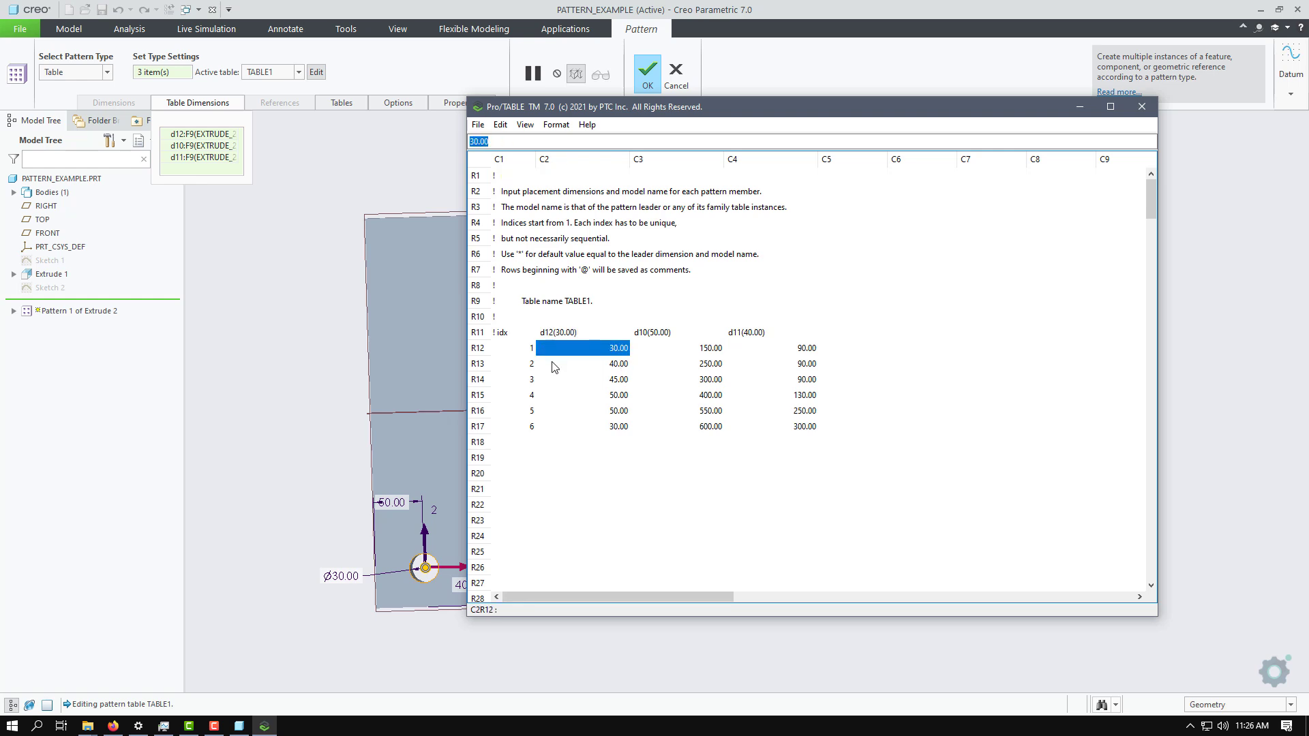
left_click(555, 364)
left_click(563, 380)
left_click(567, 396)
left_click(573, 426)
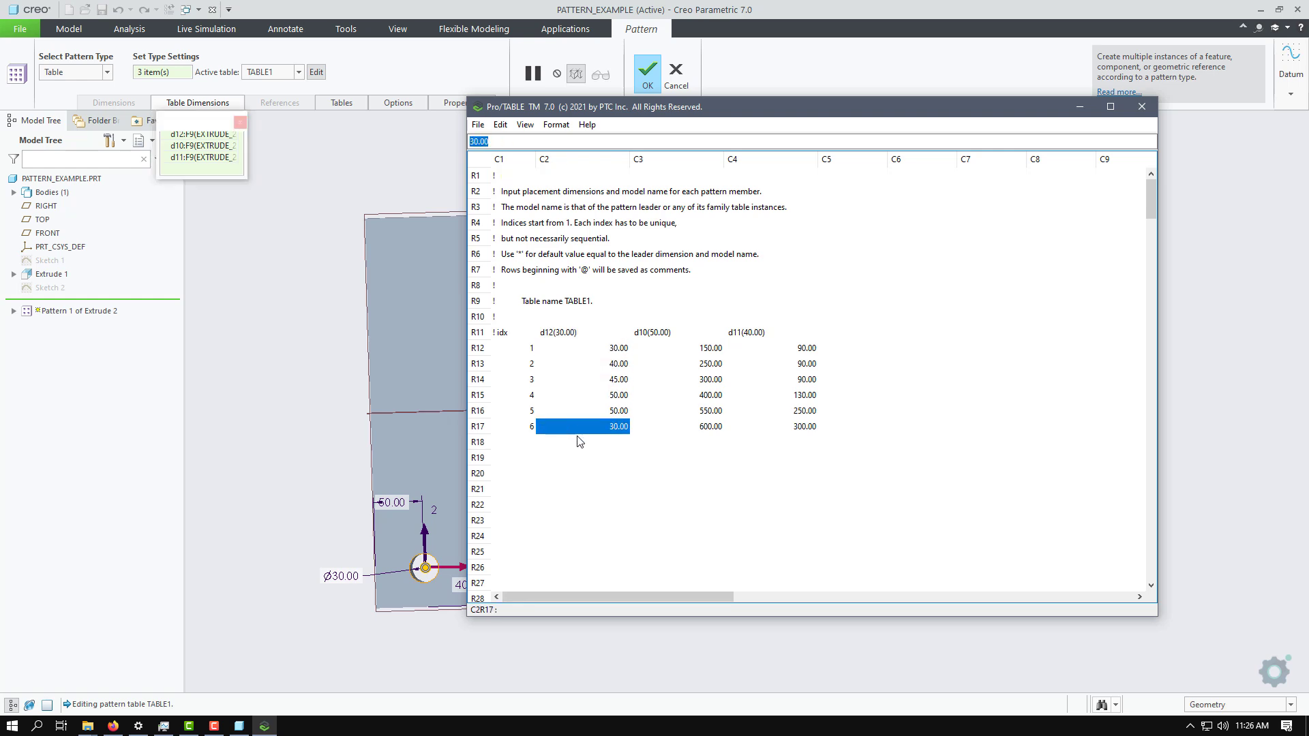
left_click_drag(718, 106, 897, 62)
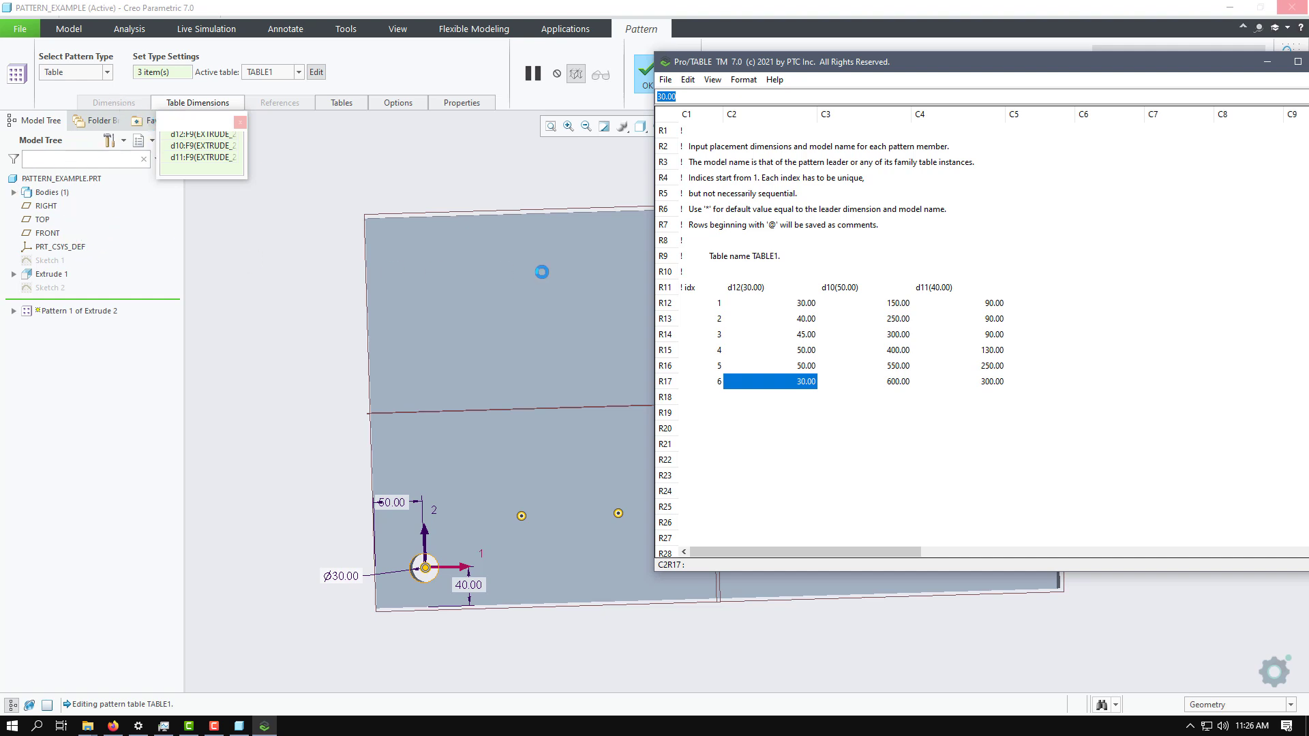
left_click_drag(1071, 64, 867, 68)
left_click(1125, 66)
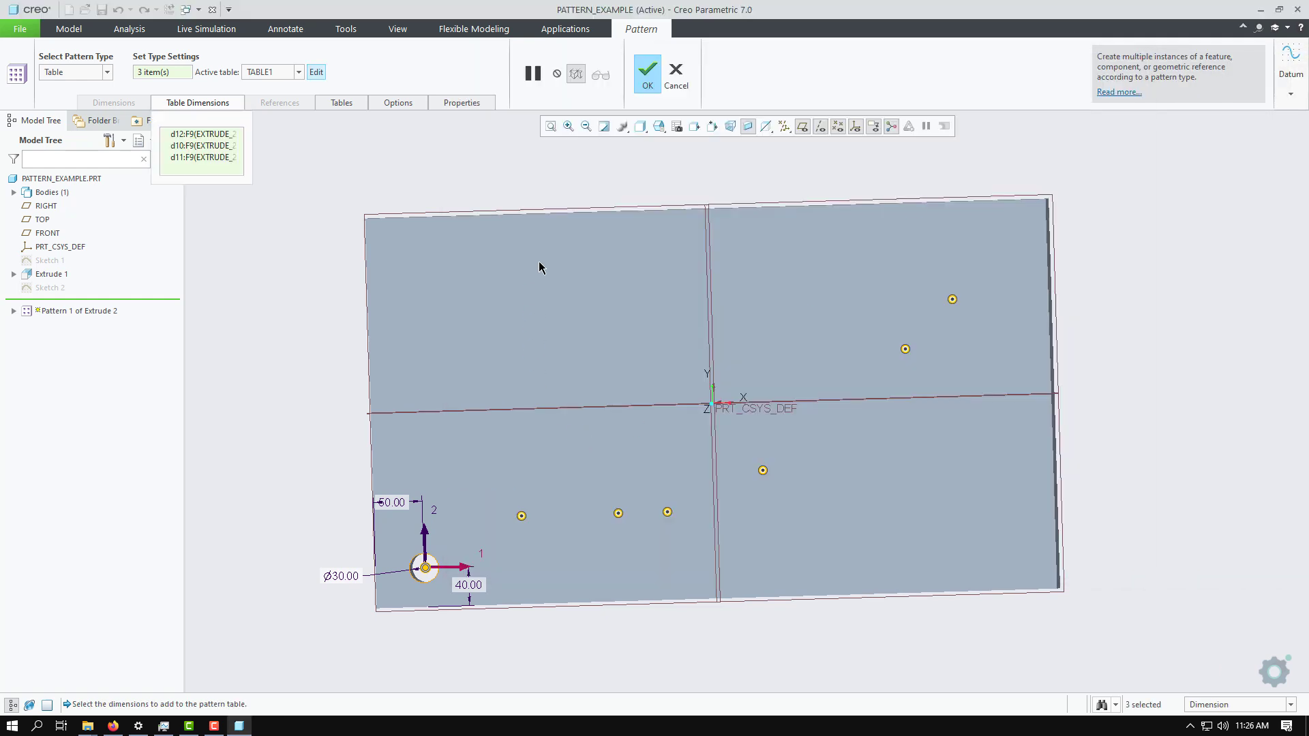
left_click(191, 104)
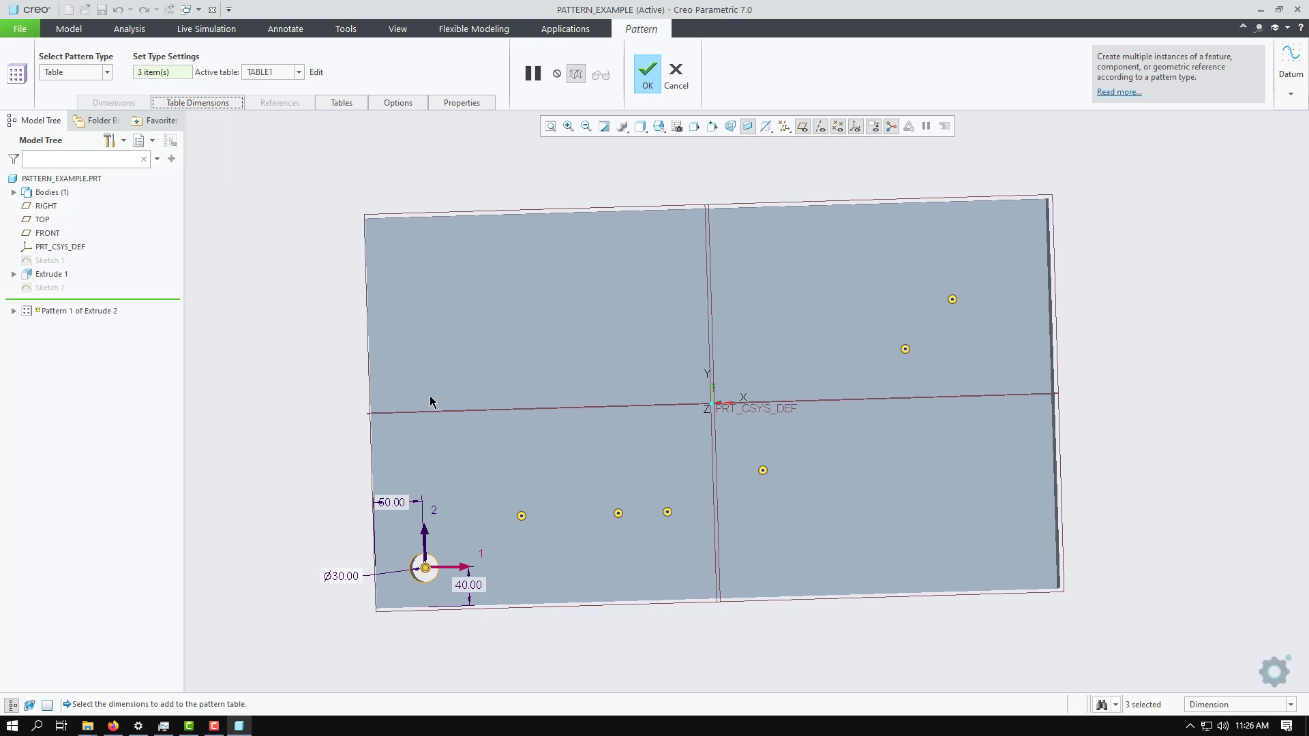
Change the pattern type from Table to Dimension, accepting the member reuse warning, and show its dimension settings
left_click(108, 73)
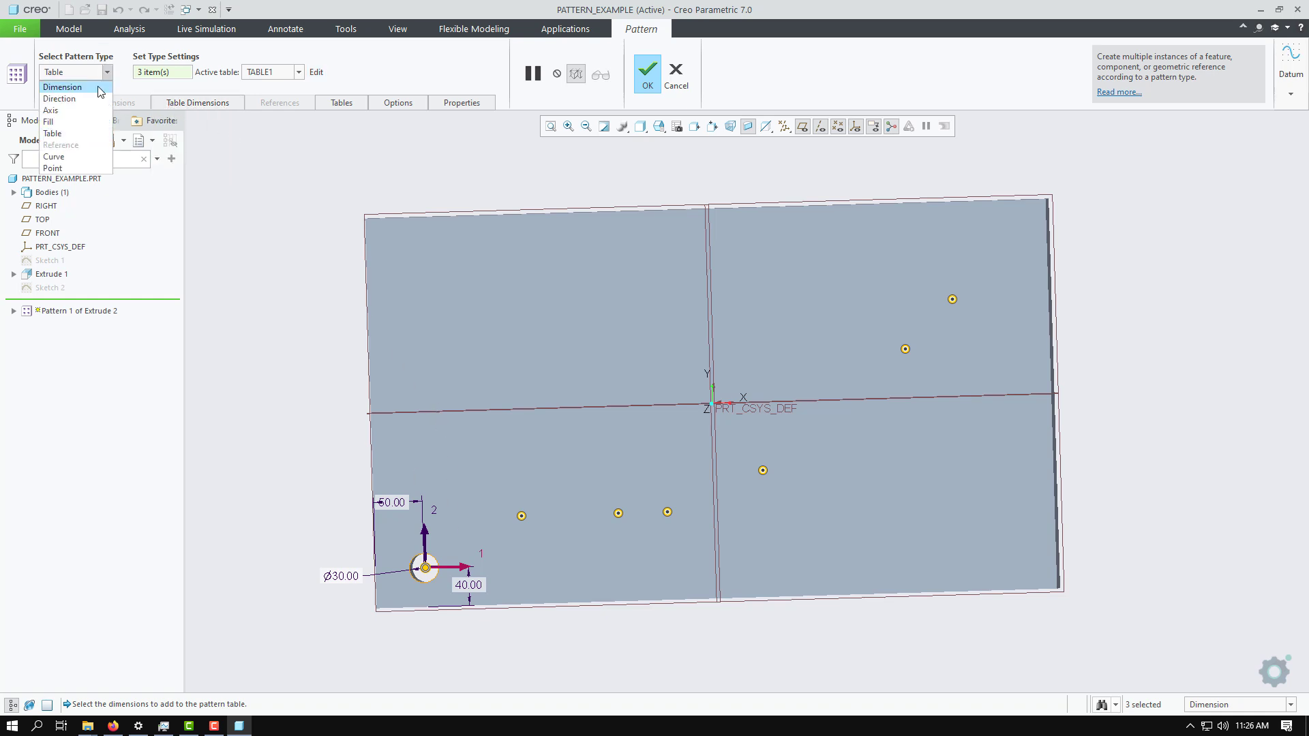
left_click(68, 85)
left_click(837, 389)
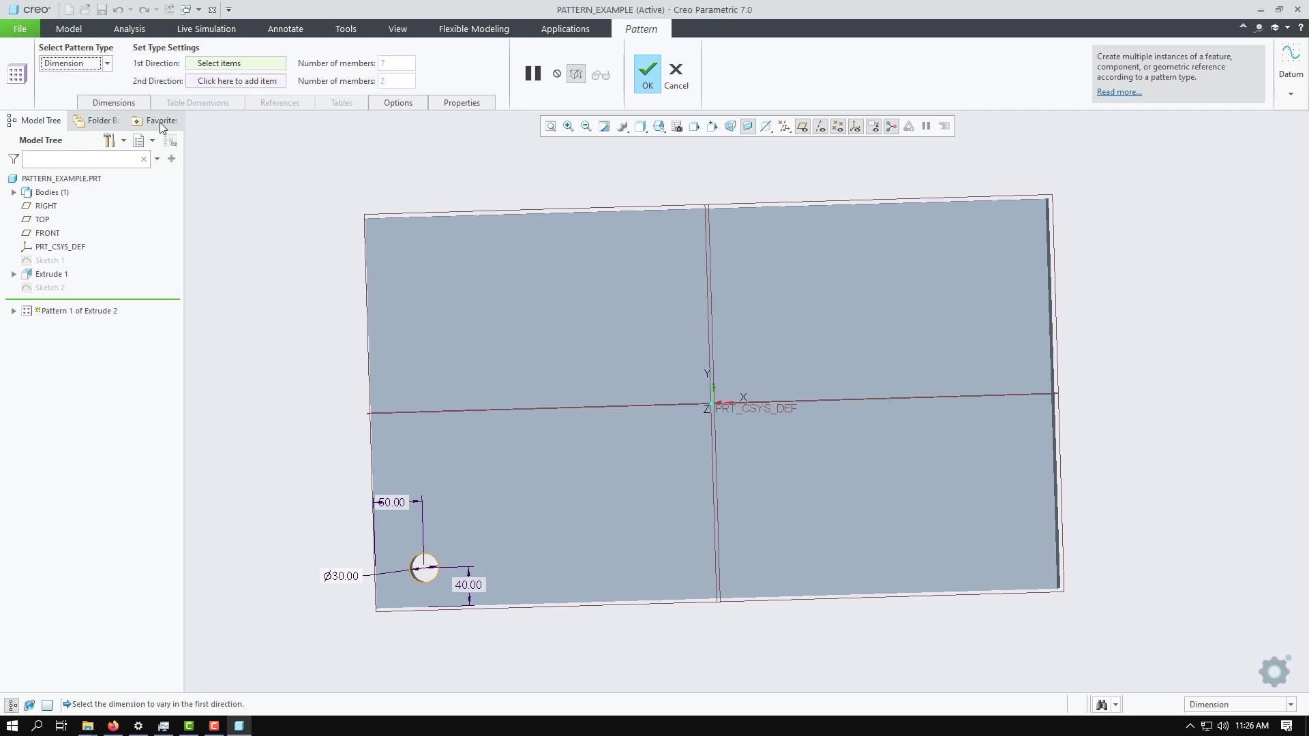
left_click(119, 104)
Change the pattern type to Direction and remove the edge references of the first and second directions
left_click(107, 62)
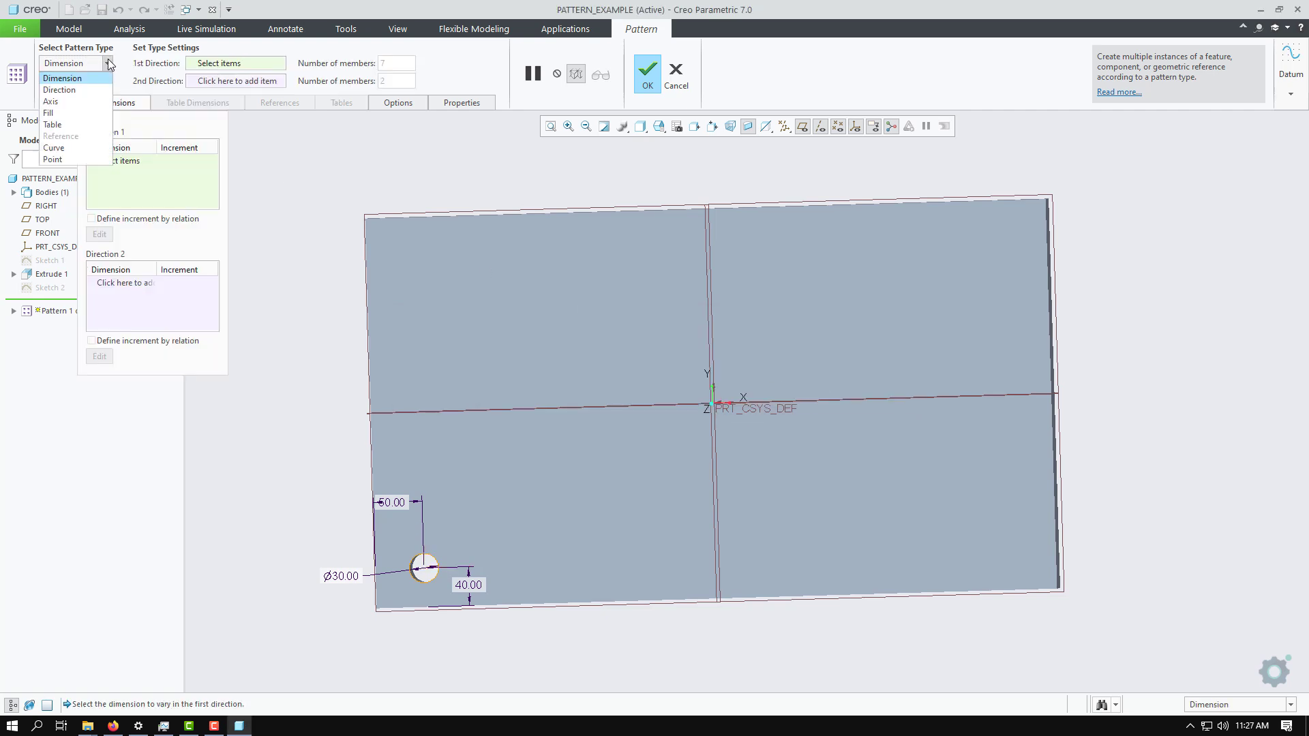
left_click(85, 87)
left_click(837, 390)
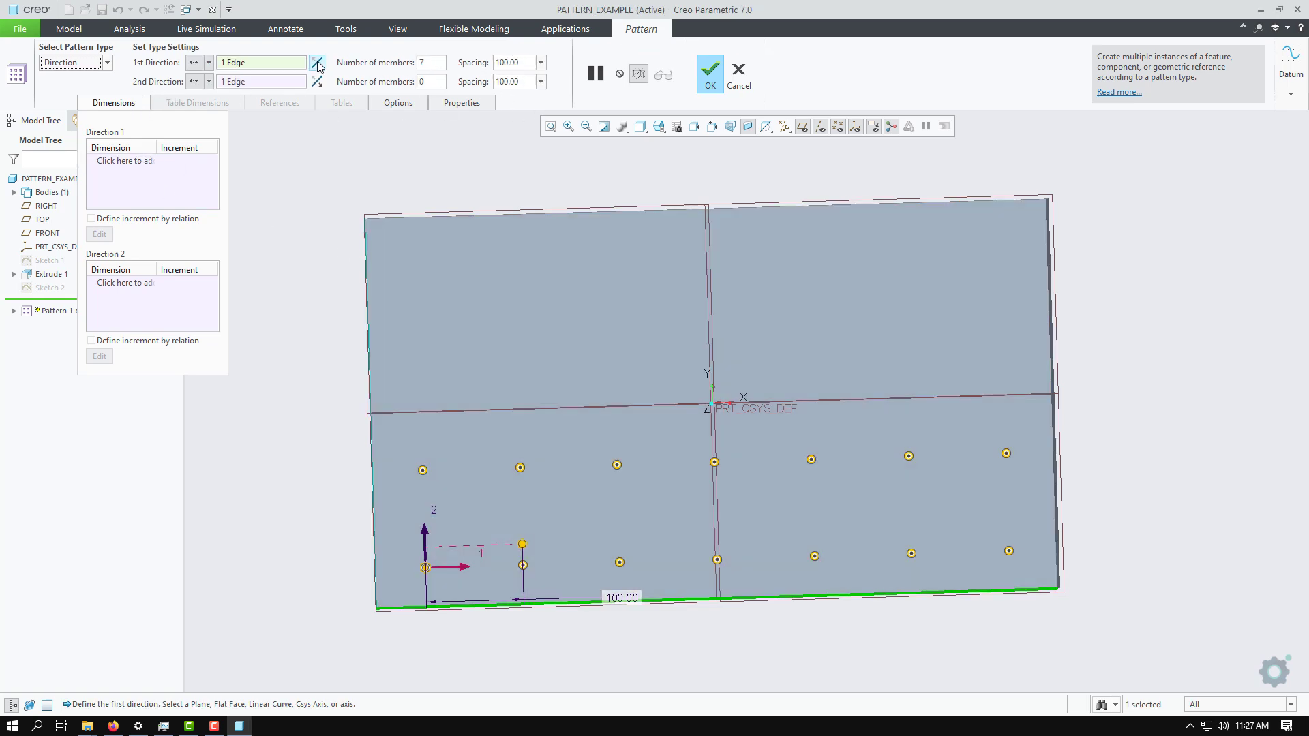
left_click(283, 64)
right_click(283, 64)
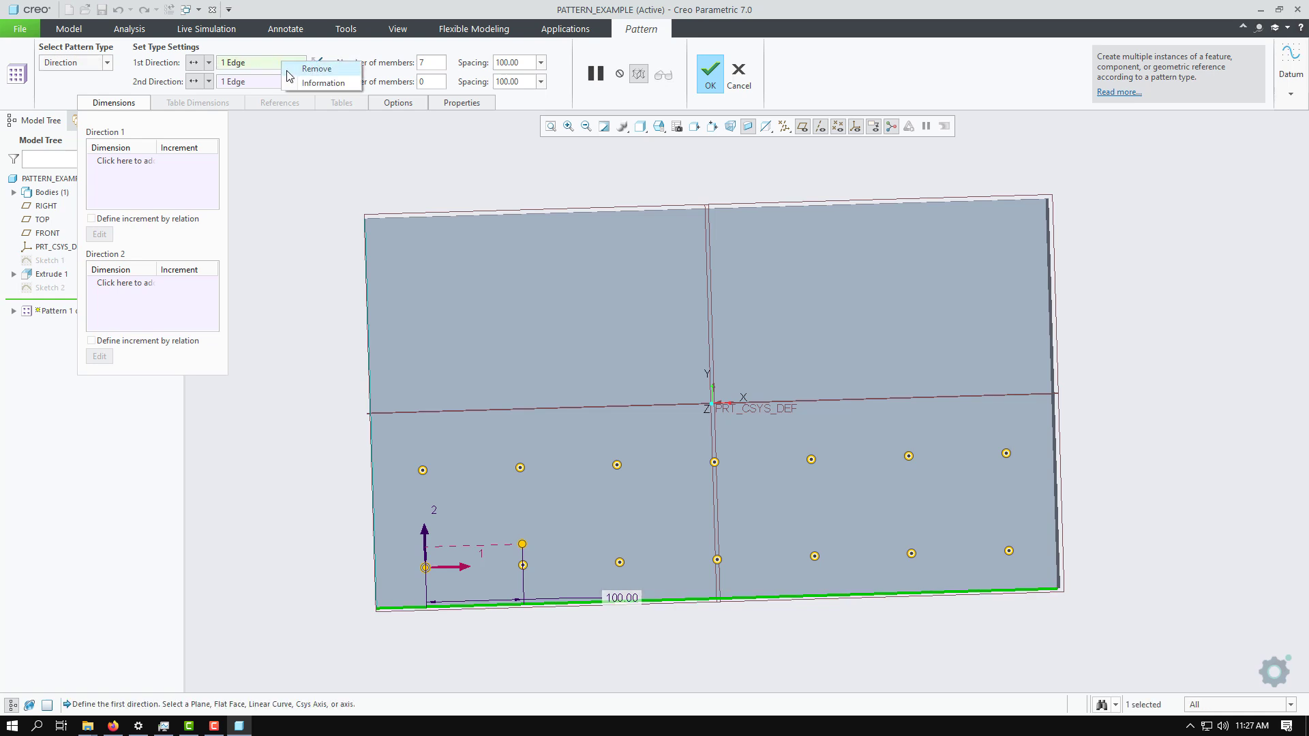
left_click(316, 68)
right_click(262, 82)
left_click(290, 87)
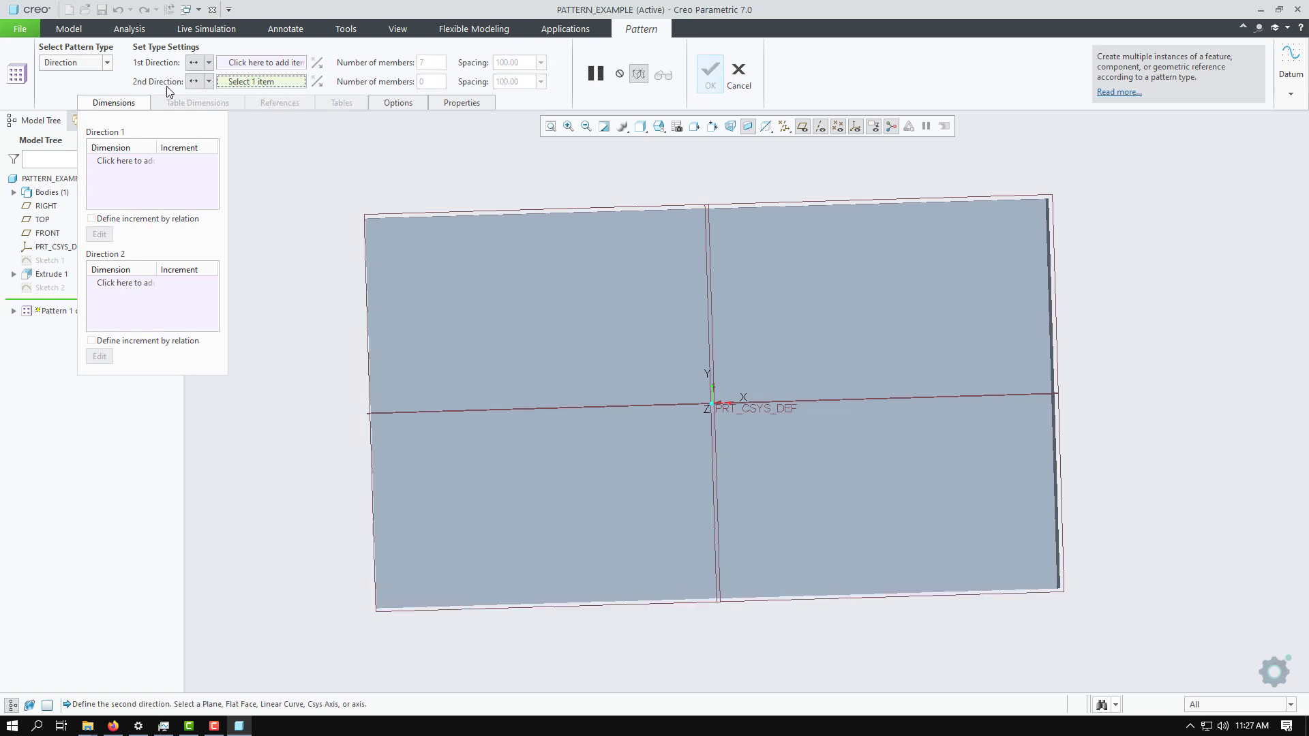
Switch the pattern type to Fill and from there to Curve, accepting the member reuse warning each time
left_click(107, 63)
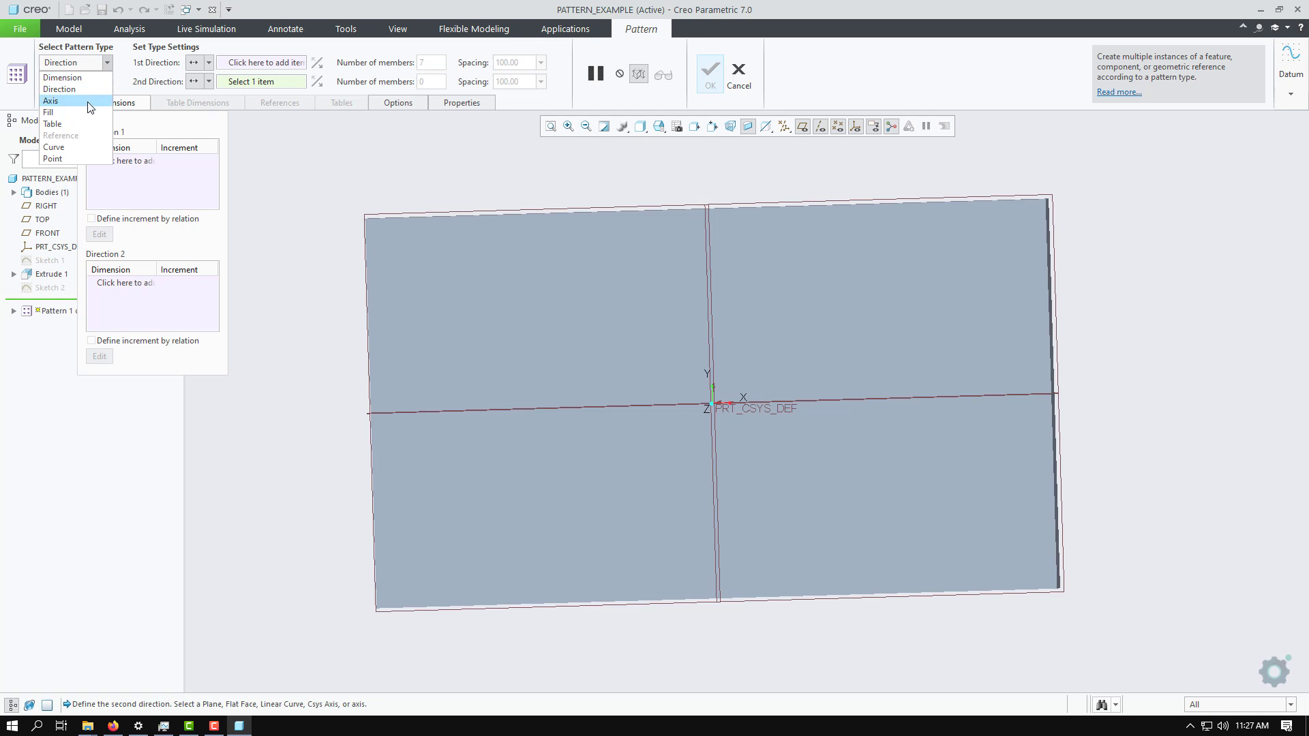
left_click(68, 98)
left_click(841, 385)
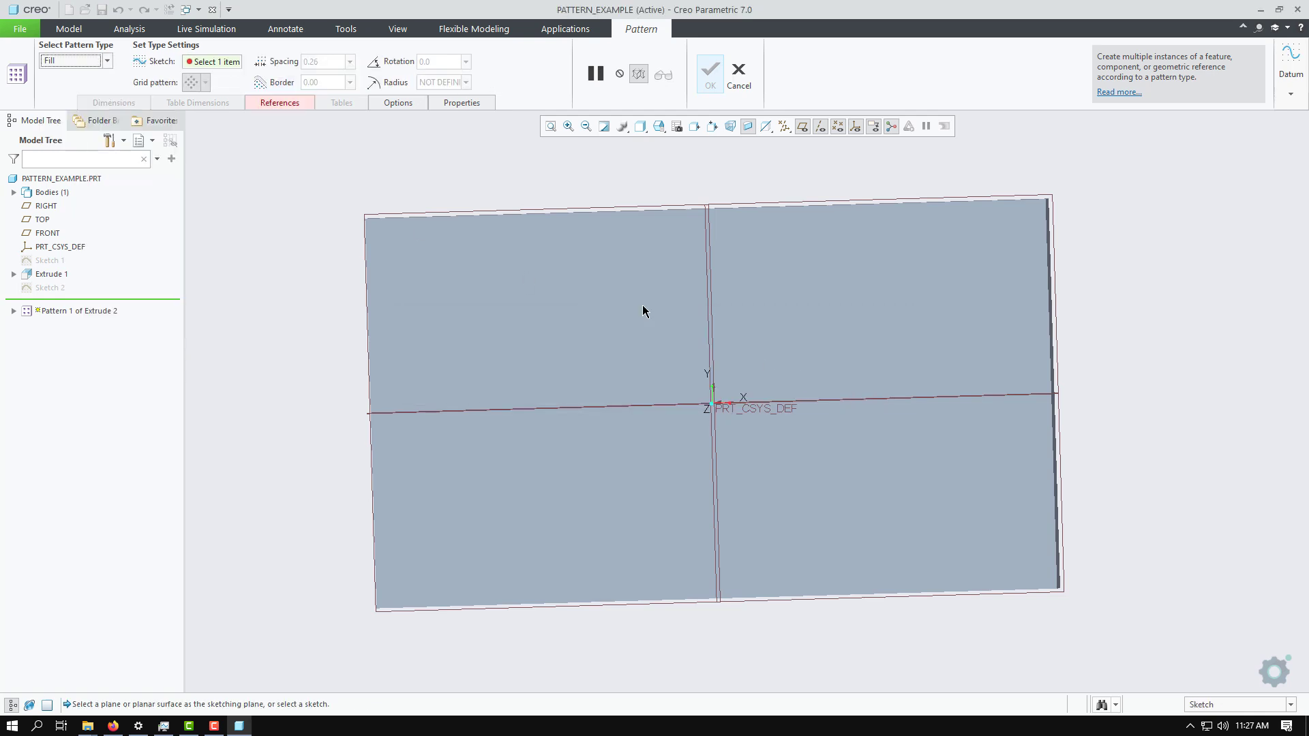
left_click(107, 60)
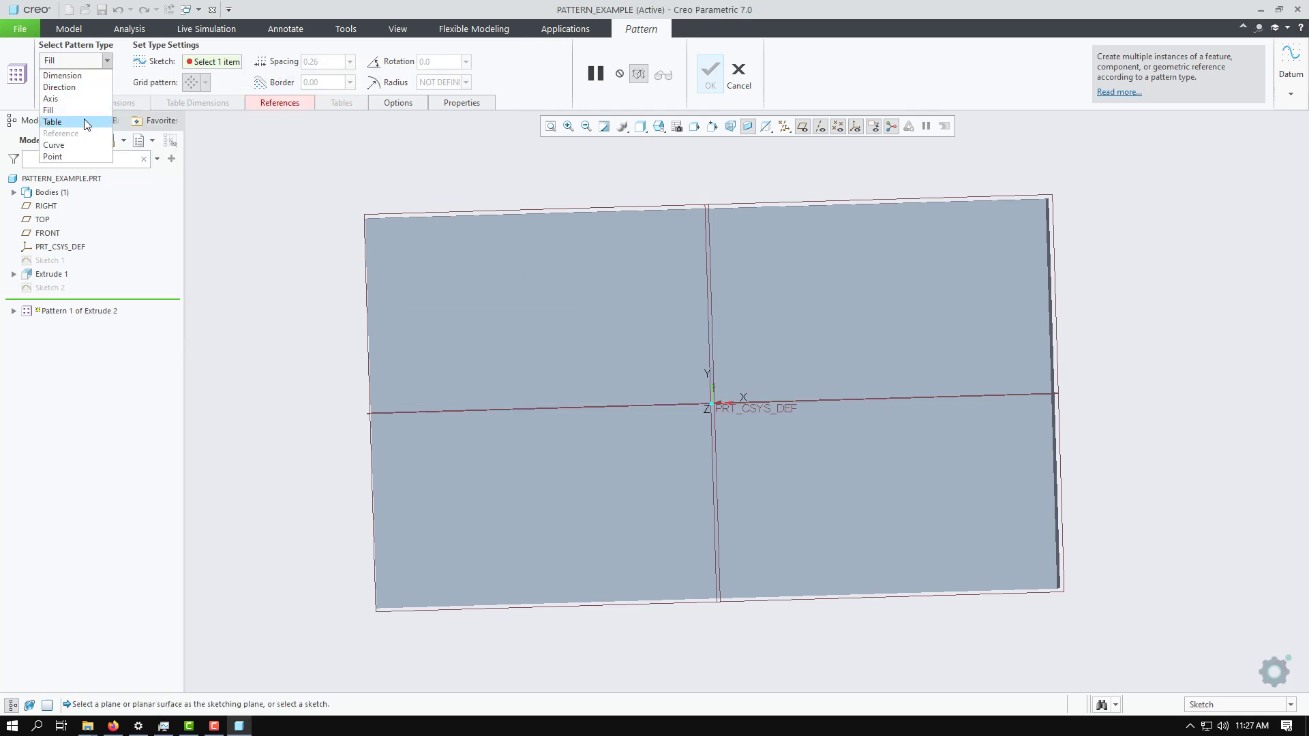
left_click(55, 145)
left_click(841, 387)
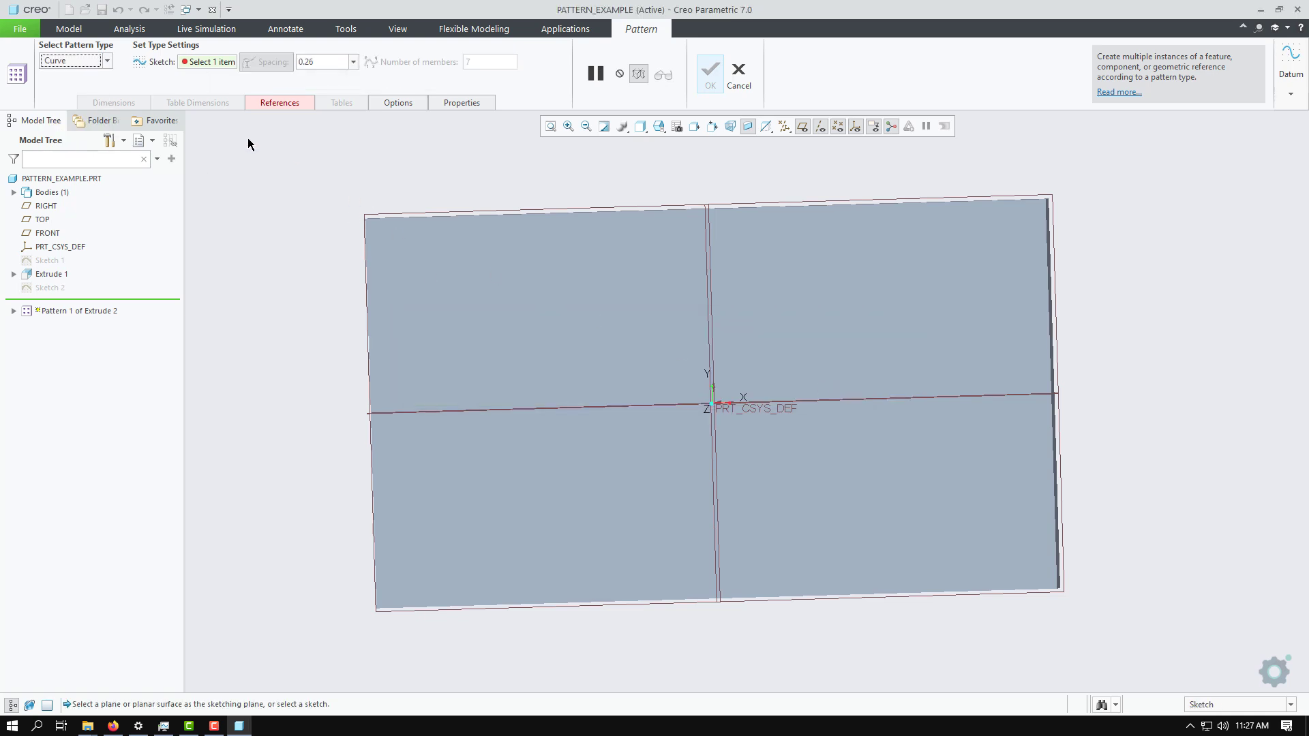
Switch the pattern type to Point, accepting that existing members may not be reused
left_click(107, 61)
left_click(55, 157)
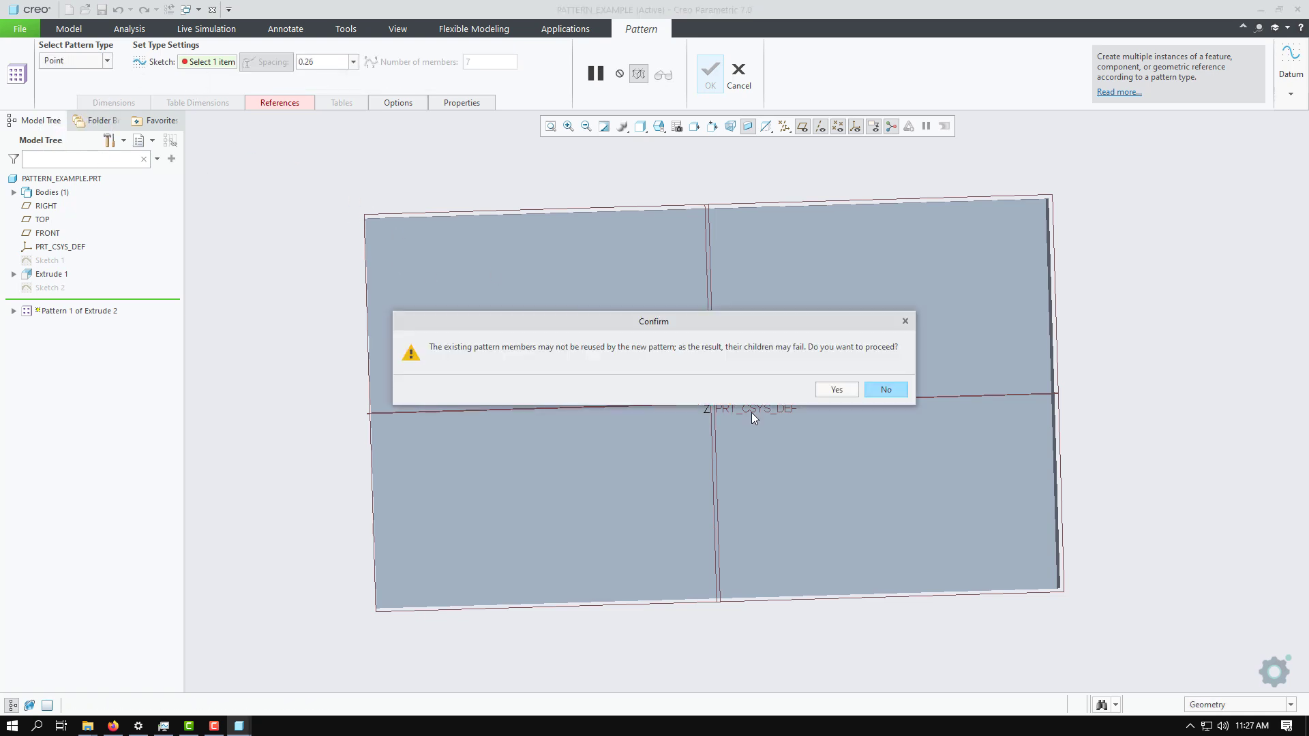
left_click(837, 390)
Set the pattern type back to Table and open the list of table dimensions for selection
left_click(107, 61)
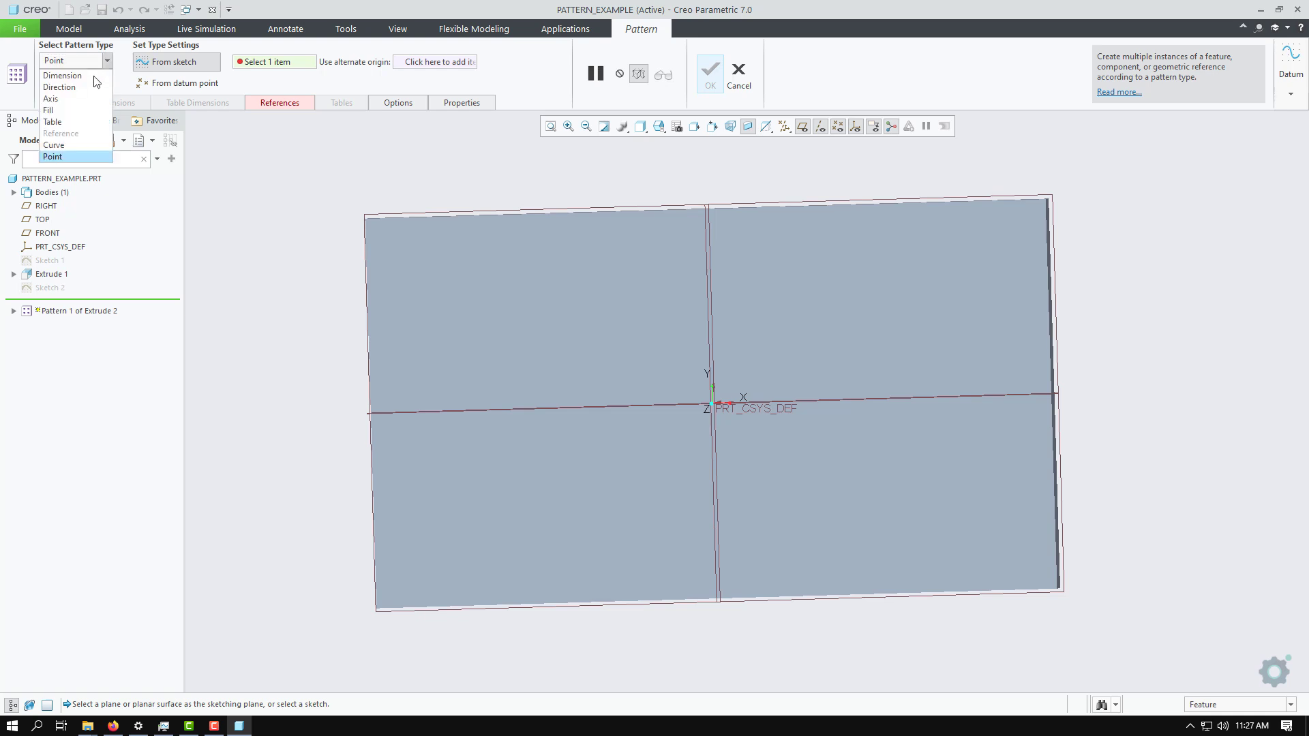
left_click(71, 120)
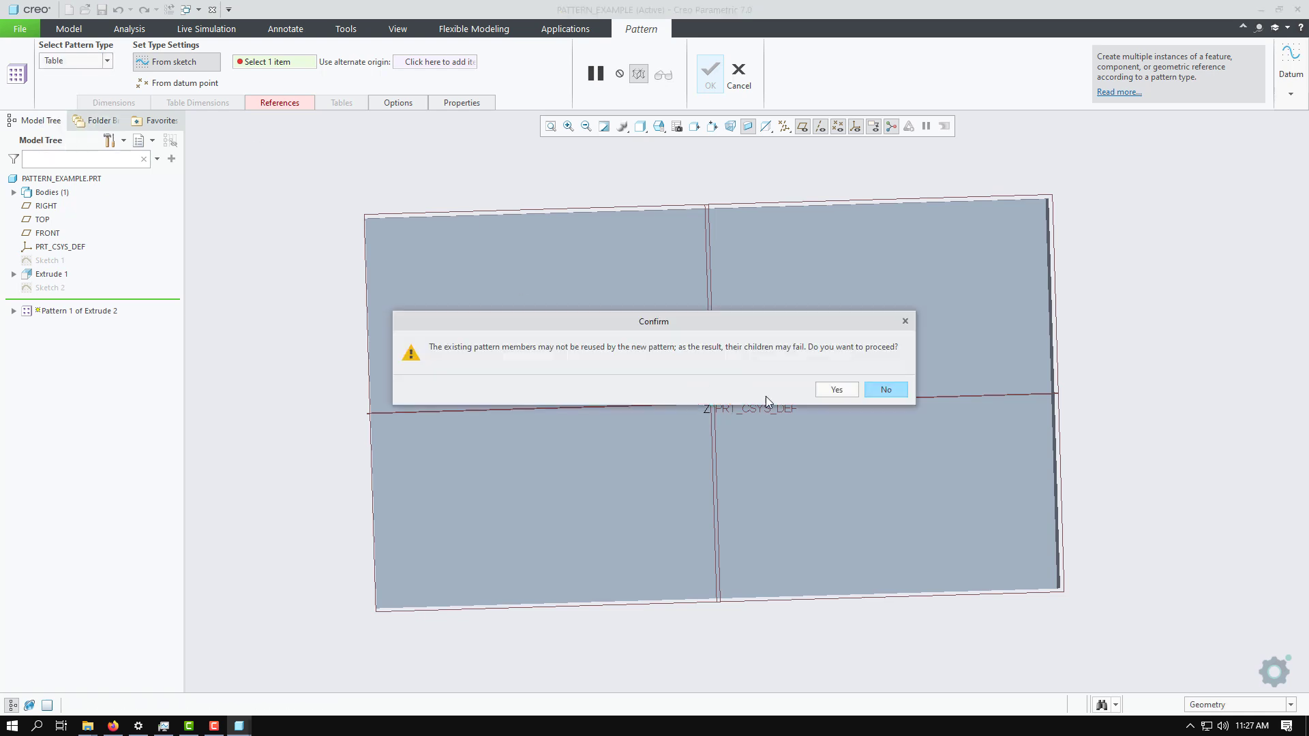
left_click(834, 386)
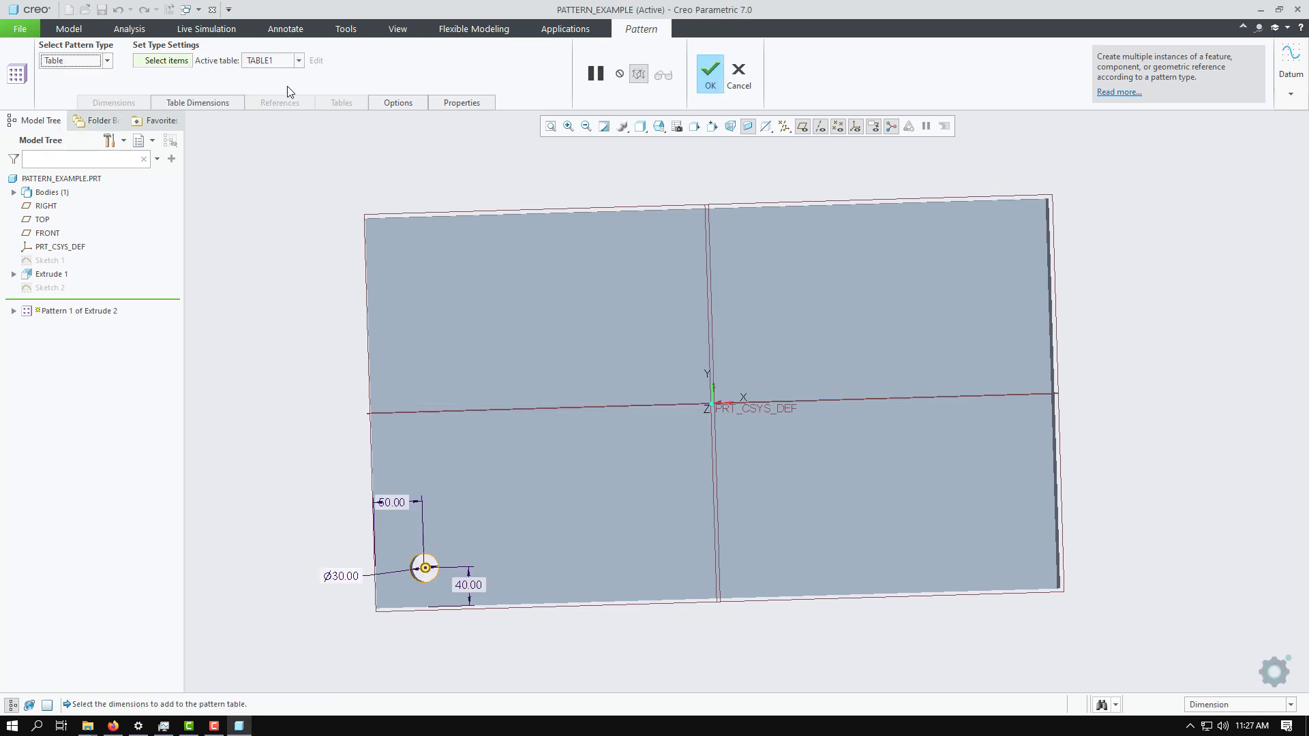
left_click(207, 103)
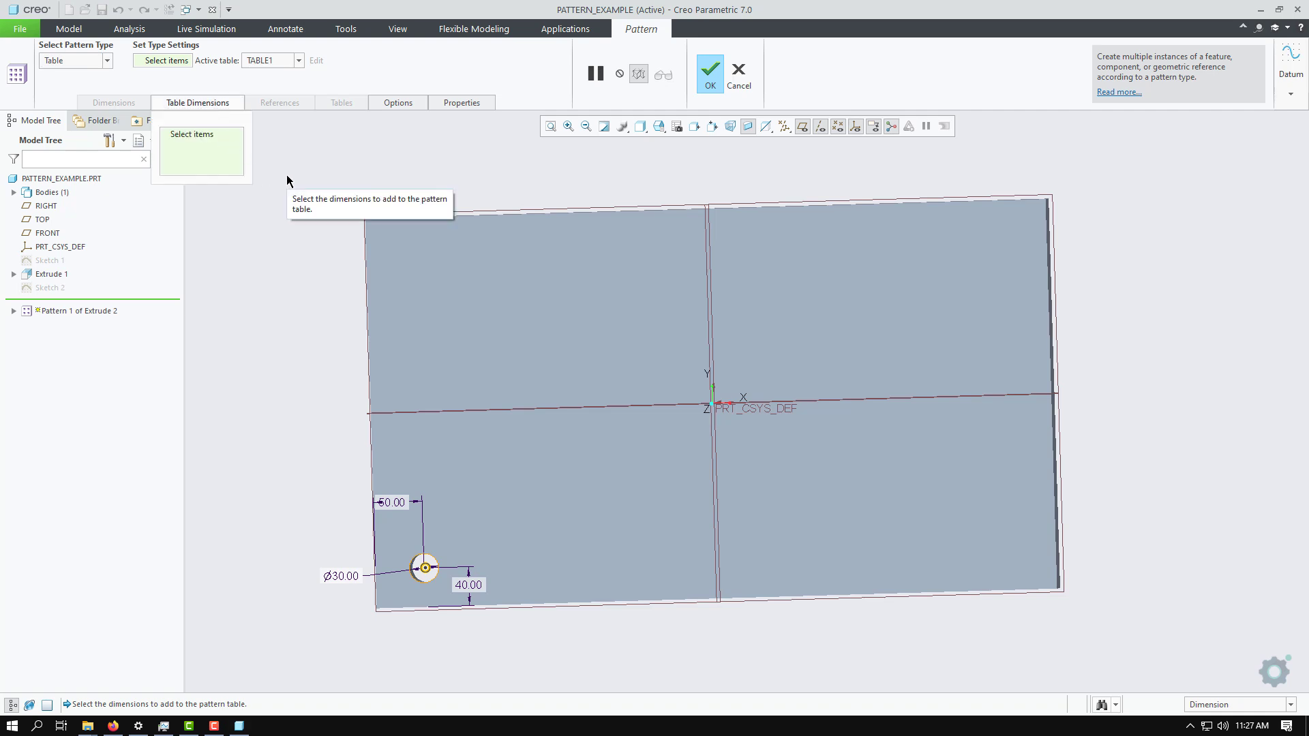
right_click(293, 229)
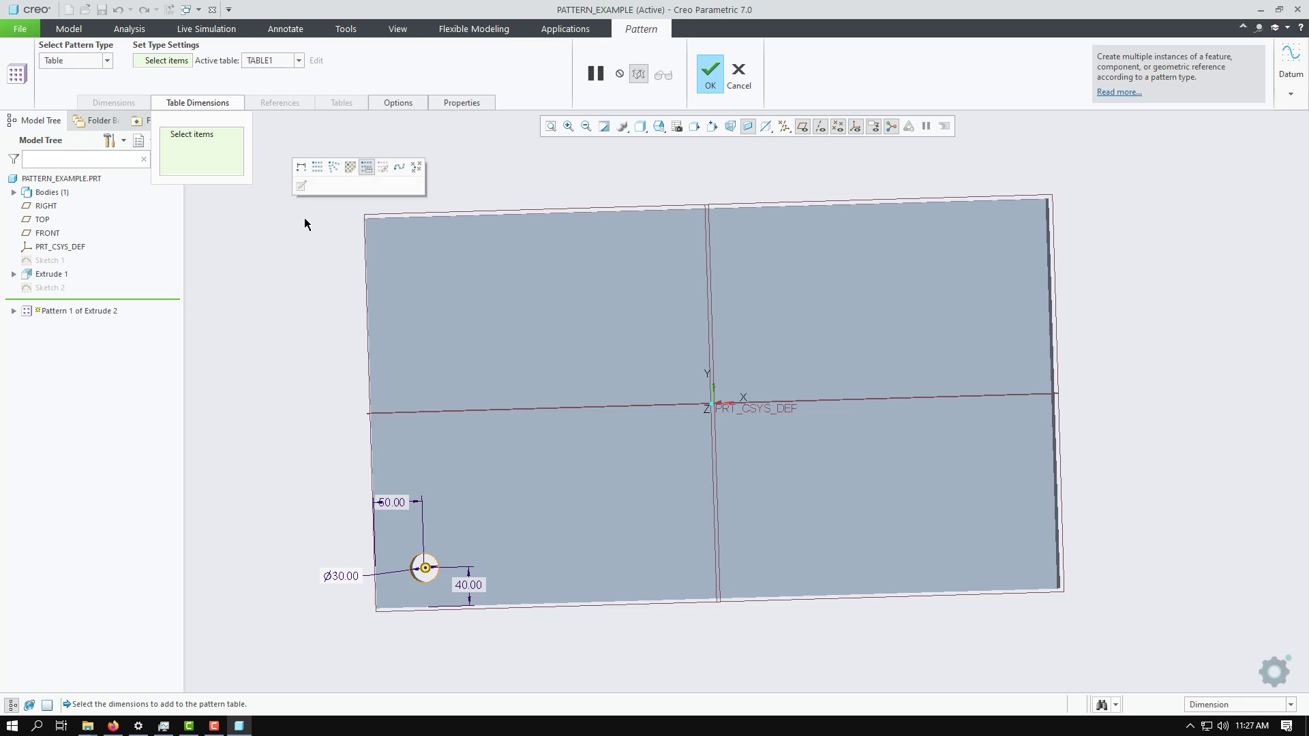
left_click(195, 106)
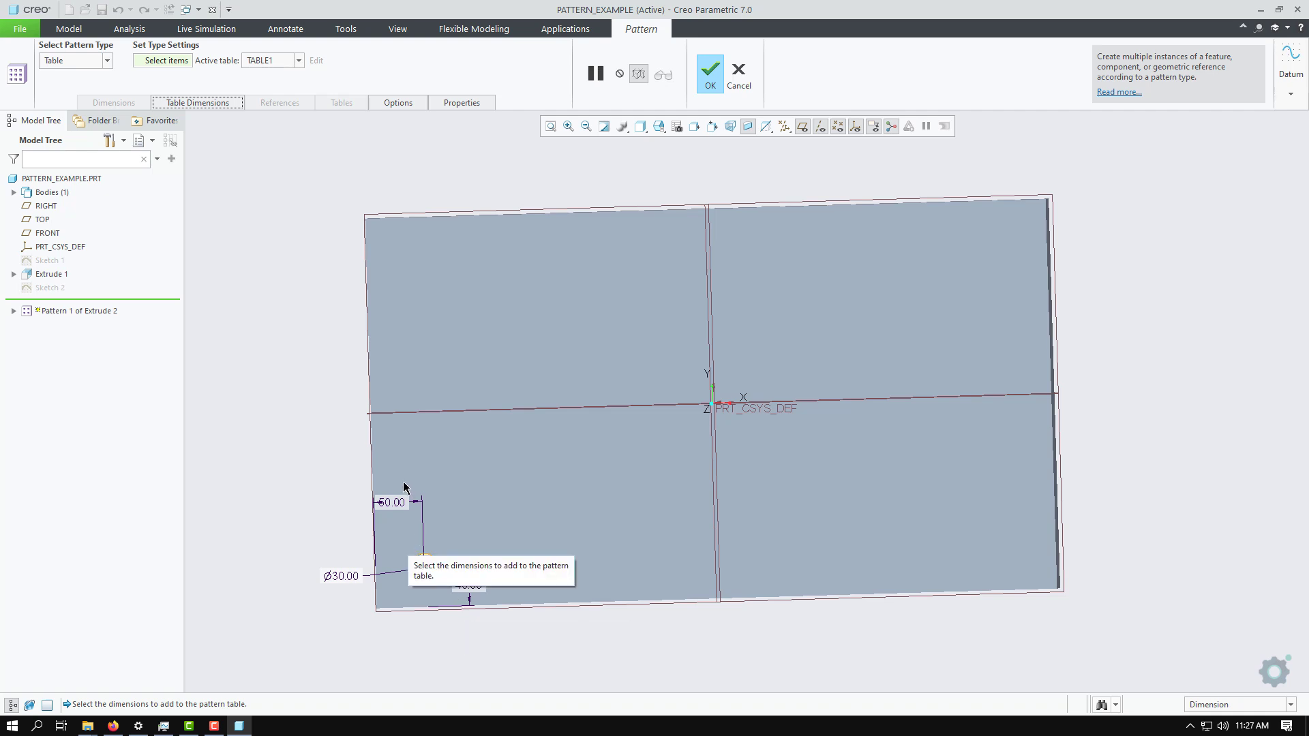
left_click(108, 60)
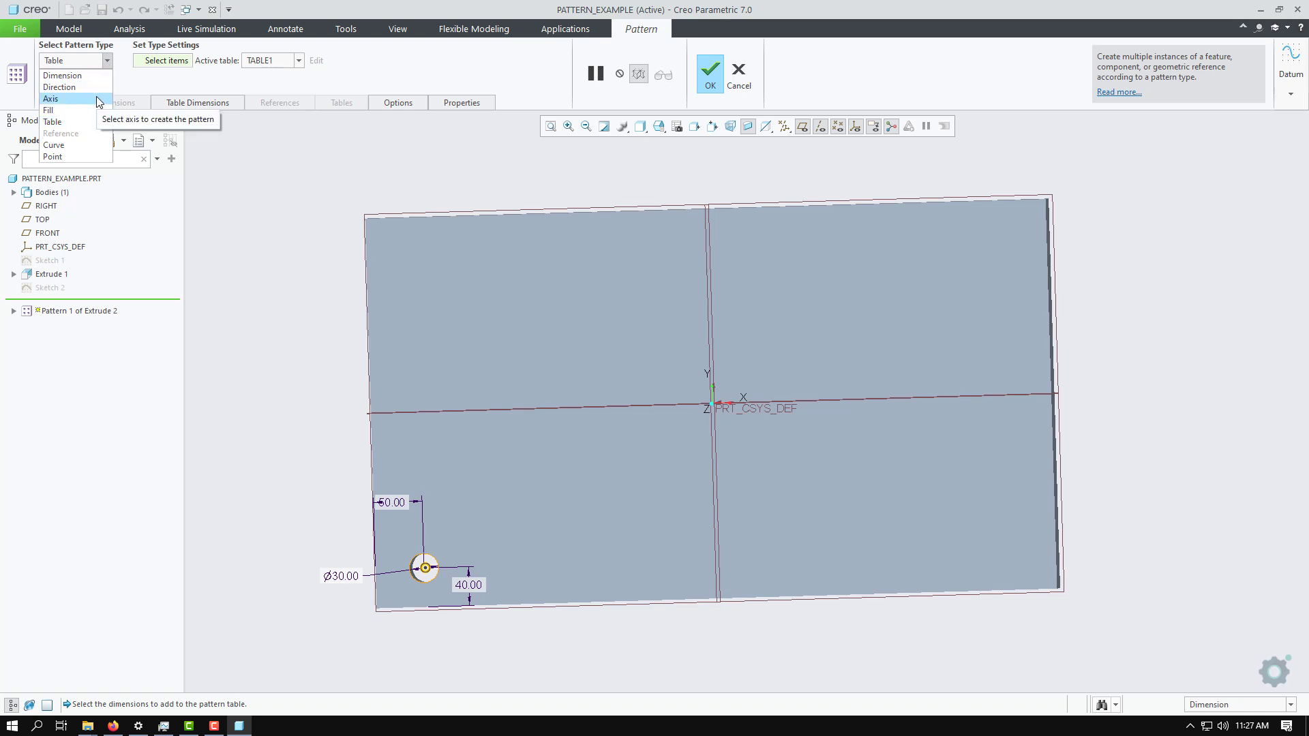
left_click(282, 220)
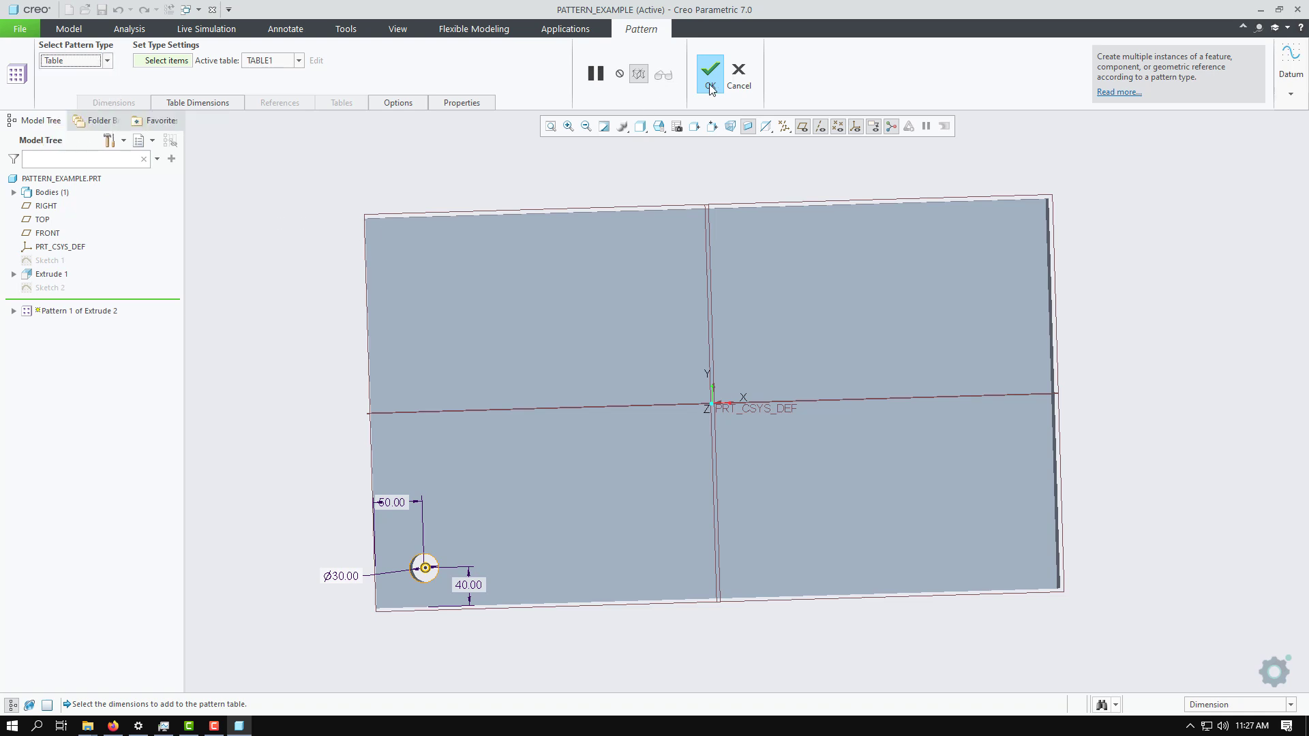
Abandon the redefinition of the hole's table pattern and delete Pattern 1 of Extrude 2 from the model
left_click(739, 80)
left_click(655, 390)
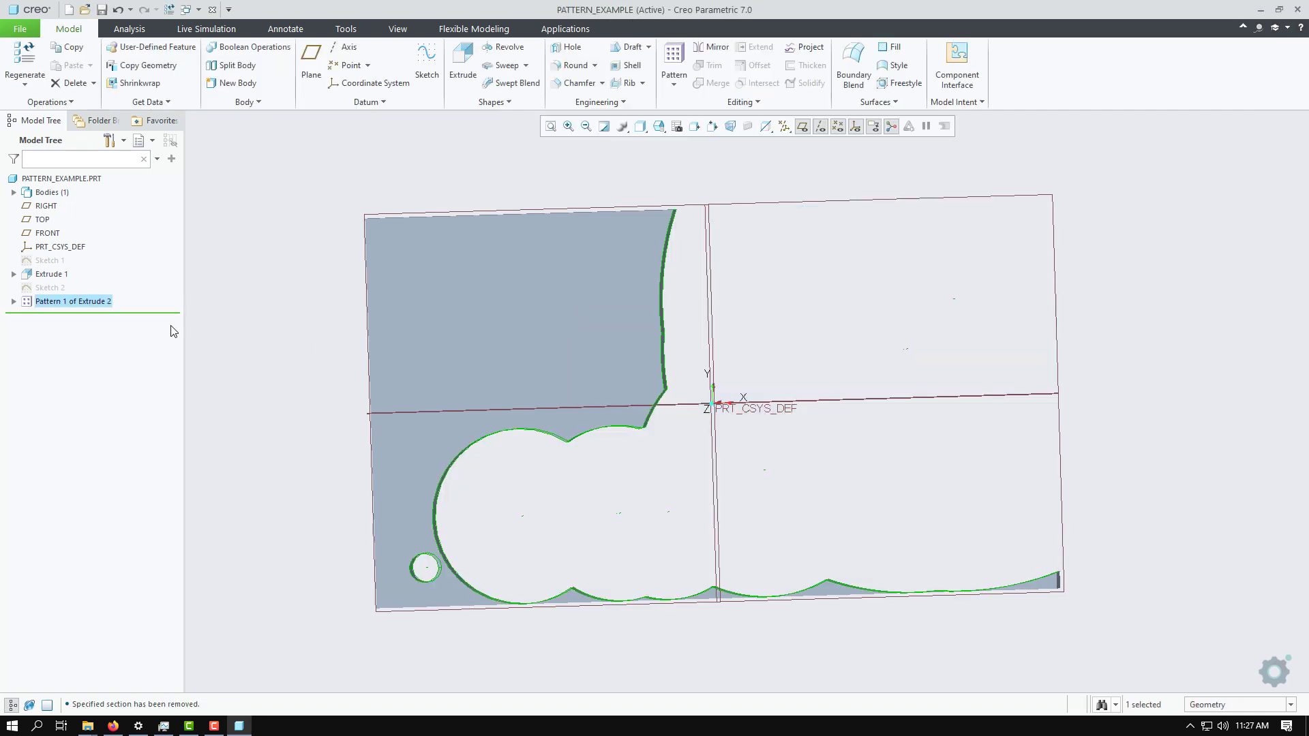
right_click(49, 303)
left_click(71, 367)
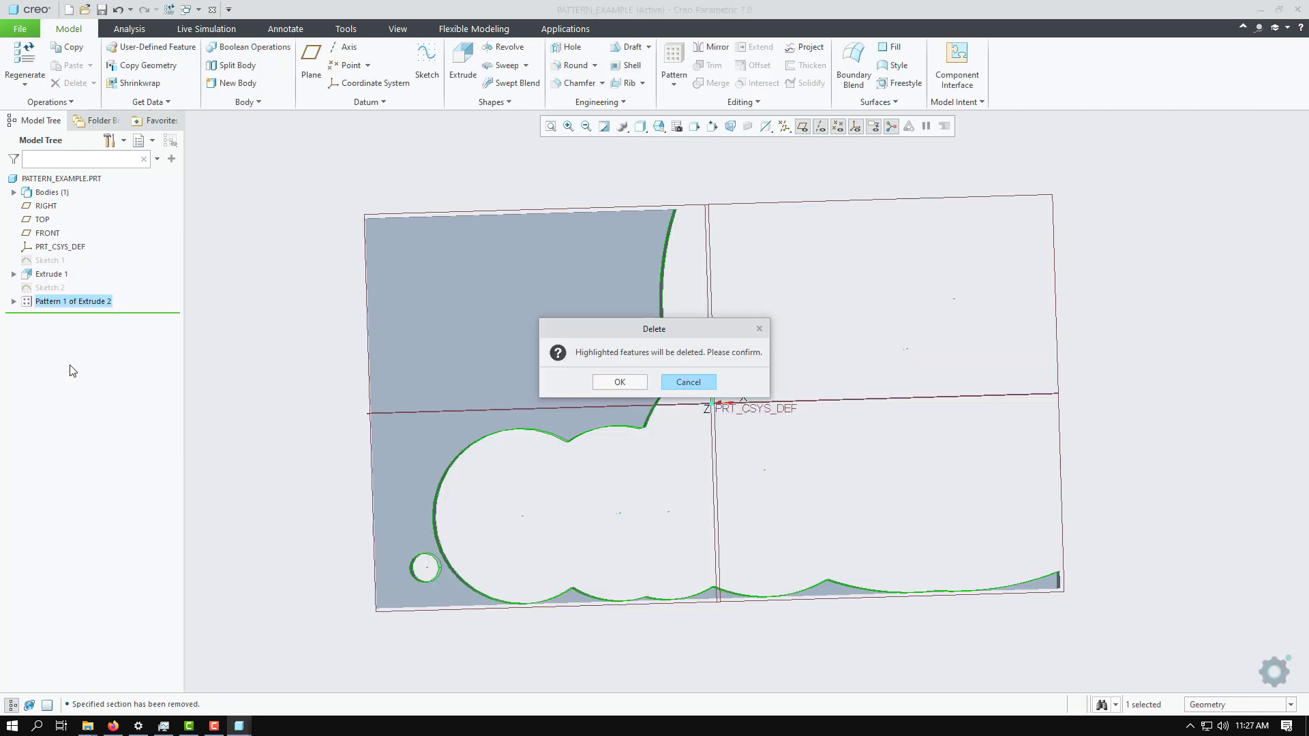
left_click(619, 383)
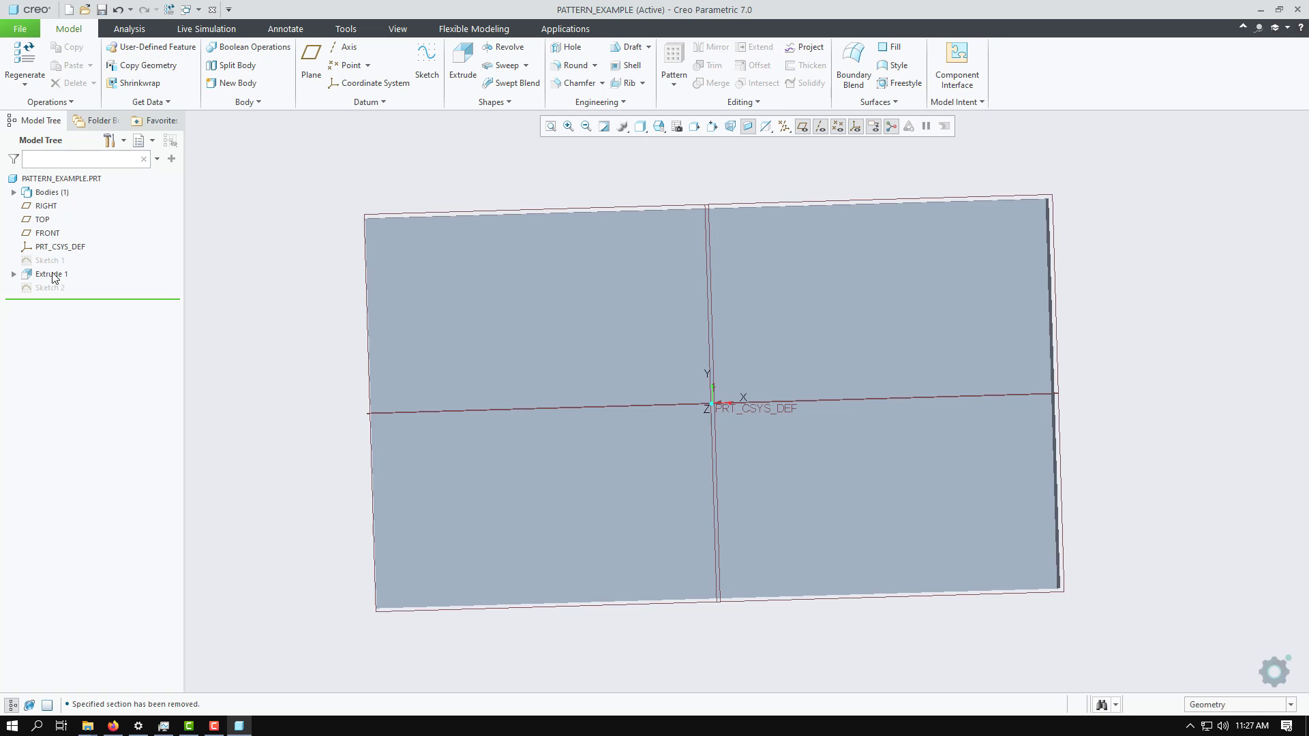
Delete Sketch 1 together with its dependent features Extrude 1 and Sketch 2
left_click(50, 261)
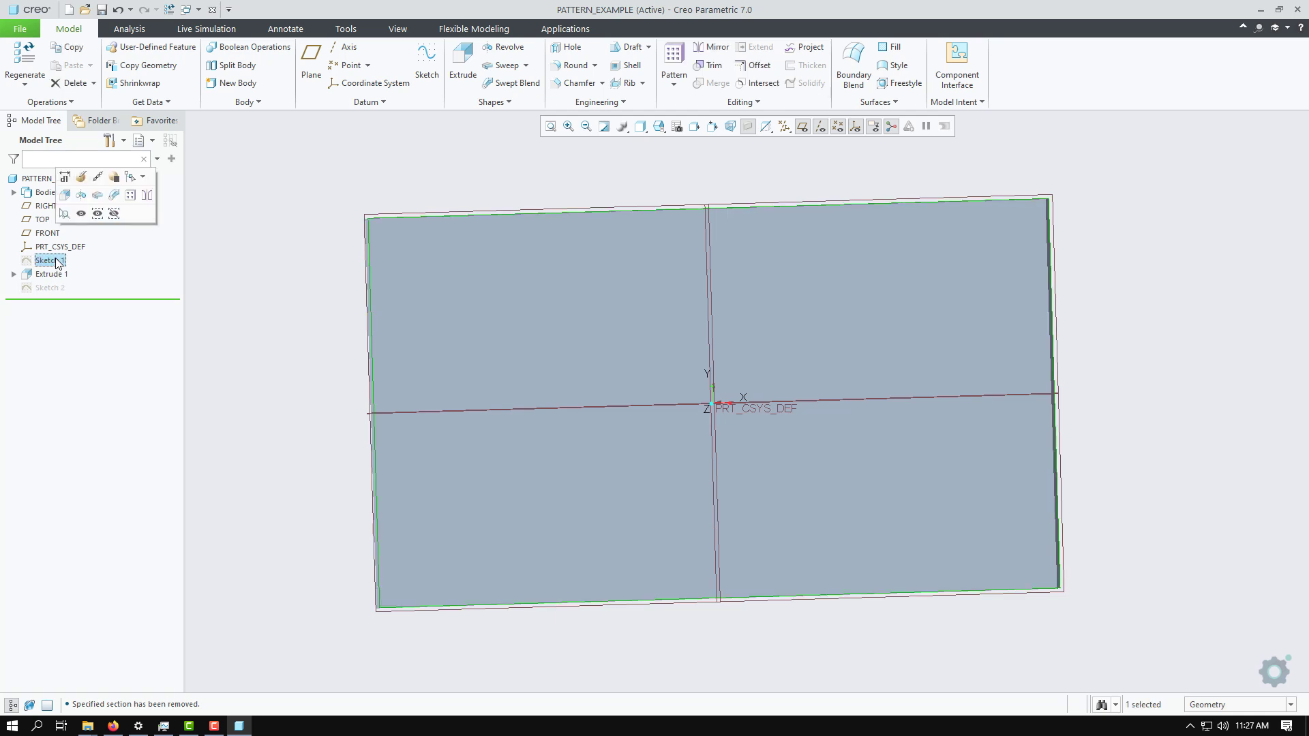
right_click(57, 263)
left_click(87, 345)
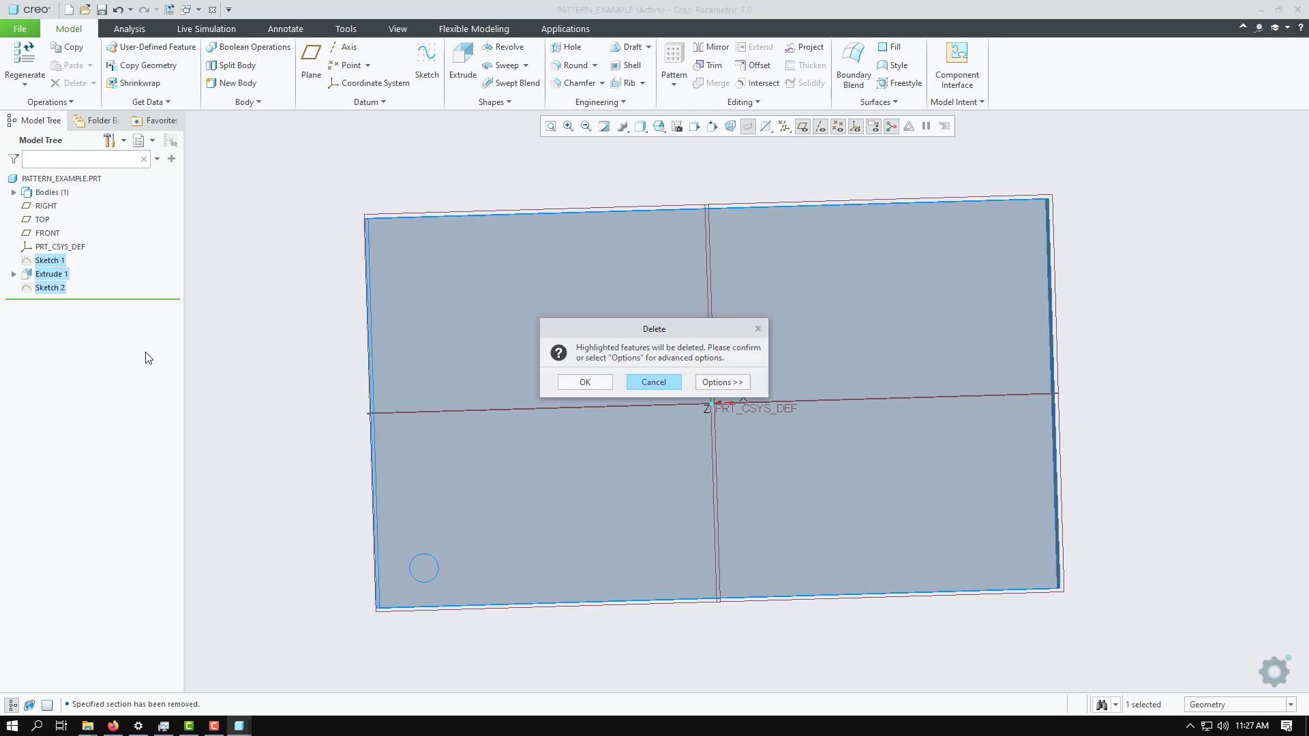
left_click(584, 382)
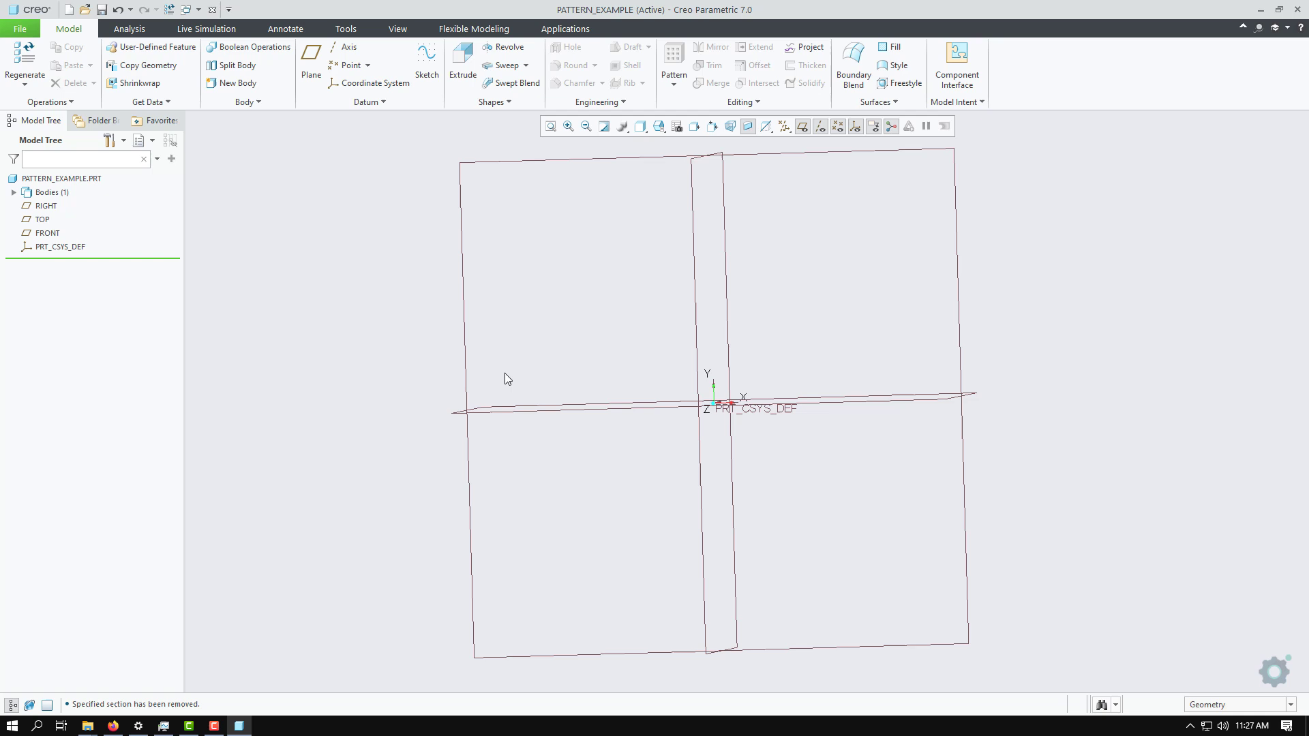
Start a sketch on the FRONT plane and draw a circle about 458 in diameter centred on the origin
left_click(43, 234)
left_click(52, 170)
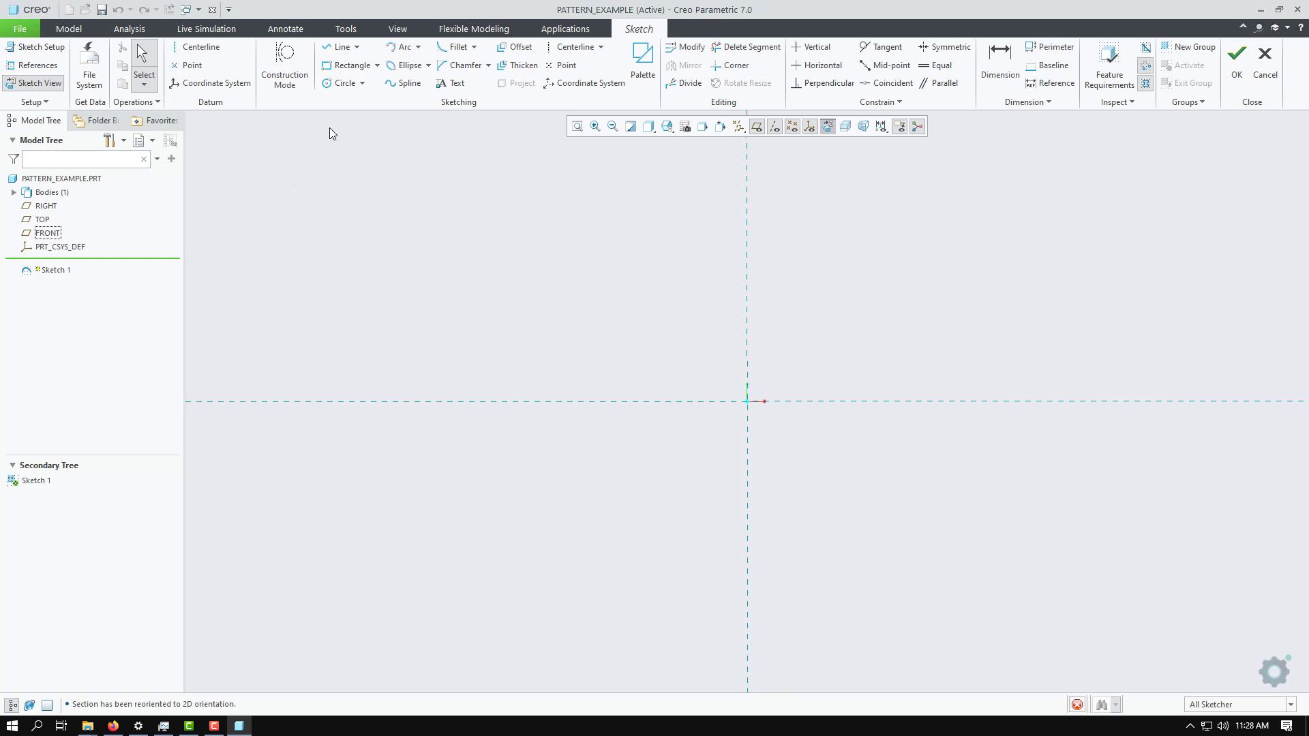
left_click(345, 82)
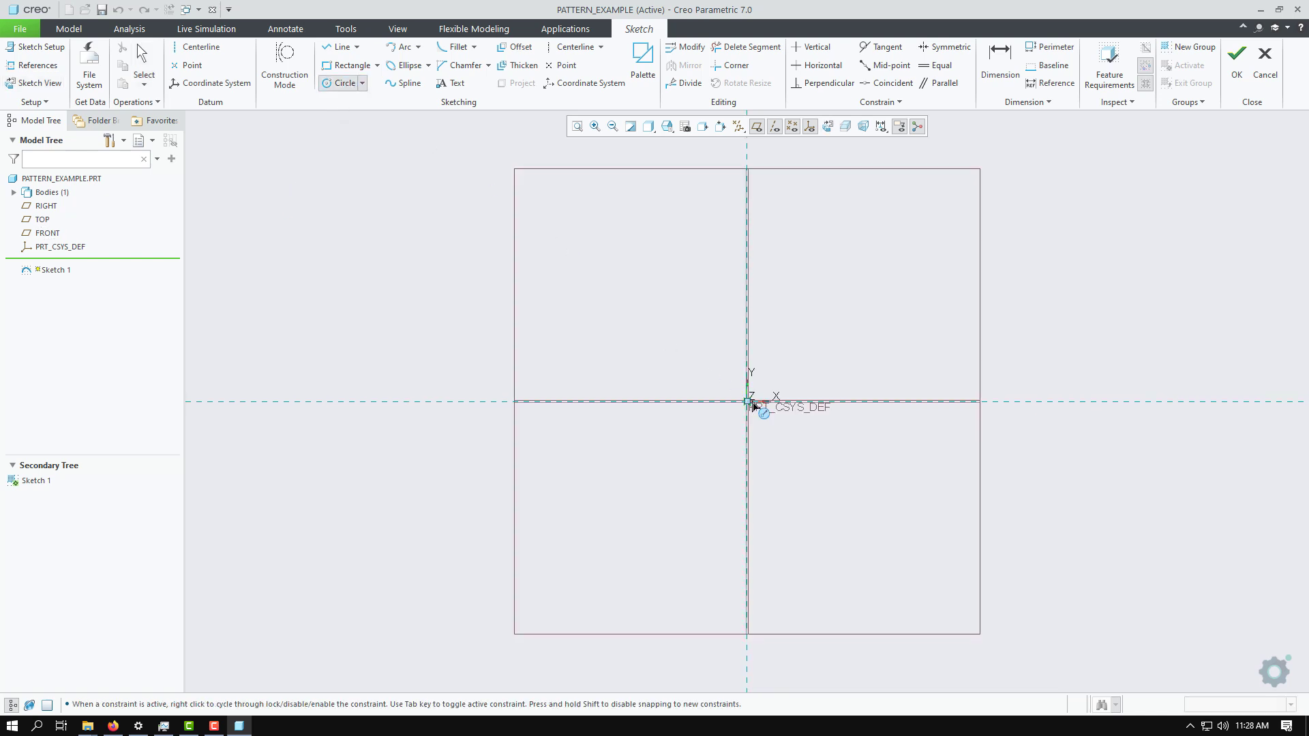
left_click(747, 402)
left_click(909, 543)
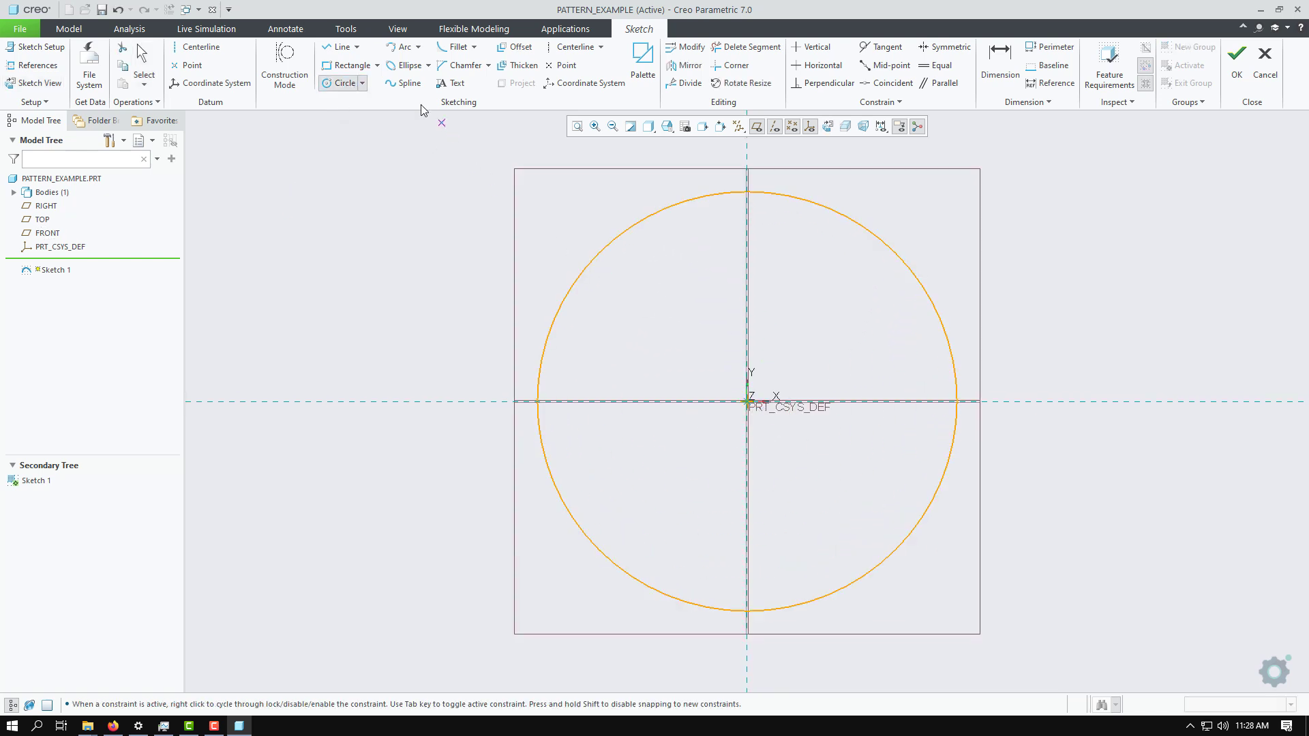
Add a concentric inner circle about 56 in diameter around the origin
left_click(362, 82)
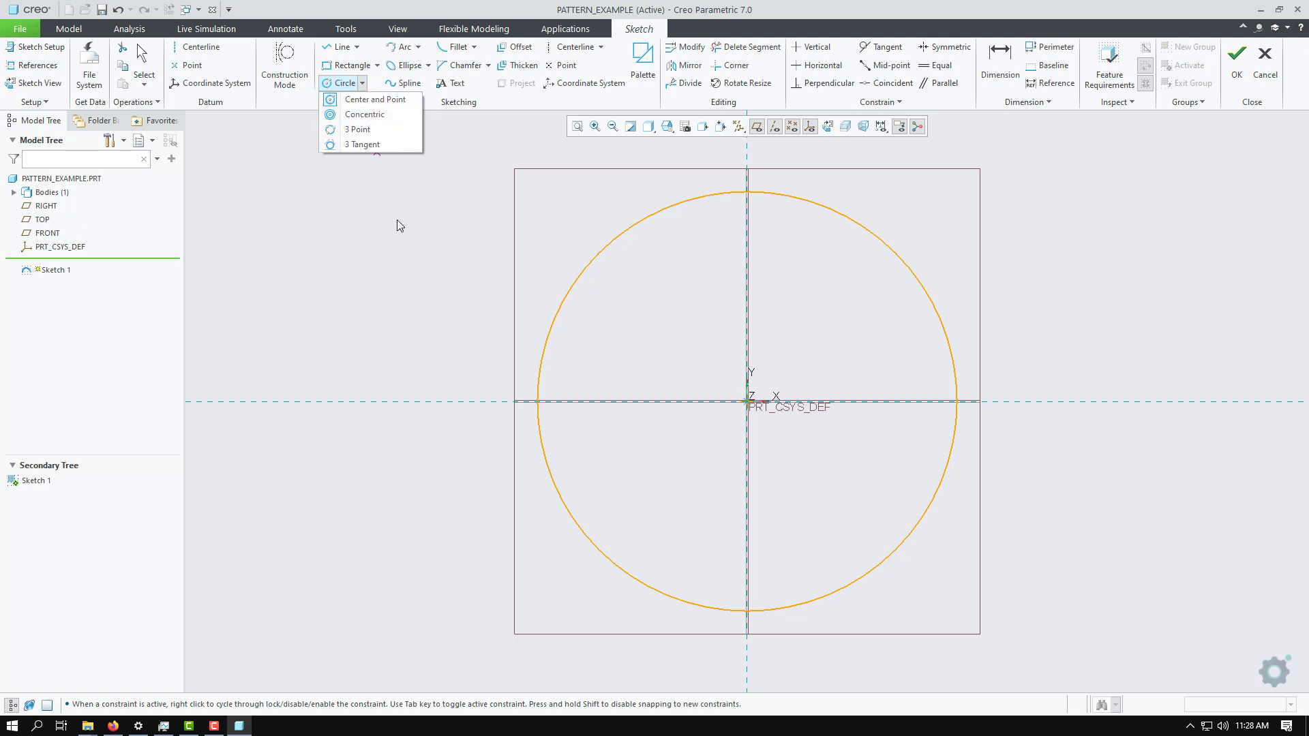
left_click(371, 116)
left_click(624, 239)
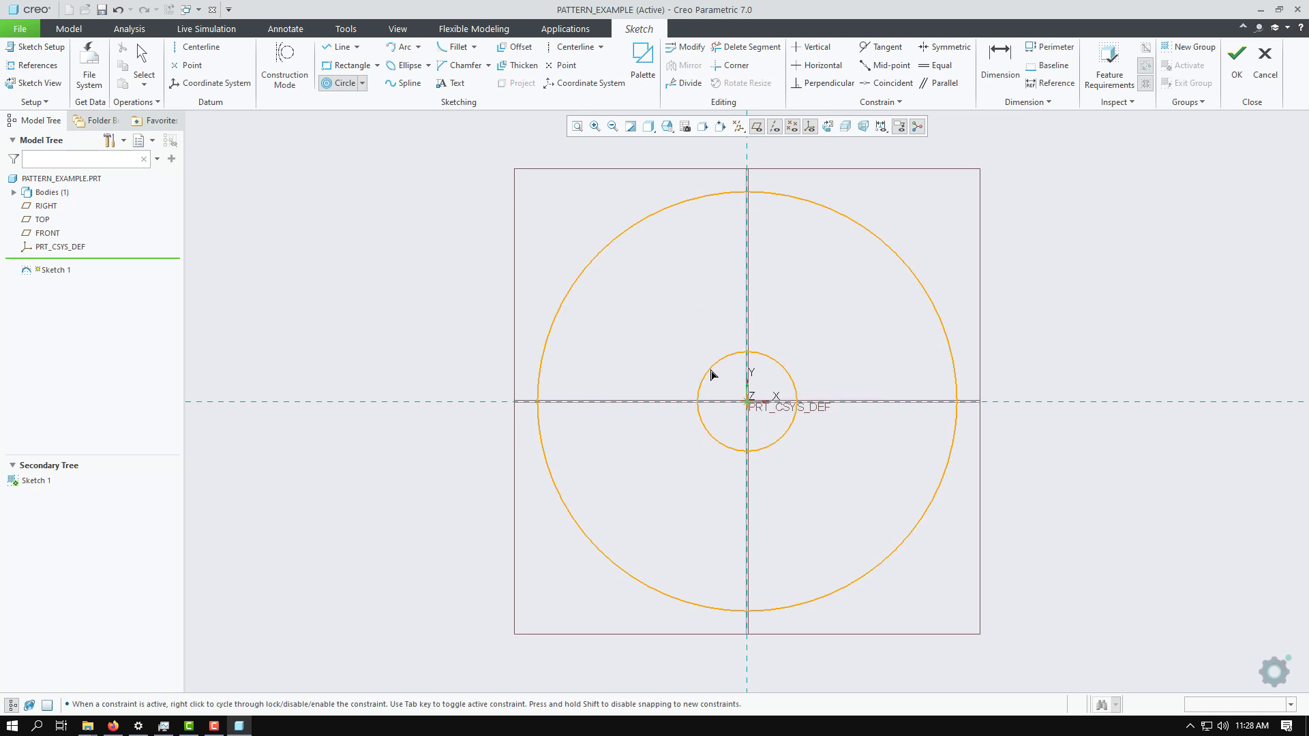
left_click(725, 395)
middle_click(478, 317)
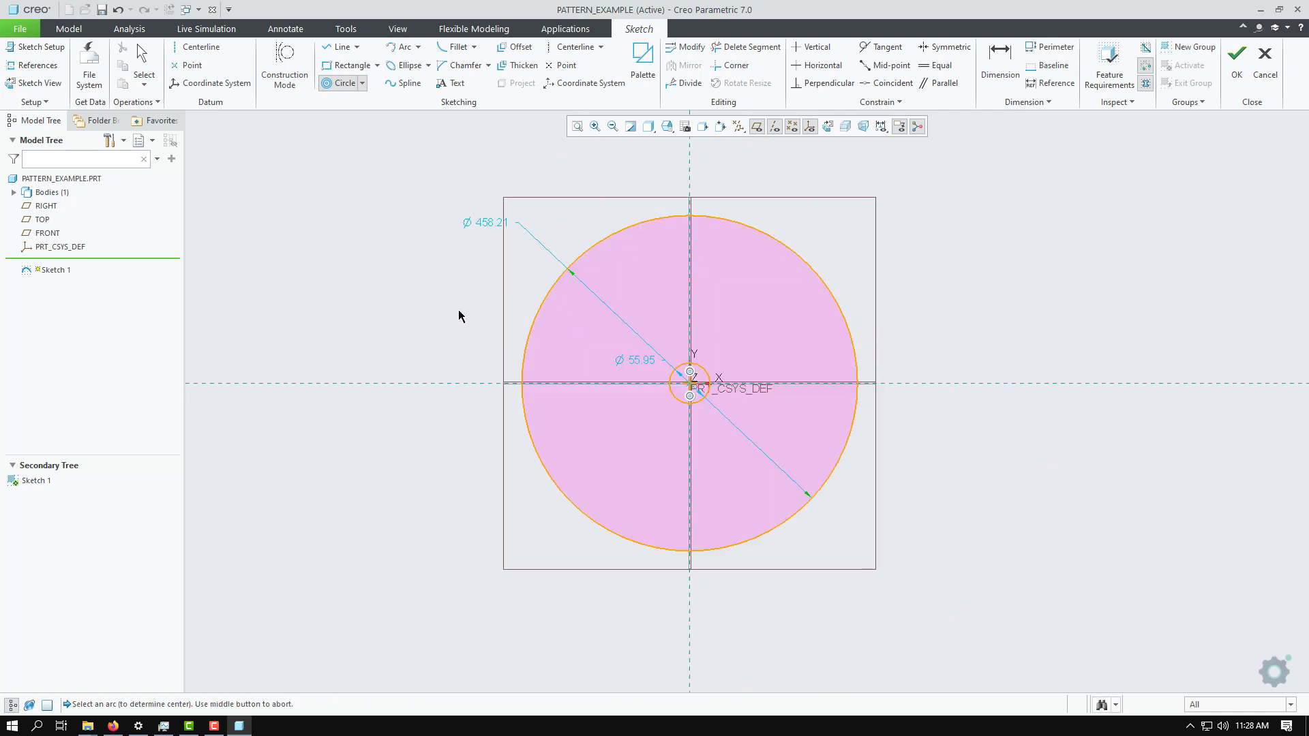
Set the outer circle's diameter to 500 and the inner circle's to 50, and finish the sketch
double_click(481, 225)
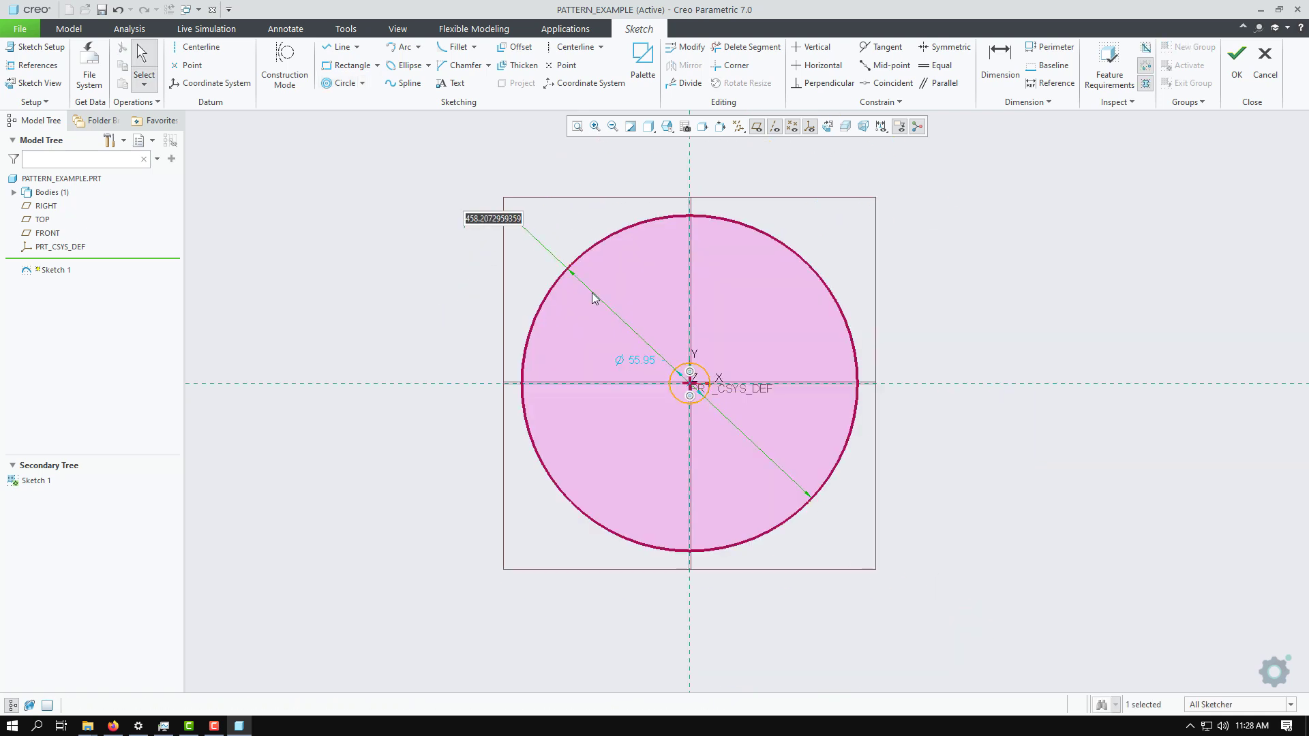
type("500")
key("Return")
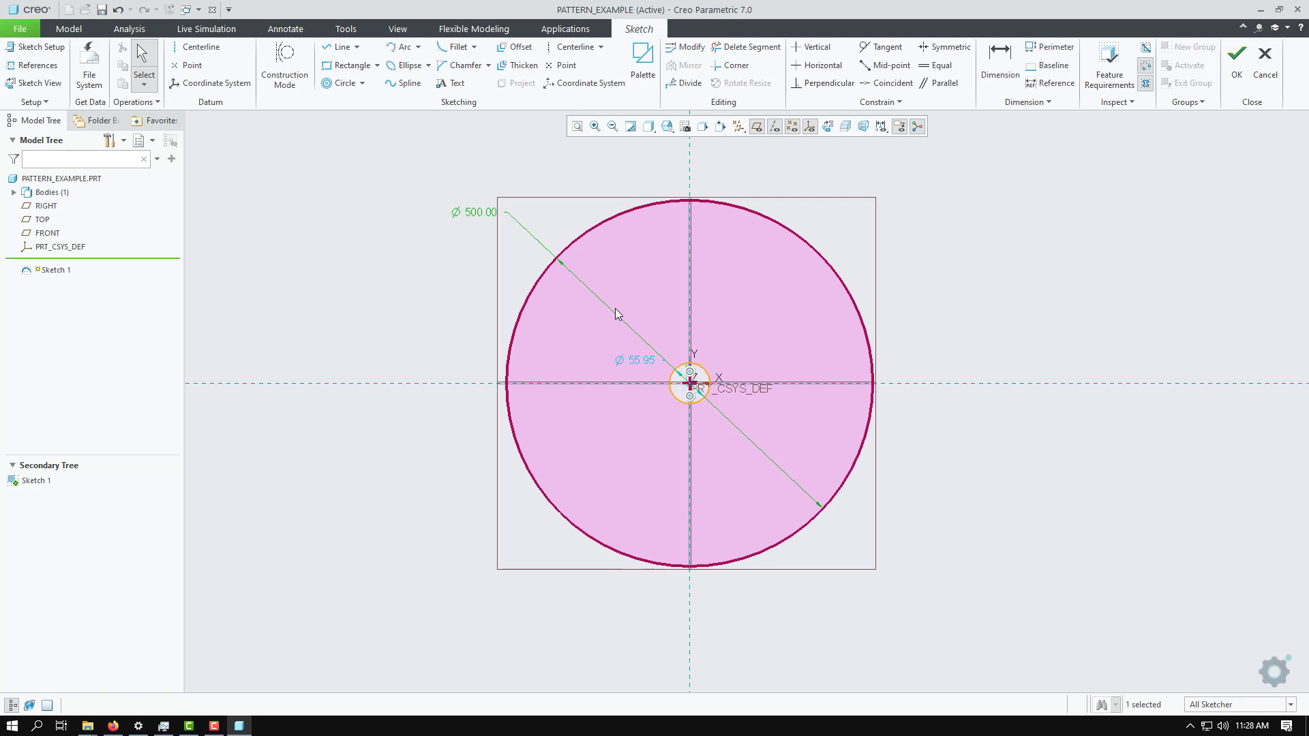
double_click(649, 360)
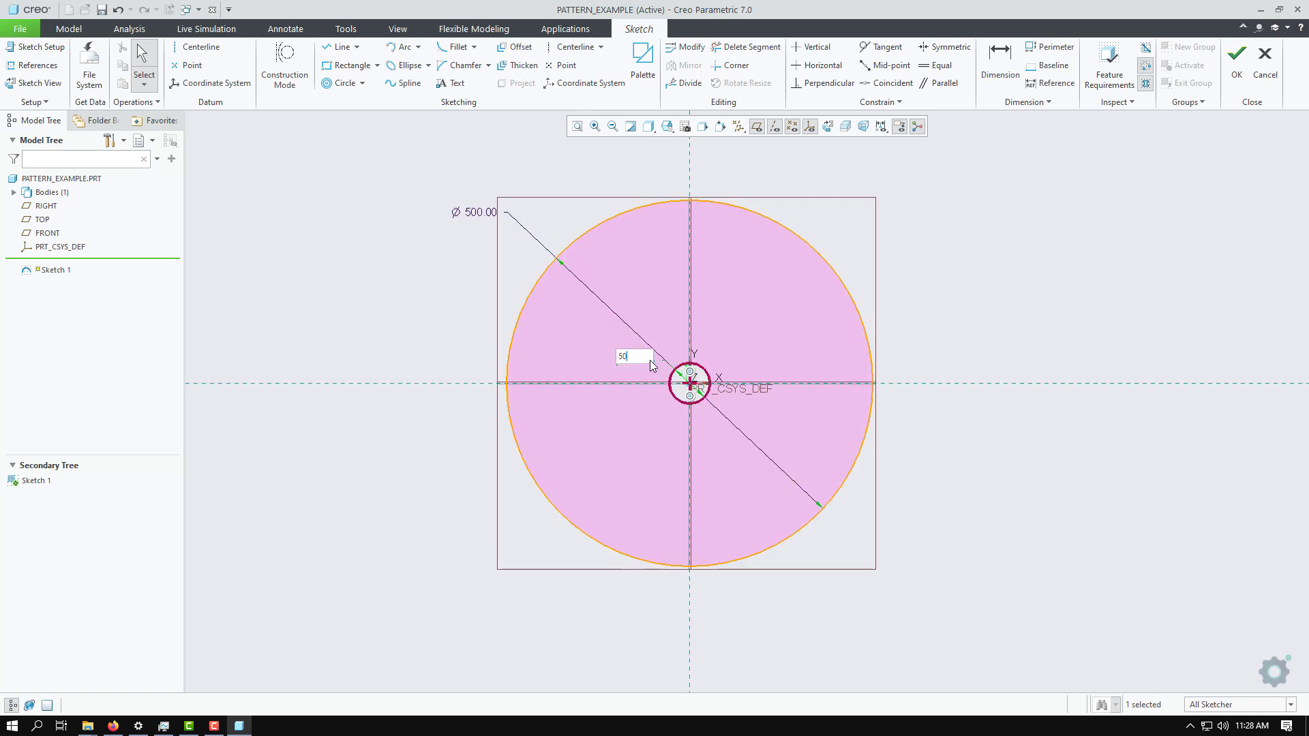
key("Return")
left_click(1236, 60)
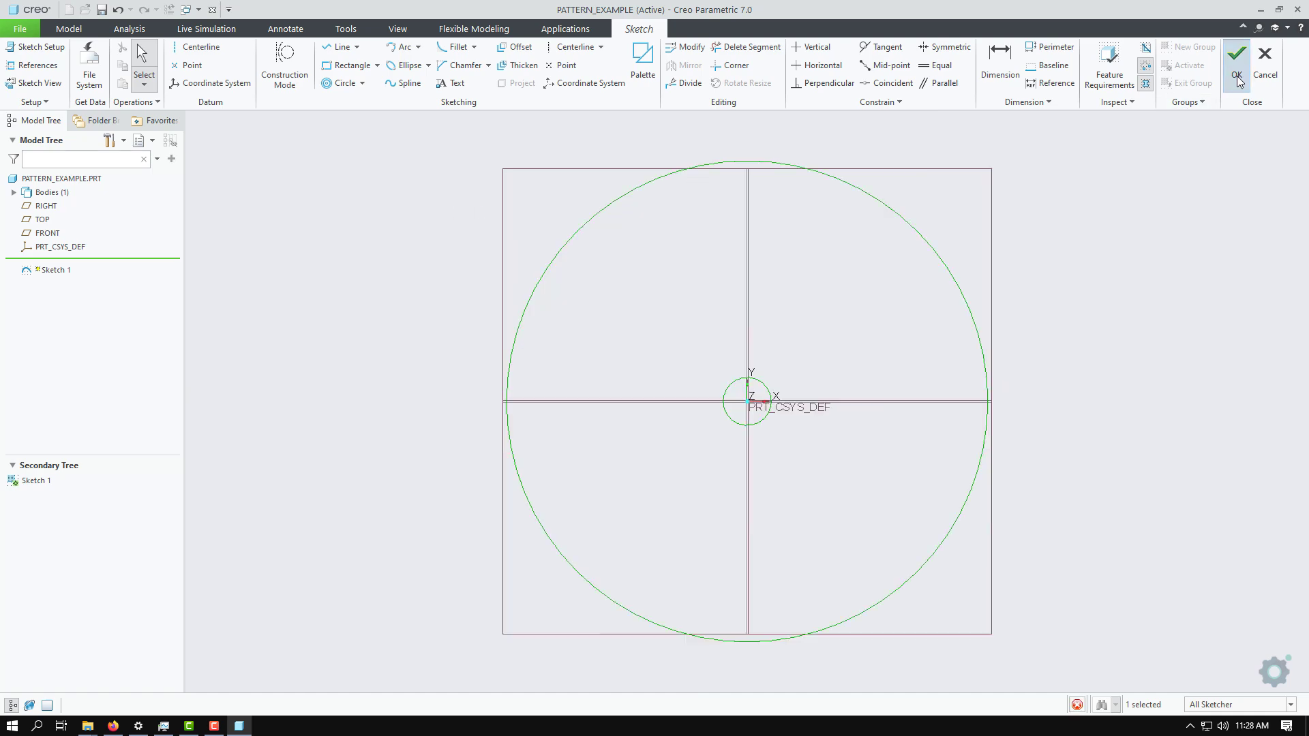
Extrude the two-circle sketch as a solid, shortening its depth to form a thin disc with a central hole
left_click(467, 60)
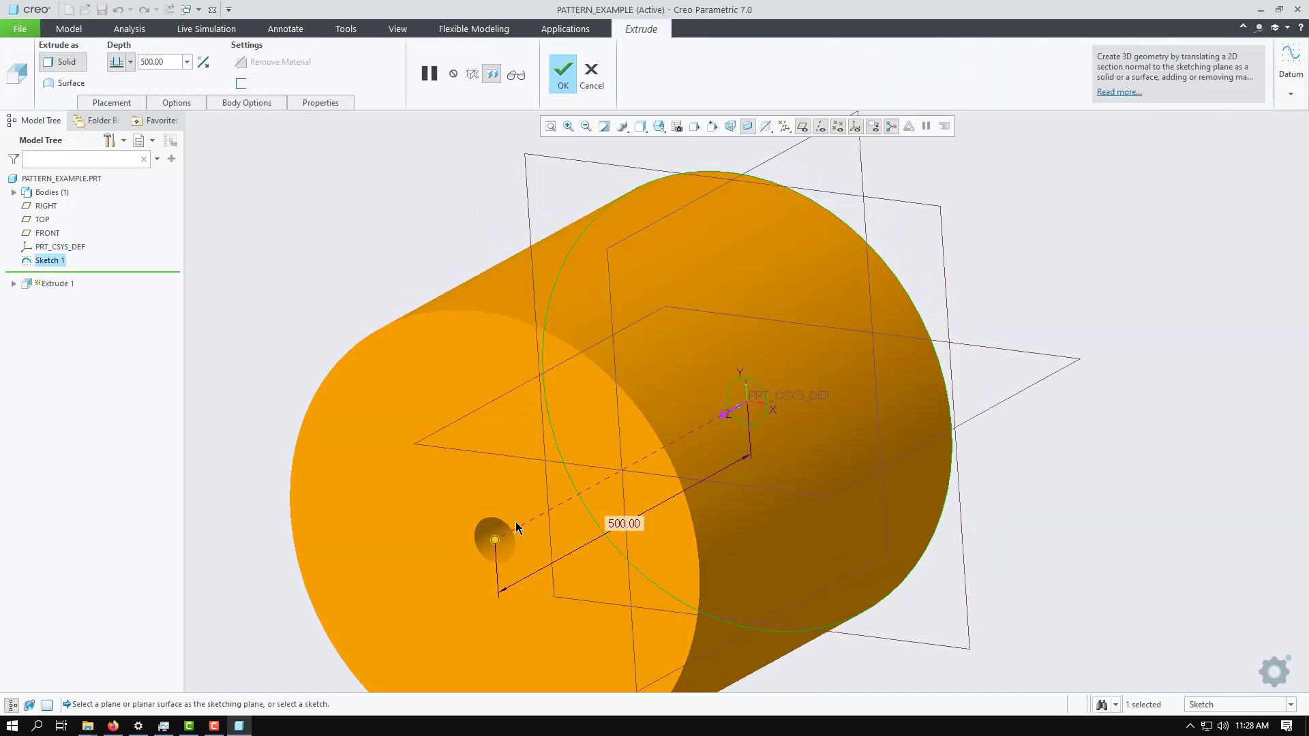
mouse_move(497, 540)
left_mouse_down()
mouse_move(667, 461)
mouse_move(723, 414)
left_mouse_up()
left_click(563, 75)
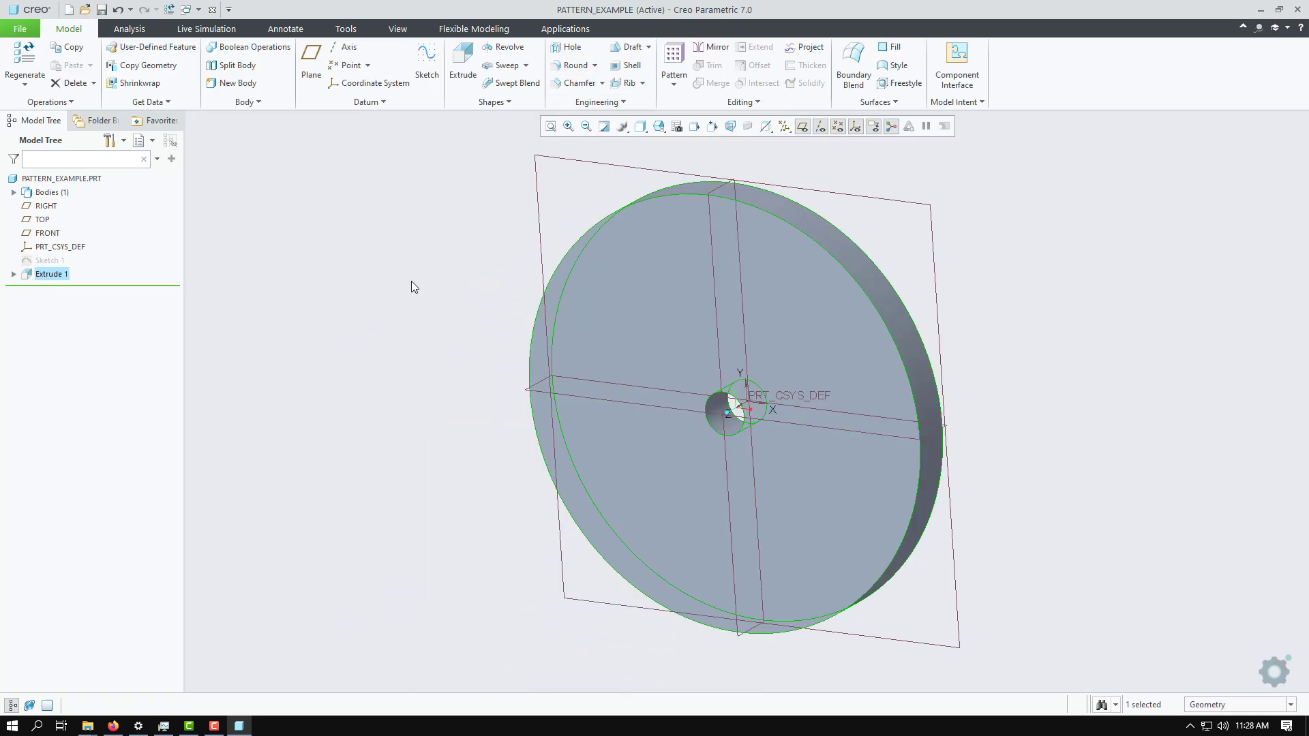
Start an extrude on the disc's flat face and sketch a circle about 25 in diameter on the horizontal reference, about 90 from the centre
left_click(642, 308)
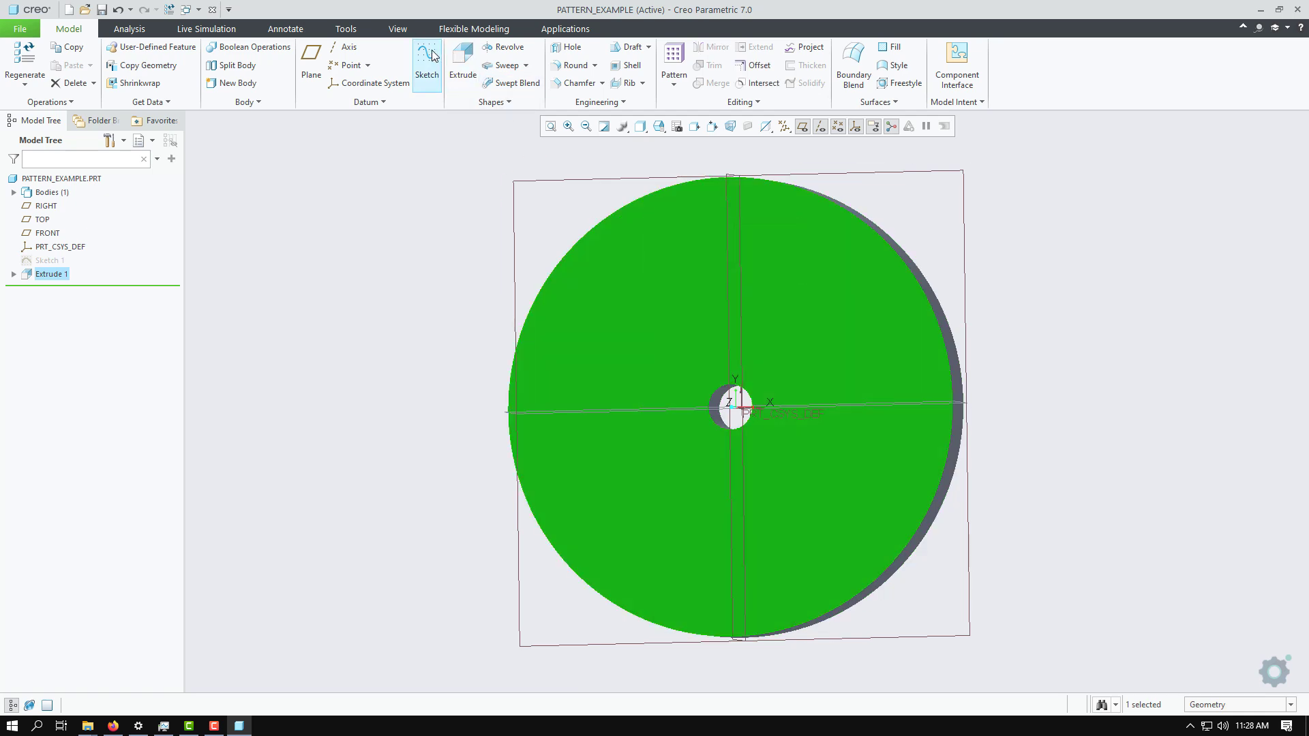
left_click(461, 58)
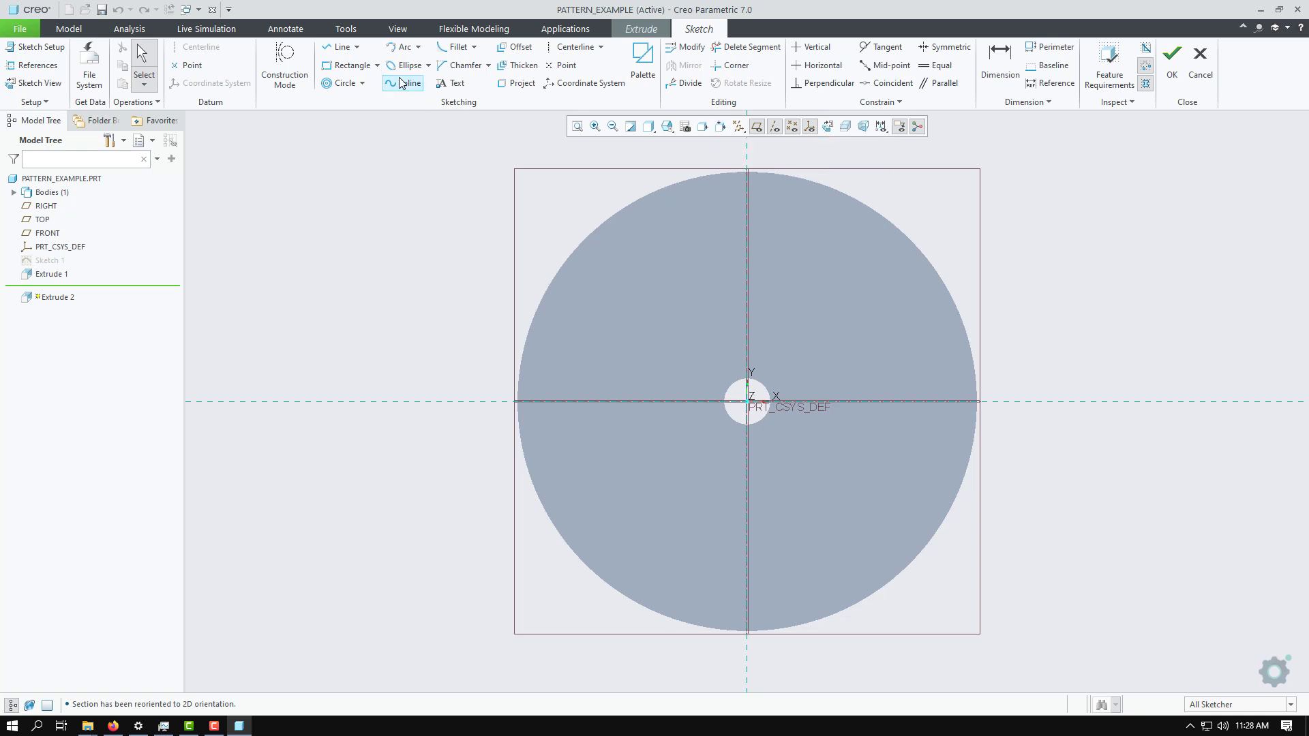
left_click(362, 83)
left_click(355, 100)
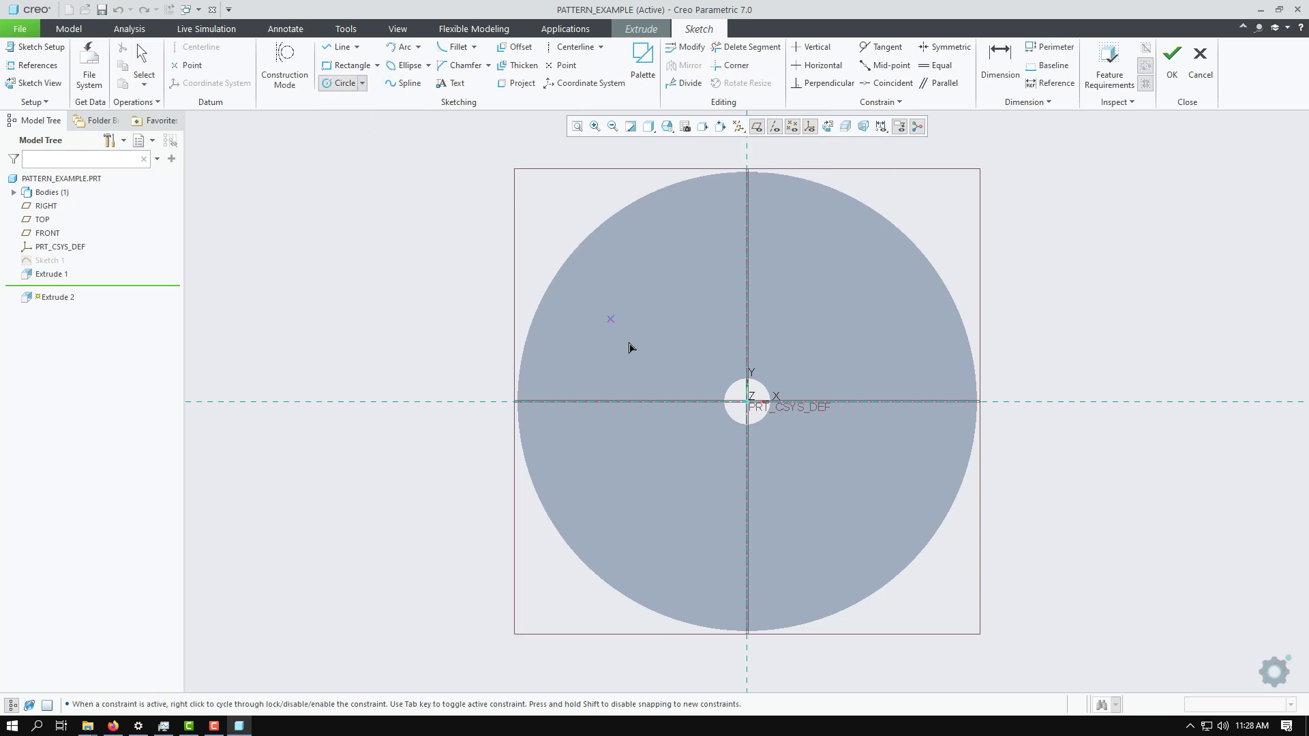
left_click(669, 413)
middle_click(372, 302)
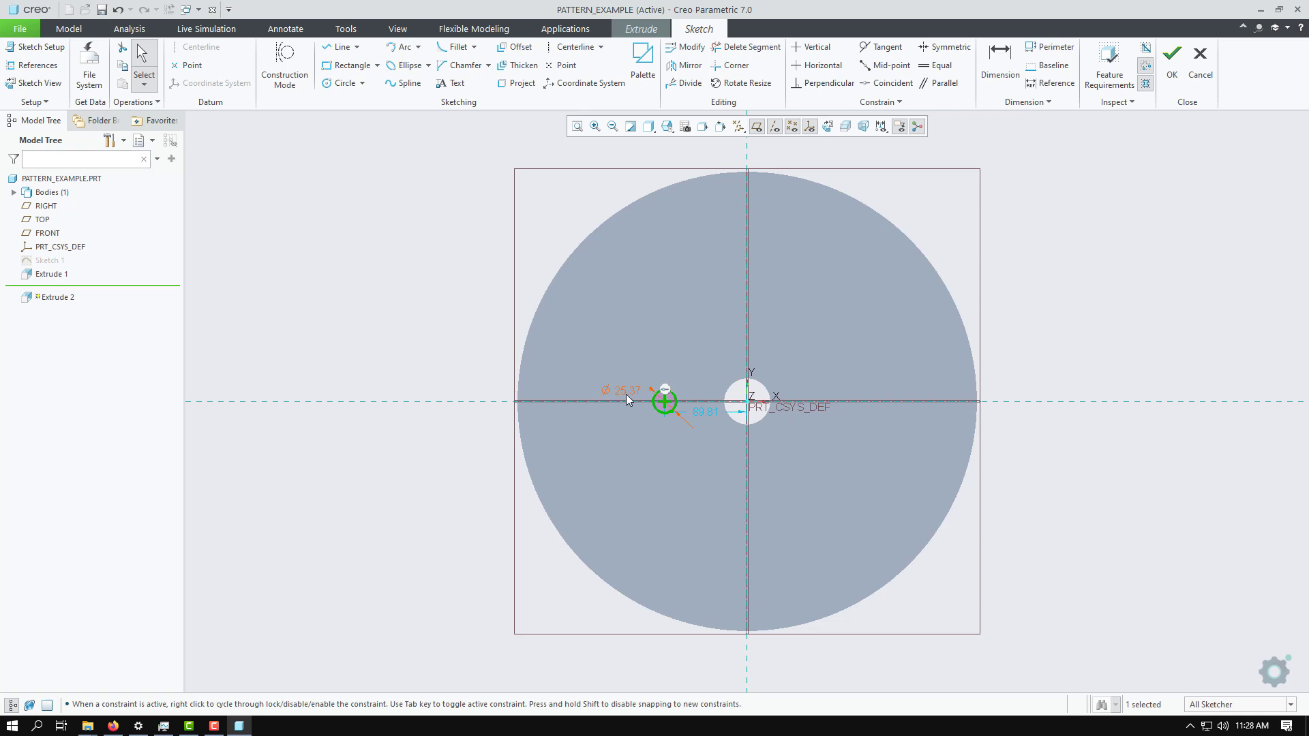
Set the small circle's diameter to 25 and its distance from the vertical reference to 80, and finish the sketch
double_click(625, 394)
type("25")
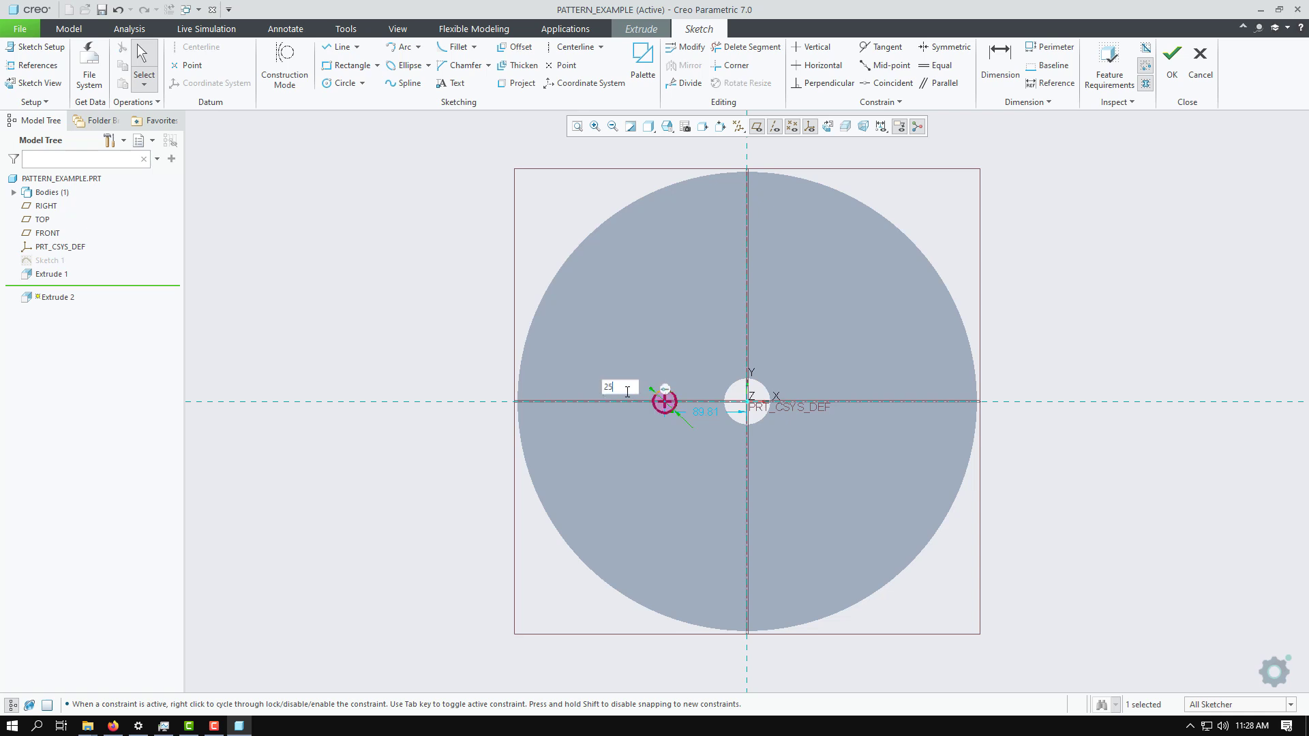
key("Return")
double_click(705, 412)
type("80")
key("Return")
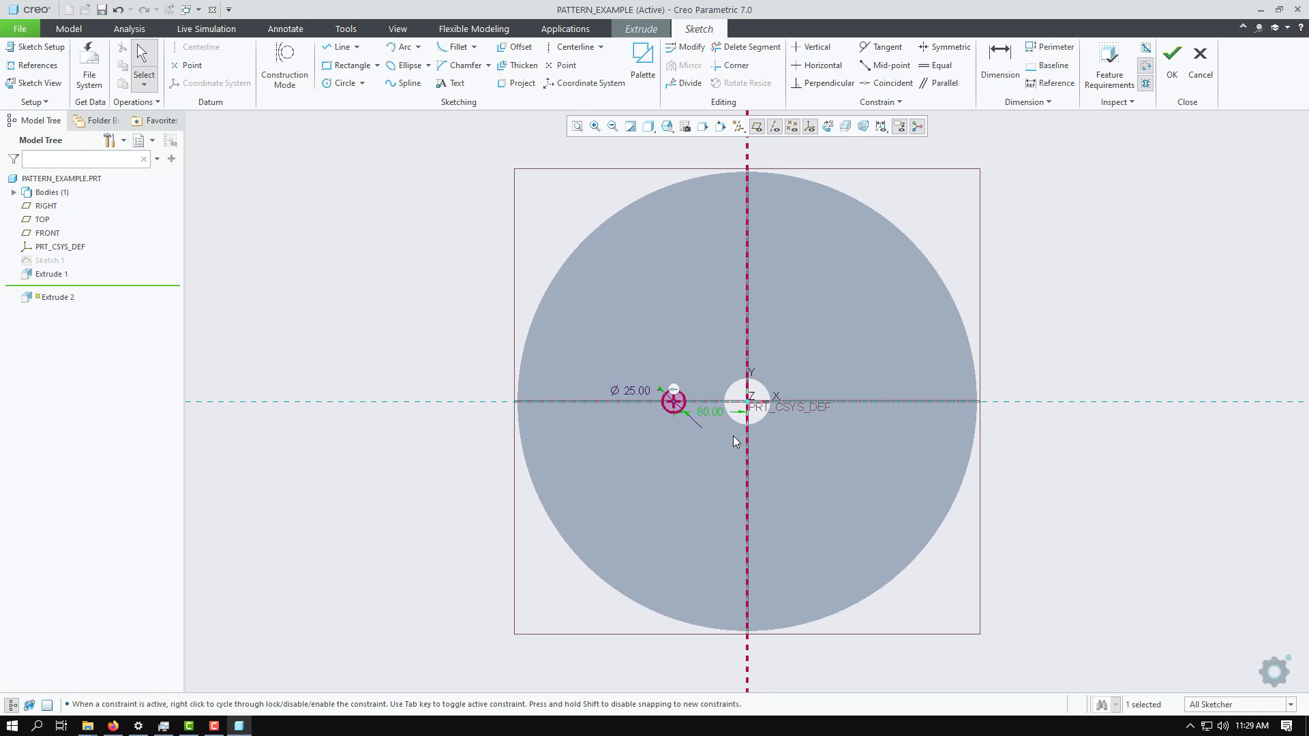
left_click(1173, 62)
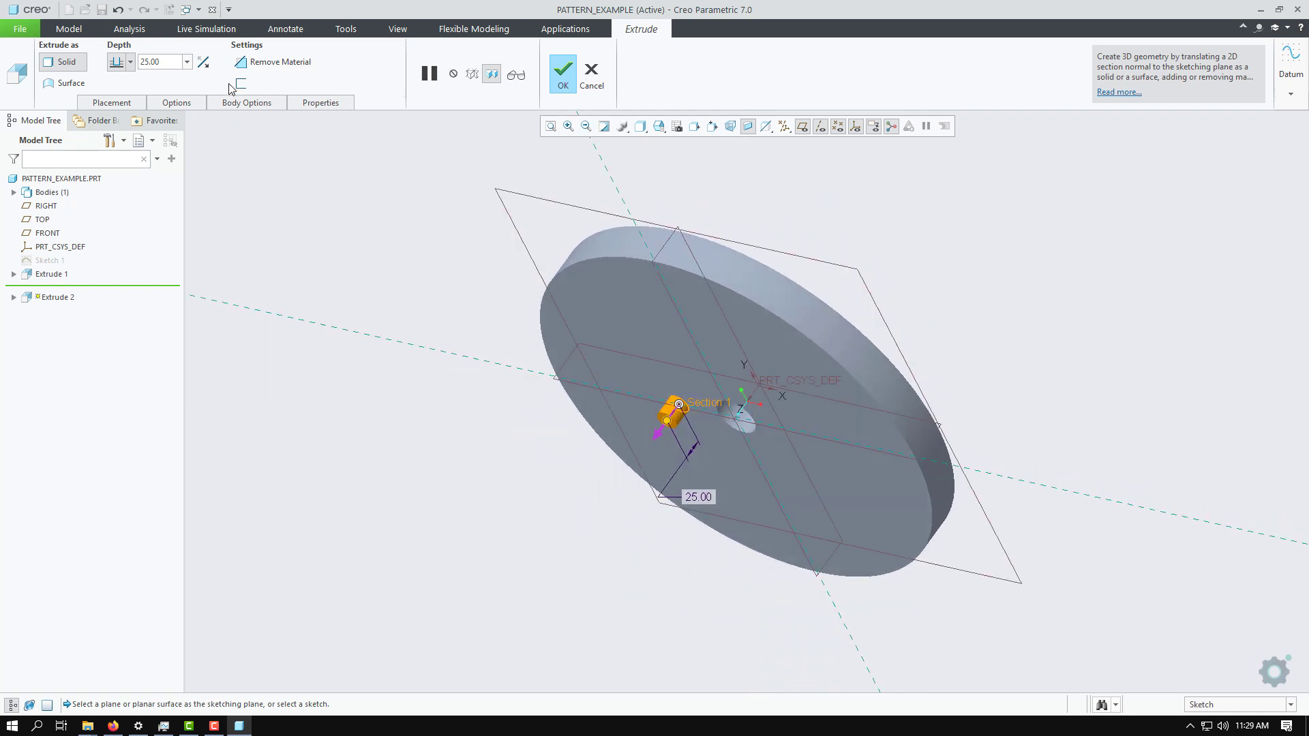
Reverse the extrude direction into the disc and cut the small hole up to the disc's opposite face
left_click(203, 64)
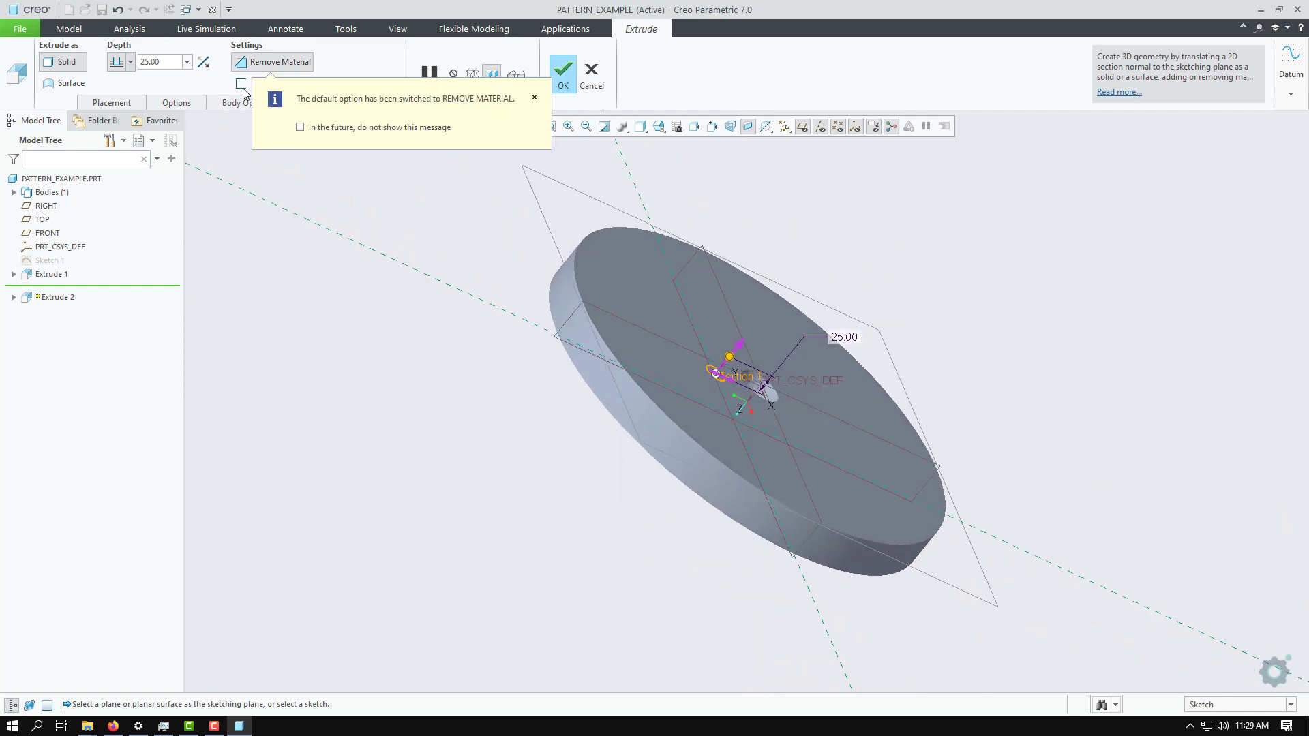
left_click(129, 62)
left_click(117, 163)
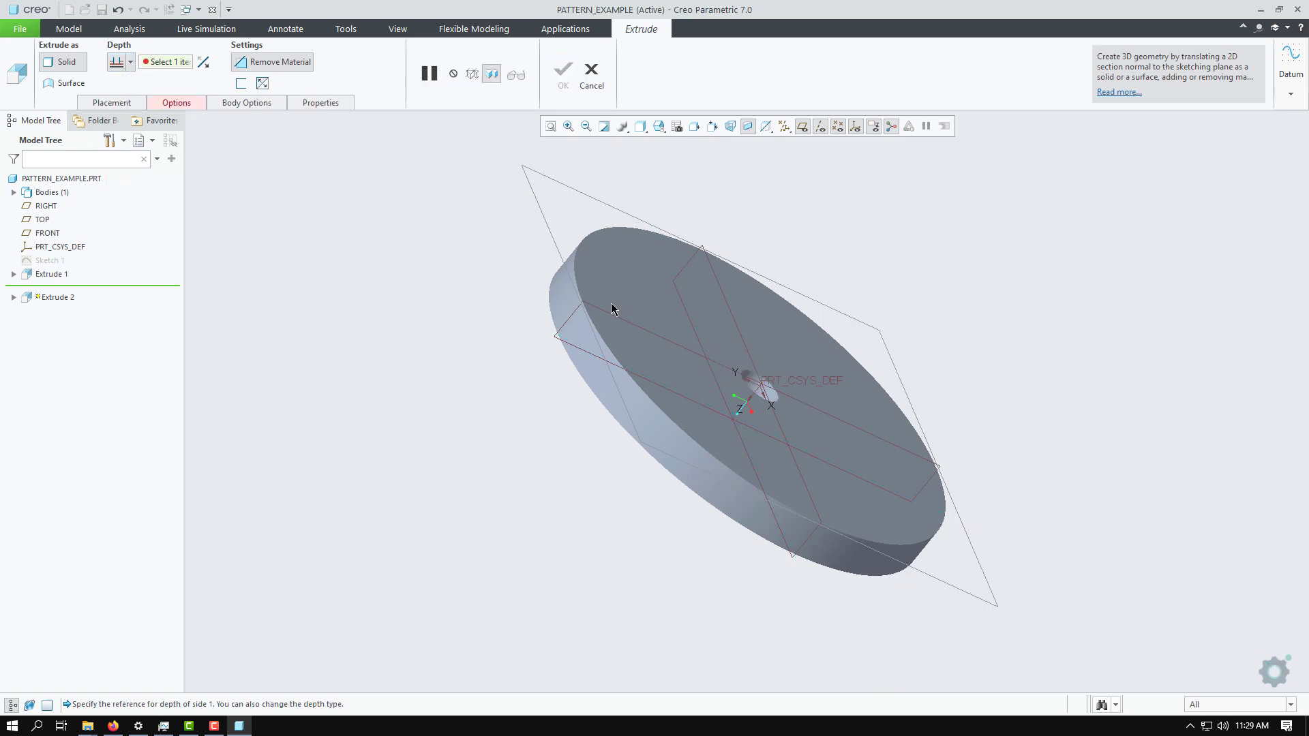
left_click(658, 289)
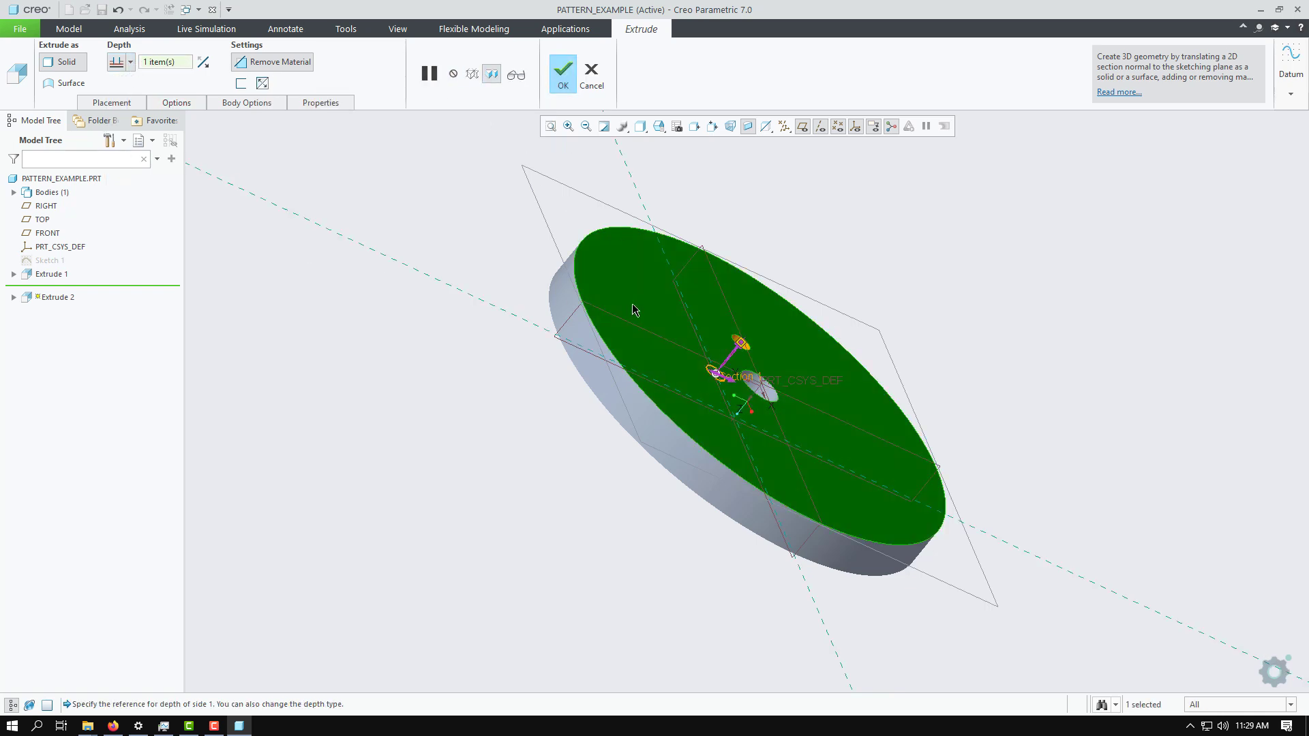
left_click(562, 78)
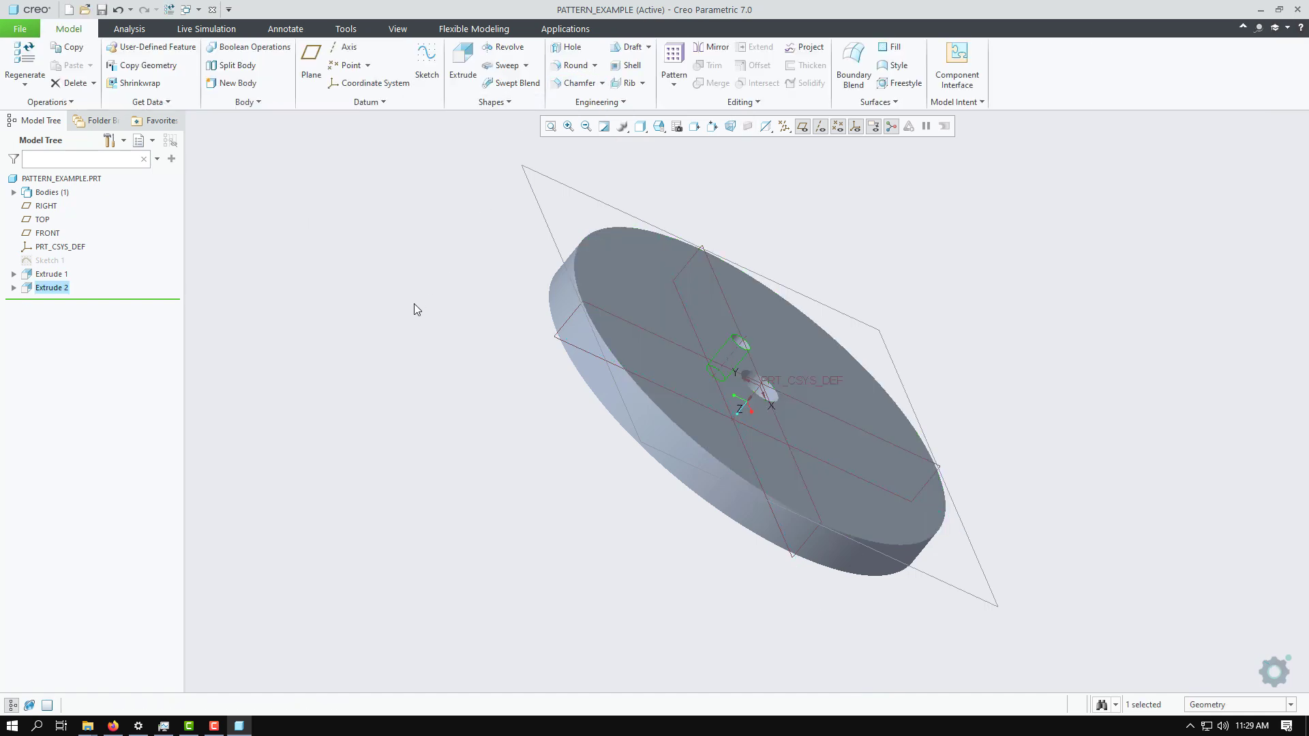
Start an Axis pattern of the small off-centre hole, using the central hole's axis as the pattern centre
middle_click_drag(417, 307, 512, 240)
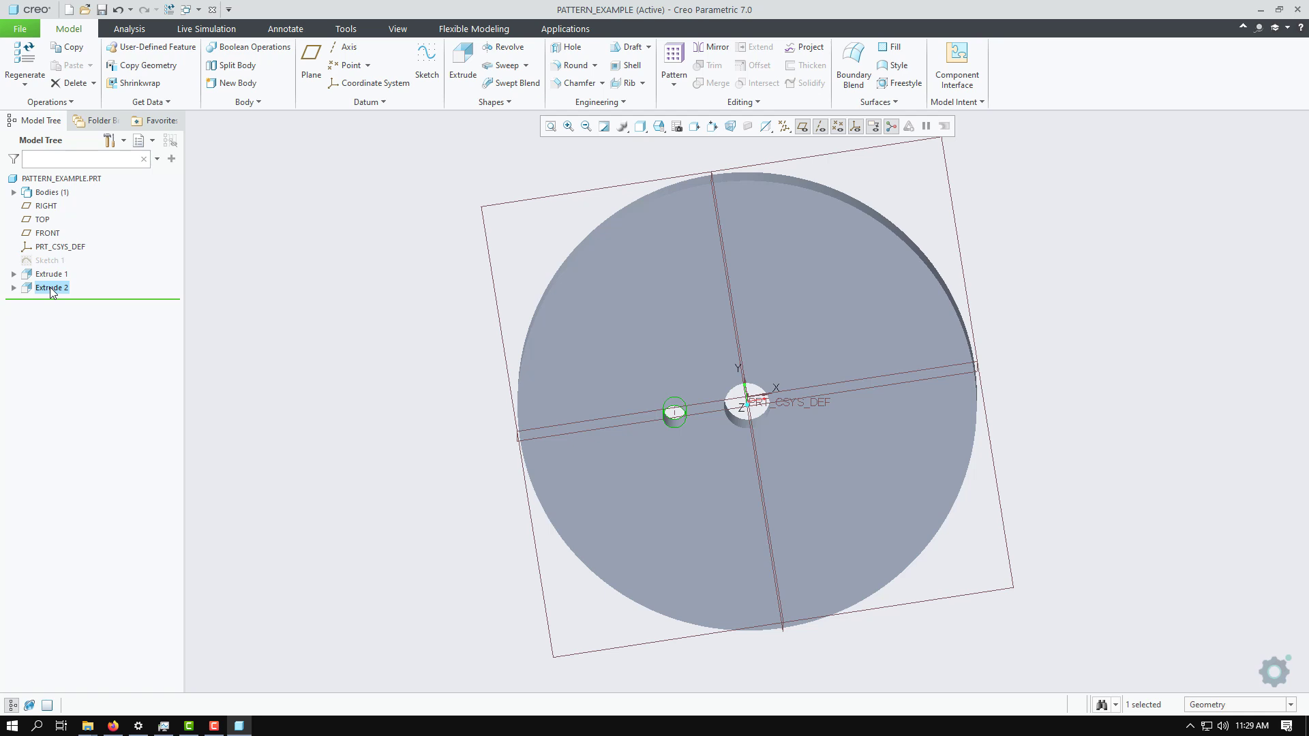
left_click(674, 65)
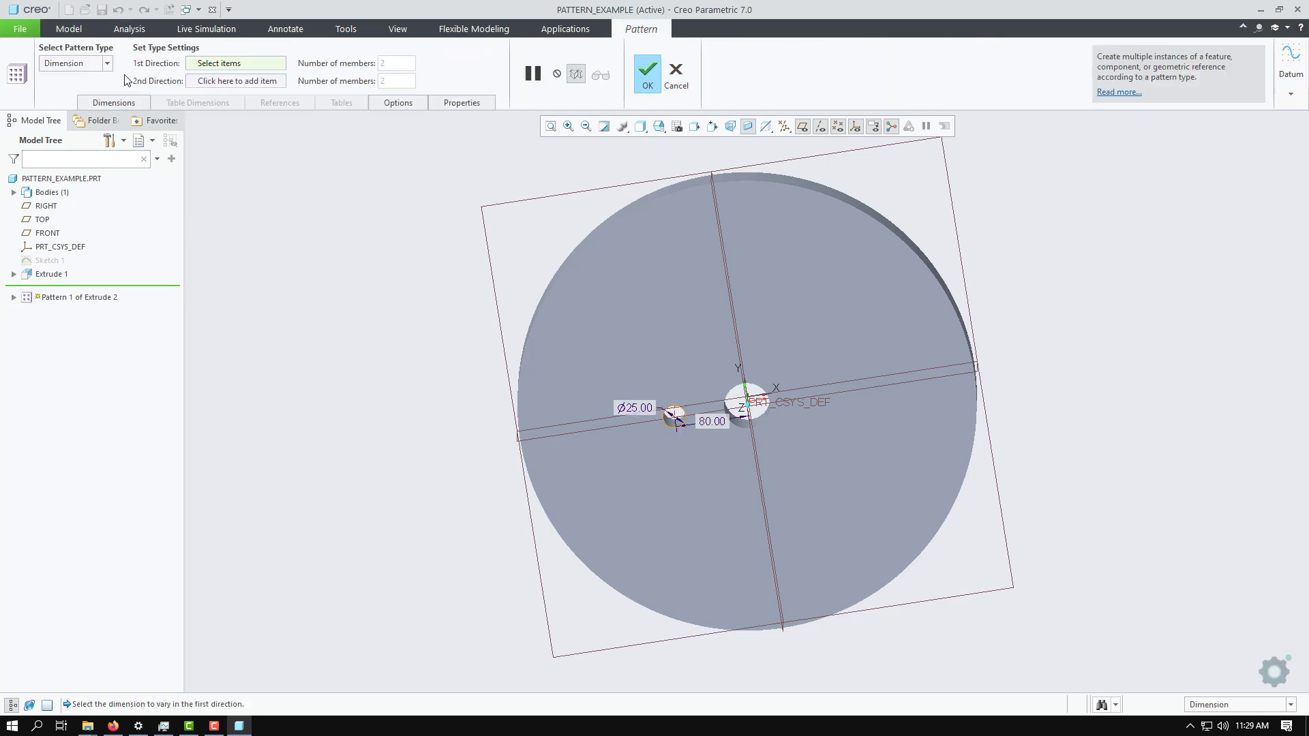
left_click(107, 63)
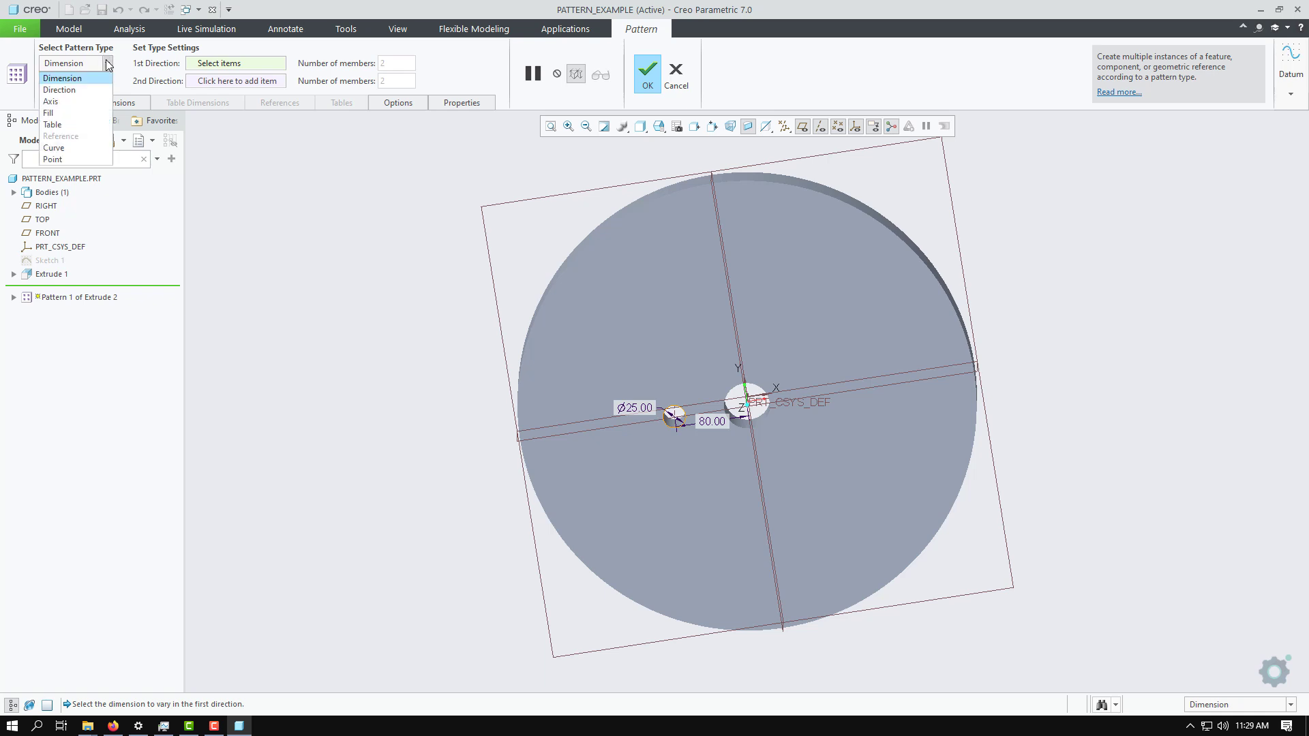
left_click(91, 102)
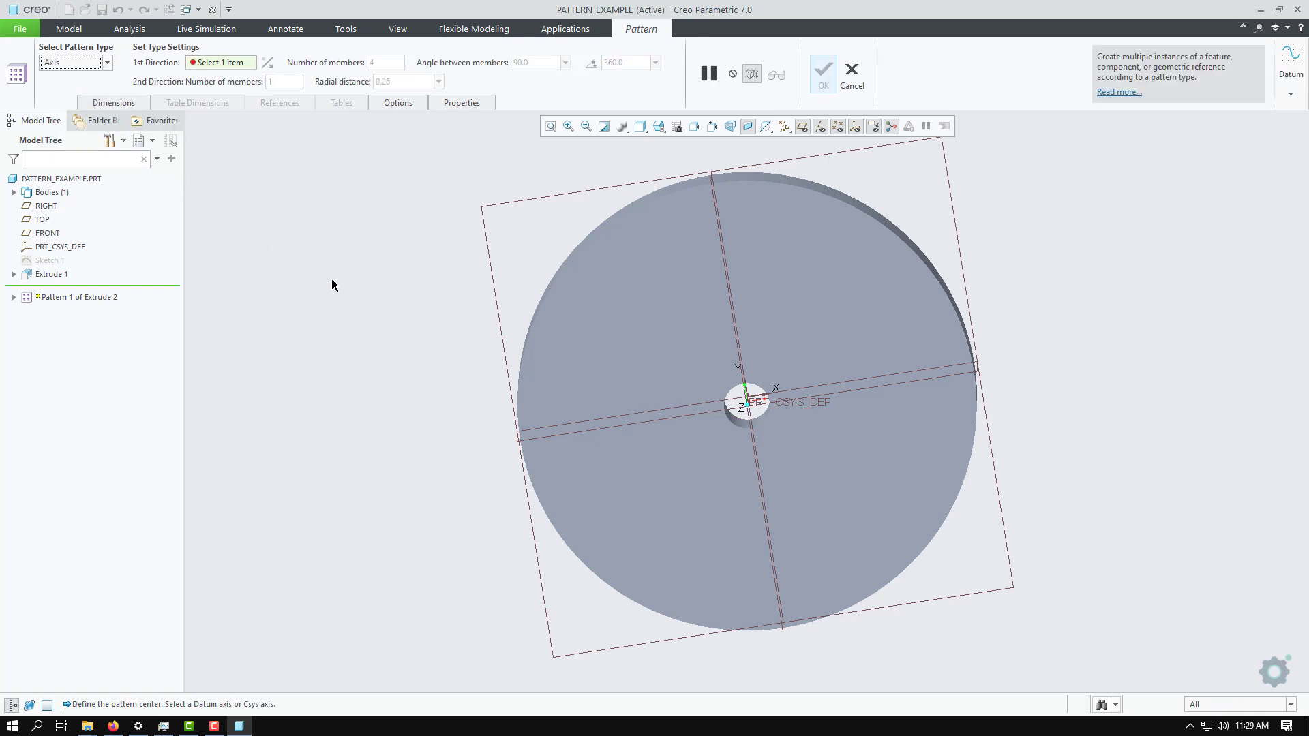
middle_click_drag(402, 311, 403, 392)
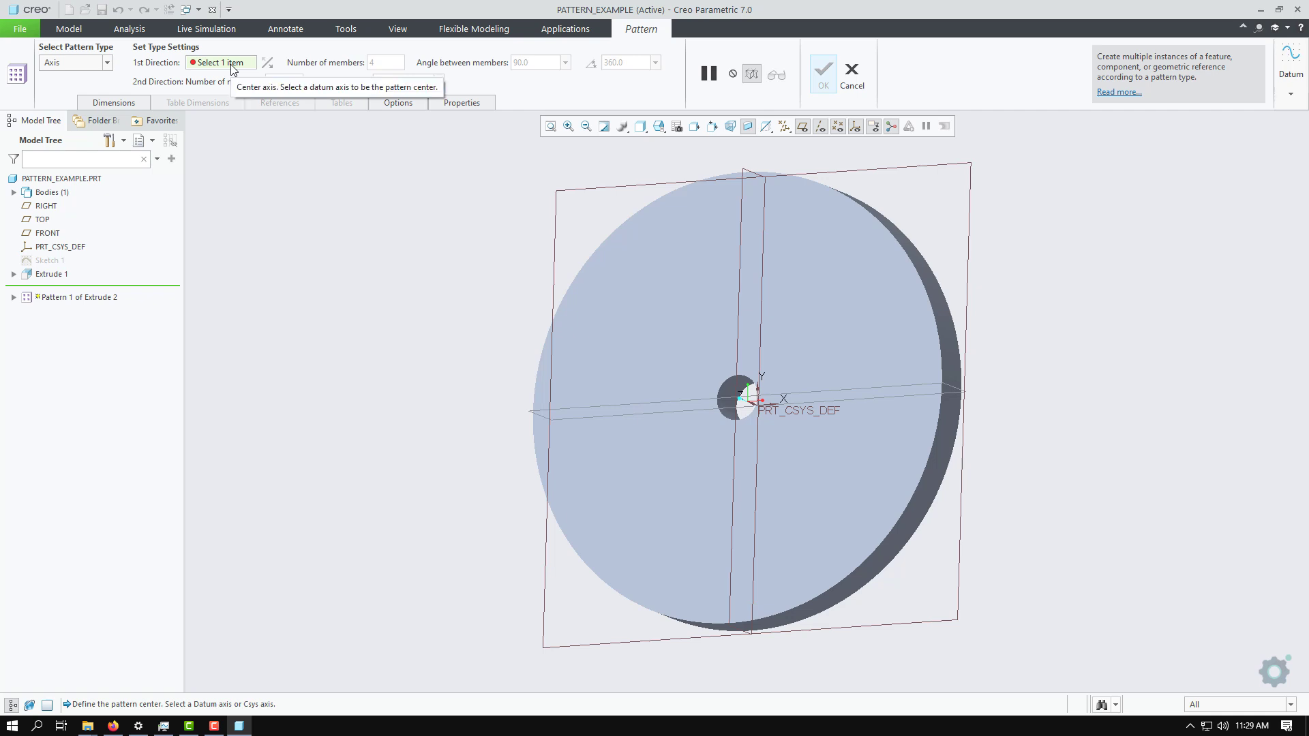
scroll(753, 395, "up", 8)
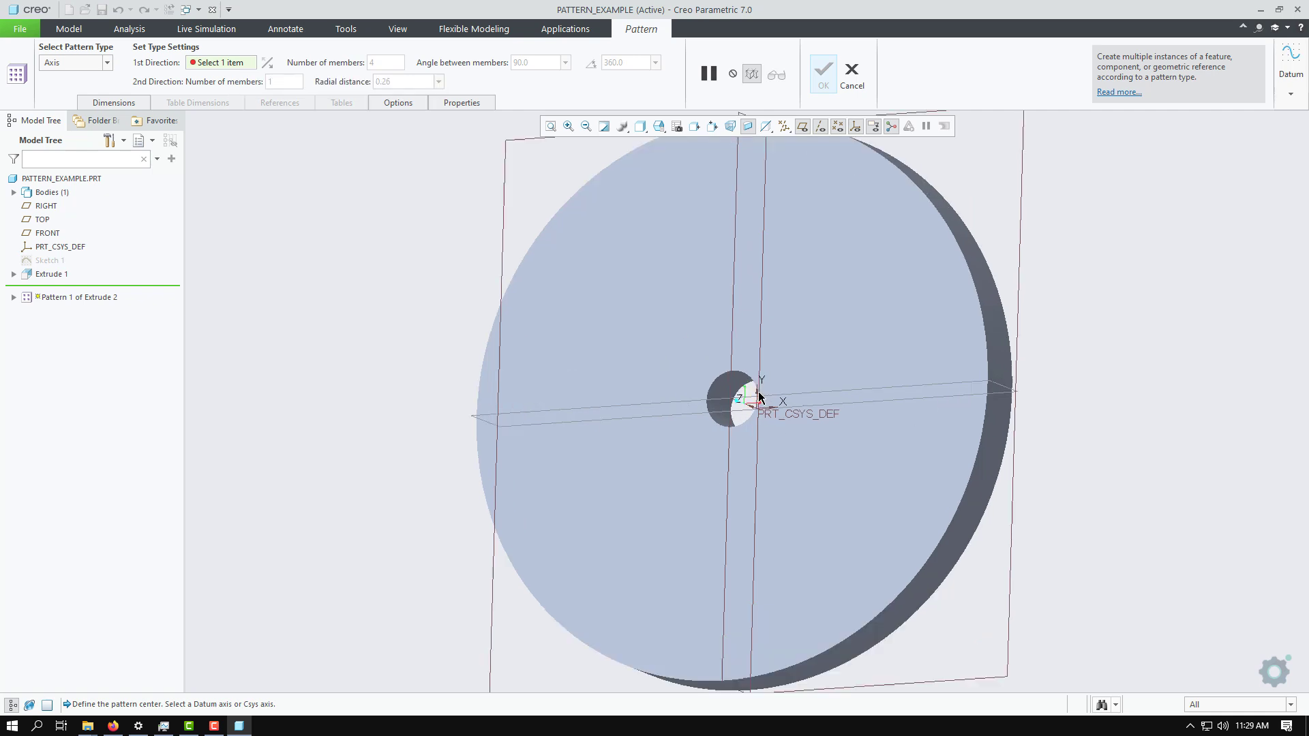
scroll(712, 446, "up", 4)
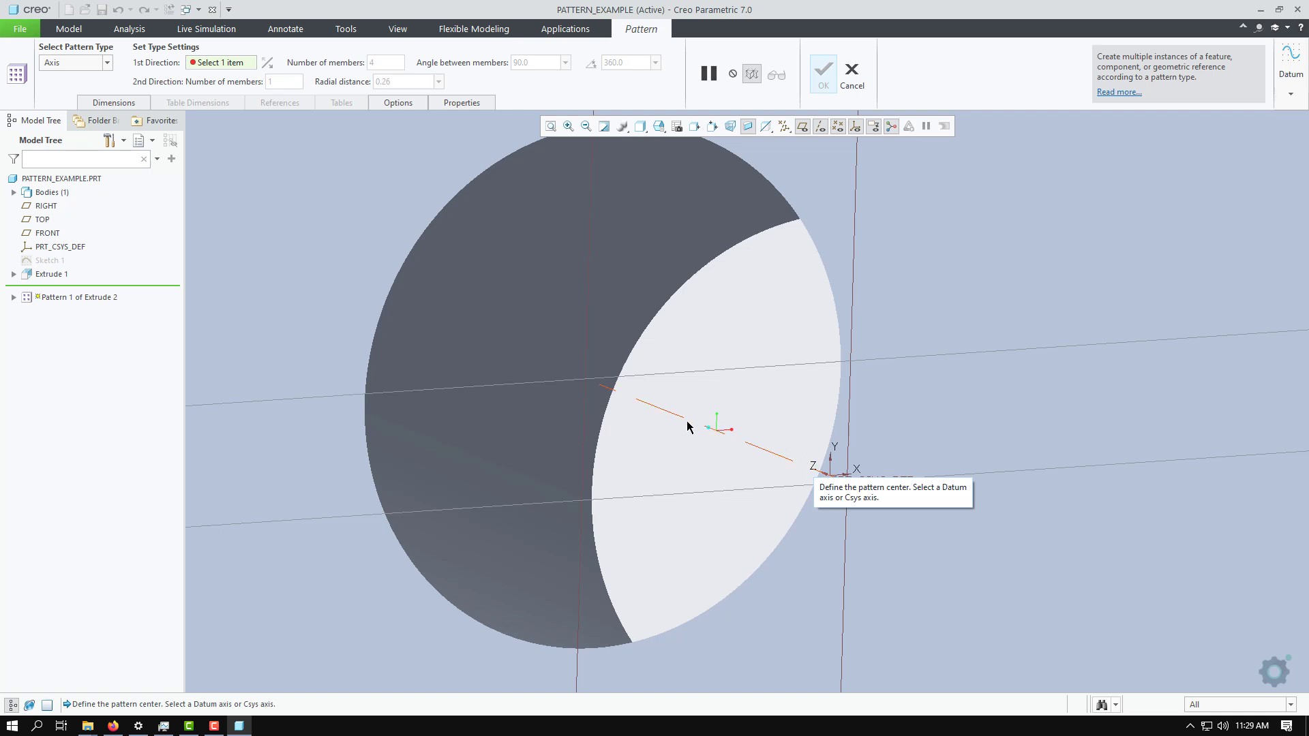
left_click(666, 413)
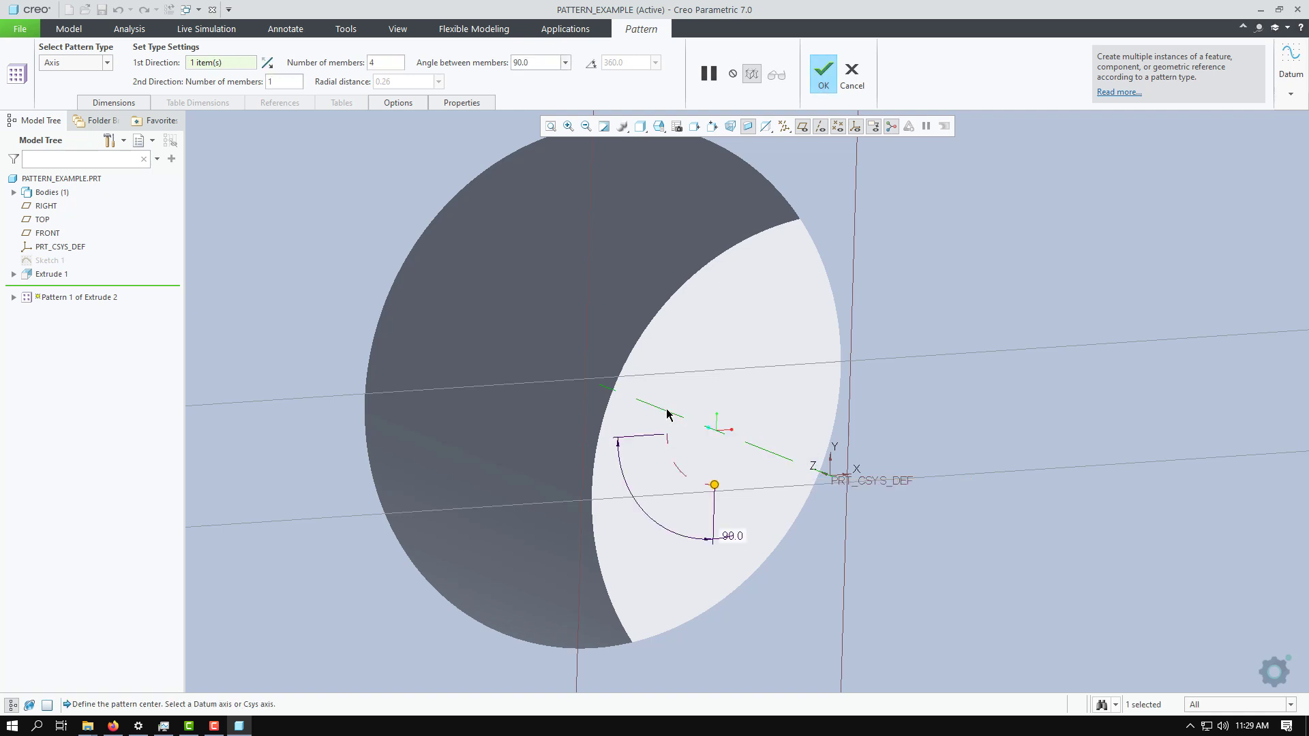
Set the pattern to 5 members in the first direction and create it
scroll(664, 395, "up", 5)
scroll(517, 316, "up", 3)
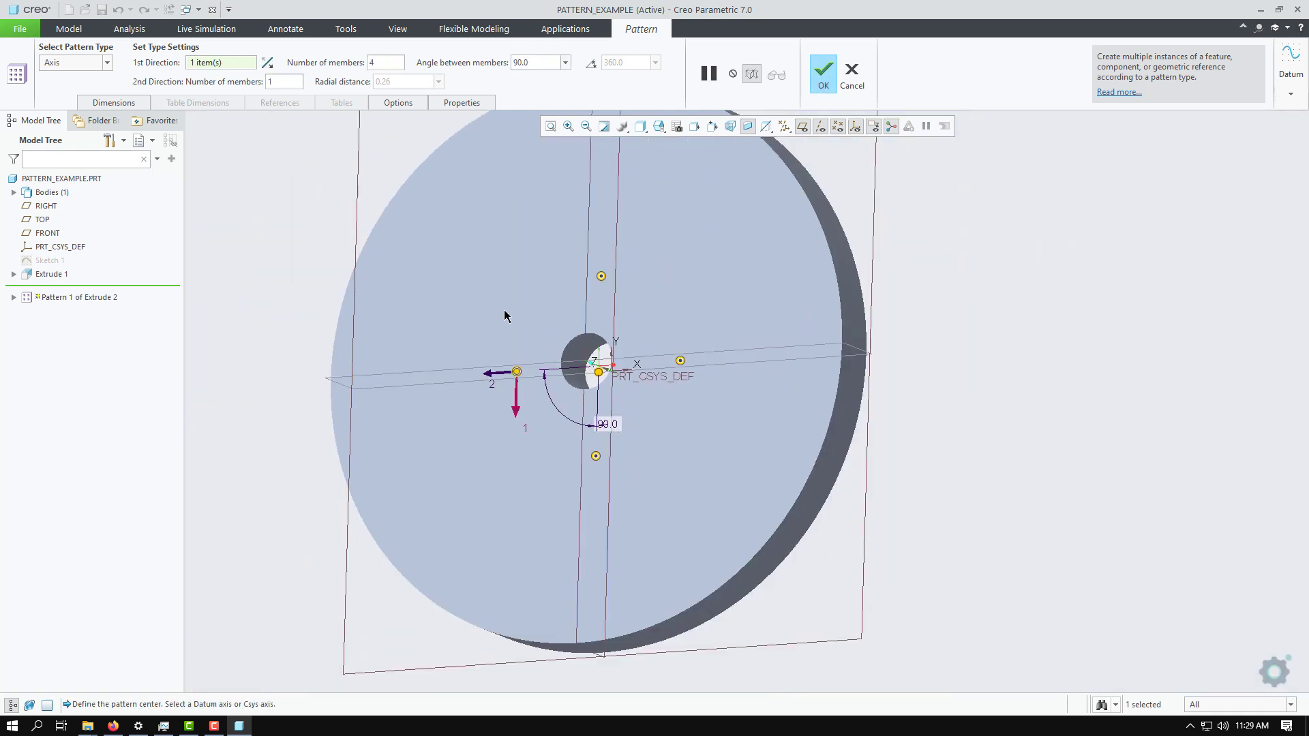
middle_click_drag(504, 310, 536, 322)
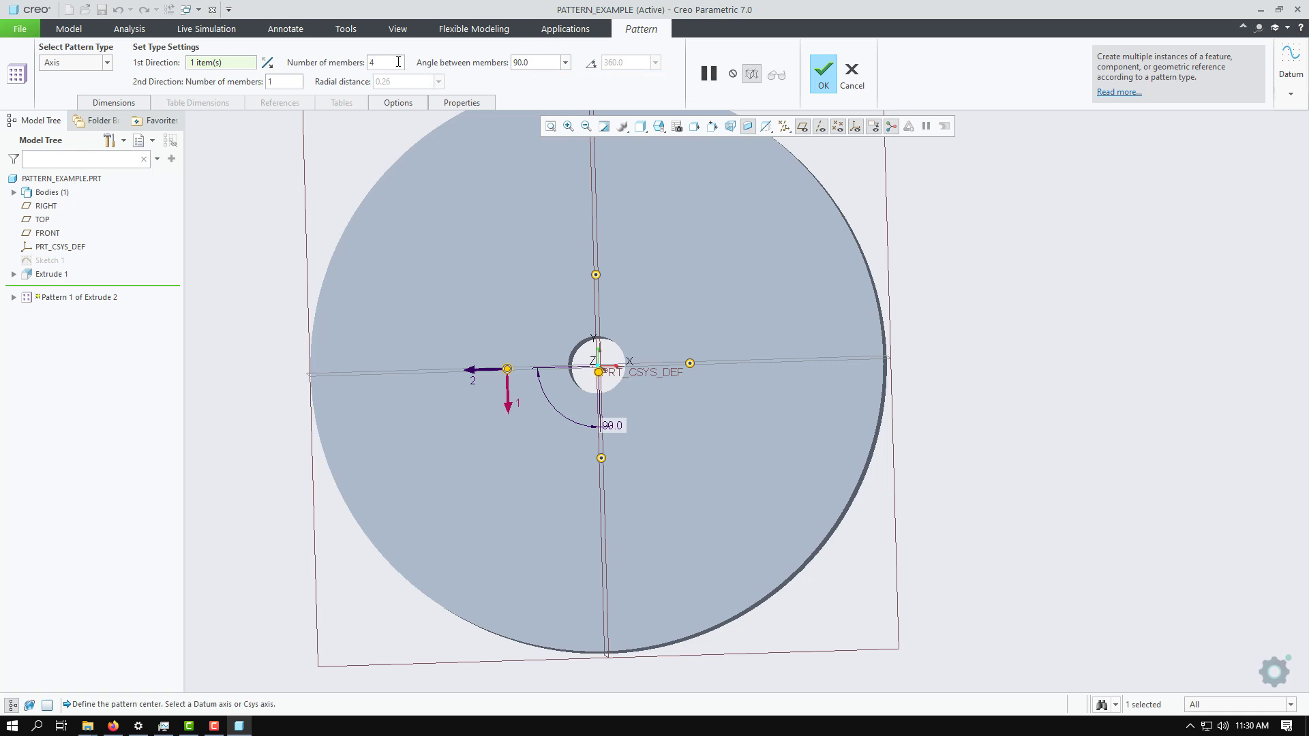
type("5")
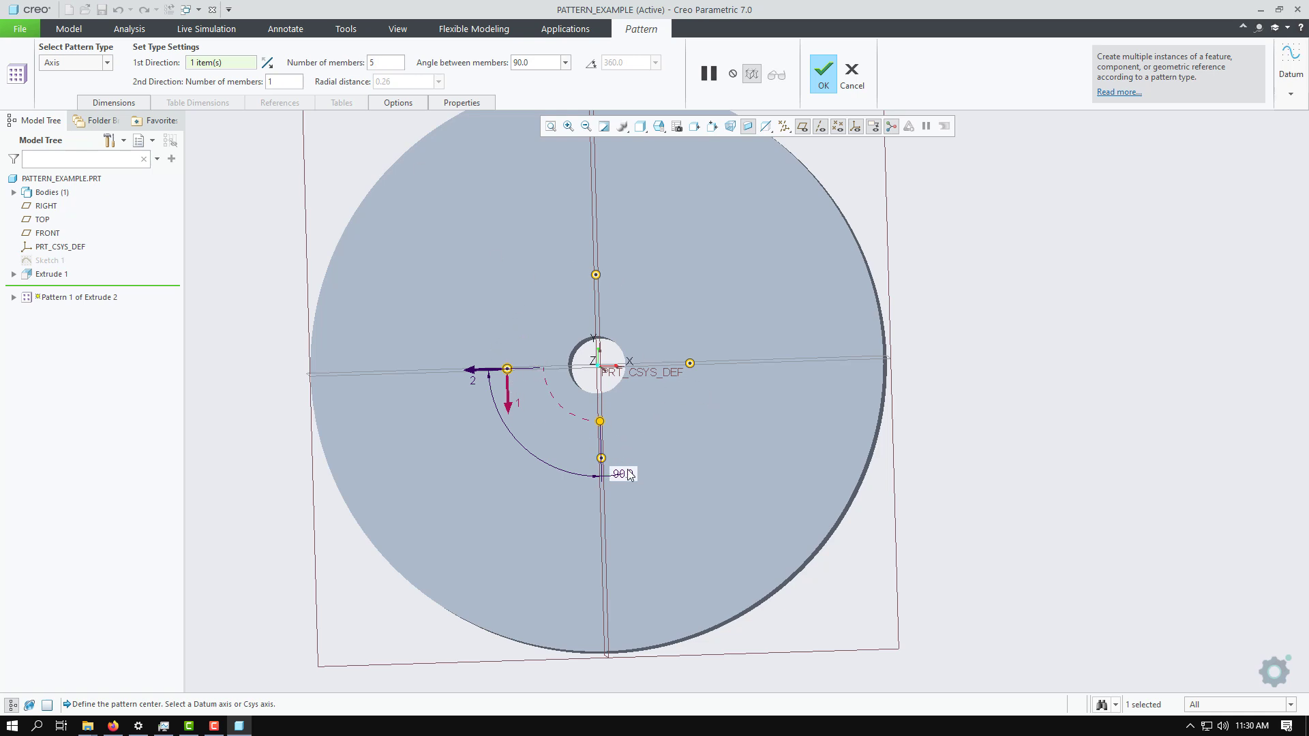
mouse_move(730, 417)
middle_mouse_down()
mouse_move(692, 412)
mouse_move(721, 420)
middle_mouse_up()
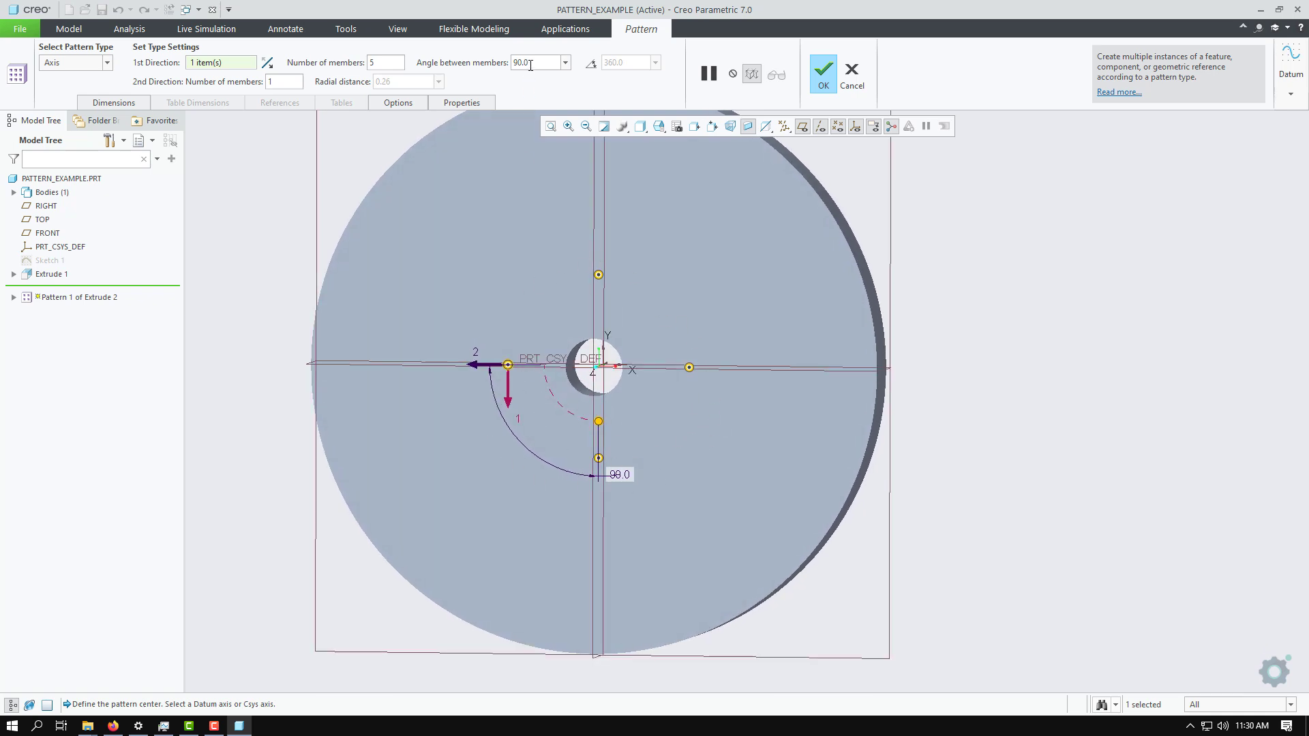
left_click(825, 75)
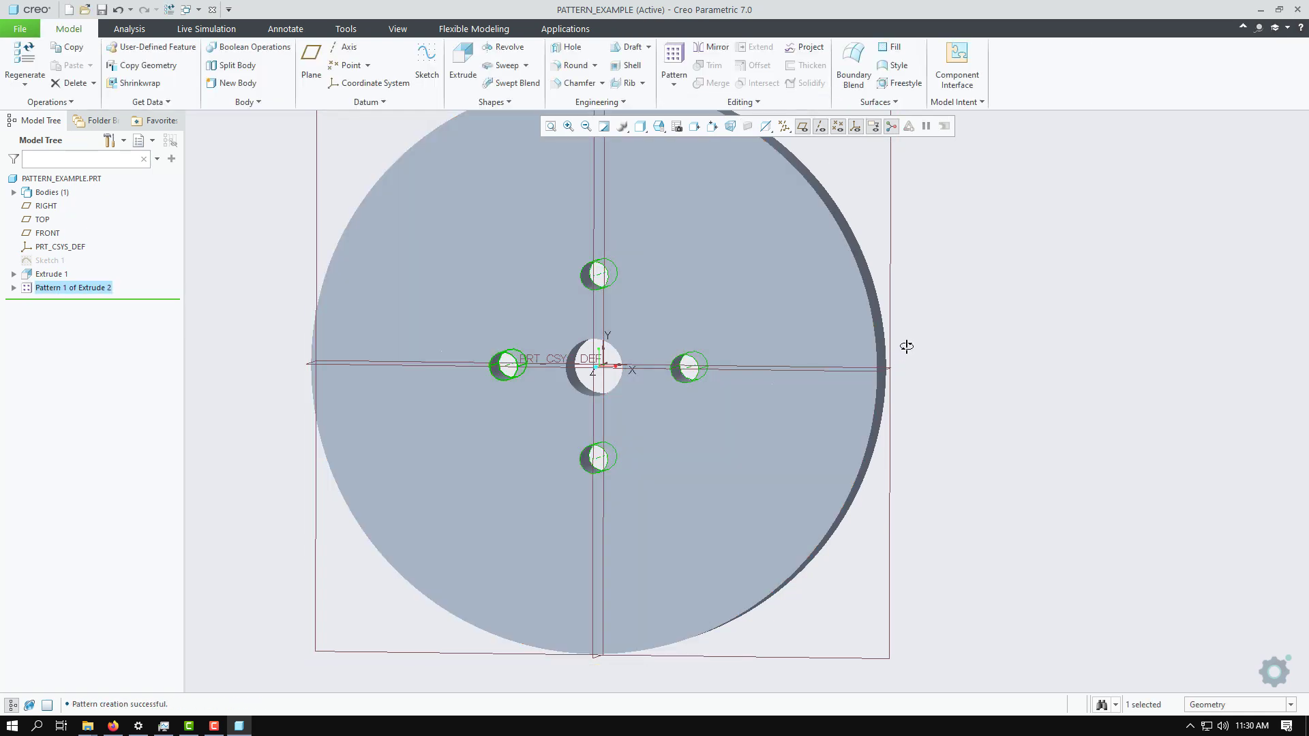
mouse_move(906, 346)
middle_mouse_down()
mouse_move(917, 315)
mouse_move(901, 336)
middle_mouse_up()
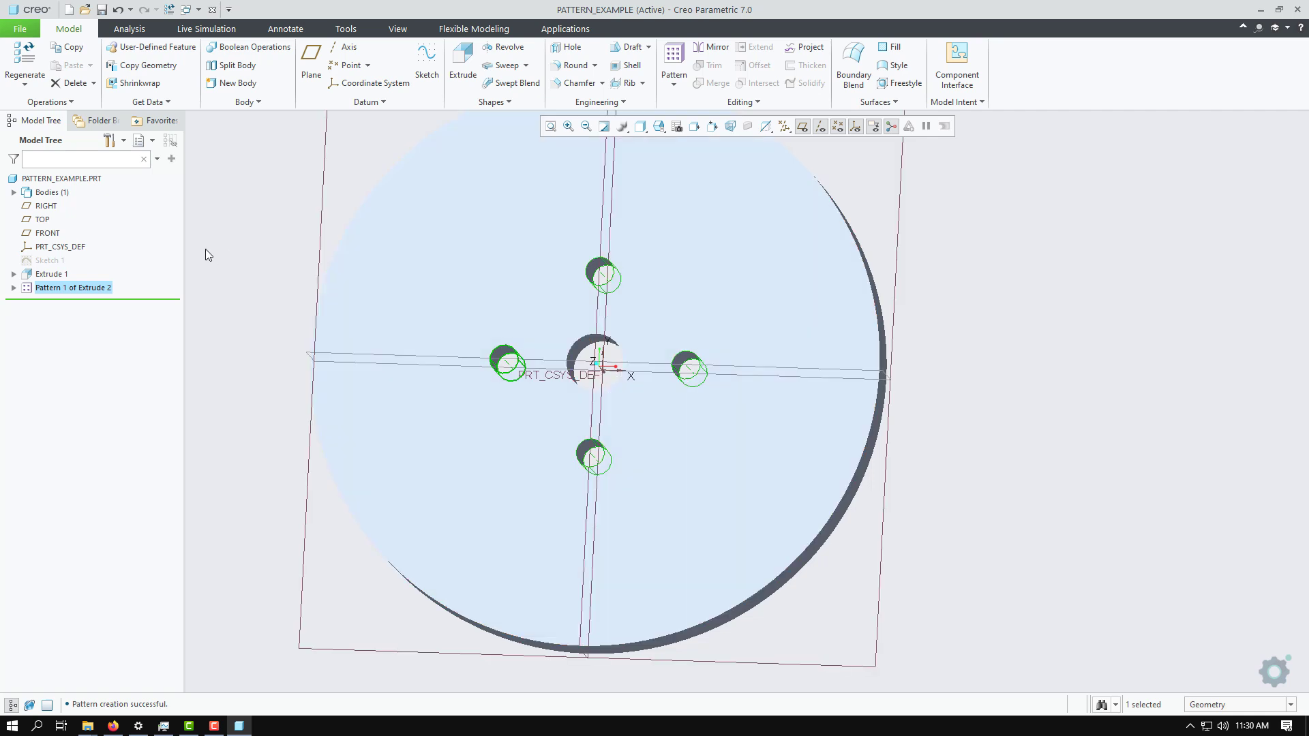
Redefine the hole pattern so its members are equally spaced over an angular extent of 360 degrees
left_click(96, 288)
left_click(121, 207)
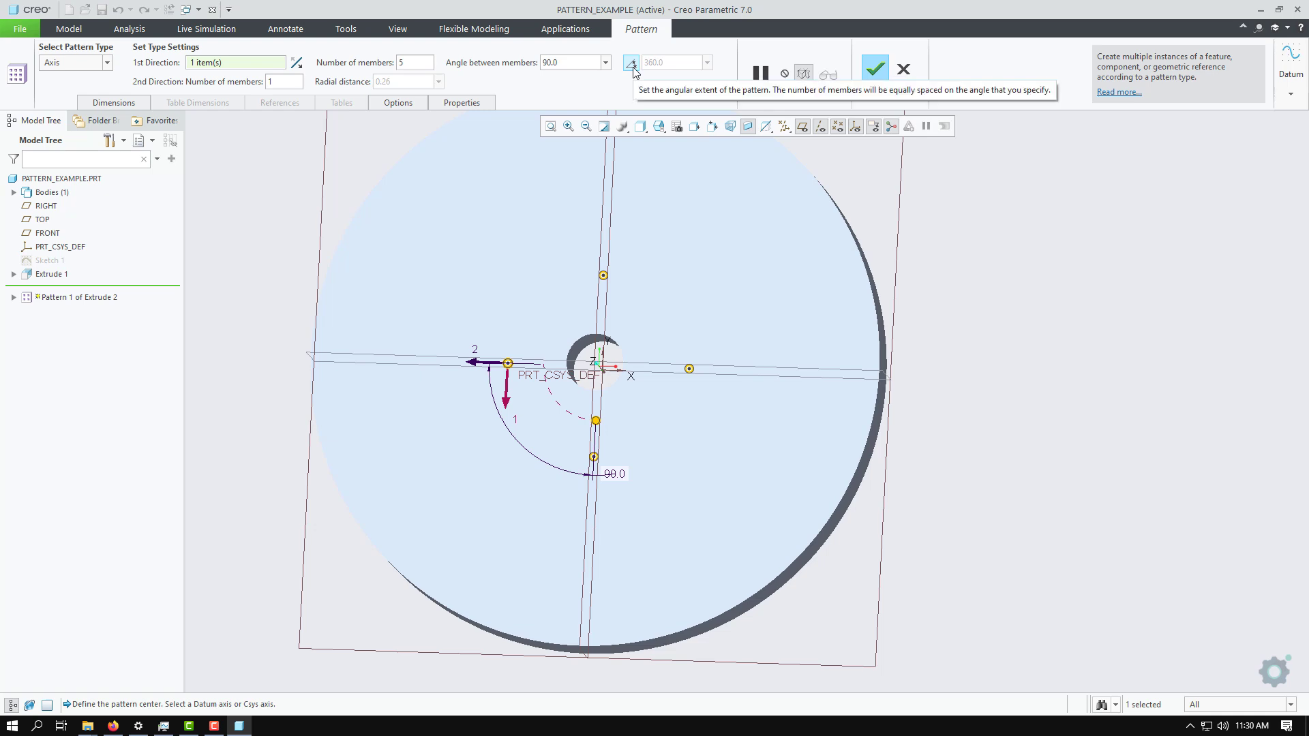
left_click(632, 64)
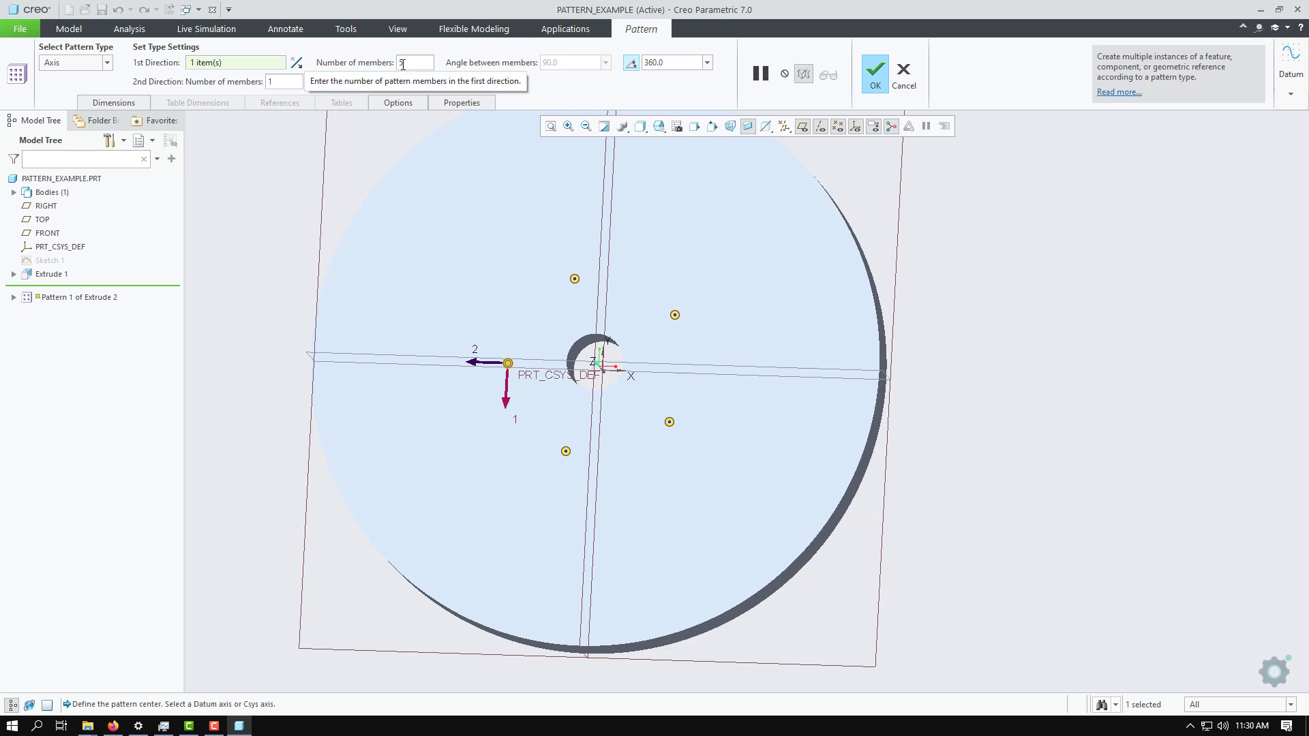
mouse_move(349, 169)
middle_mouse_down()
mouse_move(371, 175)
mouse_move(355, 188)
middle_mouse_up()
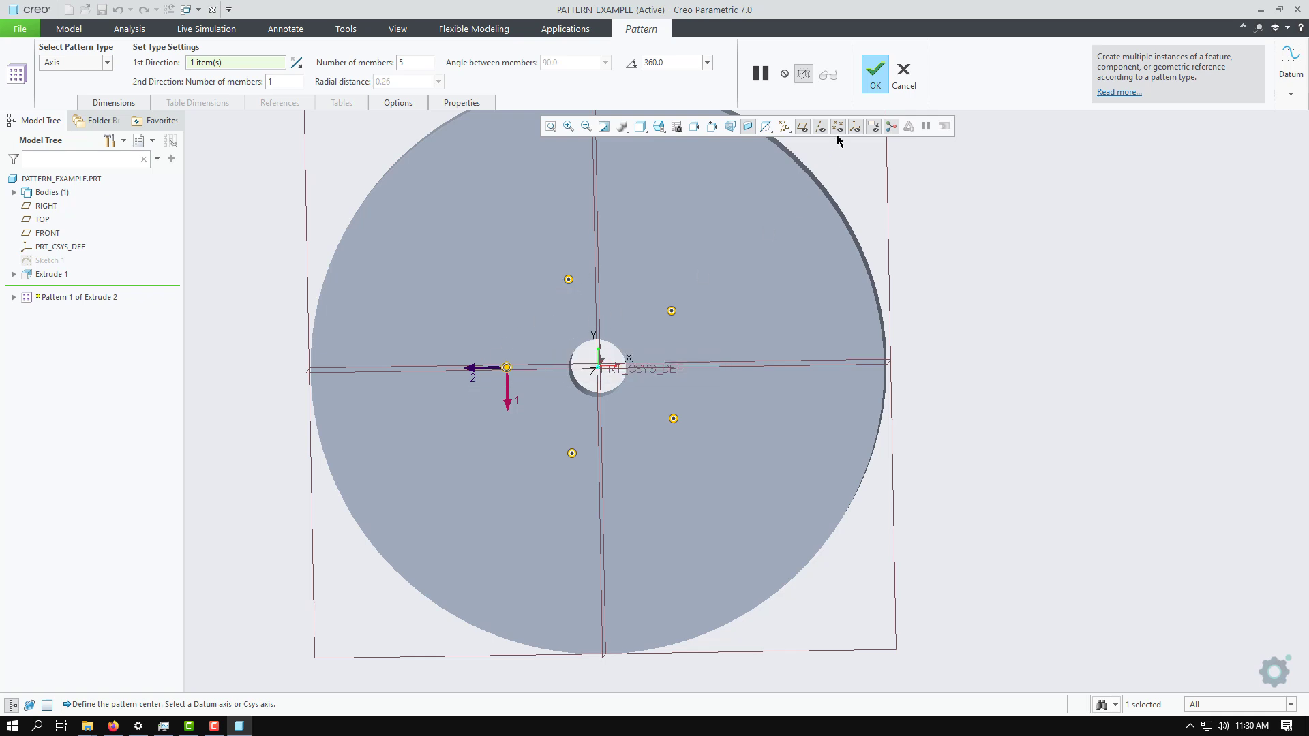
left_click(872, 74)
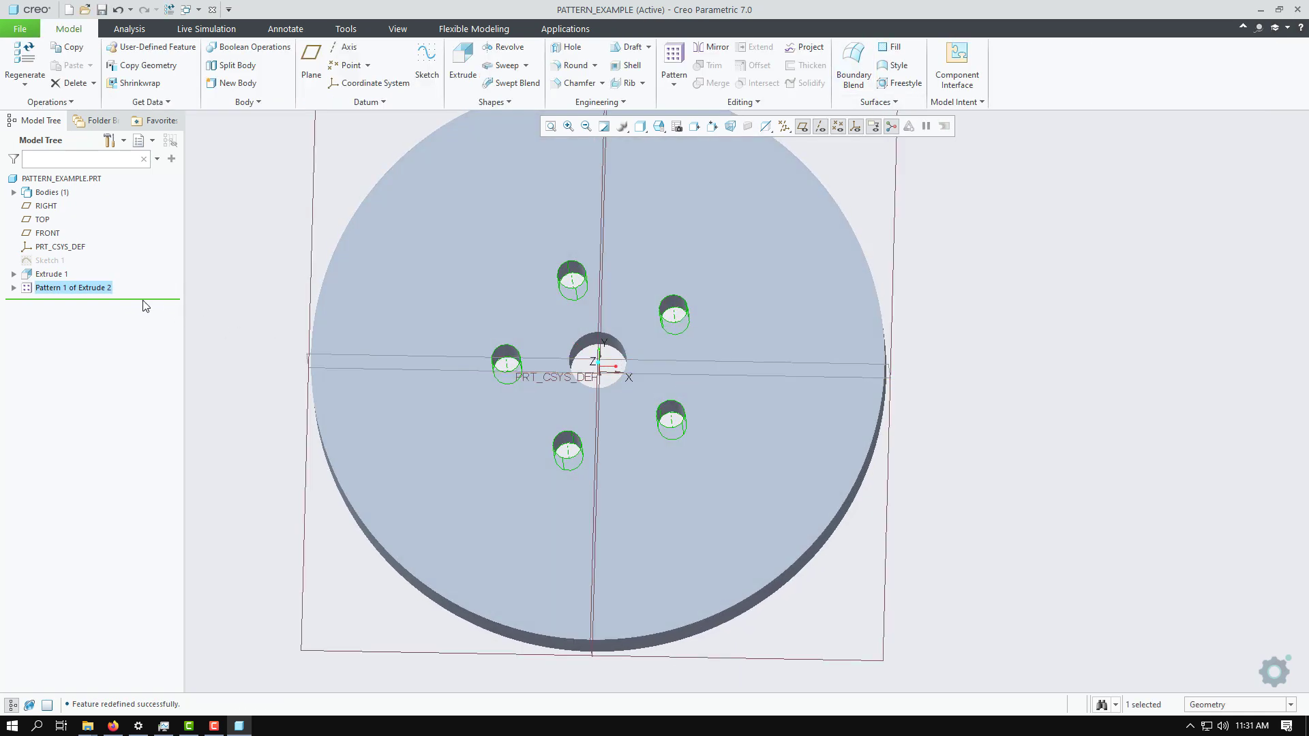
Redefine the hole pattern with 8 members in the first direction
left_click(85, 288)
left_click(110, 207)
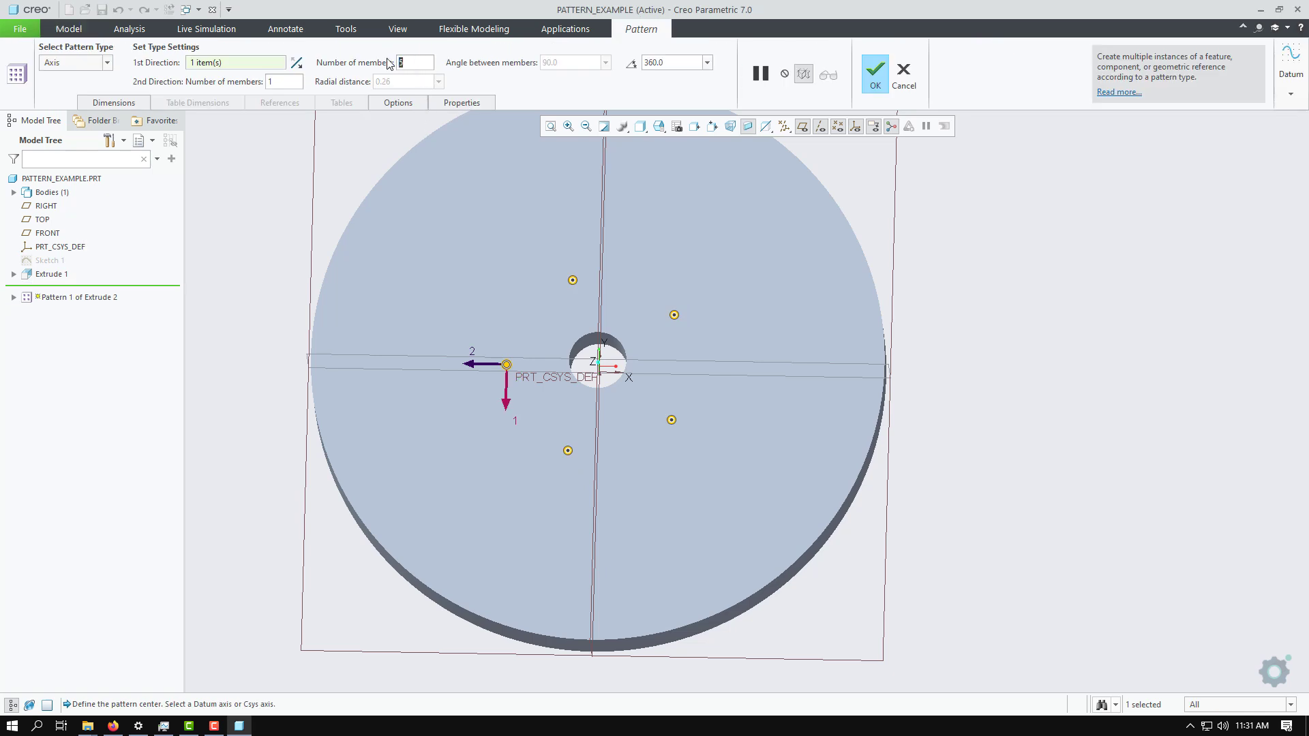
type("8")
mouse_move(720, 369)
middle_mouse_down()
mouse_move(705, 383)
mouse_move(710, 368)
middle_mouse_up()
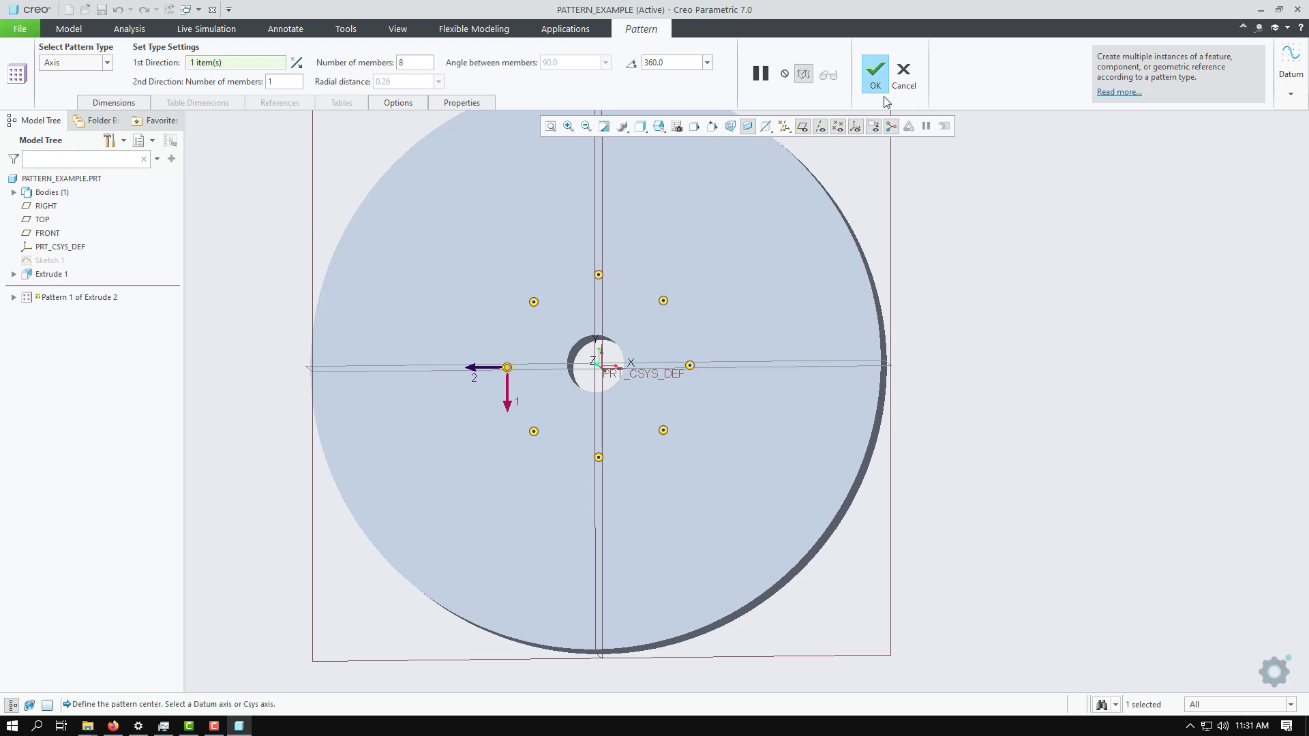
left_click(875, 77)
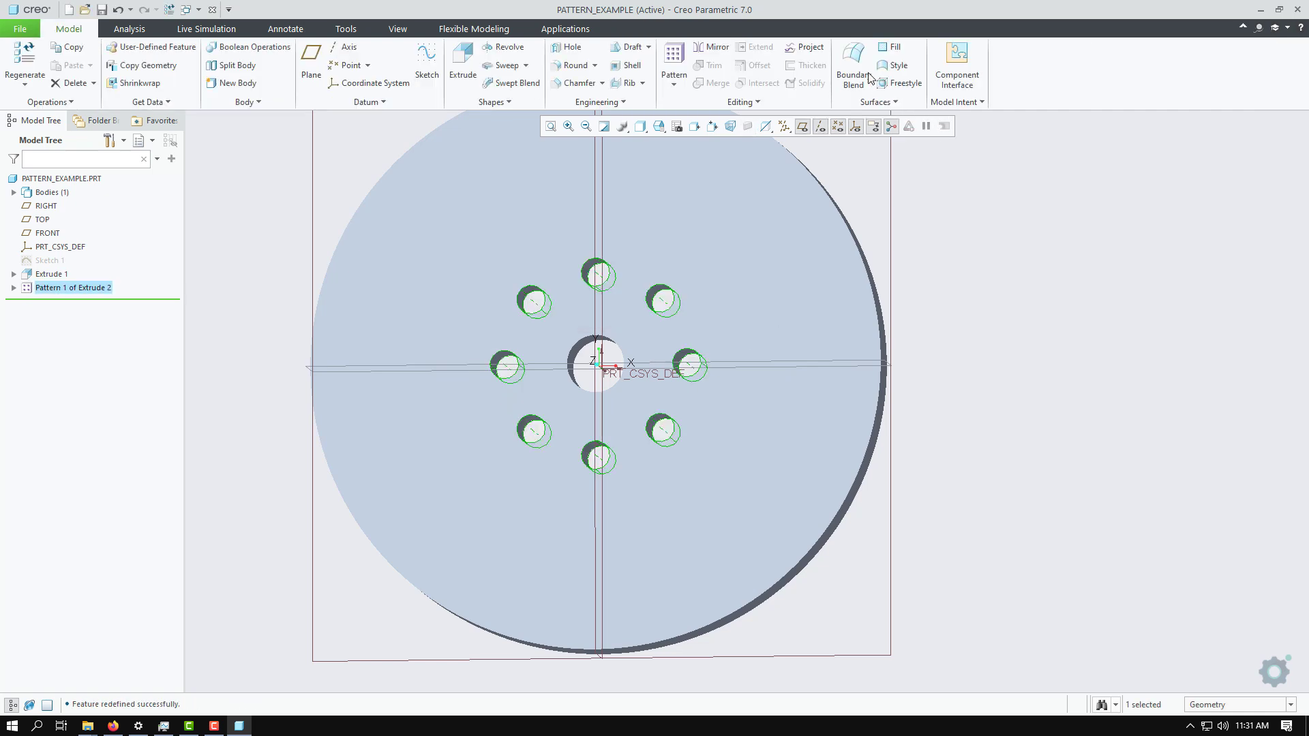
Edit the hole pattern to have 3 members in the second direction at a radial distance of 50
double_click(76, 287)
left_click(99, 207)
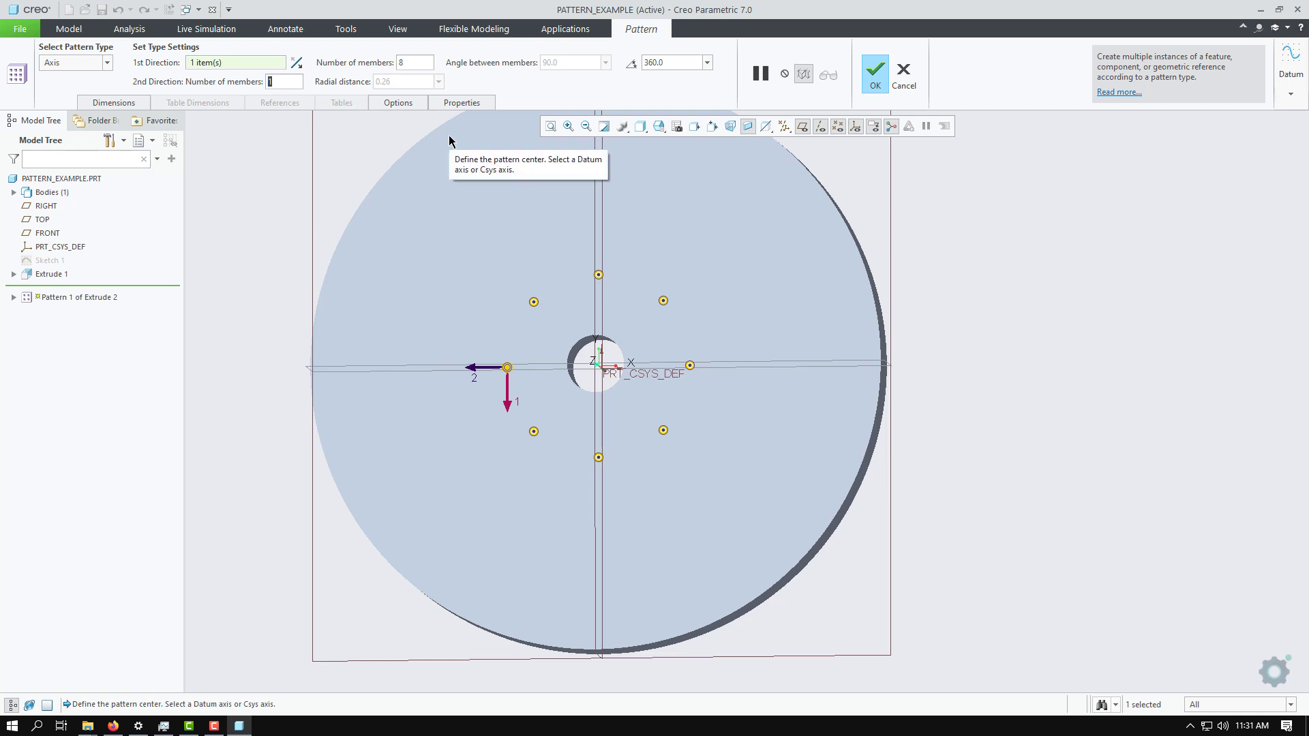
type("3")
key("Return")
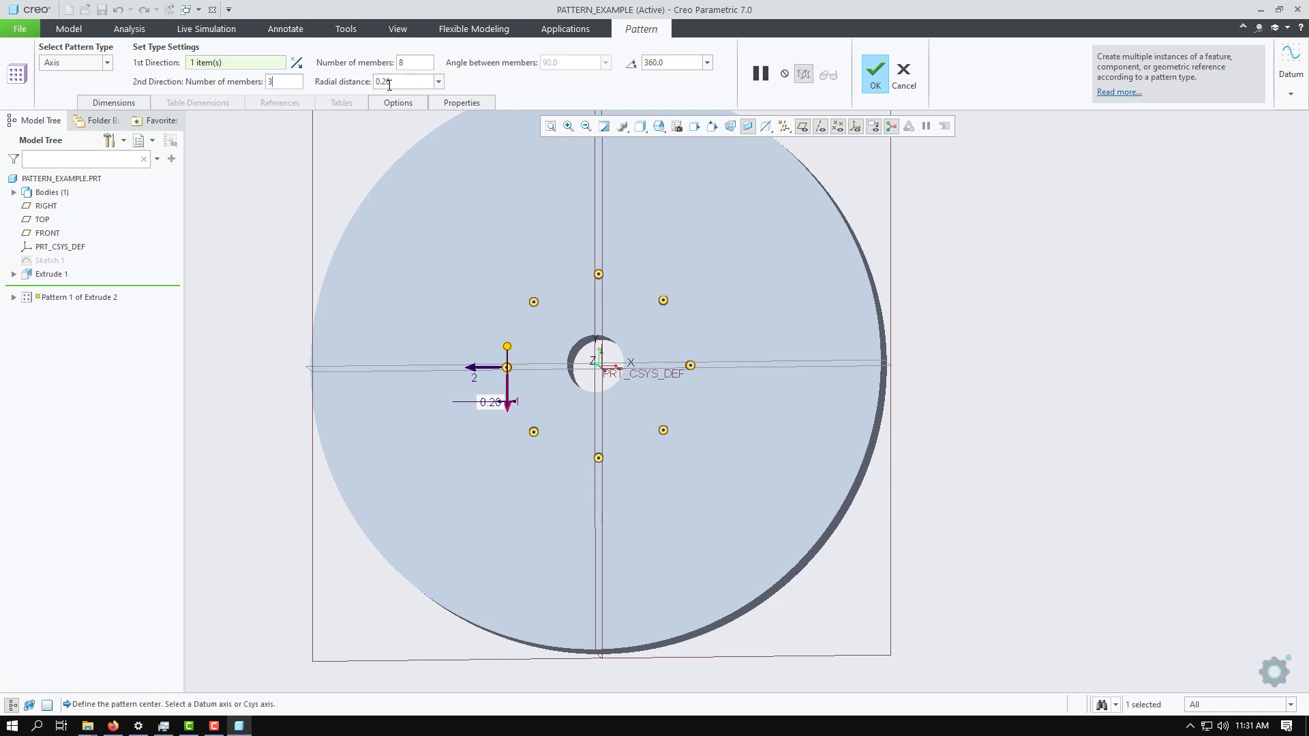
left_click(440, 82)
left_click(439, 82)
scroll(503, 372, "up", 4)
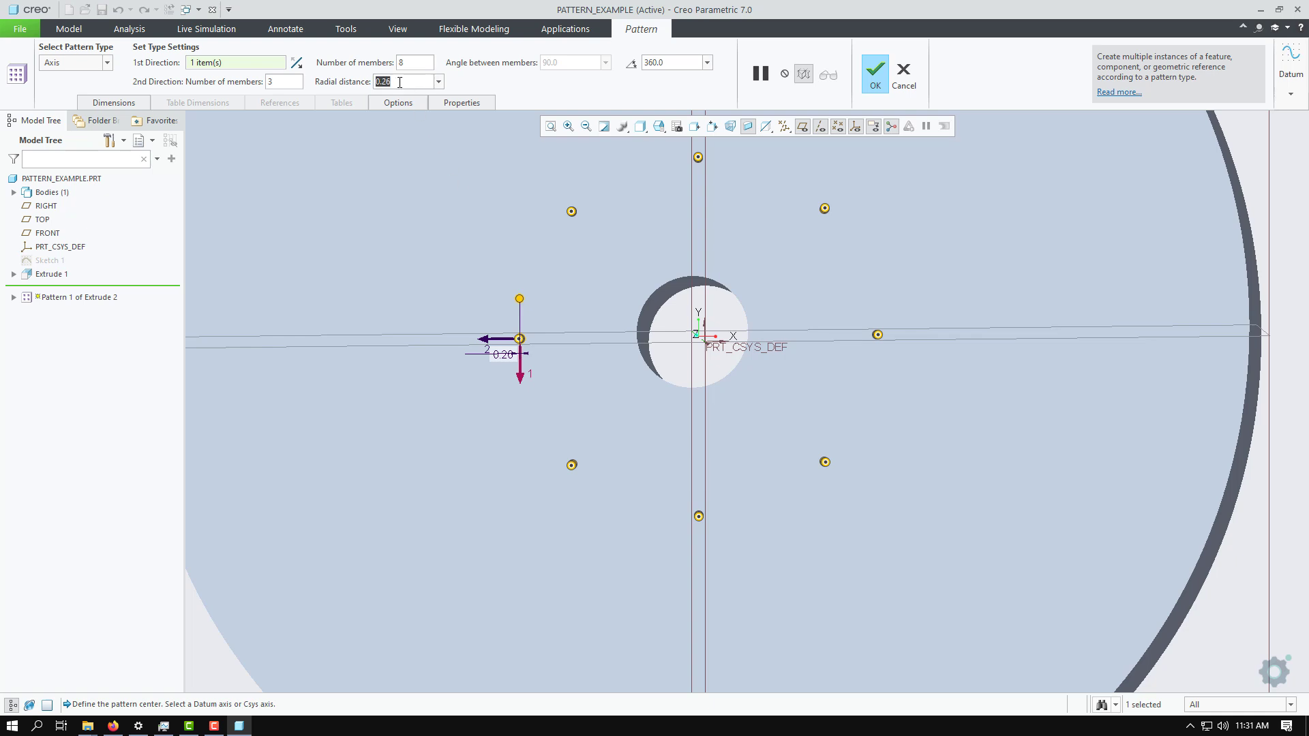
type("50")
key("Return")
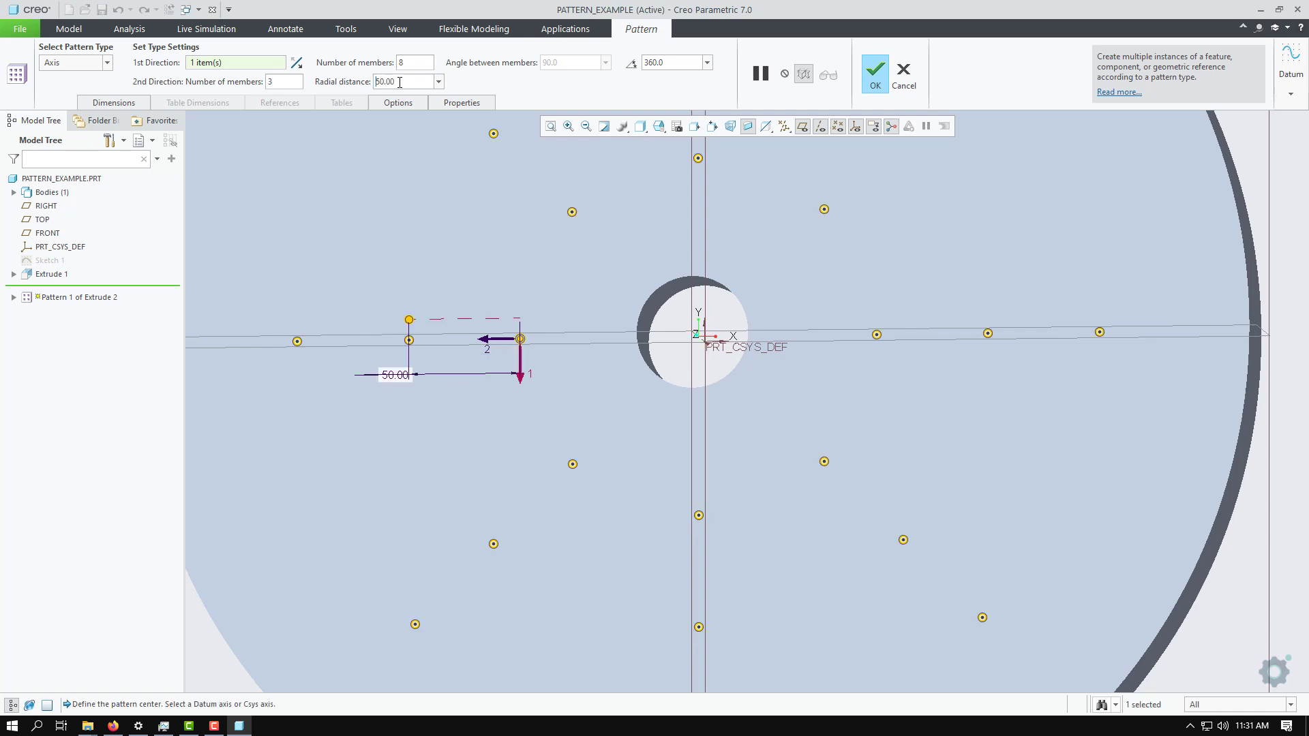
Set the second direction to 4 members and complete the redefined hole pattern
scroll(498, 467, "up", 3)
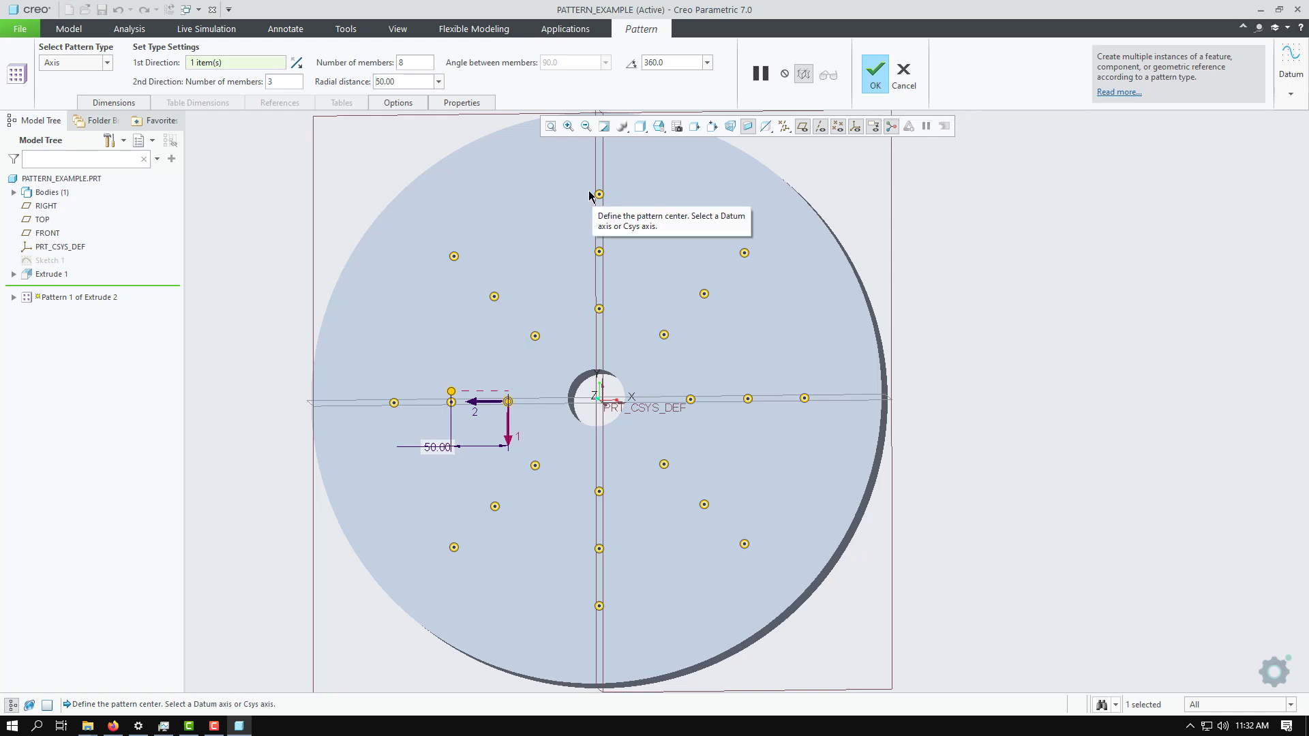
double_click(273, 82)
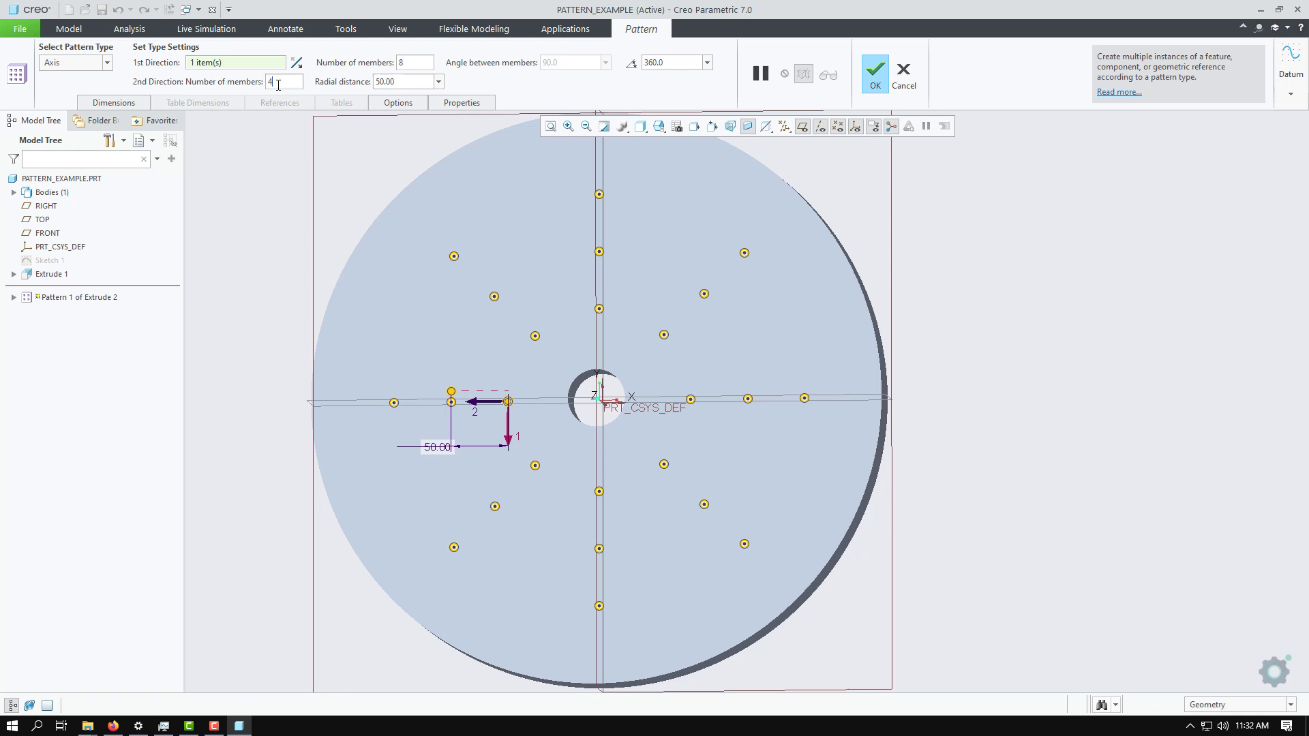
type("4")
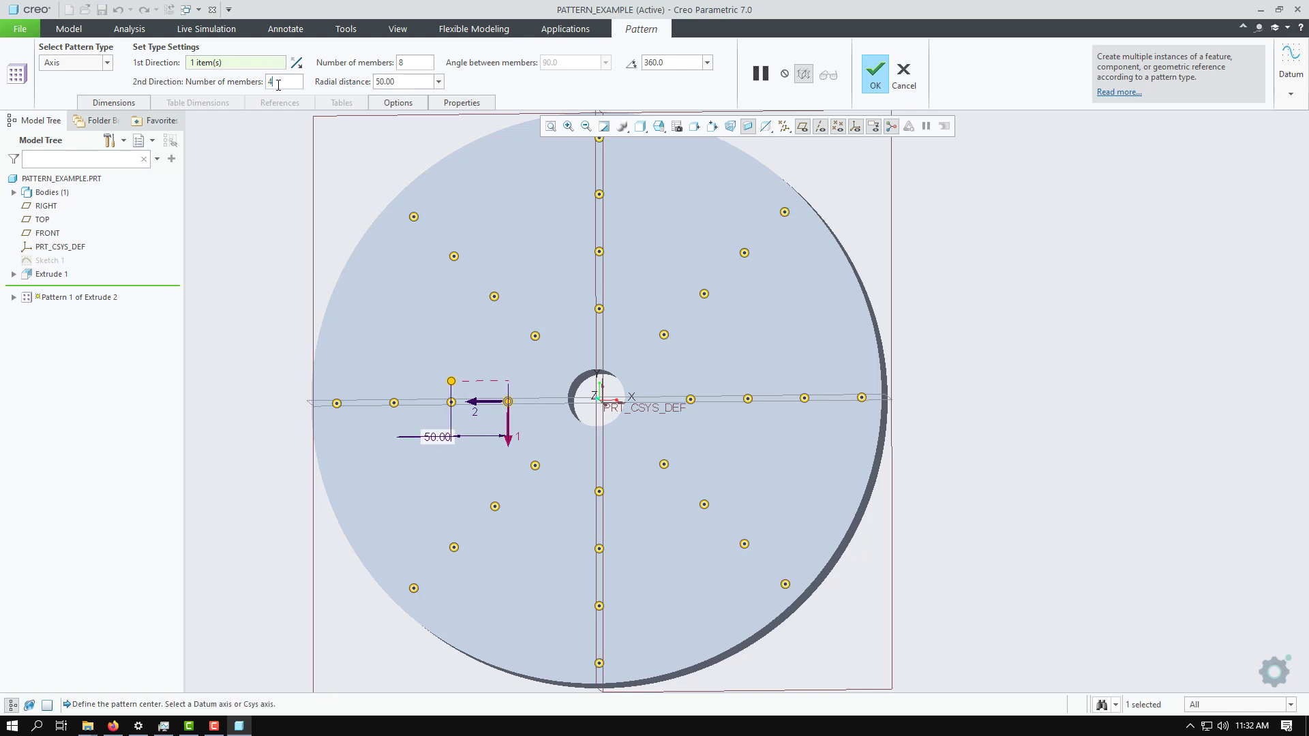
left_click(875, 72)
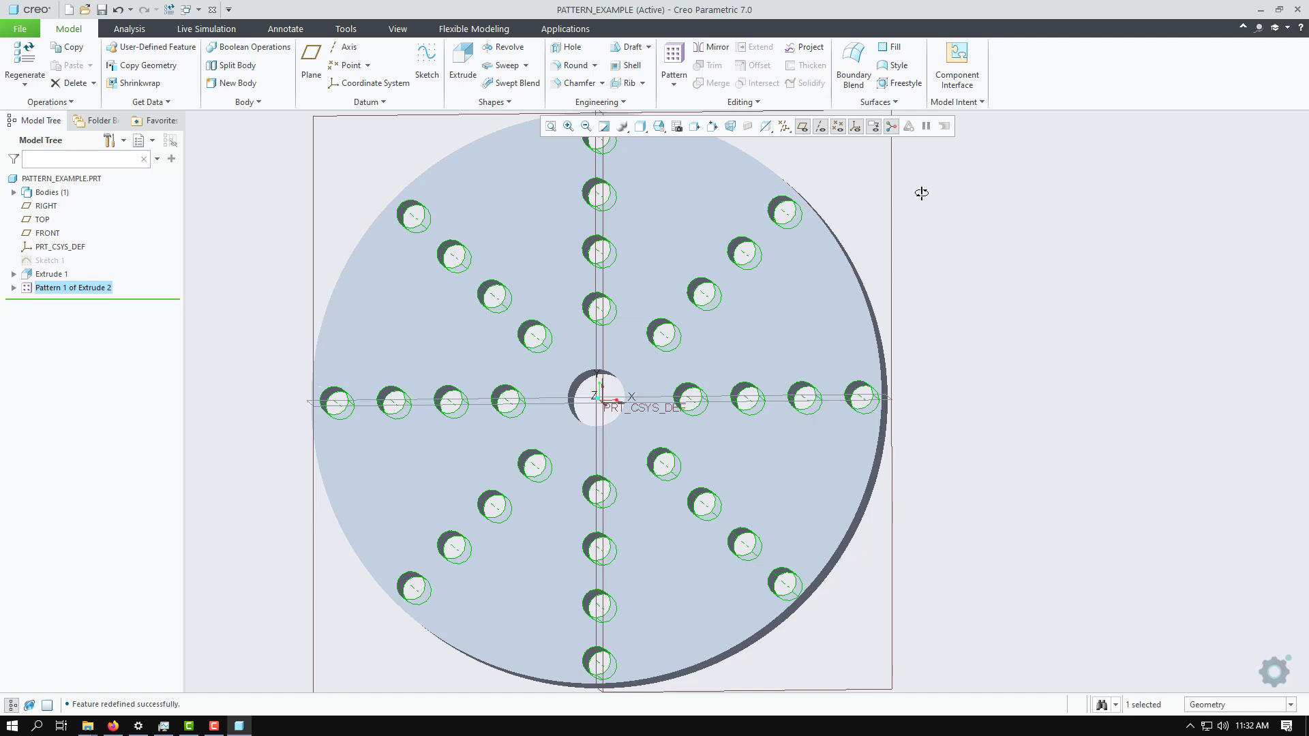
middle_click_drag(921, 193, 831, 204)
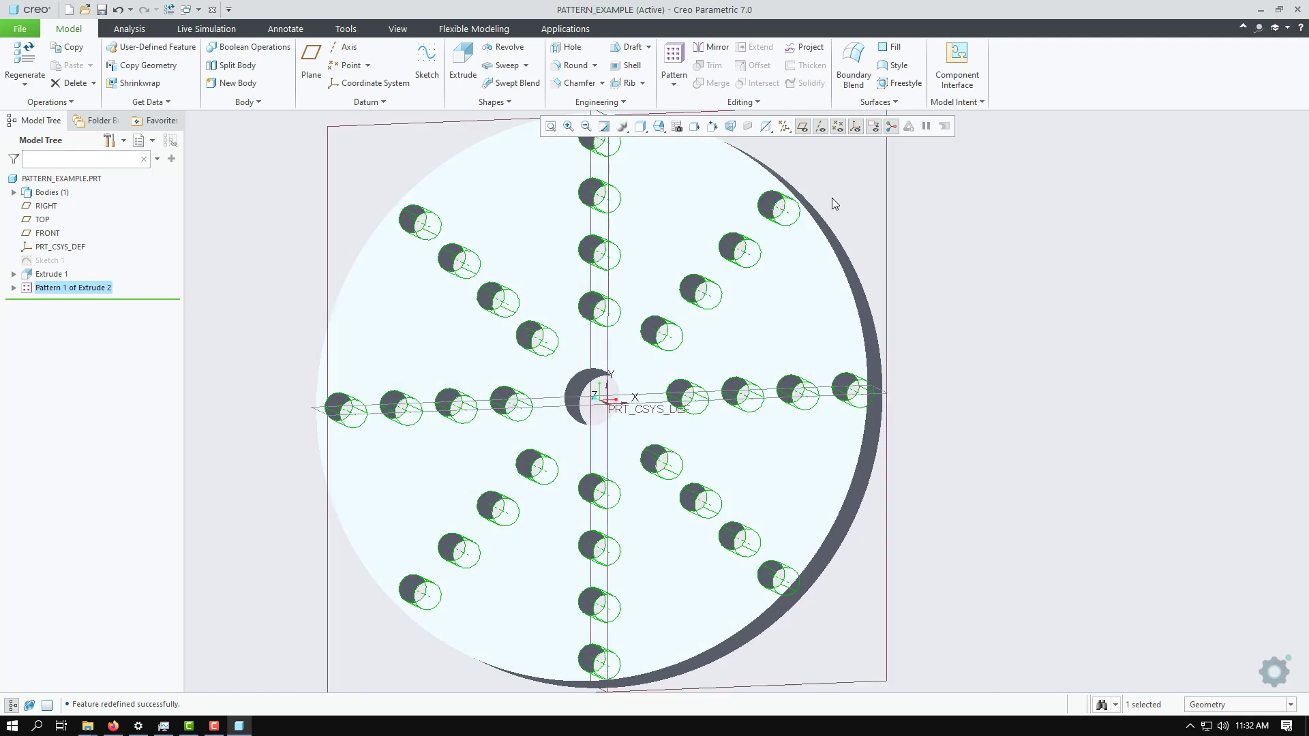
Reopen the hole pattern's definition and review the dimension increment settings for both directions
left_click(96, 289)
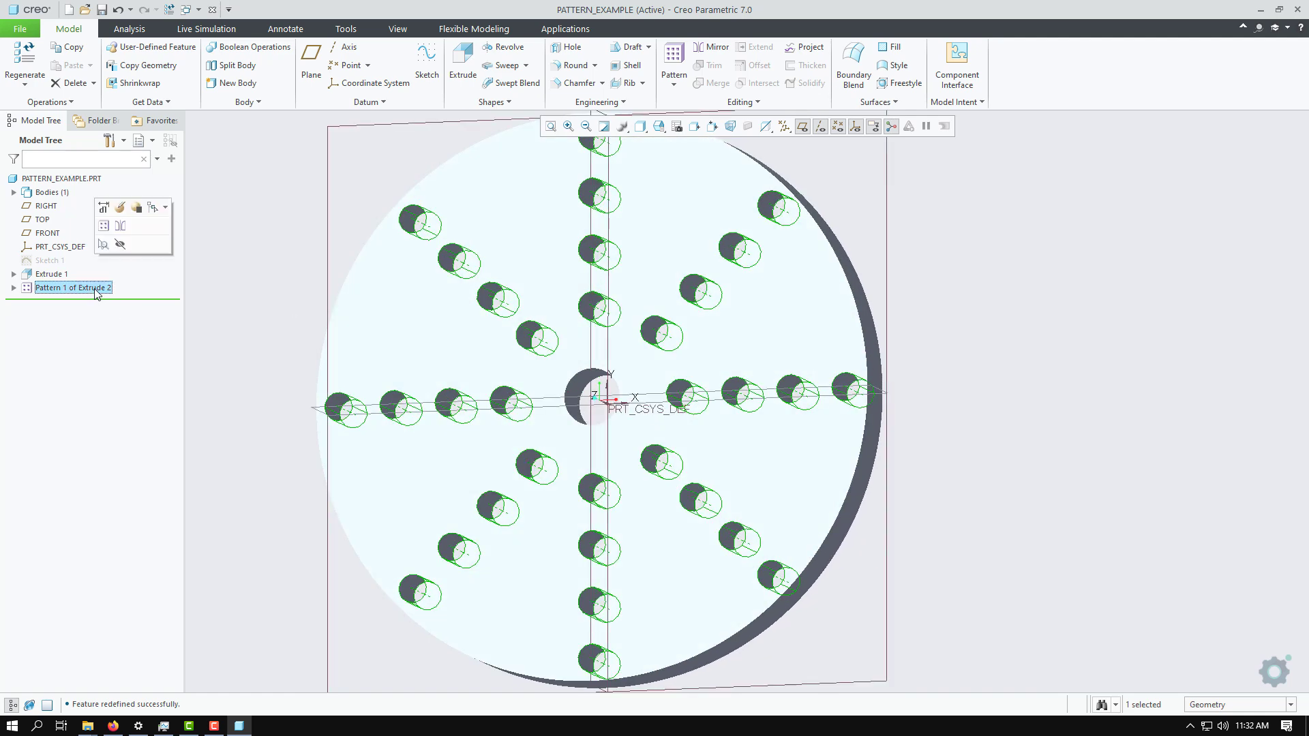
left_click(121, 208)
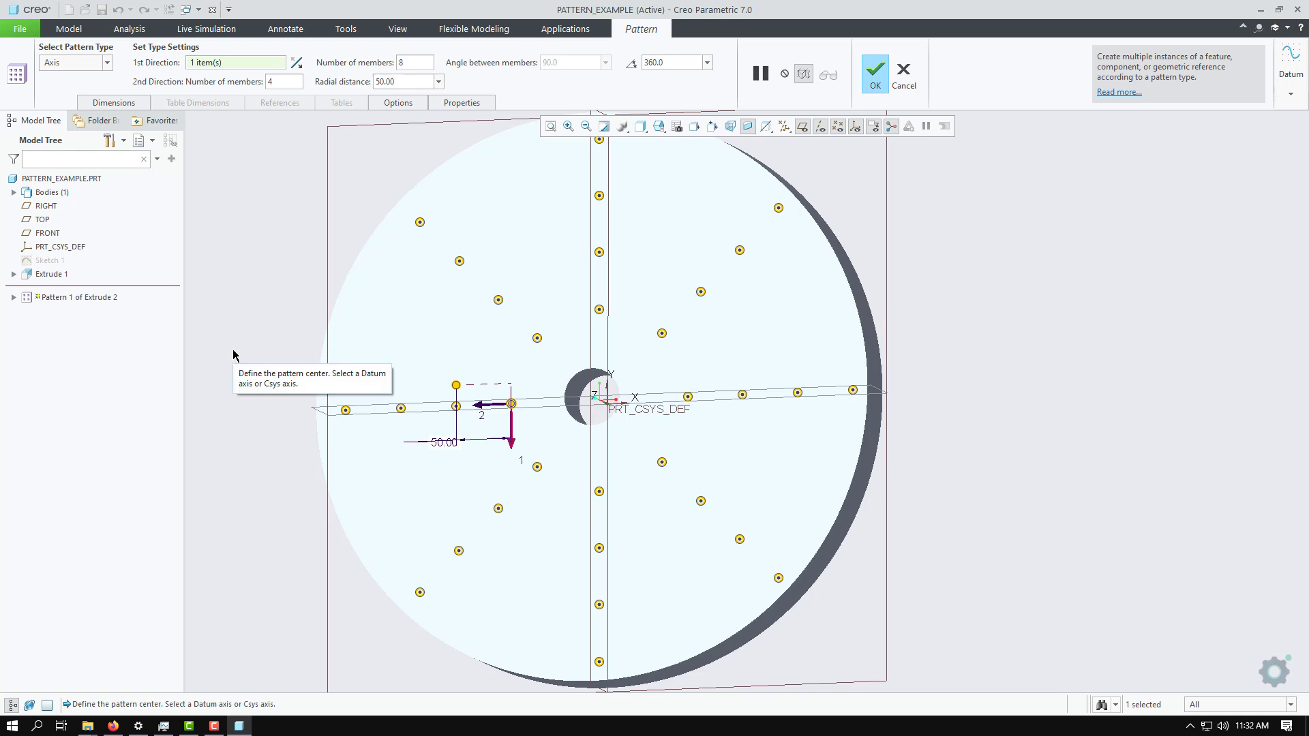
left_click(116, 104)
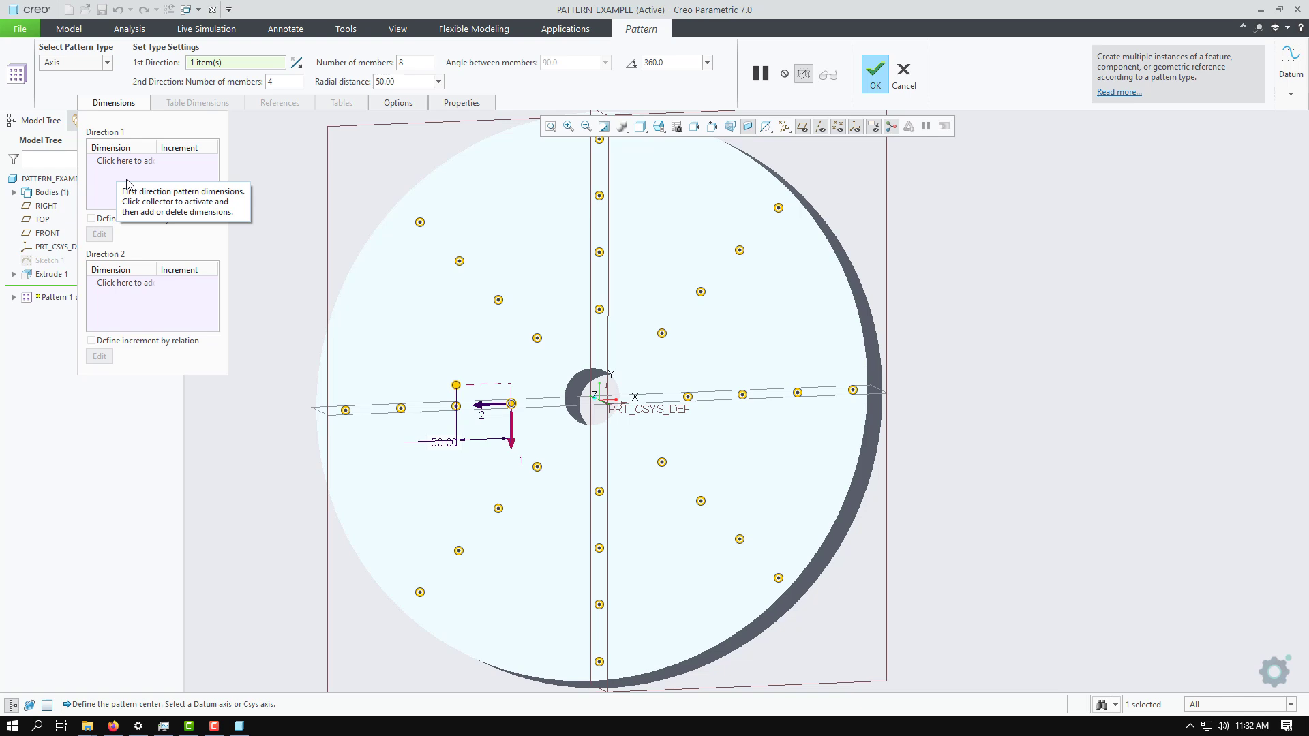
middle_click_drag(462, 241, 479, 240)
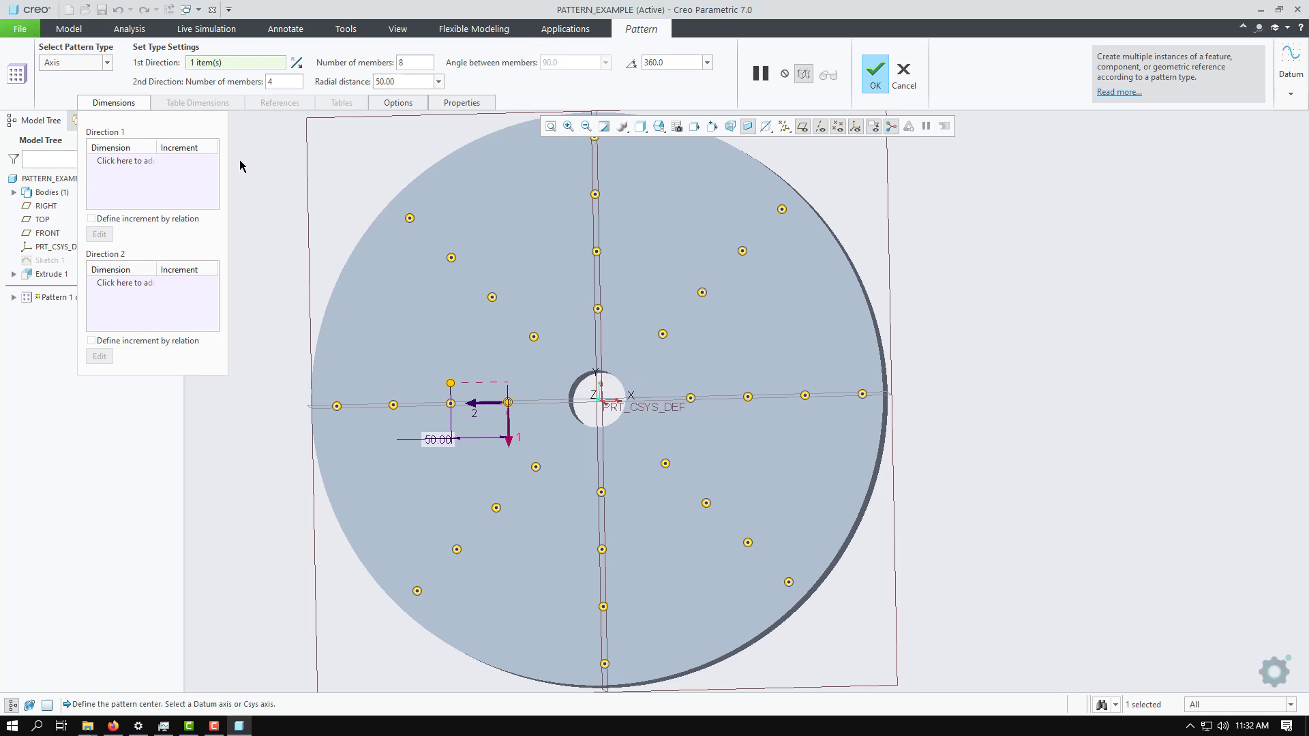
left_click(113, 103)
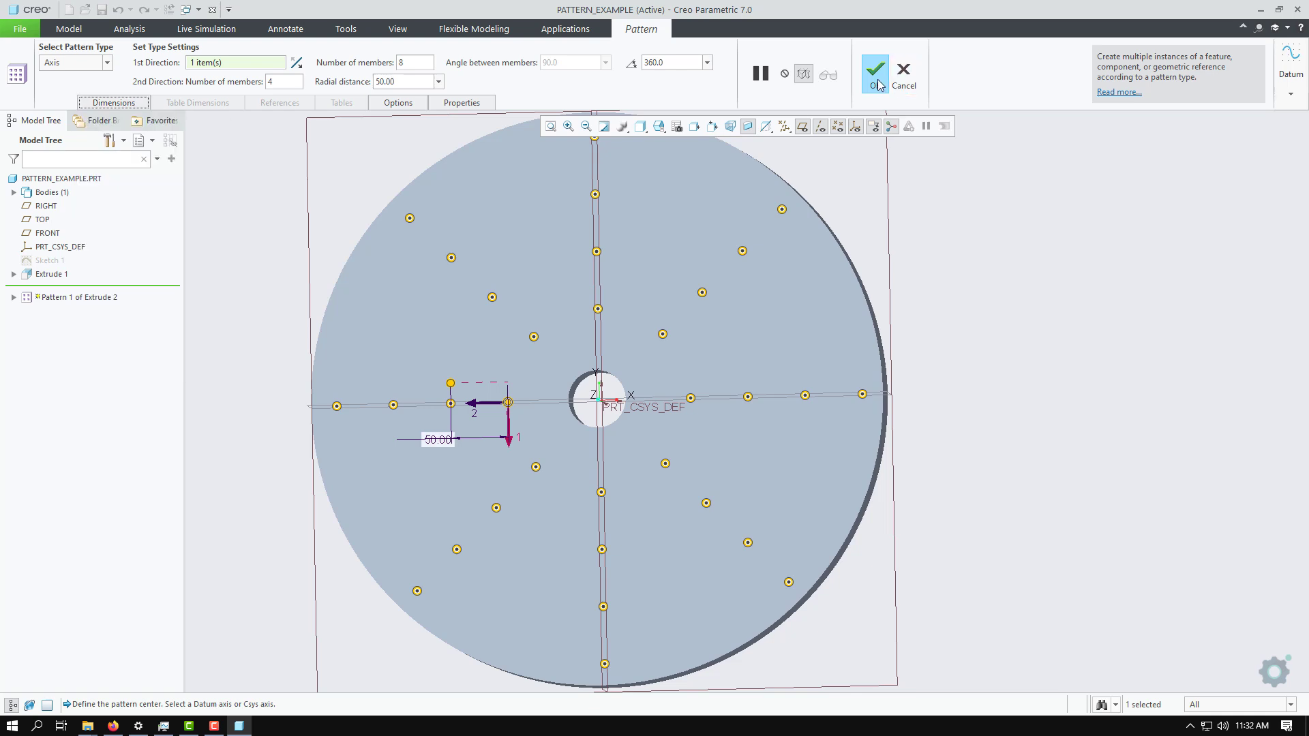
Change the hole pattern's type to Fill and start its internal section sketch on the previously used sketch plane, viewed straight on
left_click(107, 62)
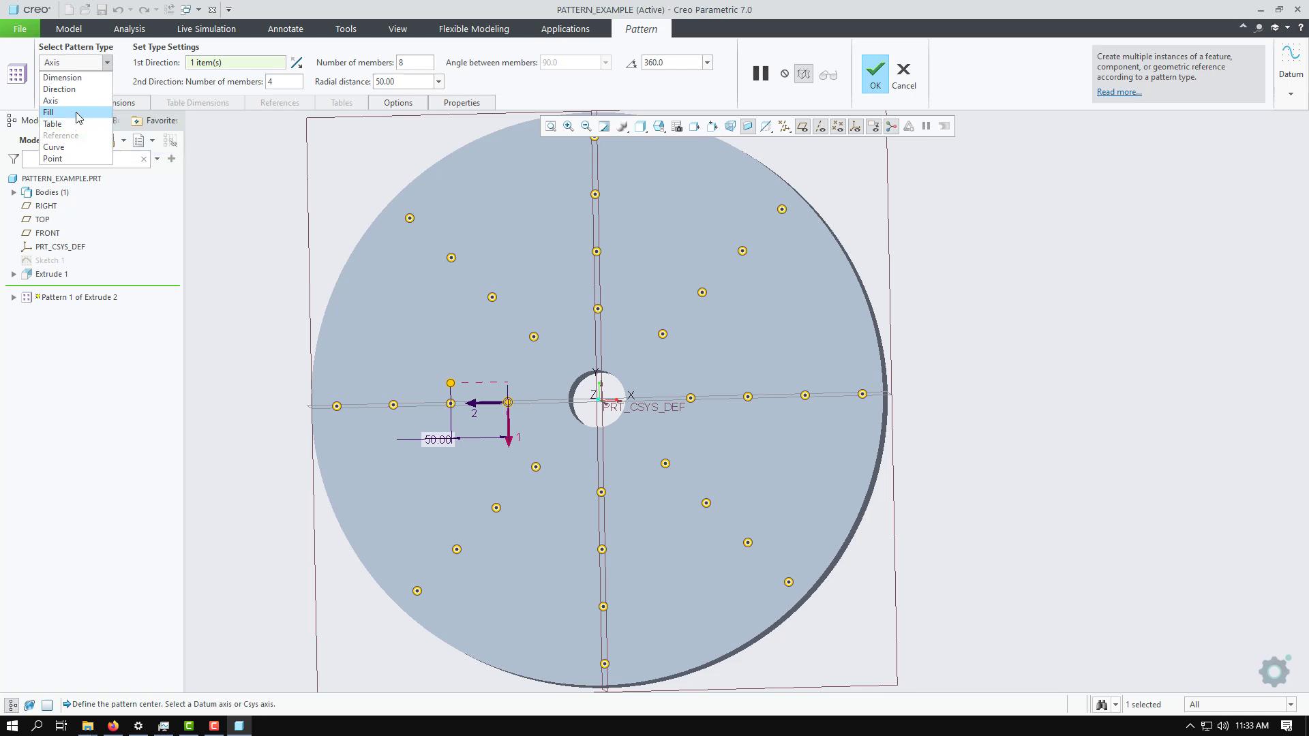
left_click(49, 111)
left_click(886, 387)
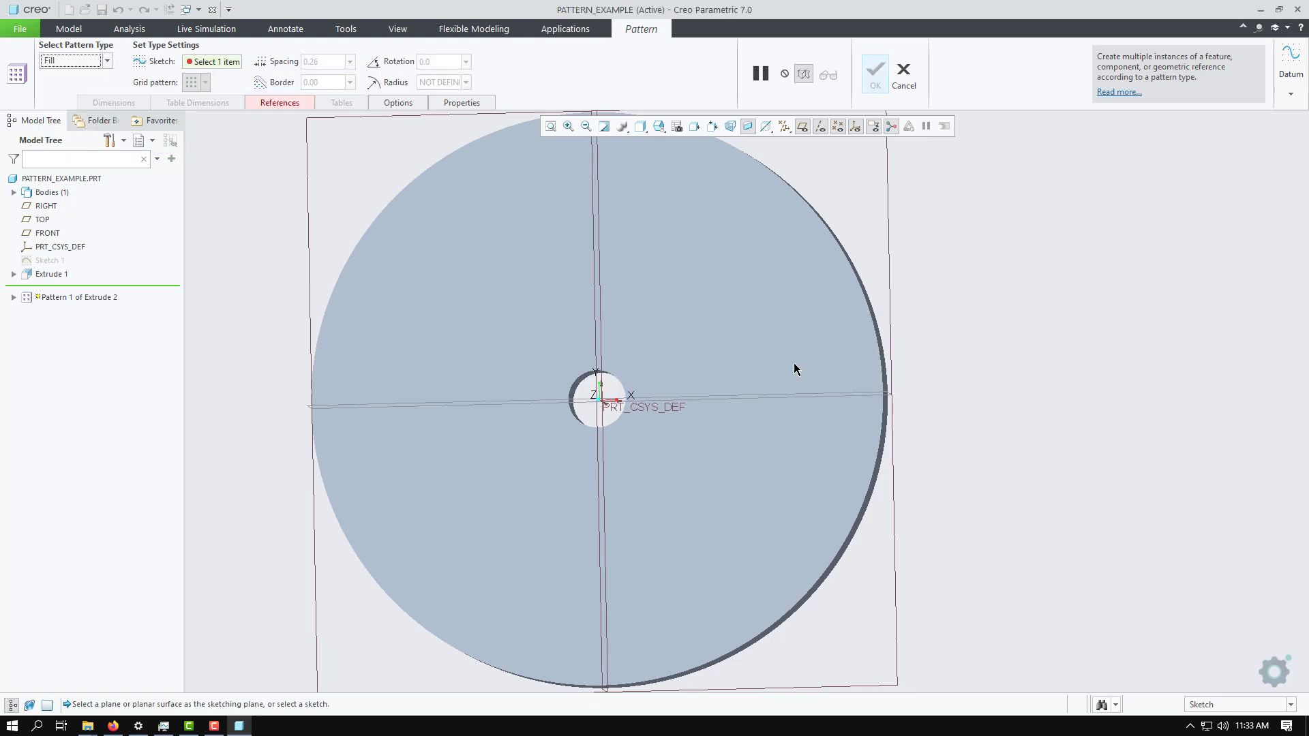
left_click(281, 105)
left_click(393, 145)
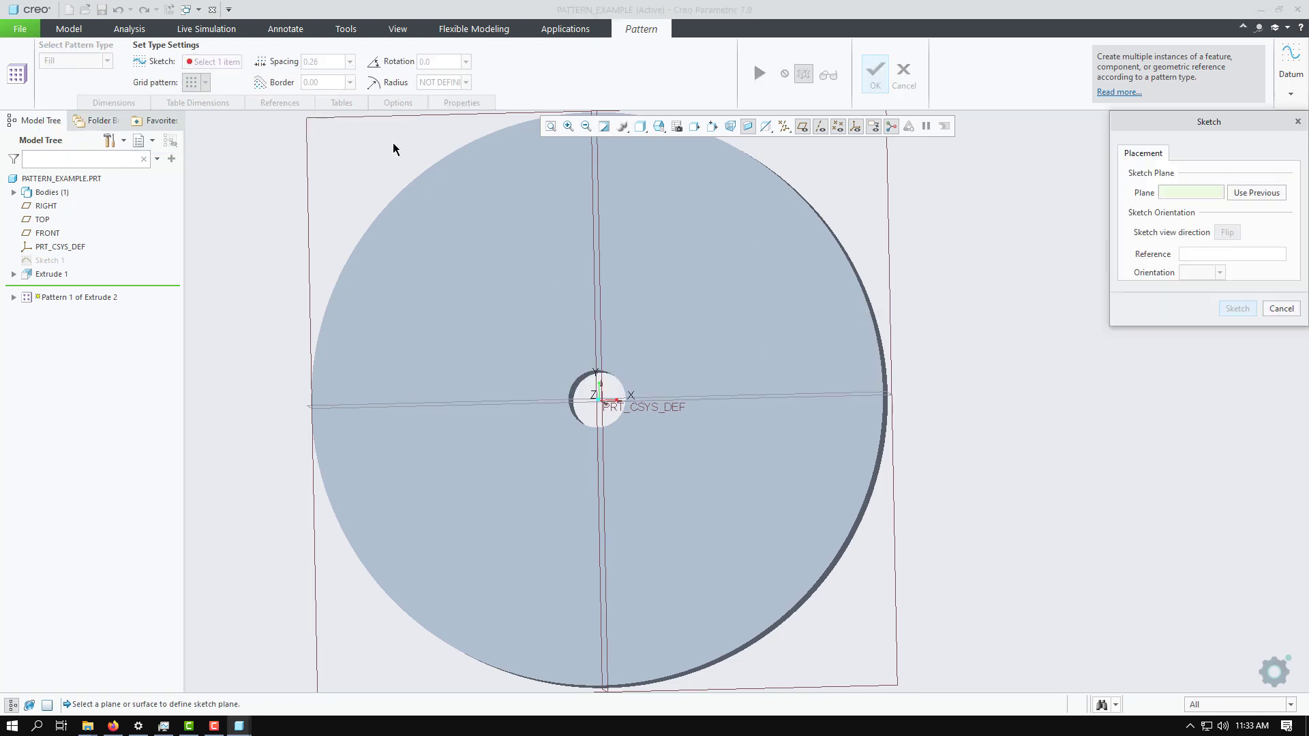
left_click(1256, 192)
left_click(1237, 308)
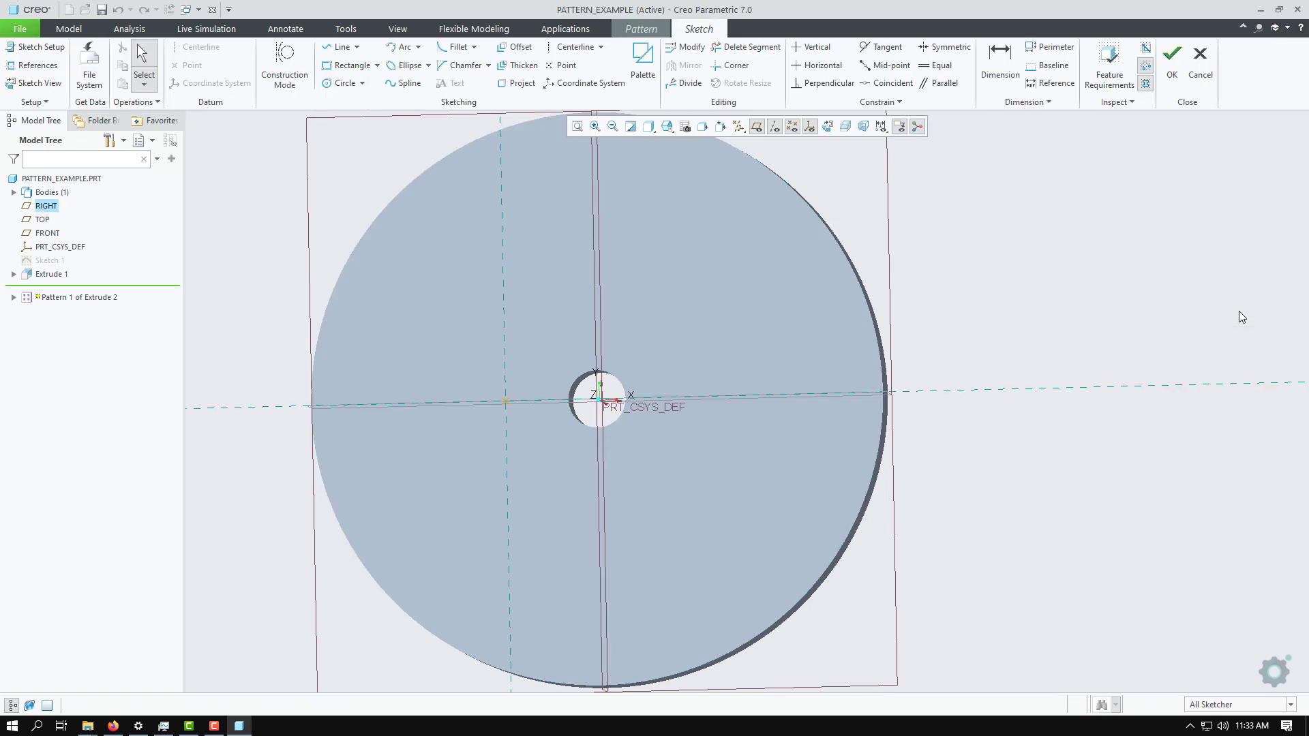
left_click(34, 83)
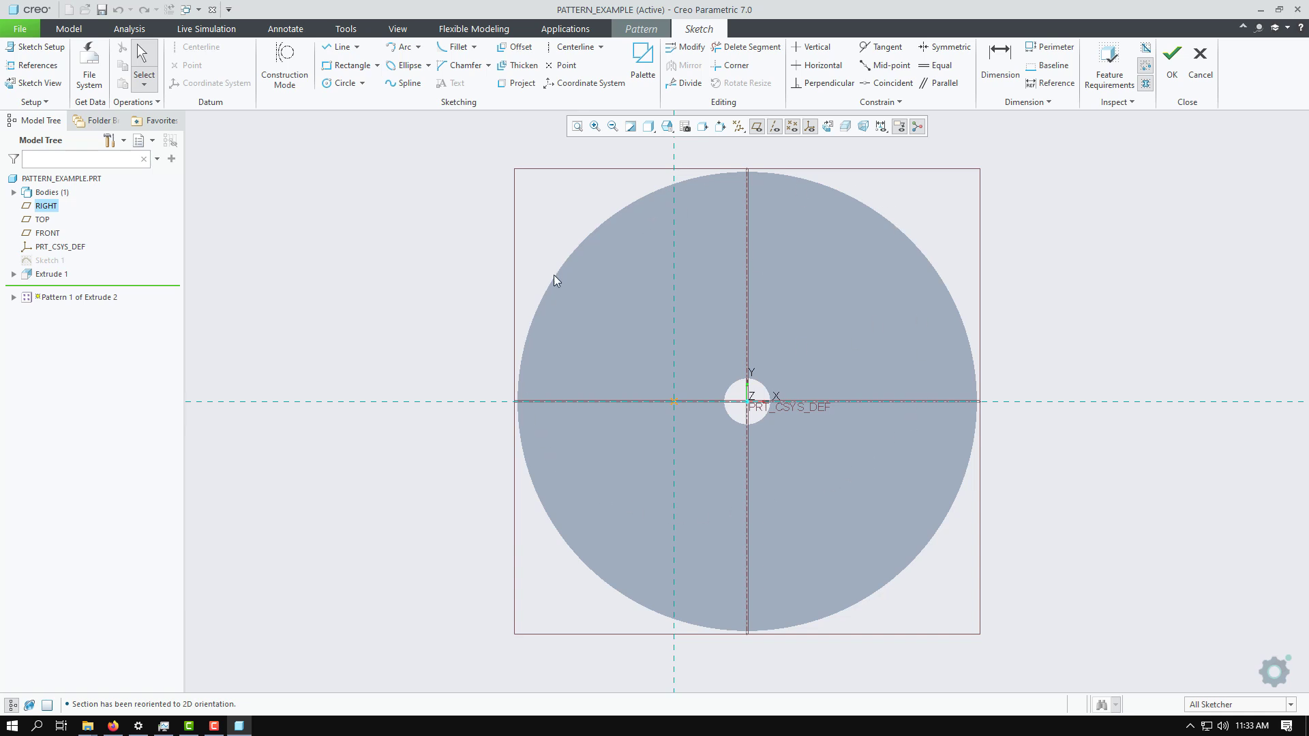
Project the edge loop of the disc's center hole into the fill sketch, using the Loop option
left_click(523, 85)
left_click(1256, 193)
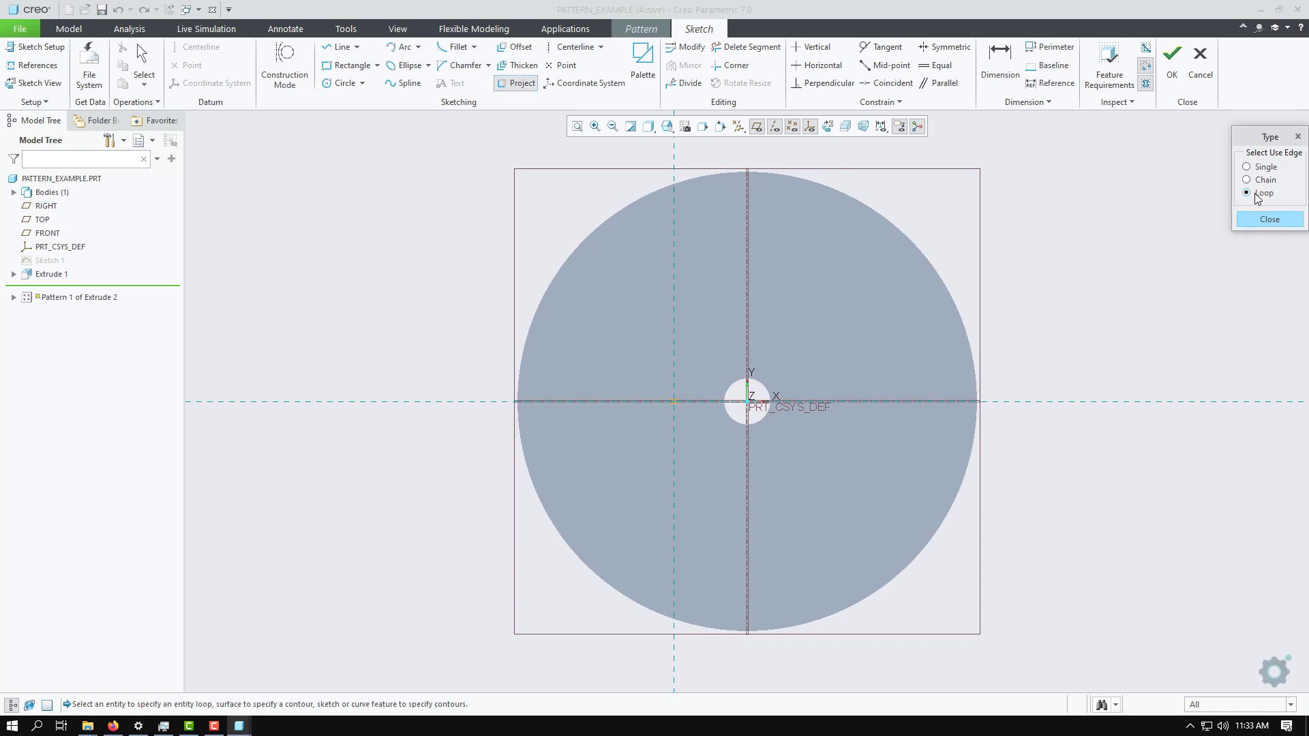
left_click(926, 251)
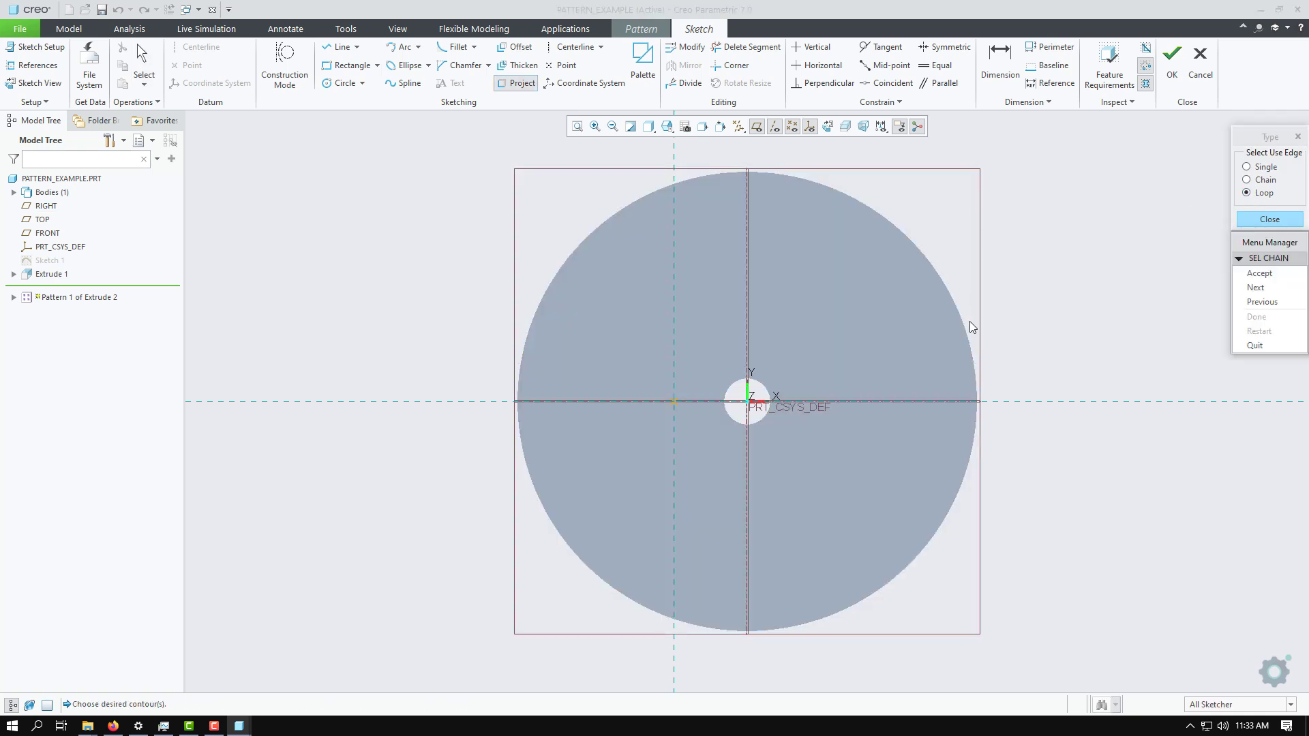
left_click(1254, 274)
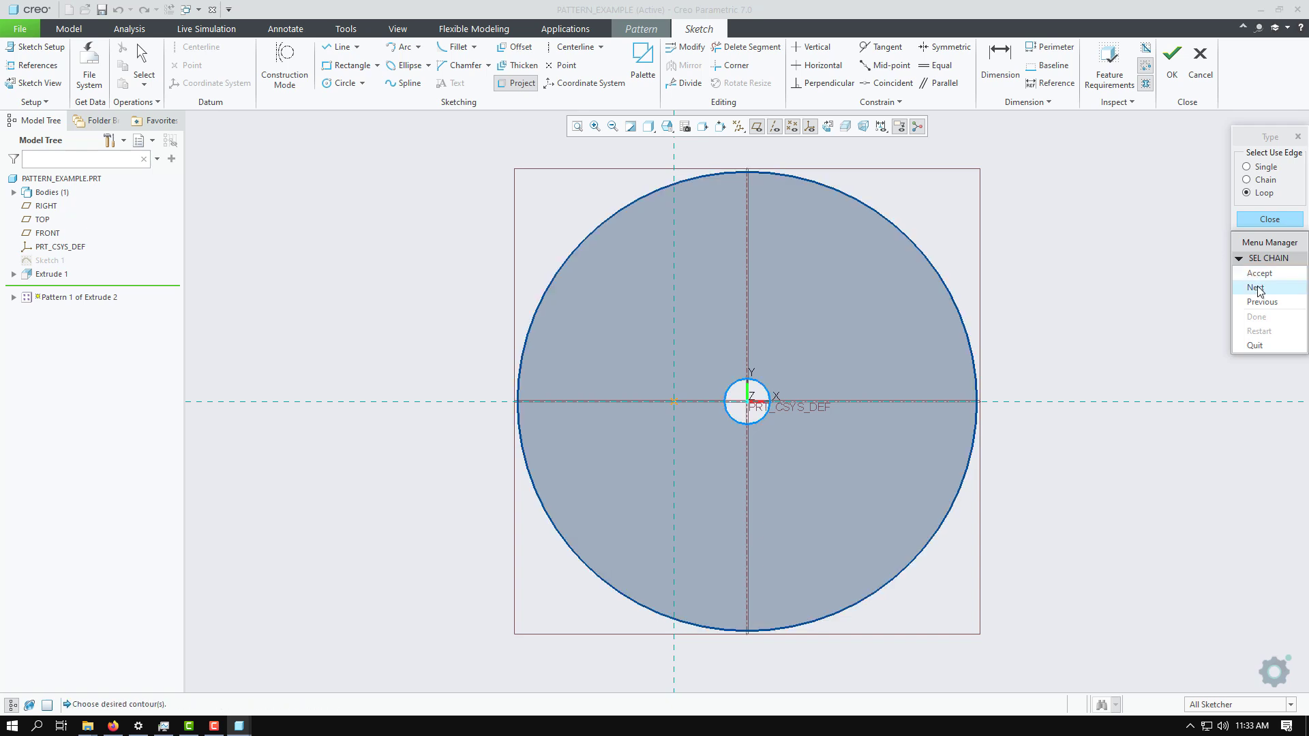
left_click(1260, 272)
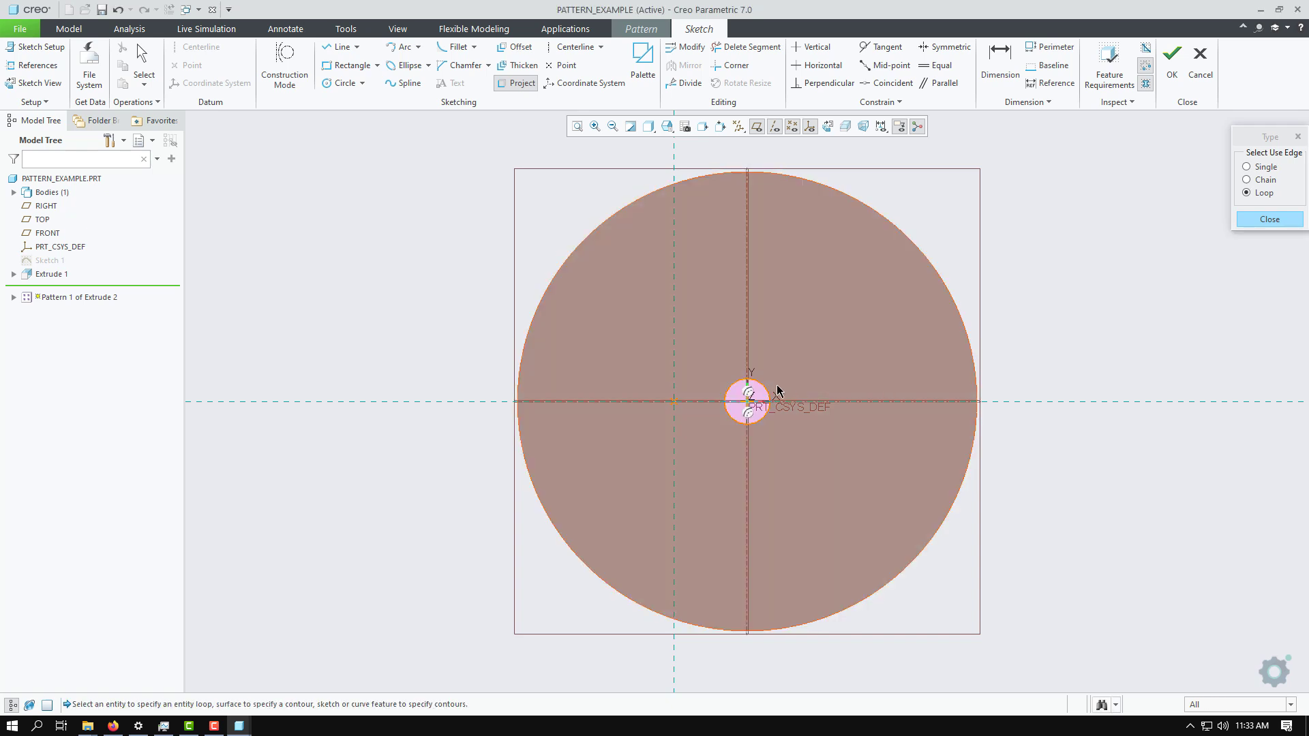
scroll(780, 394, "down", 3)
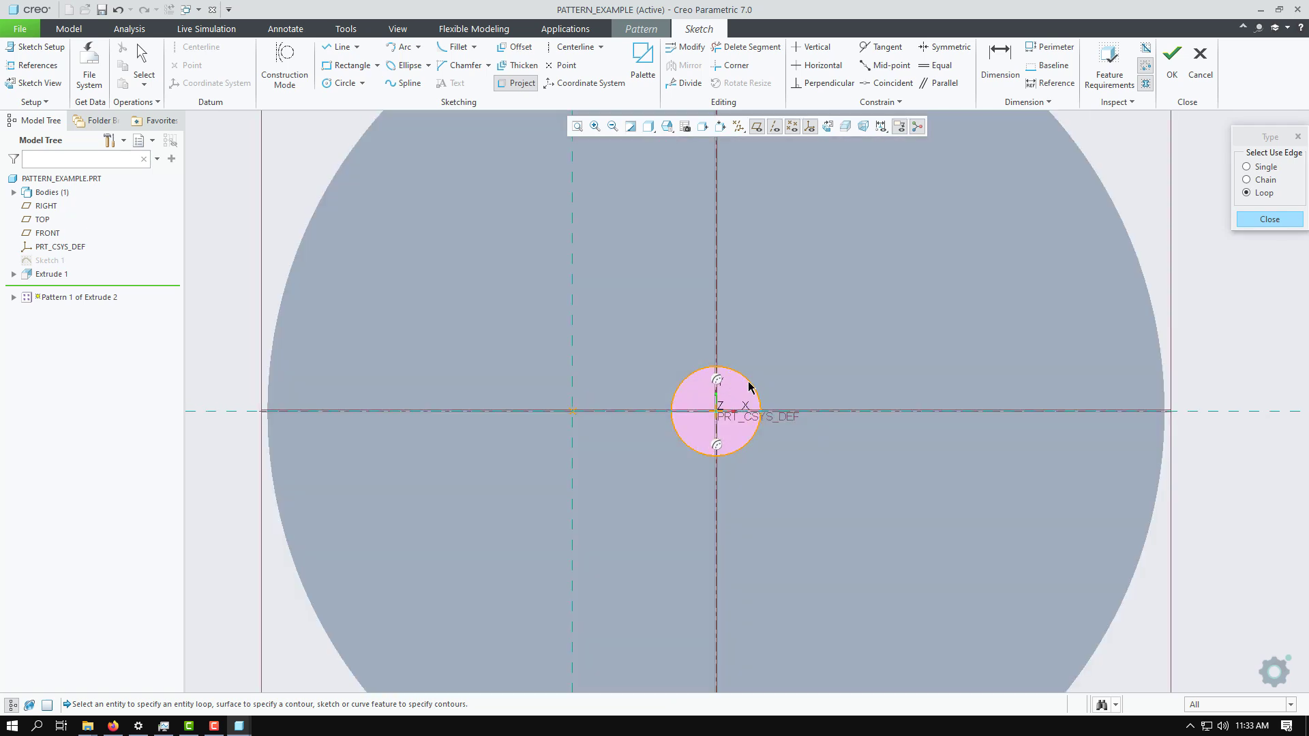
scroll(497, 381, "up", 3)
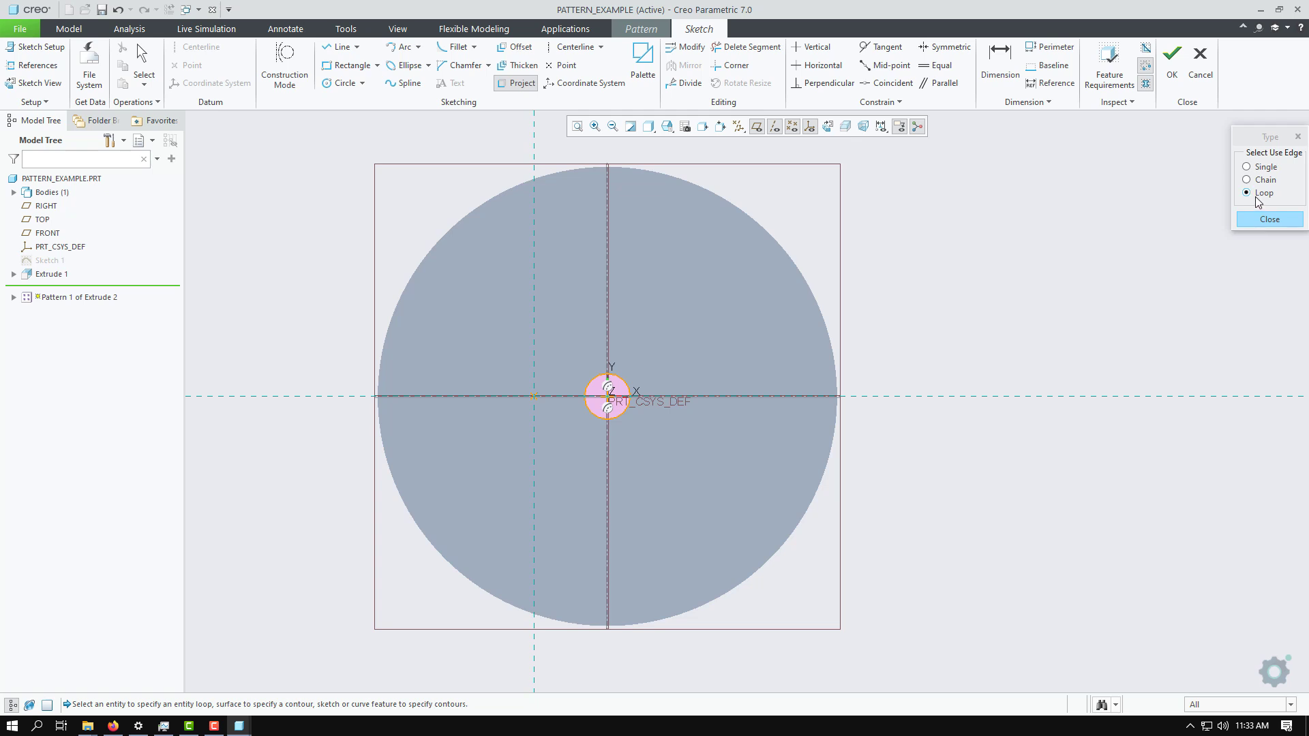
left_click(1269, 219)
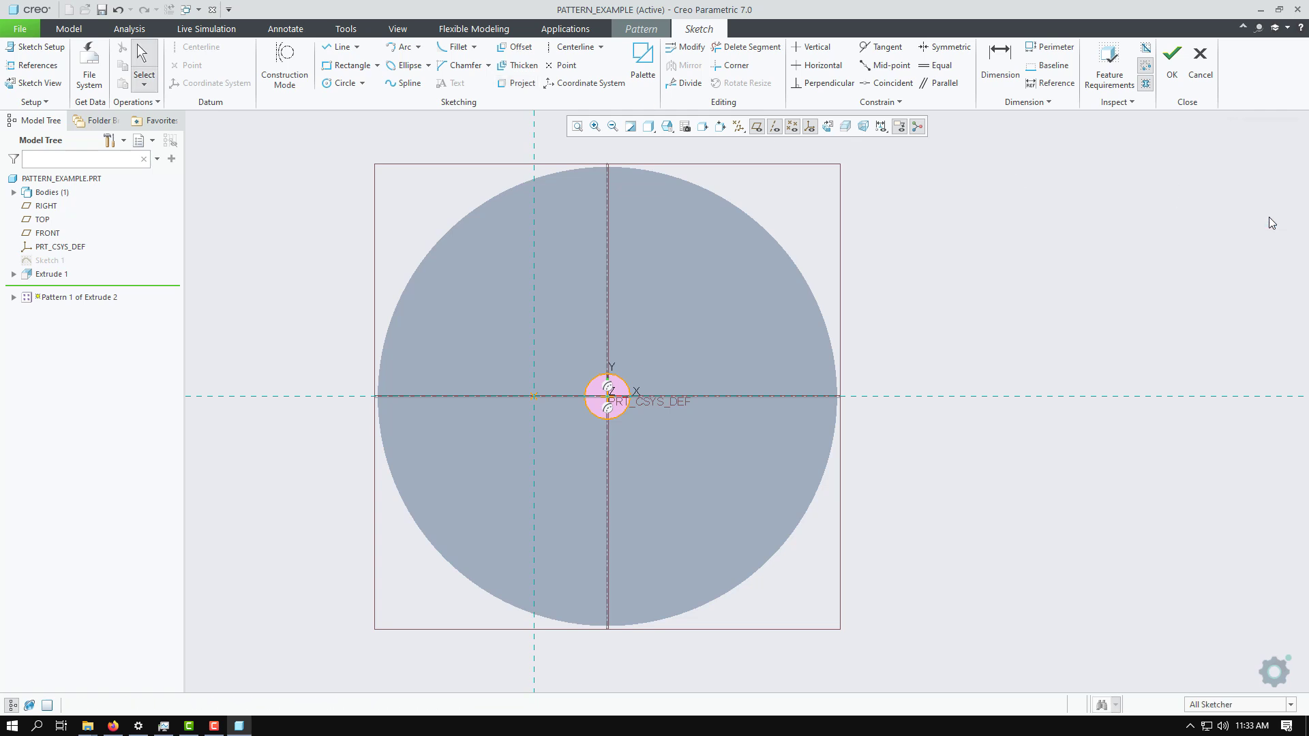
Project the disc face's outer edge loop into the fill sketch and complete the section
middle_click_drag(816, 257, 777, 276)
left_click(511, 85)
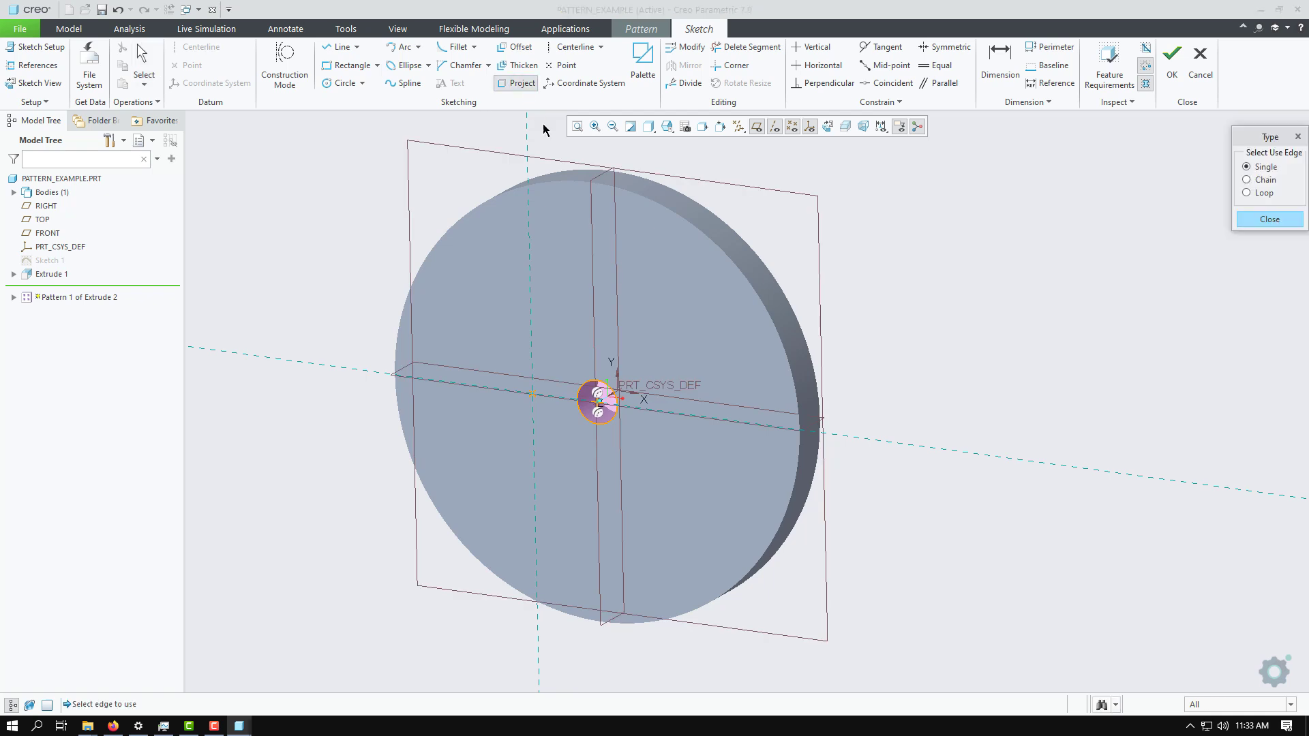
left_click(1270, 195)
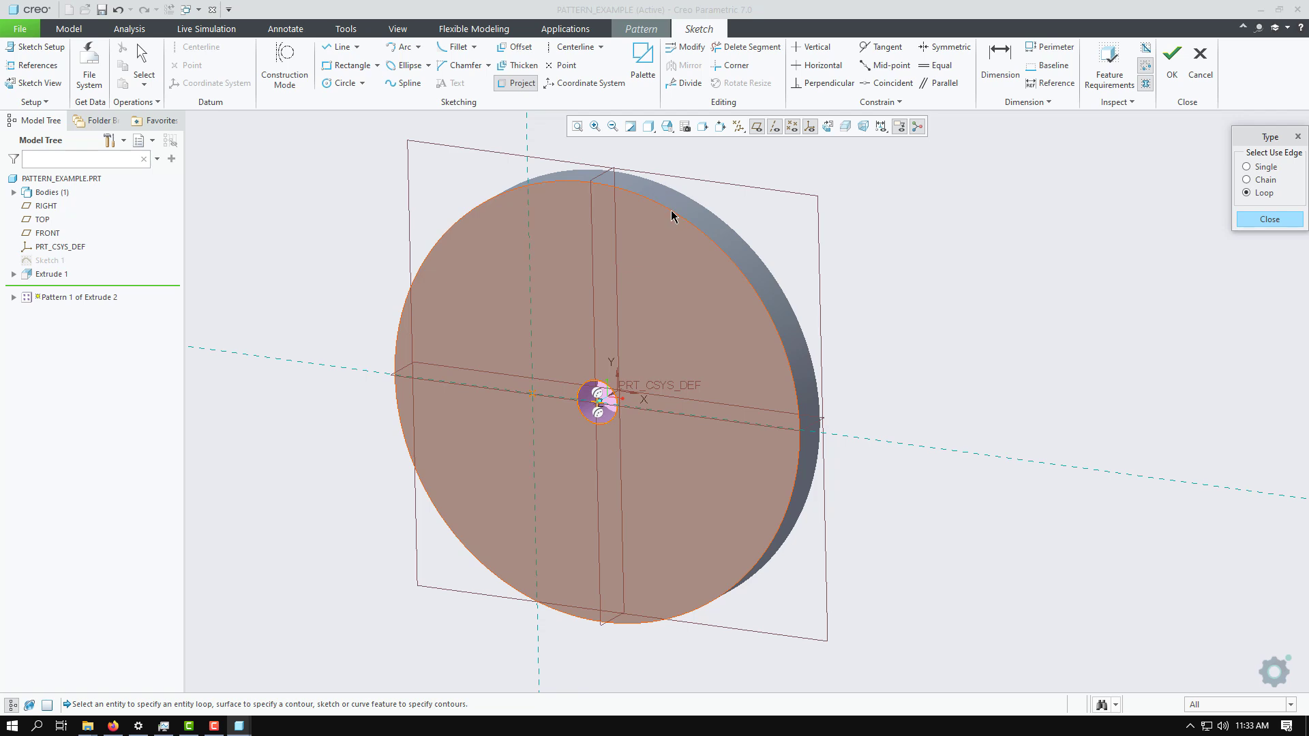
left_click(672, 216)
left_click(1275, 291)
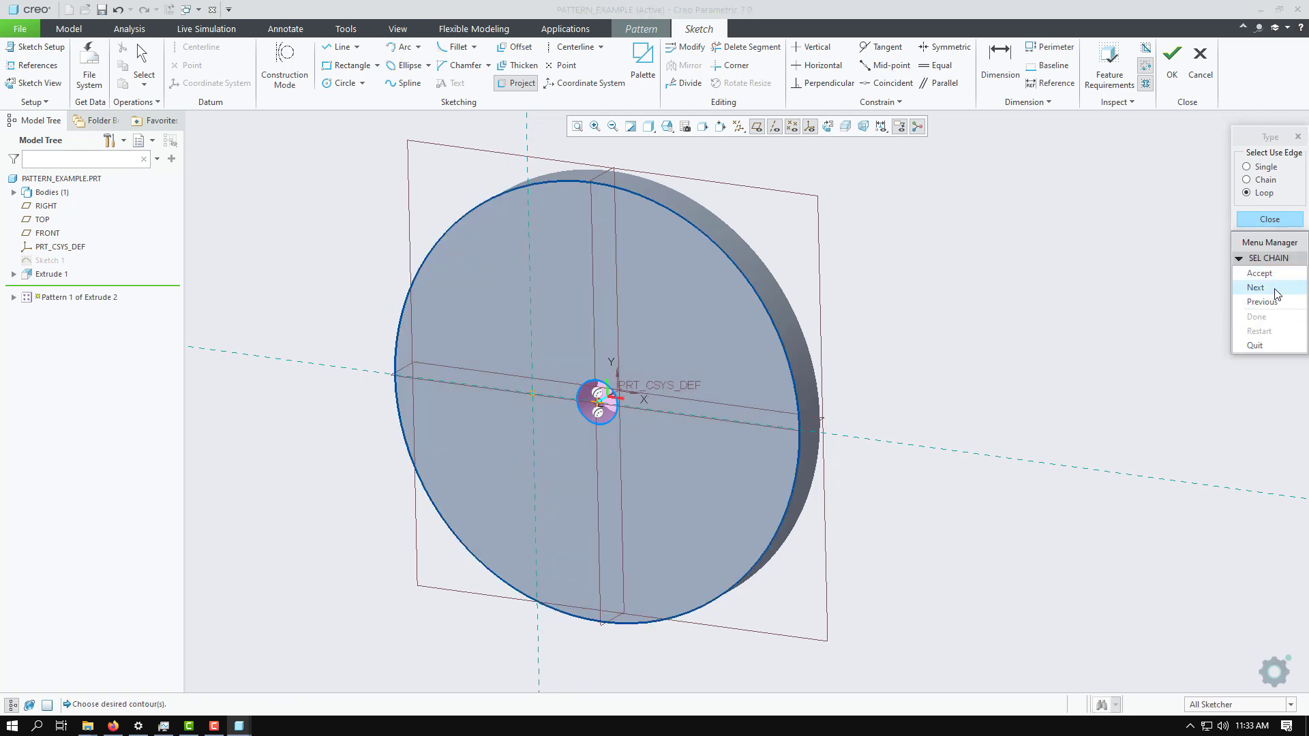
left_click(1276, 293)
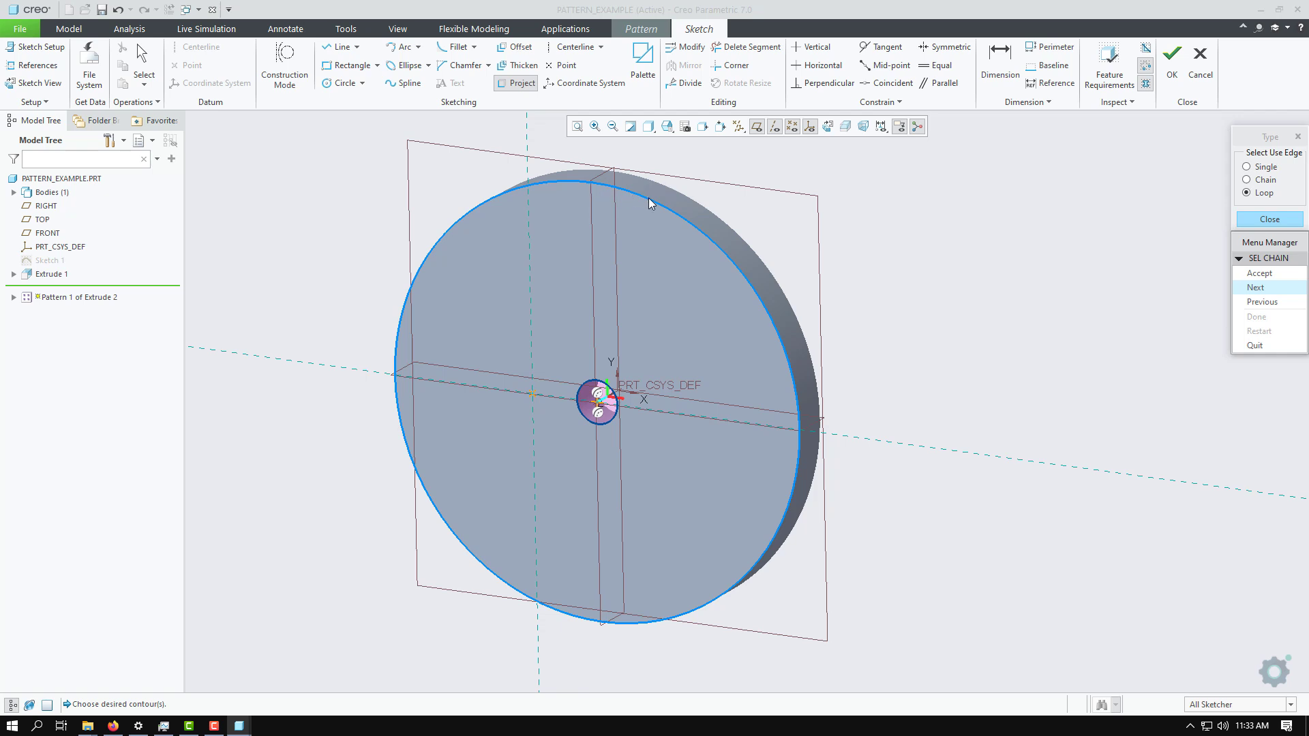
left_click(1258, 272)
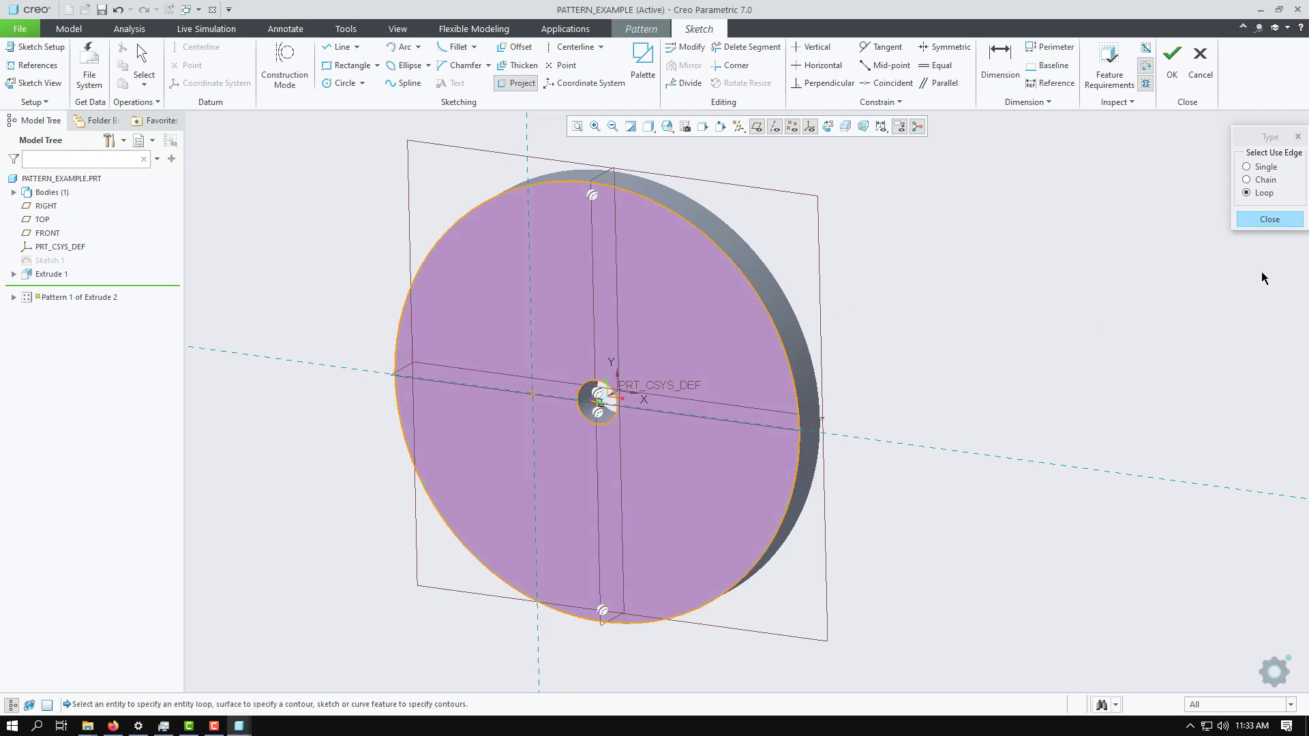
left_click(1276, 219)
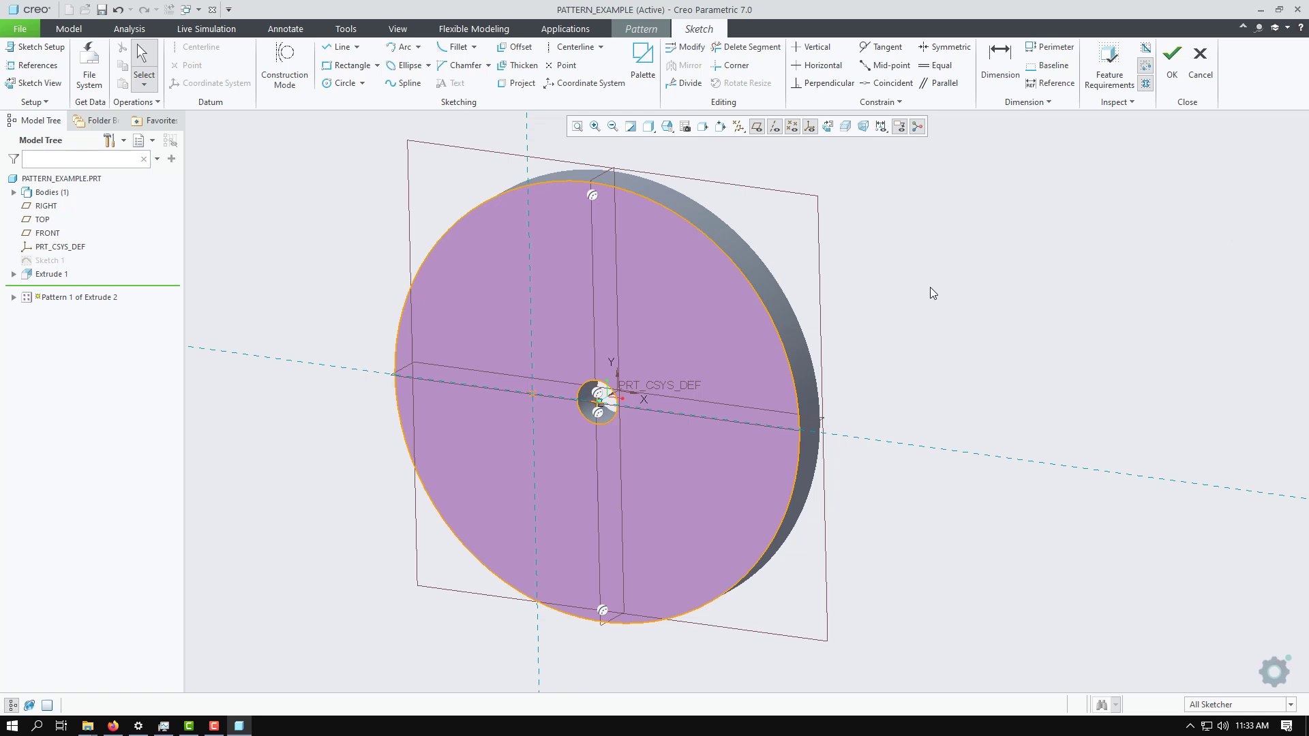
middle_click_drag(930, 288, 931, 269)
left_click(43, 87)
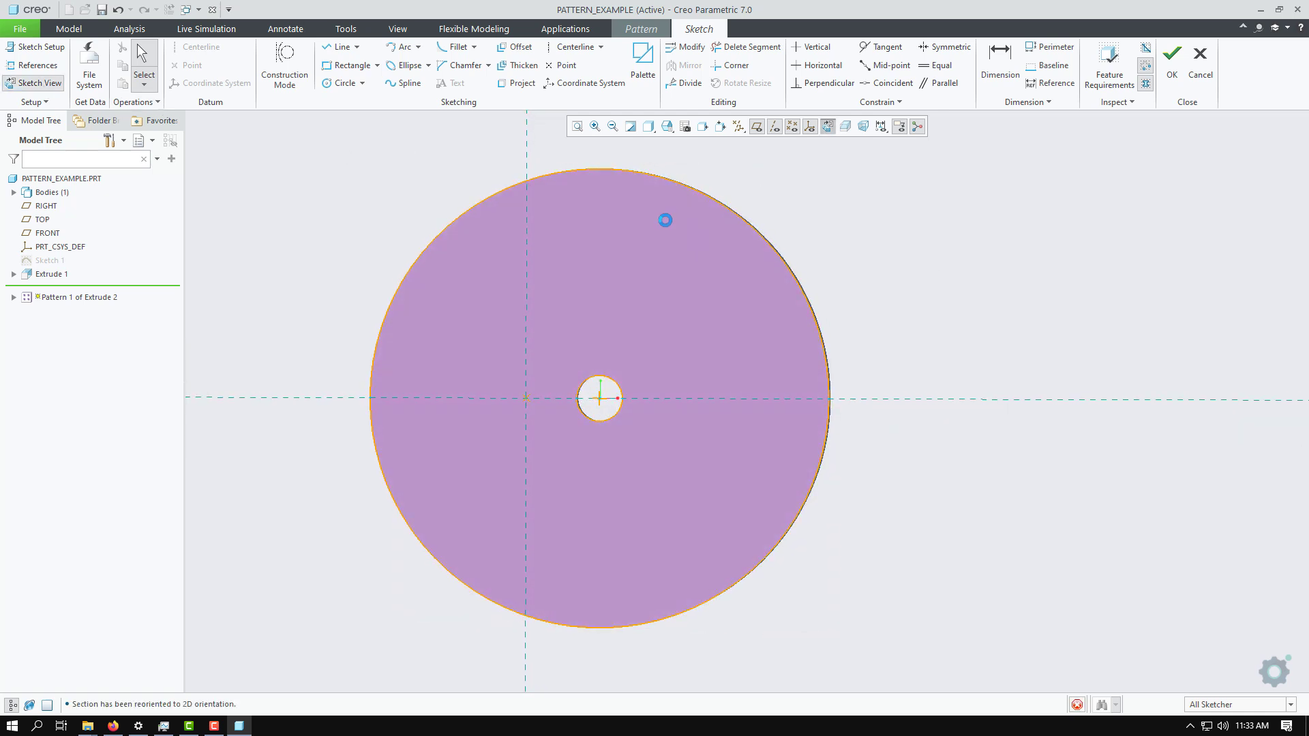
left_click(1172, 73)
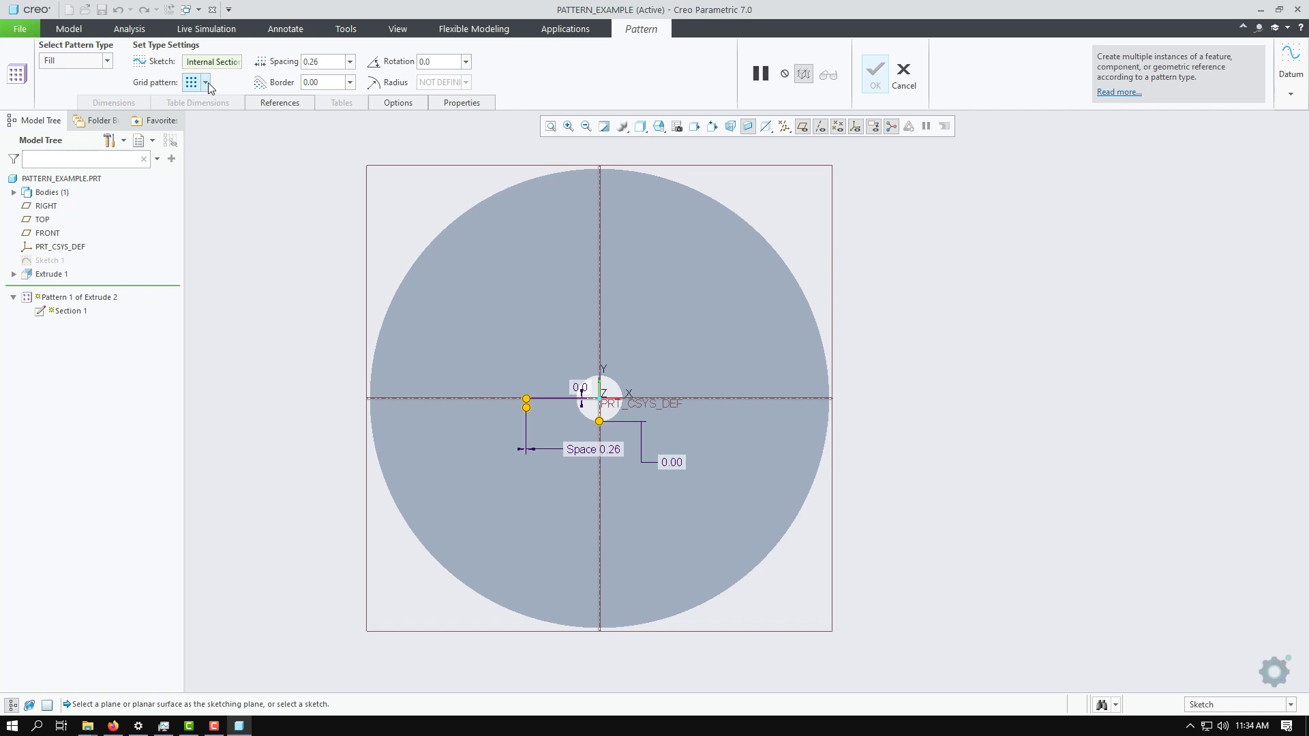
Set the fill pattern's spacing to 50 and its grid pattern to the circular arrangement
left_click(350, 61)
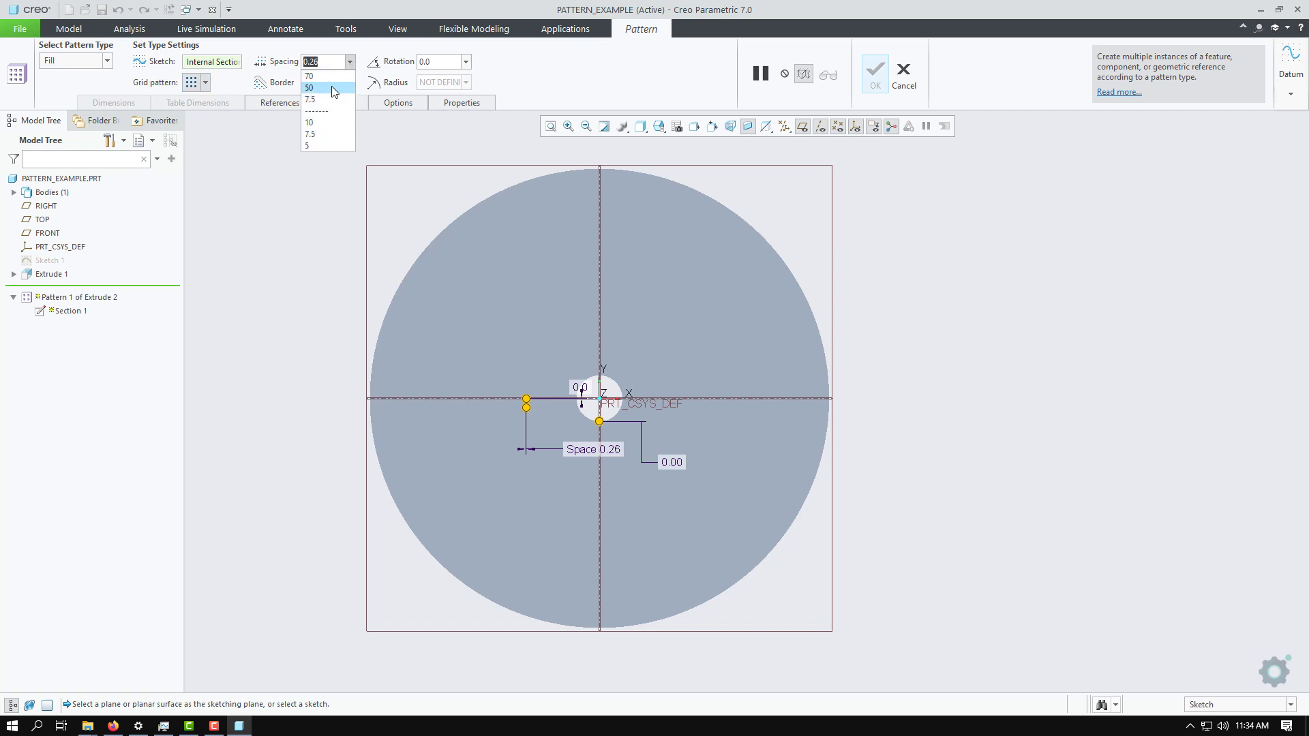
left_click(334, 92)
left_click(205, 82)
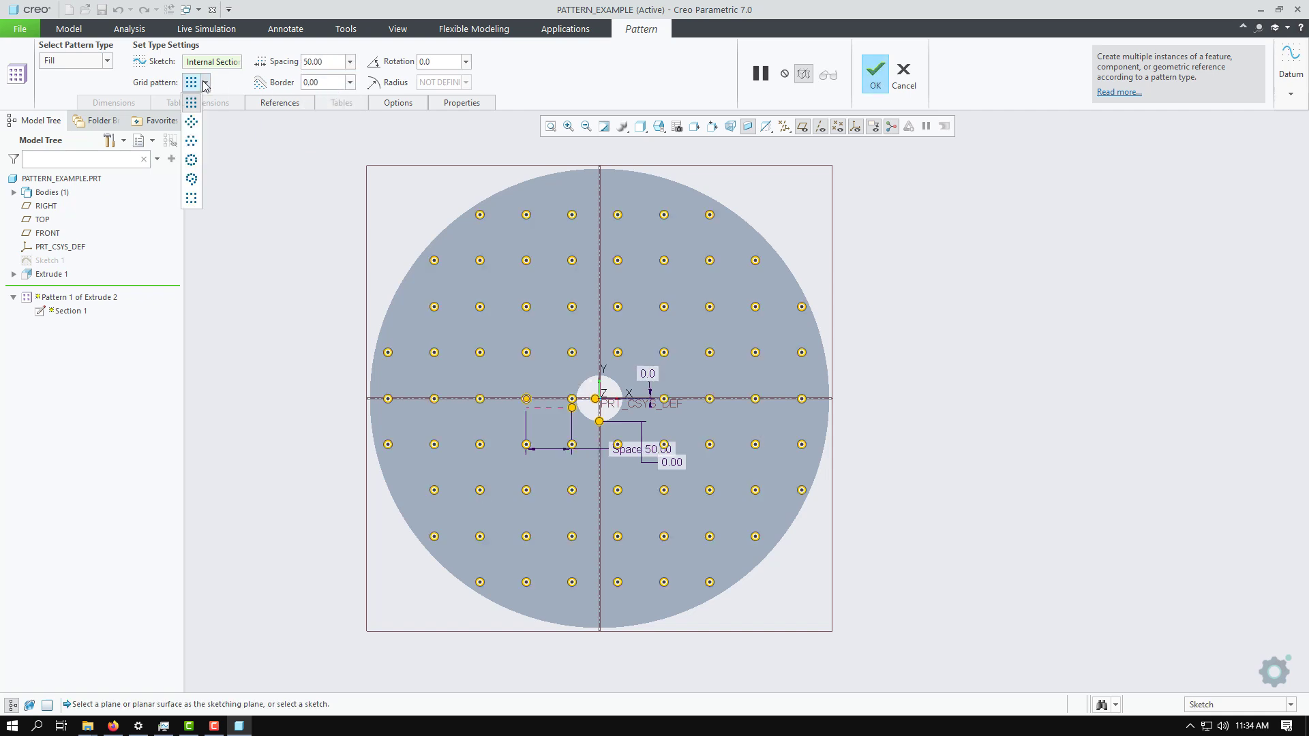
left_click(191, 160)
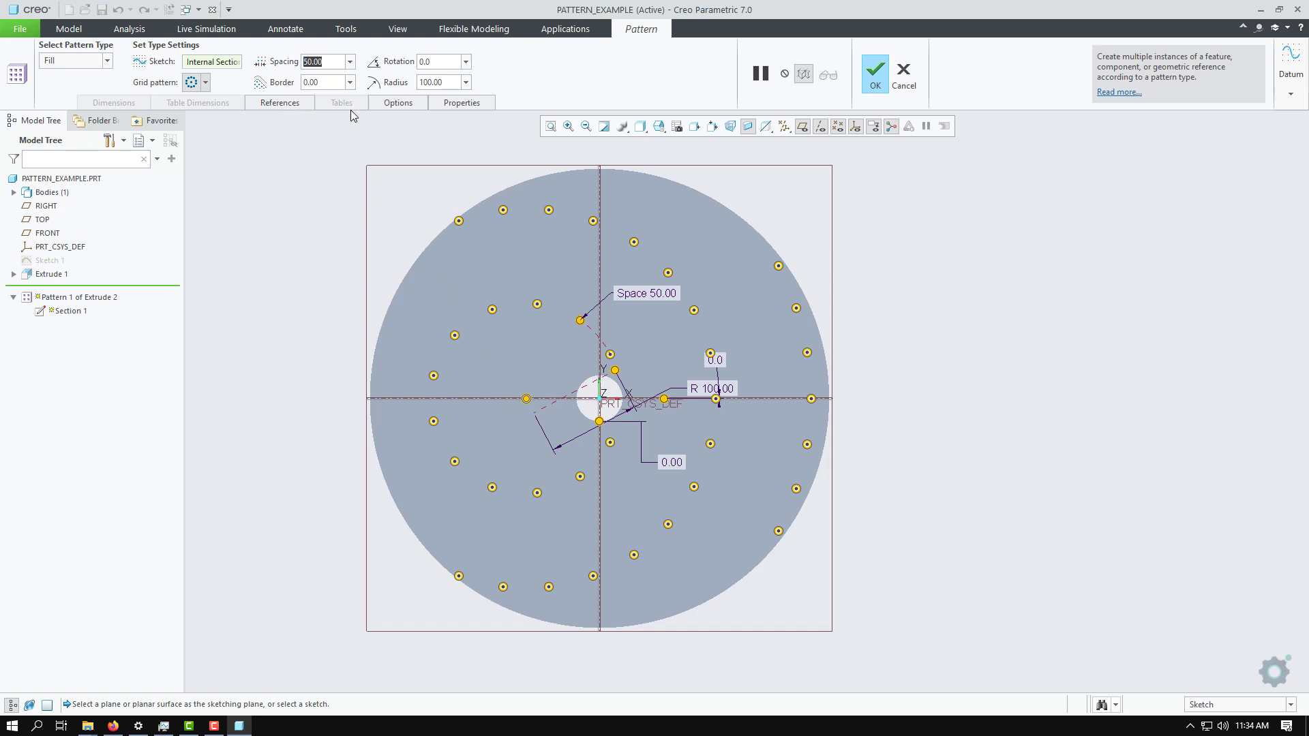
Try PRT_CSYS_DEF as the fill pattern's alternate origin, and switch the alternate origin off again
left_click(406, 103)
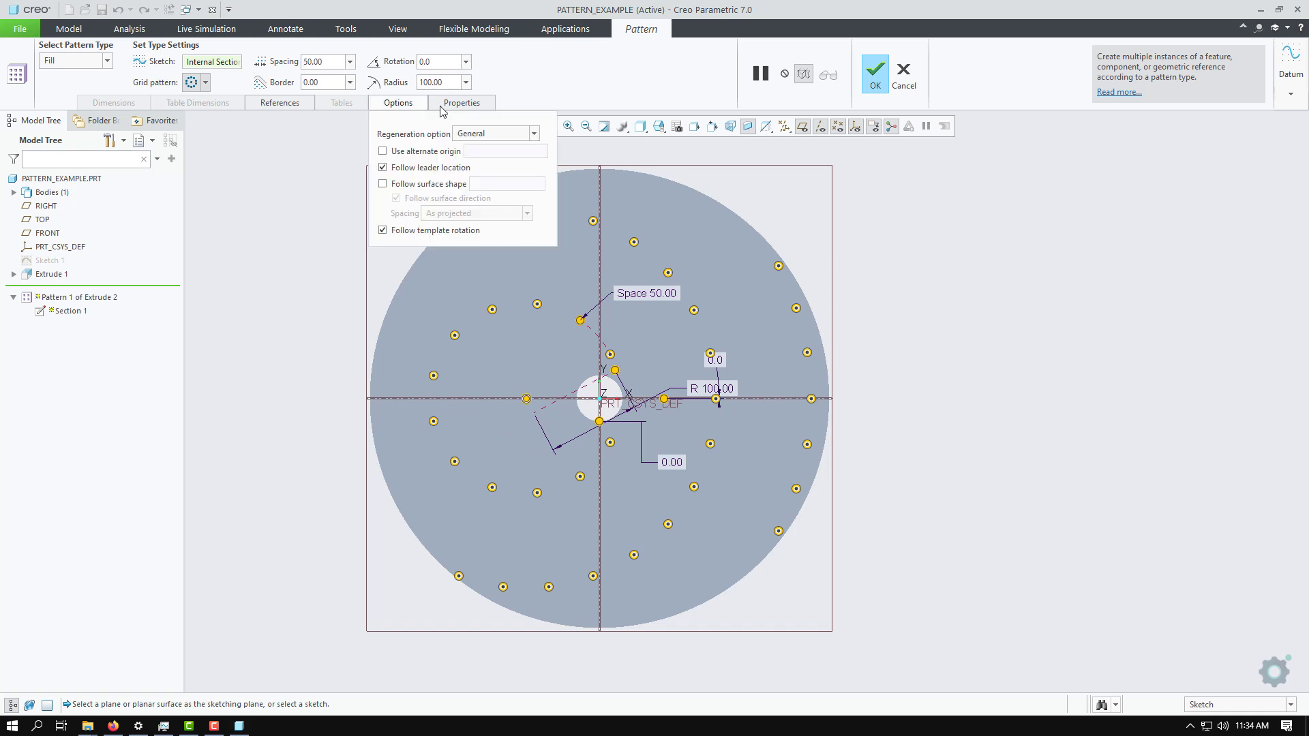
left_click(420, 151)
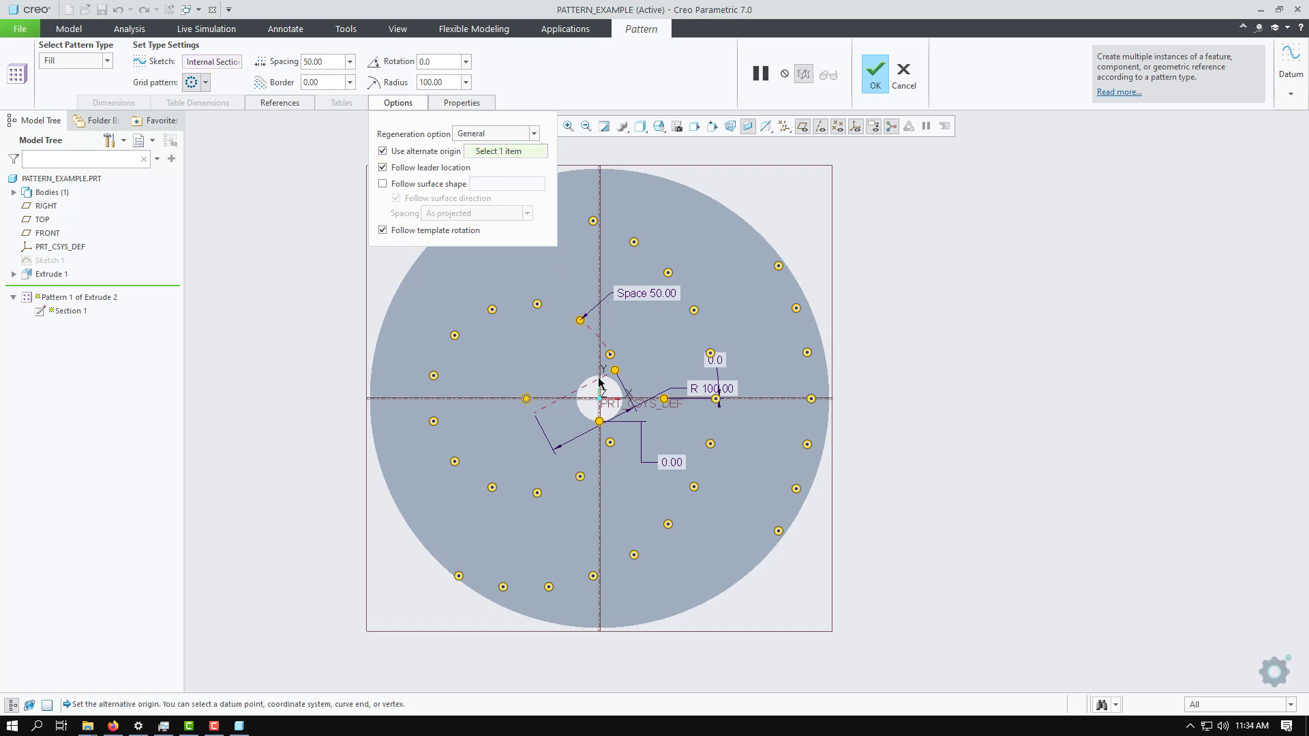
left_click(614, 409)
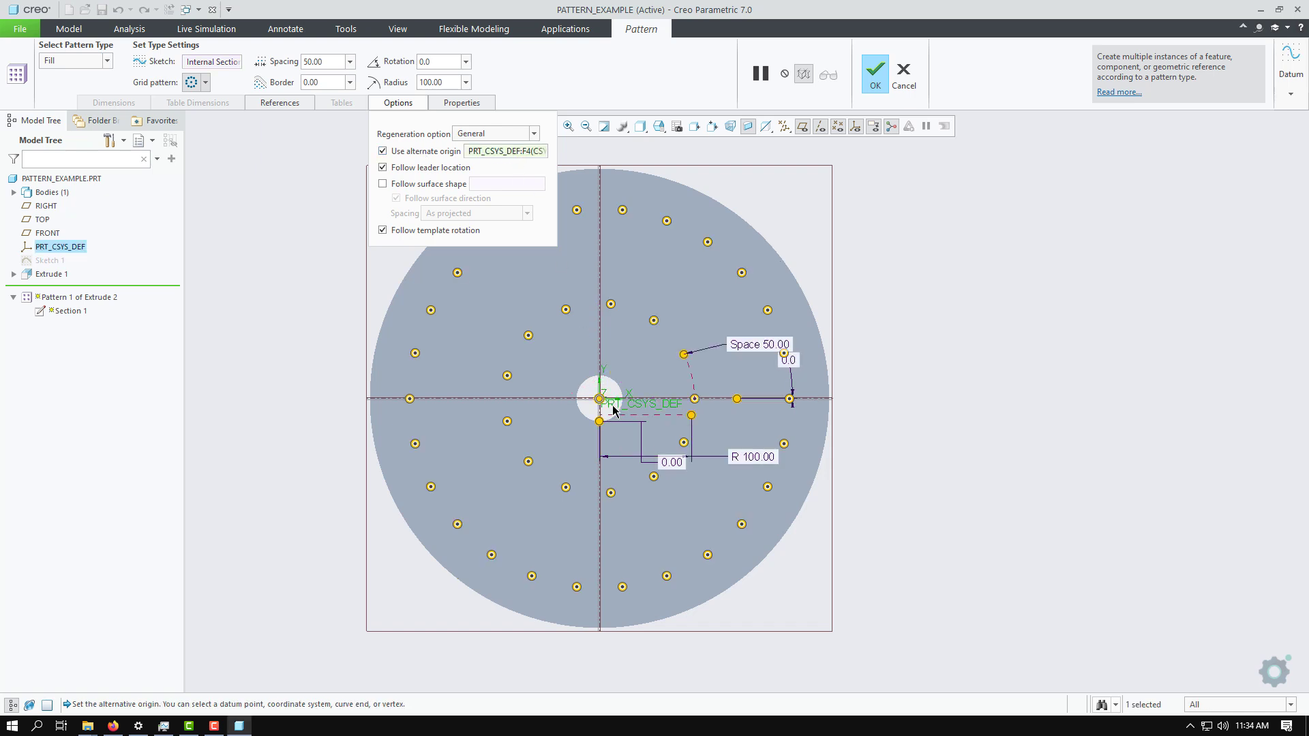
left_click(383, 151)
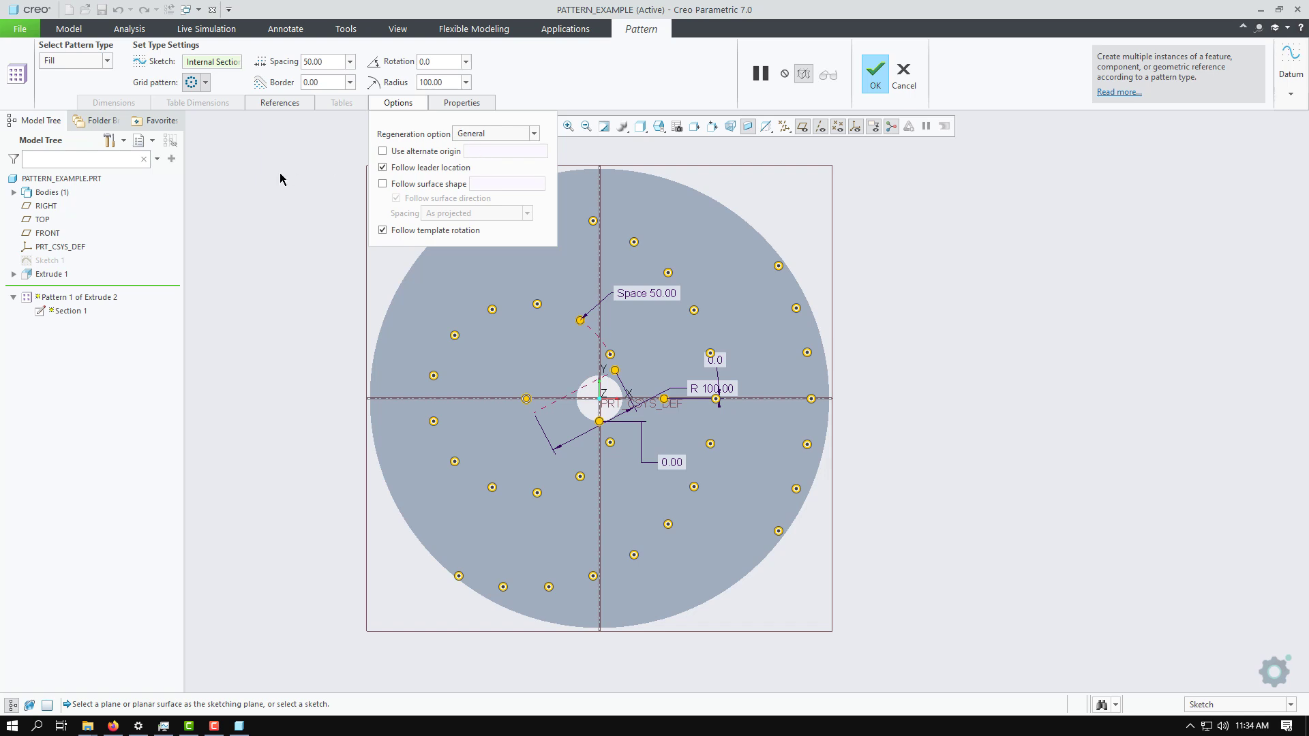
right_click(279, 137)
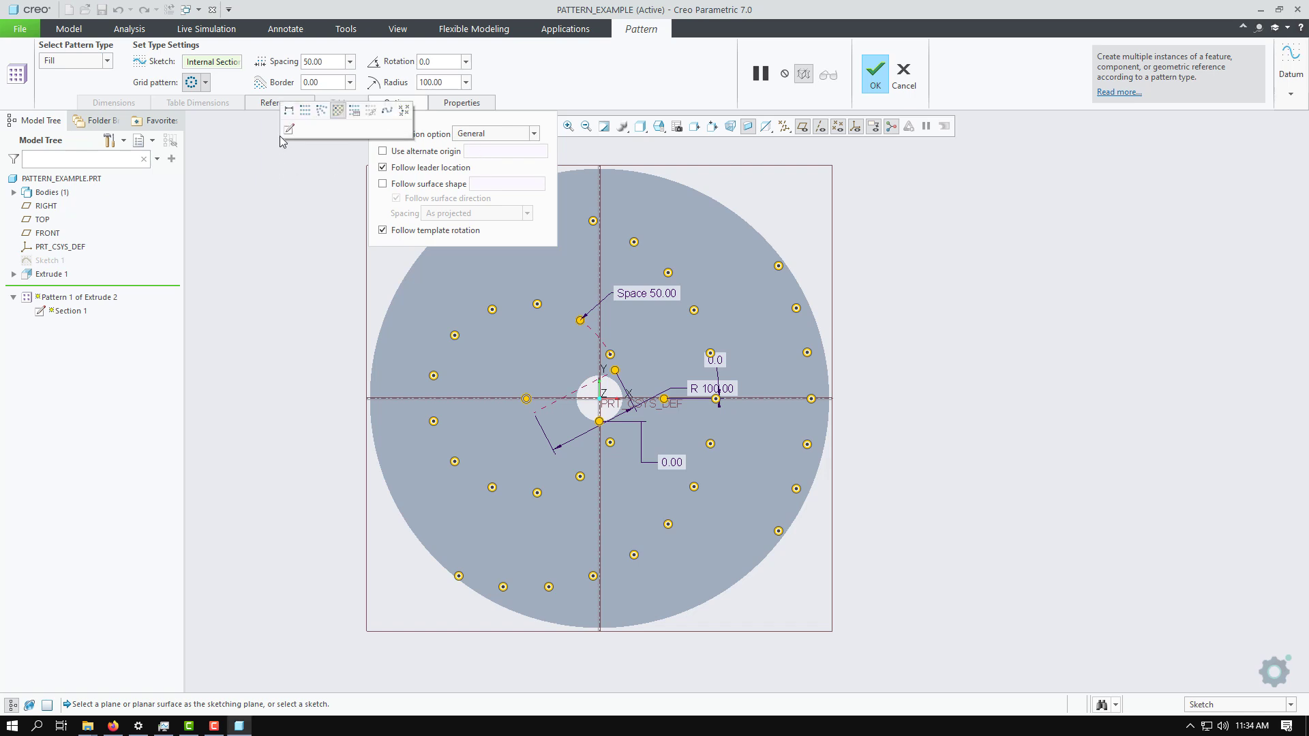
left_click(415, 107)
Enable an alternate origin for the circular fill pattern, using PRT_CSYS_DEF at the disc's center
middle_click_drag(532, 413, 532, 389)
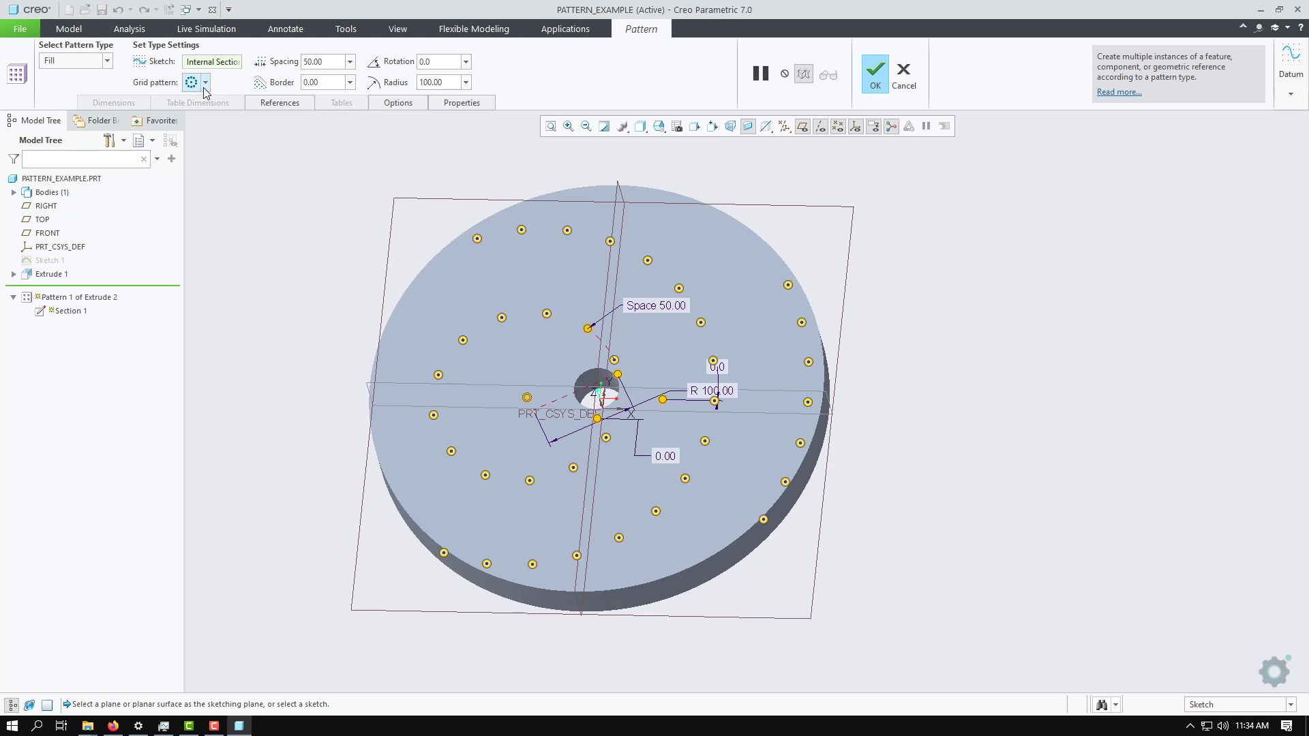
mouse_move(306, 261)
middle_mouse_down()
mouse_move(316, 255)
mouse_move(311, 266)
middle_mouse_up()
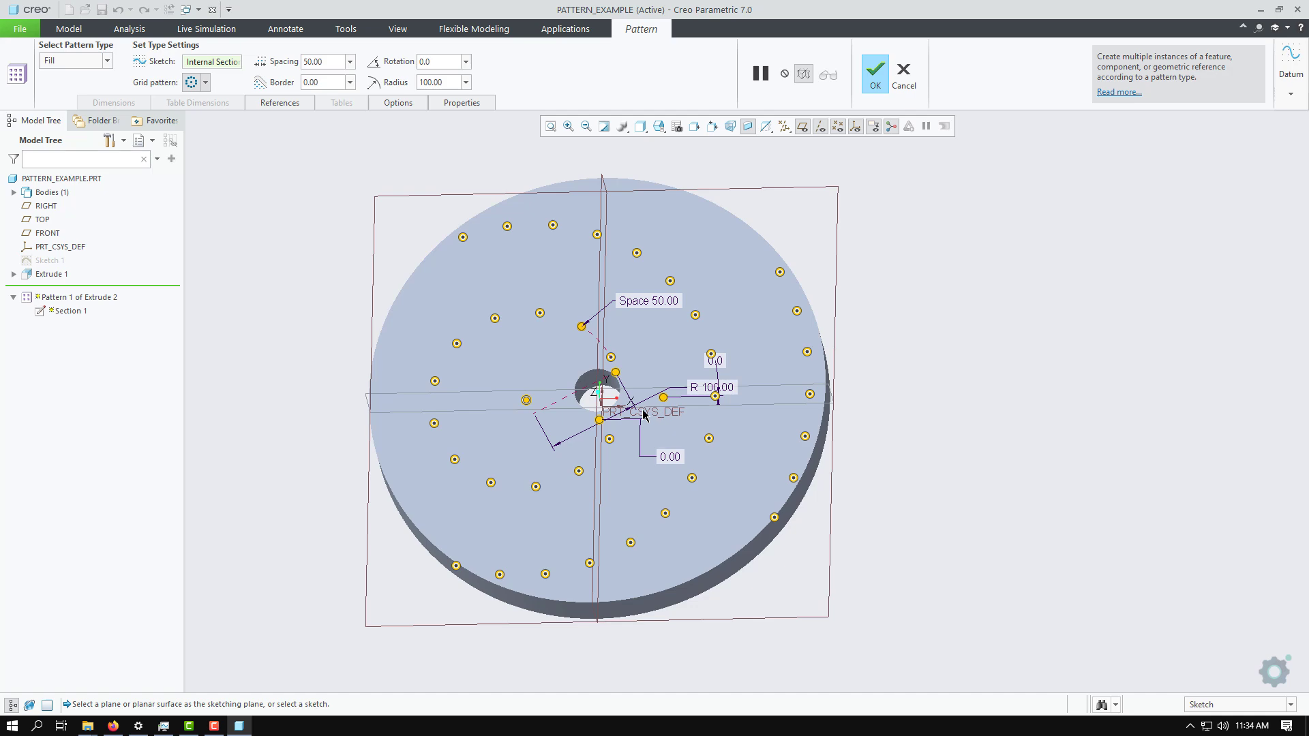
scroll(646, 421, "up", 4)
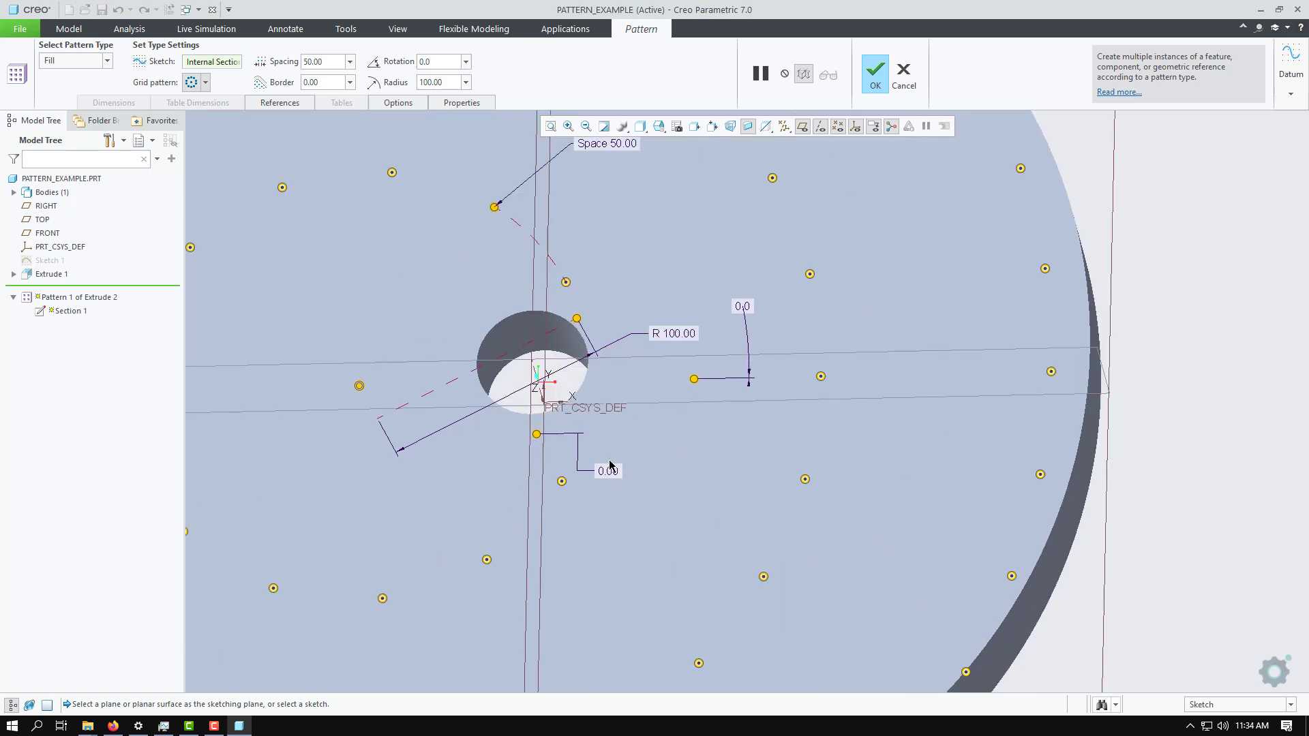
scroll(610, 466, "down", 3)
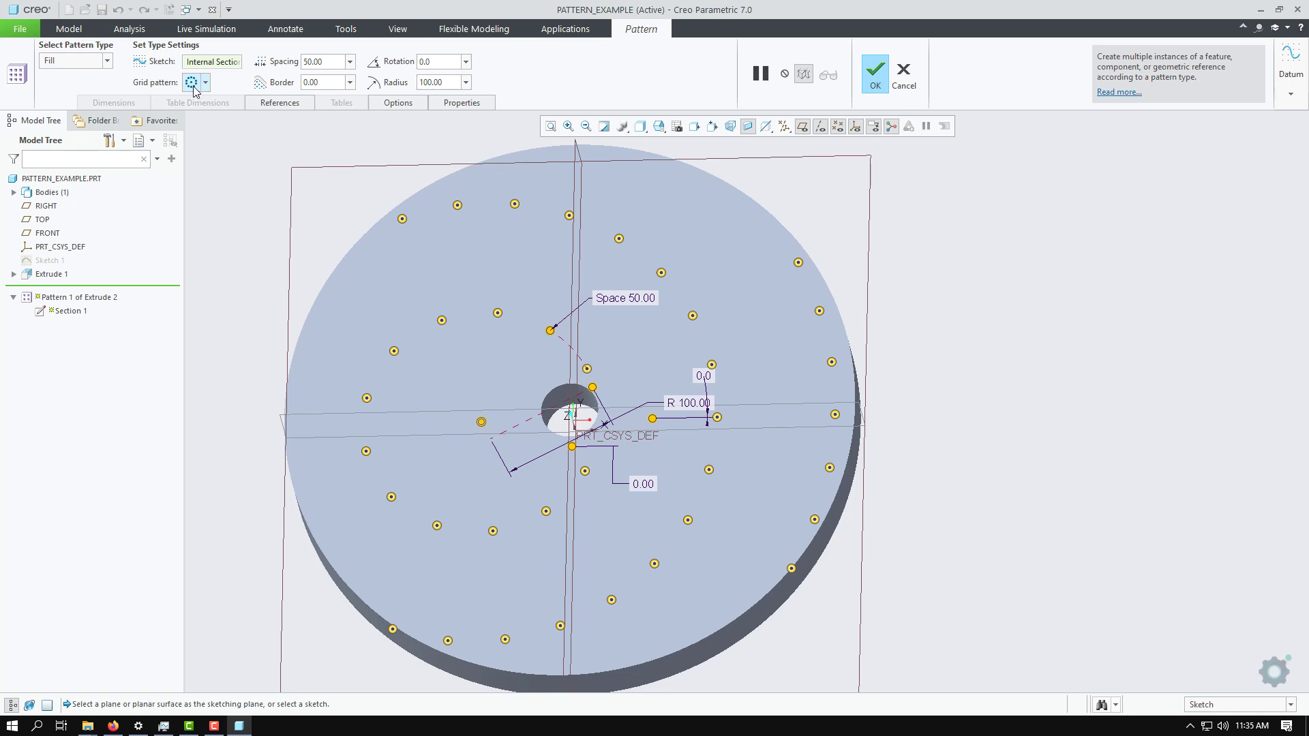
left_click(396, 103)
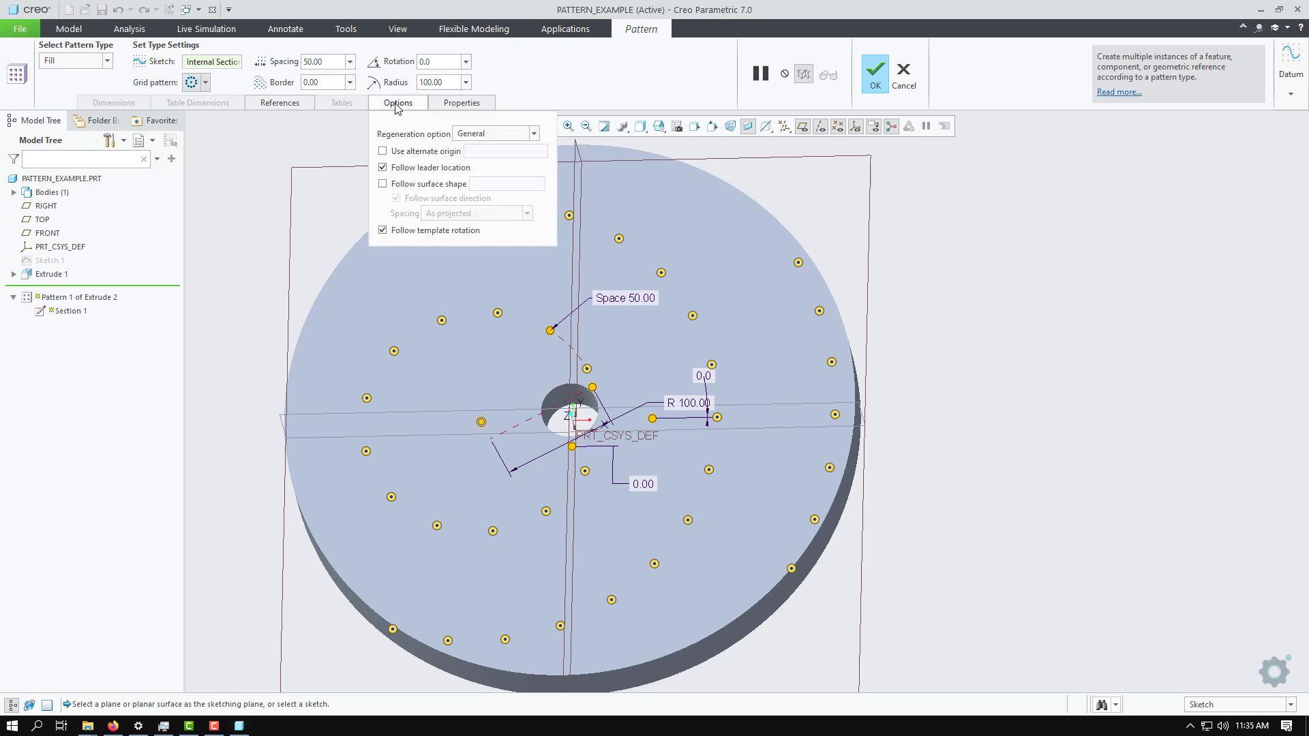
left_click(406, 154)
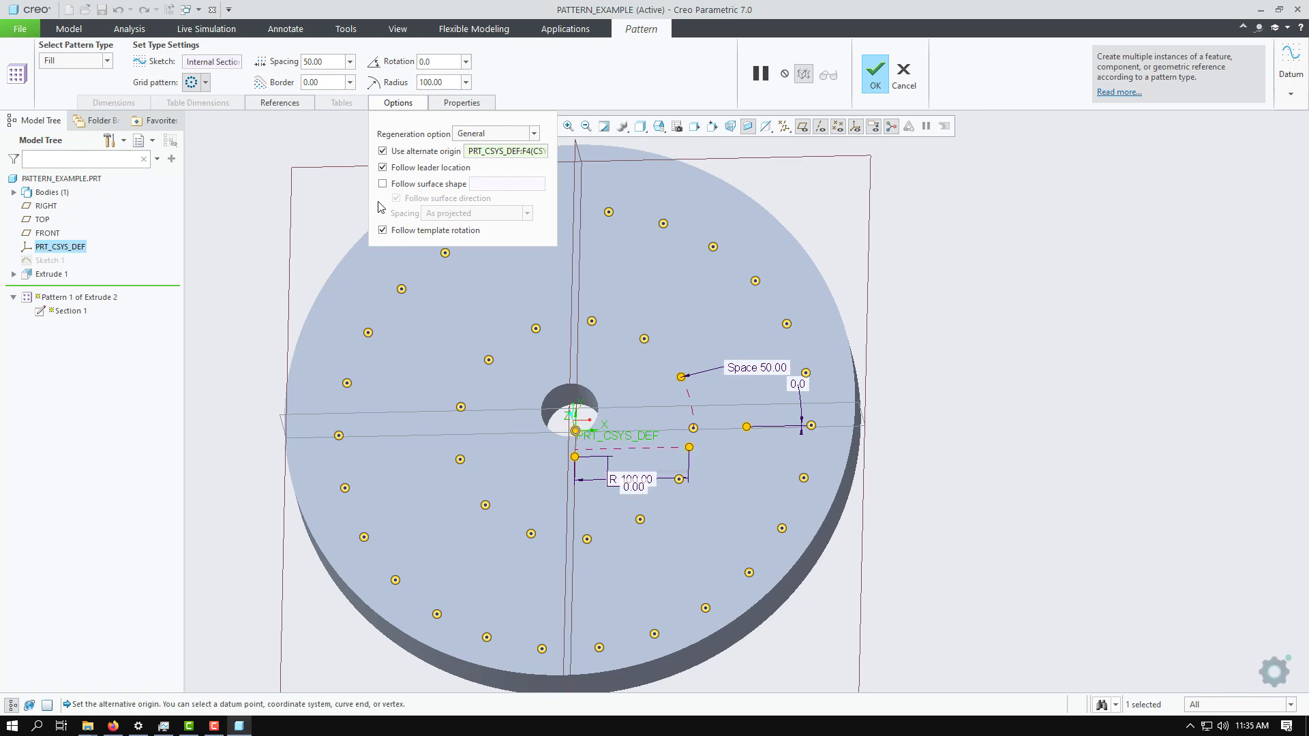
left_click(395, 105)
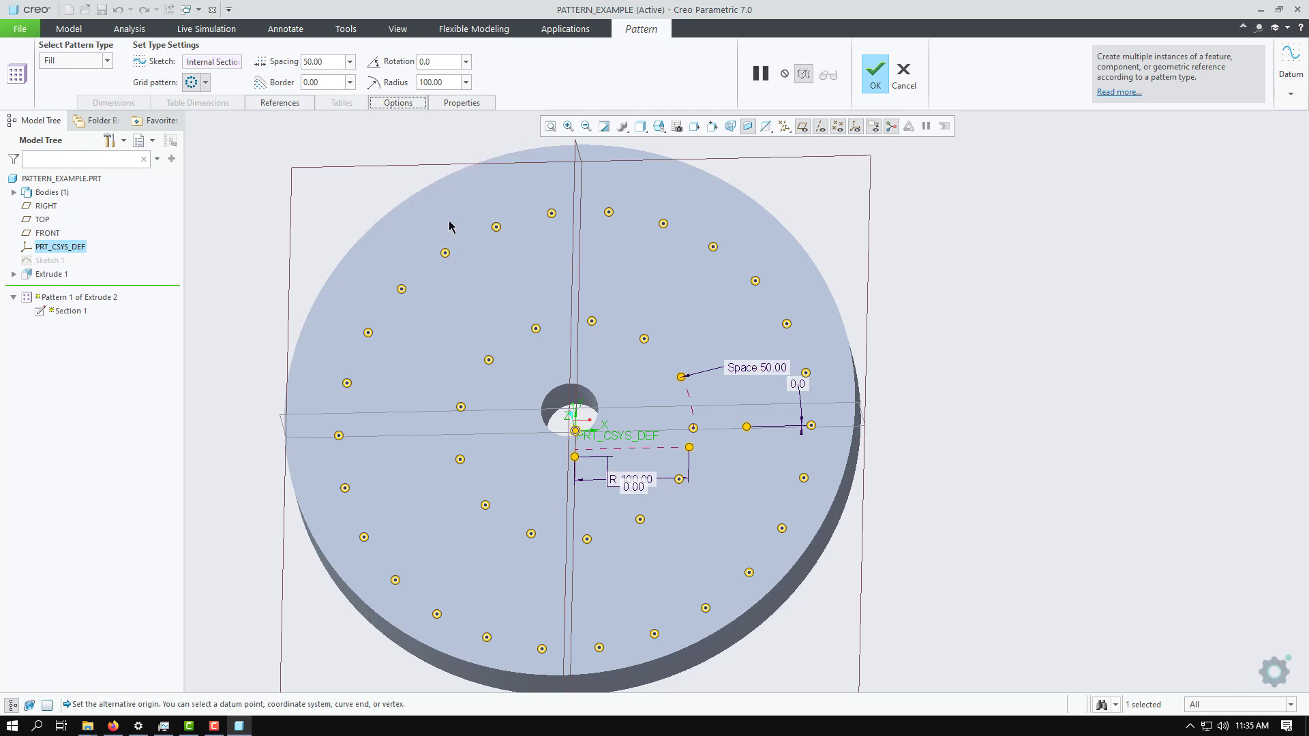
Complete the circular fill pattern of the small hole using the alternate origin at the disc's center
middle_click_drag(275, 194, 279, 220)
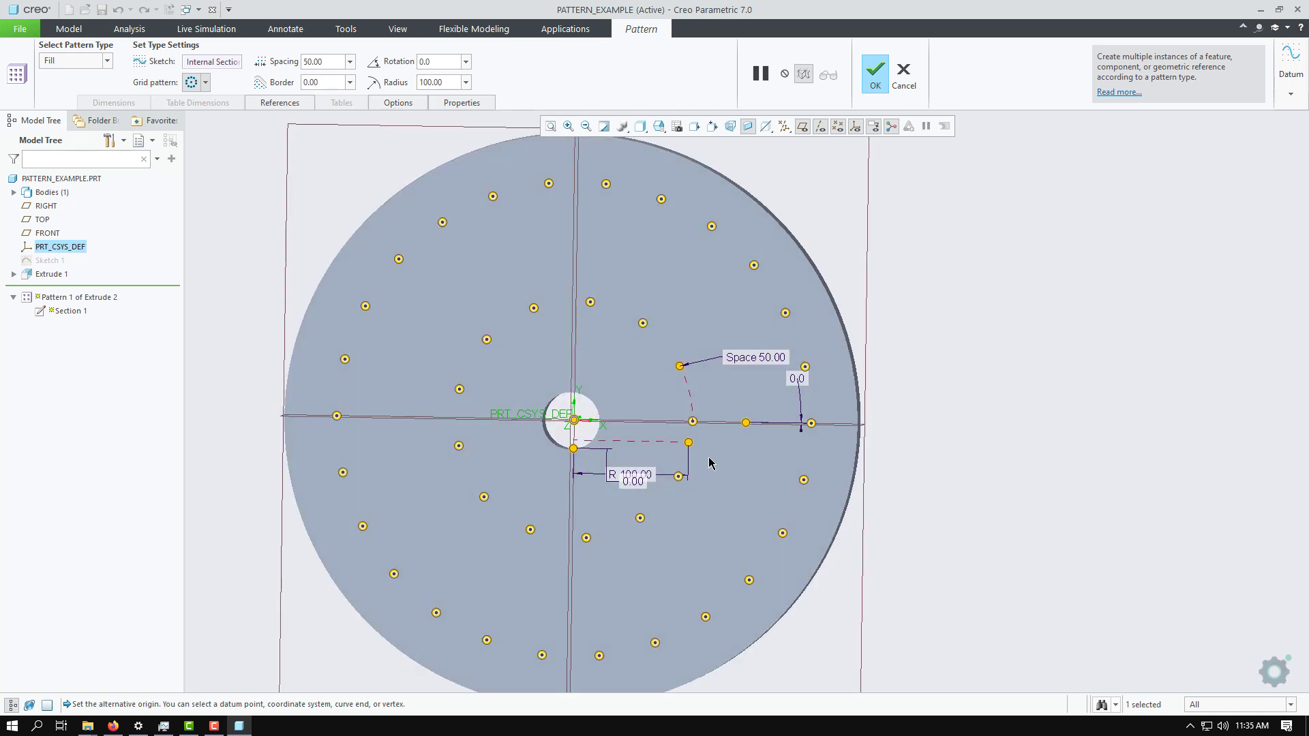
left_click(876, 81)
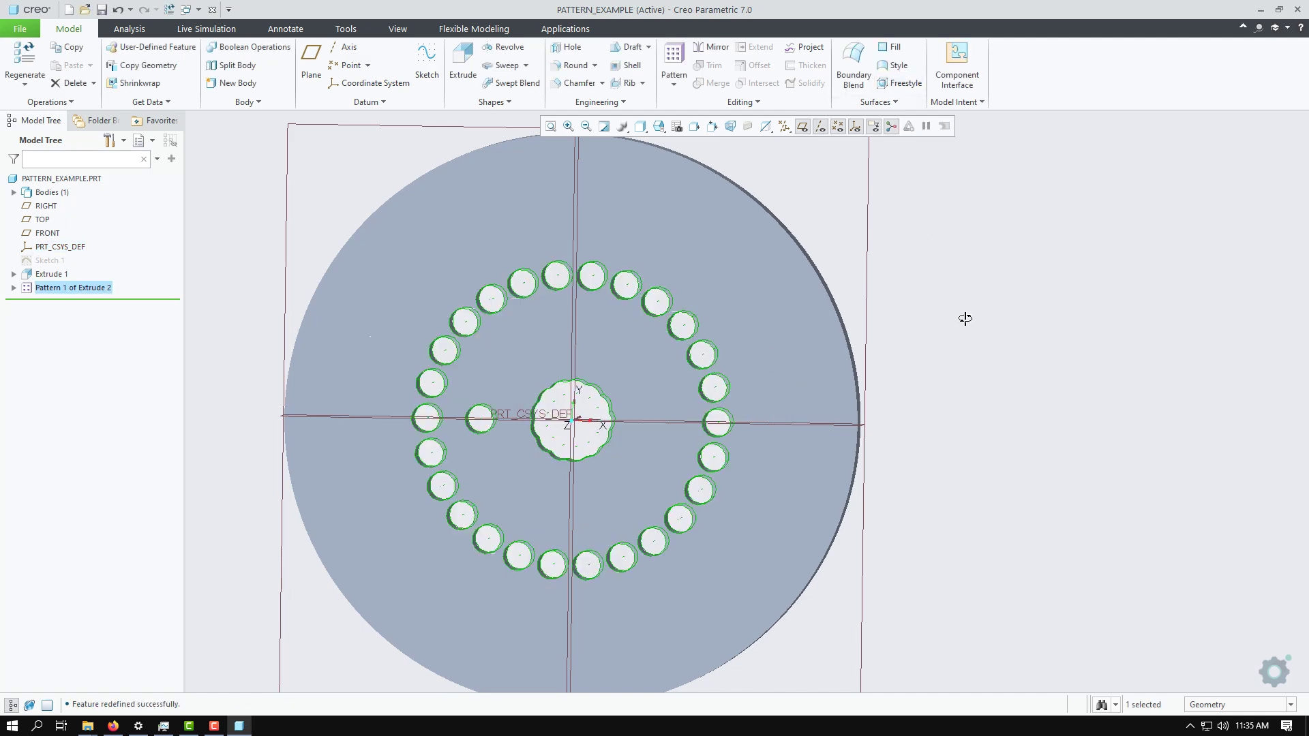
mouse_move(964, 315)
middle_mouse_down()
mouse_move(973, 277)
mouse_move(949, 316)
mouse_move(971, 325)
mouse_move(959, 318)
middle_mouse_up()
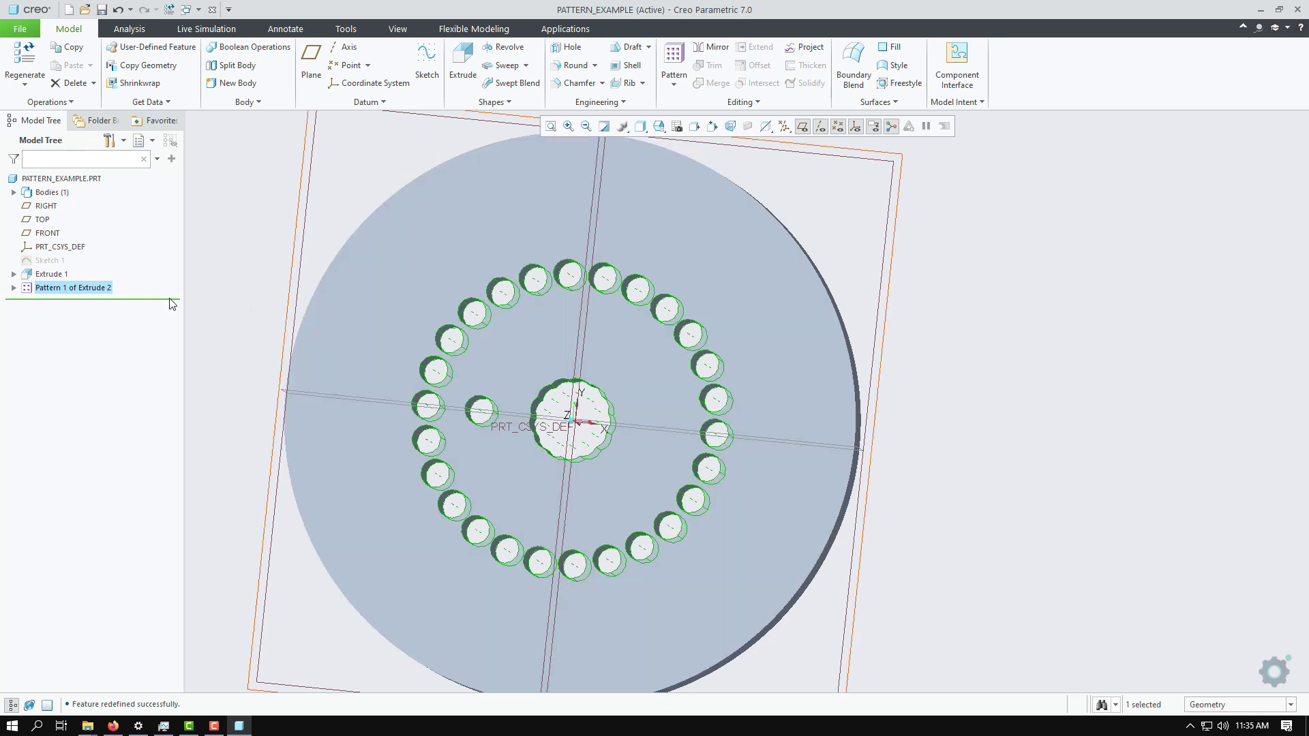
Reopen the fill pattern's definition to review its circular grid layout, and cancel out of it
right_click(95, 290)
left_click(120, 241)
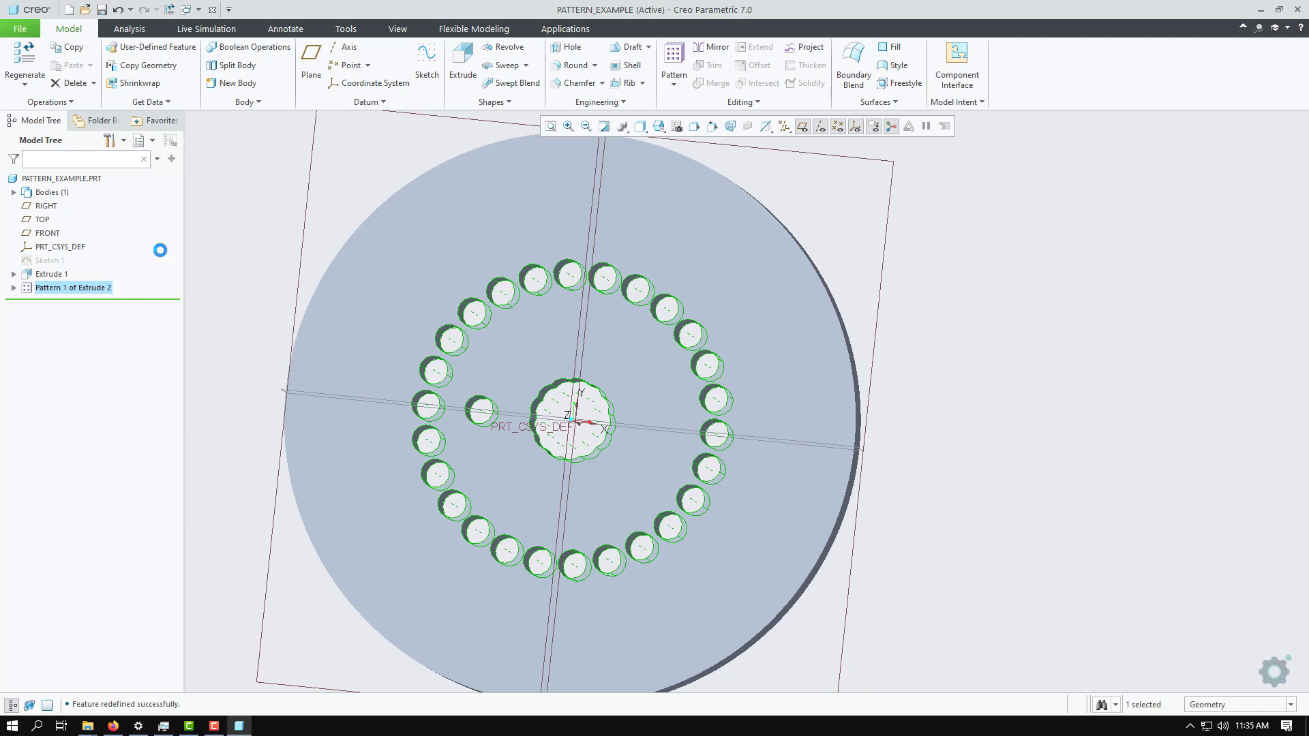
middle_click_drag(575, 419, 583, 427)
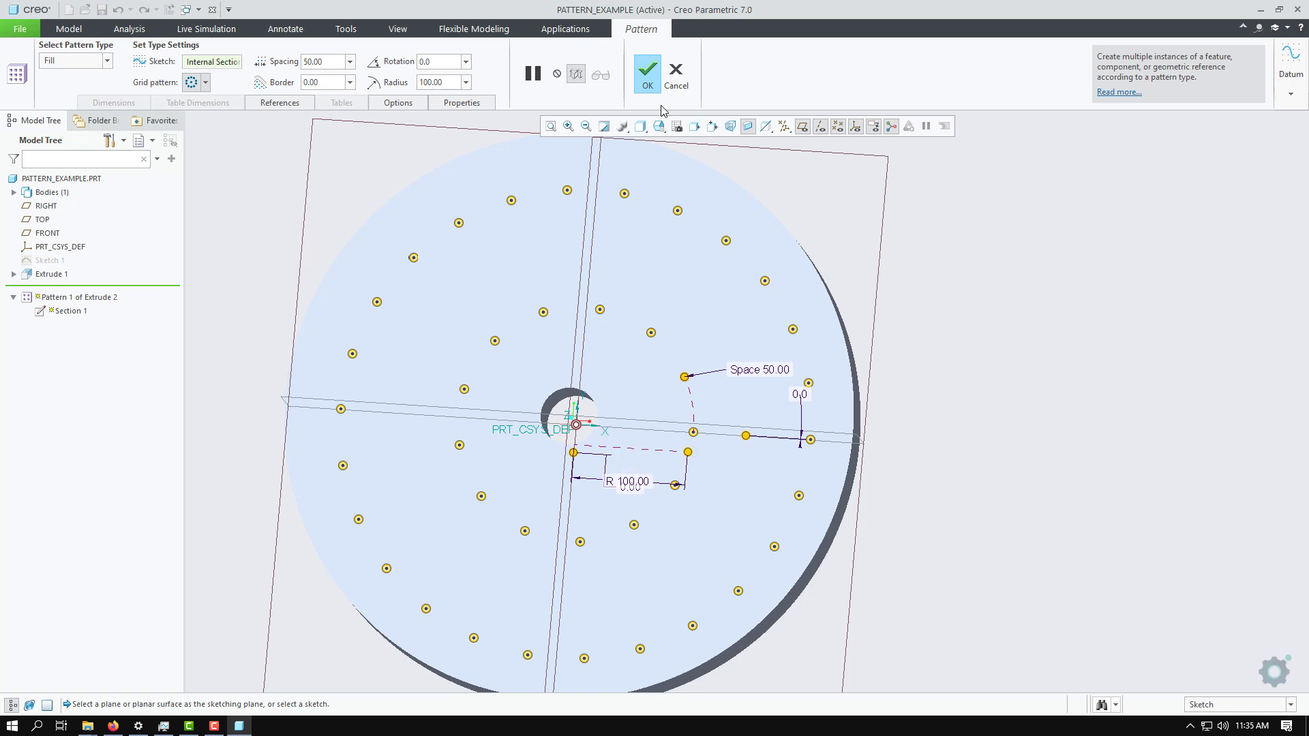
left_click(682, 77)
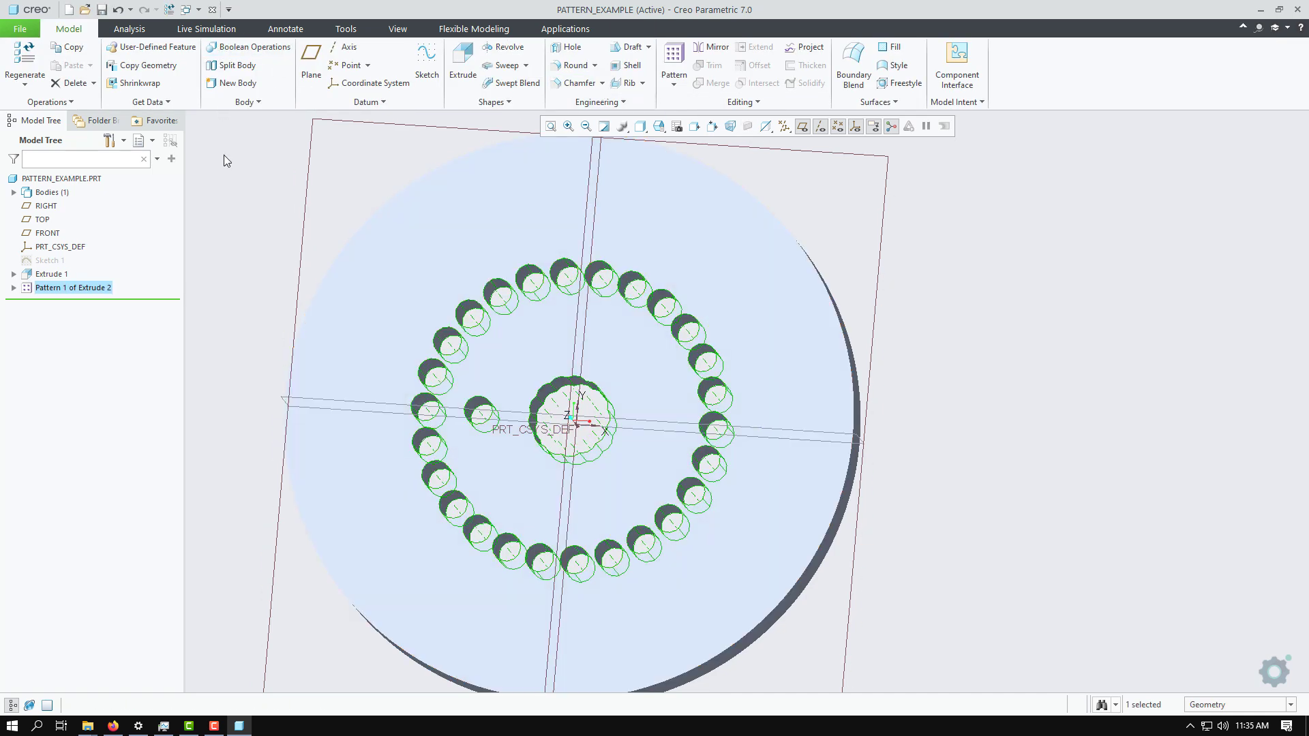
scroll(1015, 339, "down", 2)
mouse_move(946, 305)
middle_mouse_down()
mouse_move(970, 253)
mouse_move(959, 280)
middle_mouse_up()
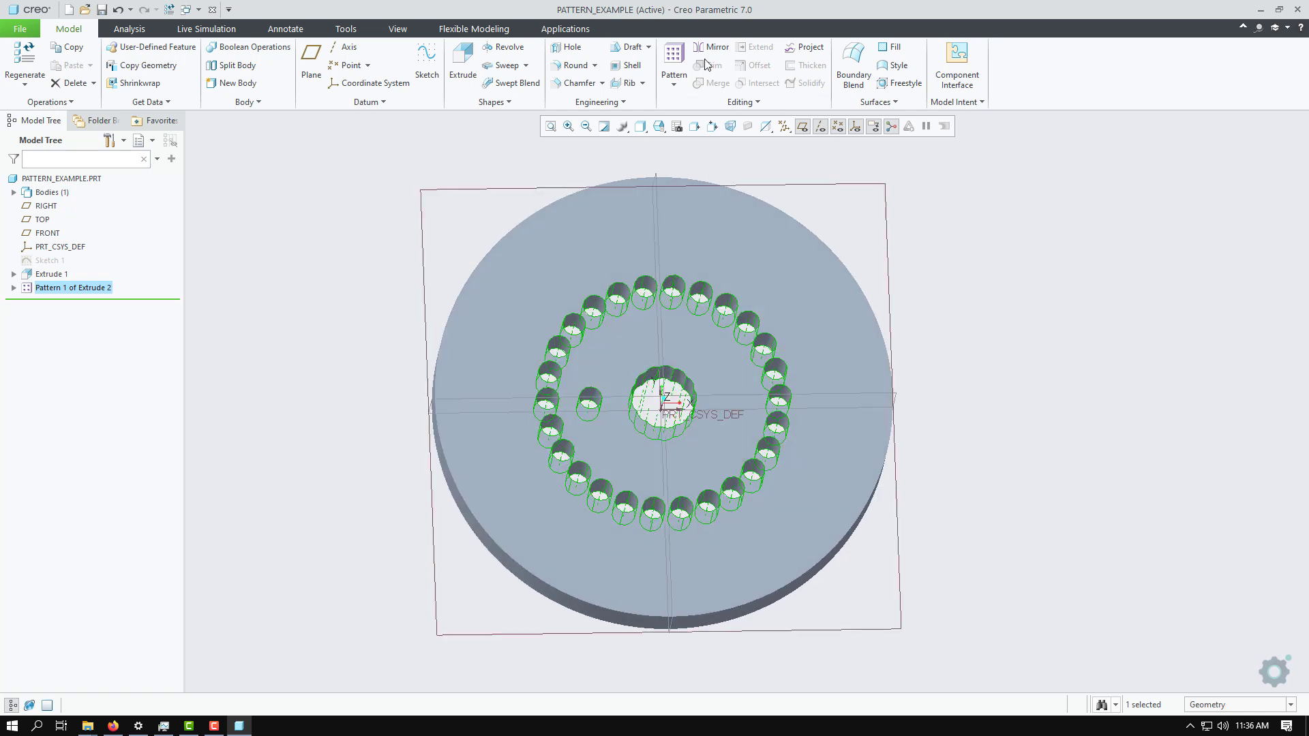